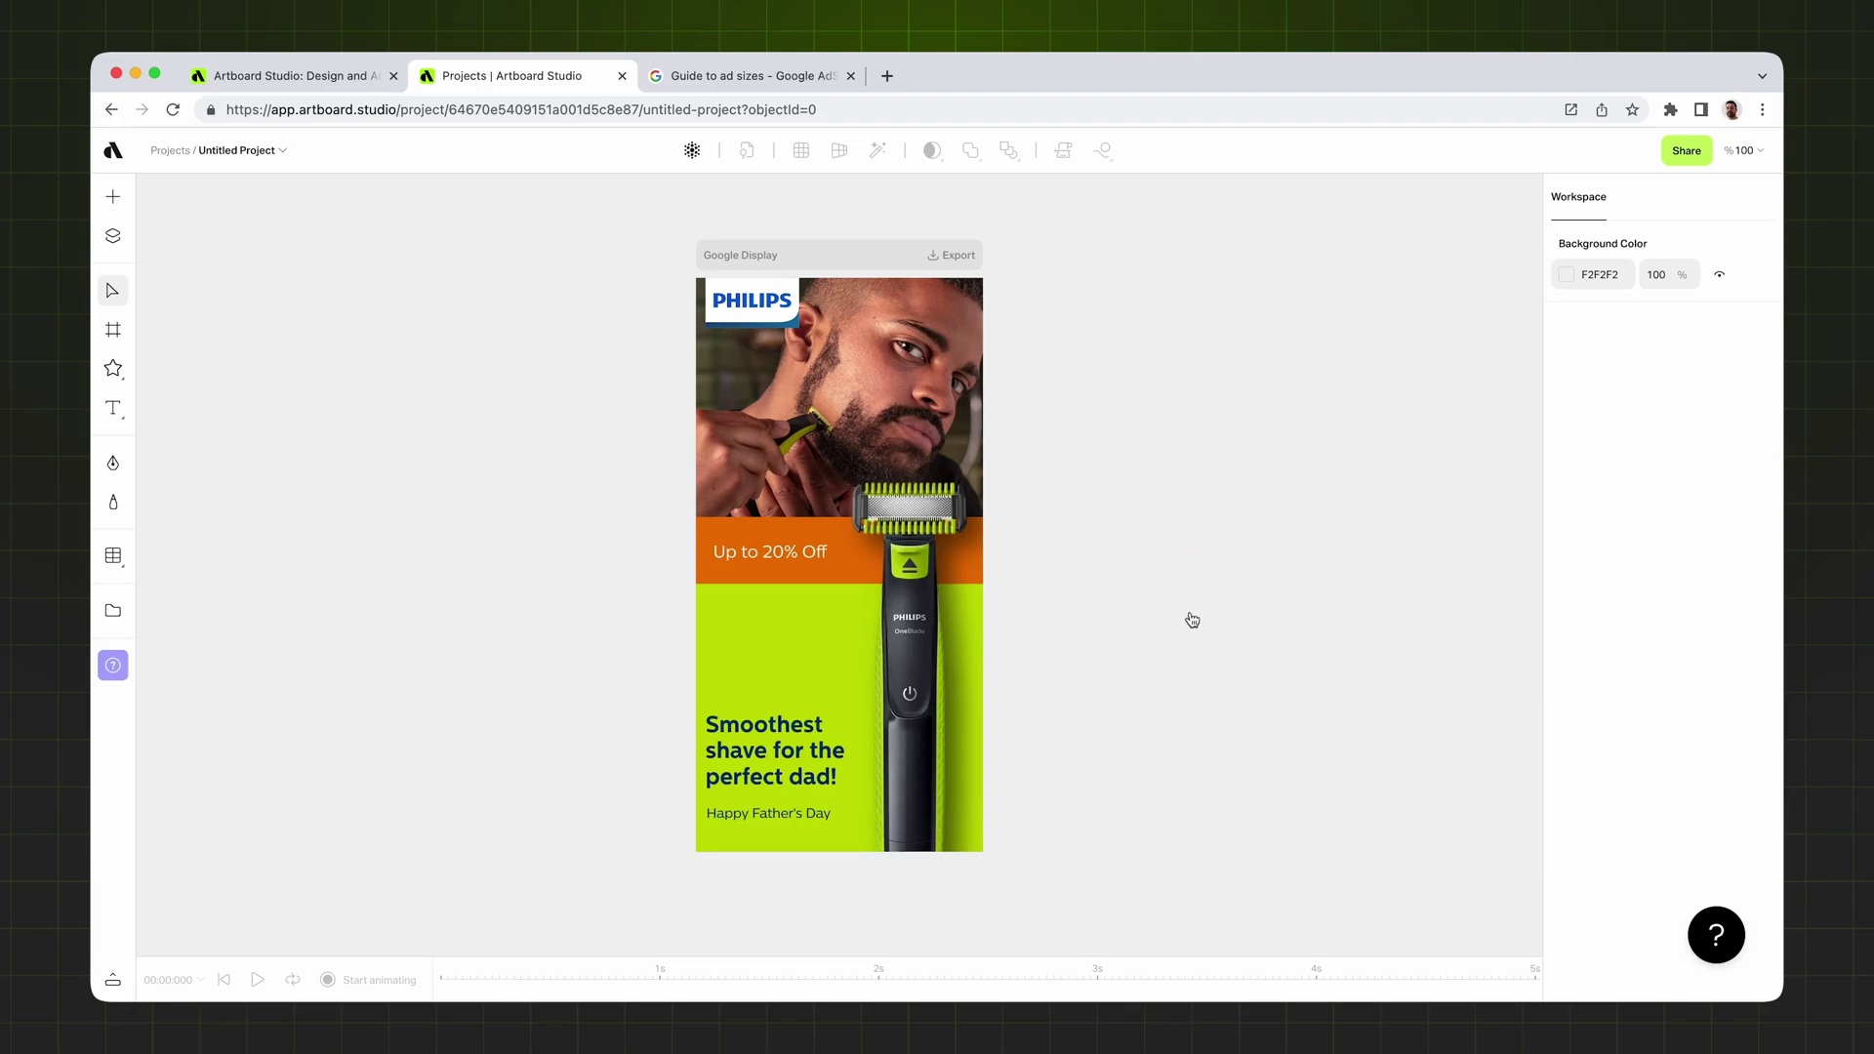
- Examine the preset ad sizes available for the Google Display artboard
left_click(768, 255)
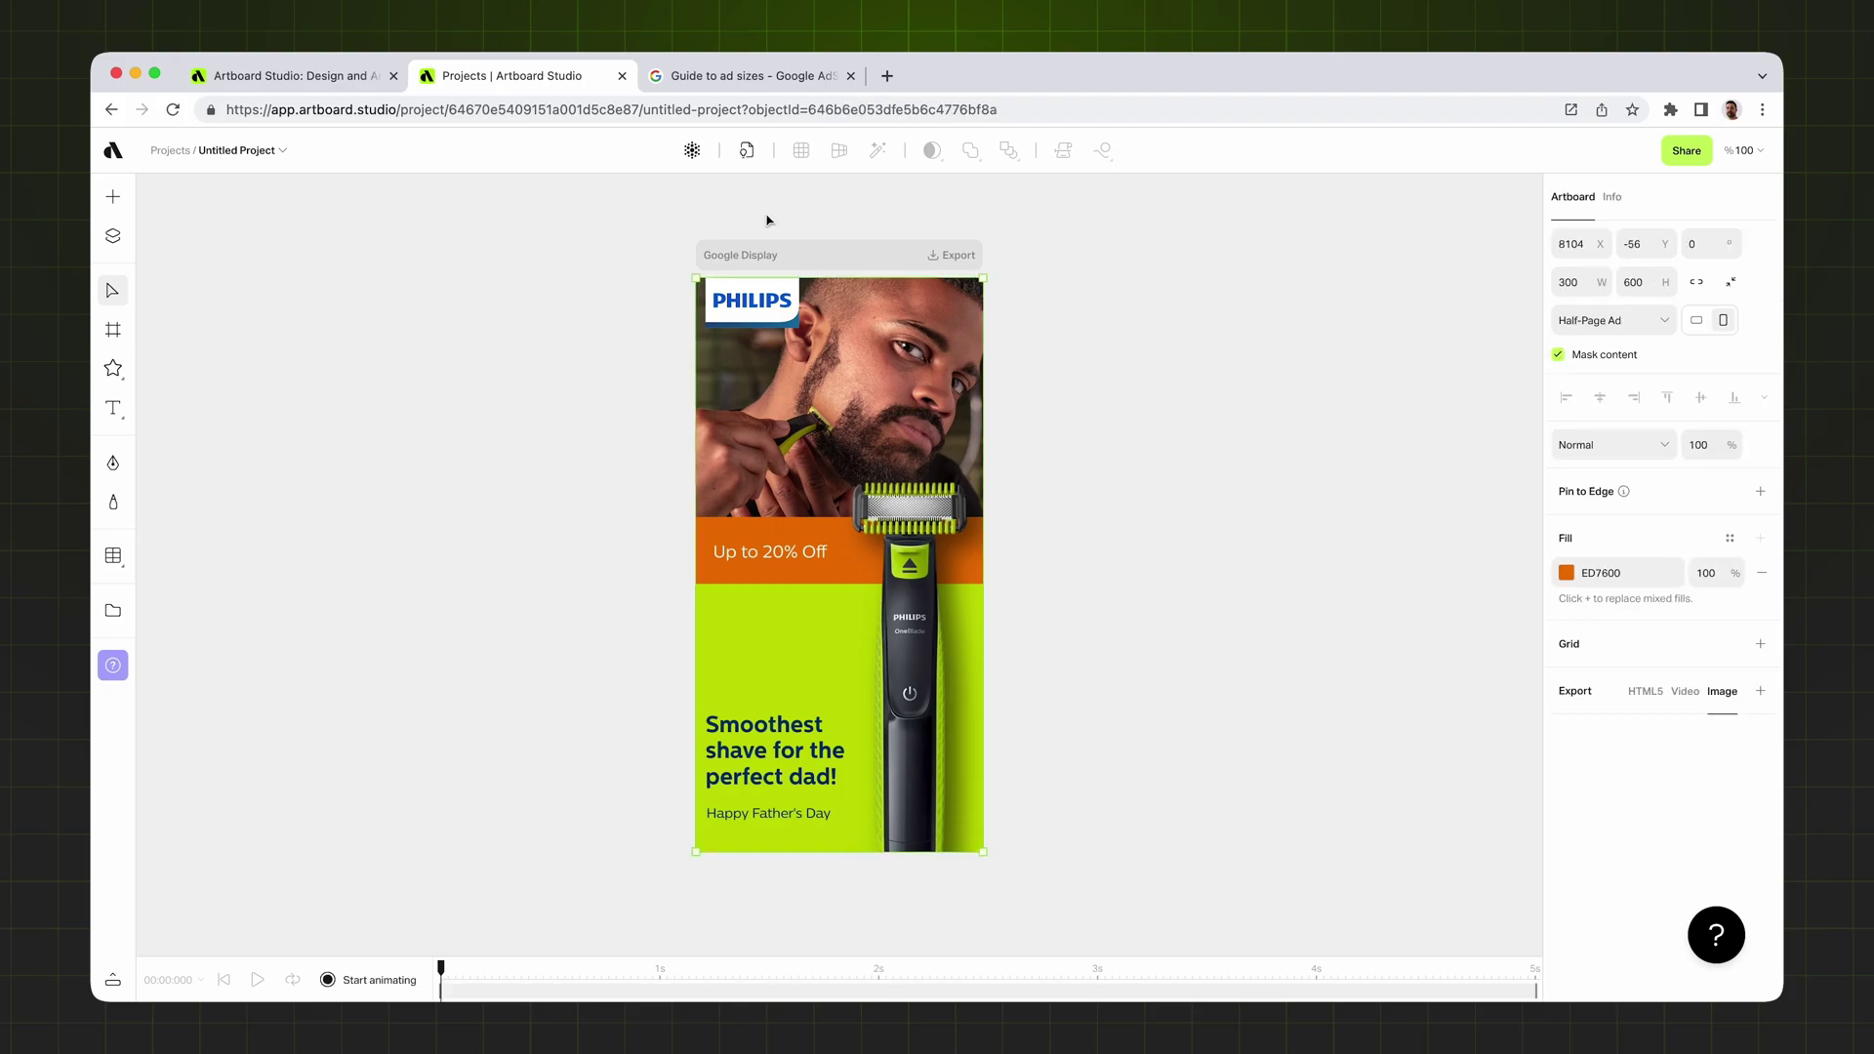
scroll(734, 232, "up", 3)
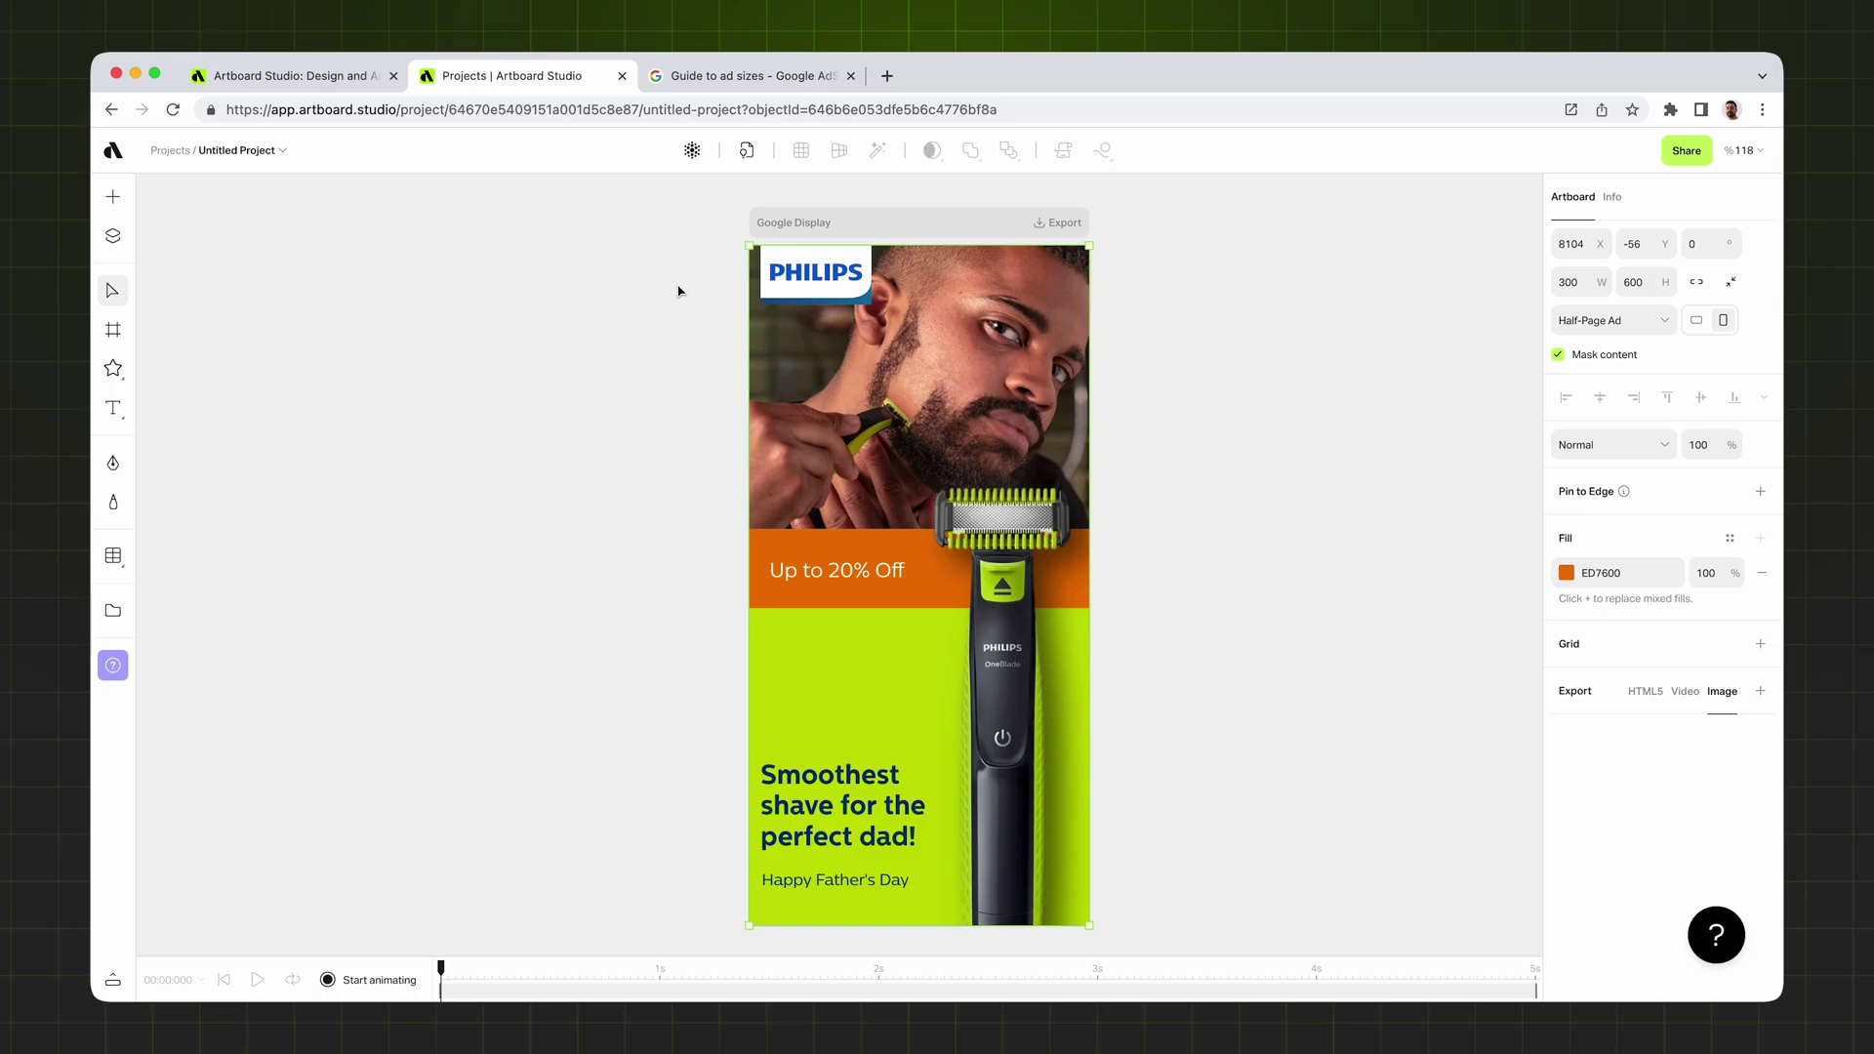
left_click(1598, 322)
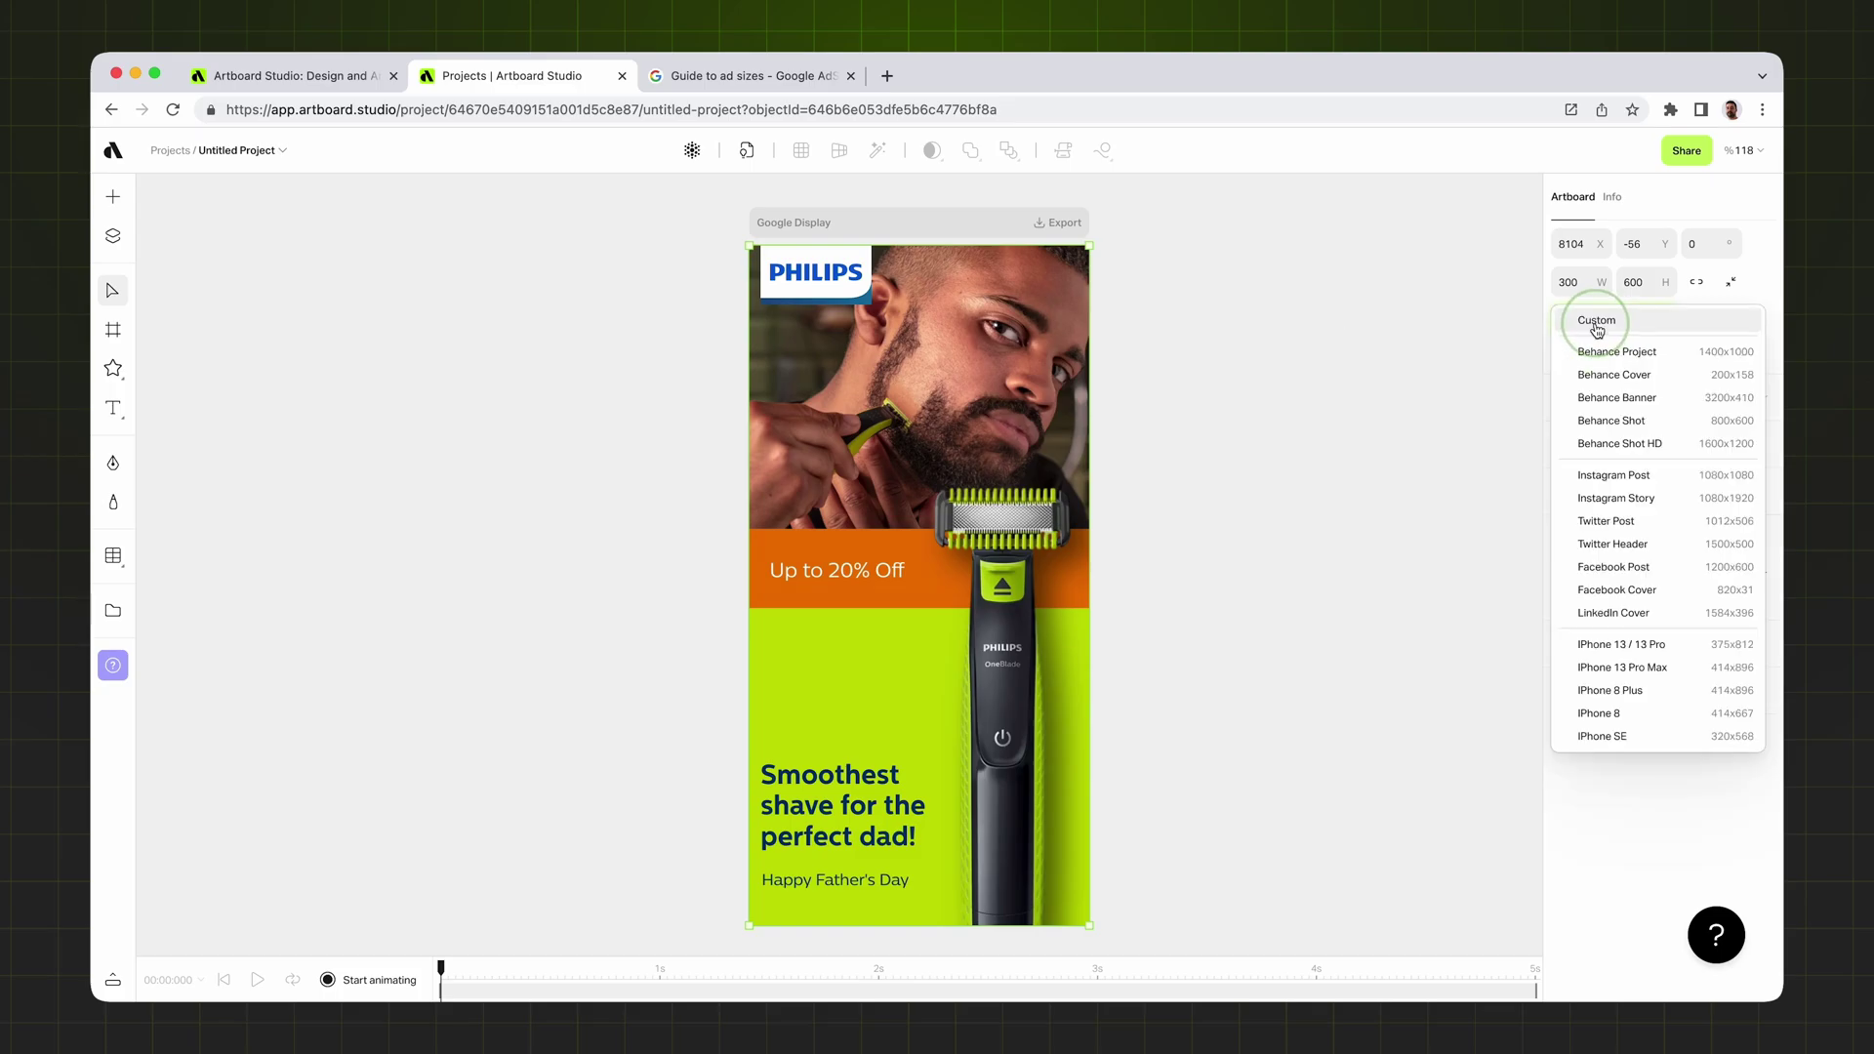
scroll(1656, 524, "down", 2)
scroll(1650, 520, "down", 5)
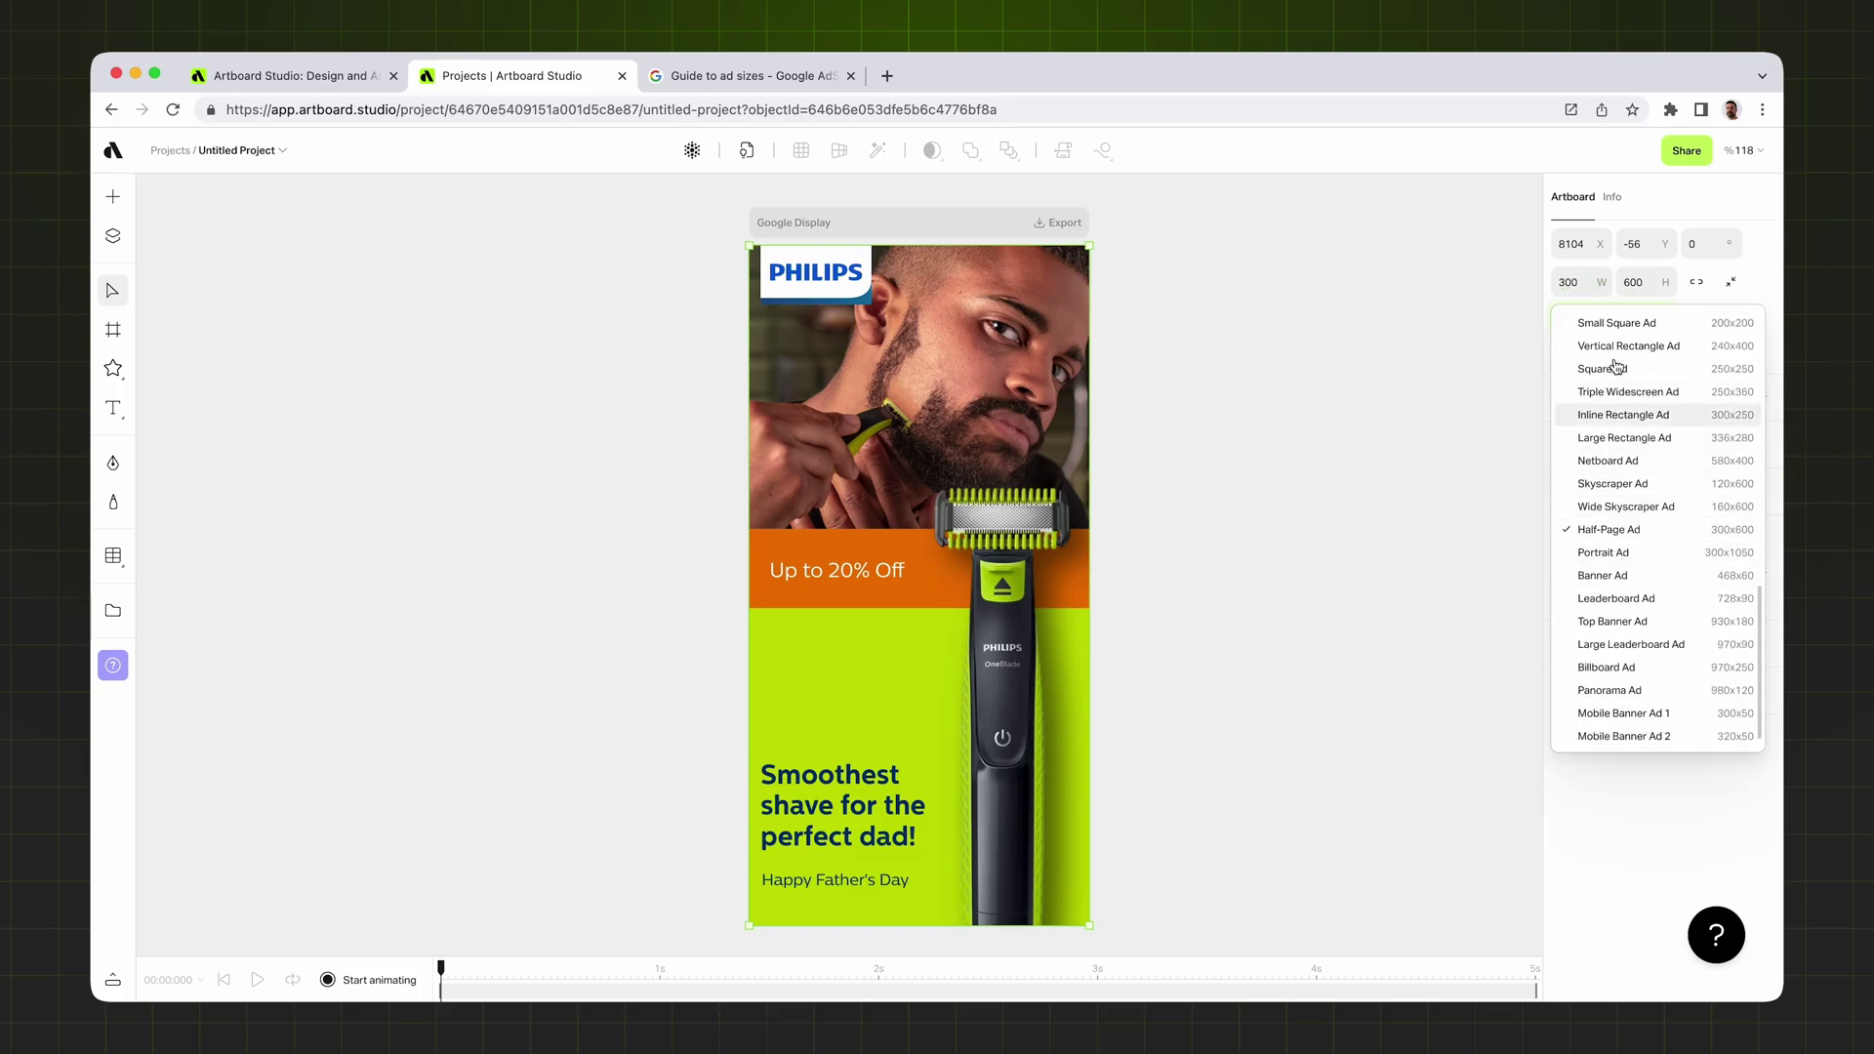
left_click(890, 205)
- Review the properties of the banner's logo, portrait photo, shaver image, headline and "Up to 20% Off" text
left_click(837, 285)
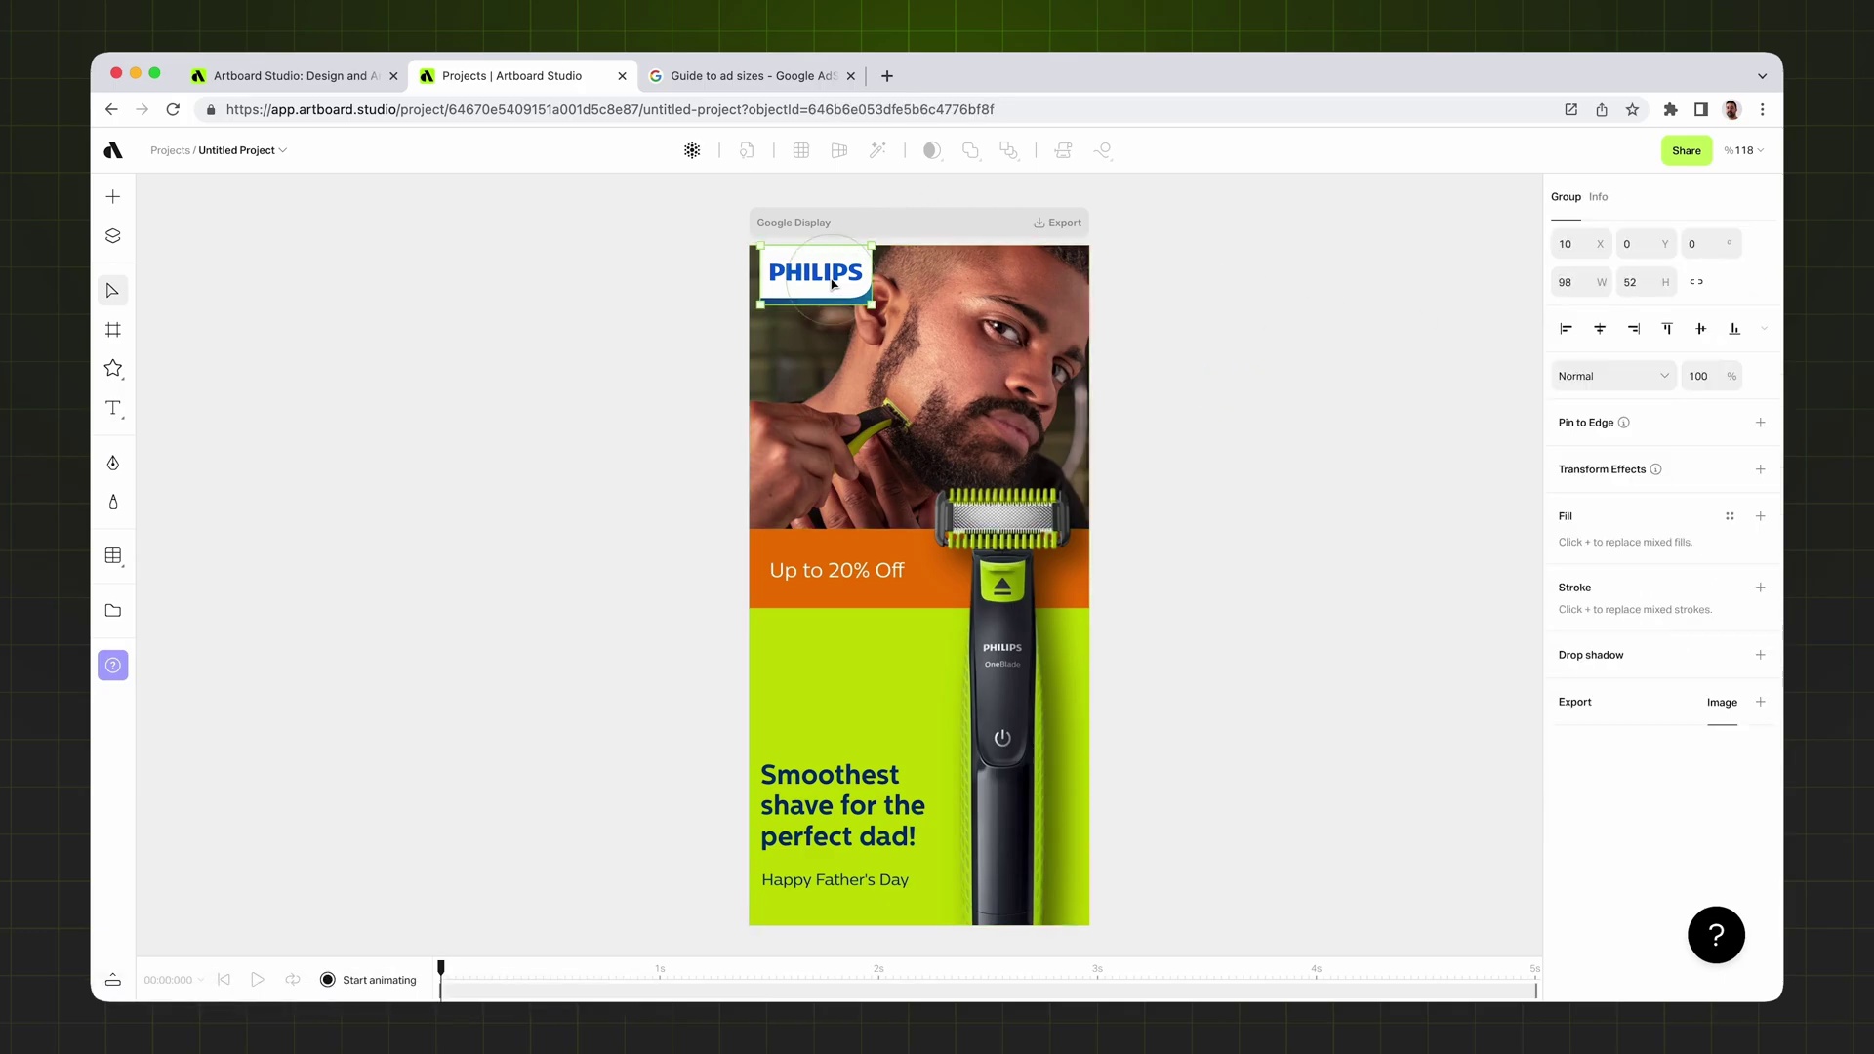
left_click(962, 338)
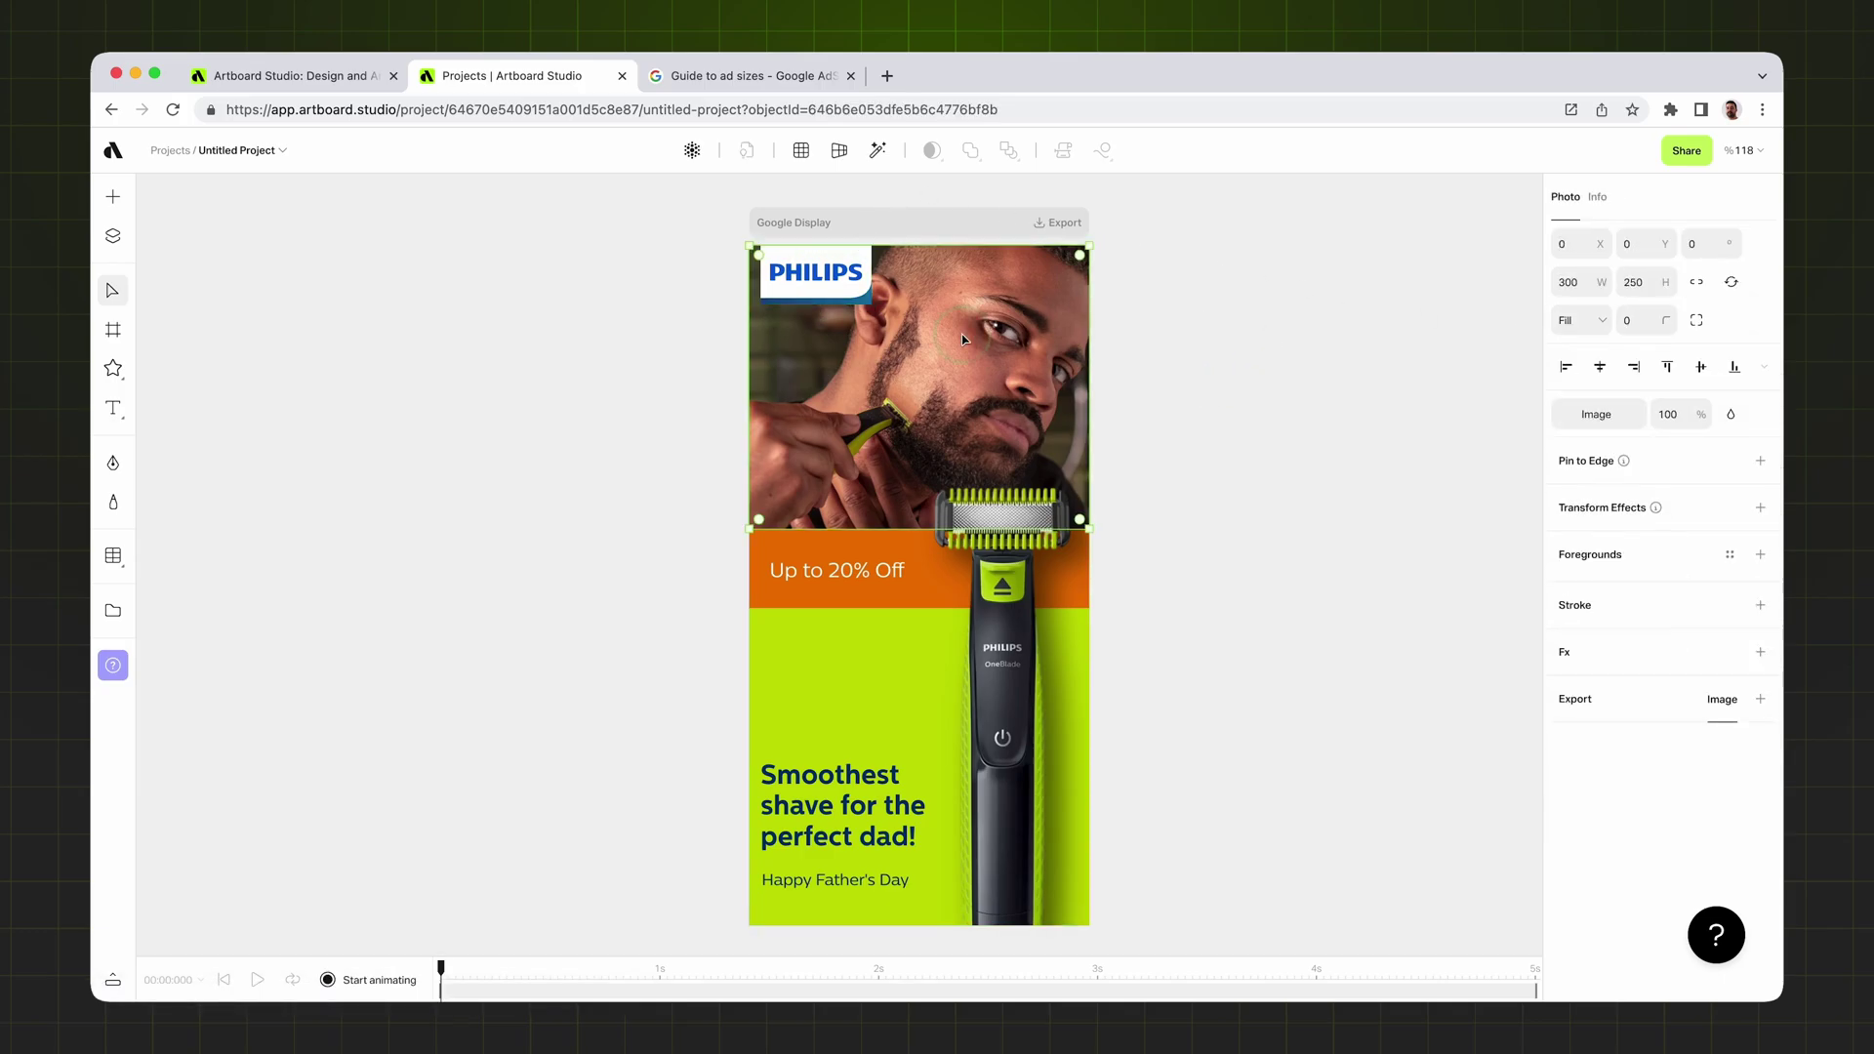
left_click(1018, 644)
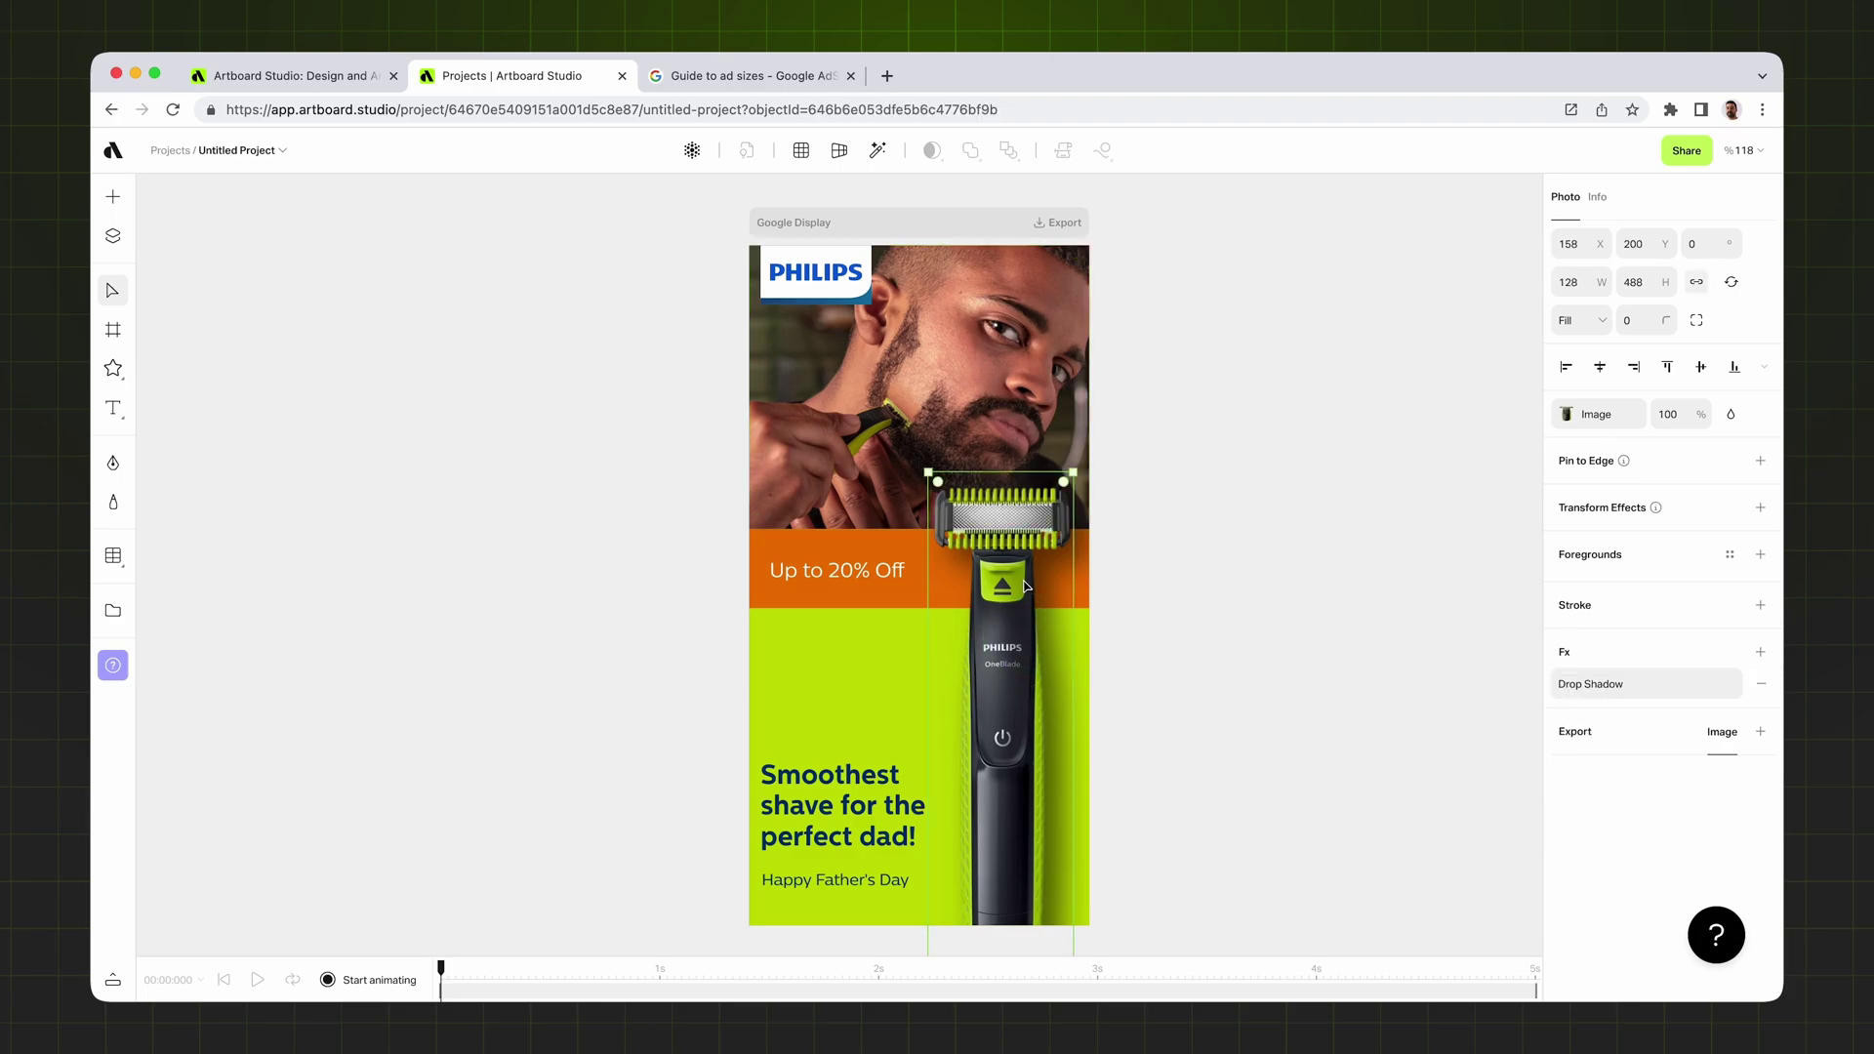
left_click(846, 803)
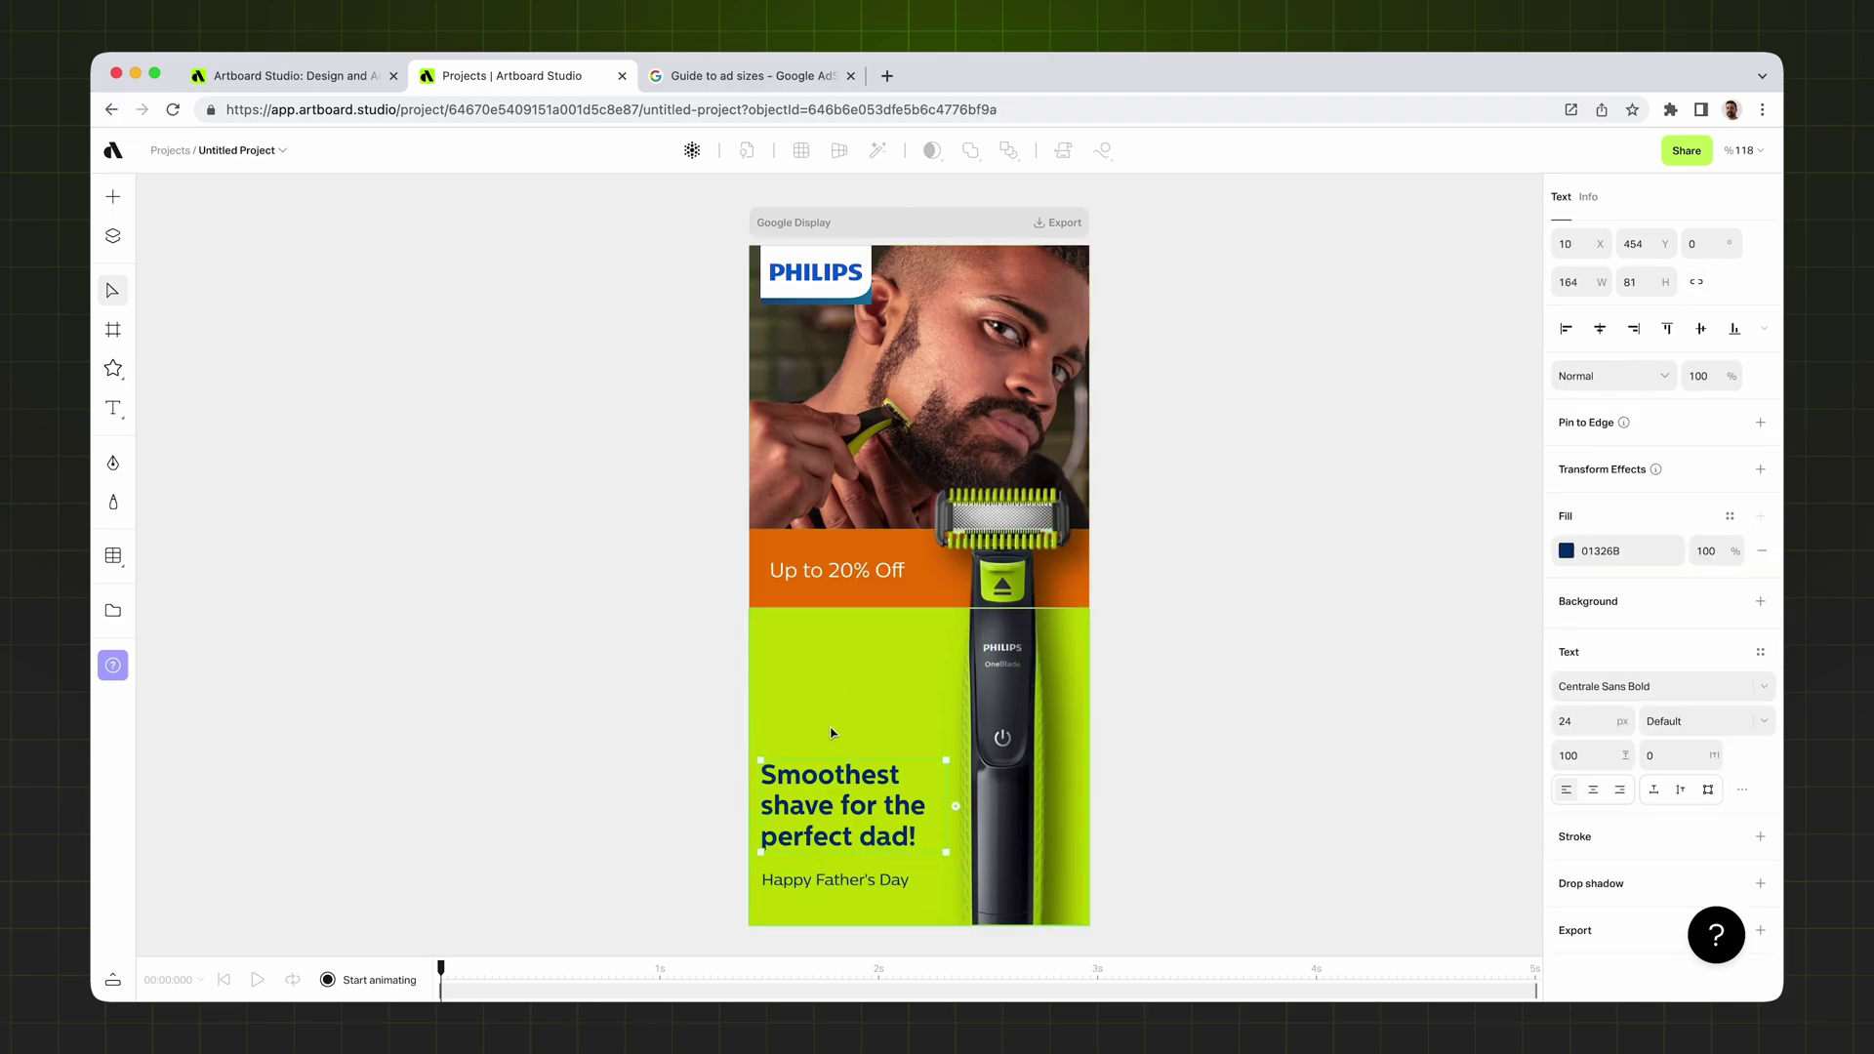
left_click(863, 578)
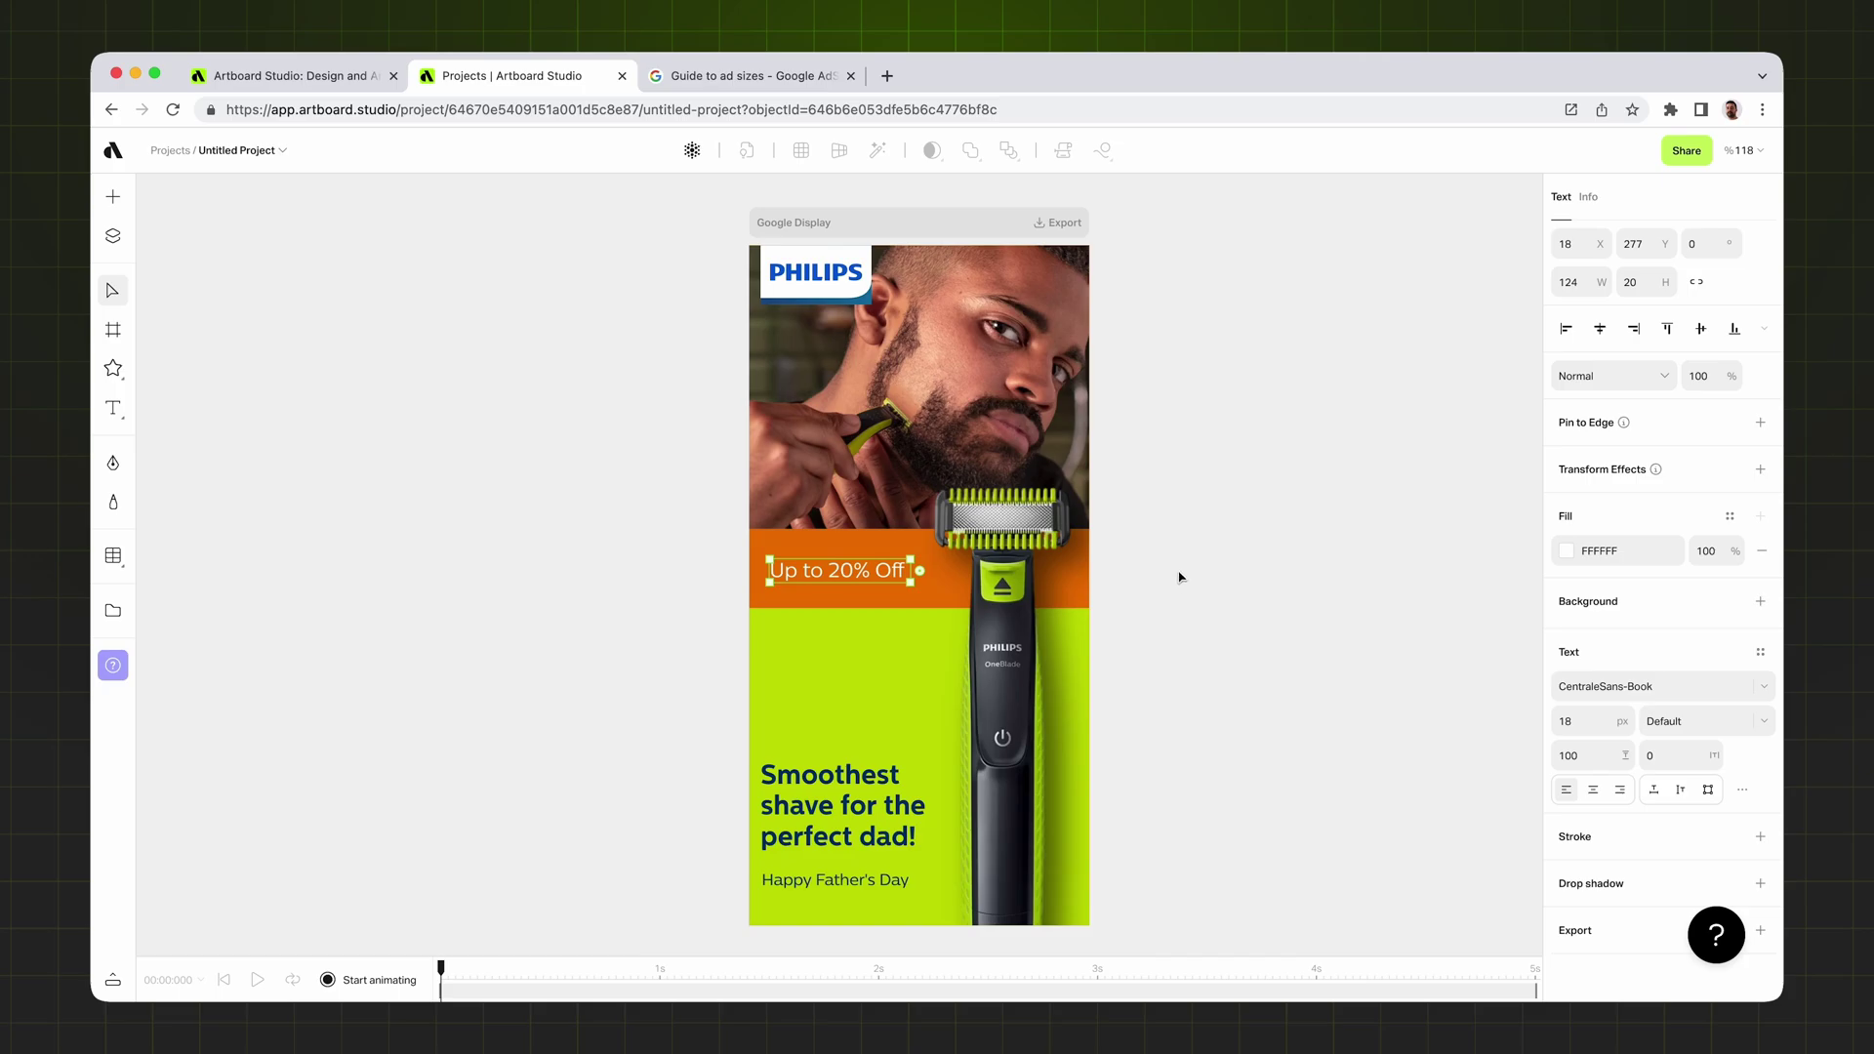
- Pin the shaver image to the artboard's right and bottom edges
key("Tab")
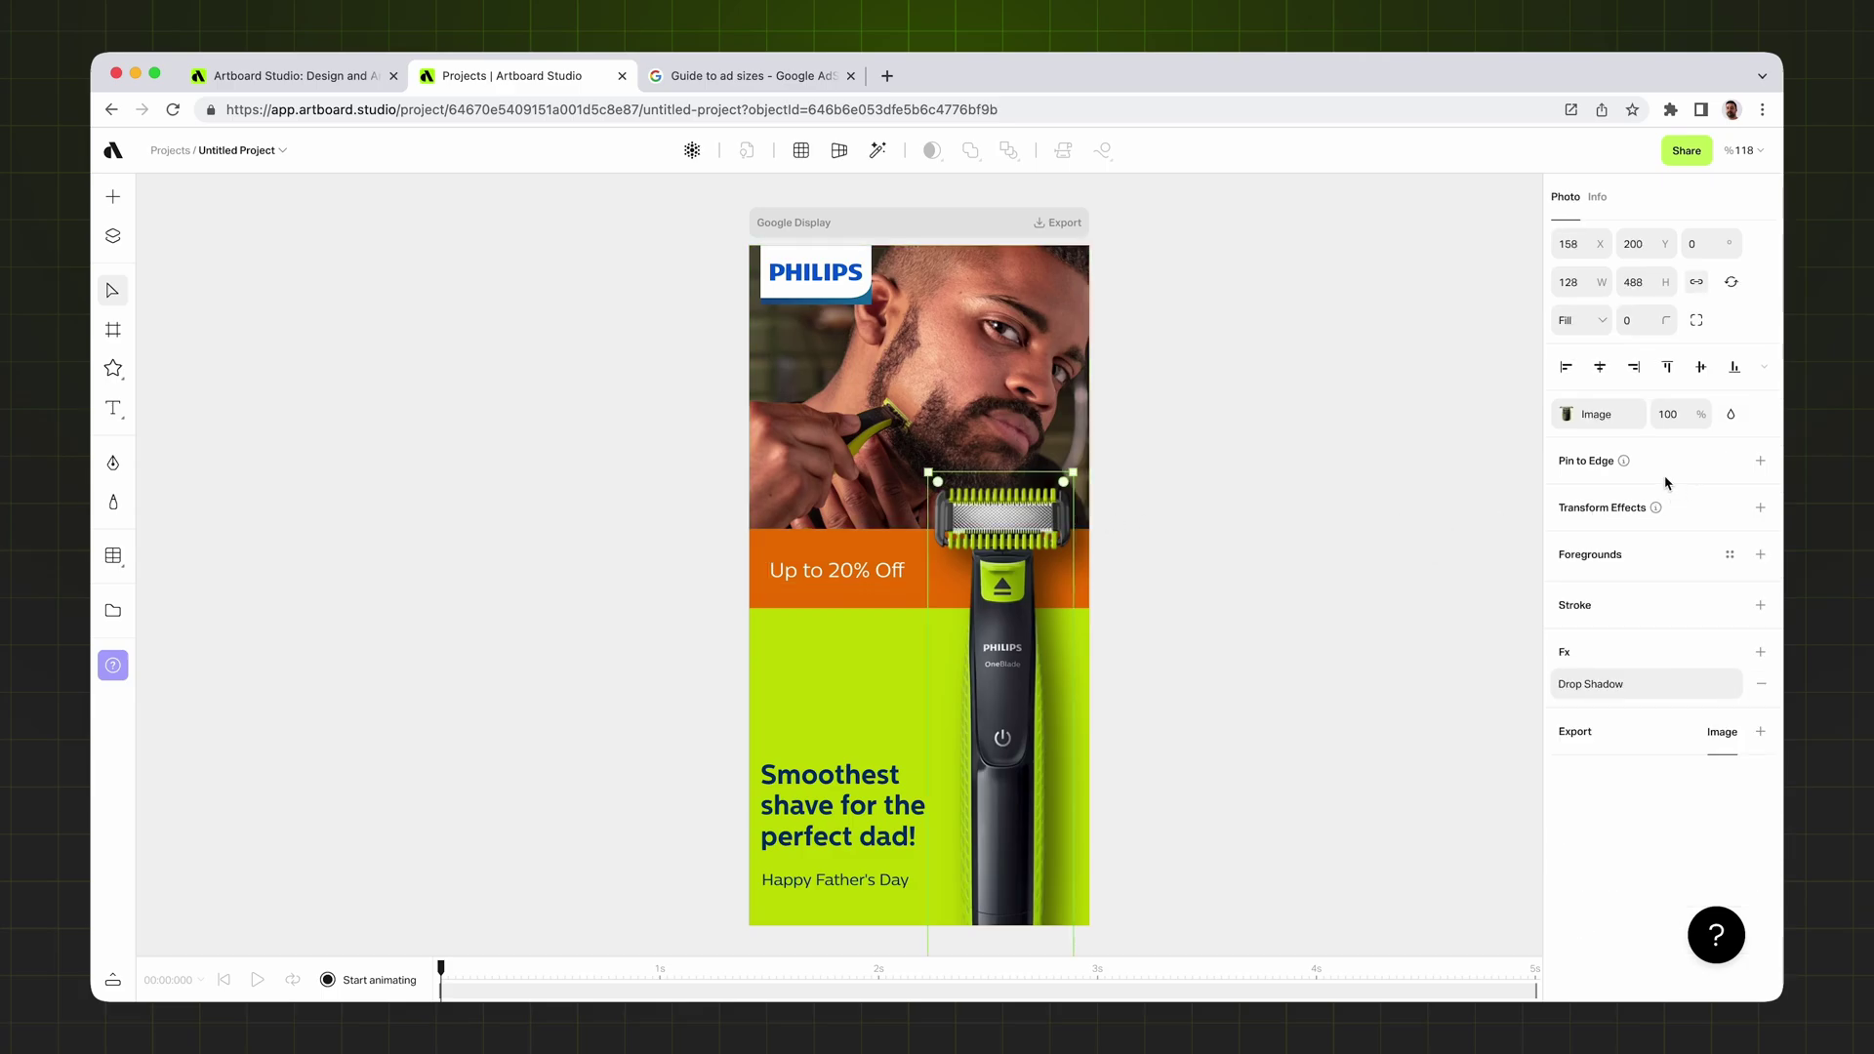
mouse_move(1604, 469)
left_click(1761, 463)
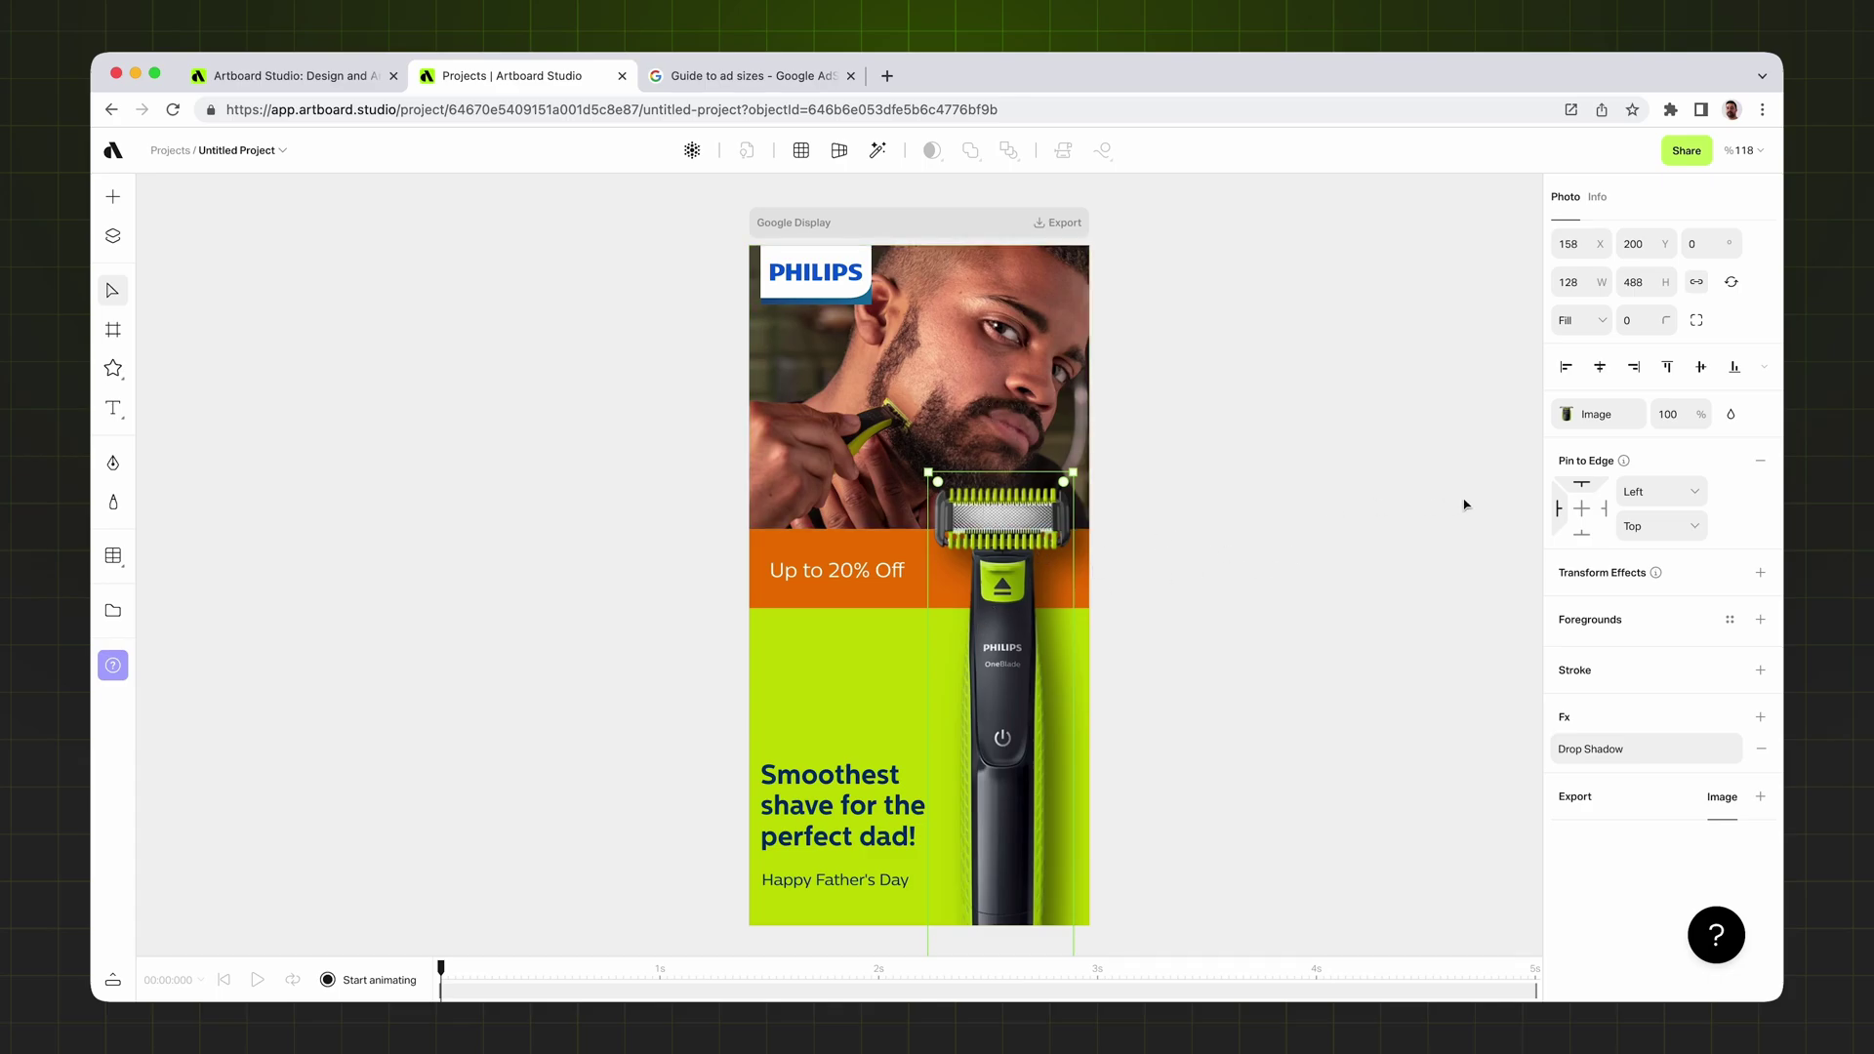
left_click(1606, 514)
key("Escape")
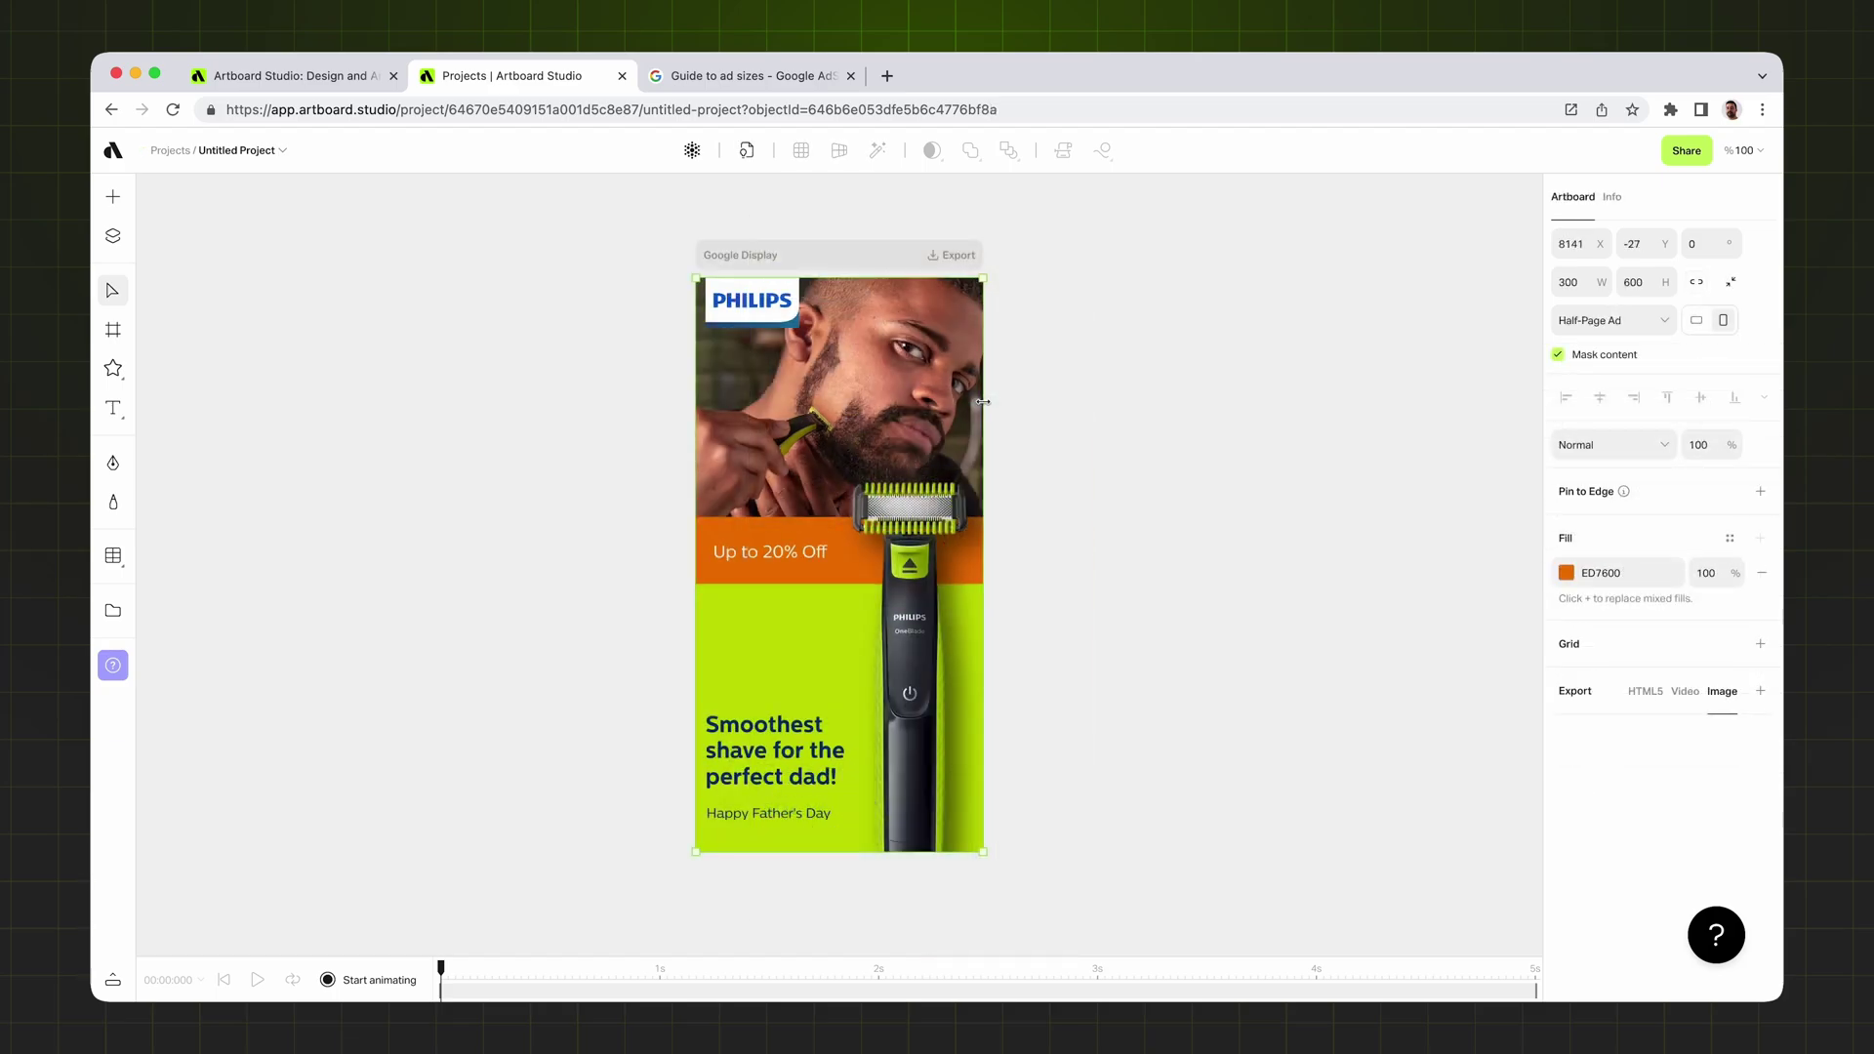
- Test the shaver's edge pinning by widening the artboard to about 649 px, and restore its width to 300 px
left_click_drag(983, 401, 1318, 398)
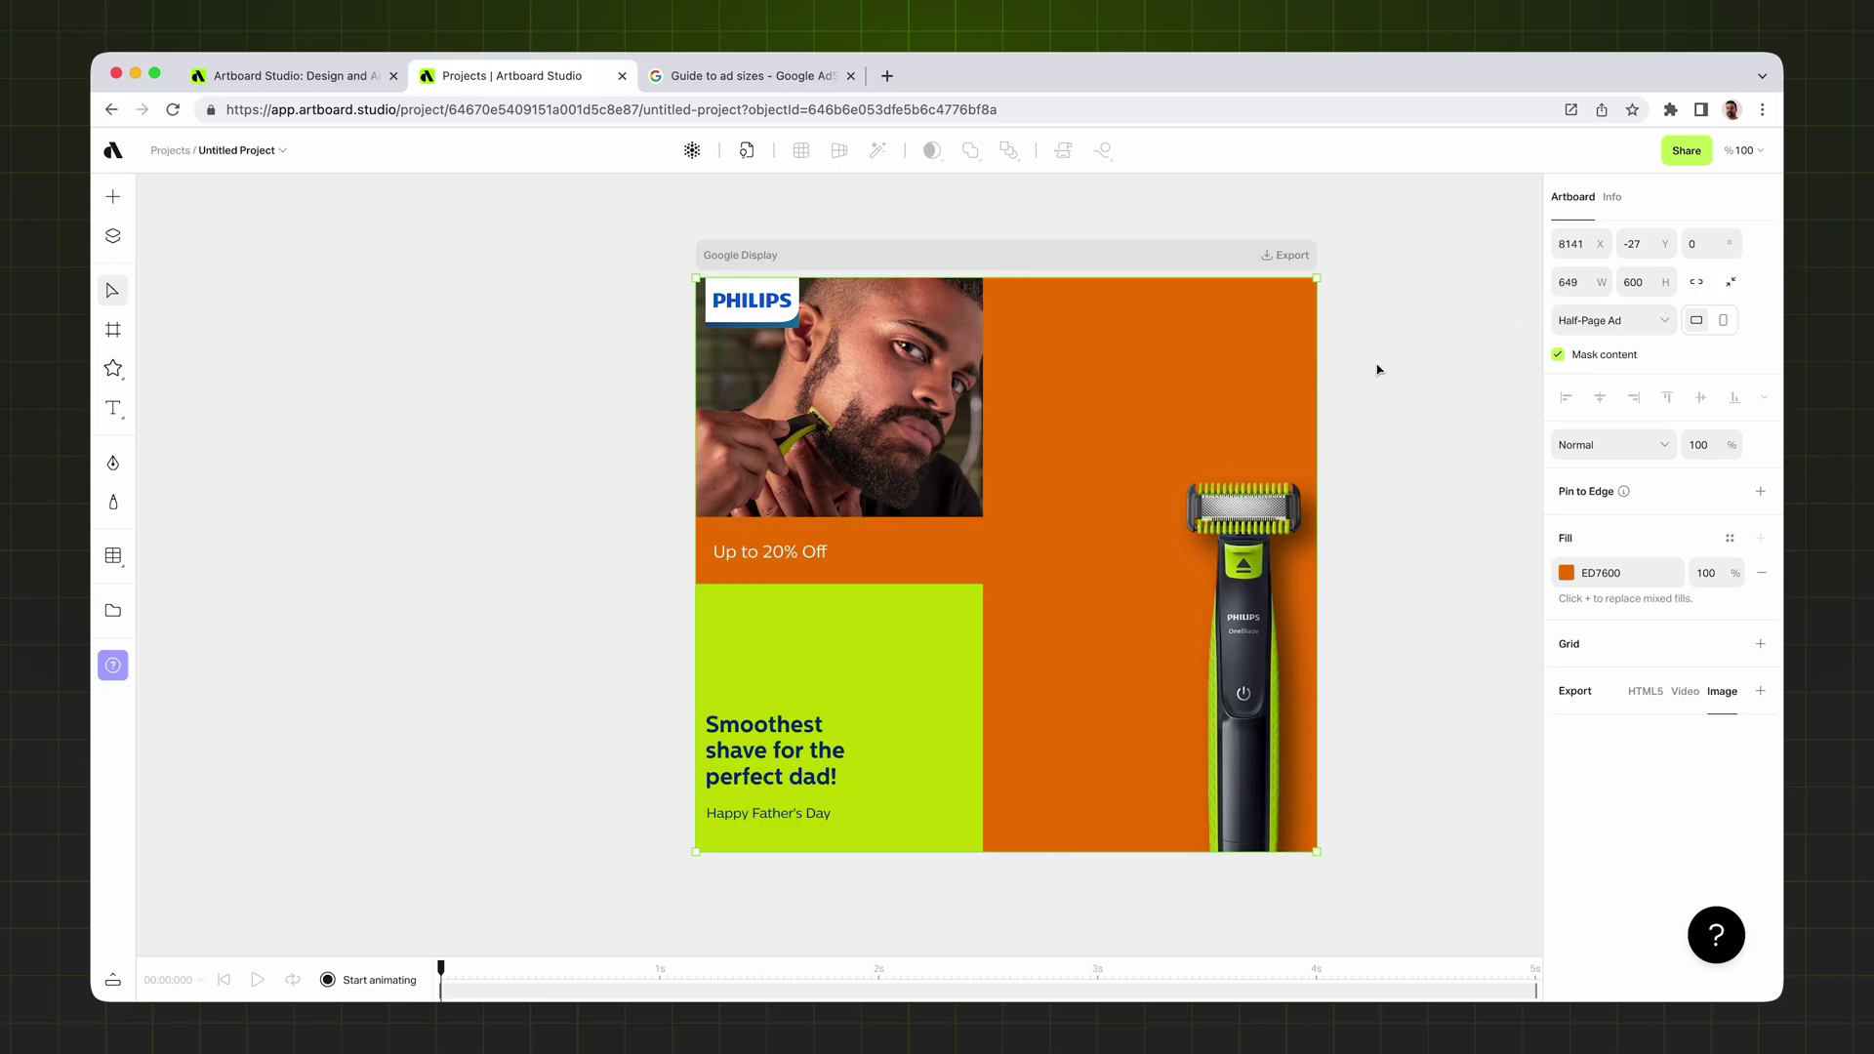
left_click(1580, 283)
type("300")
key("Return")
- Widen the artboard to about 594 px to check how the portrait photo responds, and undo the resize
left_click(885, 387)
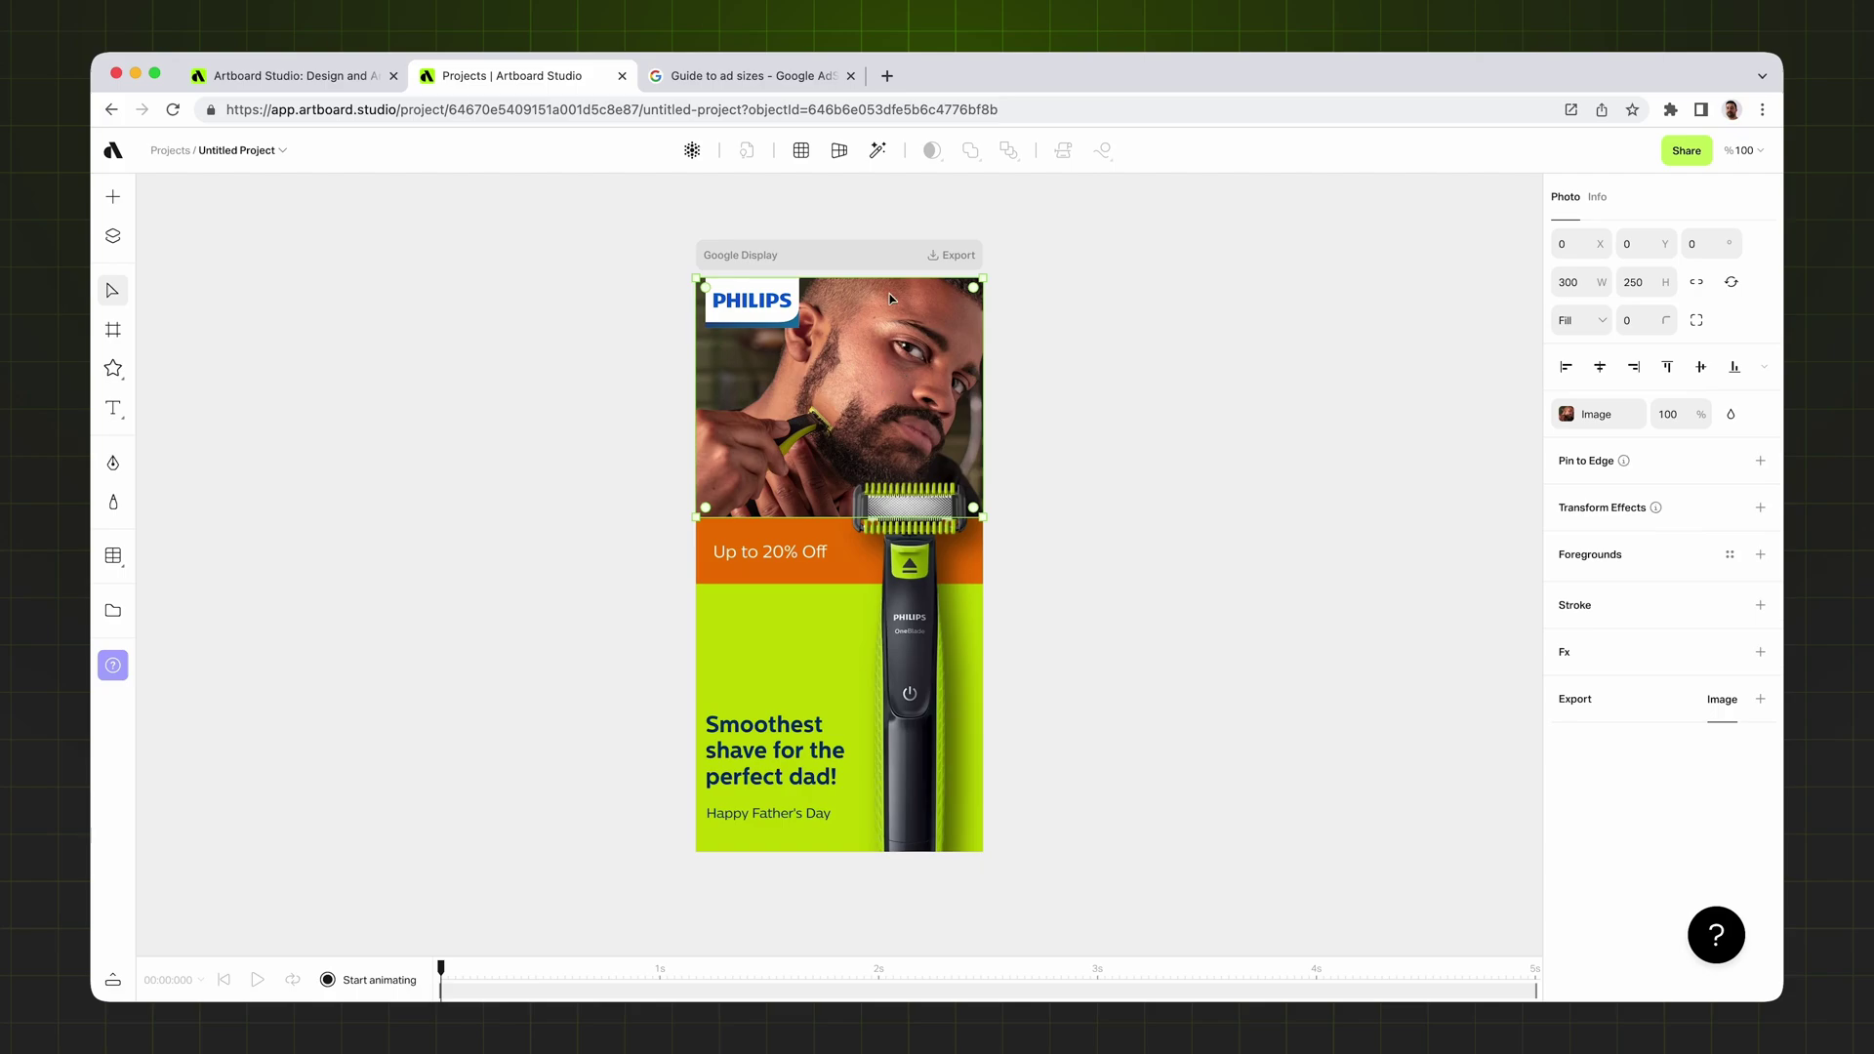
left_click(879, 258)
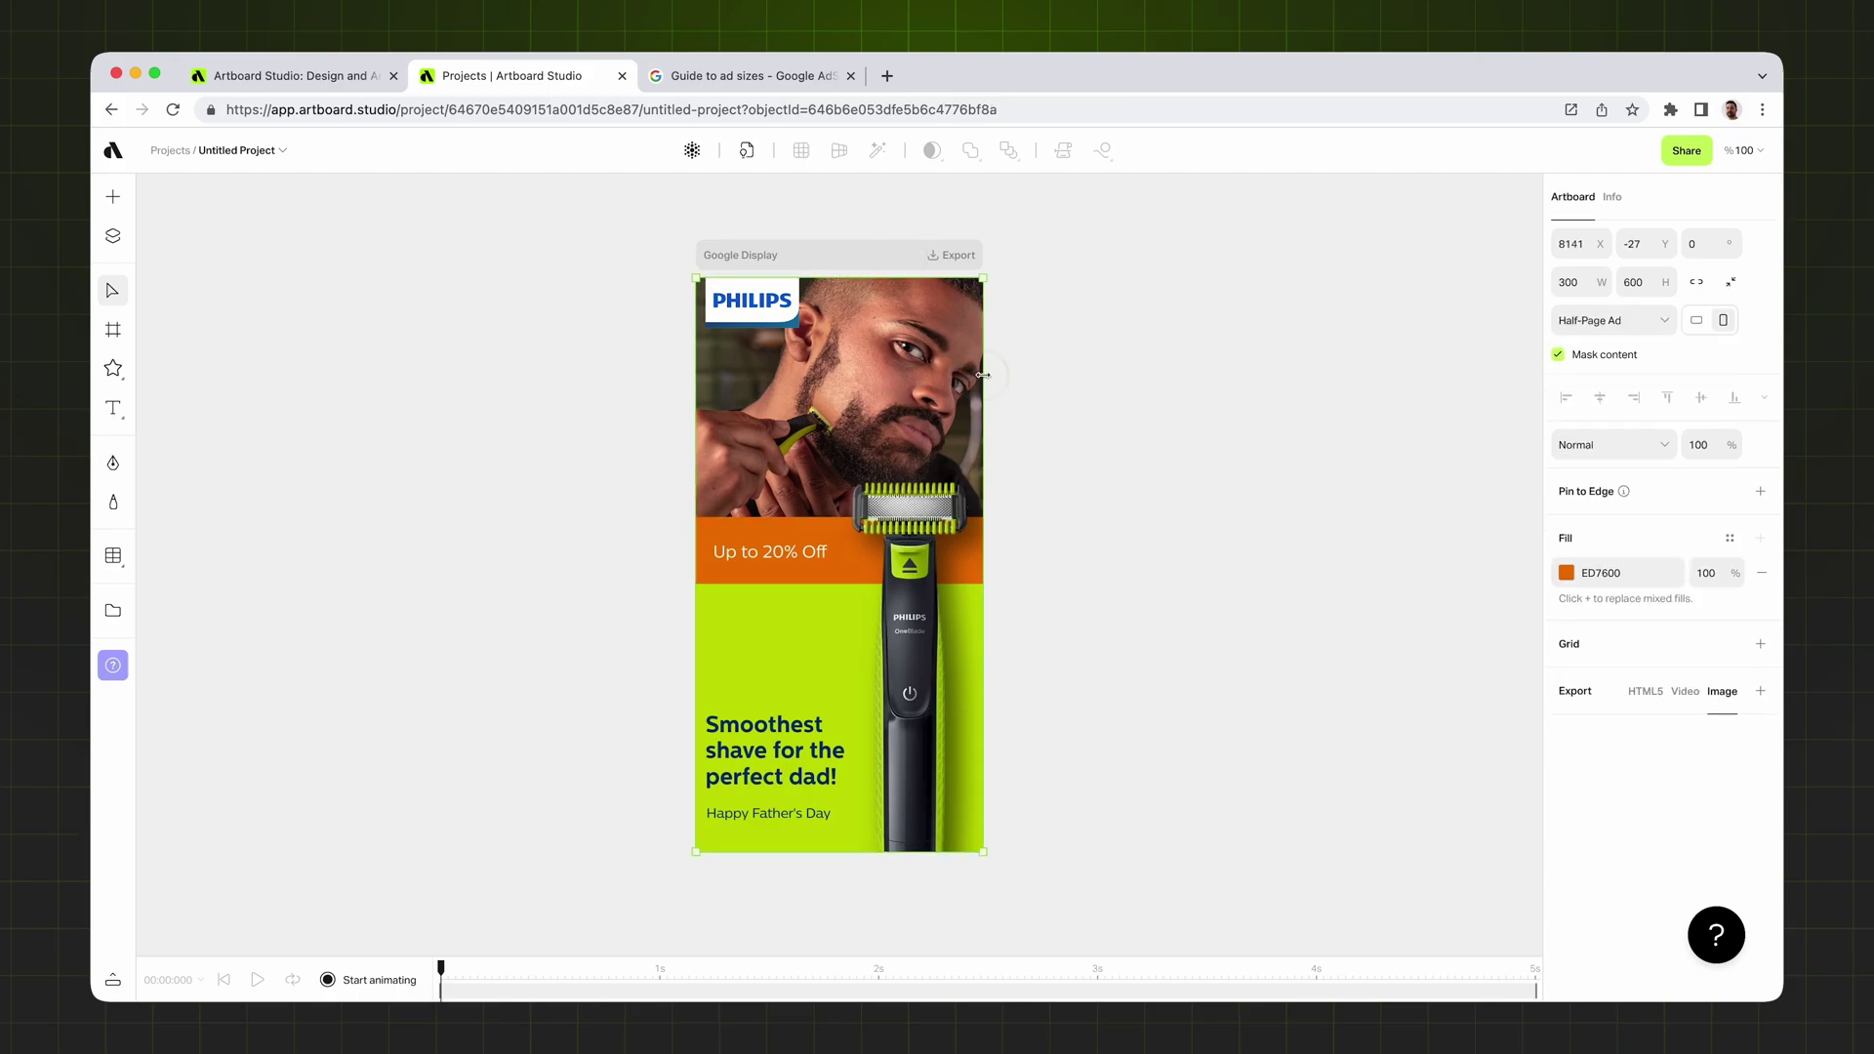
left_click_drag(983, 374, 1264, 376)
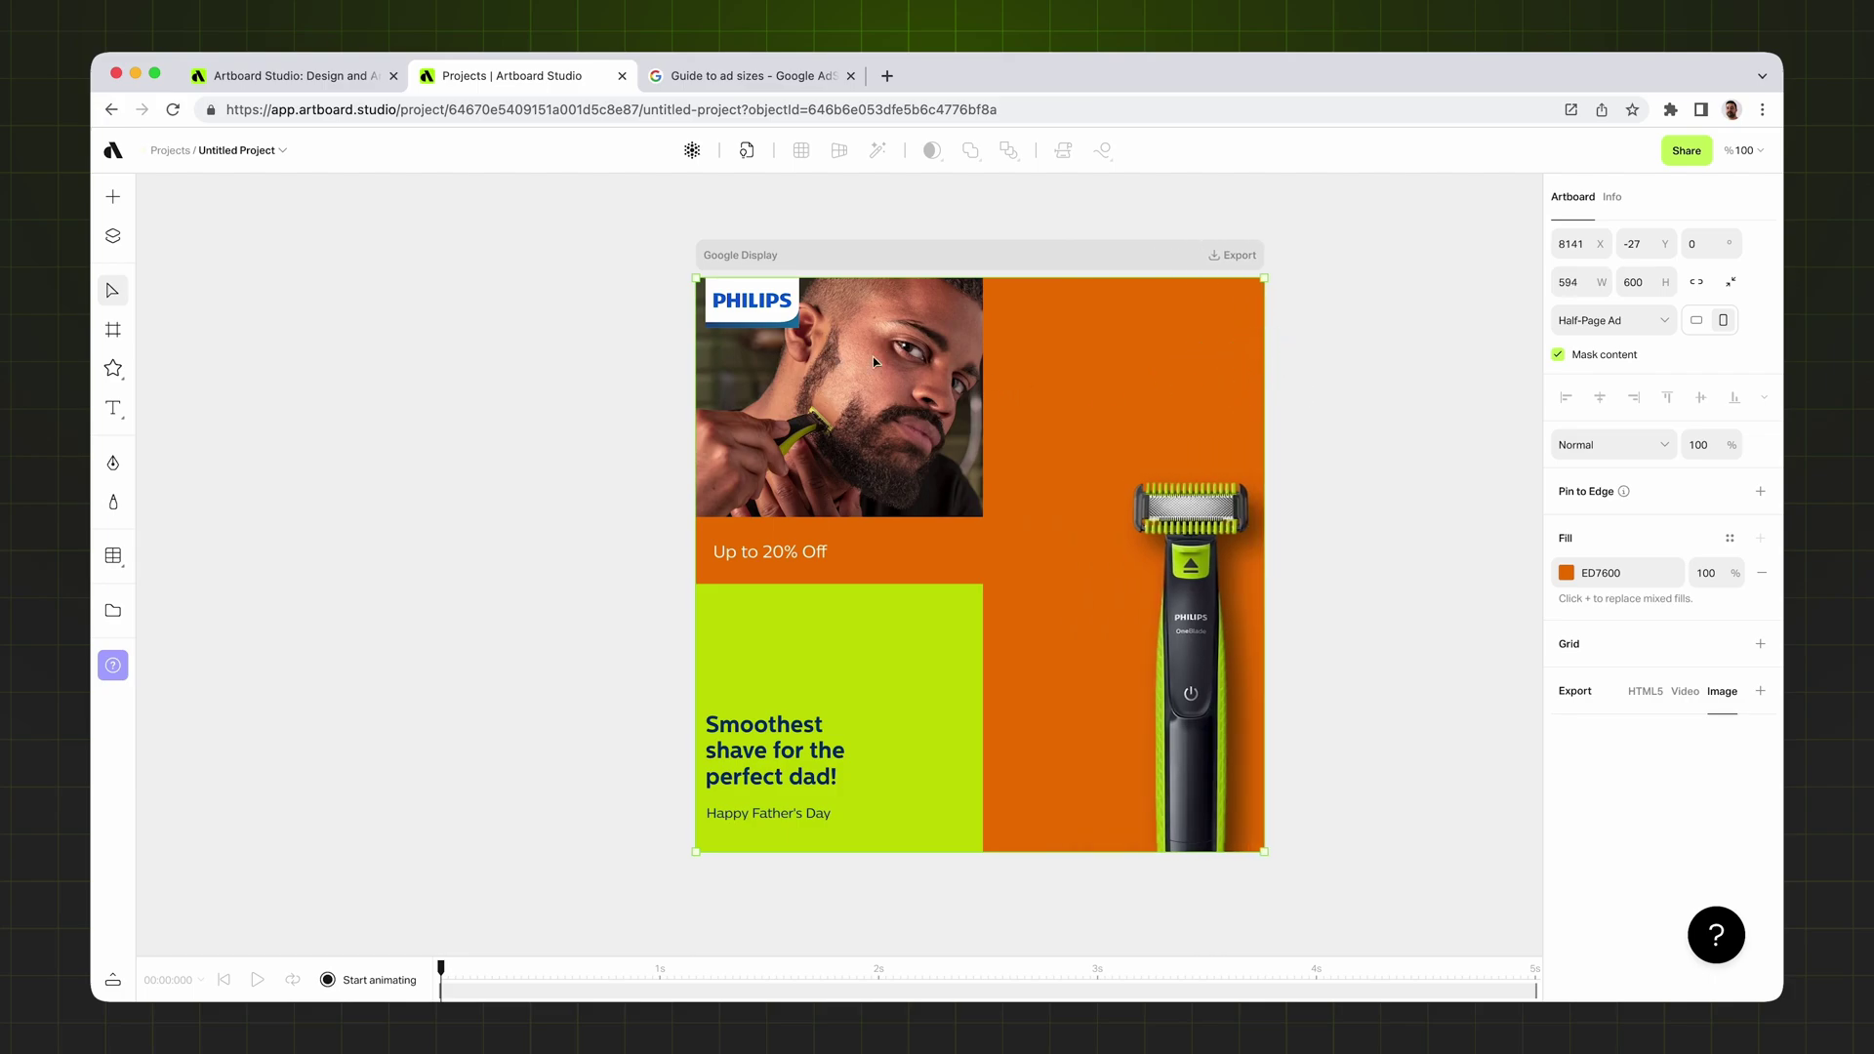
key("super+z")
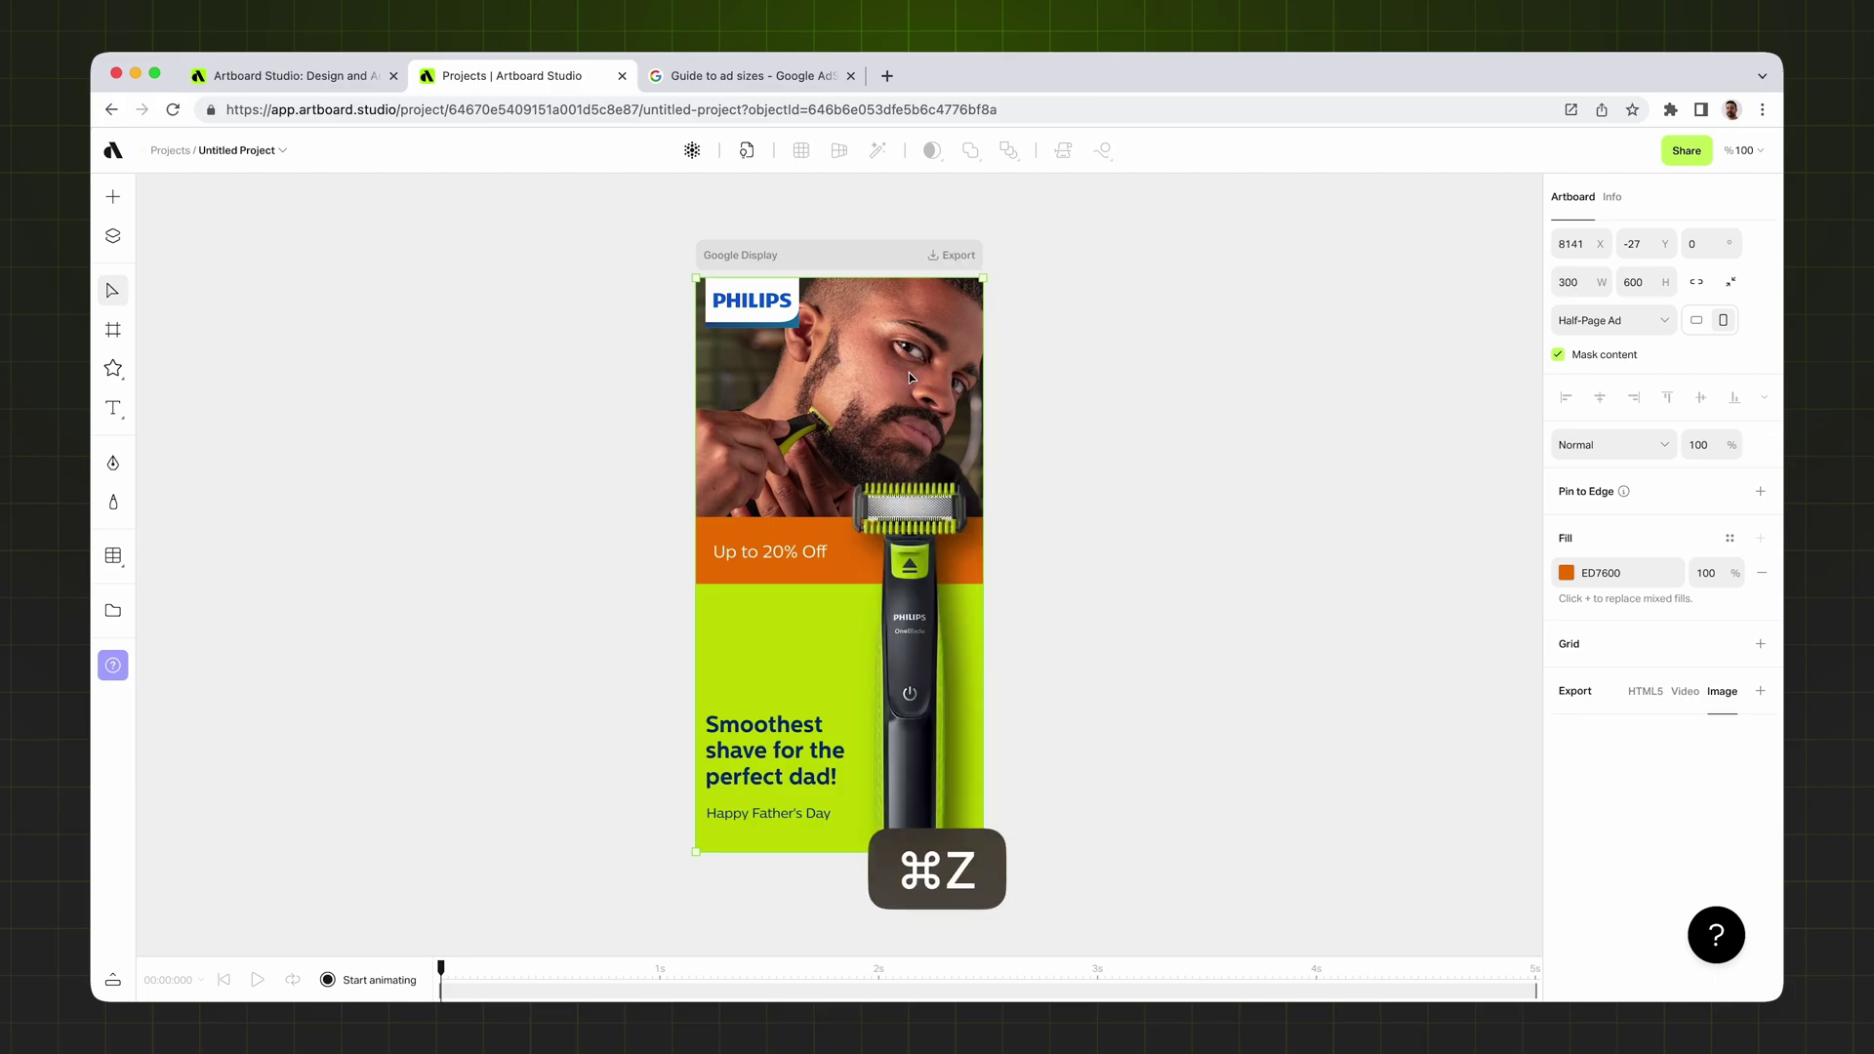
left_click(1061, 389)
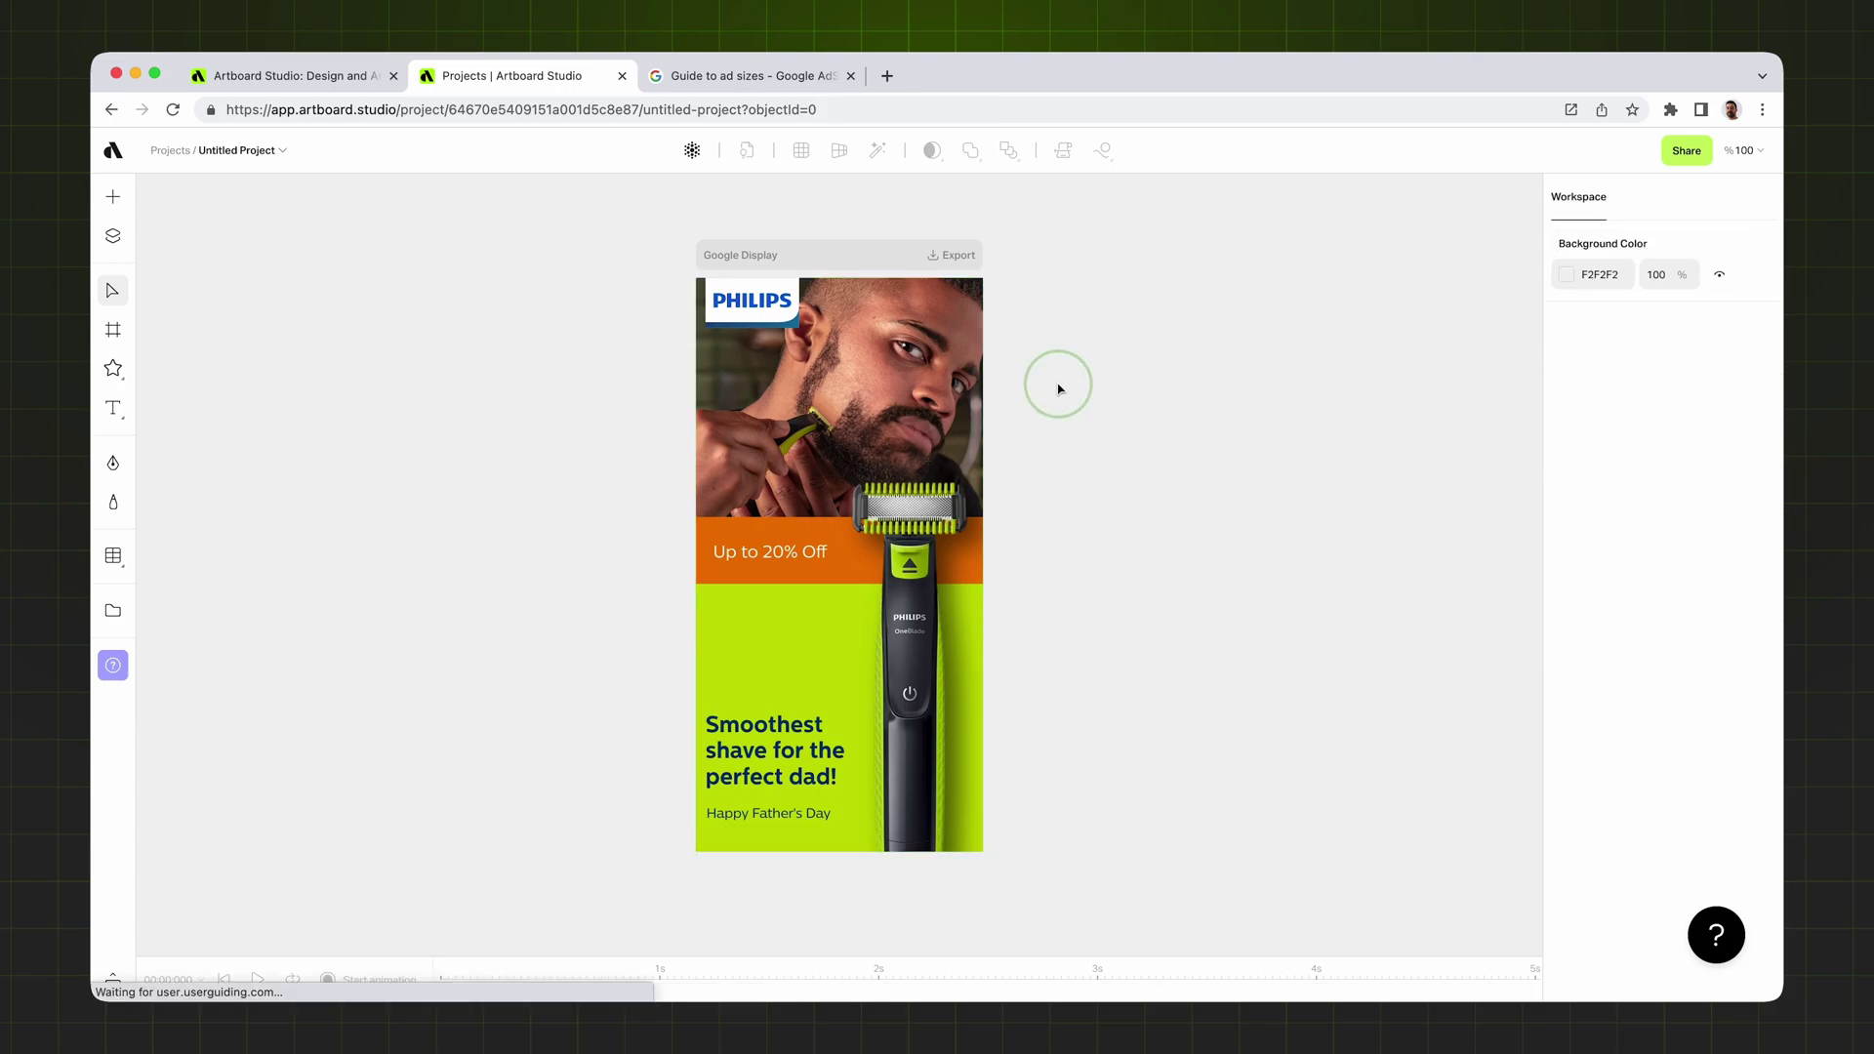
- Keep the portrait photo in Fill mode and pin it to the artboard with Scale horizontally and Top vertically
left_click(931, 377)
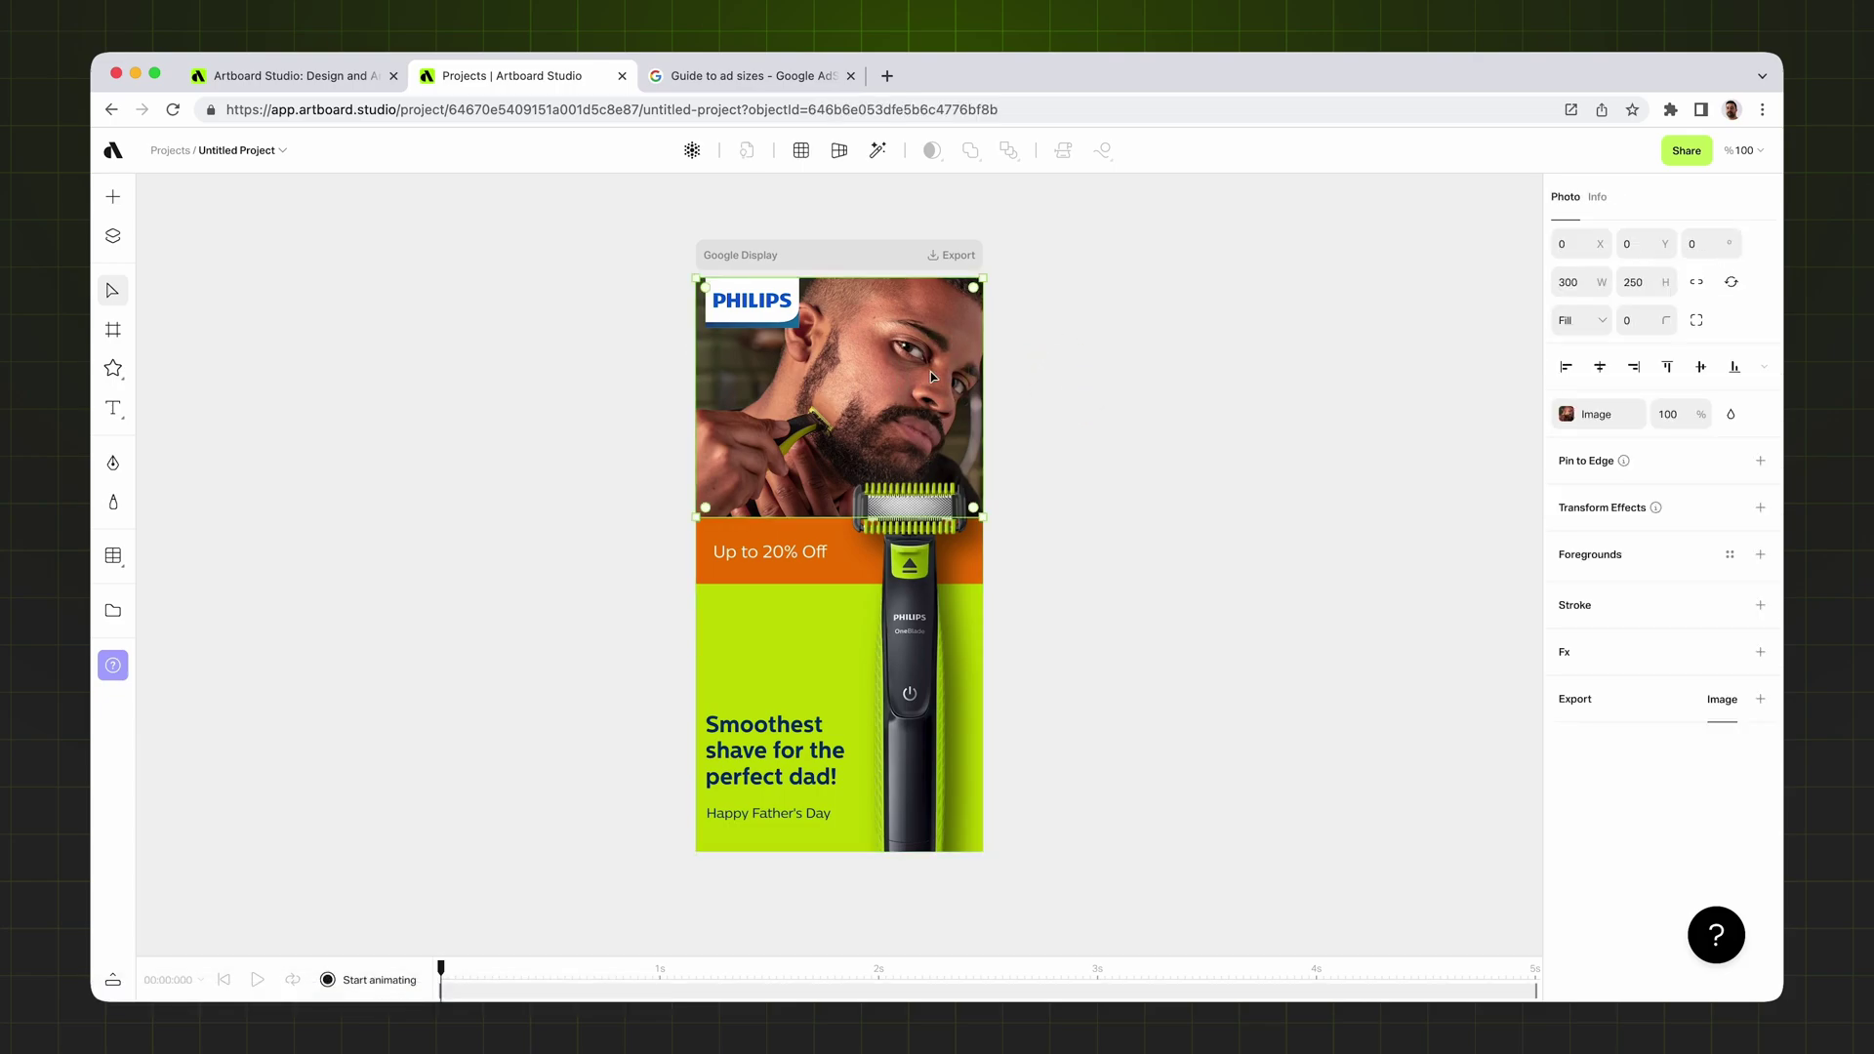
left_click(1584, 328)
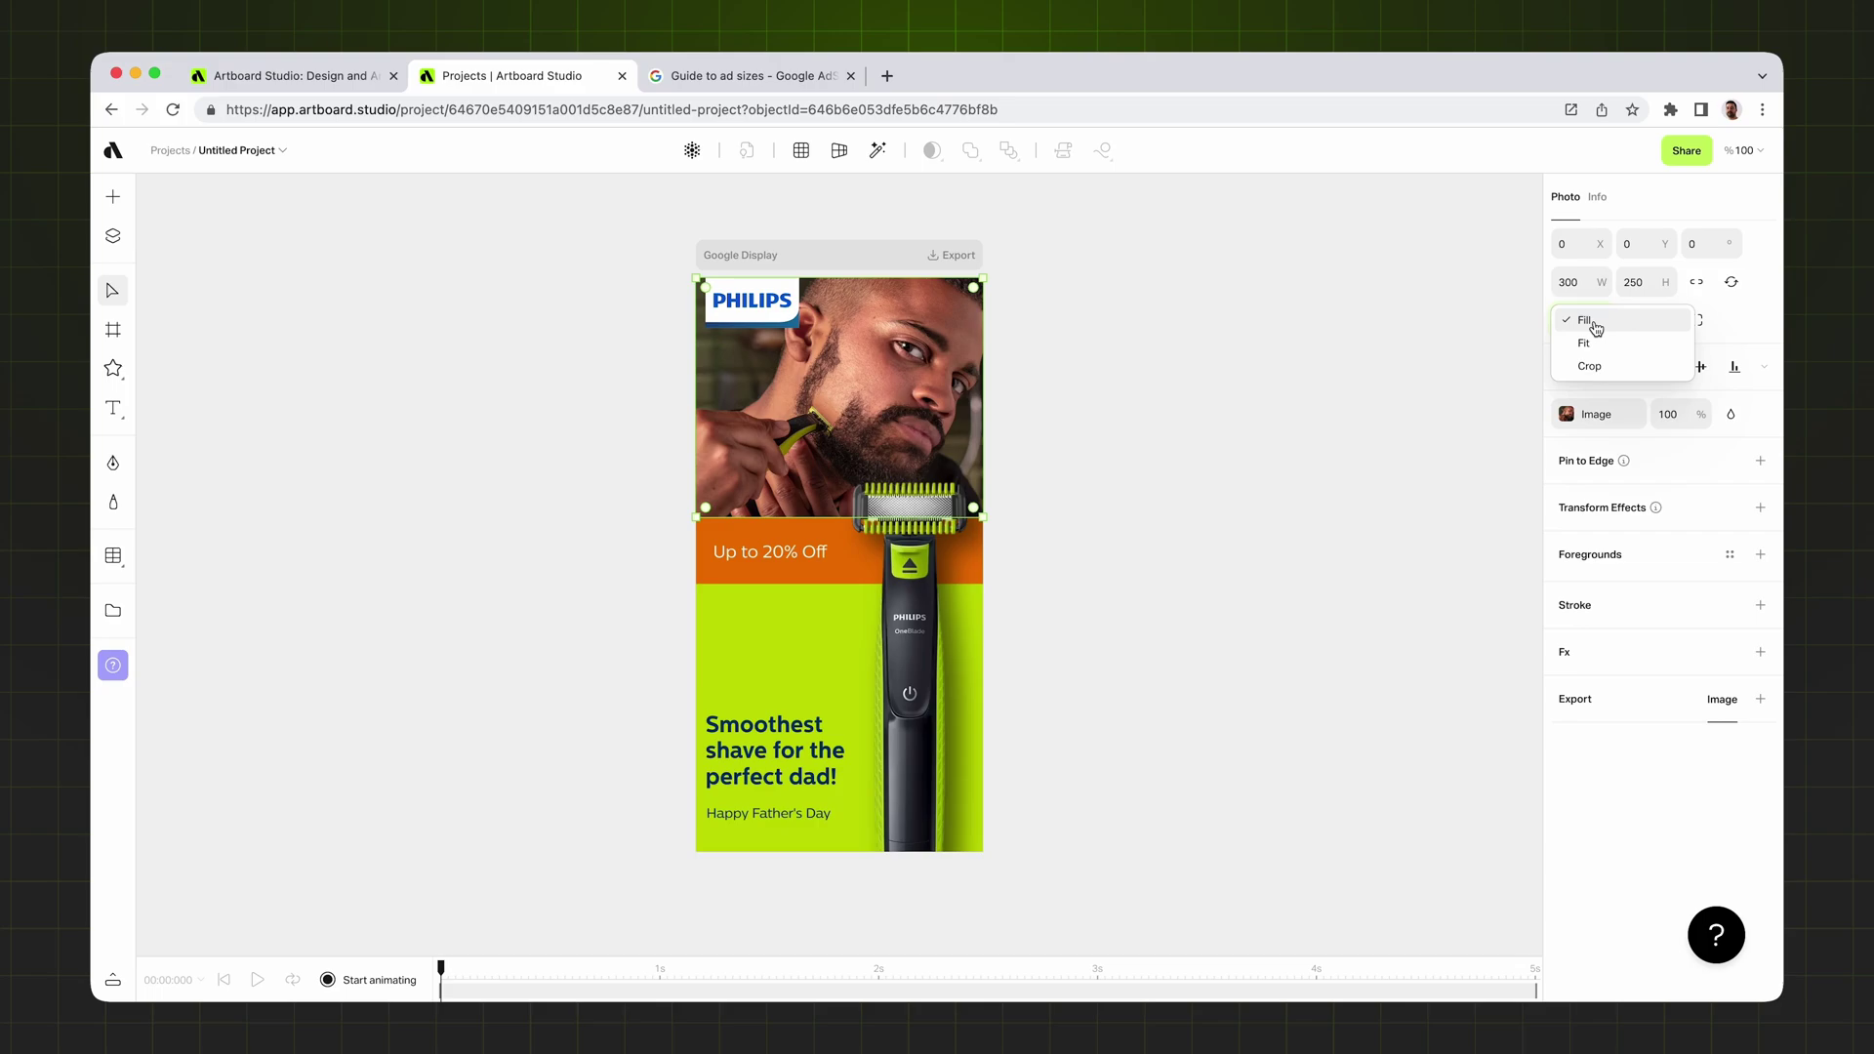
left_click(1597, 328)
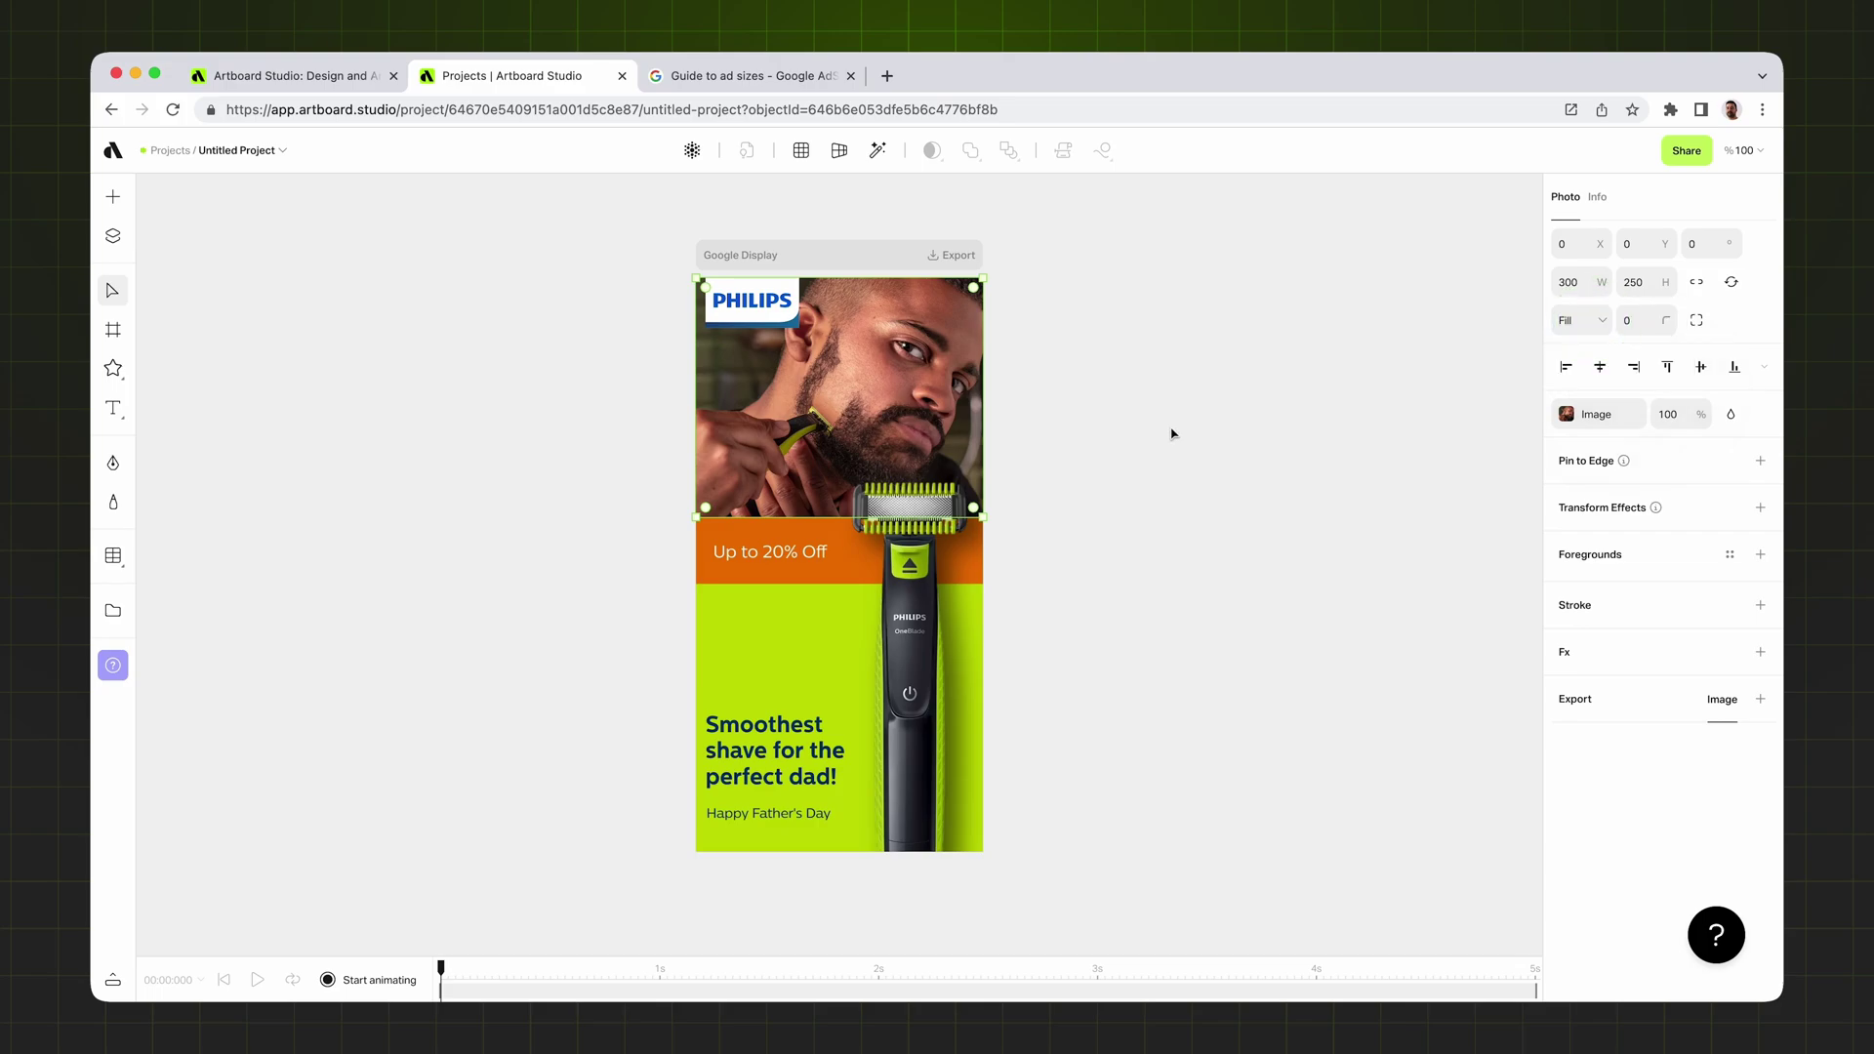
left_click(1761, 461)
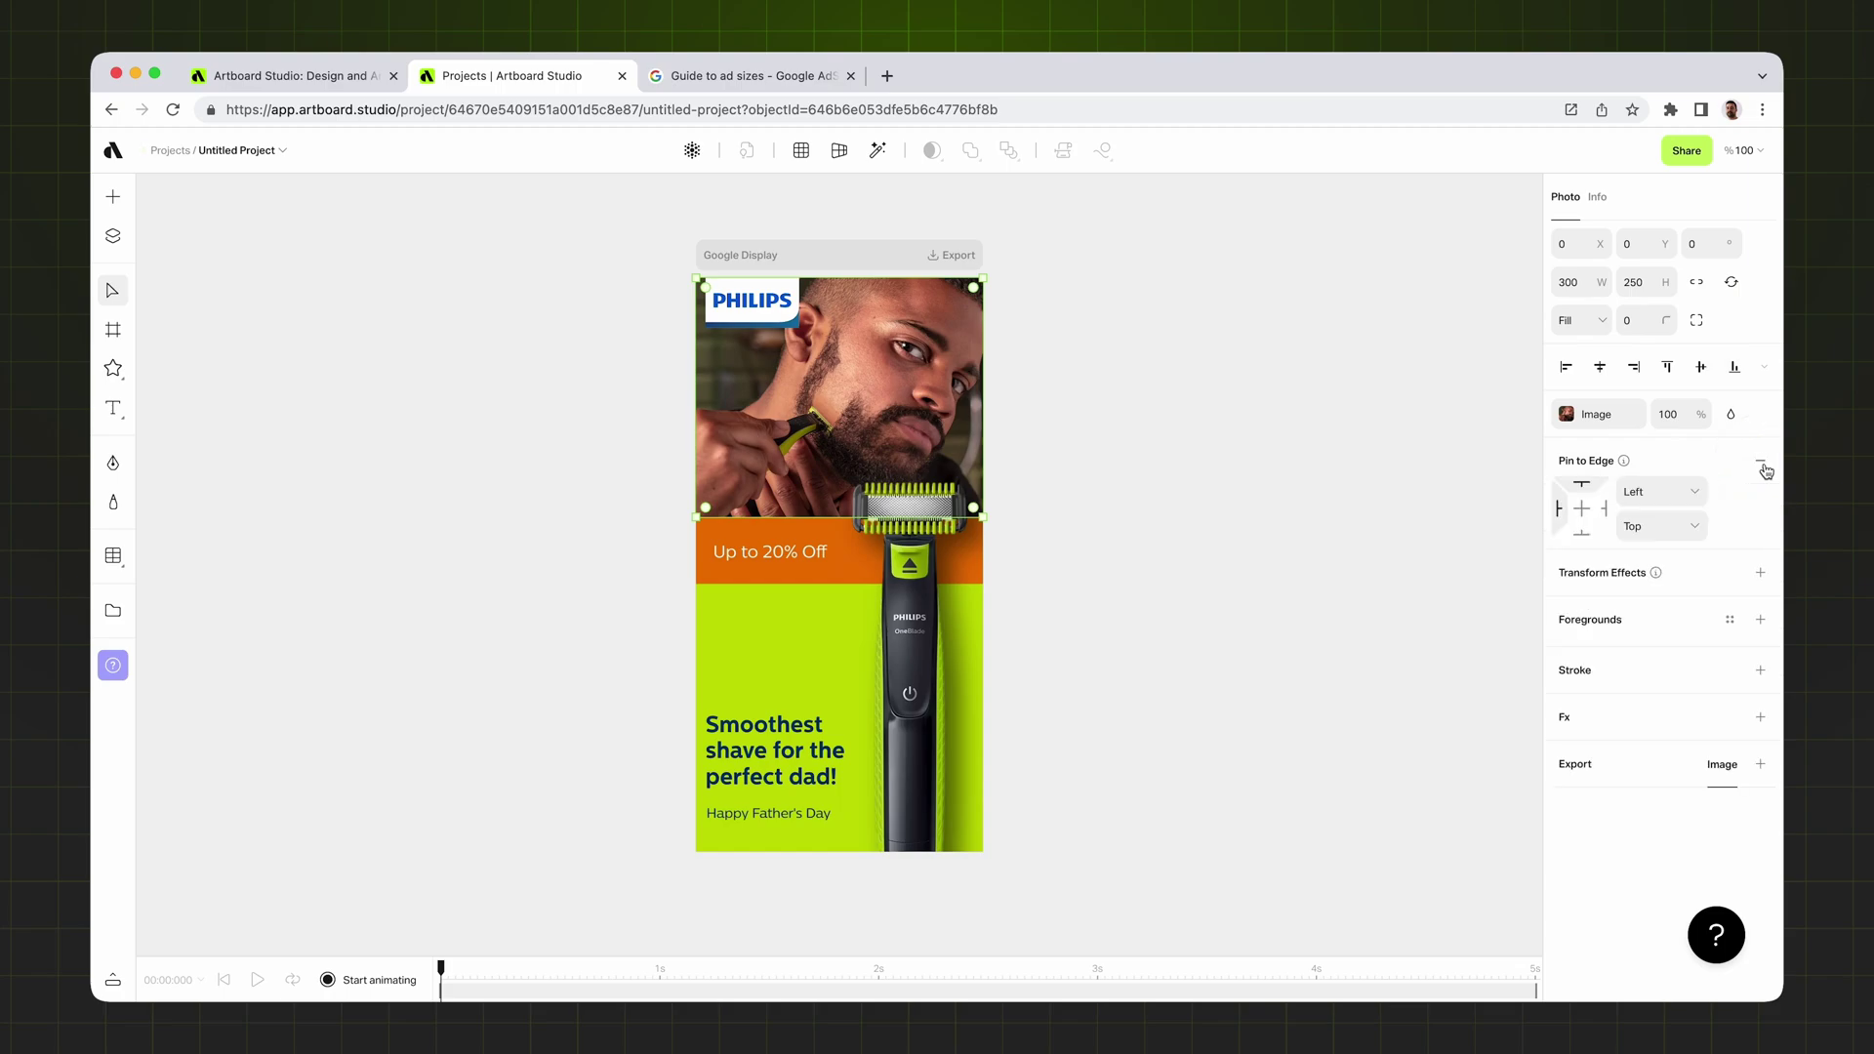
left_click(1645, 492)
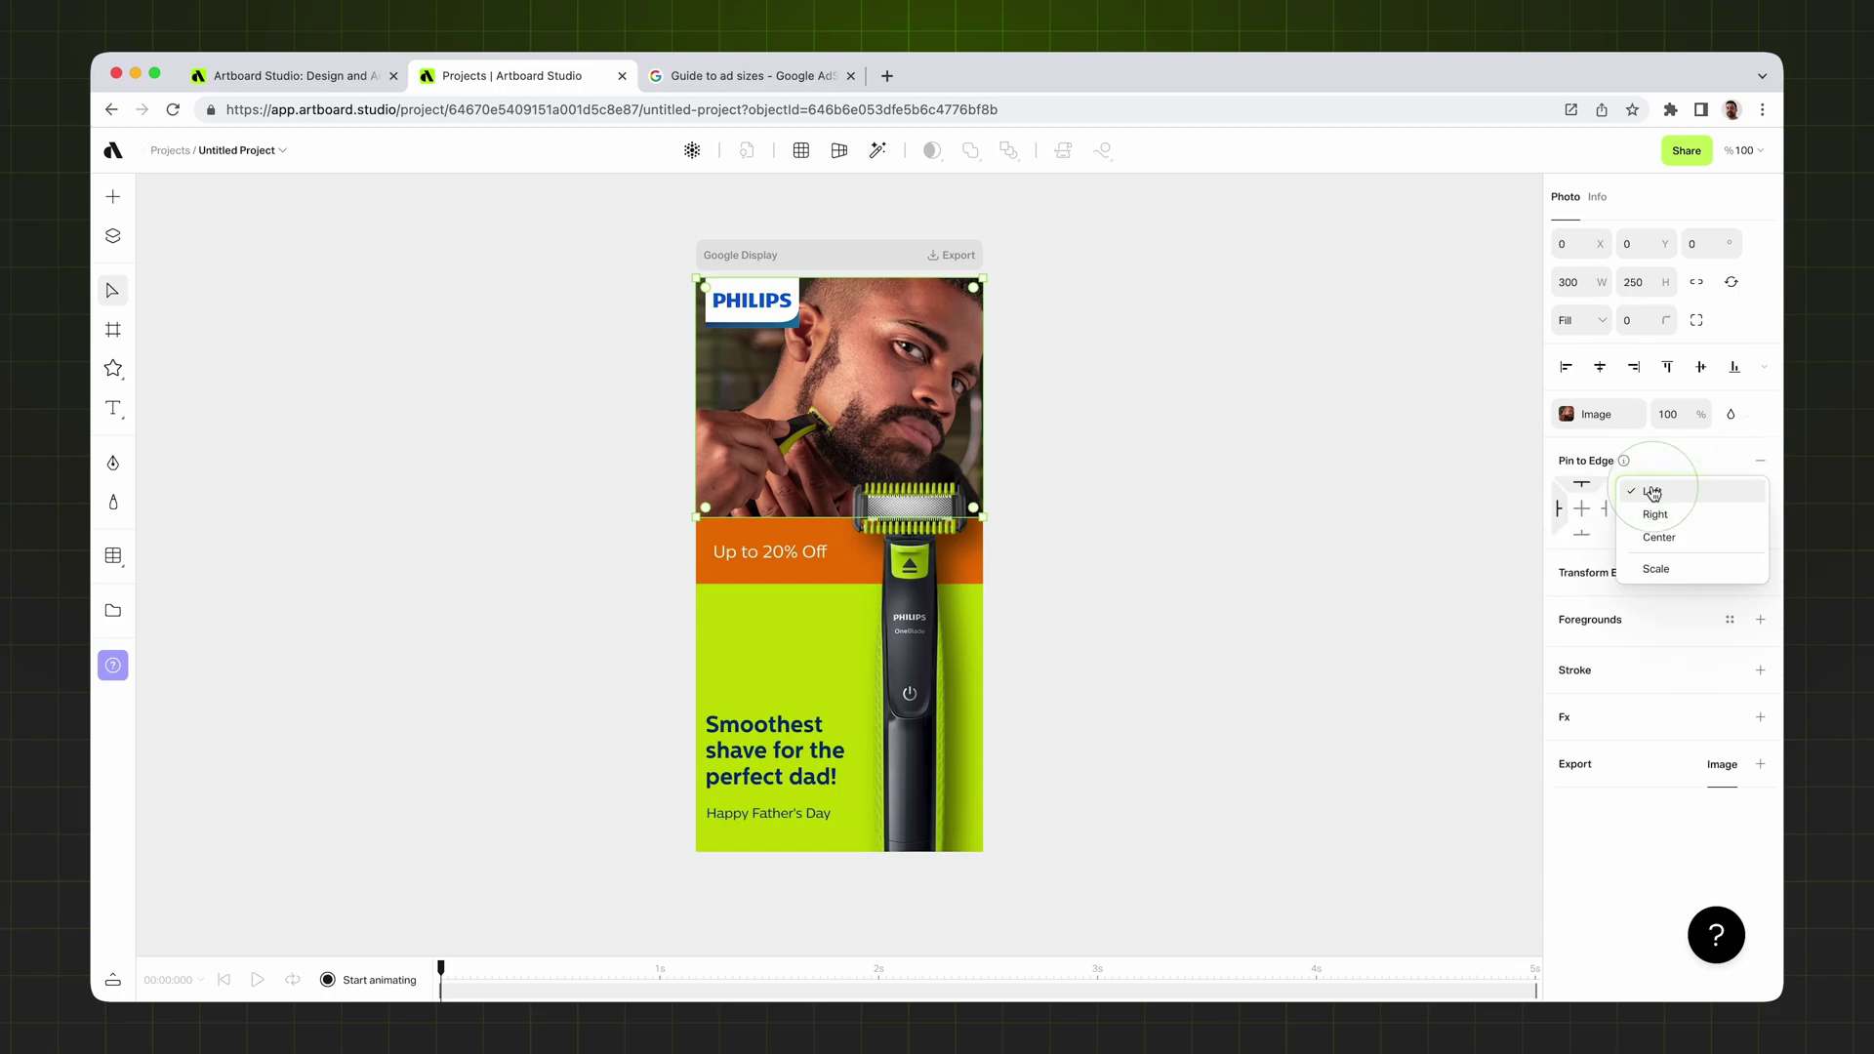
left_click(1663, 578)
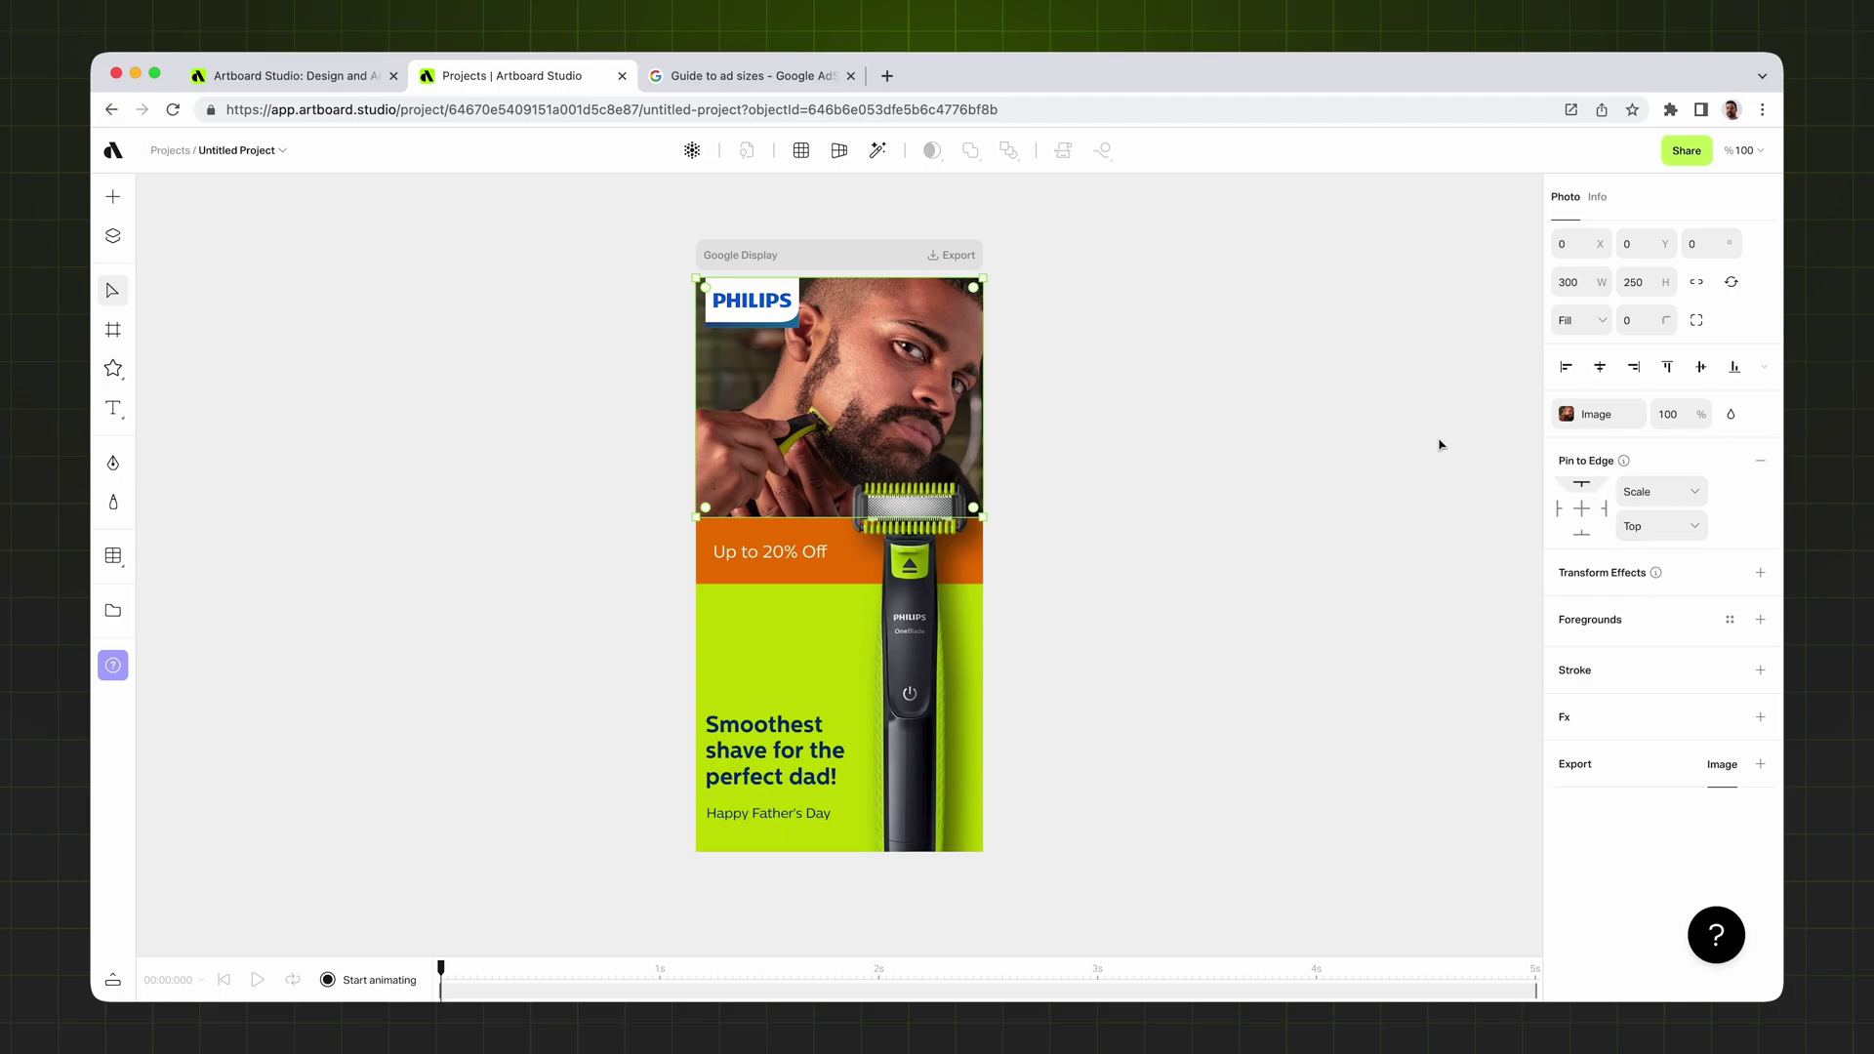
- Test the photo's horizontal scaling by widening the artboard, and restore its width to 300 px
left_click(1021, 440)
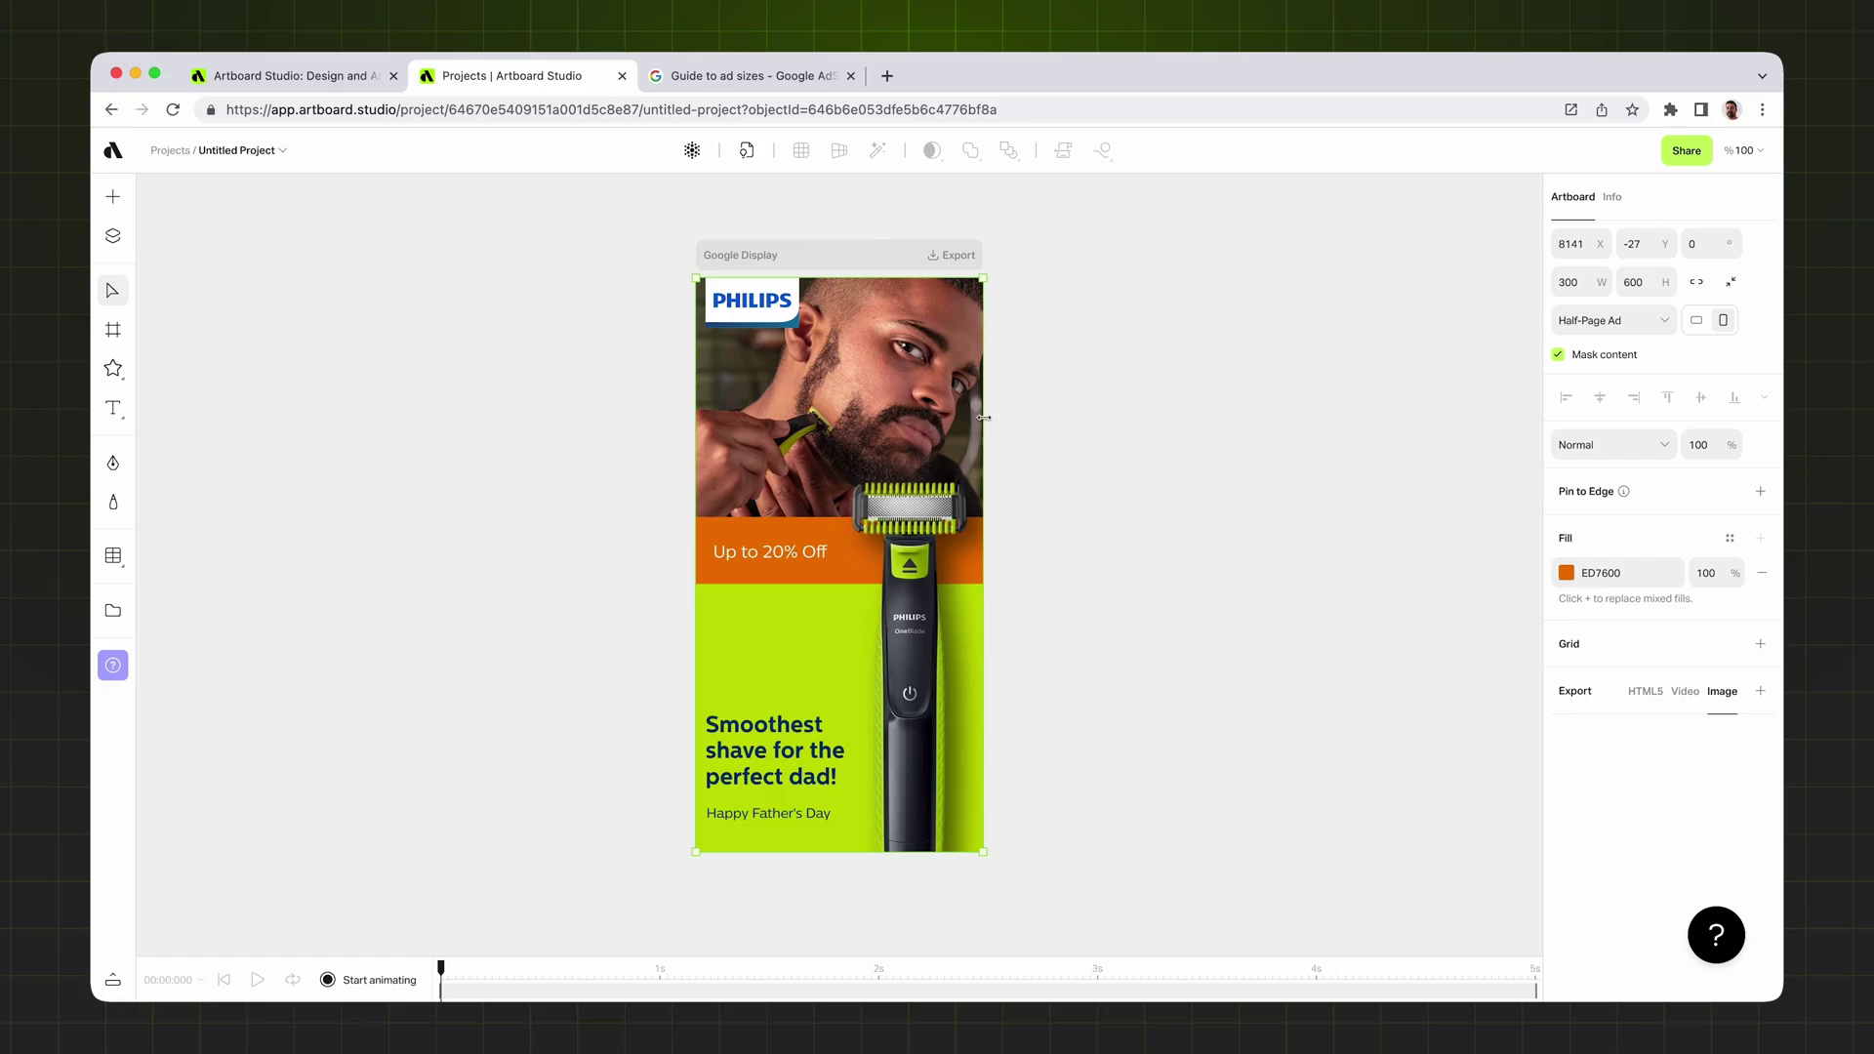
left_click_drag(984, 418, 1037, 396)
left_click(1581, 283)
type("300")
key("Return")
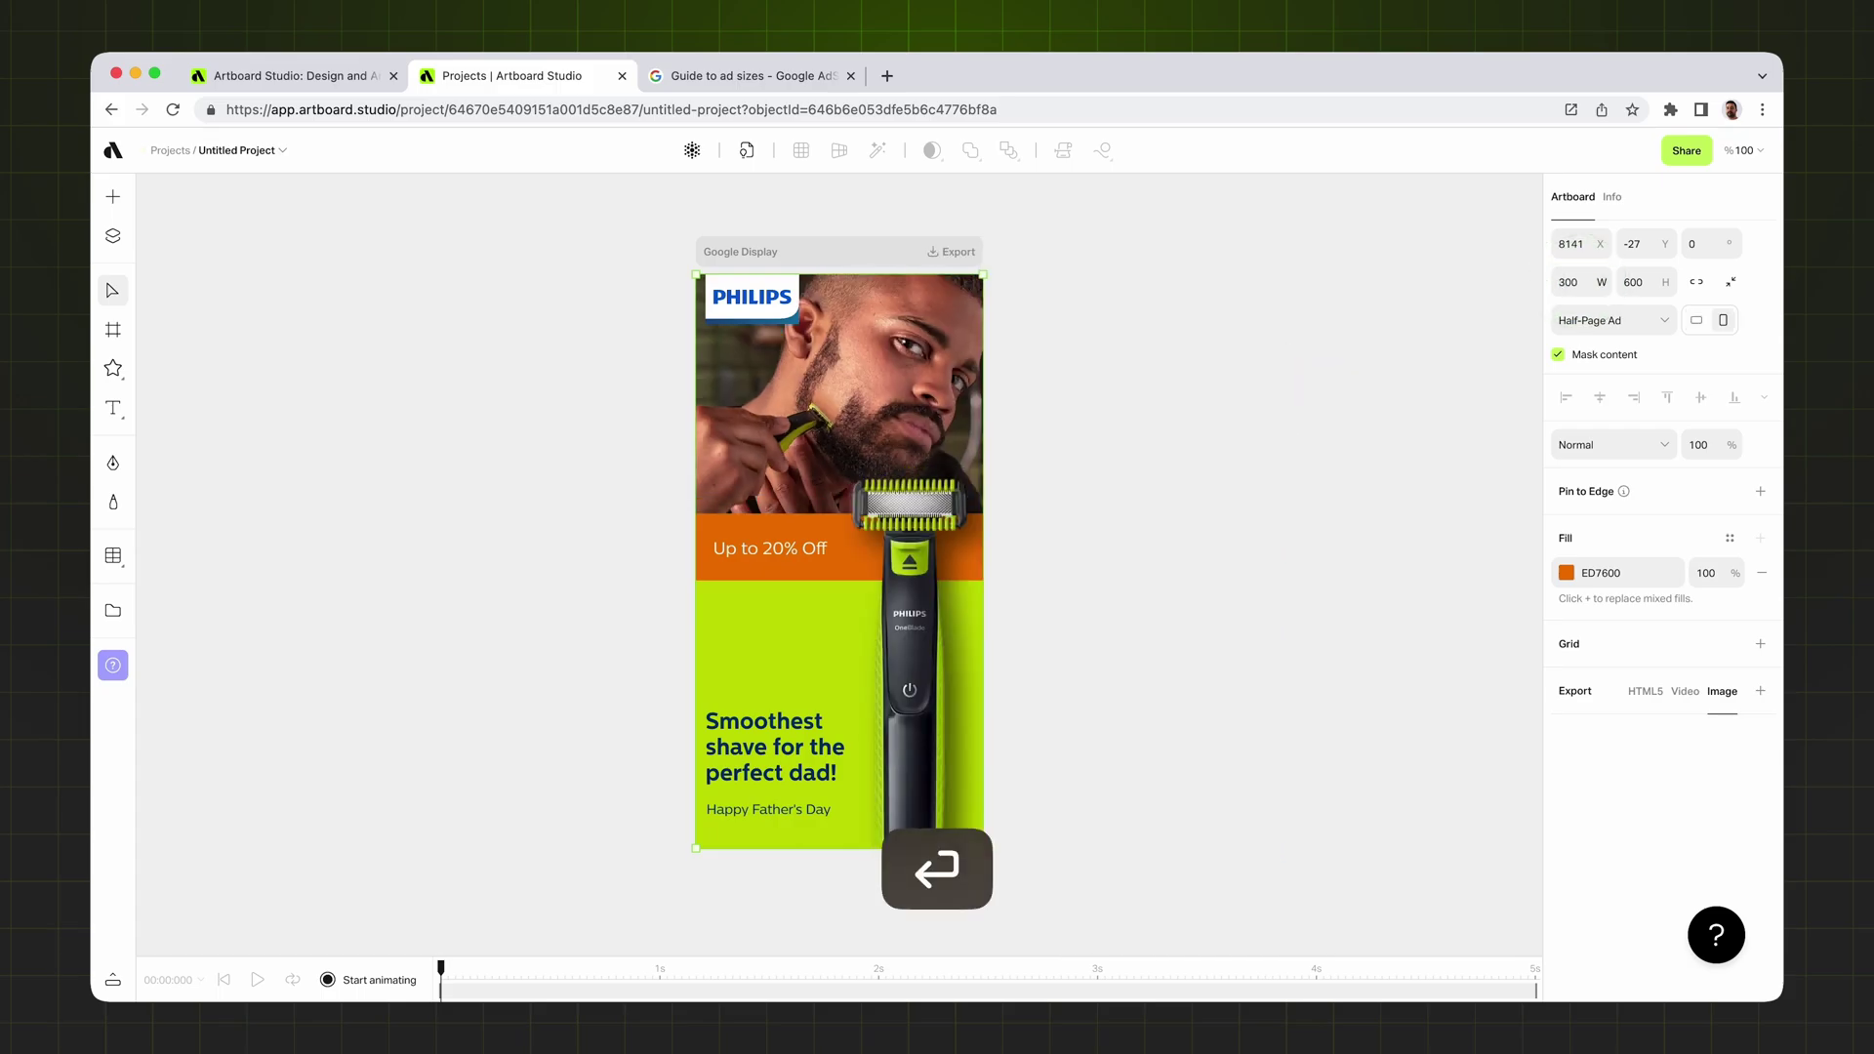
left_click(1280, 635)
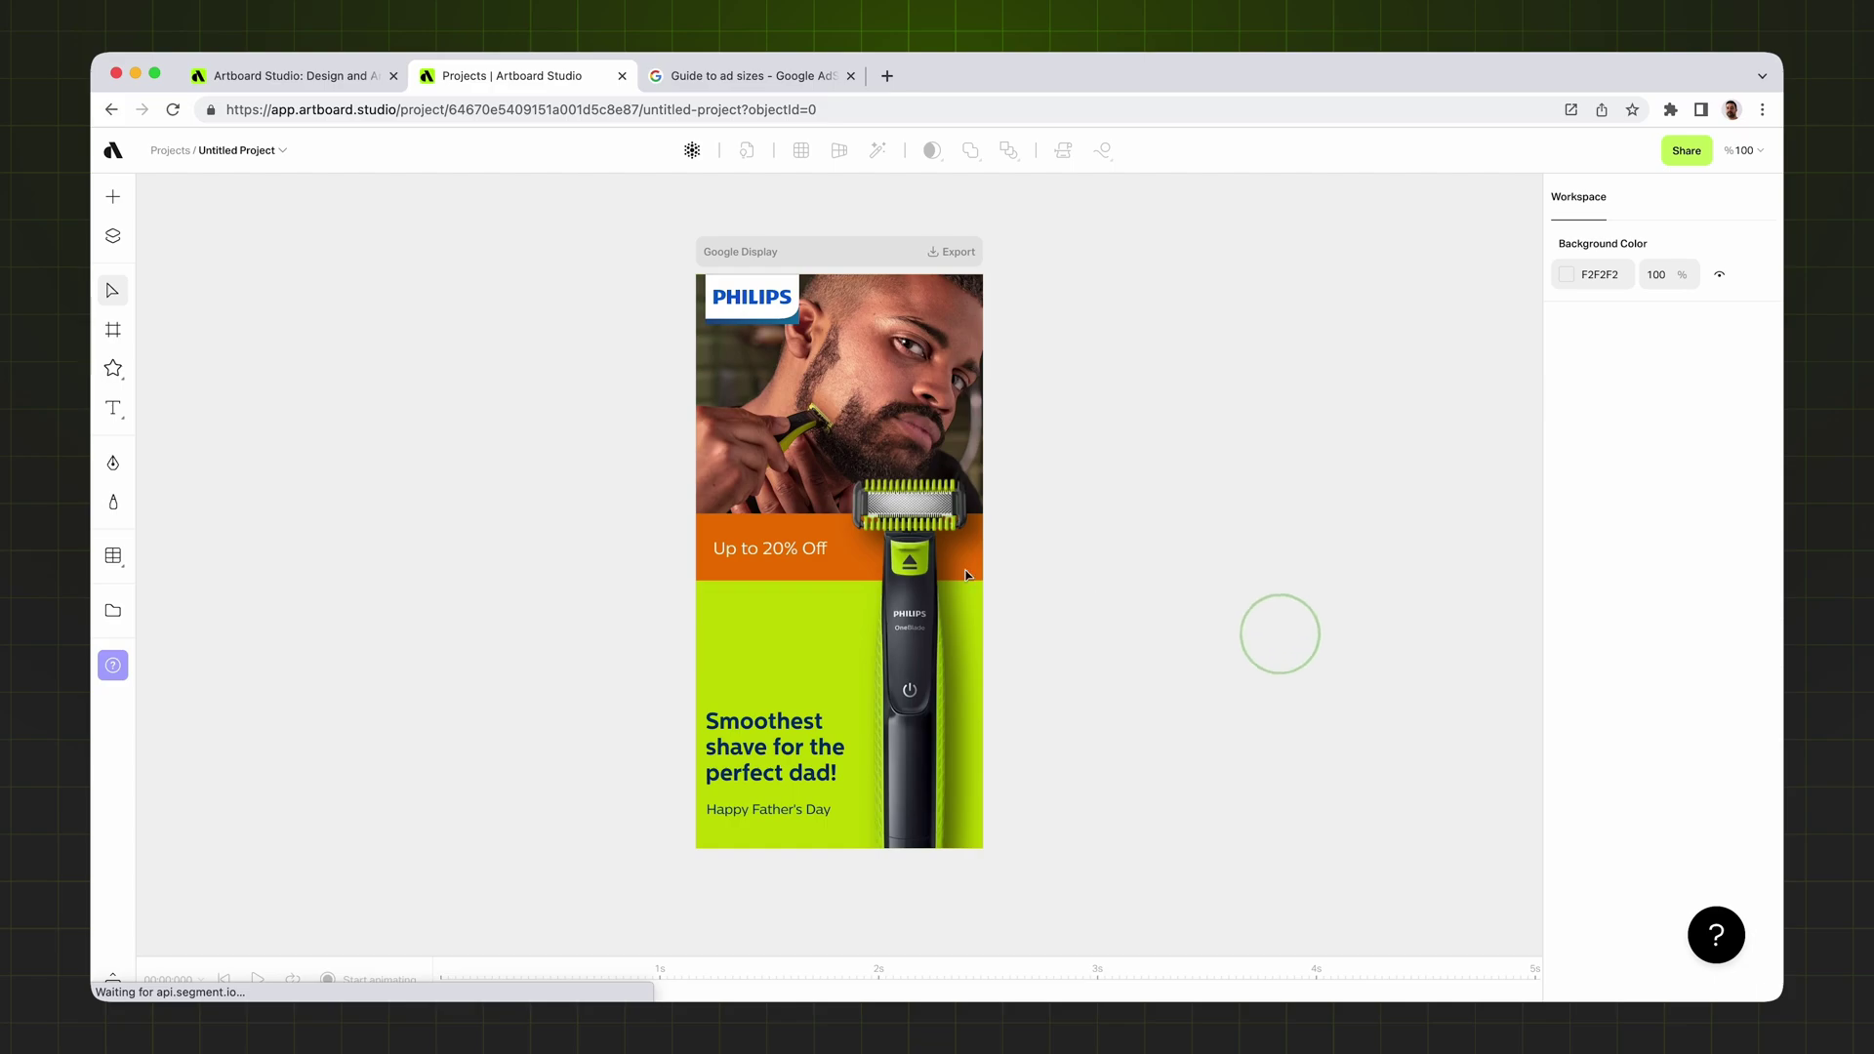
- Pin the "Up to 20% Off" text to Left horizontally and Center vertically
left_click(796, 557)
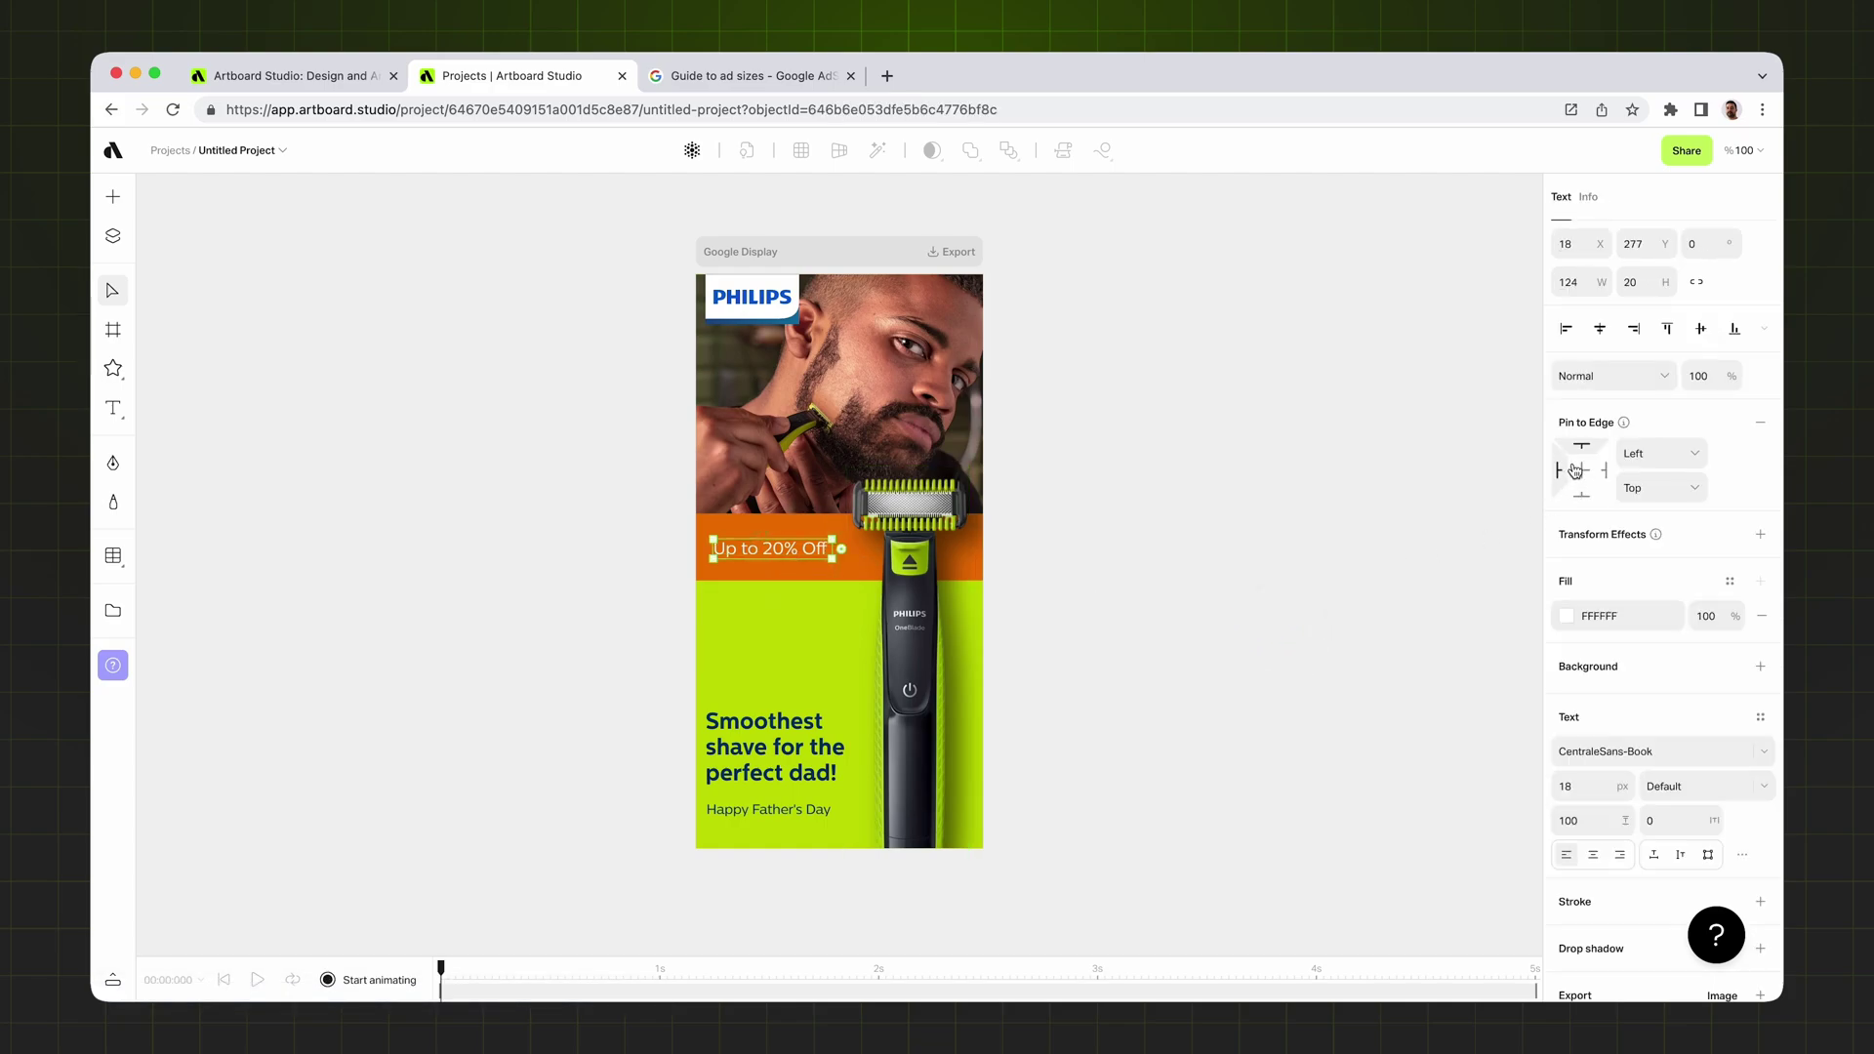
left_click(1657, 483)
left_click(1648, 498)
- Test the text's vertical pinning by shortening the artboard to about 550 px, and restore its height to 600 px
left_click_drag(860, 848, 842, 803)
left_click(1633, 282)
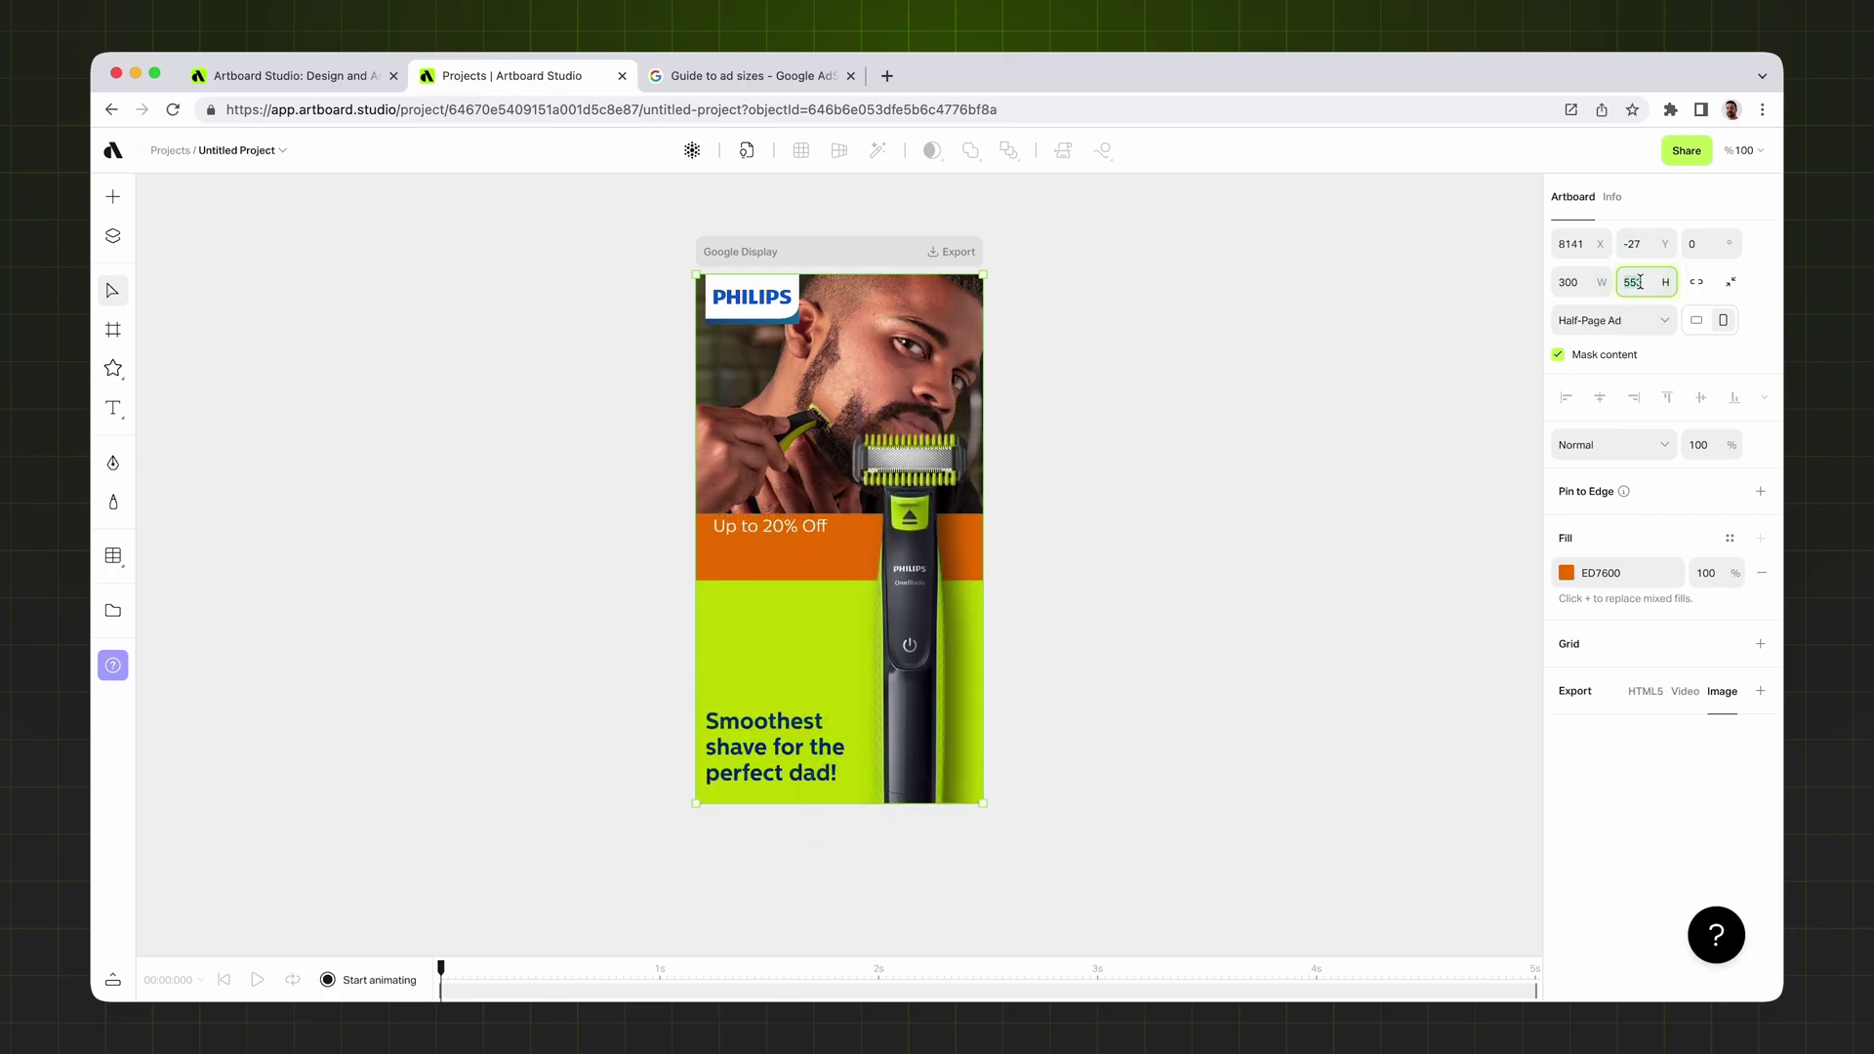
type("600")
key("Return")
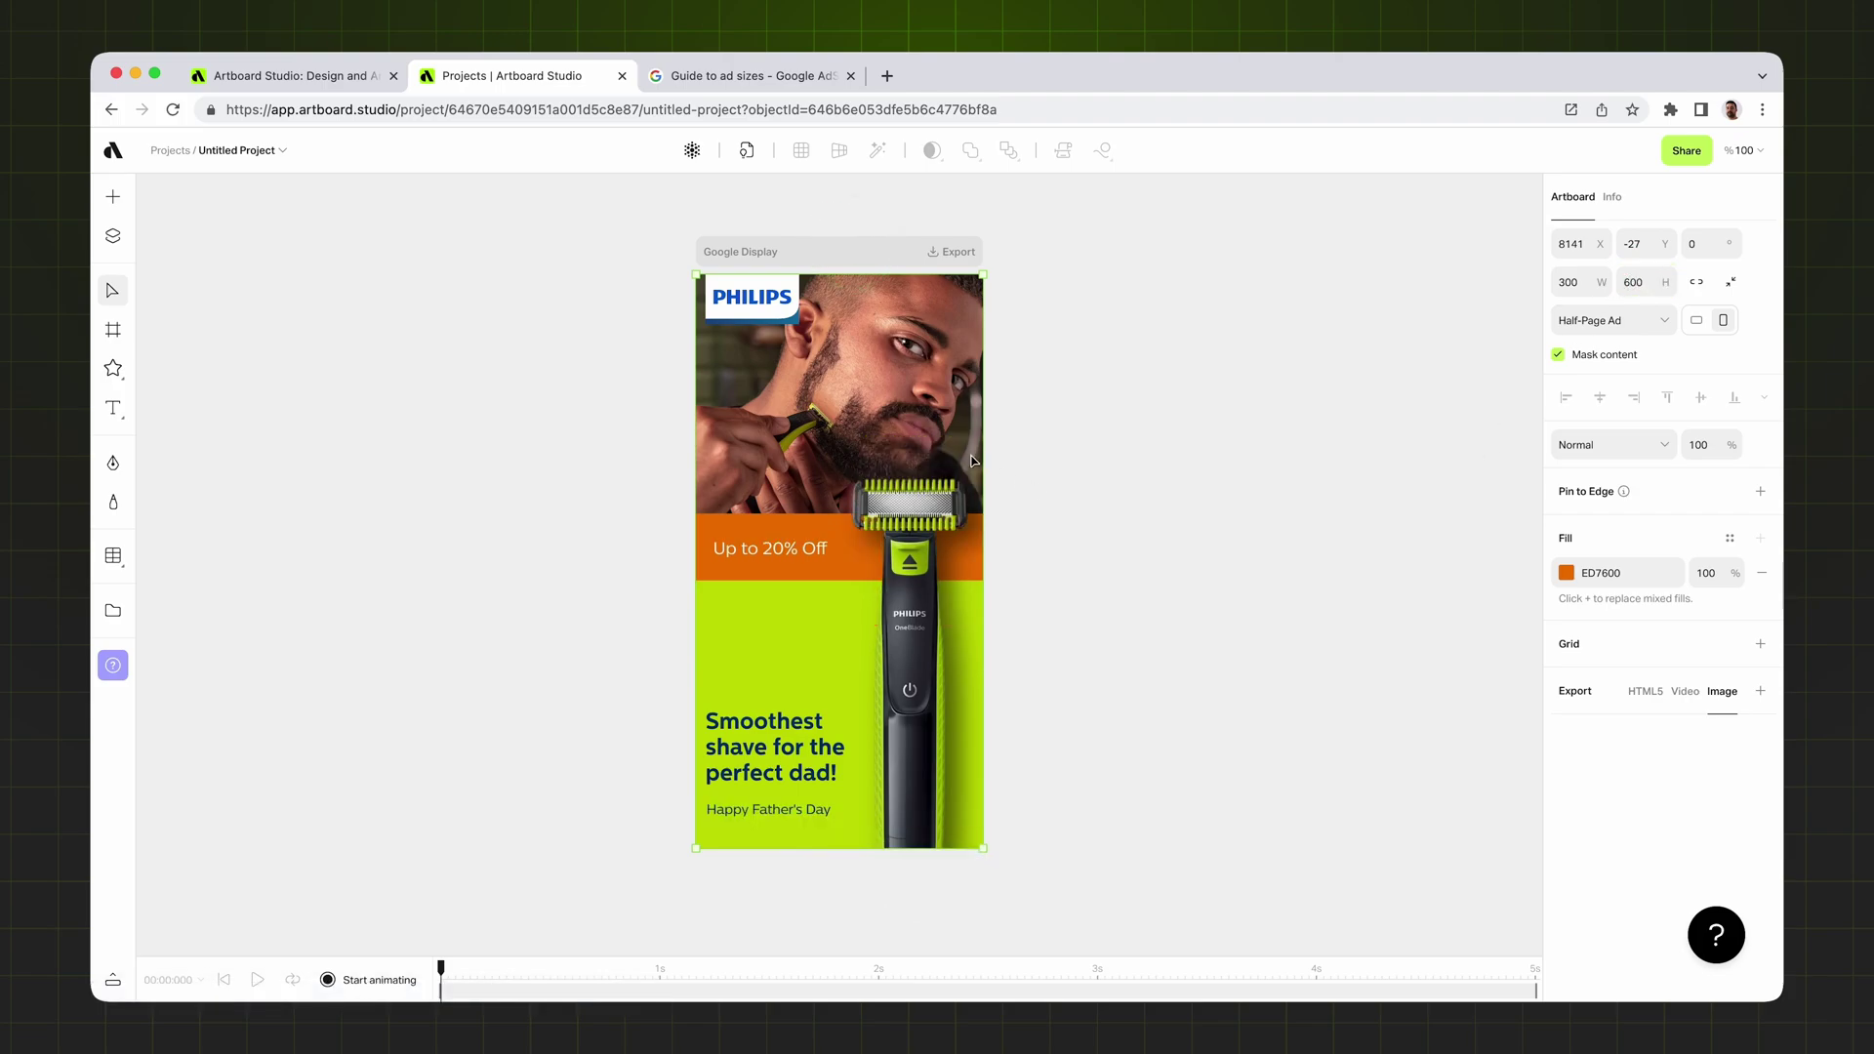
- Widen the artboard to about 543 px to check the pinned elements together, and restore its width to 300 px
left_click_drag(979, 456, 1216, 457)
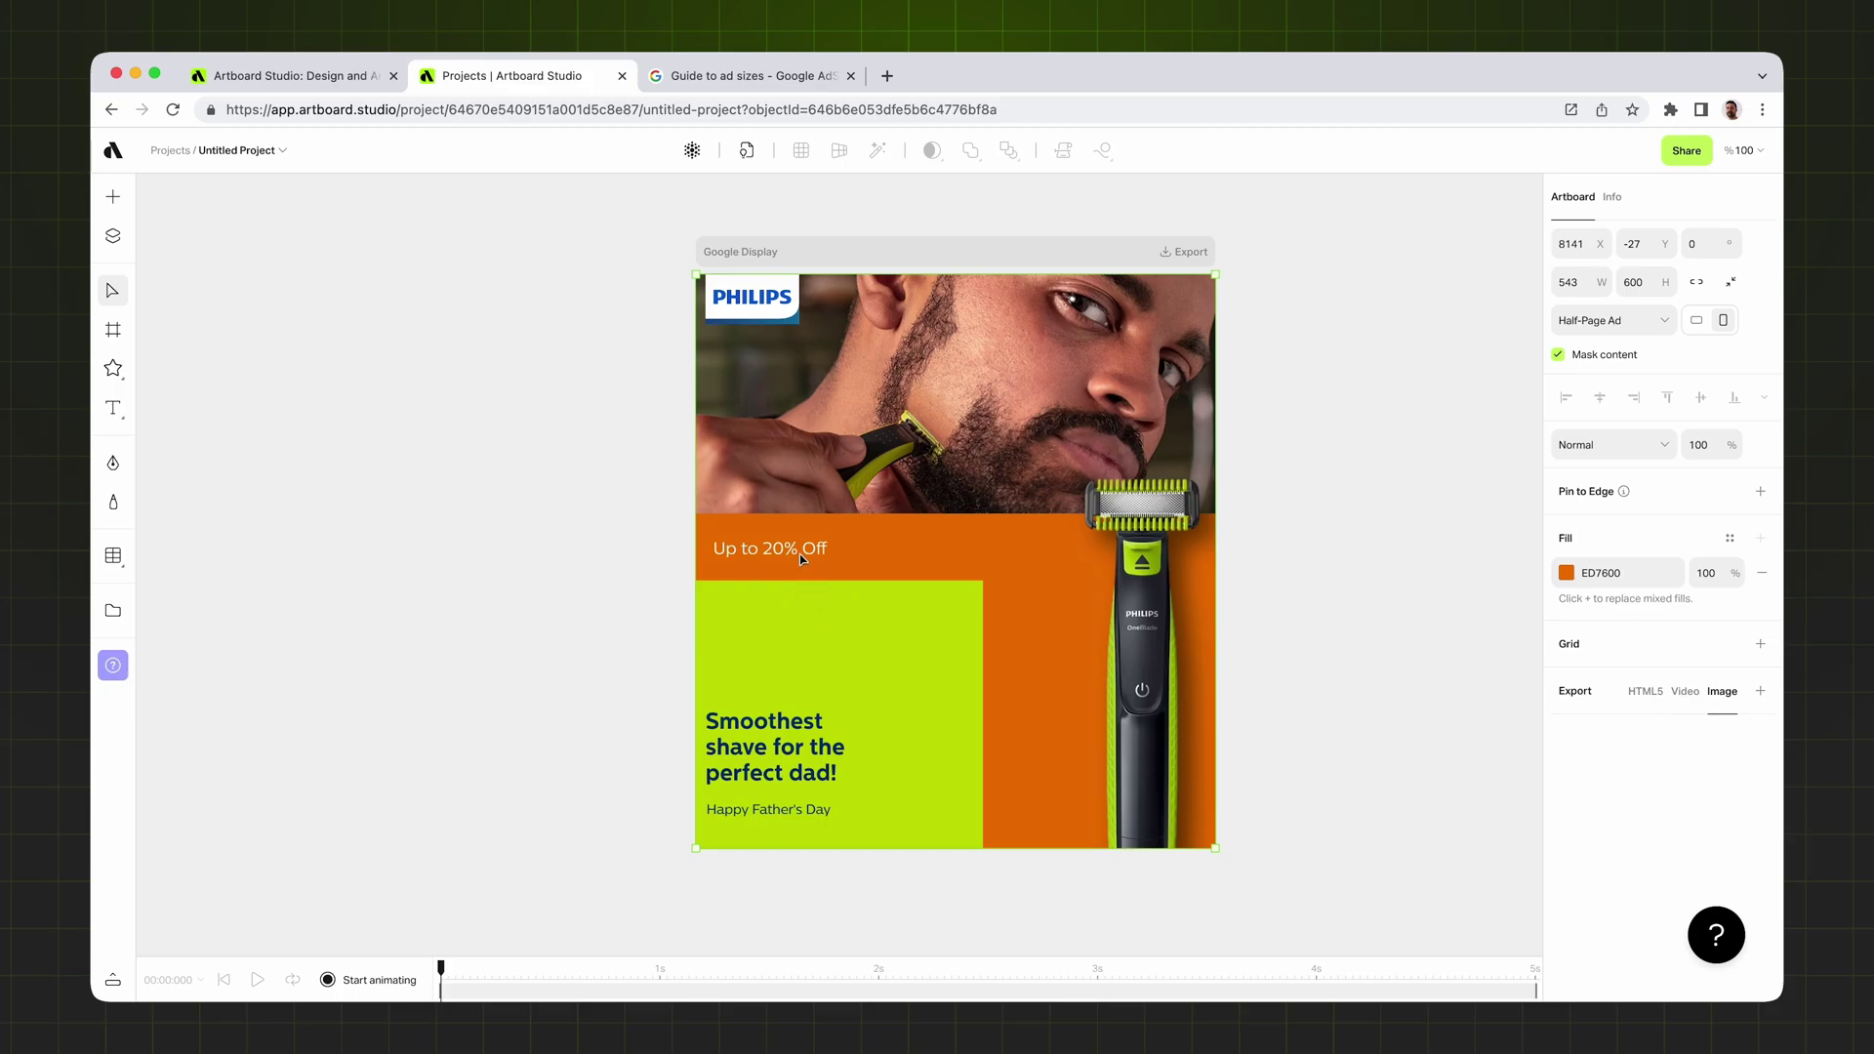
left_click(1591, 283)
type("300")
key("Return")
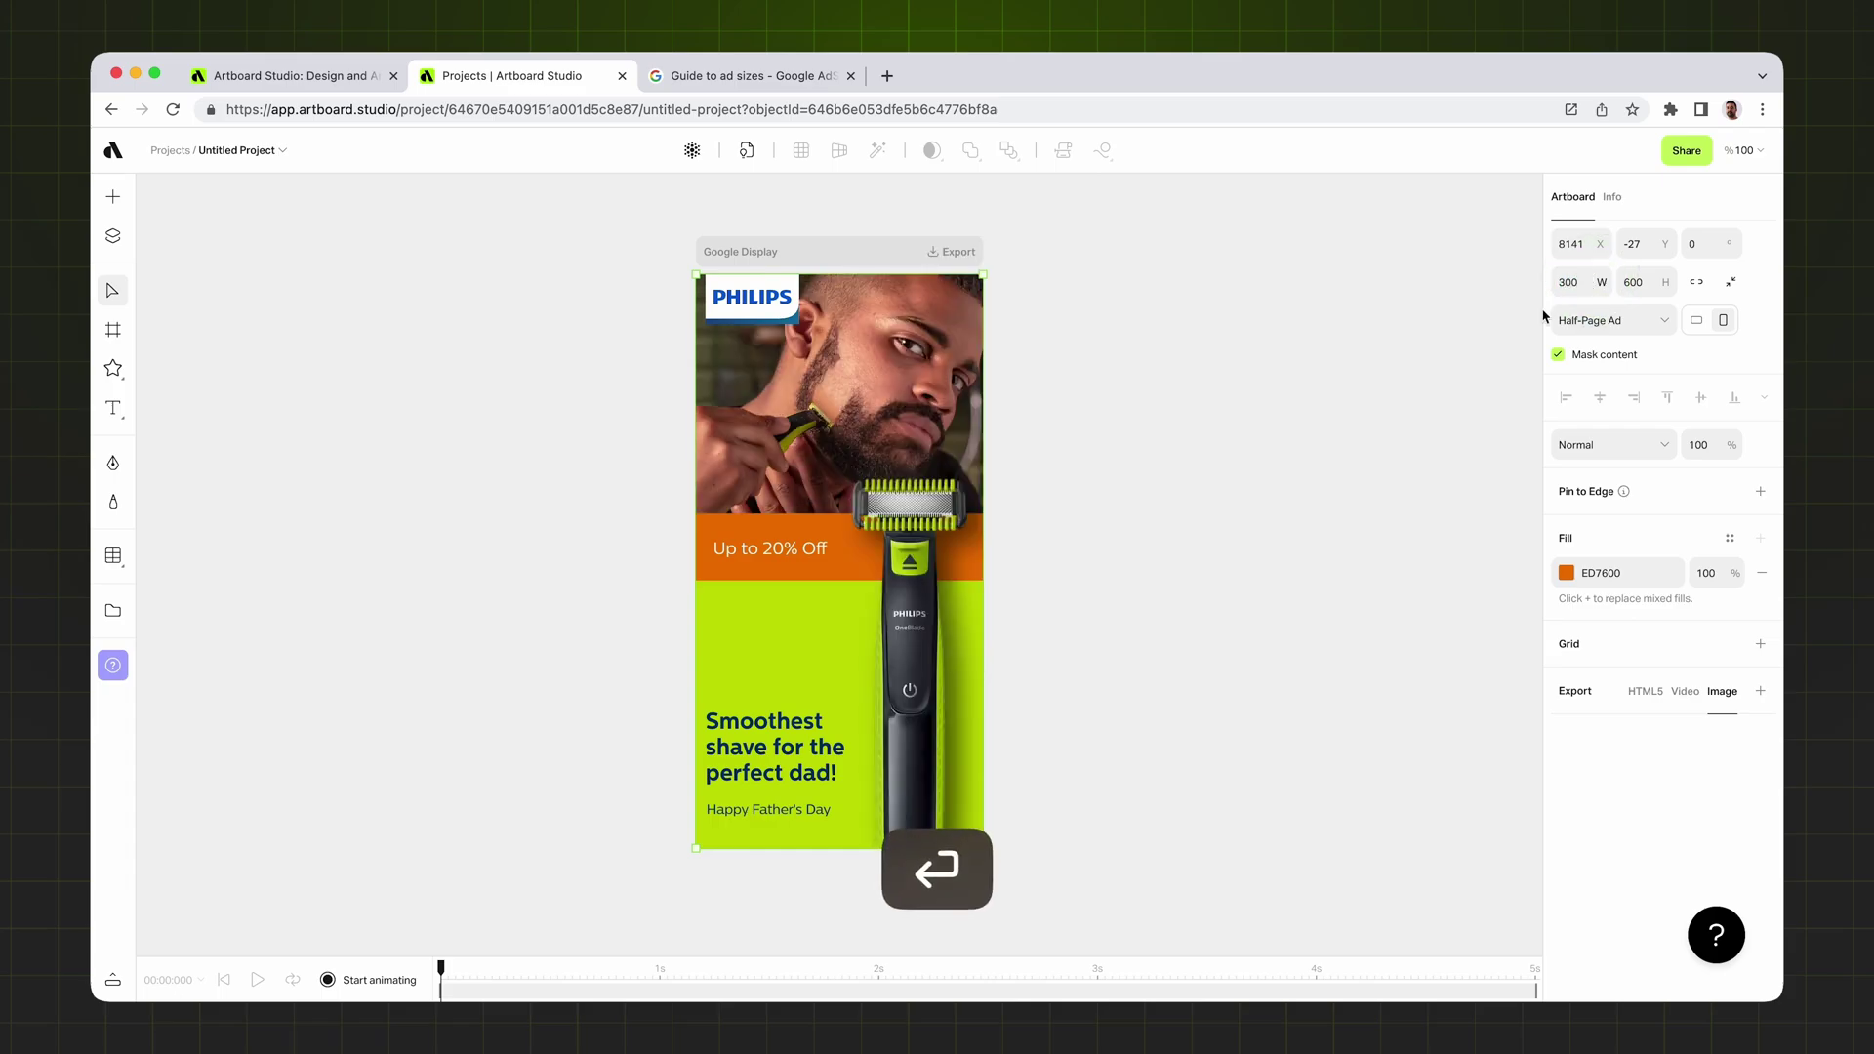
left_click(1366, 414)
- Turn on Shrink to fit for the "Up to 20% Off" text and fit its text box to the content
left_click(803, 557)
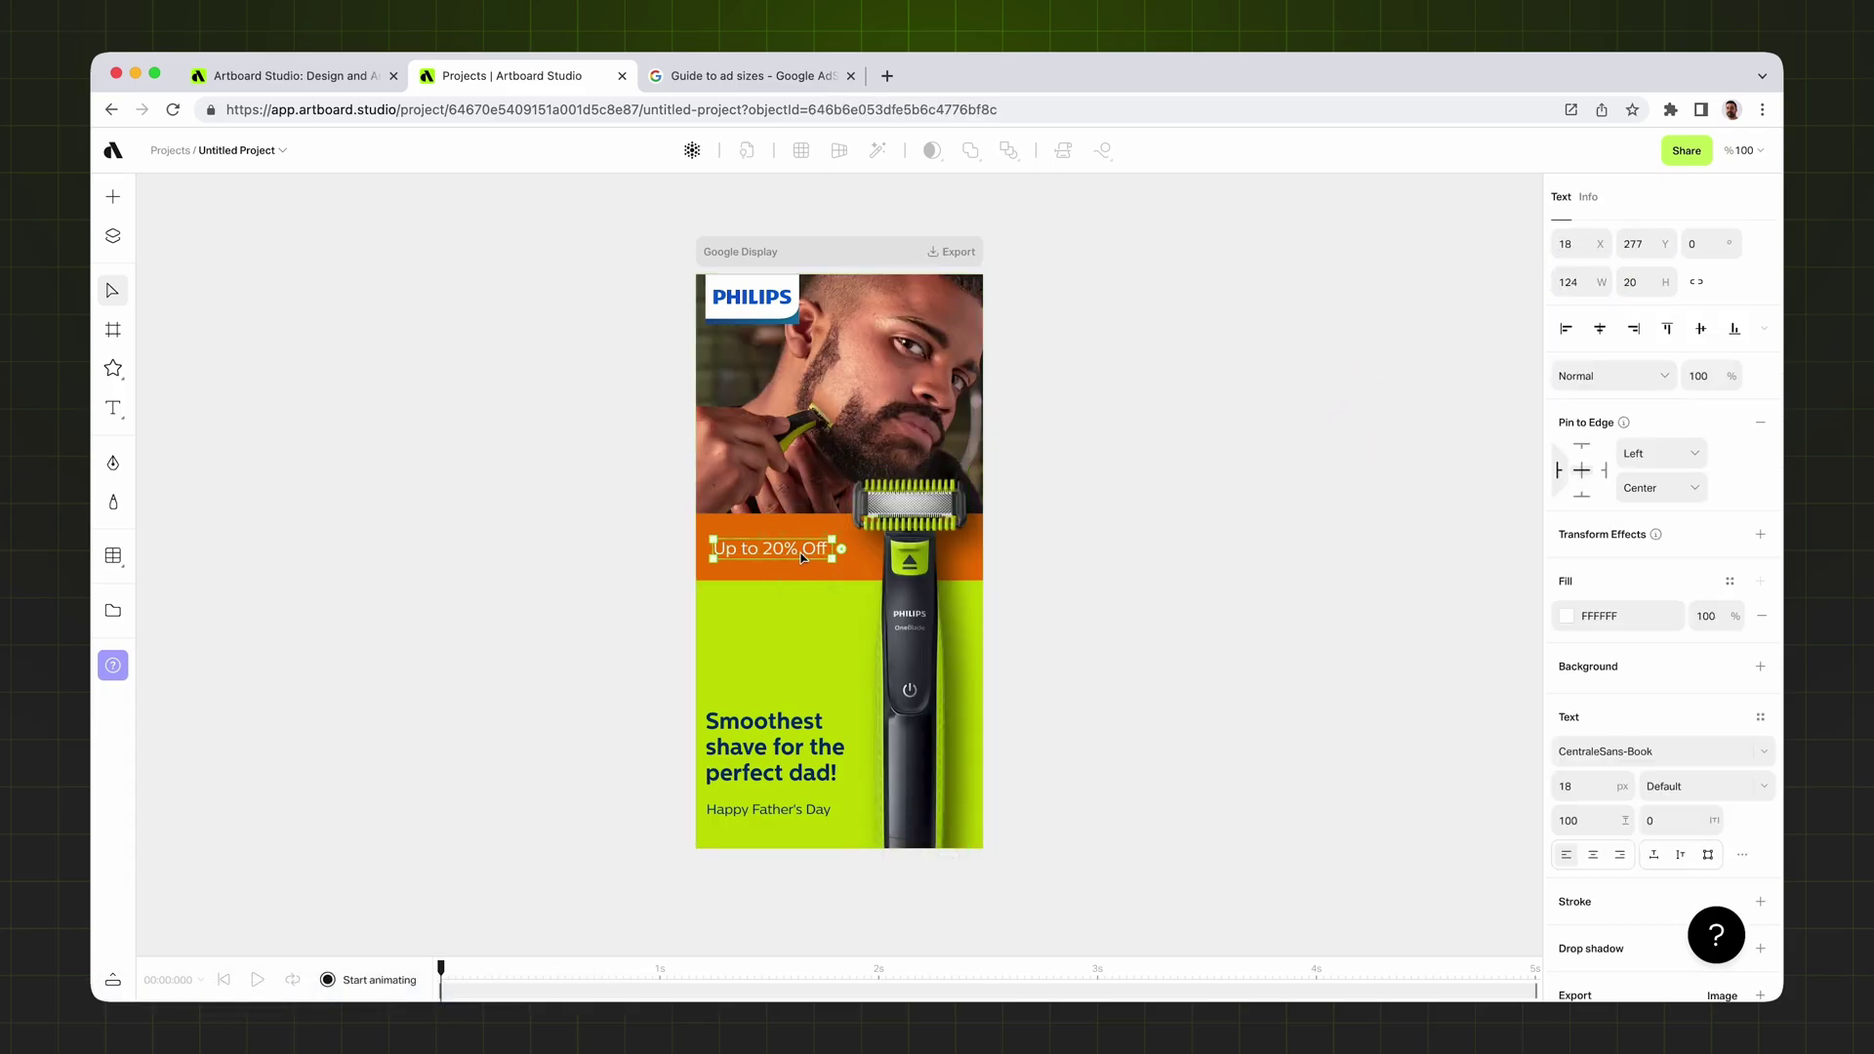
scroll(1665, 657, "down", 3)
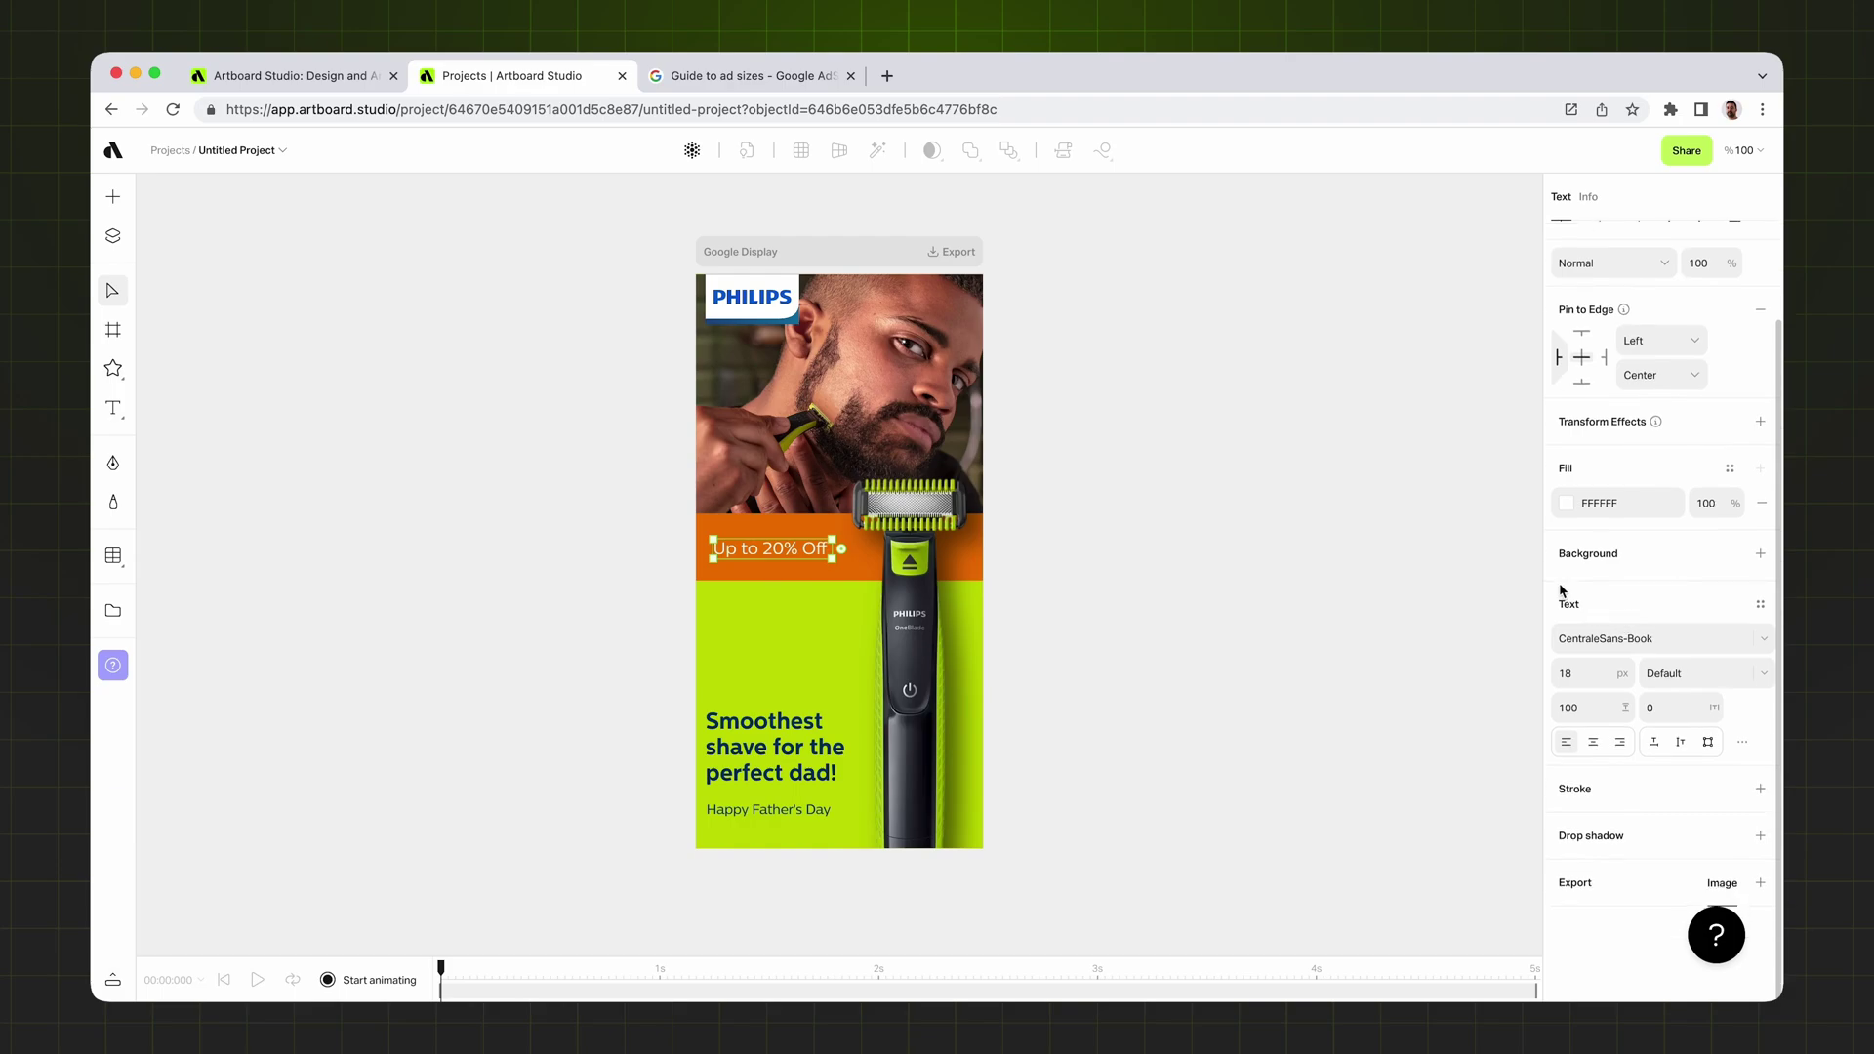
left_click(1746, 752)
left_click_drag(1447, 726, 1353, 532)
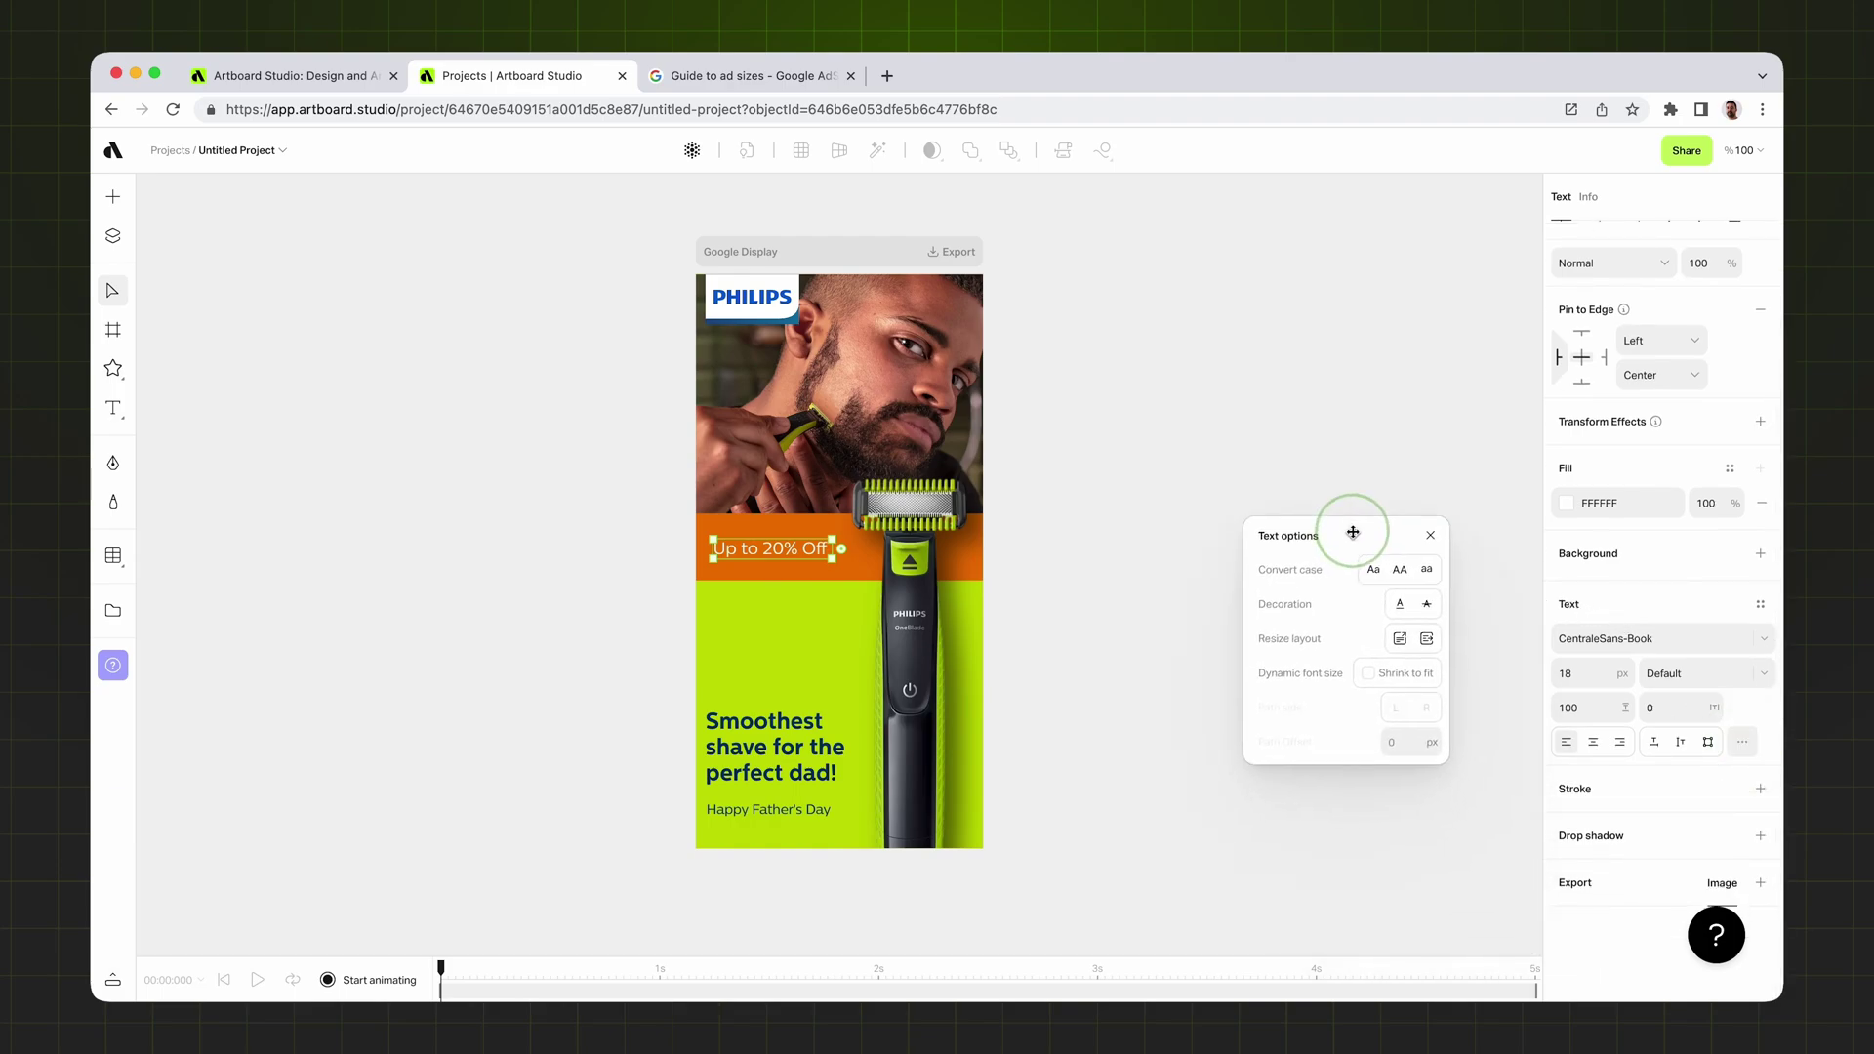
left_click(1368, 673)
left_click(1401, 641)
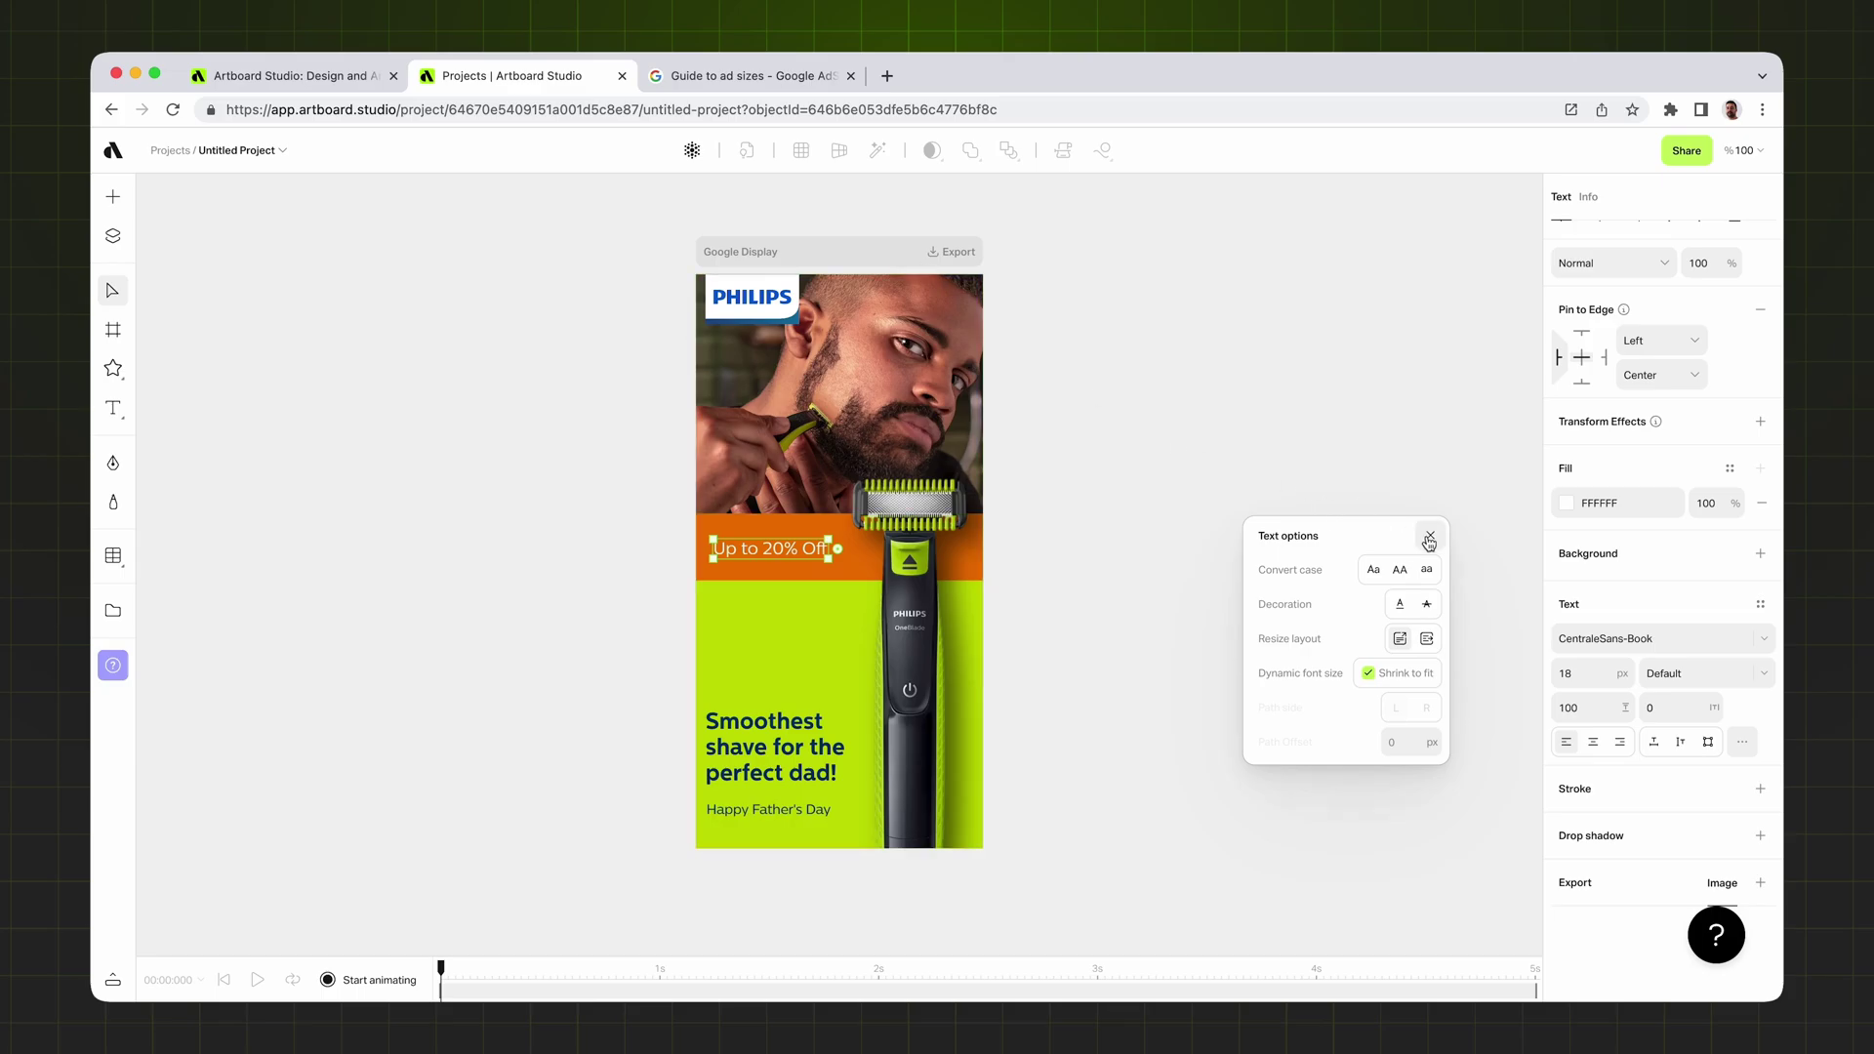
left_click(1428, 539)
- Test the "Up to 20% Off" text's dynamic sizing by widening the artboard to about 598 px, and restore its width to 300 px
left_click(855, 248)
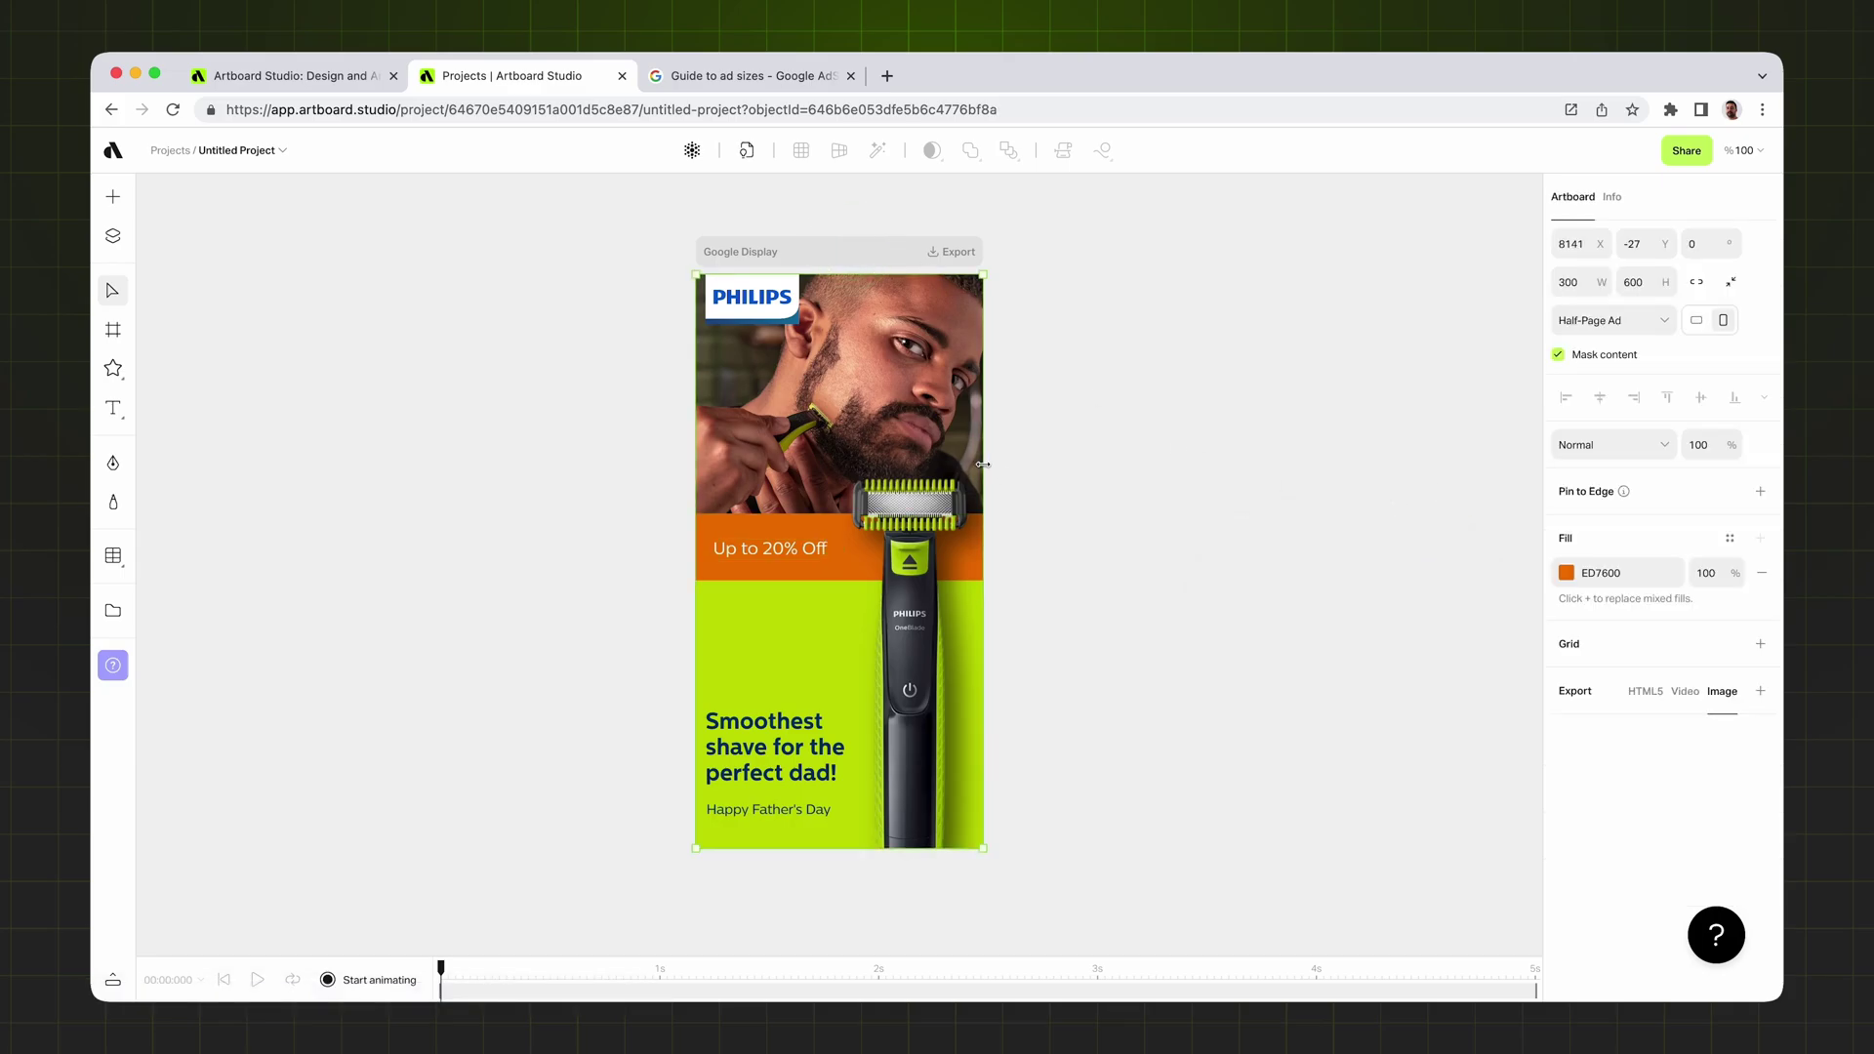
left_click_drag(984, 467, 1228, 465)
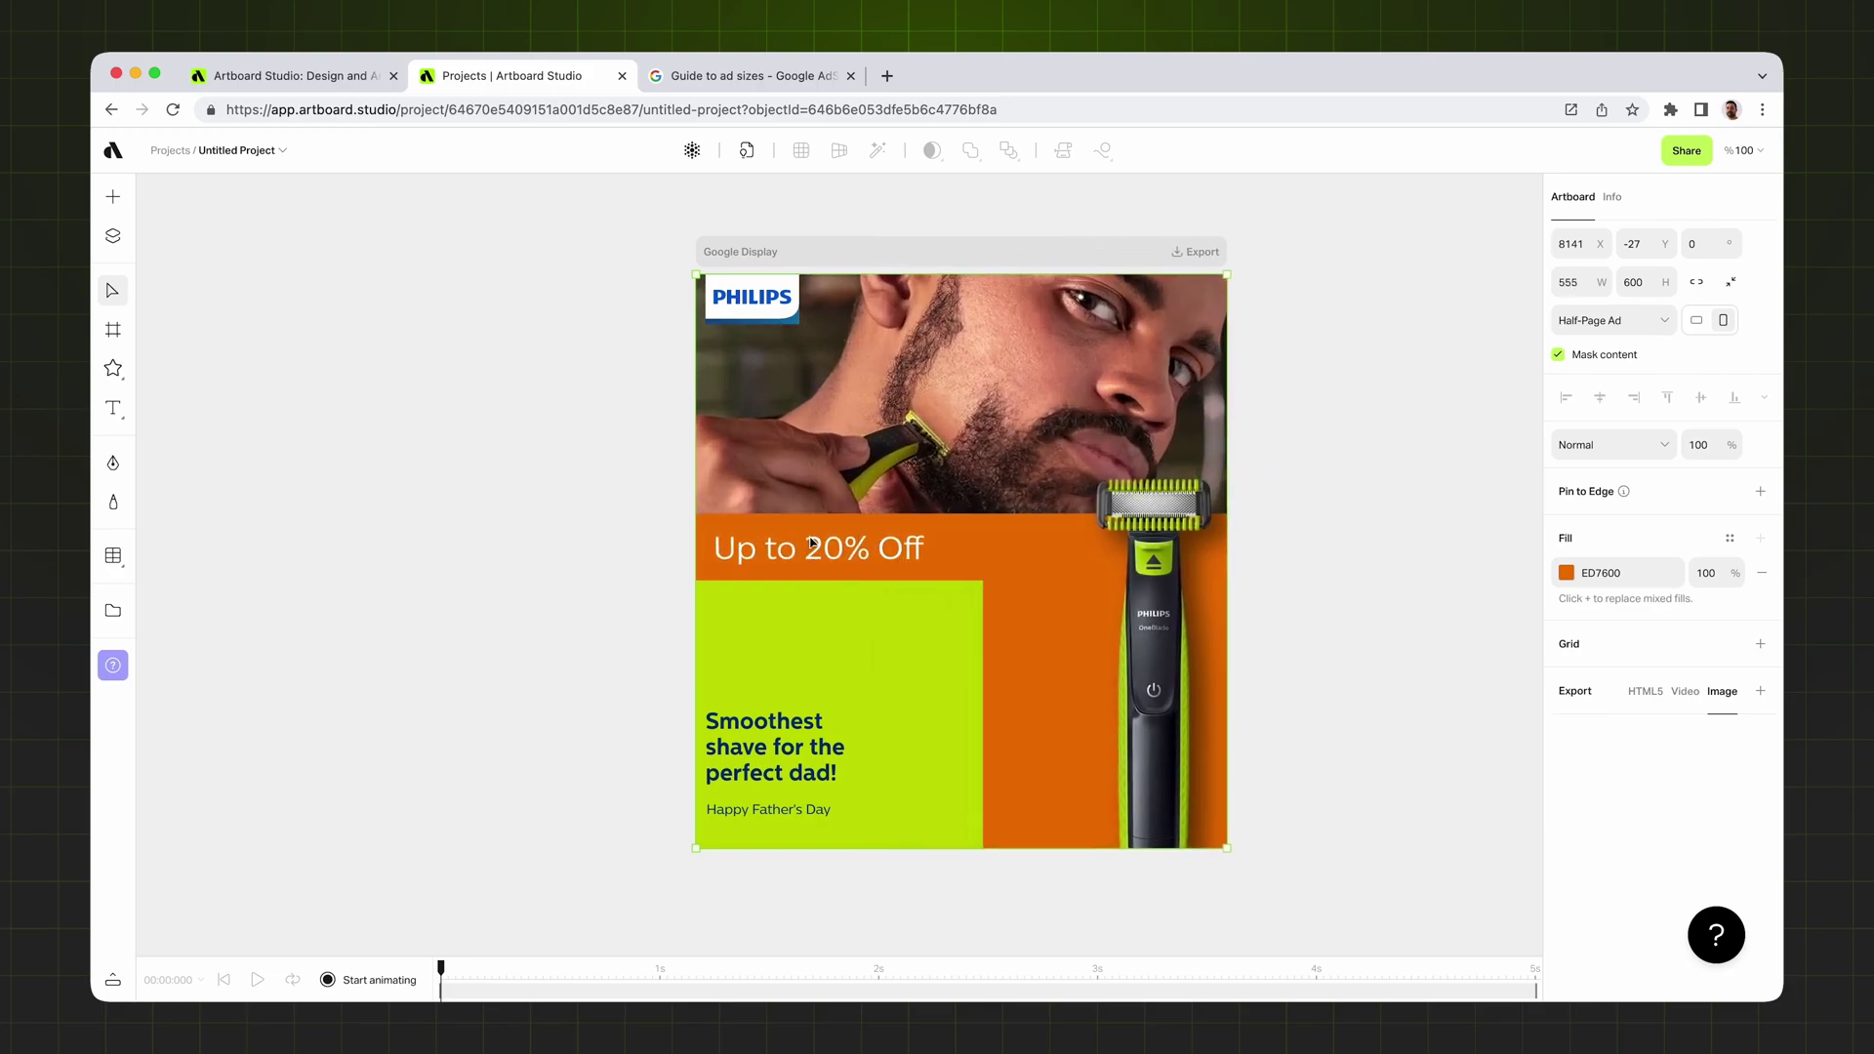
left_click_drag(1228, 573, 1267, 561)
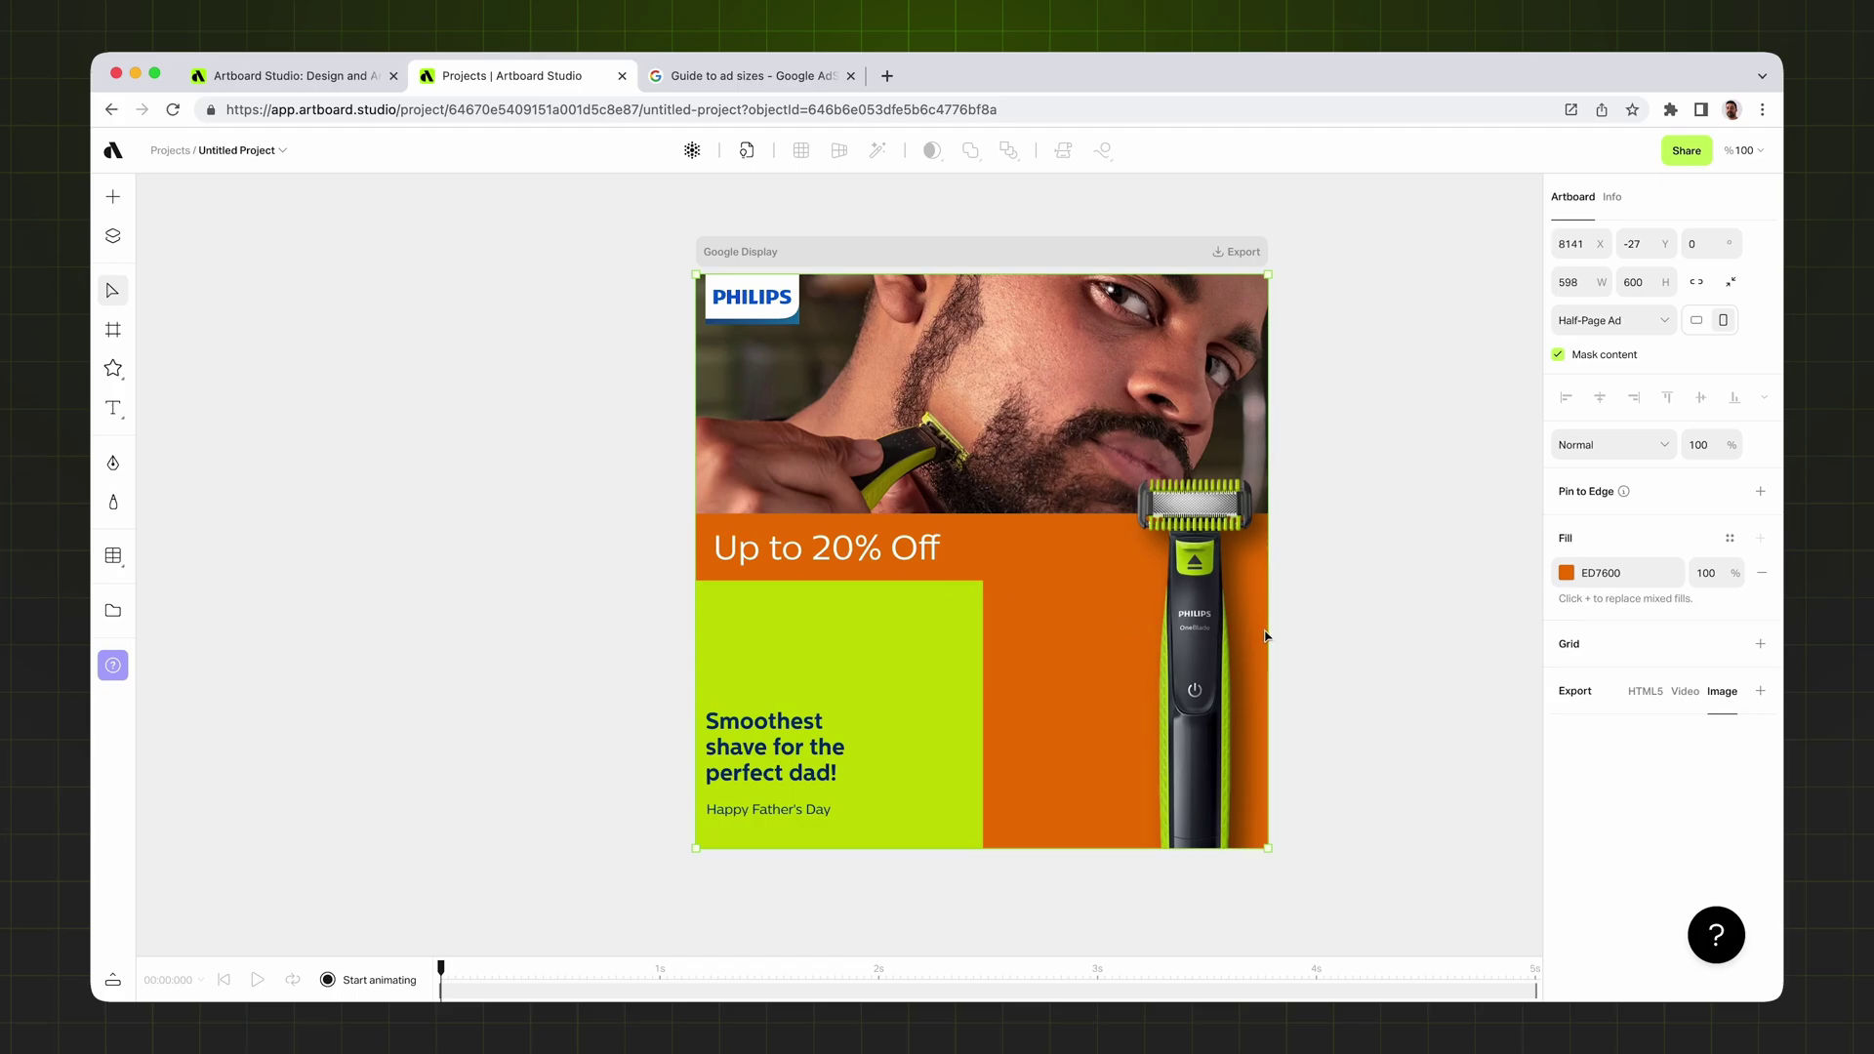
left_click_drag(1268, 630, 983, 629)
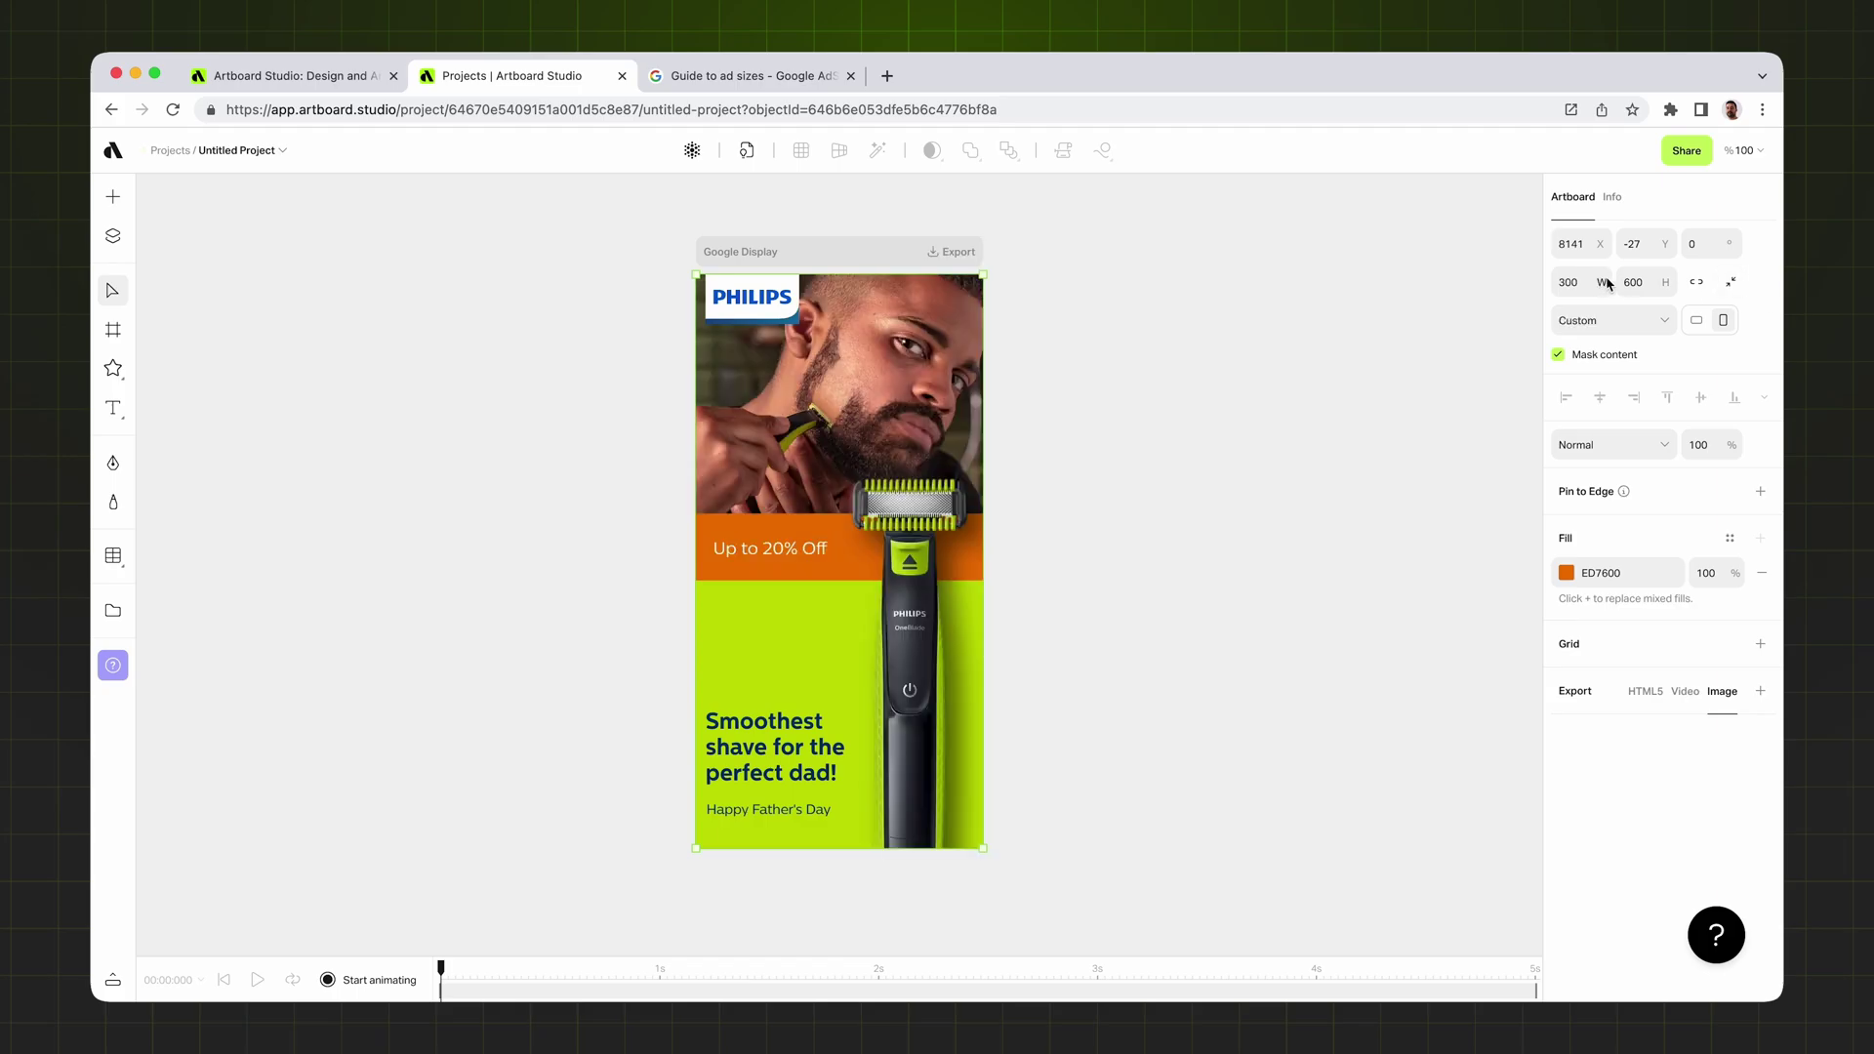
left_click(1281, 510)
- Pin the "Smoothest shave for the perfect dad!" headline to Left horizontally and Bottom vertically
left_click(778, 729)
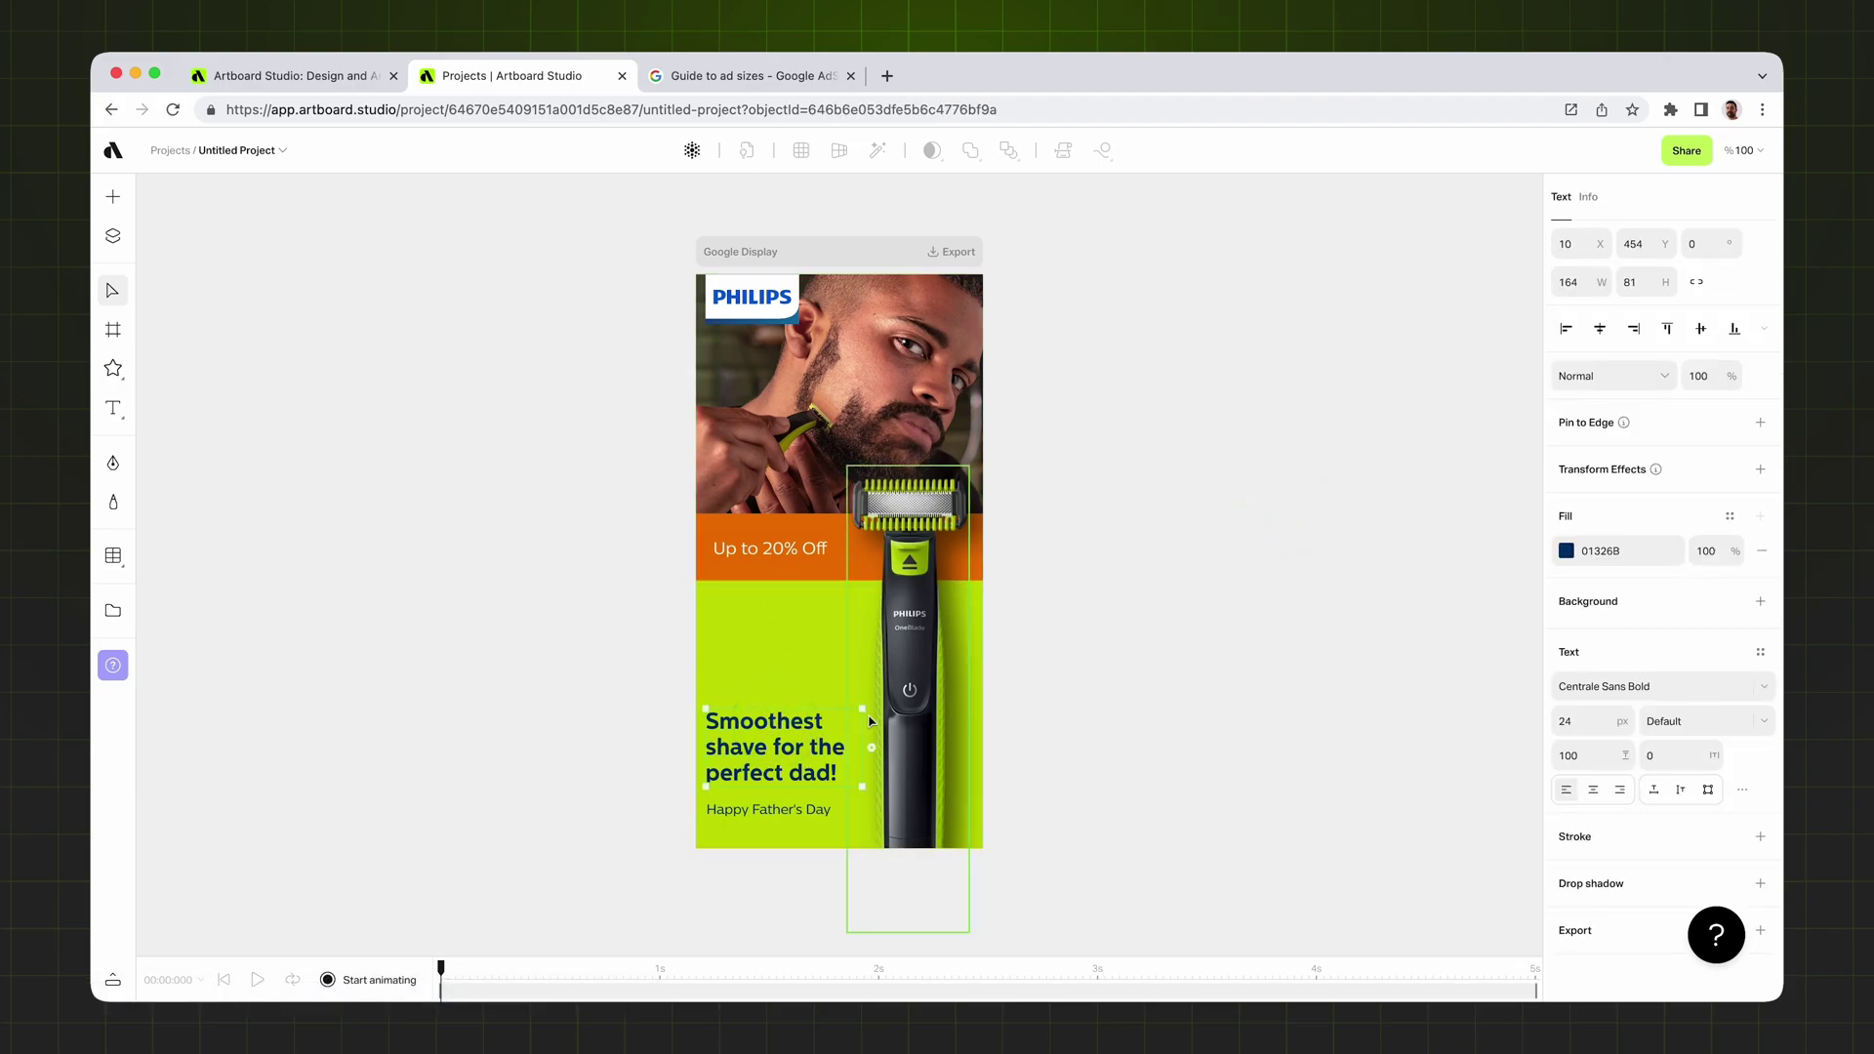
left_click(1760, 422)
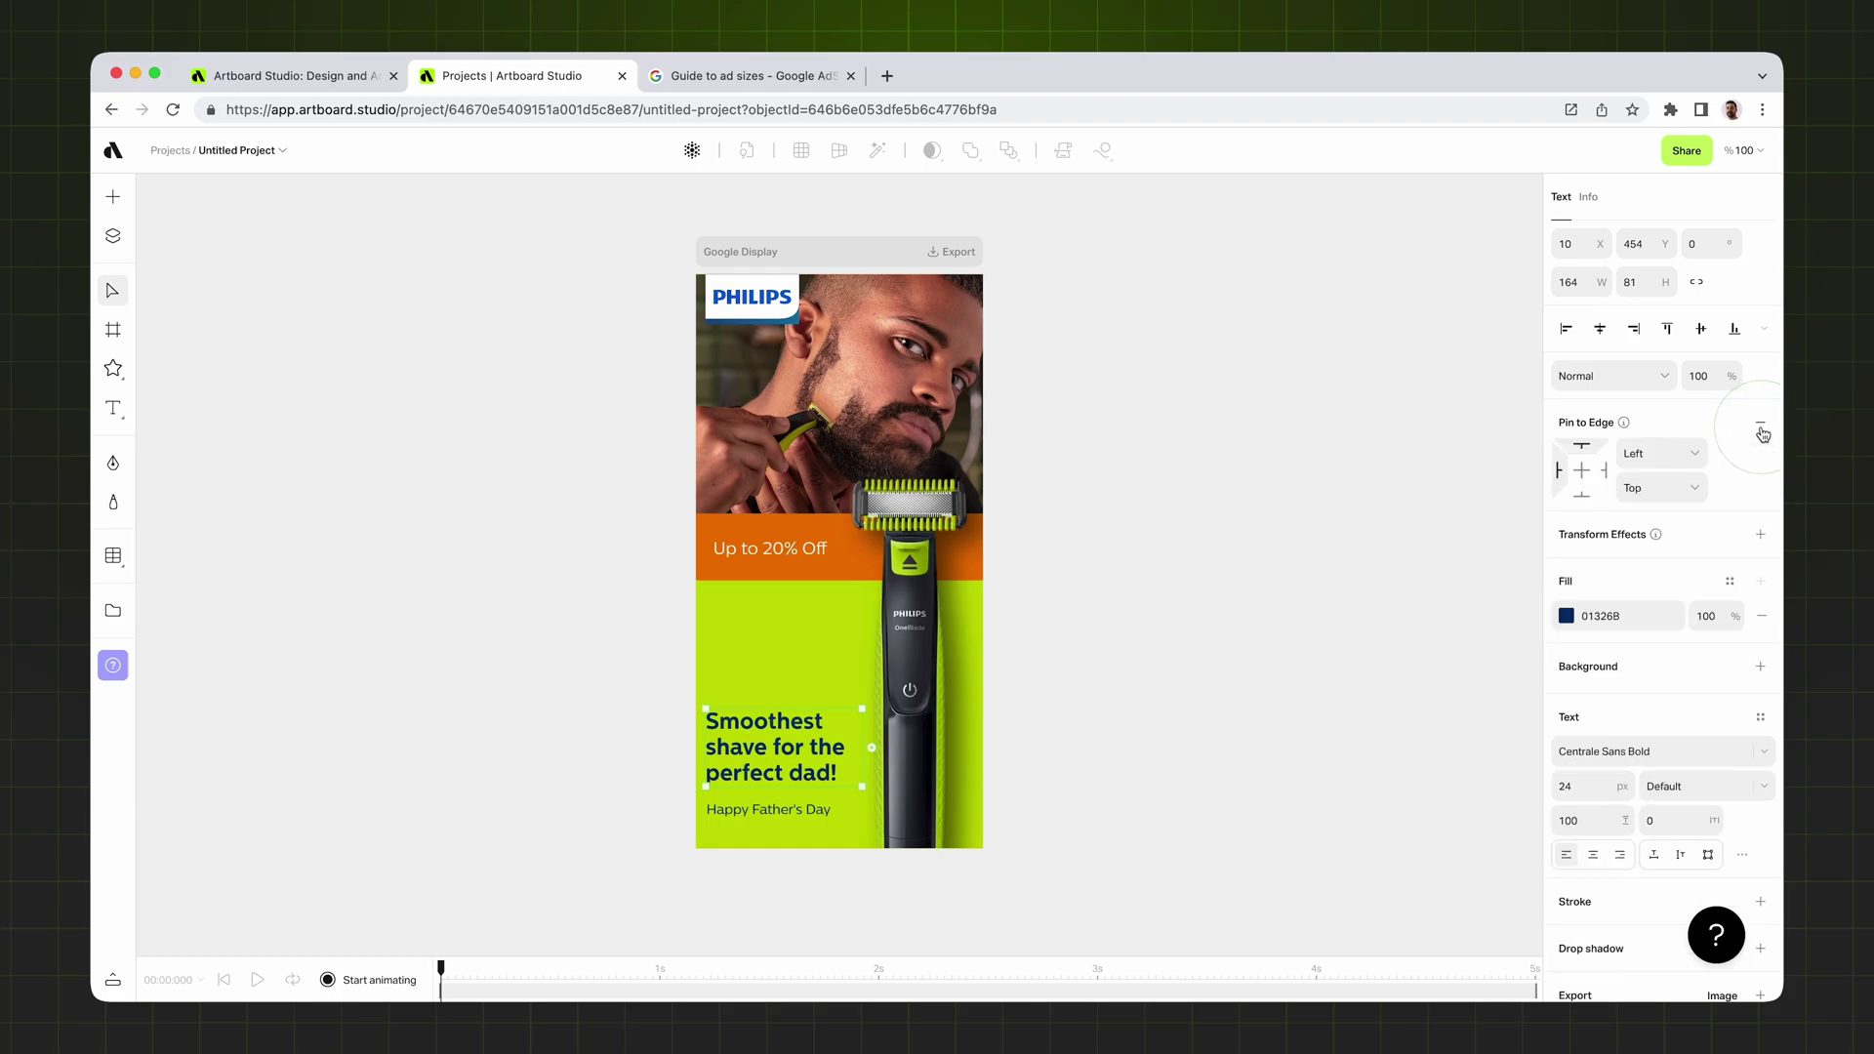
left_click(1581, 495)
- Test the headline's bottom pinning by resizing the artboard to about 297 × 617 px, and restore it to 300 × 600 px
left_click(884, 251)
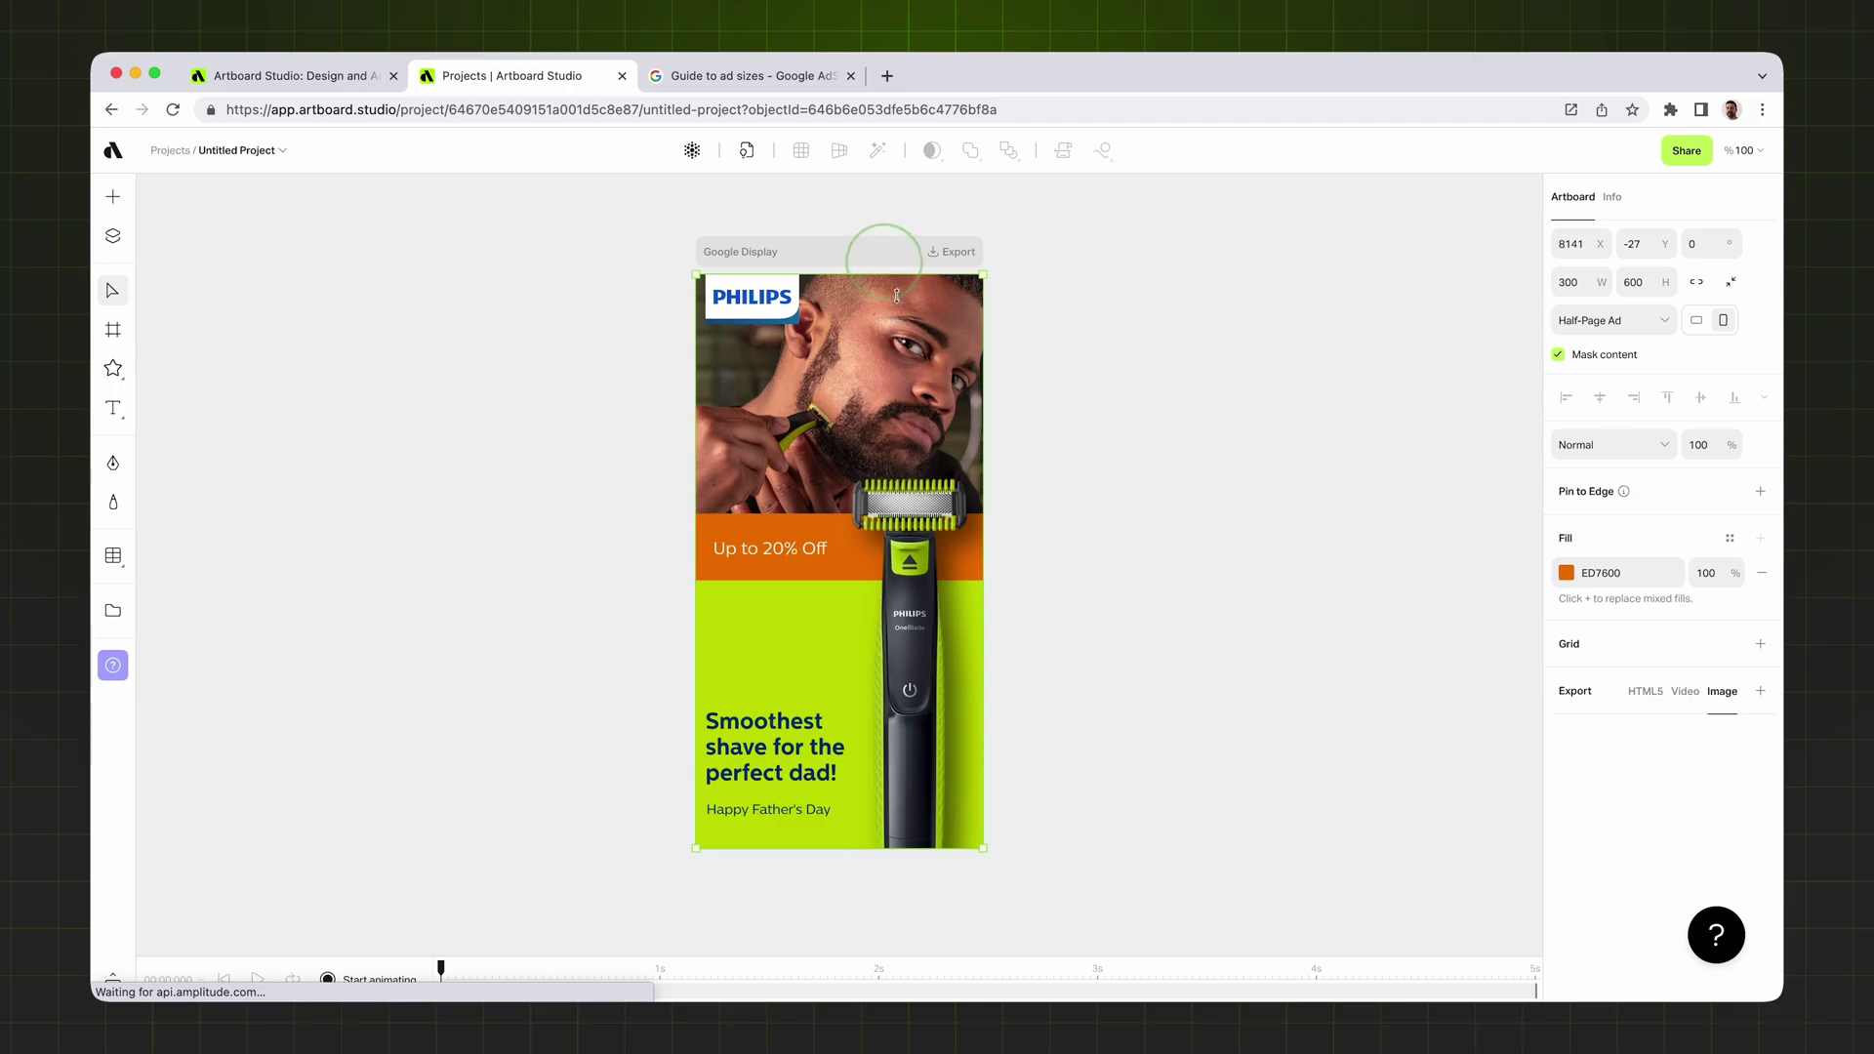
mouse_move(983, 524)
left_mouse_down()
mouse_move(1058, 513)
mouse_move(981, 524)
left_mouse_up()
mouse_move(815, 848)
left_mouse_down()
mouse_move(812, 923)
mouse_move(822, 824)
mouse_move(815, 940)
mouse_move(815, 863)
left_mouse_up()
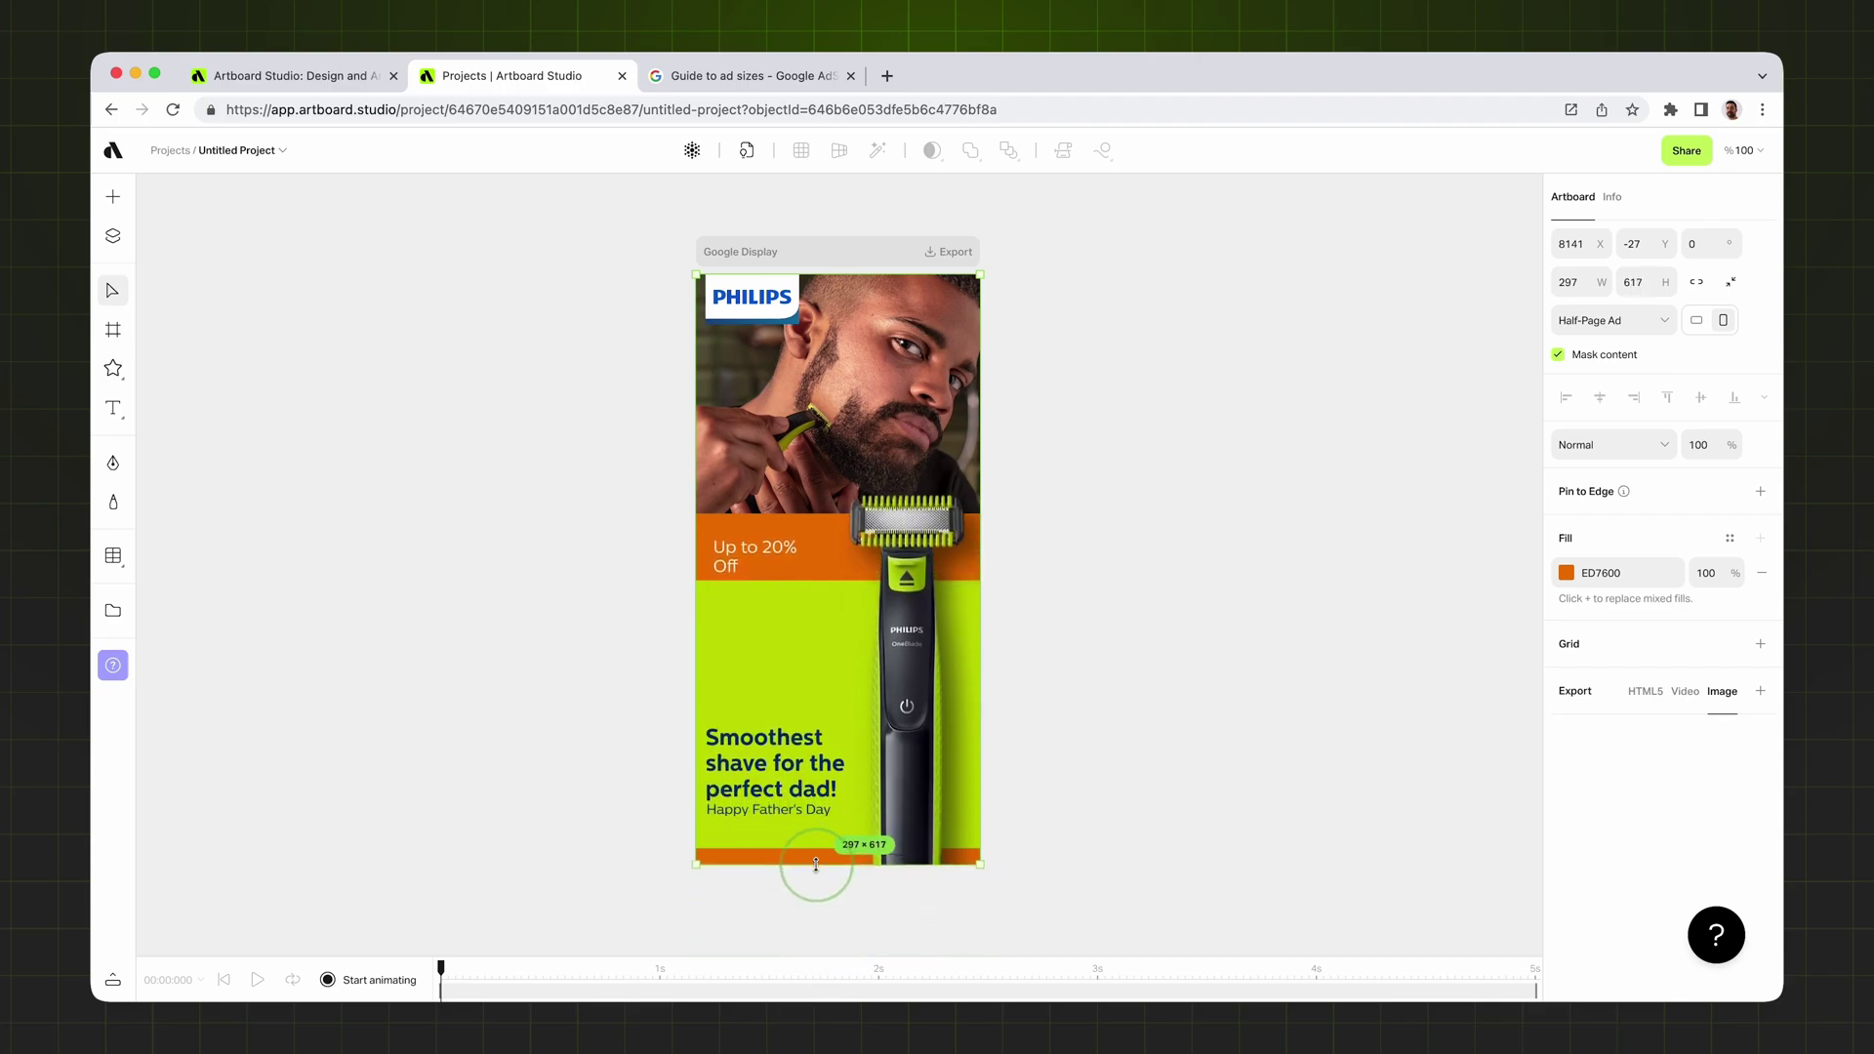
left_click(1575, 281)
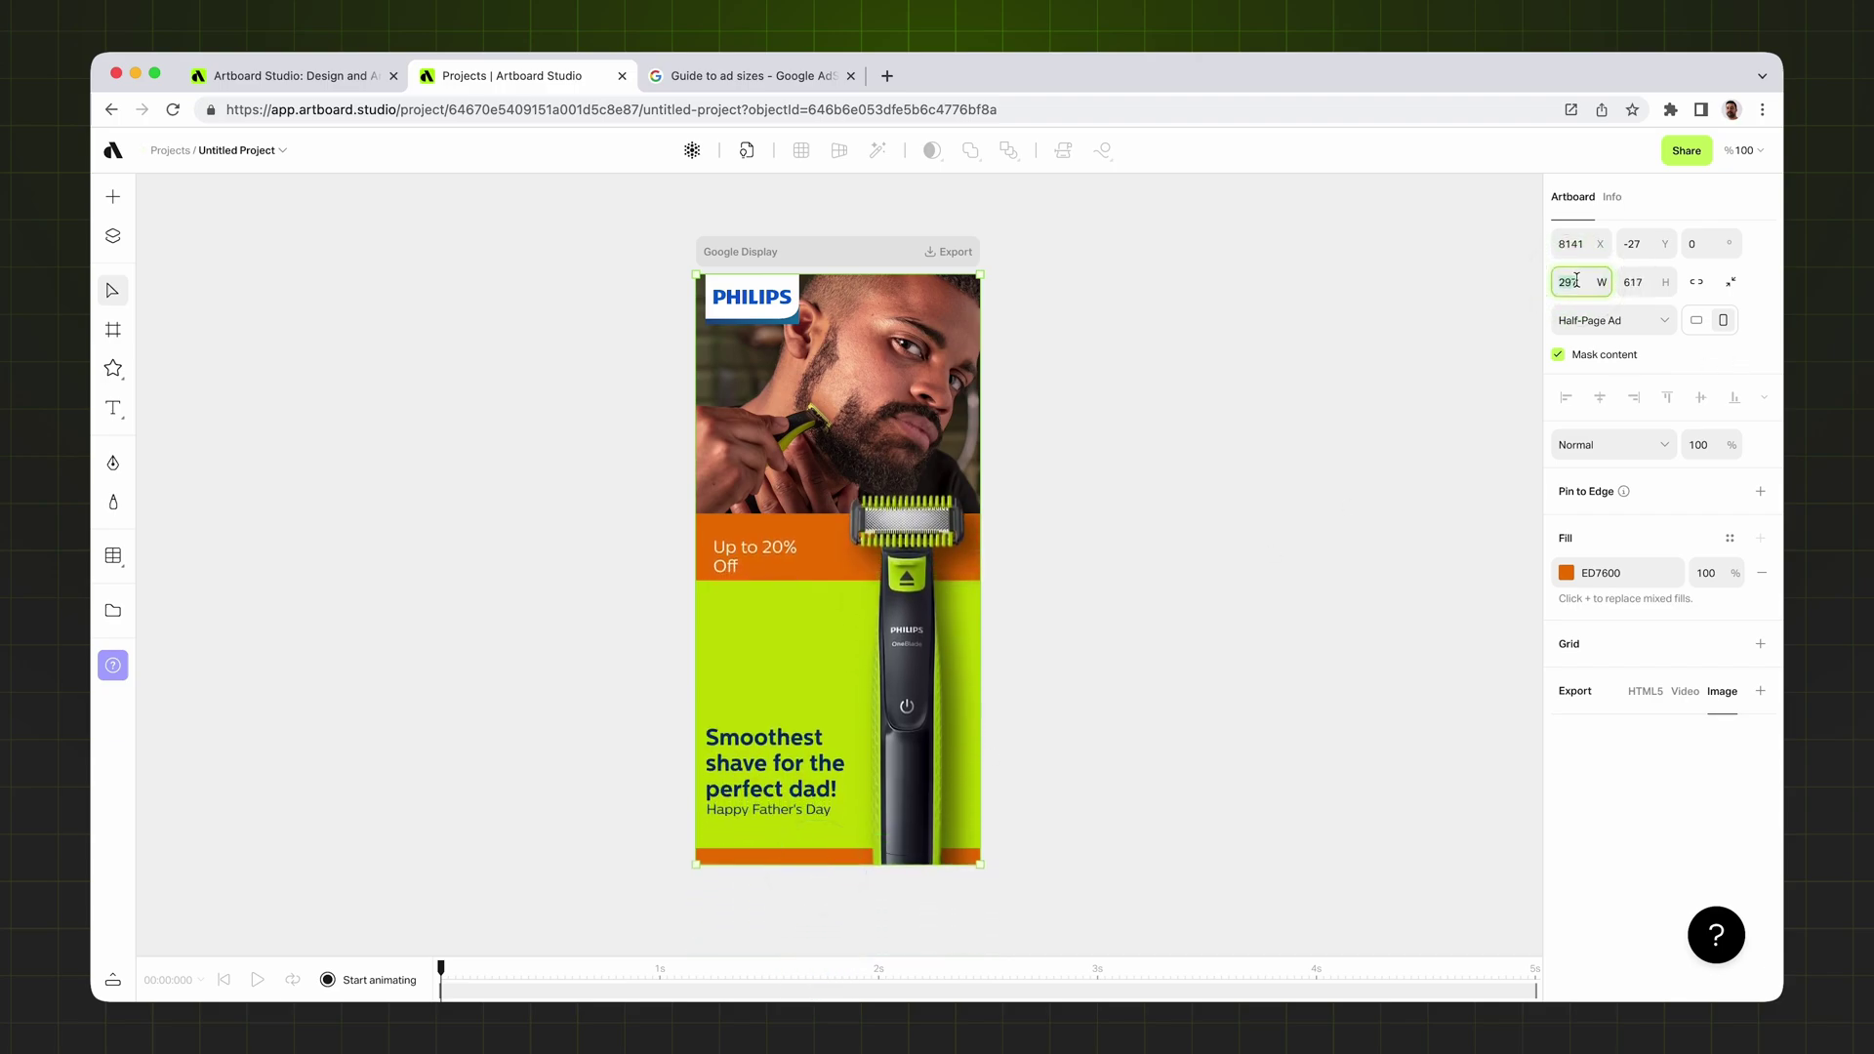
type("300")
key("Tab")
type("600")
key("Return")
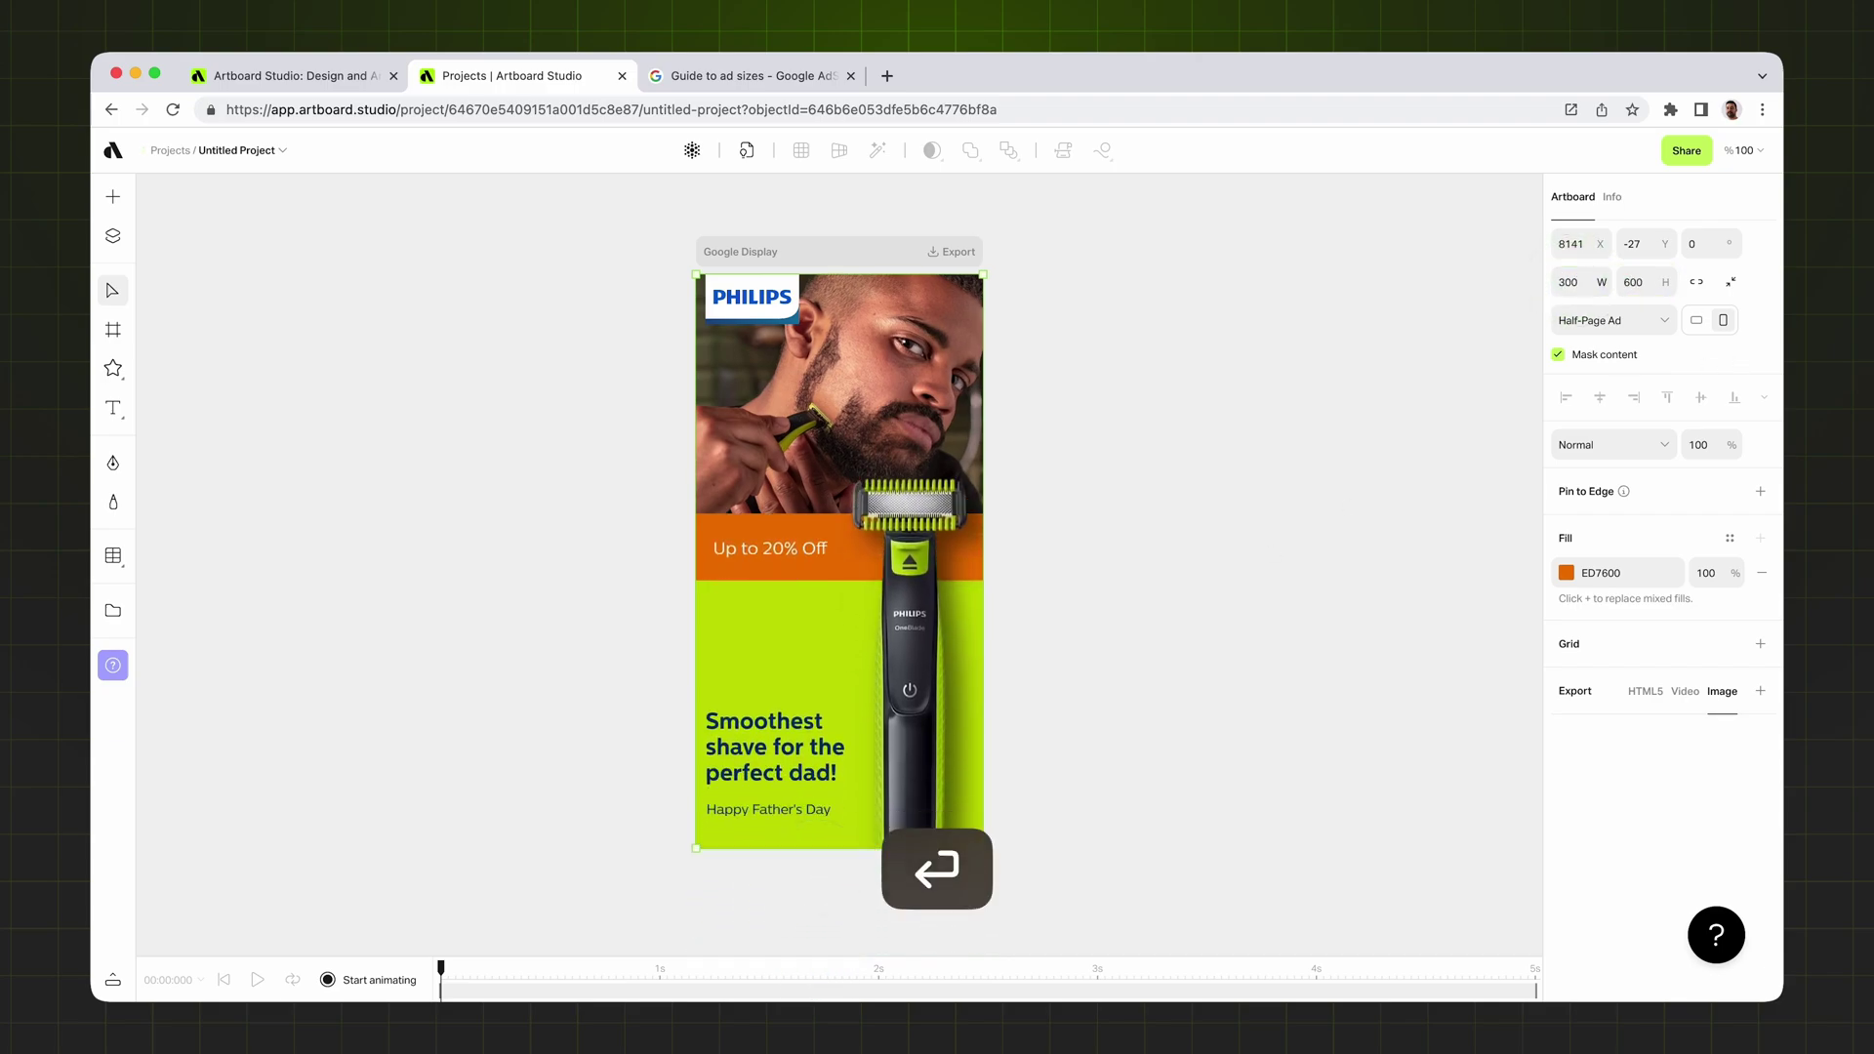
left_click(1301, 530)
- Turn on Shrink to fit for the "Smoothest shave for the perfect dad!" headline and fit its text box to the content
left_click(800, 748)
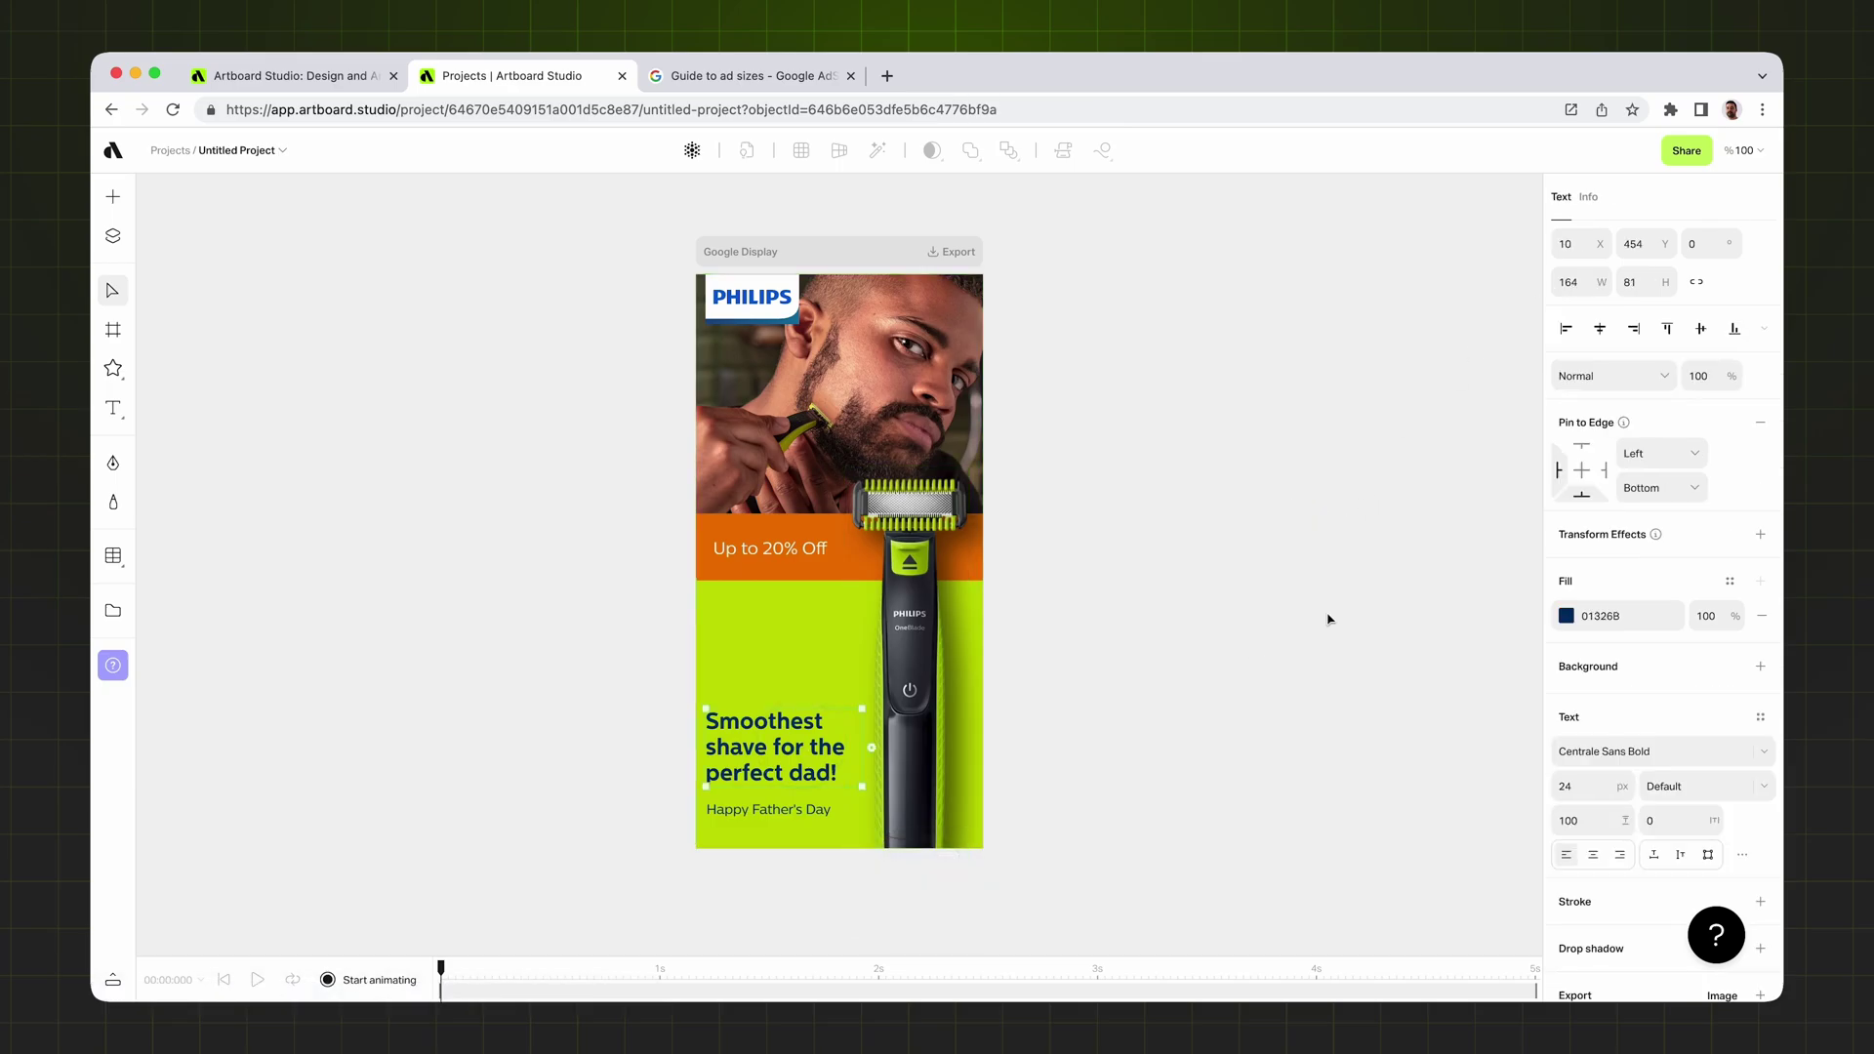
left_click(1742, 855)
left_click_drag(1453, 730, 1318, 540)
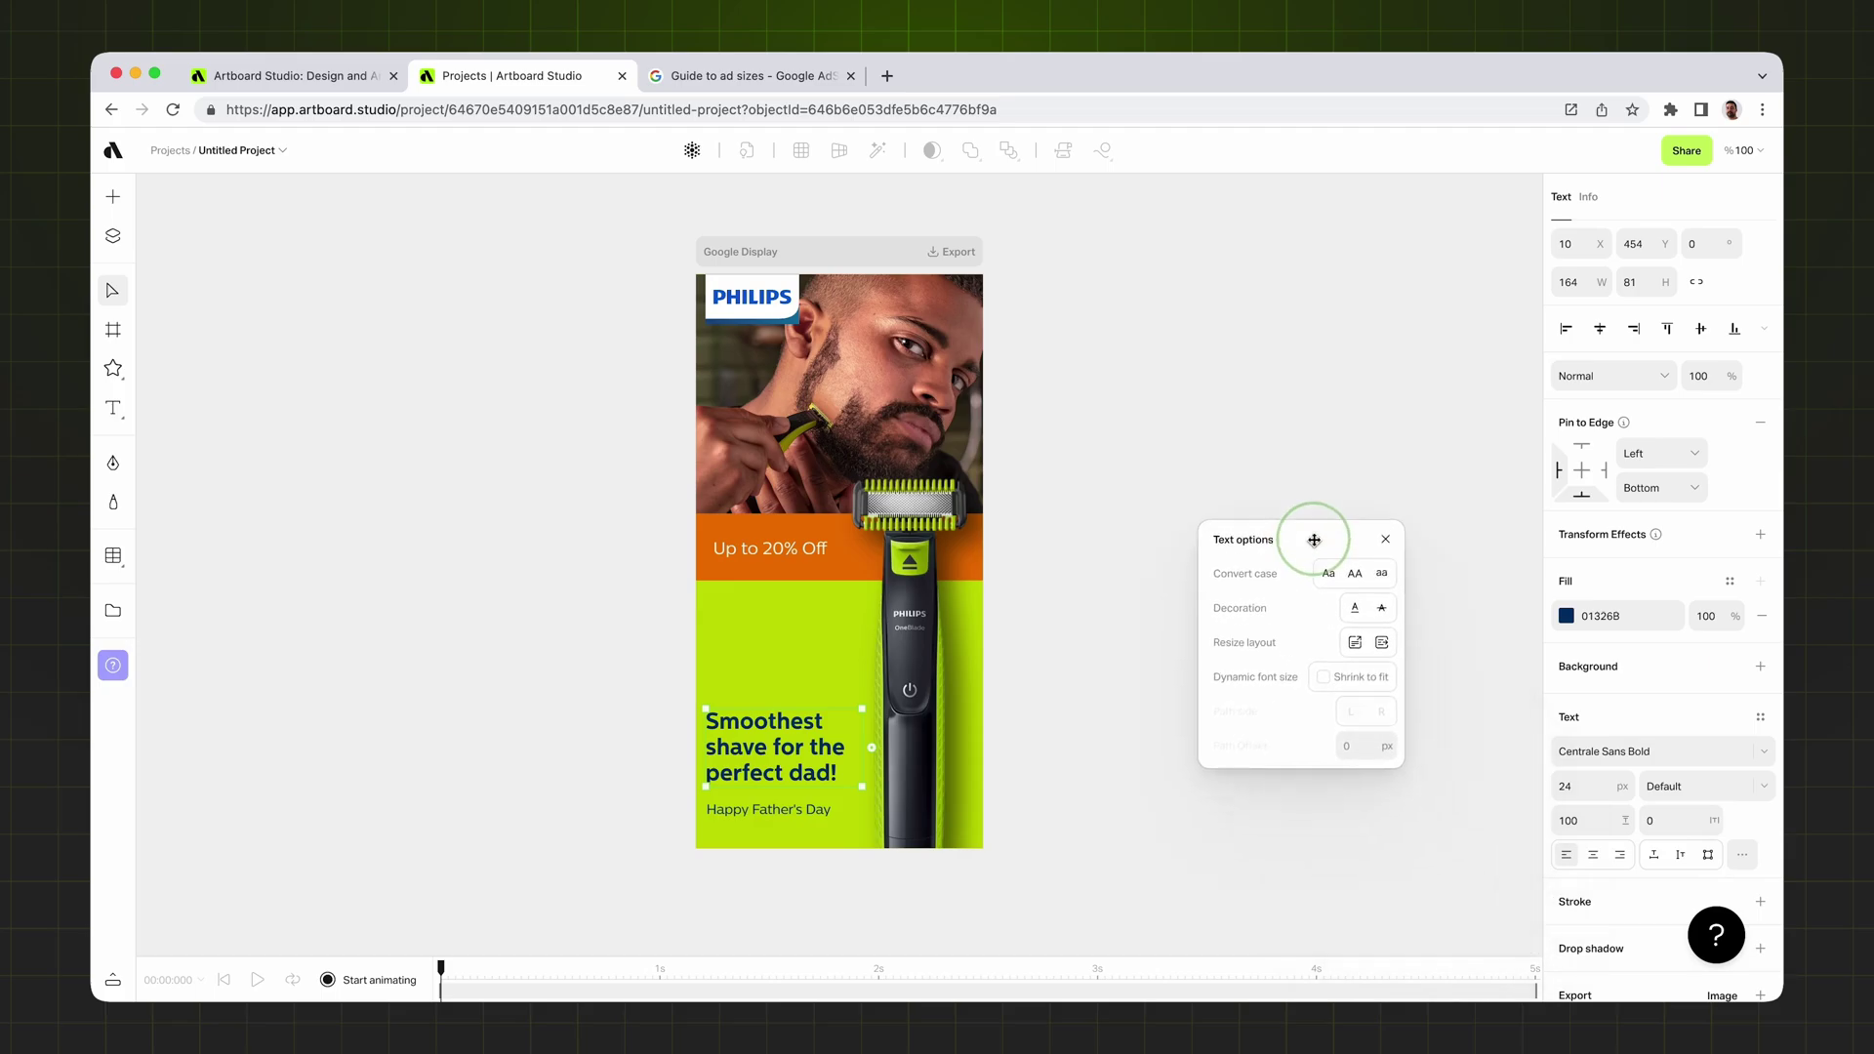
left_click(1325, 677)
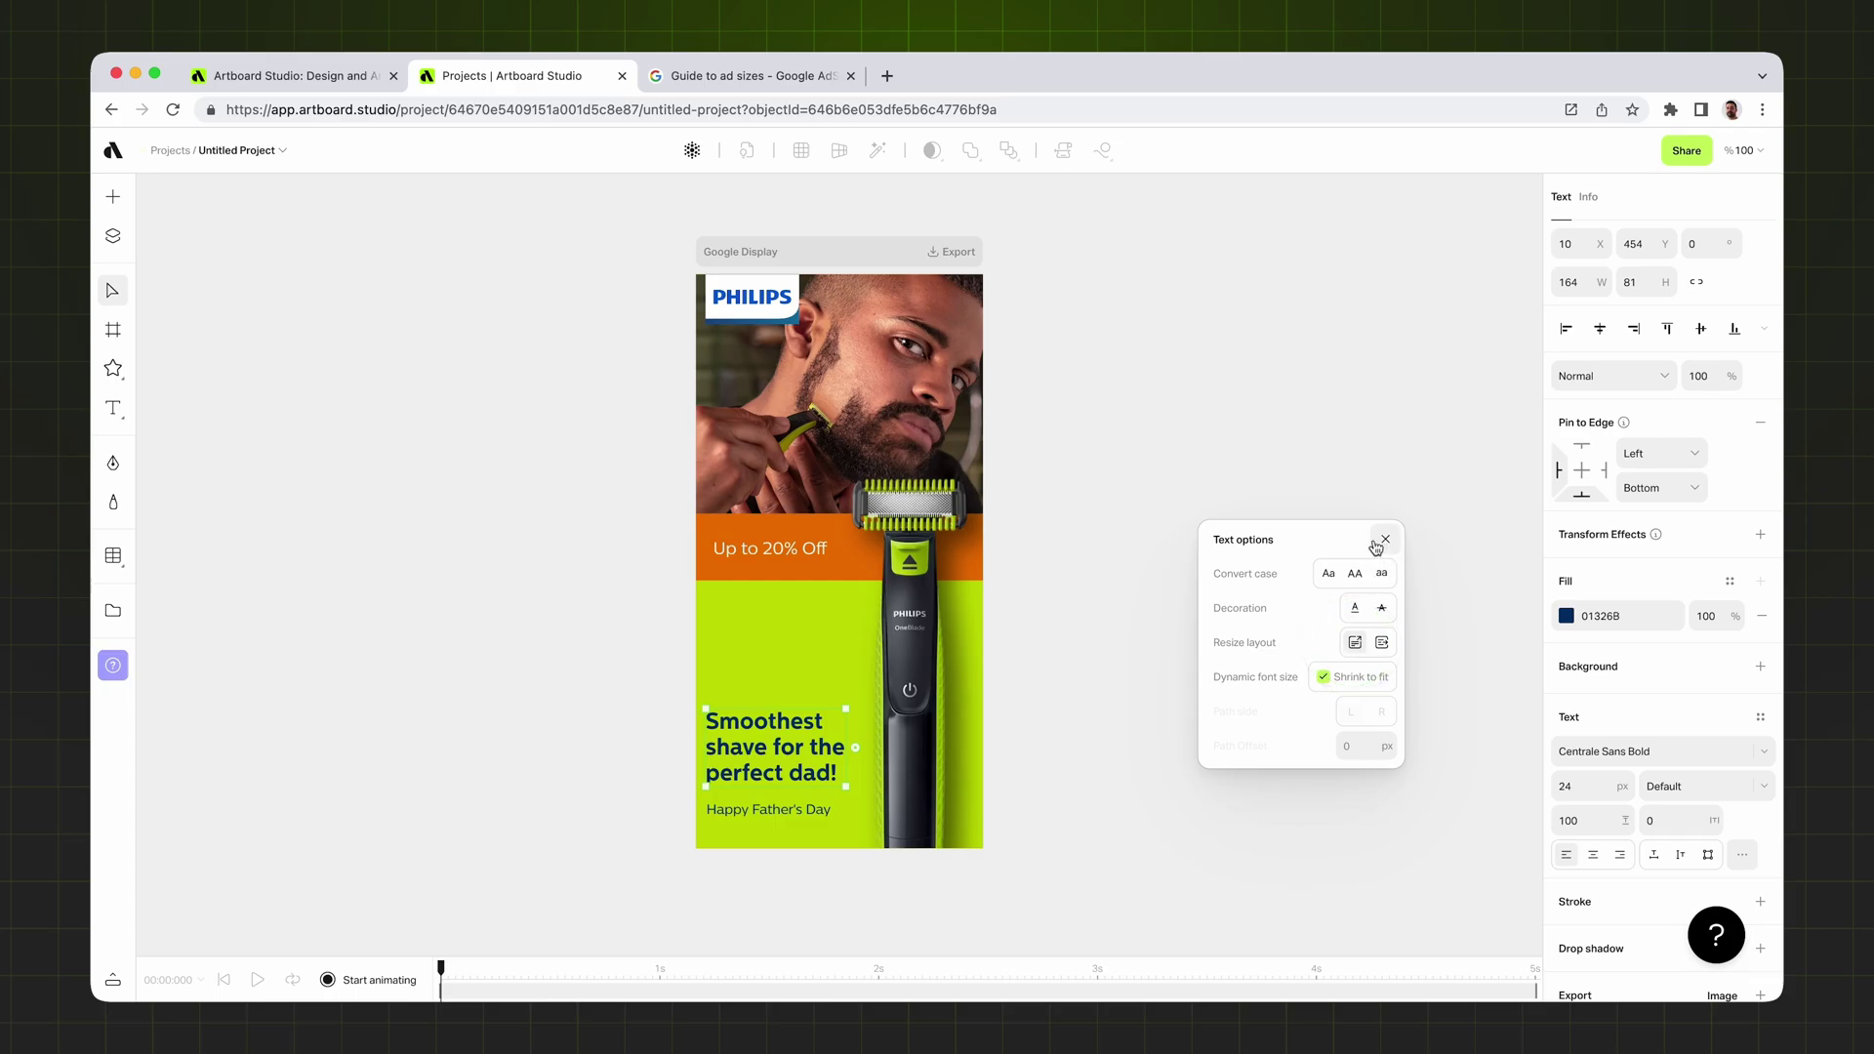
- Test the headline's dynamic sizing by widening the artboard to about 510 px, and undo the resize
left_click(870, 256)
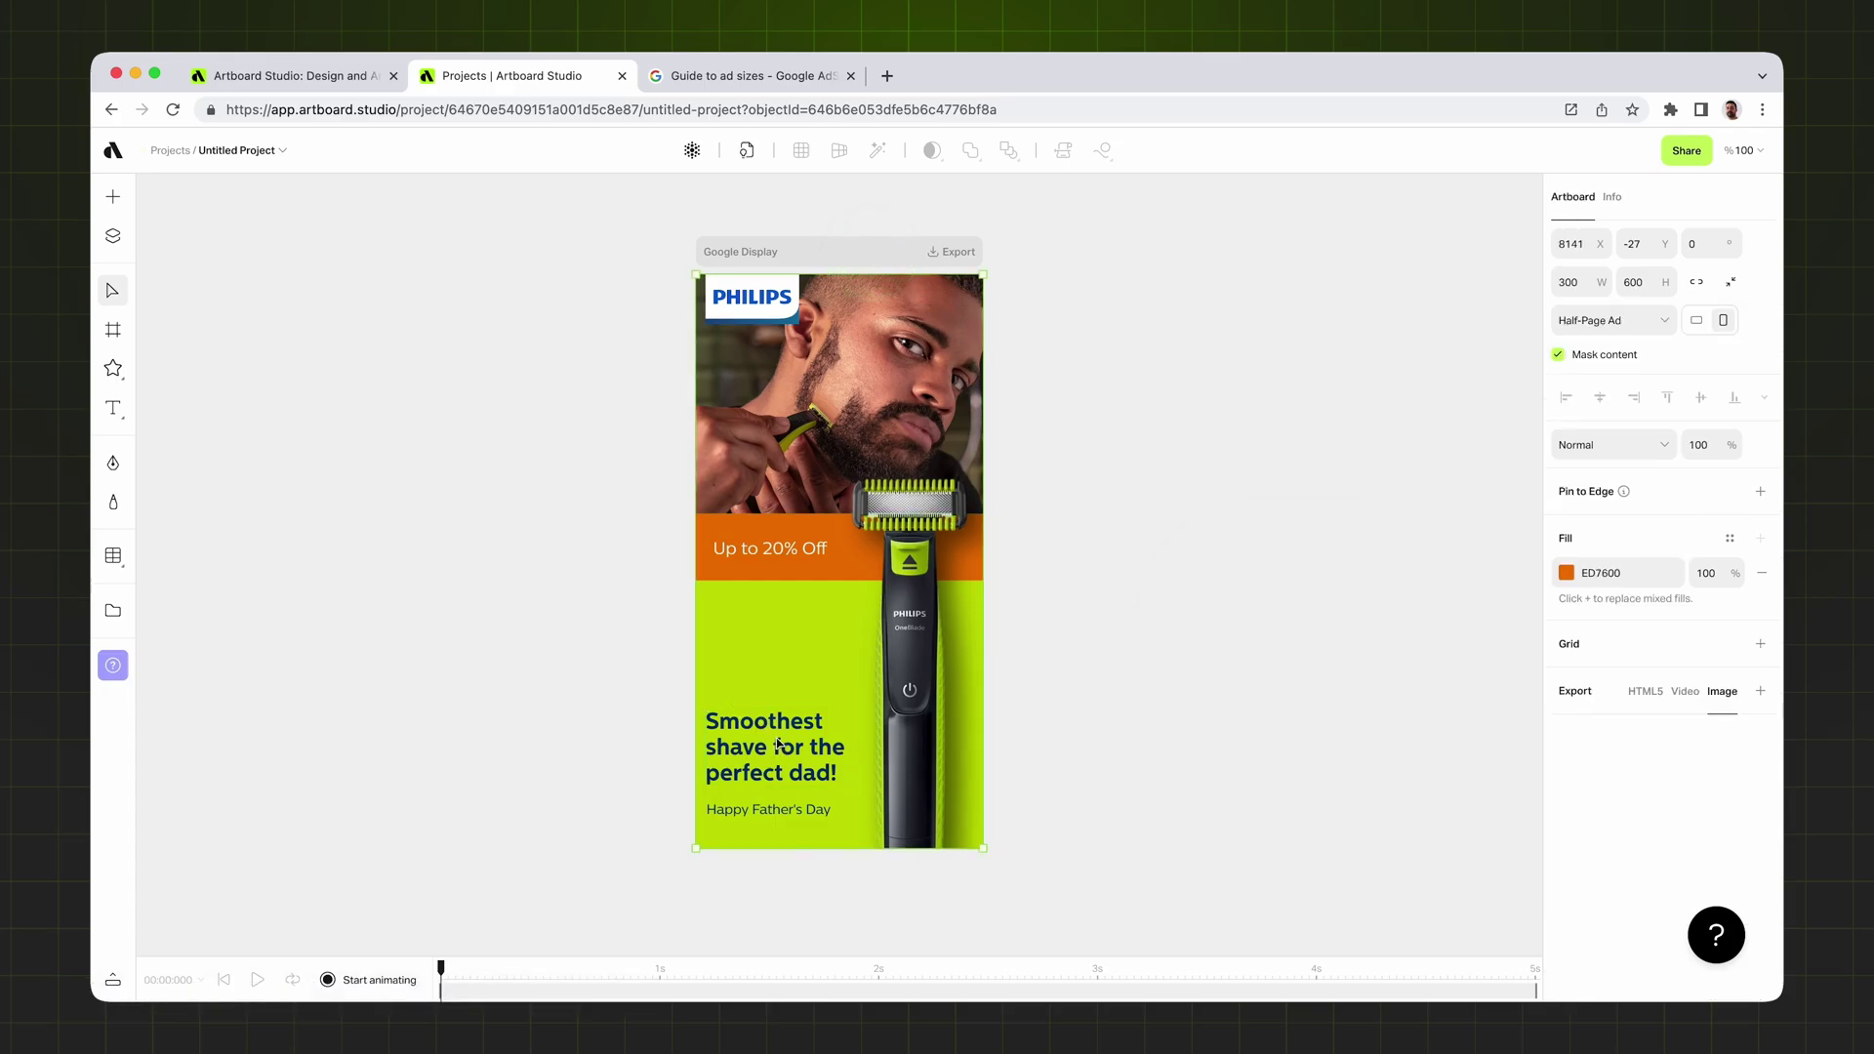
left_click_drag(984, 699, 1183, 694)
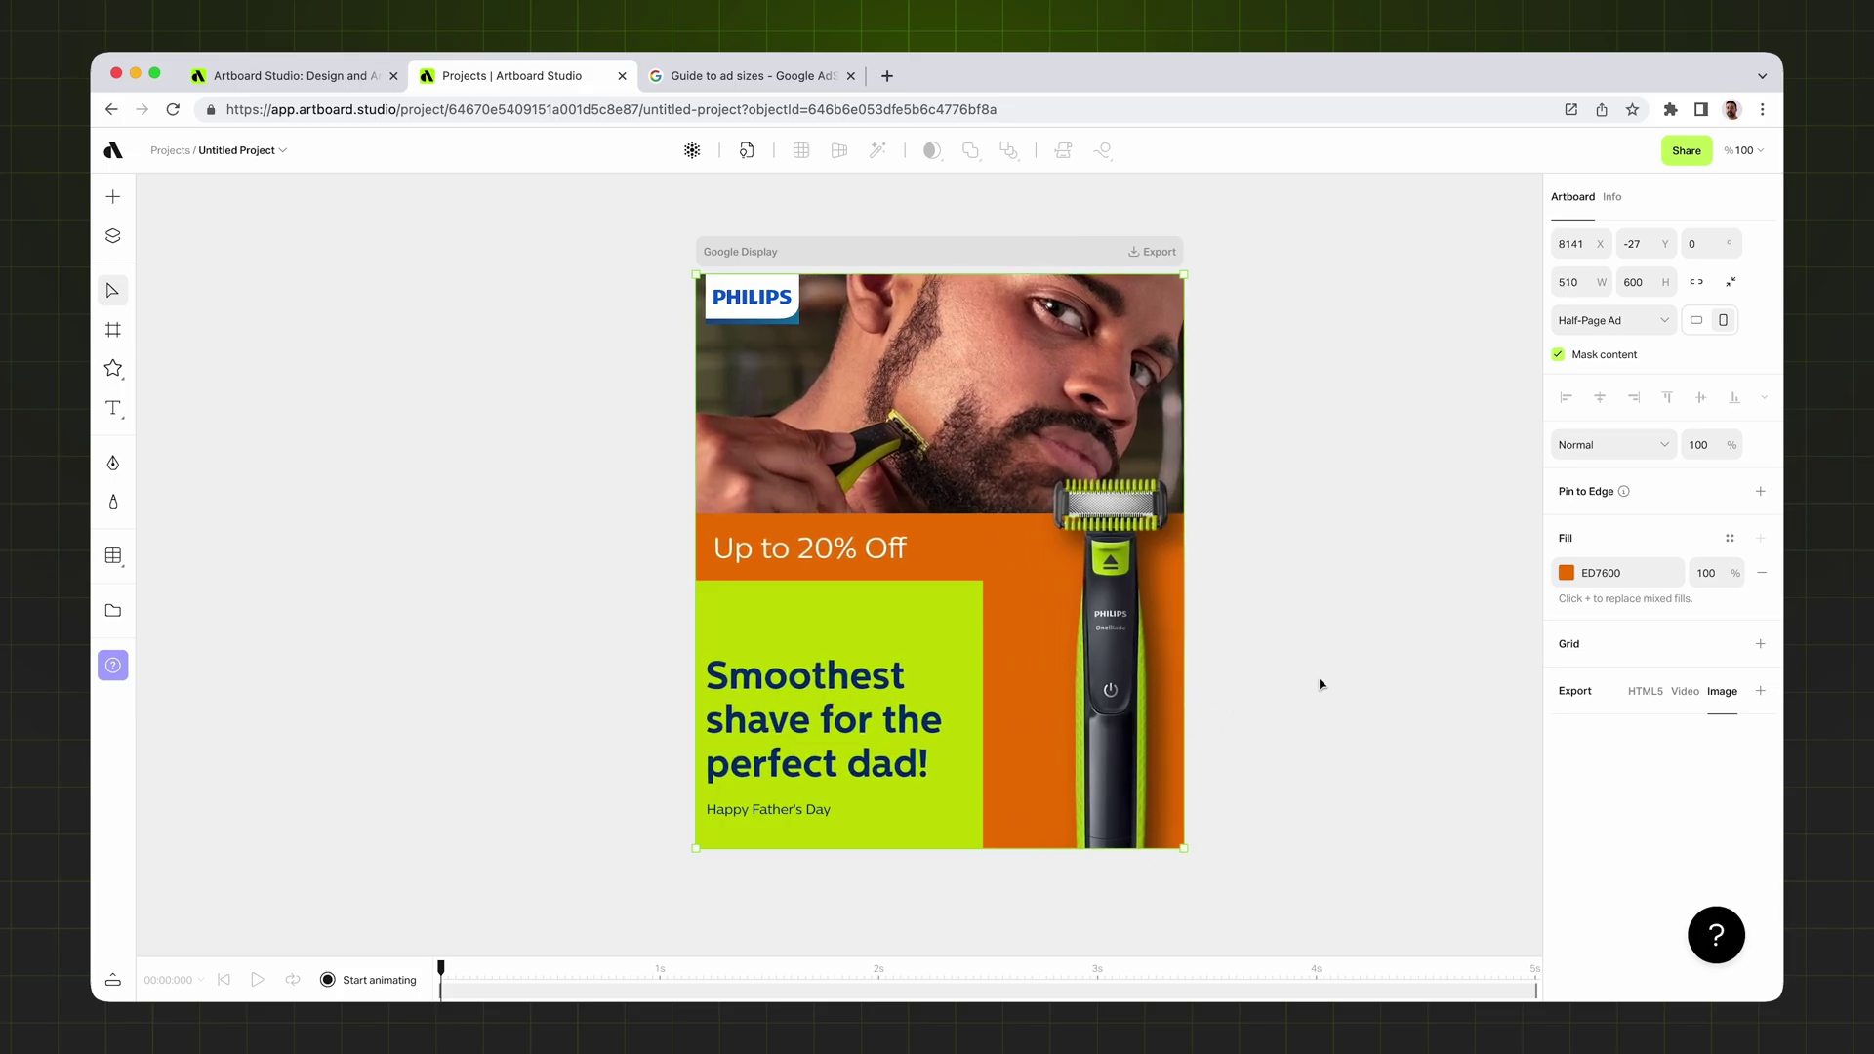
key("super+z")
- Move the green rectangle out of place and align it back to the artboard's bottom and left edges
mouse_move(791, 621)
left_mouse_down()
mouse_move(849, 638)
mouse_move(814, 647)
mouse_move(823, 631)
left_mouse_up()
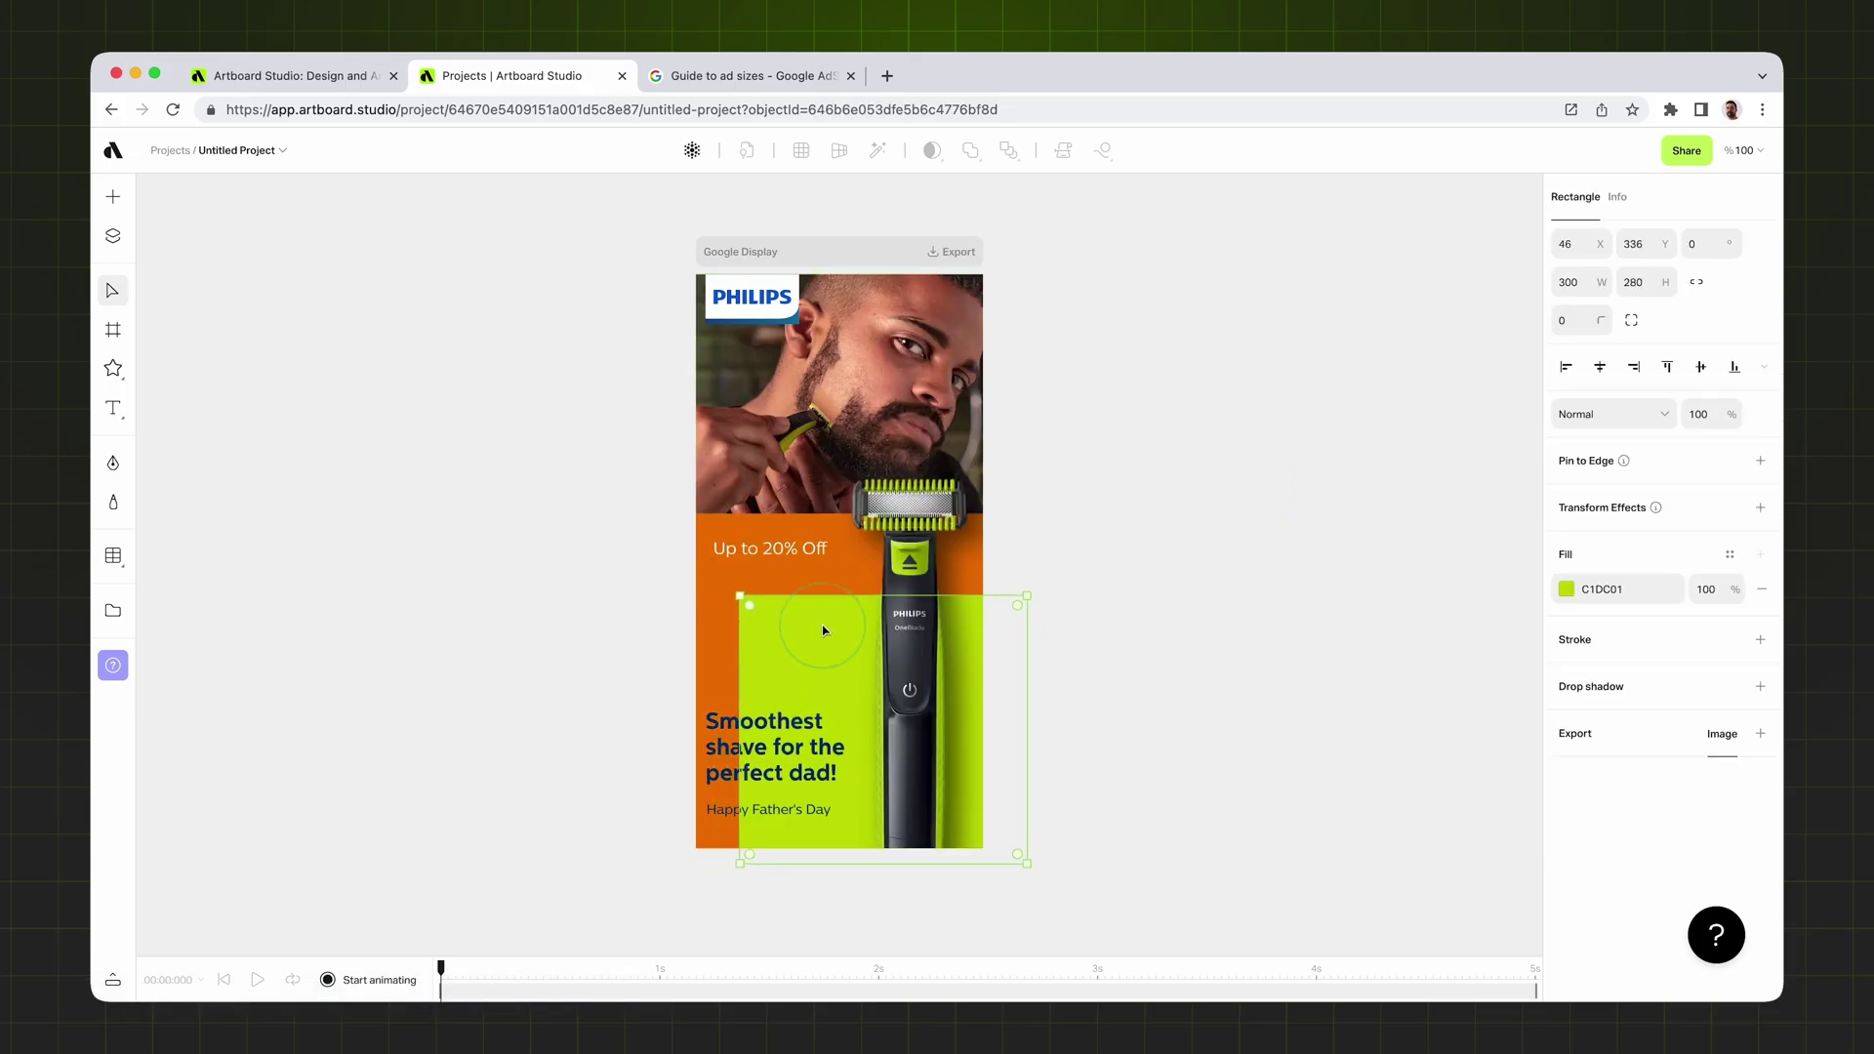
left_click(1735, 367)
left_click(1566, 368)
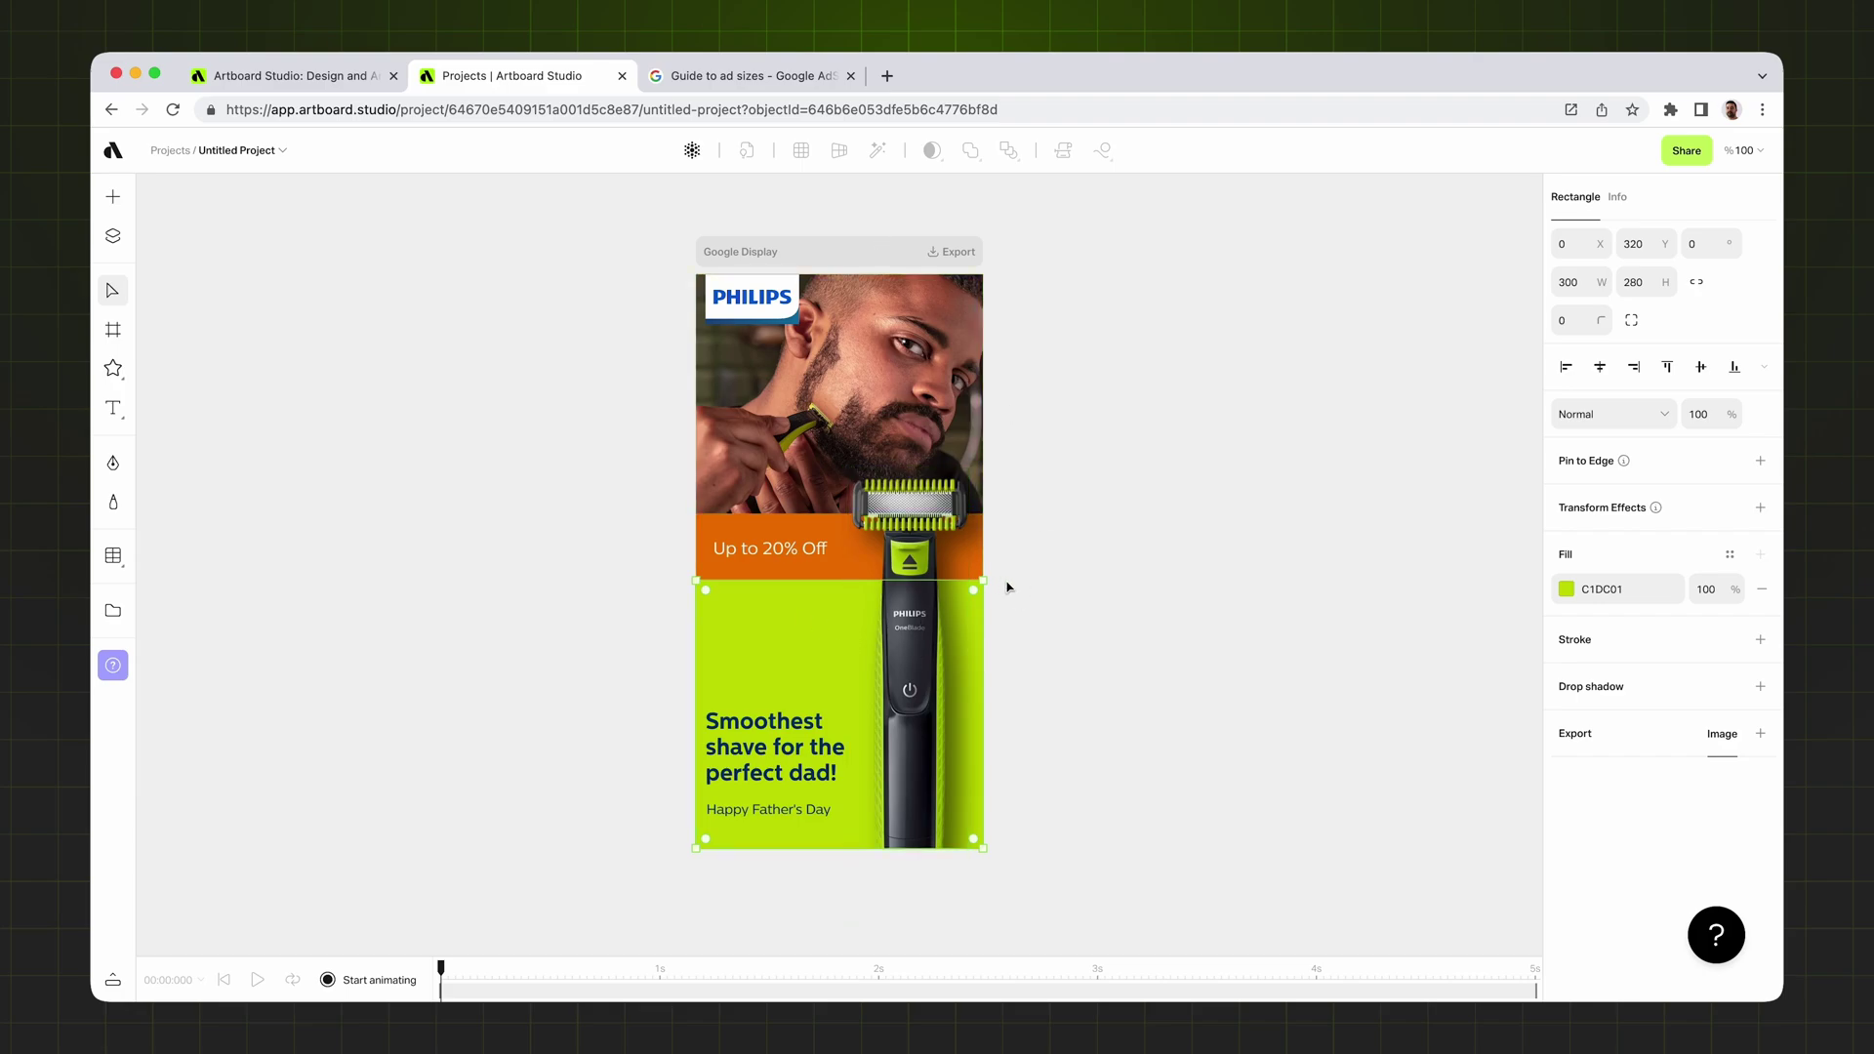
- Pin the green rectangle with Scale horizontally and Bottom vertically
left_click(1760, 469)
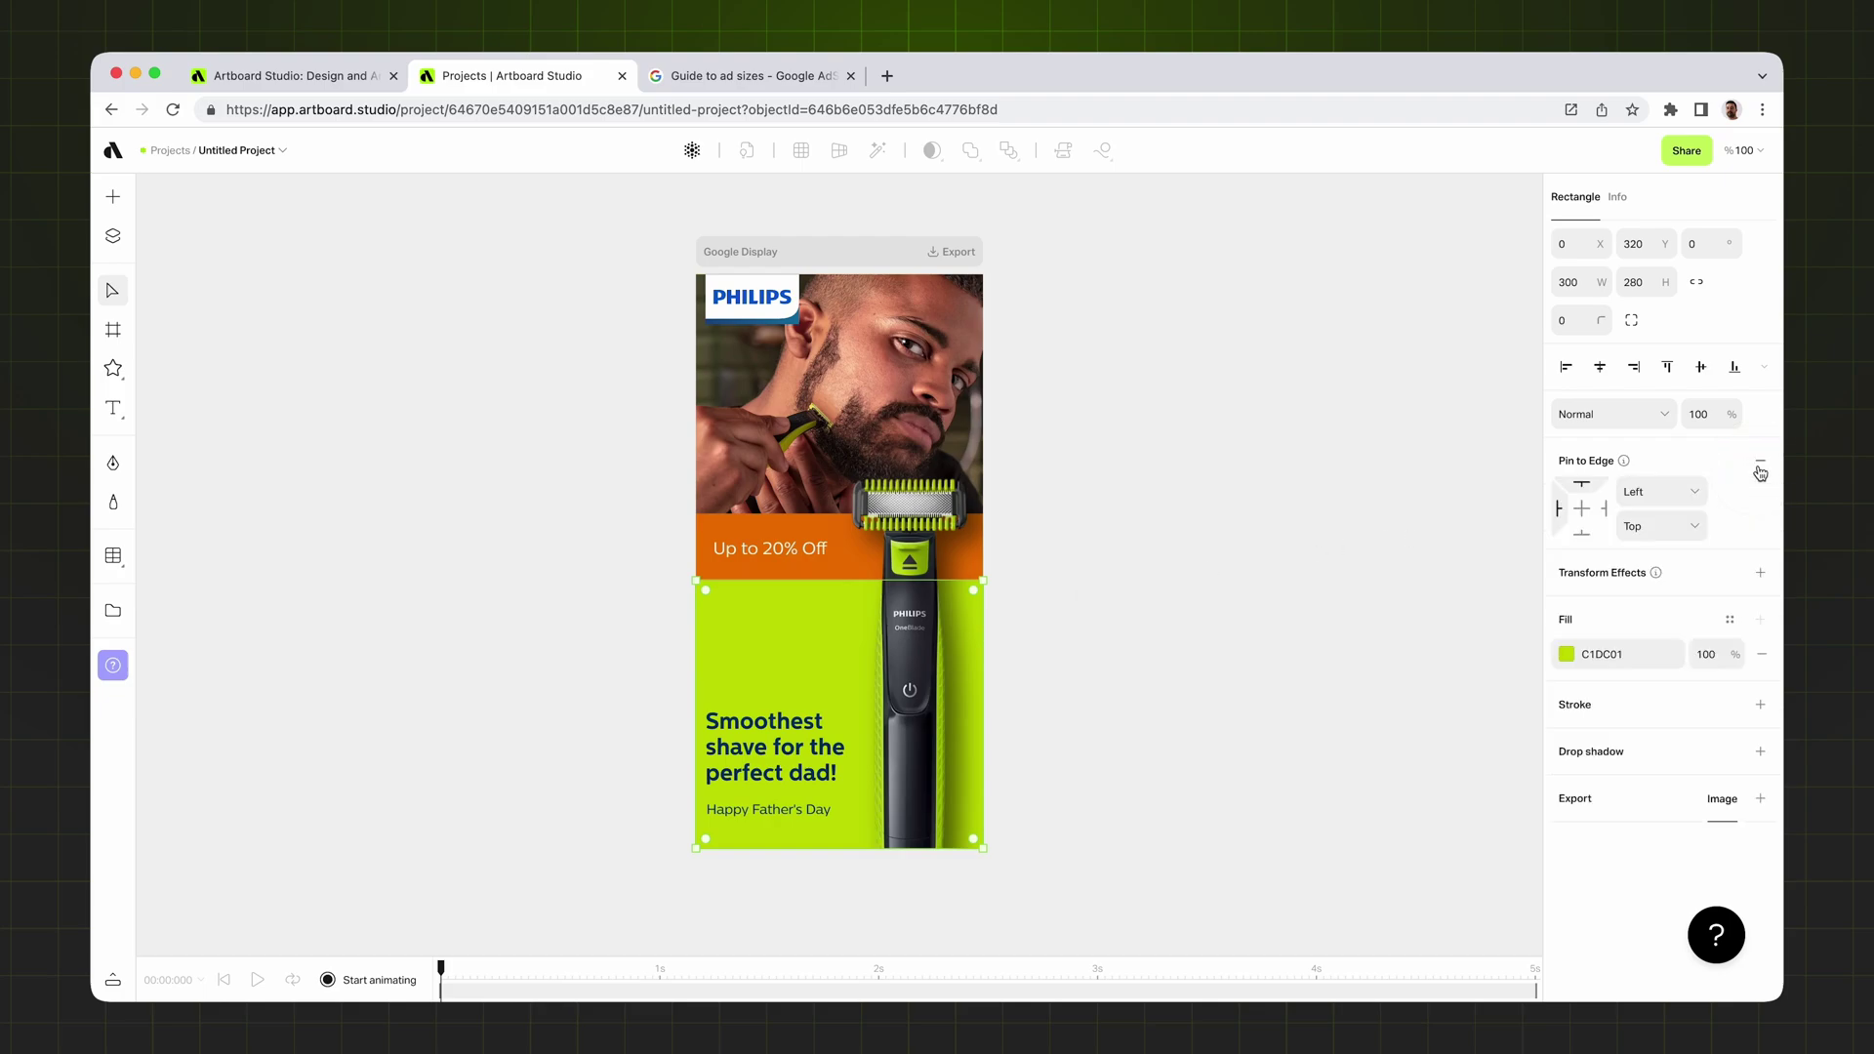
left_click(1653, 491)
left_click(1669, 566)
left_click(1675, 532)
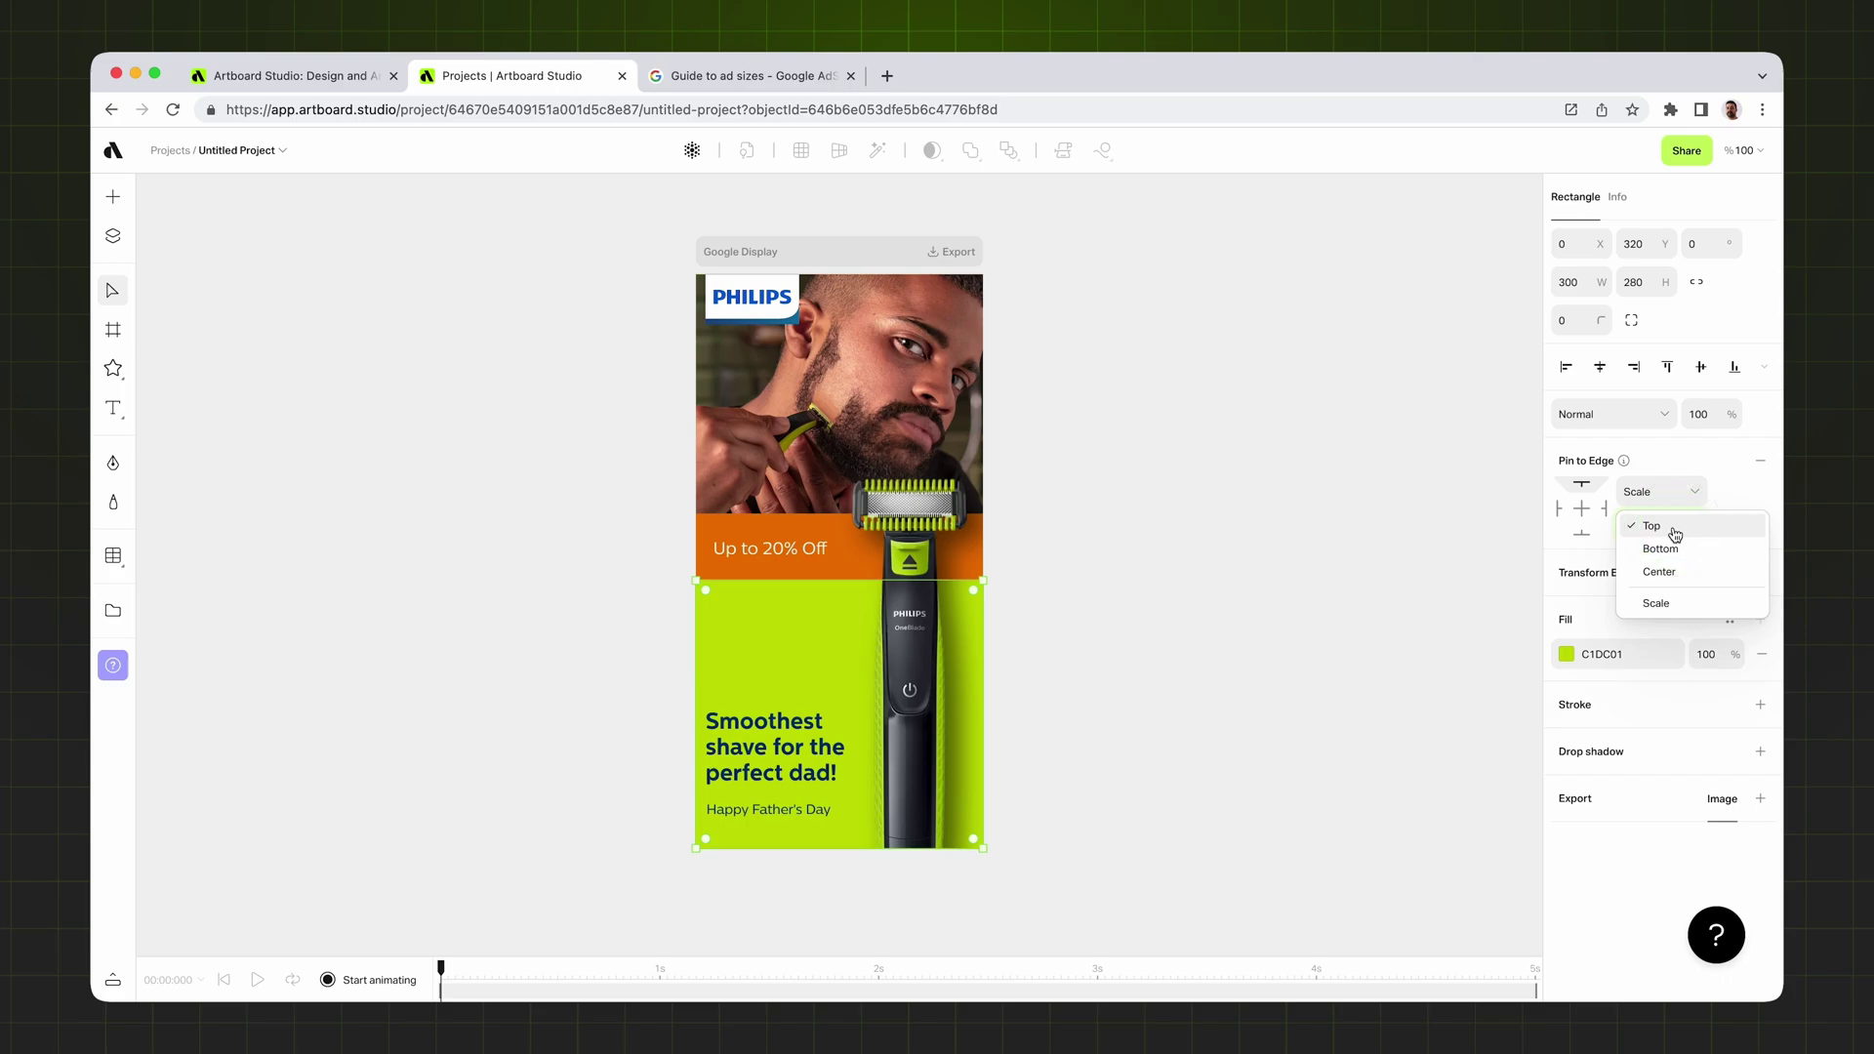
left_click(1680, 550)
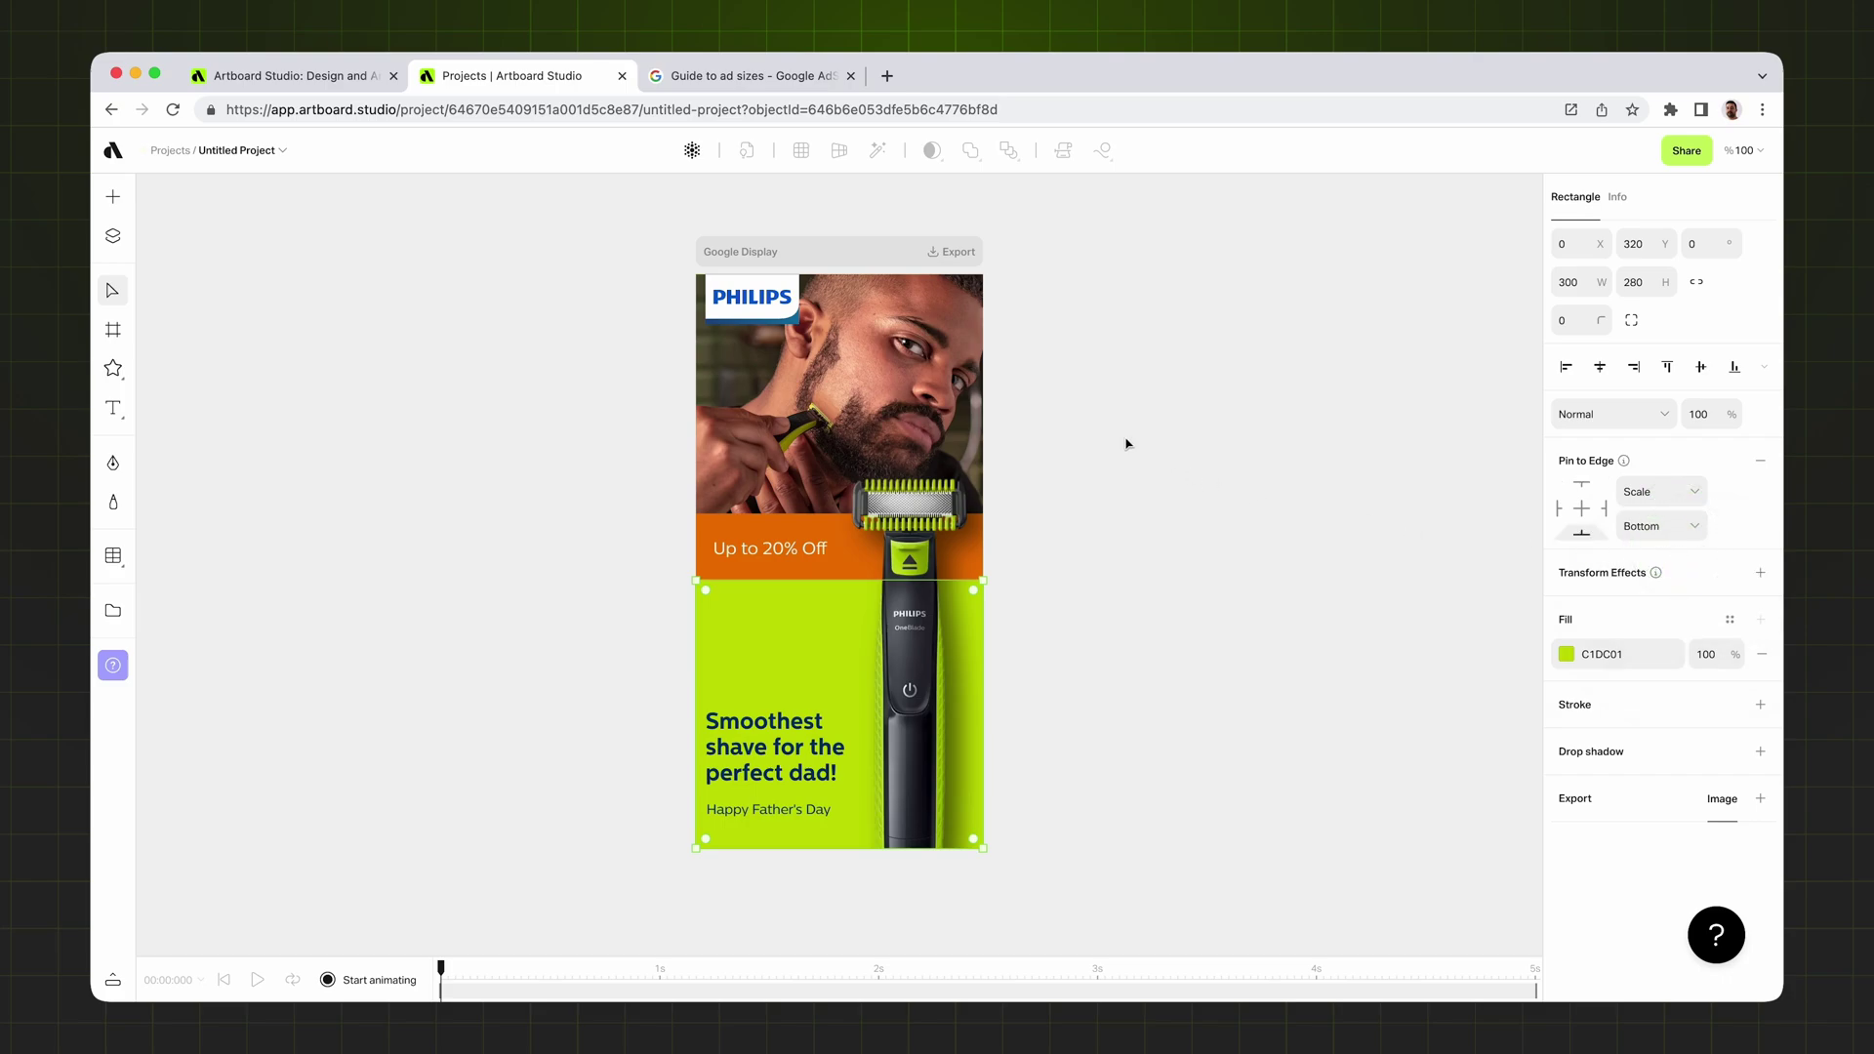
- Test the green rectangle's scaling and pinning by enlarging the artboard to about 472 × 662 px, and restore it to 300 × 600 px
left_click(837, 254)
left_click_drag(983, 474, 1148, 472)
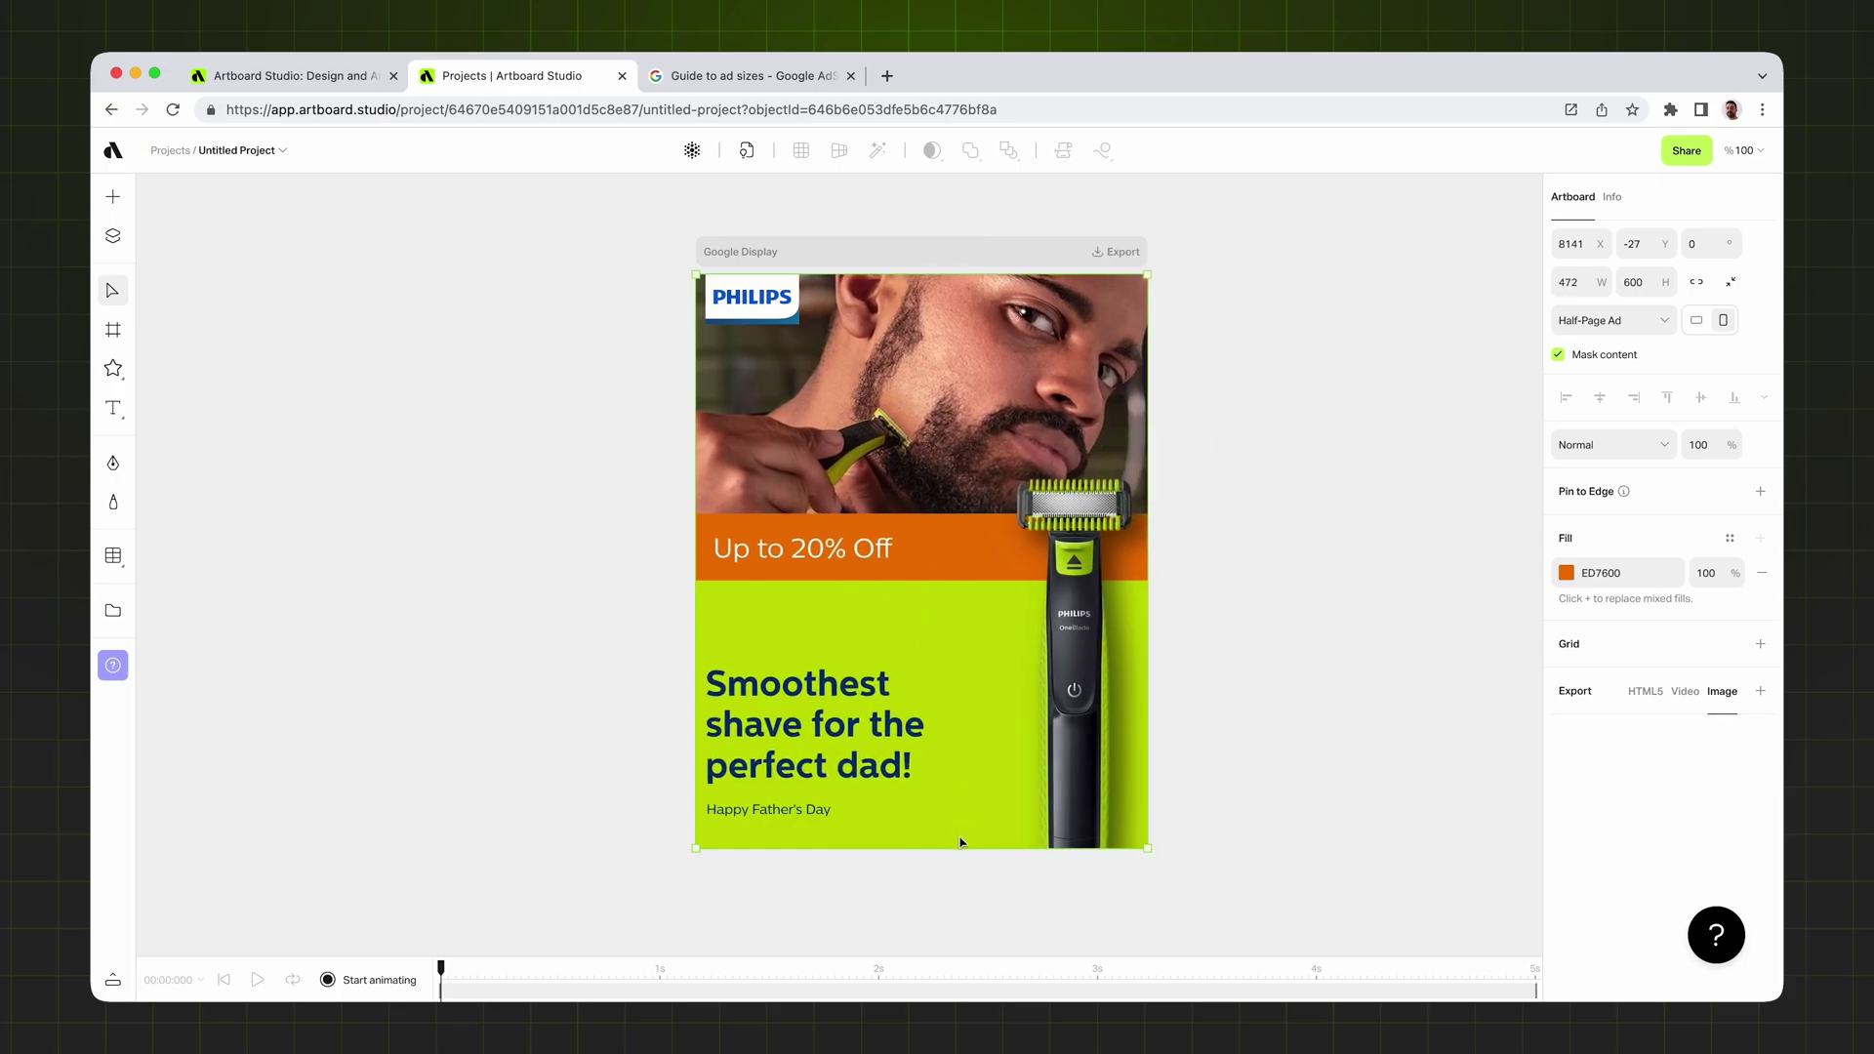
left_click_drag(963, 849, 970, 907)
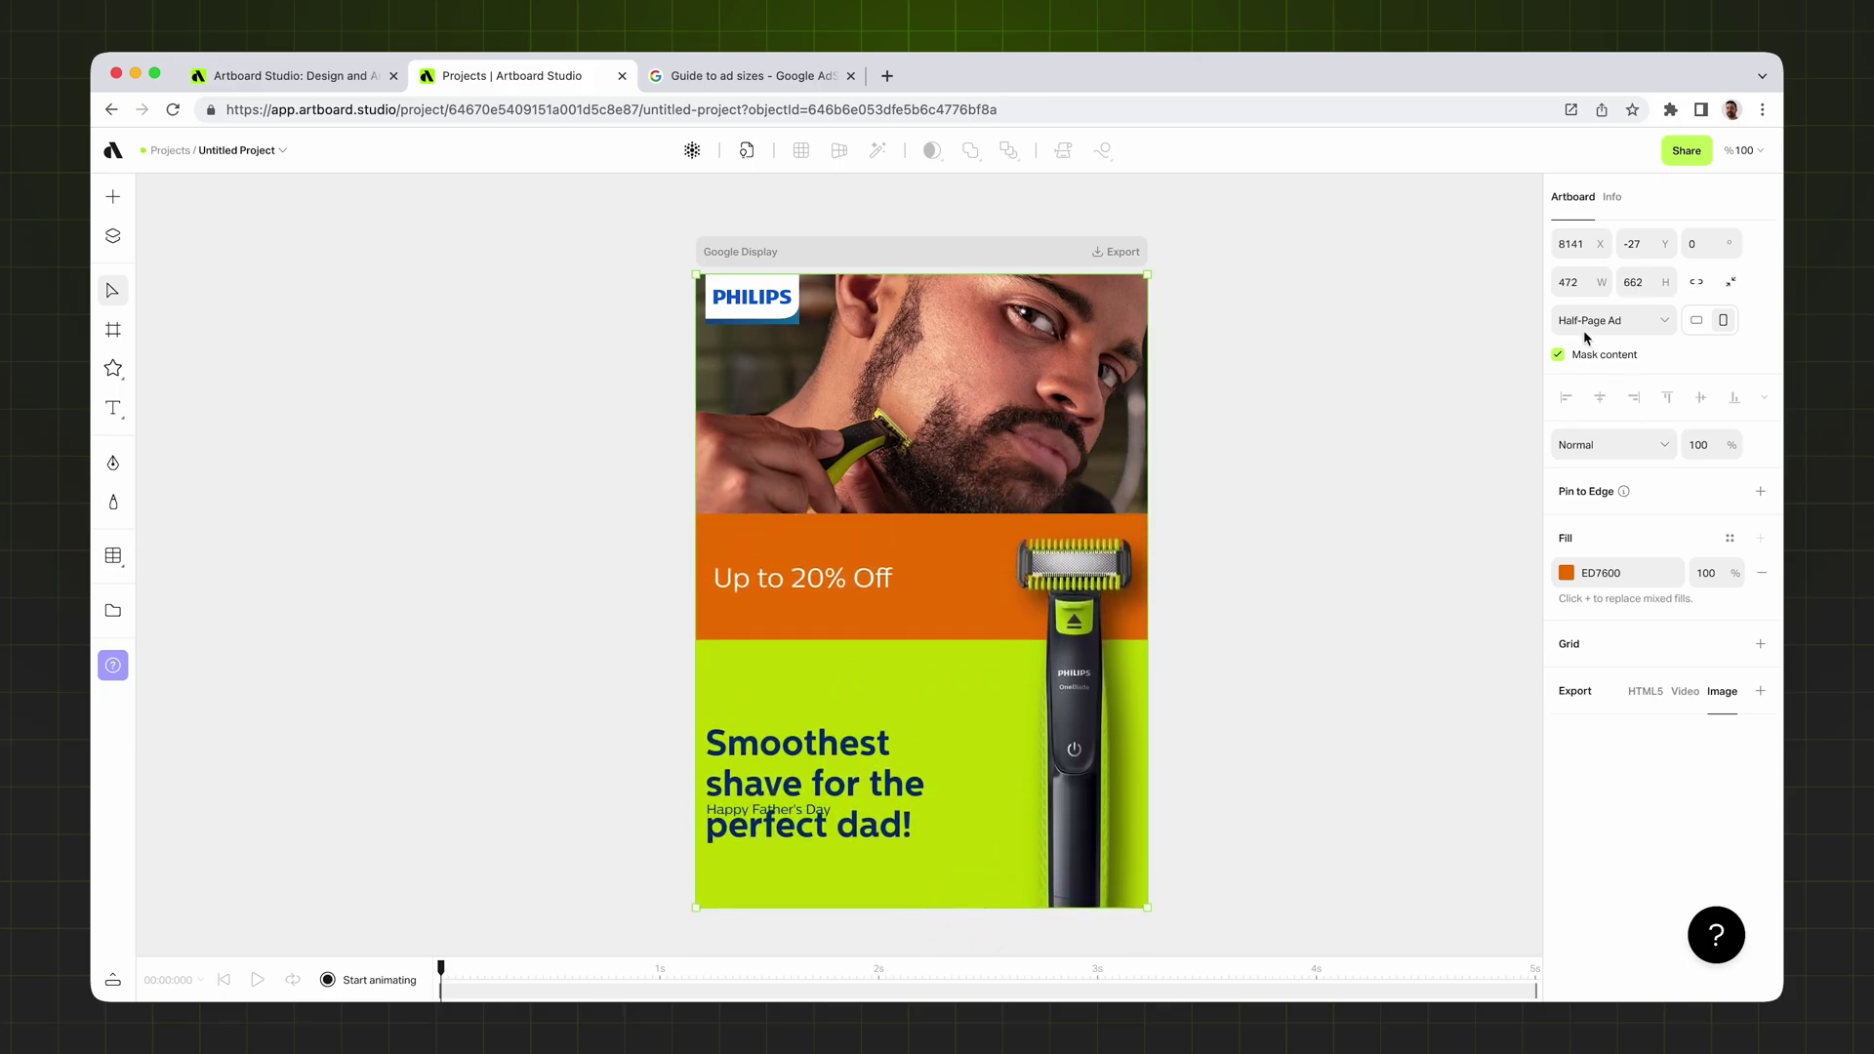
left_click(1581, 284)
type("300")
key("Tab")
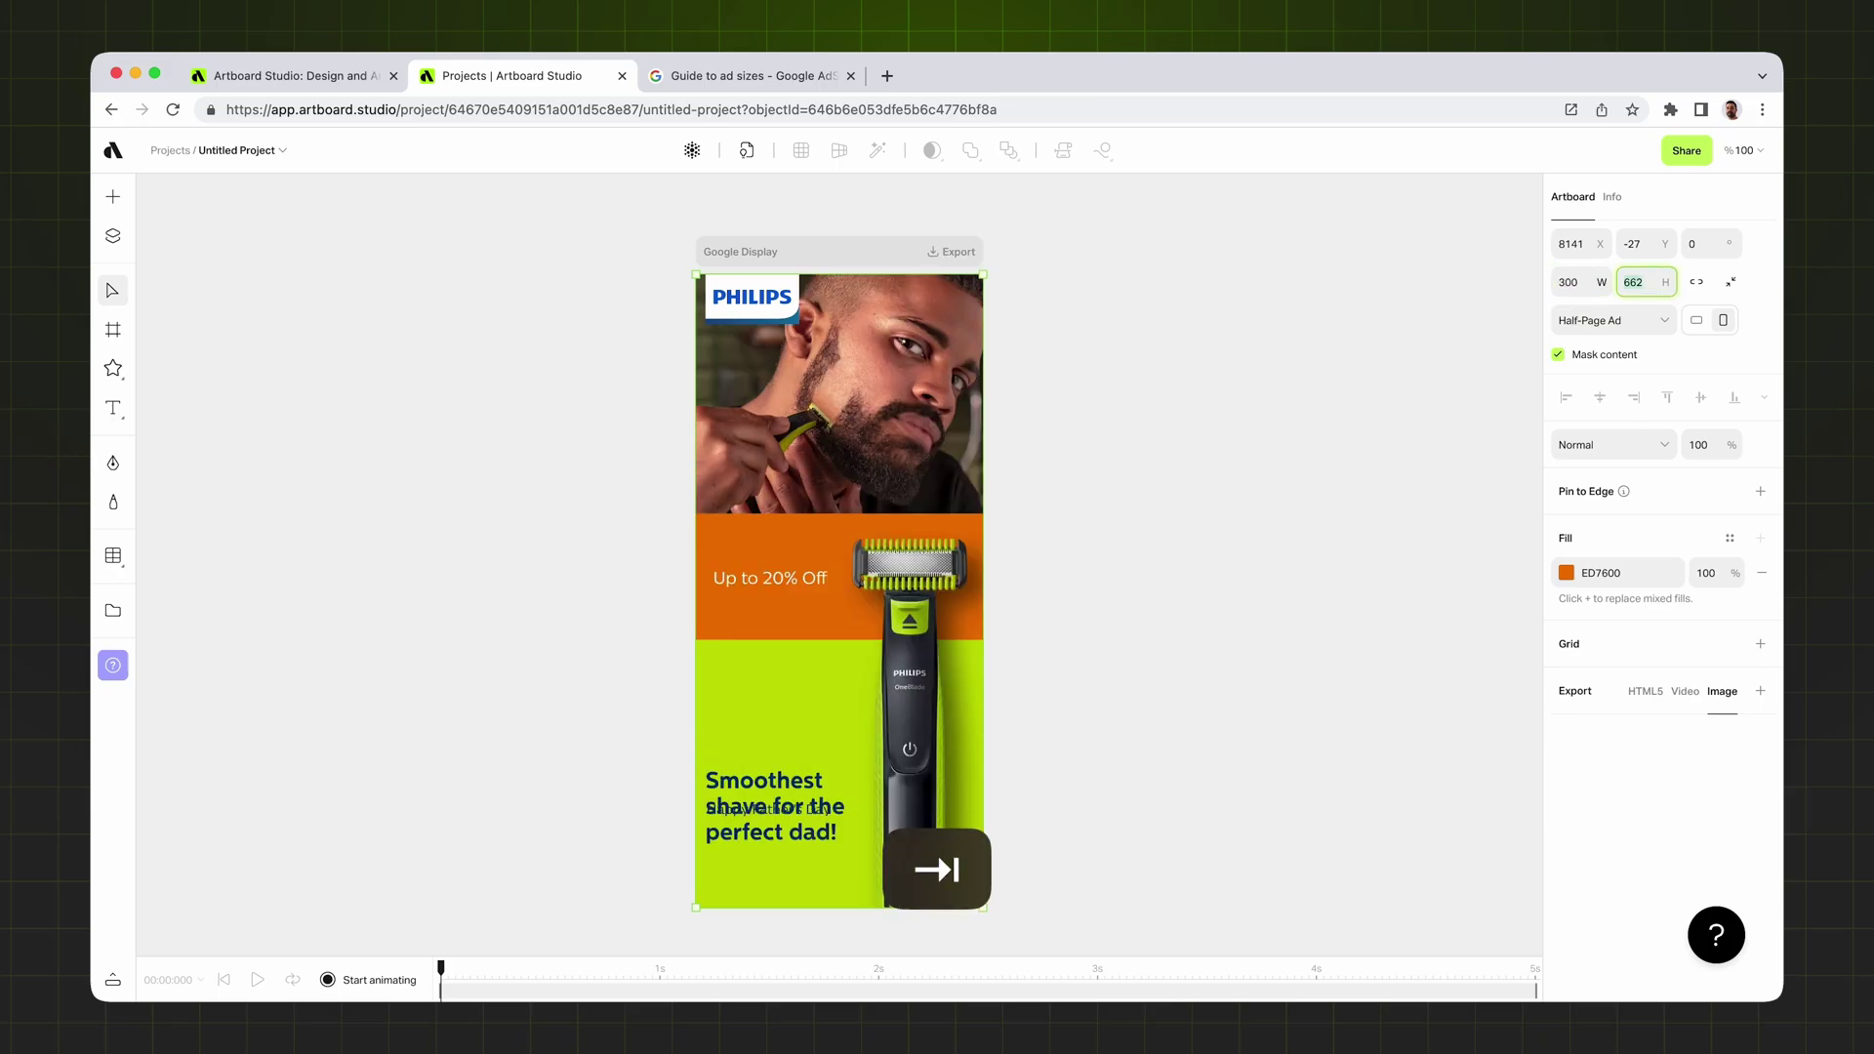
type("600")
key("Return")
left_click(1256, 487)
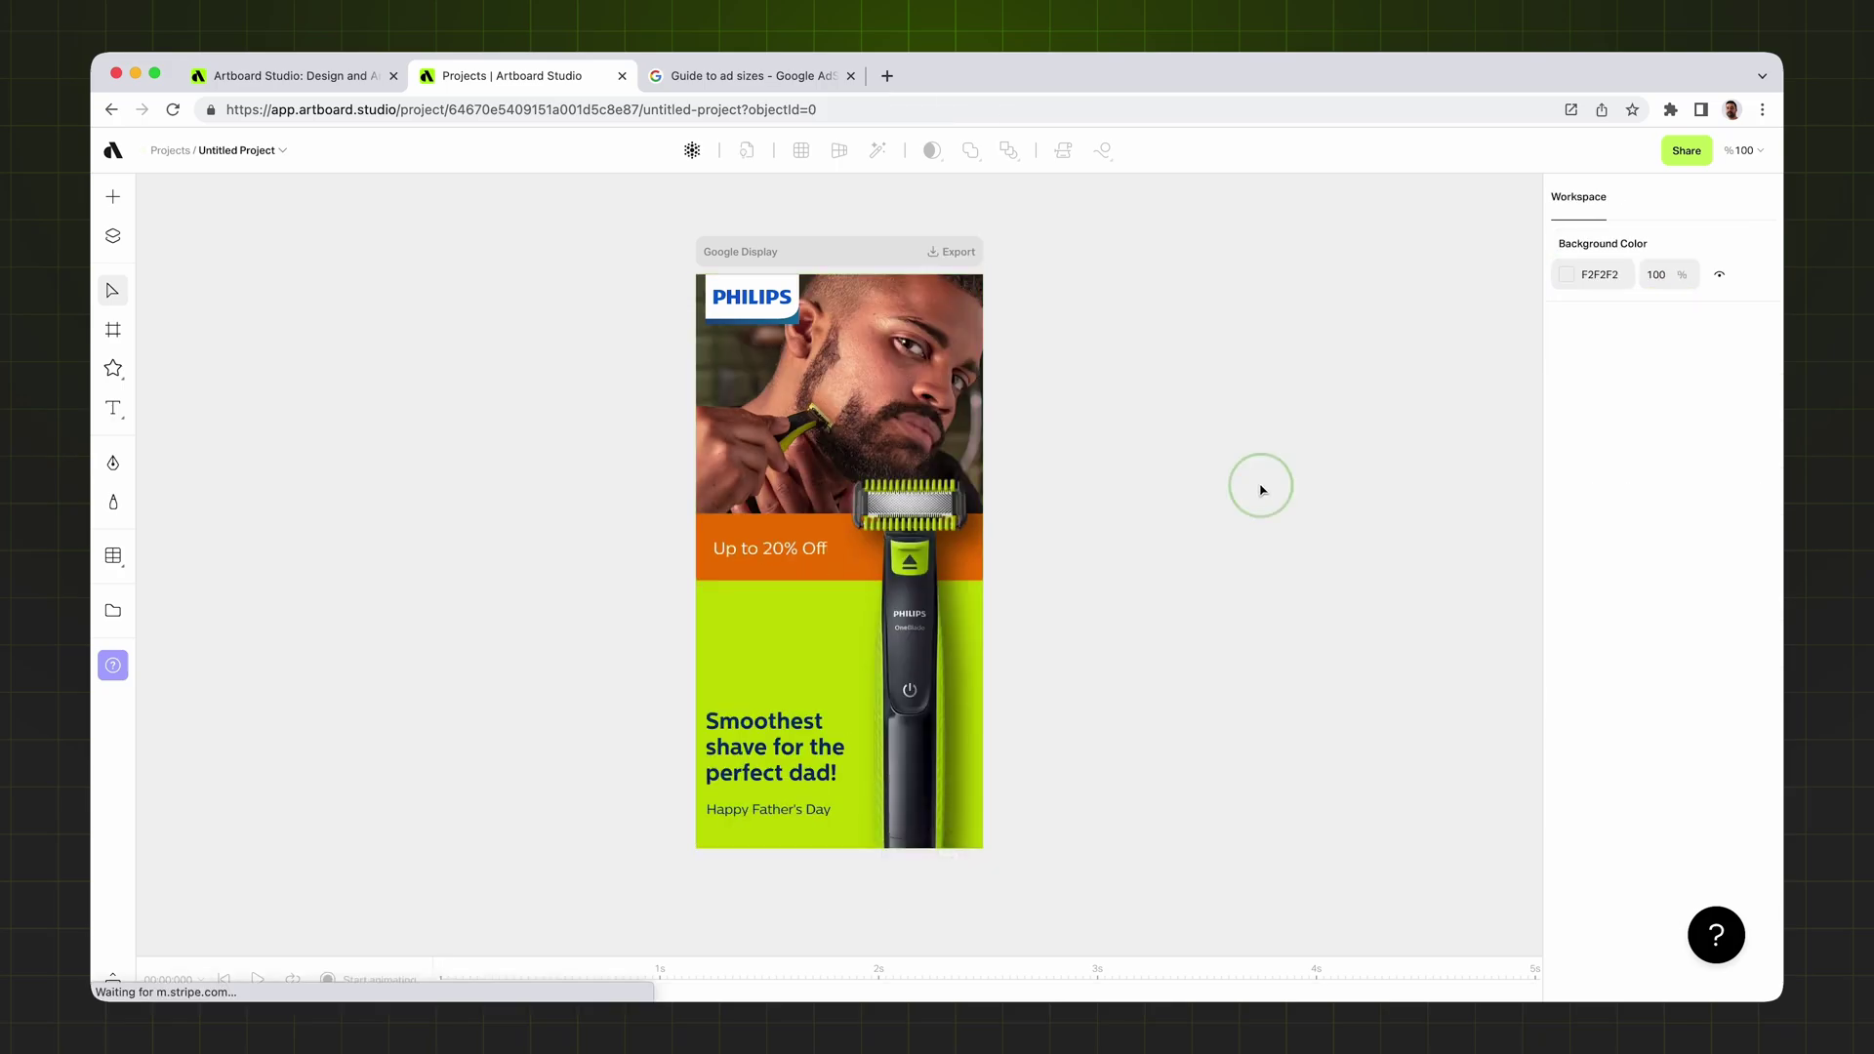
- Turn on Shrink to fit for the "Happy Father's Day" text and pin it to Left horizontally and Bottom vertically
left_click(764, 814)
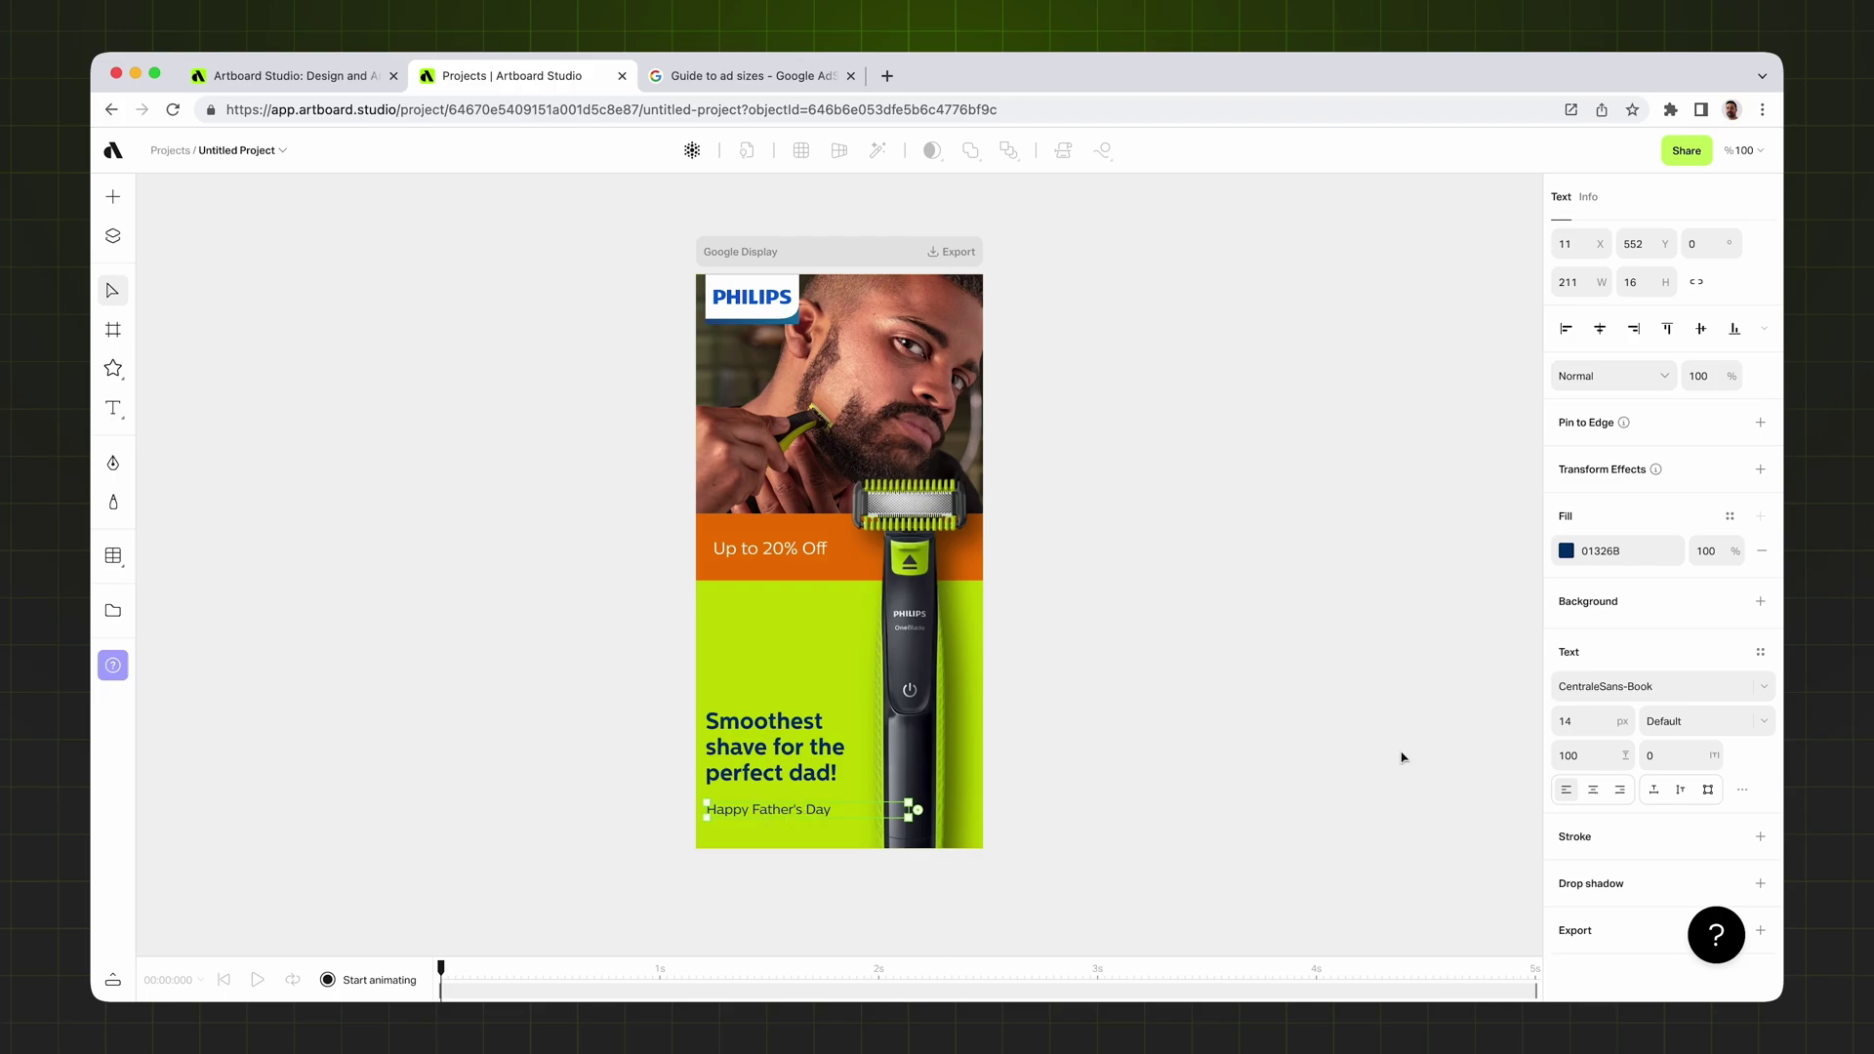
left_click(1745, 797)
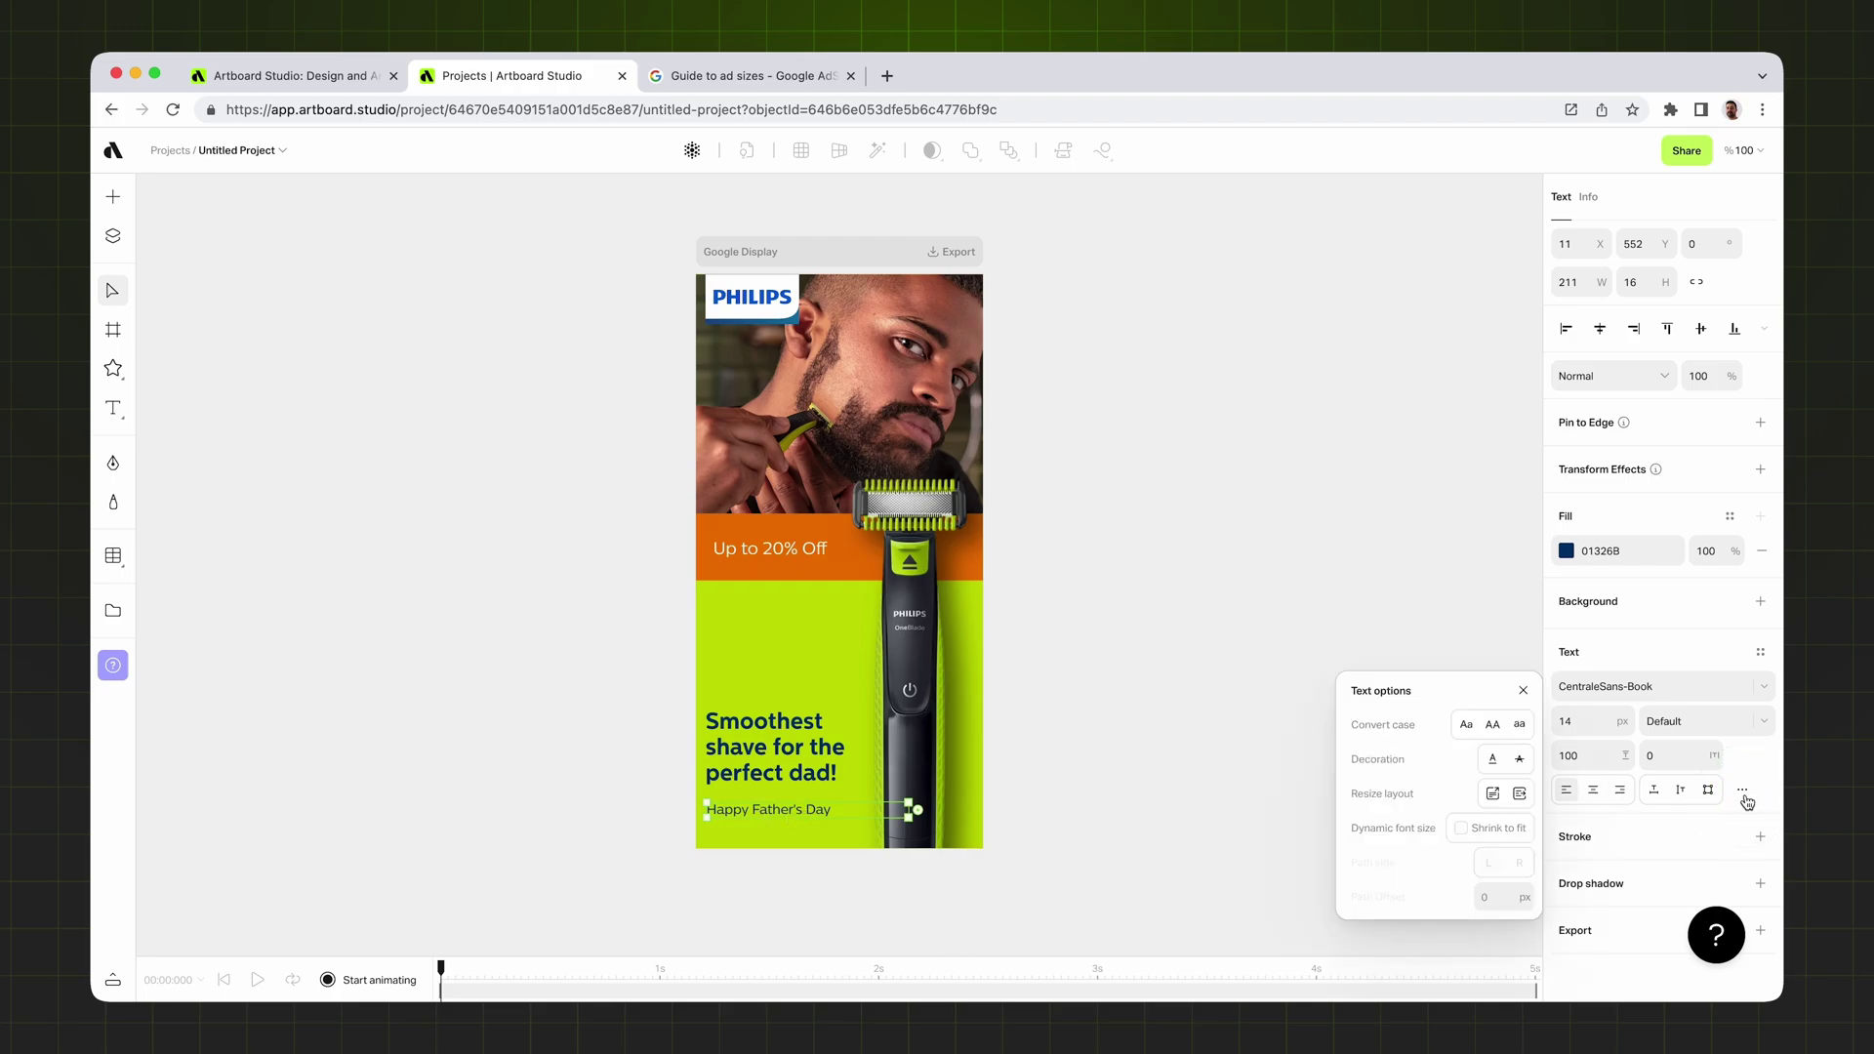
left_click(1460, 830)
left_click(1523, 692)
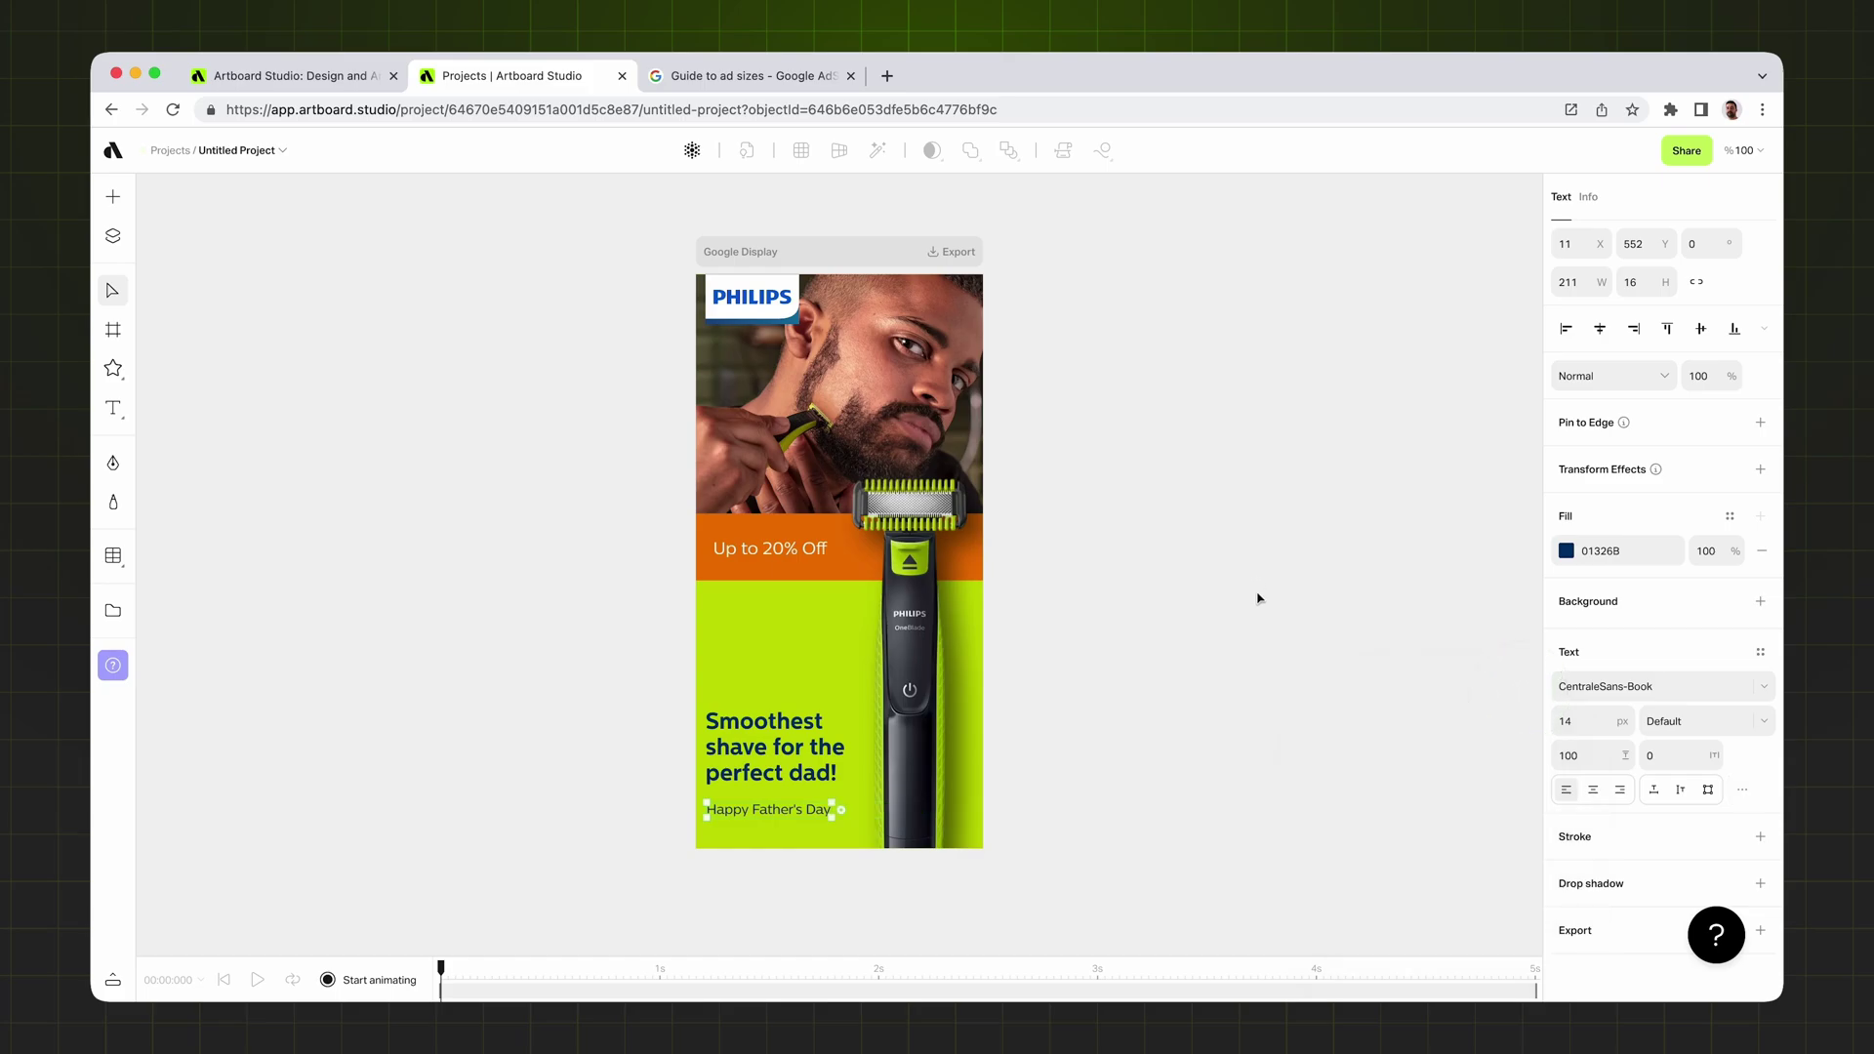
left_click(1760, 422)
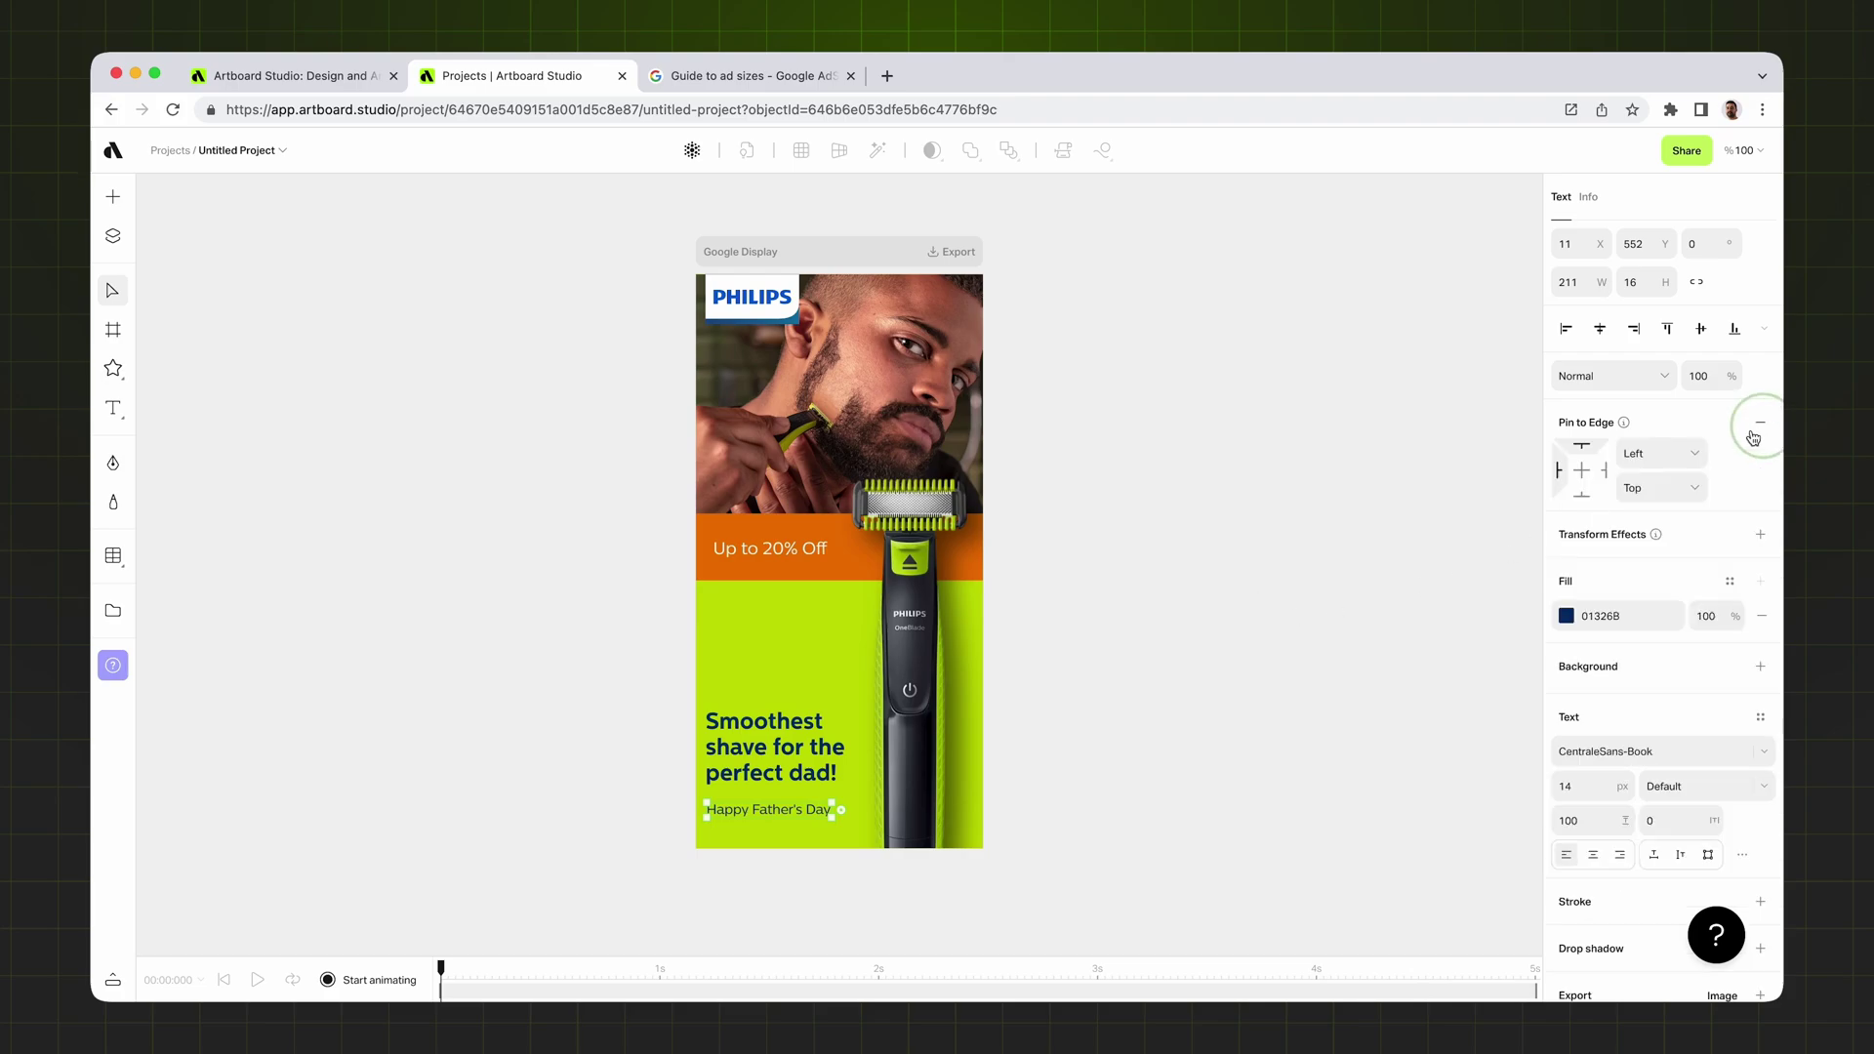
left_click(1581, 499)
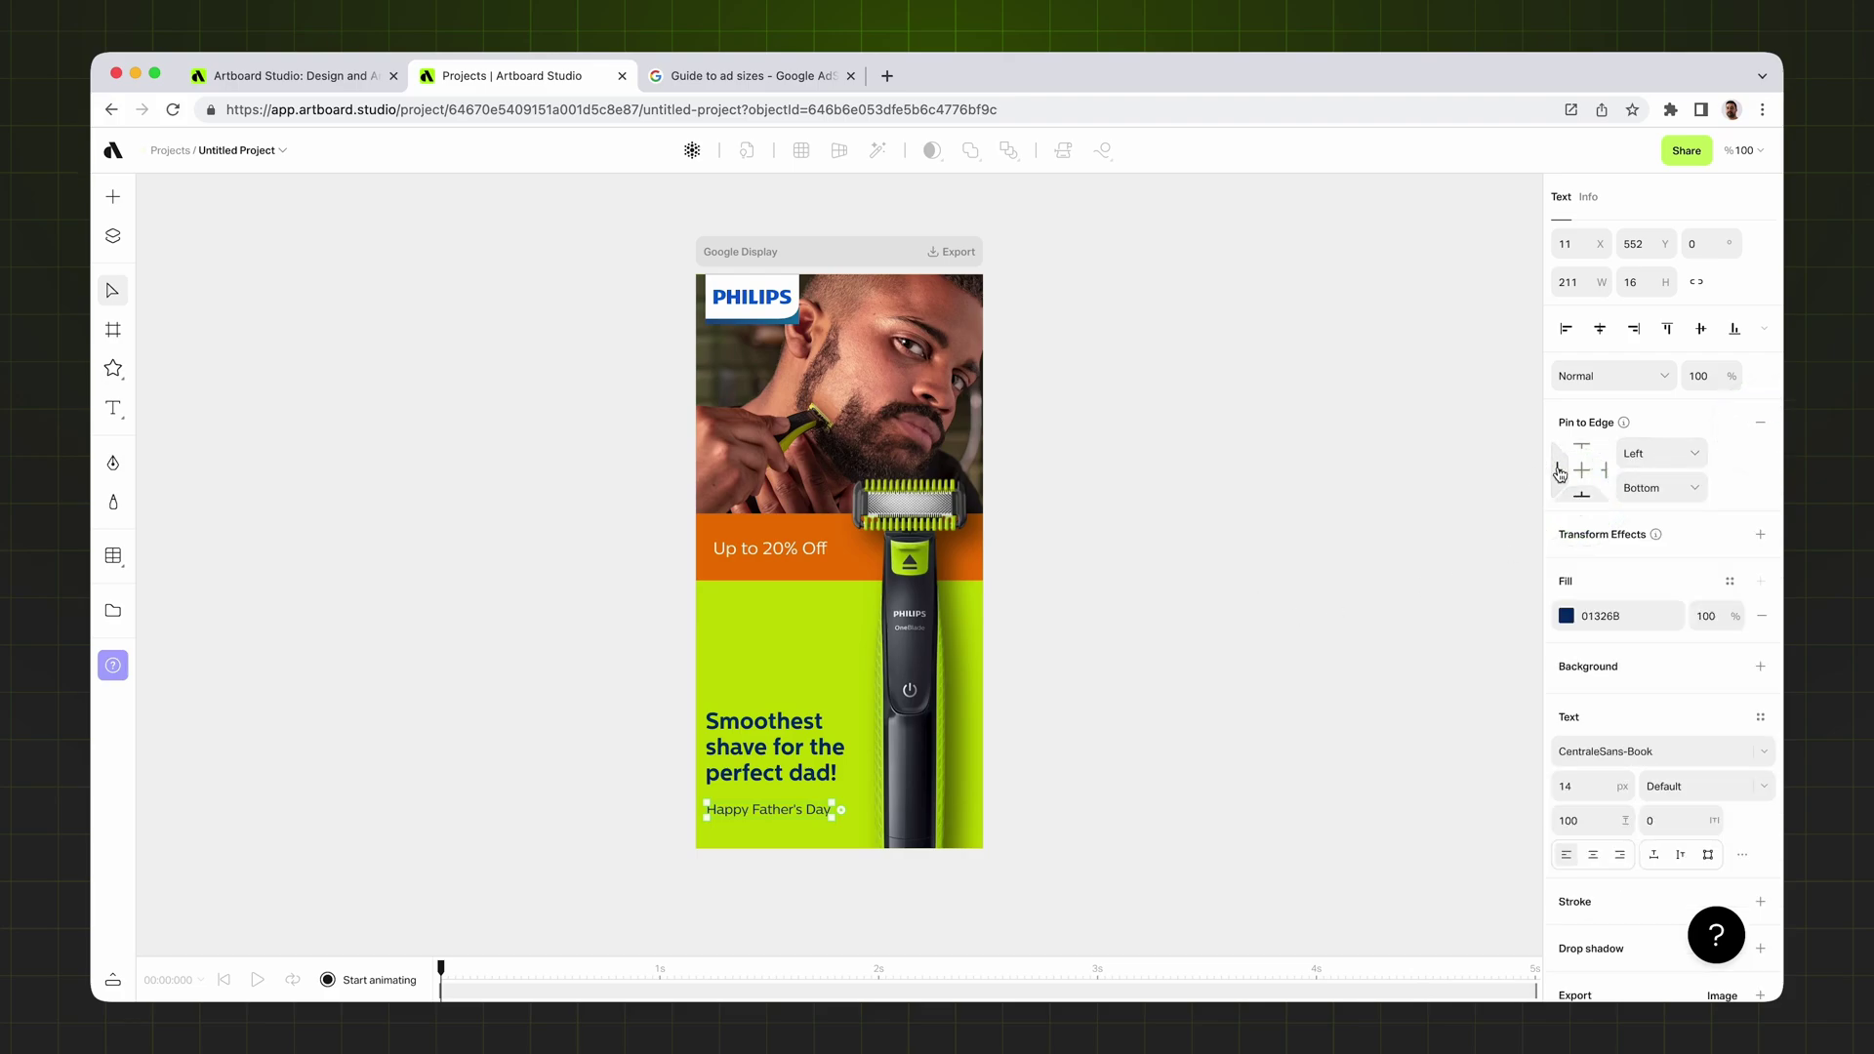
- Widen the artboard to about 670 px to check how all the pinned and scaling elements adapt together
left_click(864, 256)
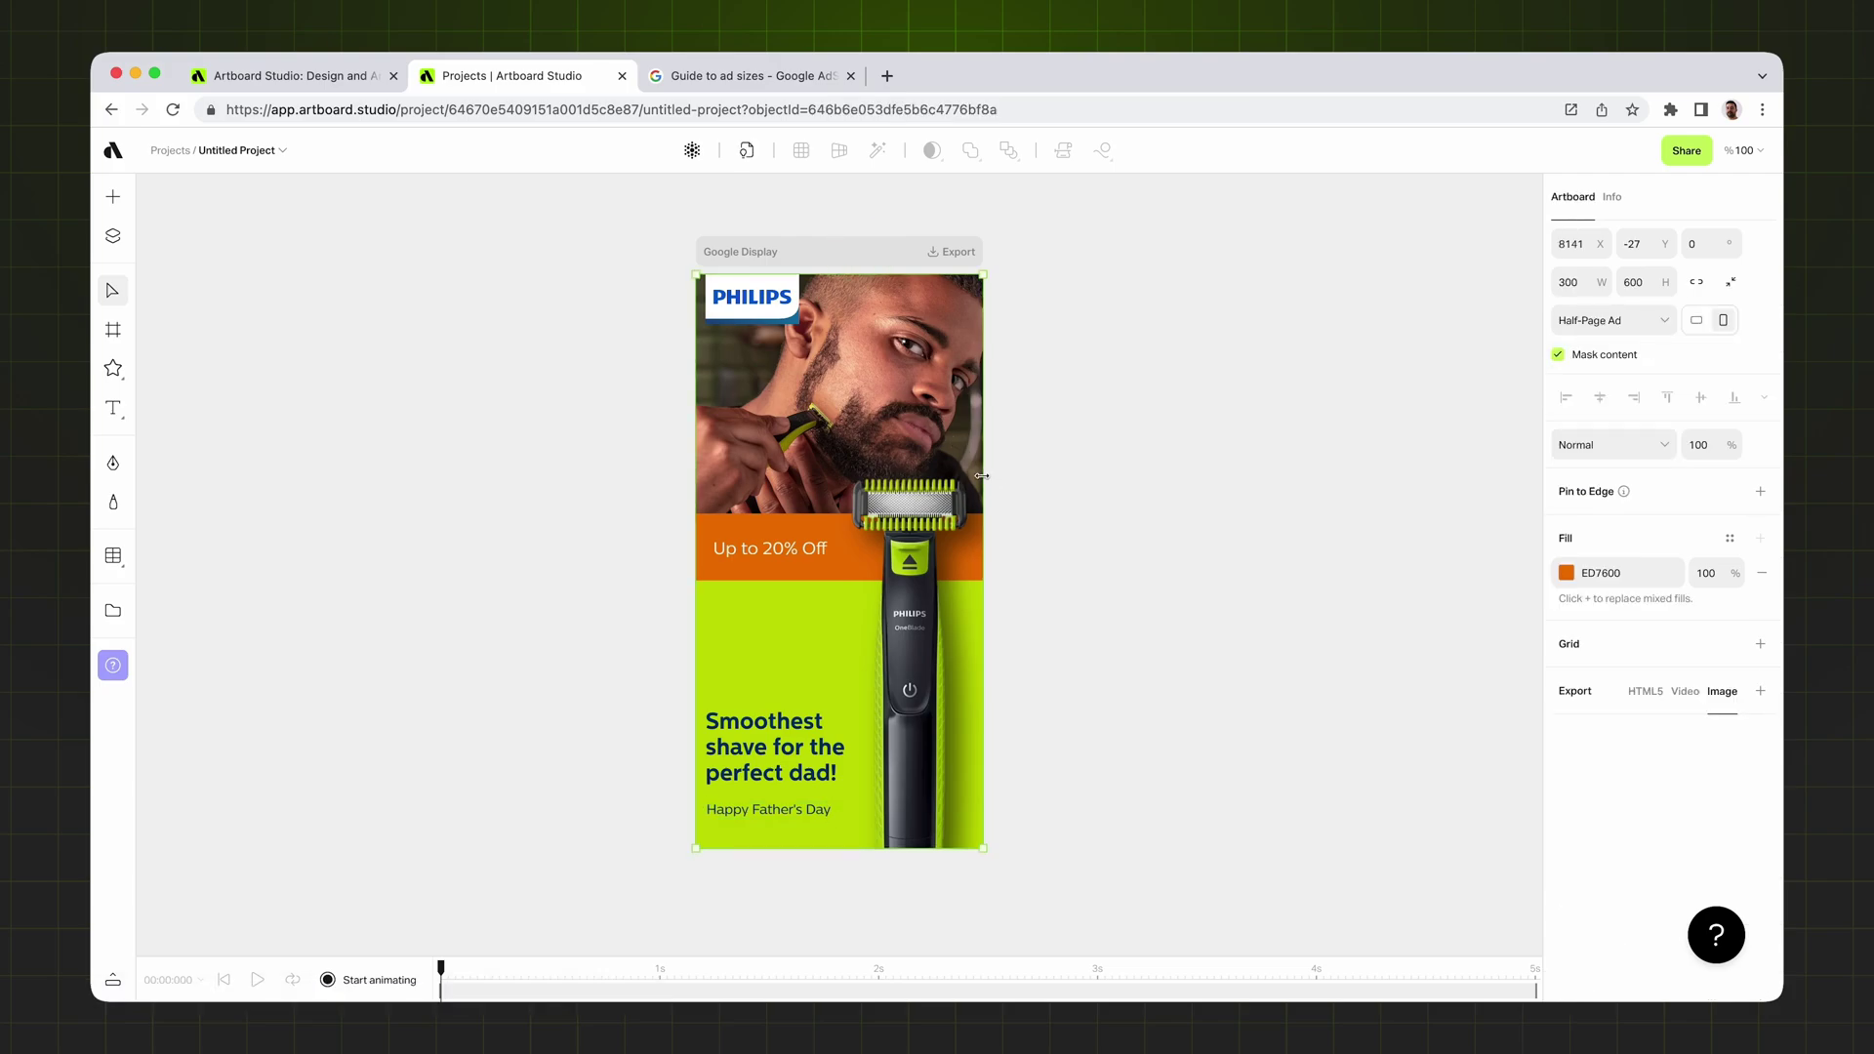
left_click_drag(982, 476, 1337, 475)
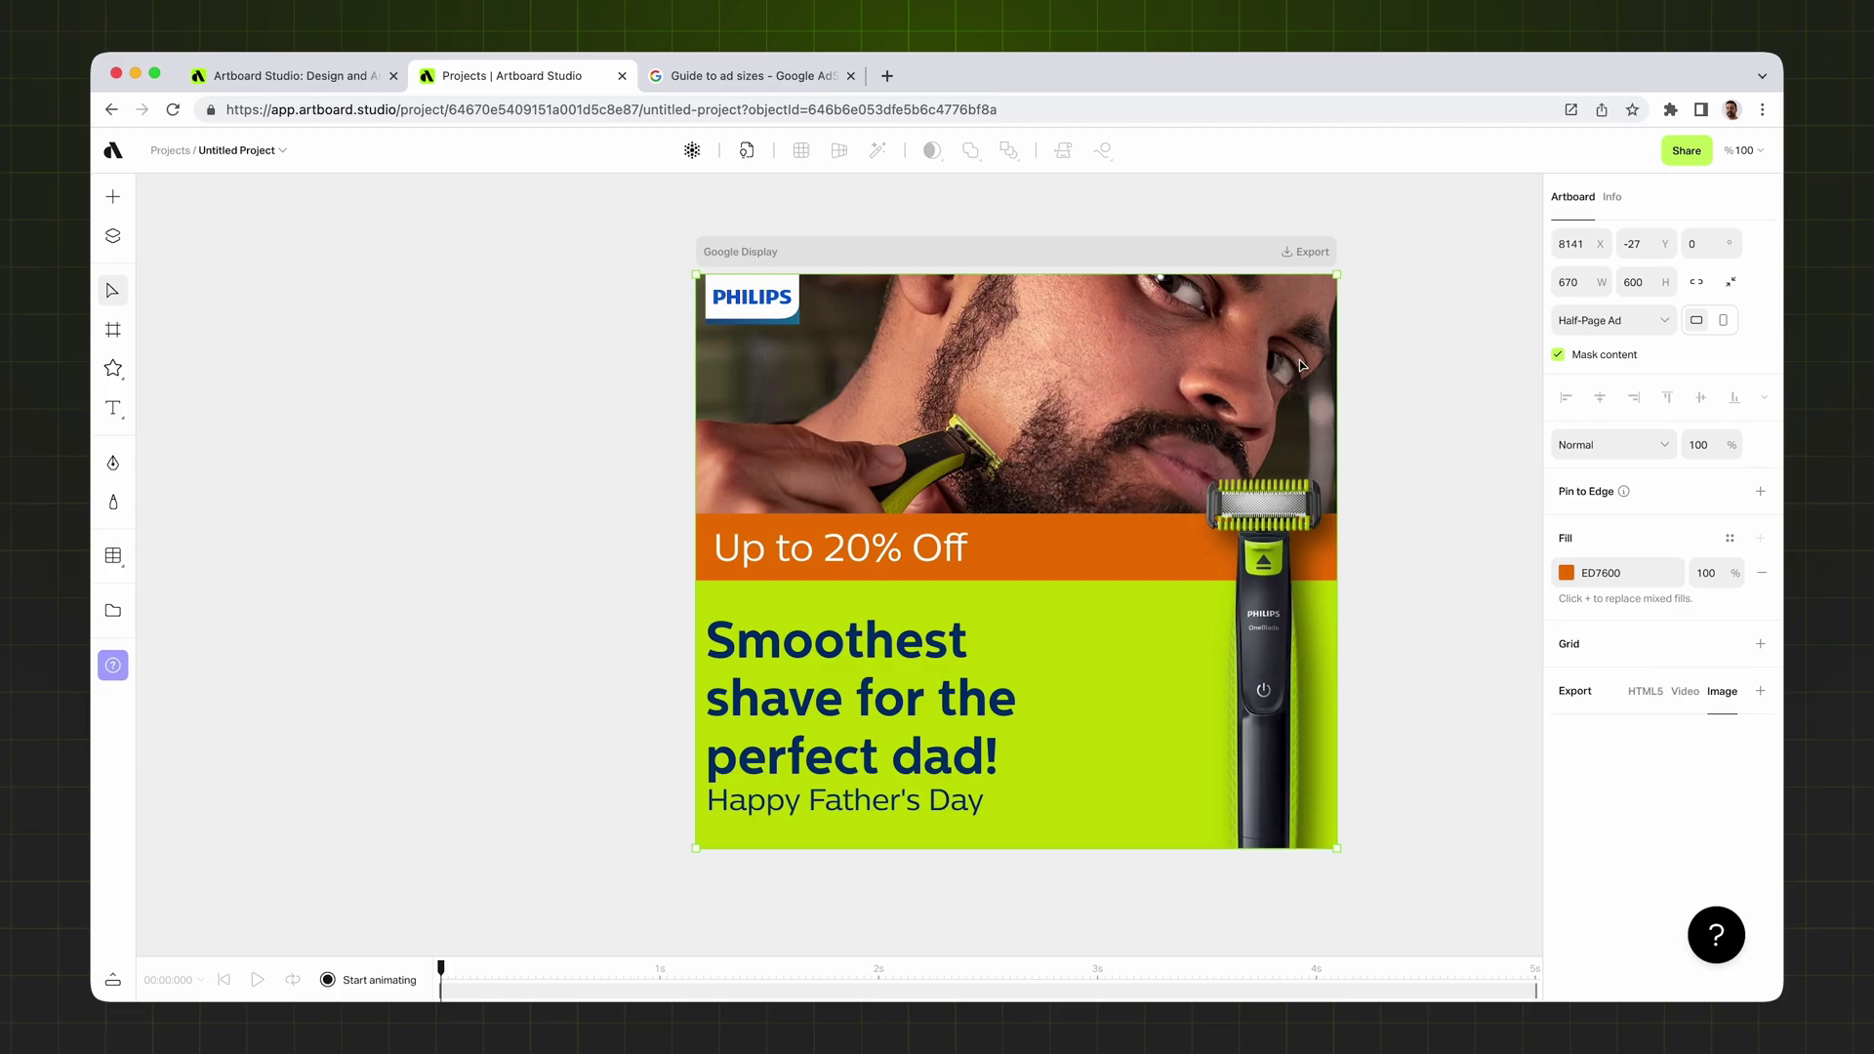
- Restore the artboard's width to 300 px and look up the 300x250 medium rectangle in the Google AdSense ad size guide
left_click_drag(1336, 385, 983, 376)
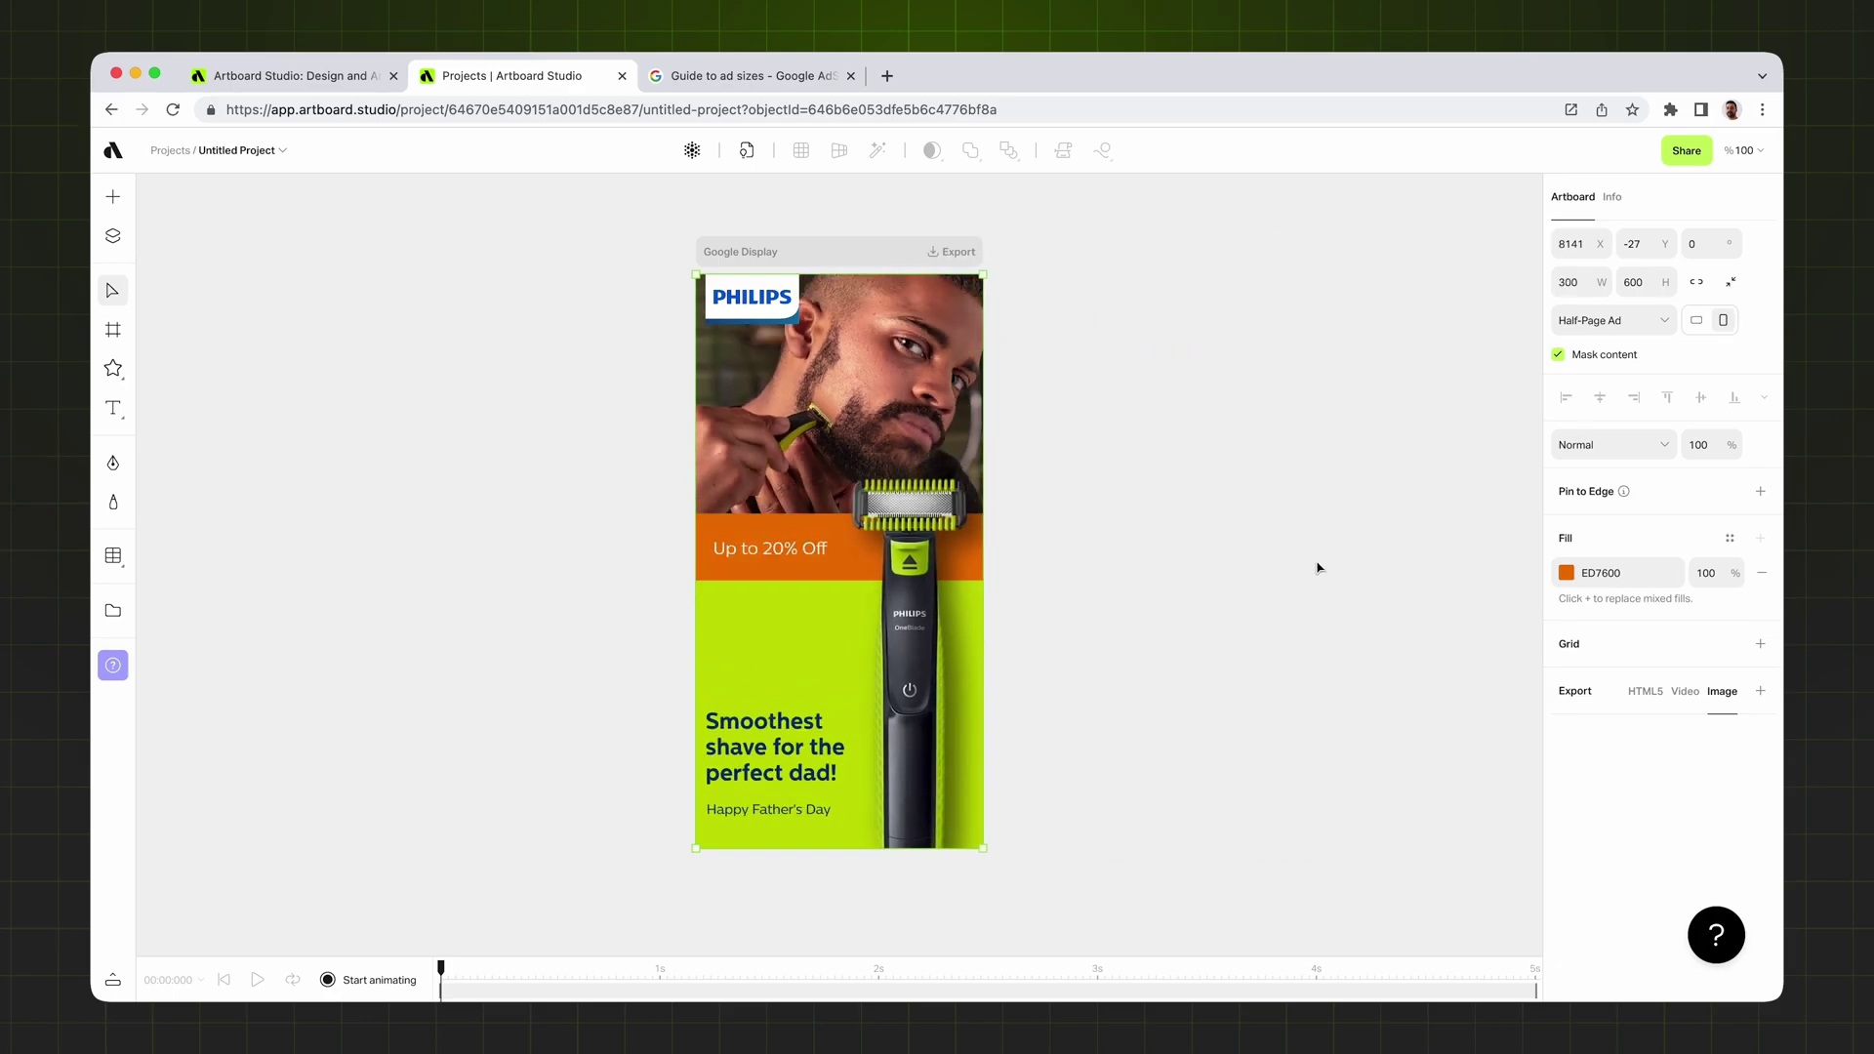
left_click(729, 82)
scroll(488, 412, "up", 3)
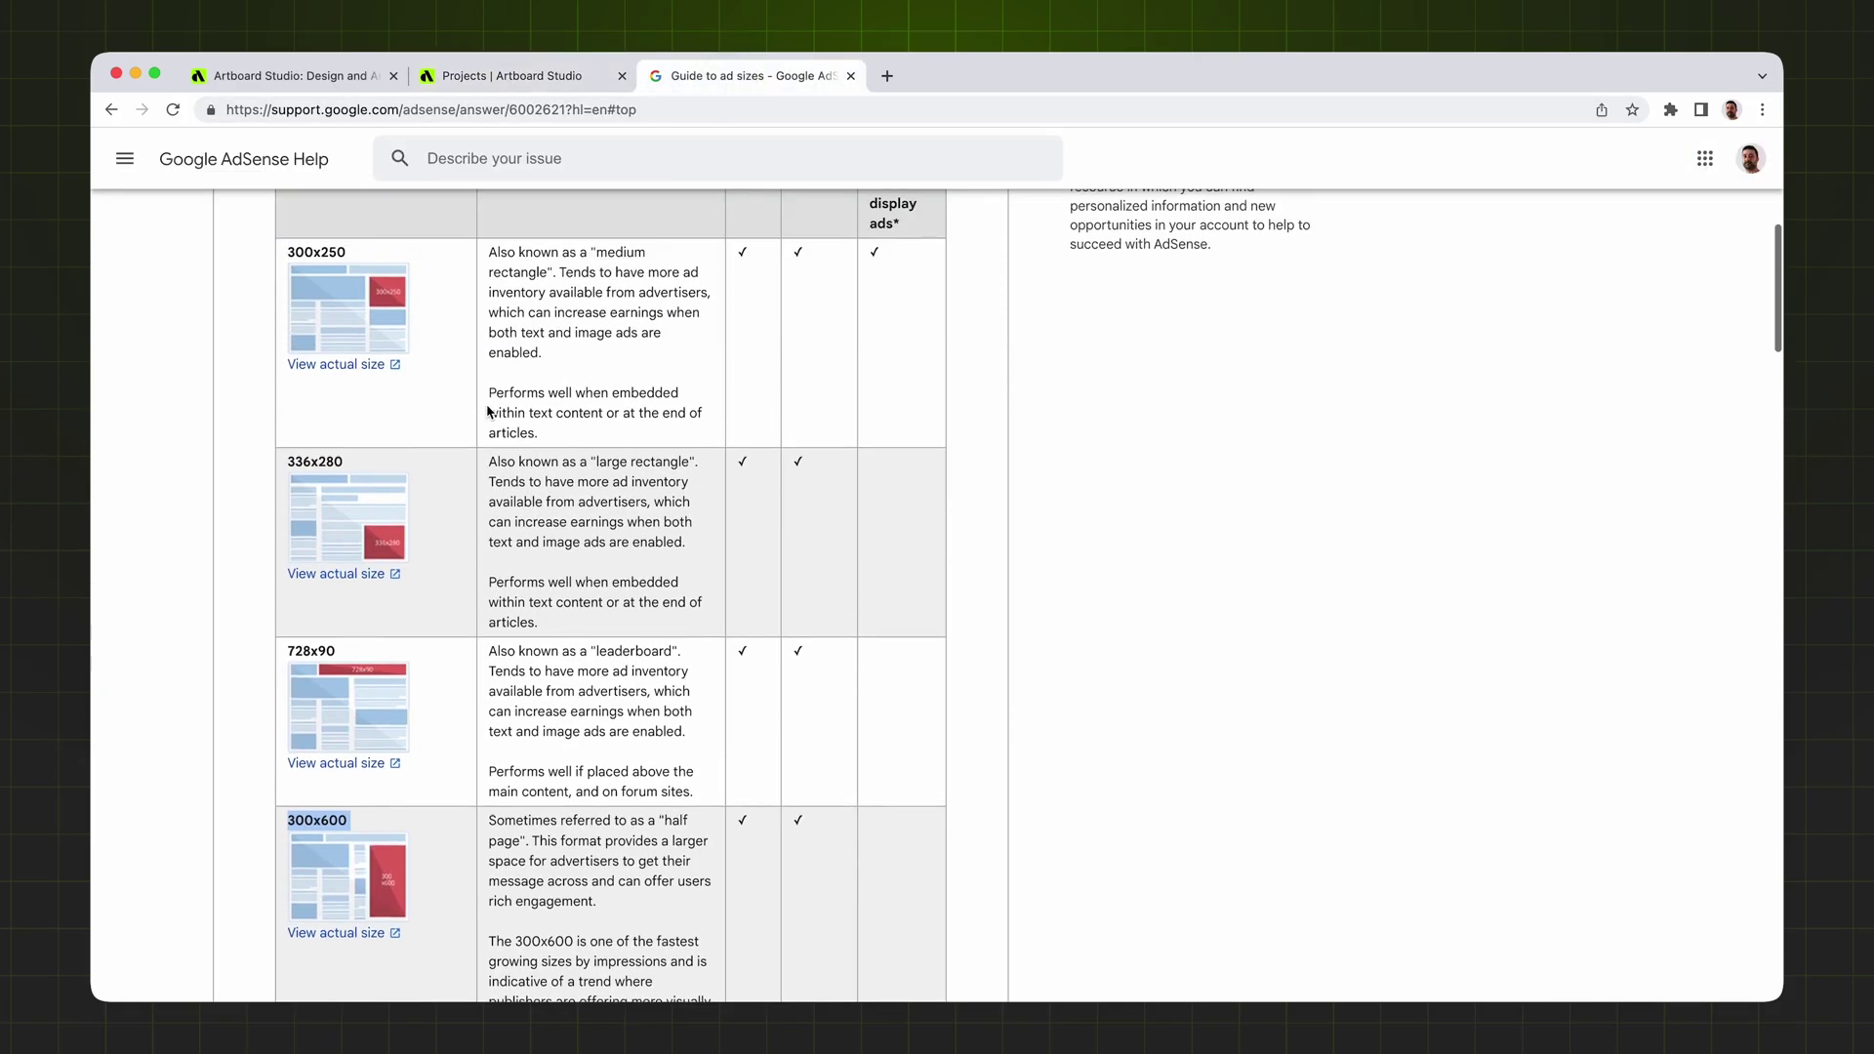
scroll(478, 413, "up", 3)
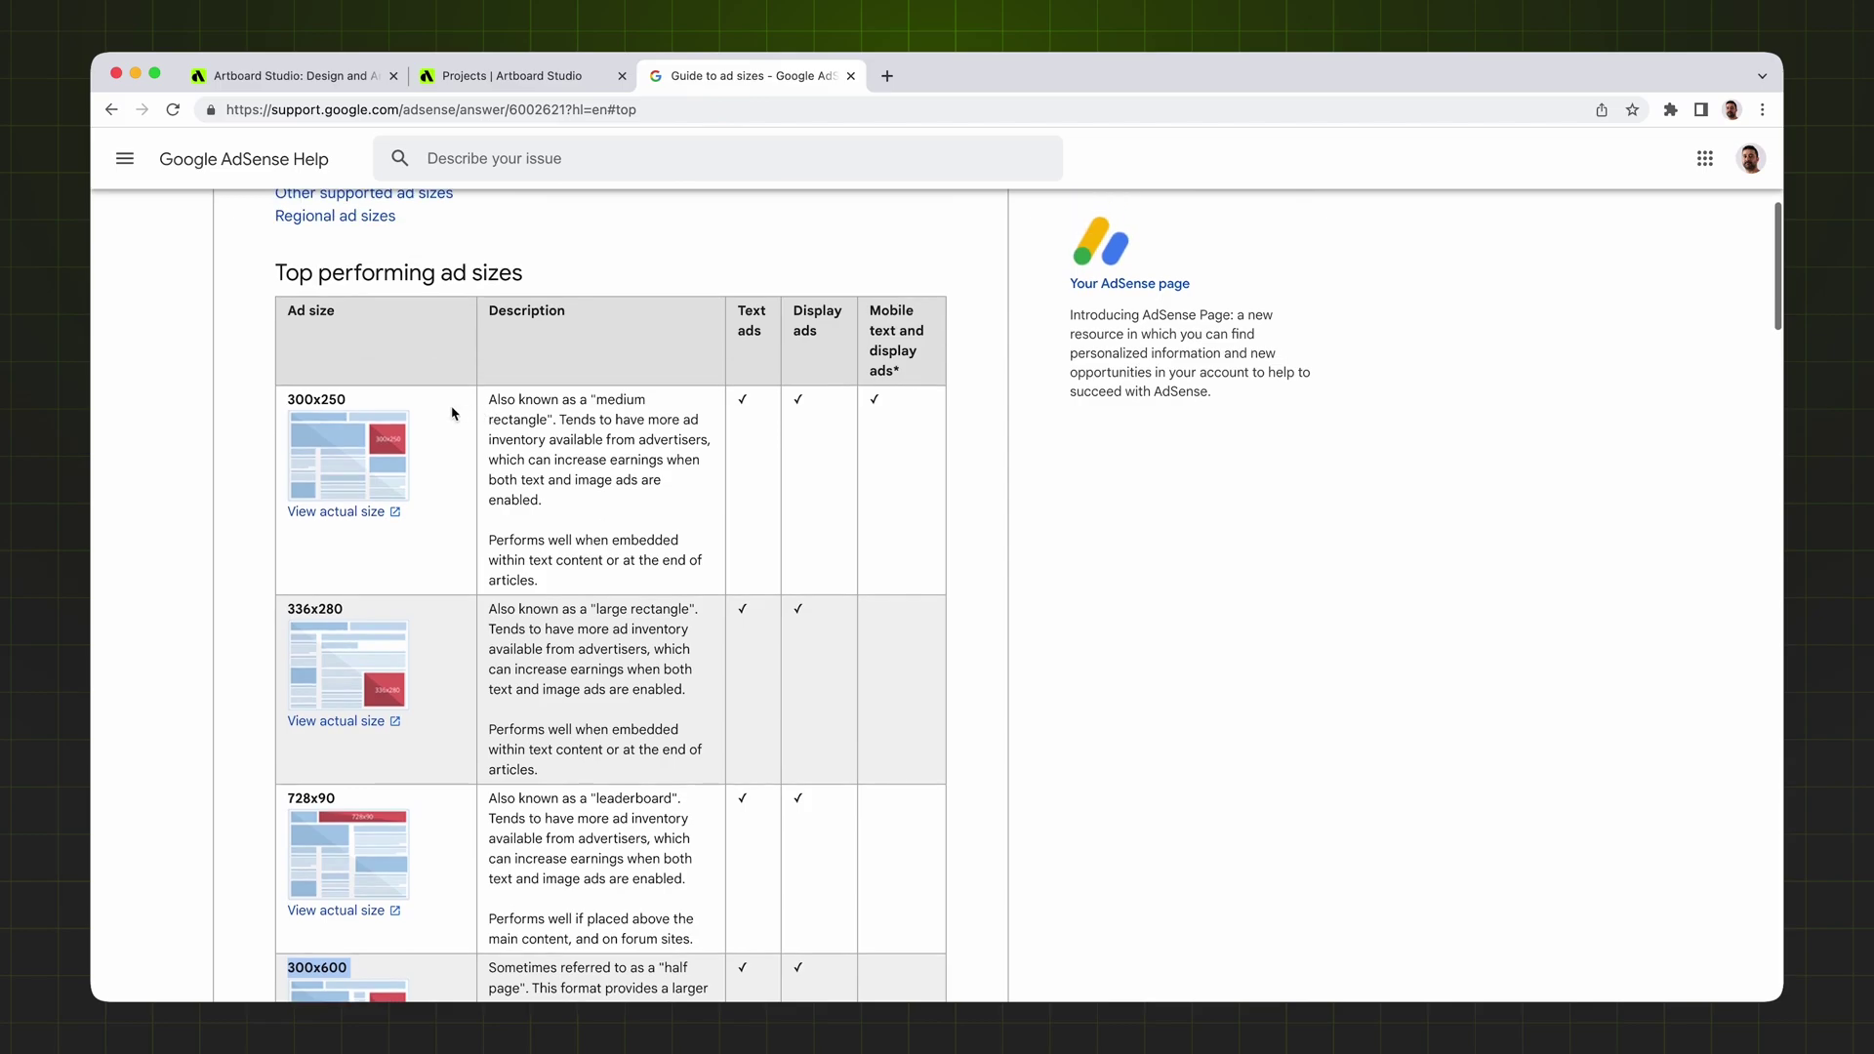
double_click(290, 399)
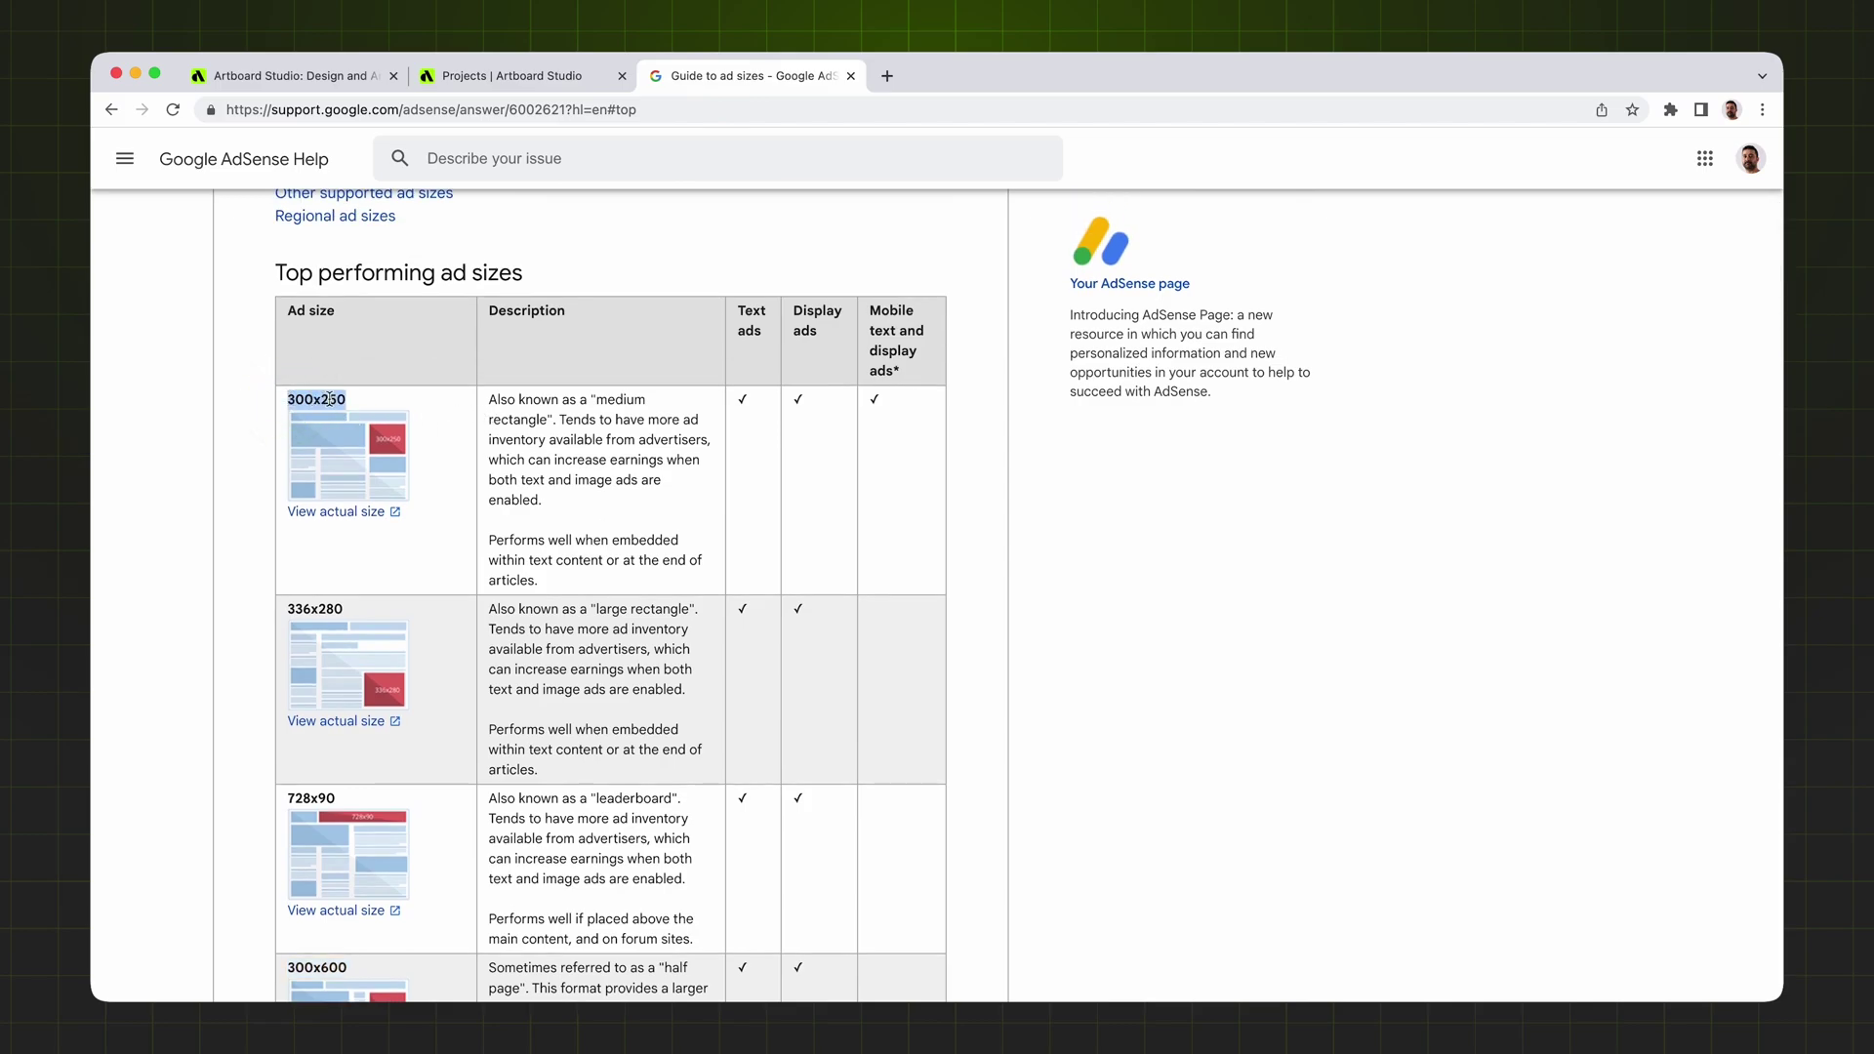
- Return to Artboard Studio and duplicate the 300 × 600 px Google Display artboard
left_click(493, 86)
left_click(1134, 349)
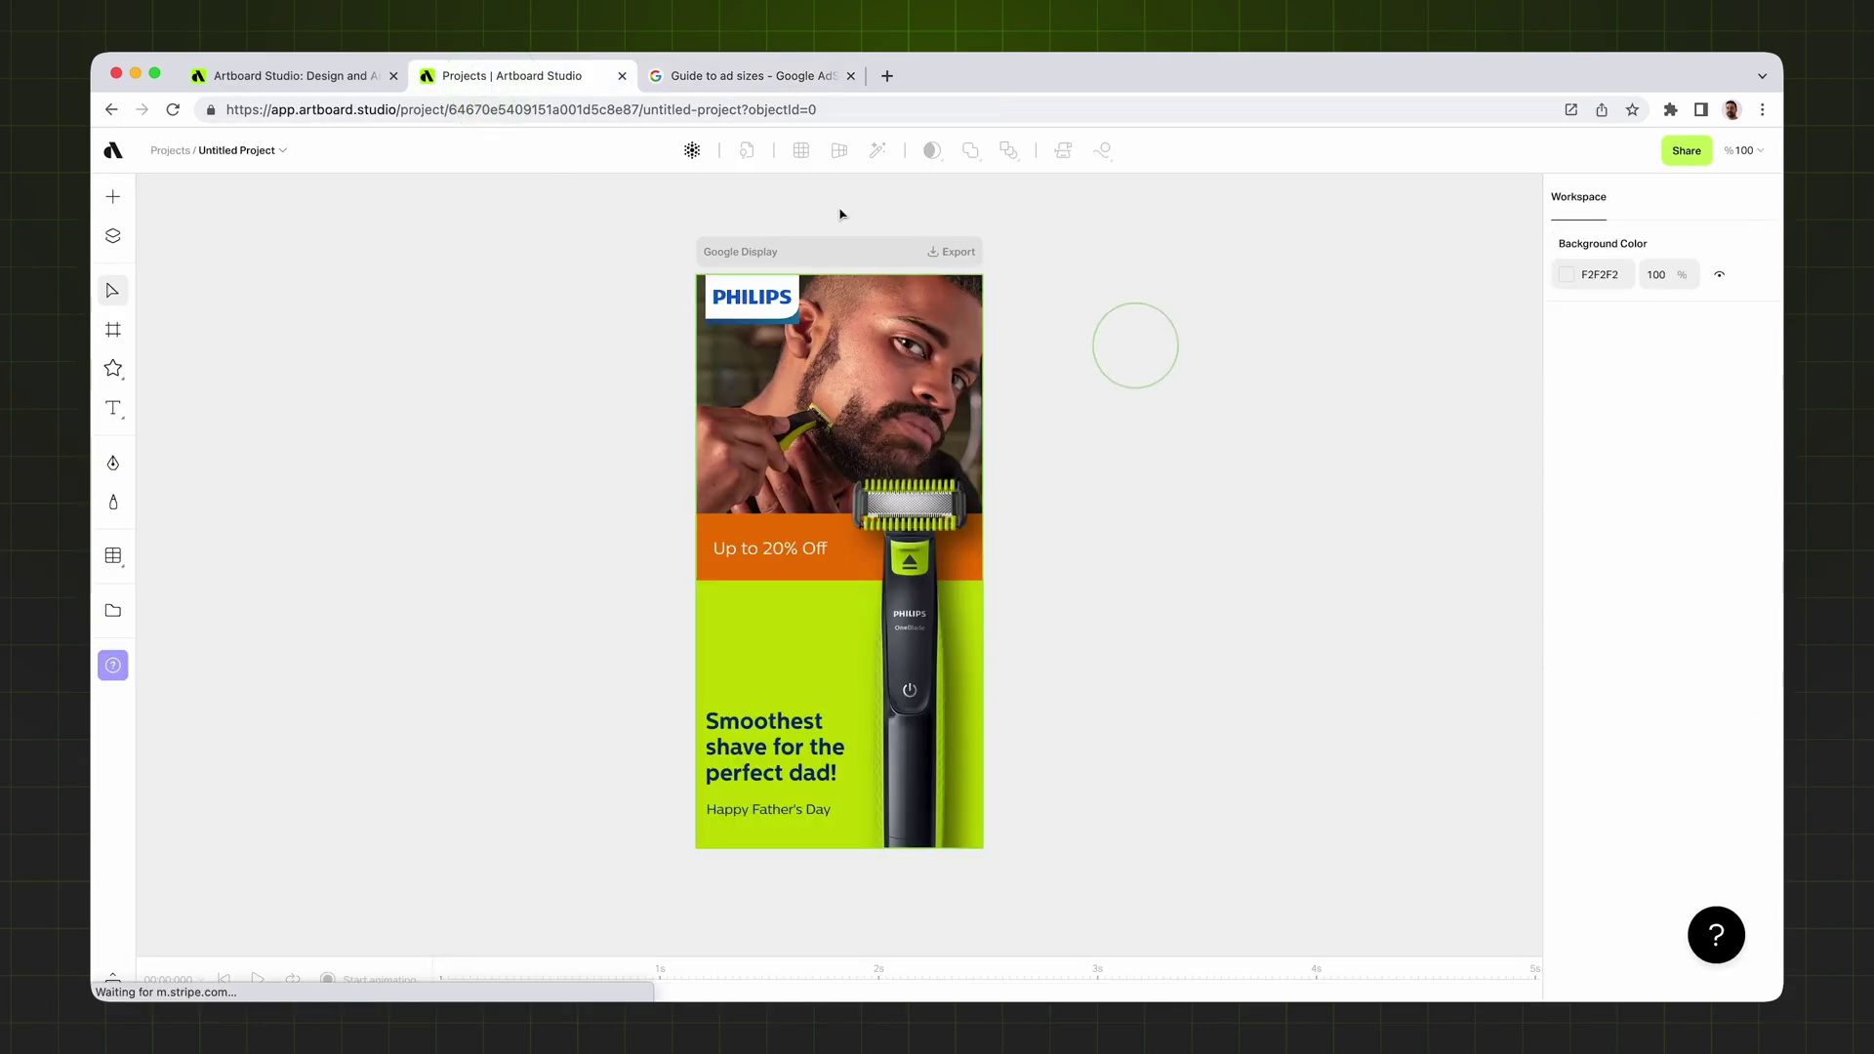
left_click(830, 247)
key("super")
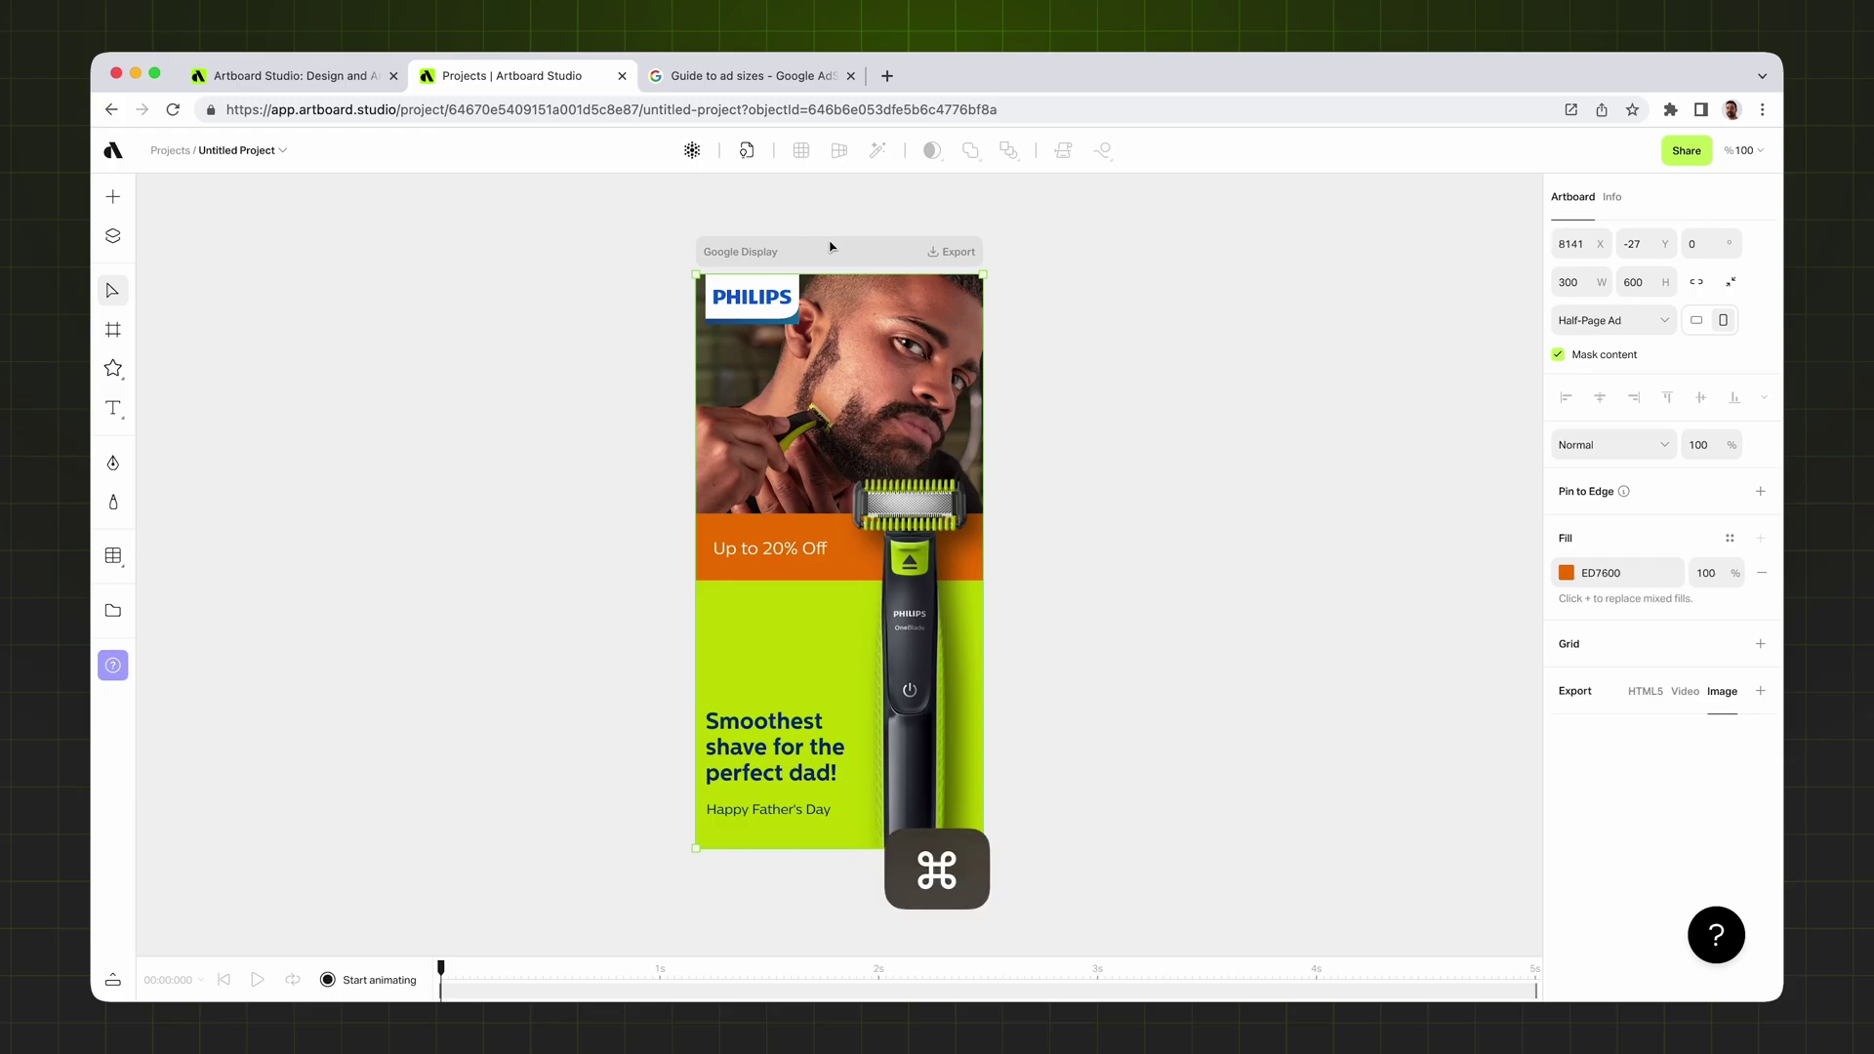
key("super+d")
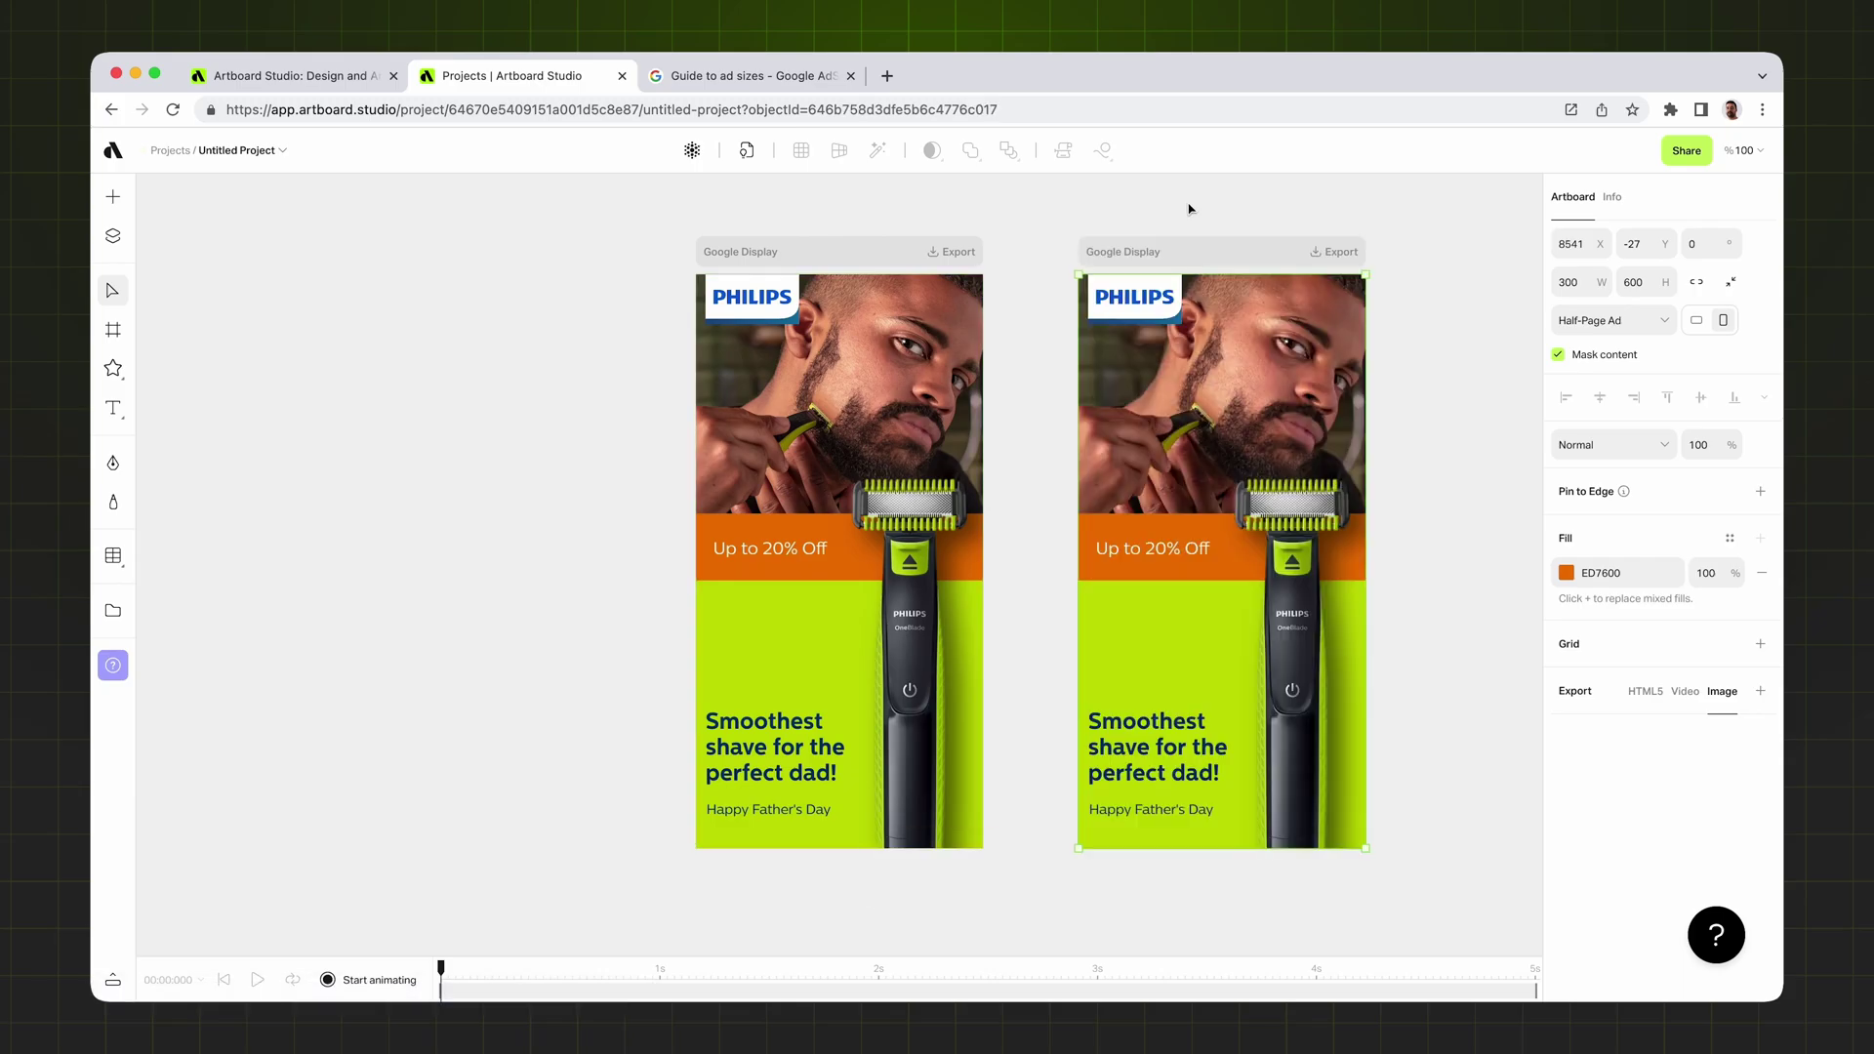
- Recheck the 300x250 size in the AdSense guide and try a height of 250 px on the duplicated artboard
left_click(683, 76)
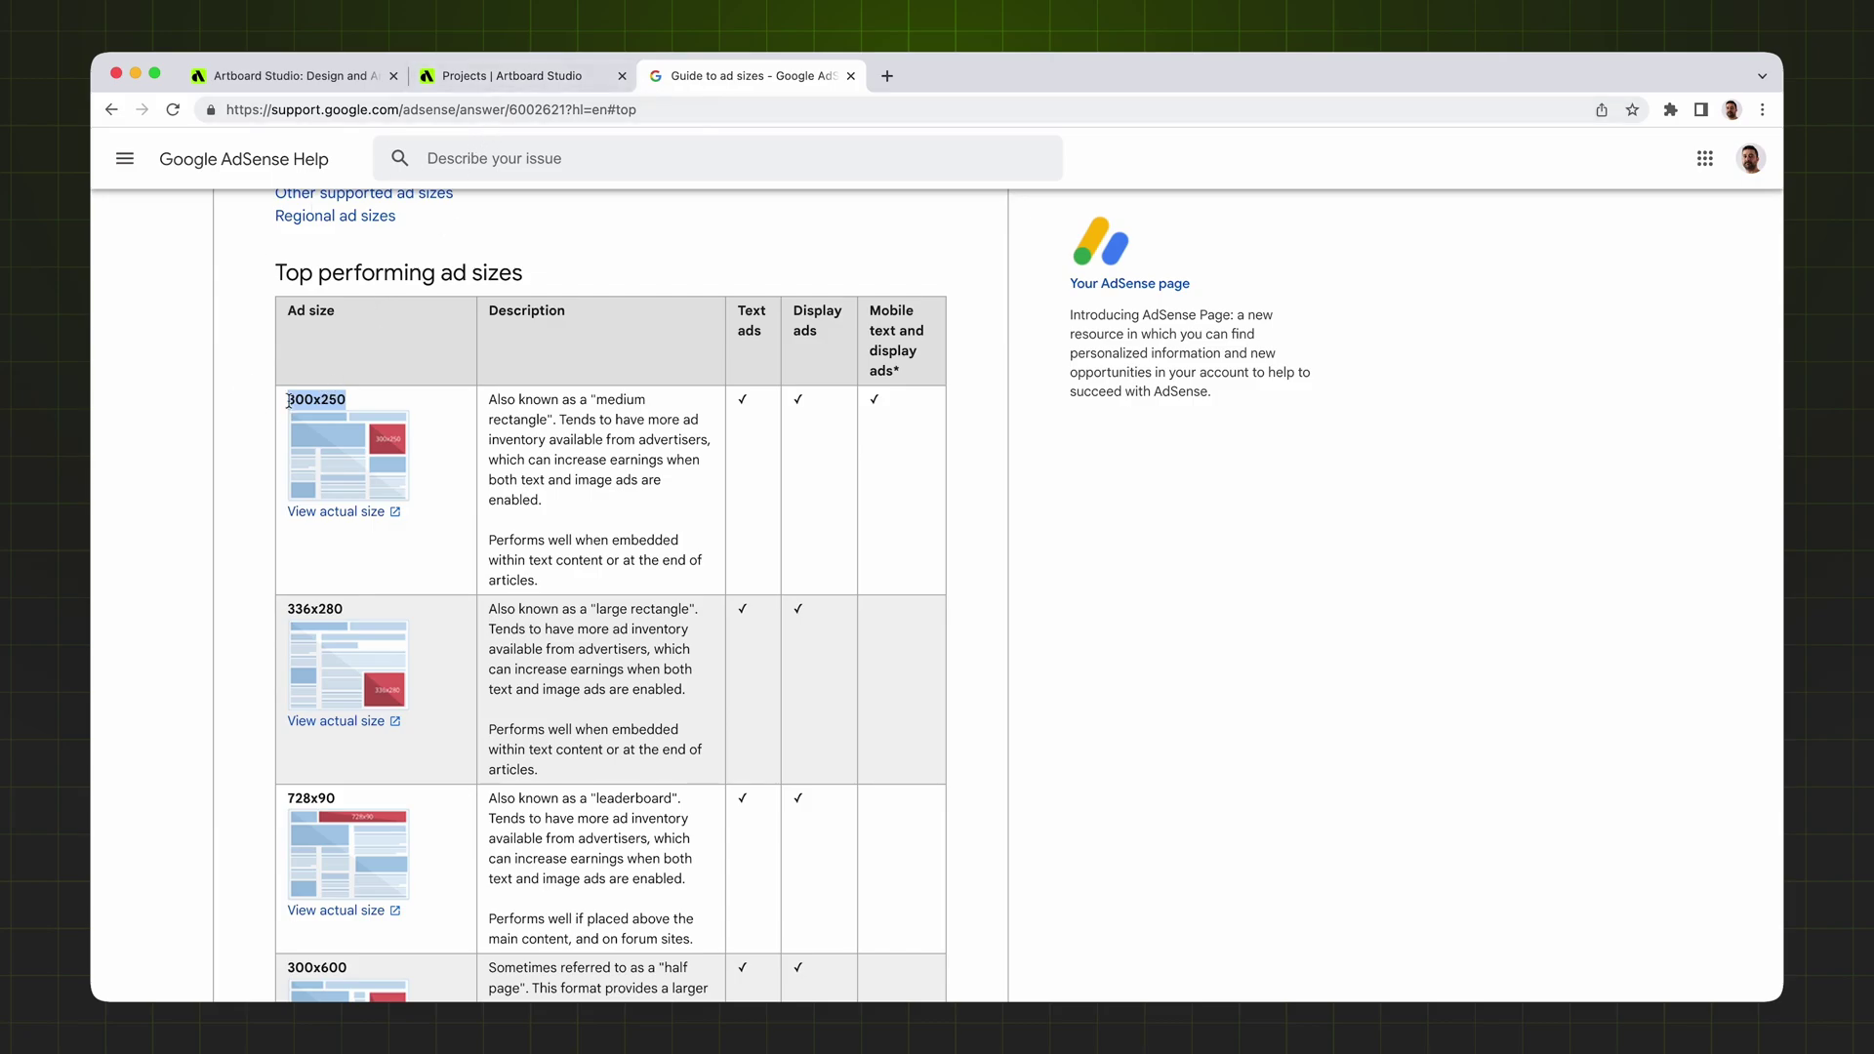
left_click(501, 85)
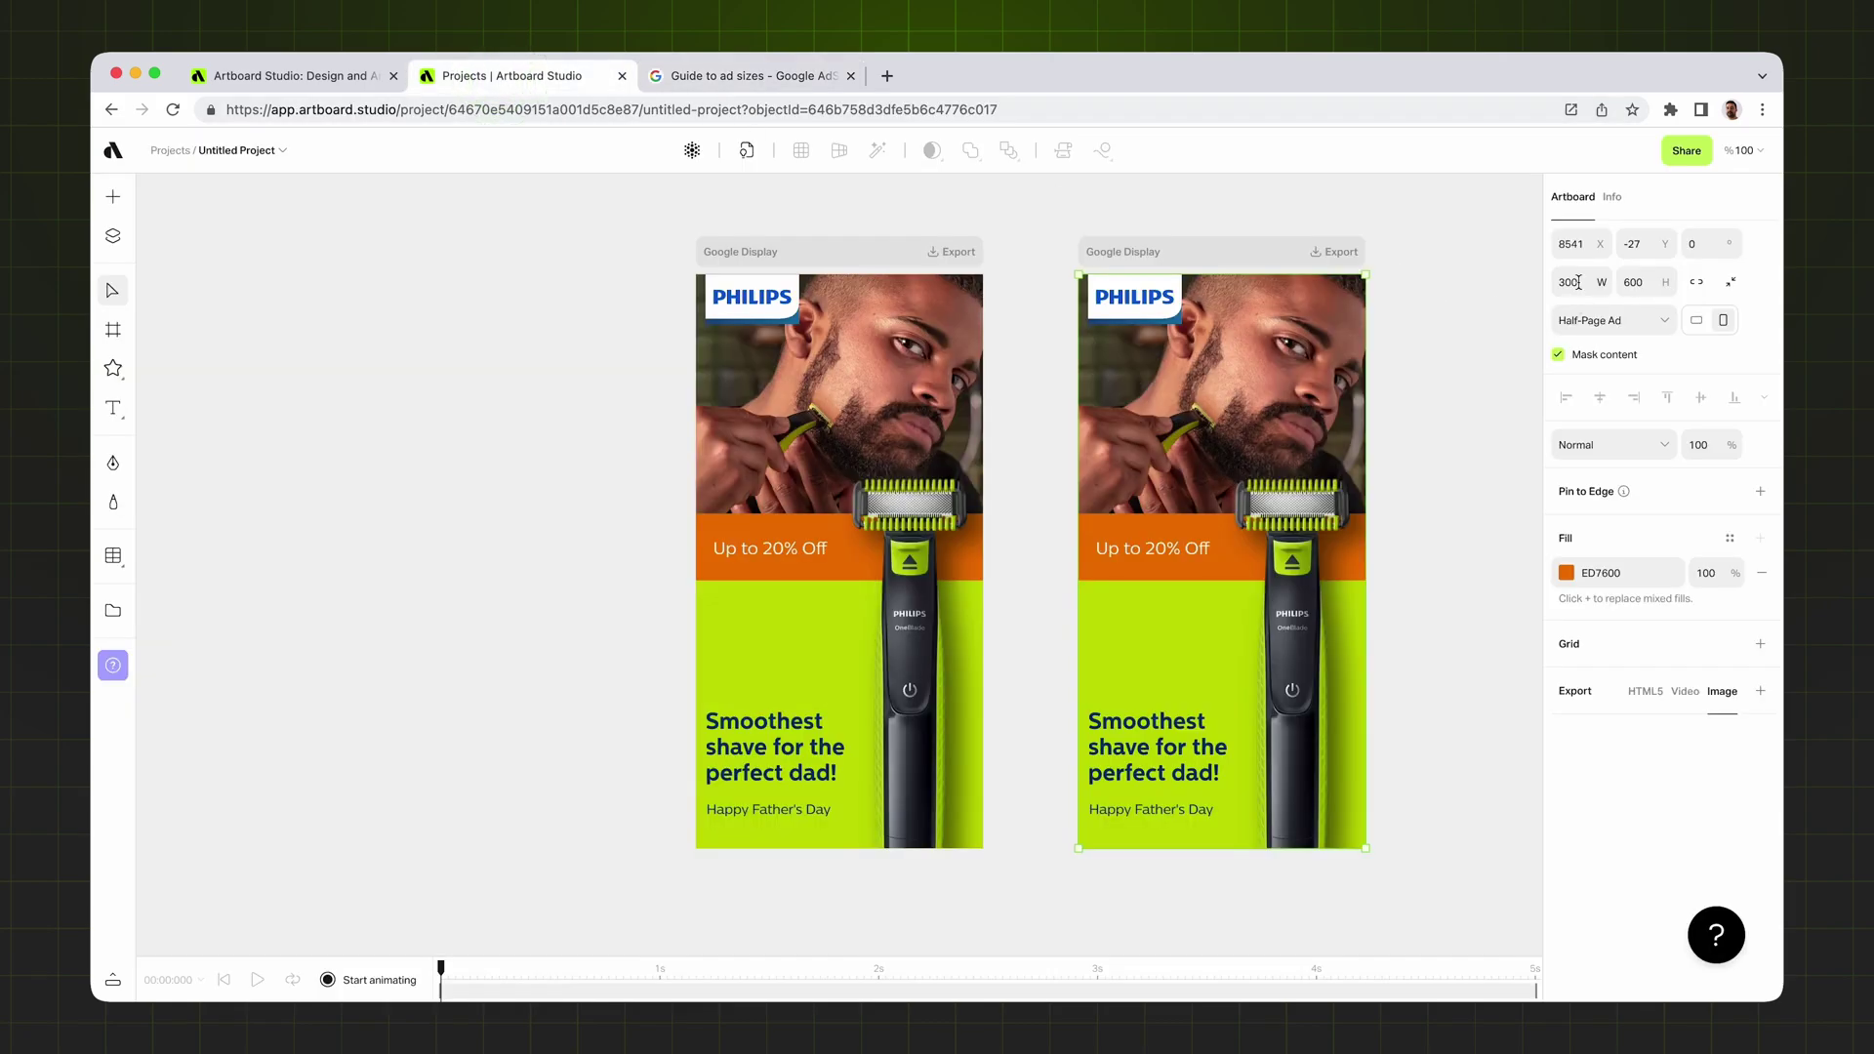
left_click(1644, 282)
type("250")
key("Return")
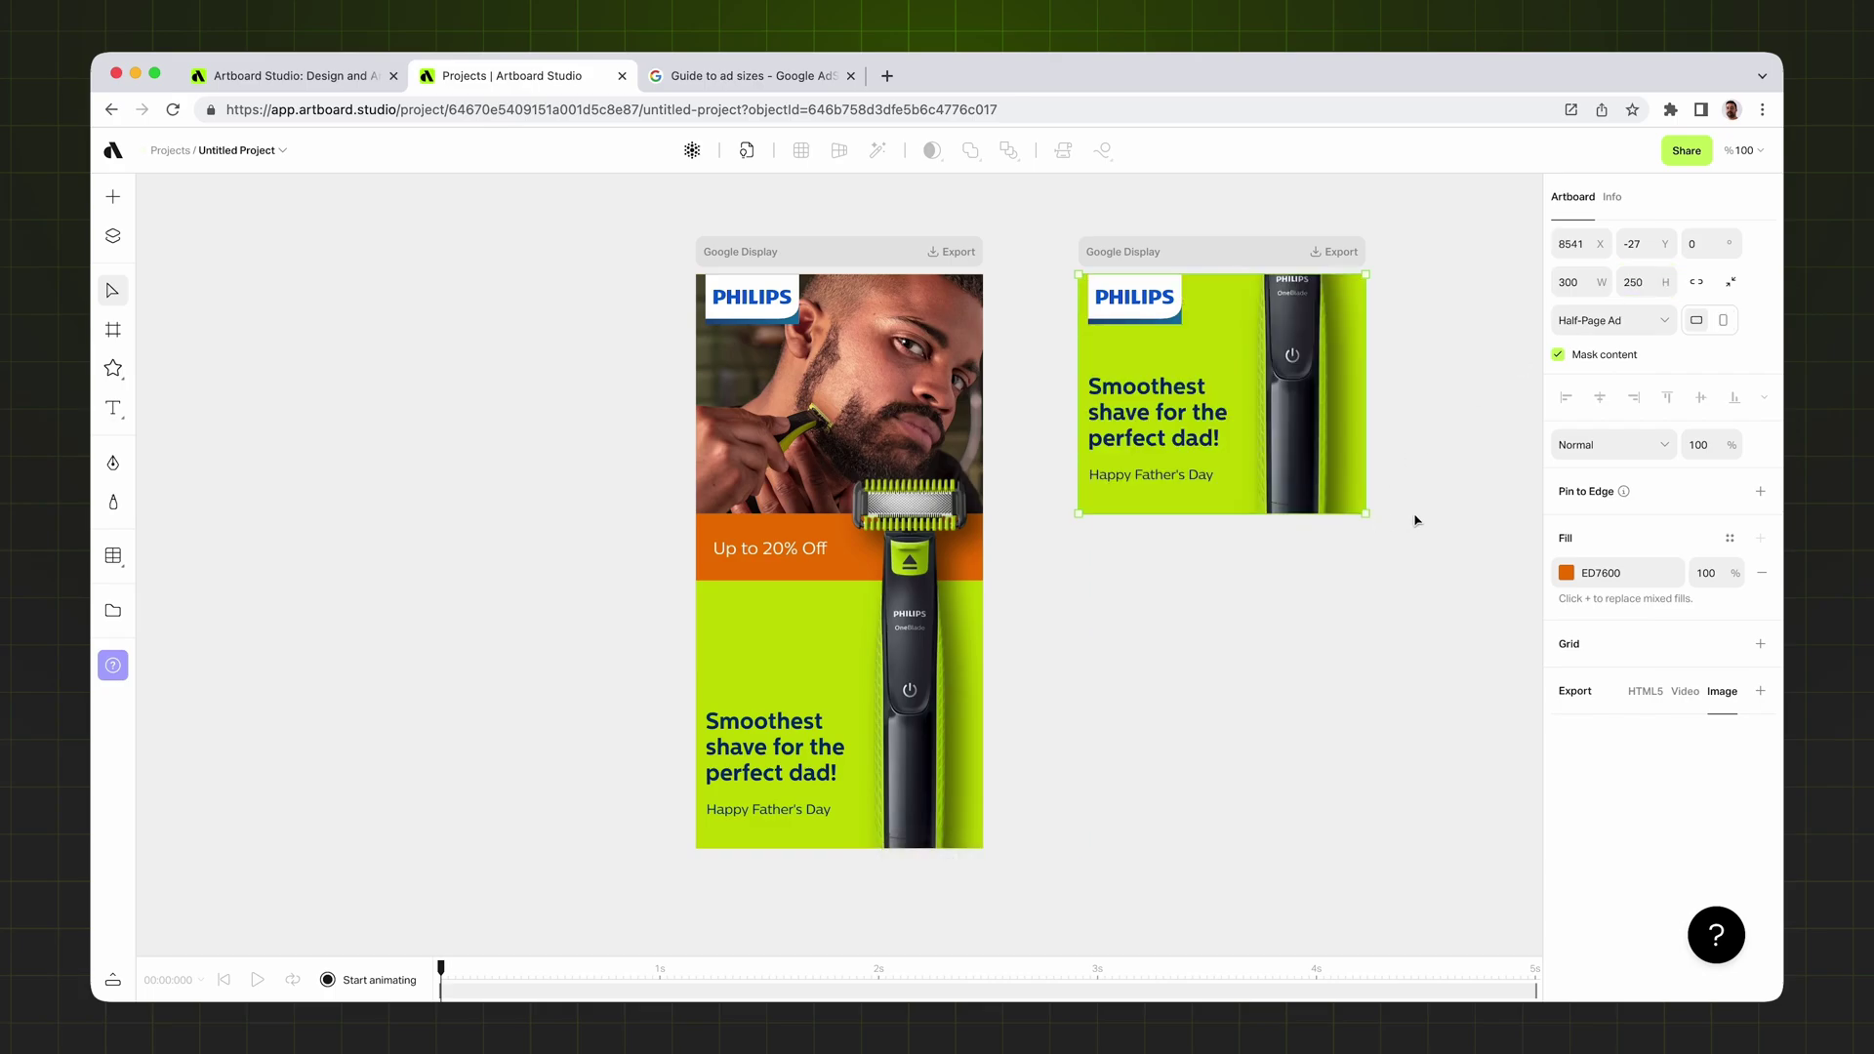
left_click(1460, 431)
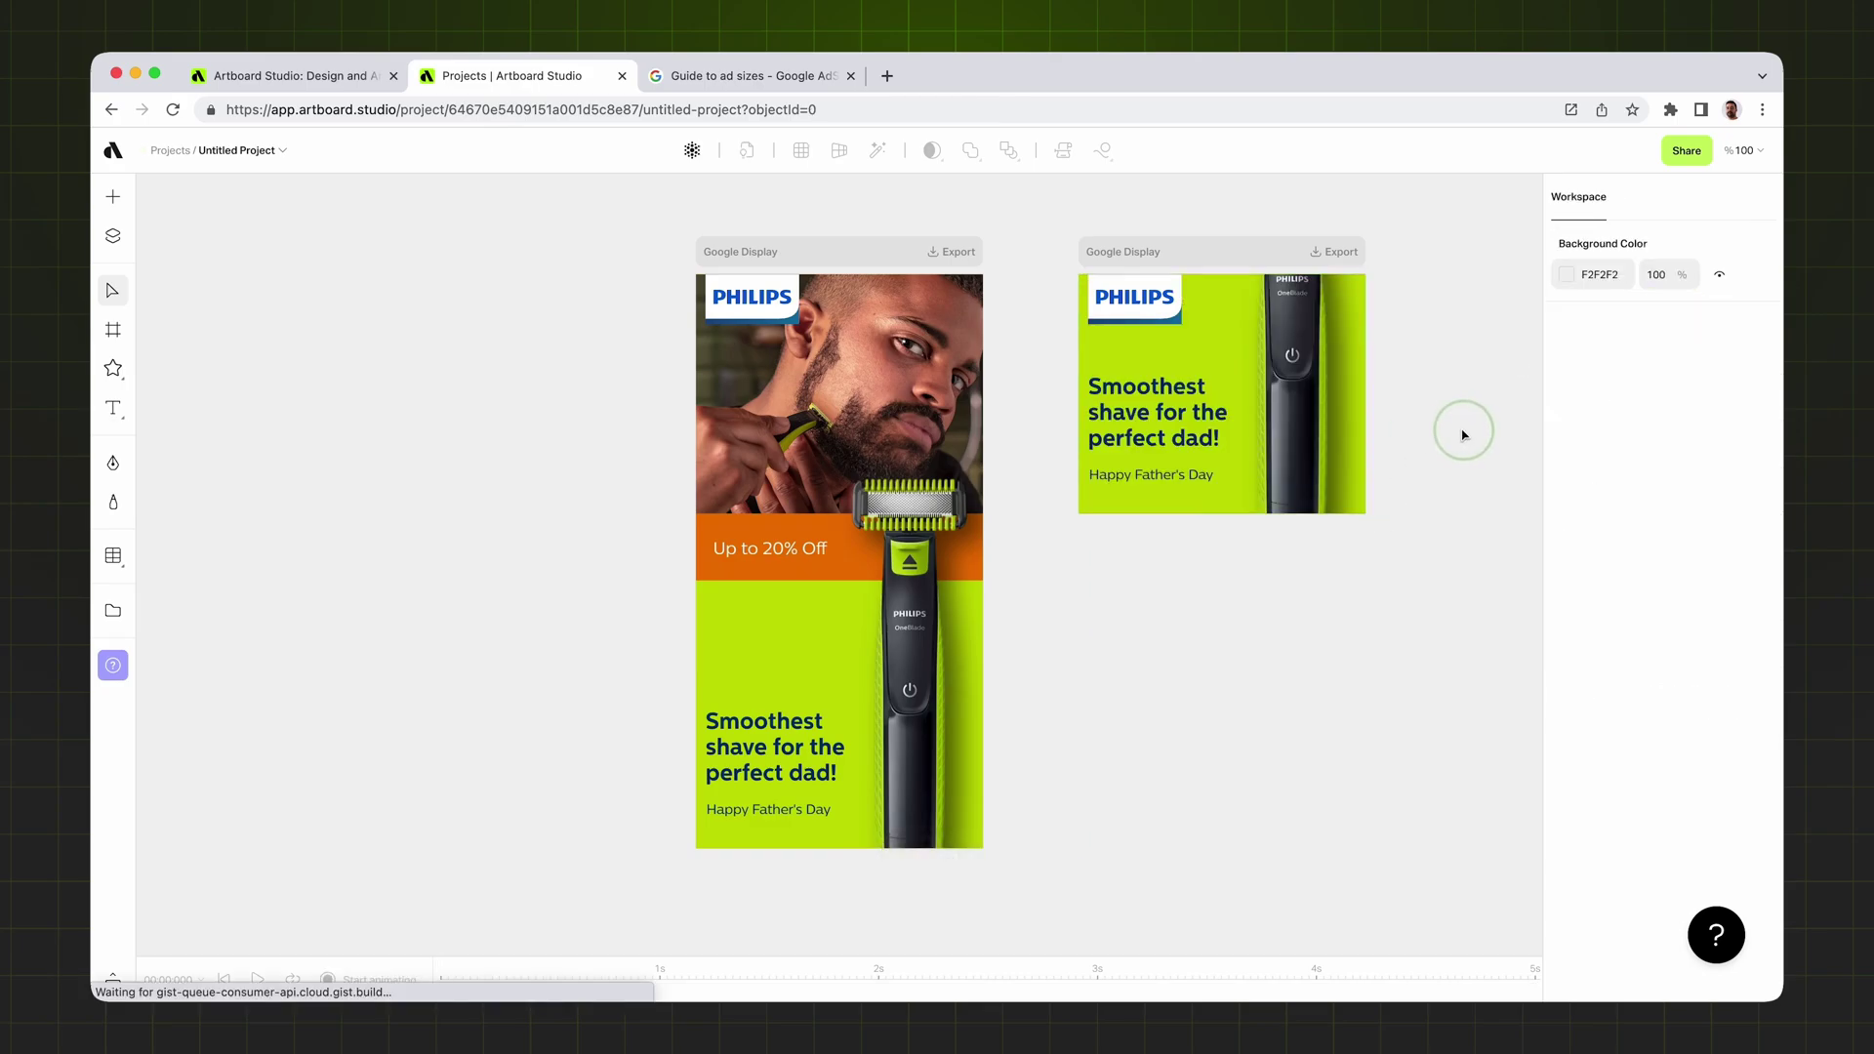
- Enlarge the duplicate to about 503 px high to examine the shaver's vertical pinning, and restore the artboard's height to 600 px
left_click(1308, 420)
left_click(1172, 256)
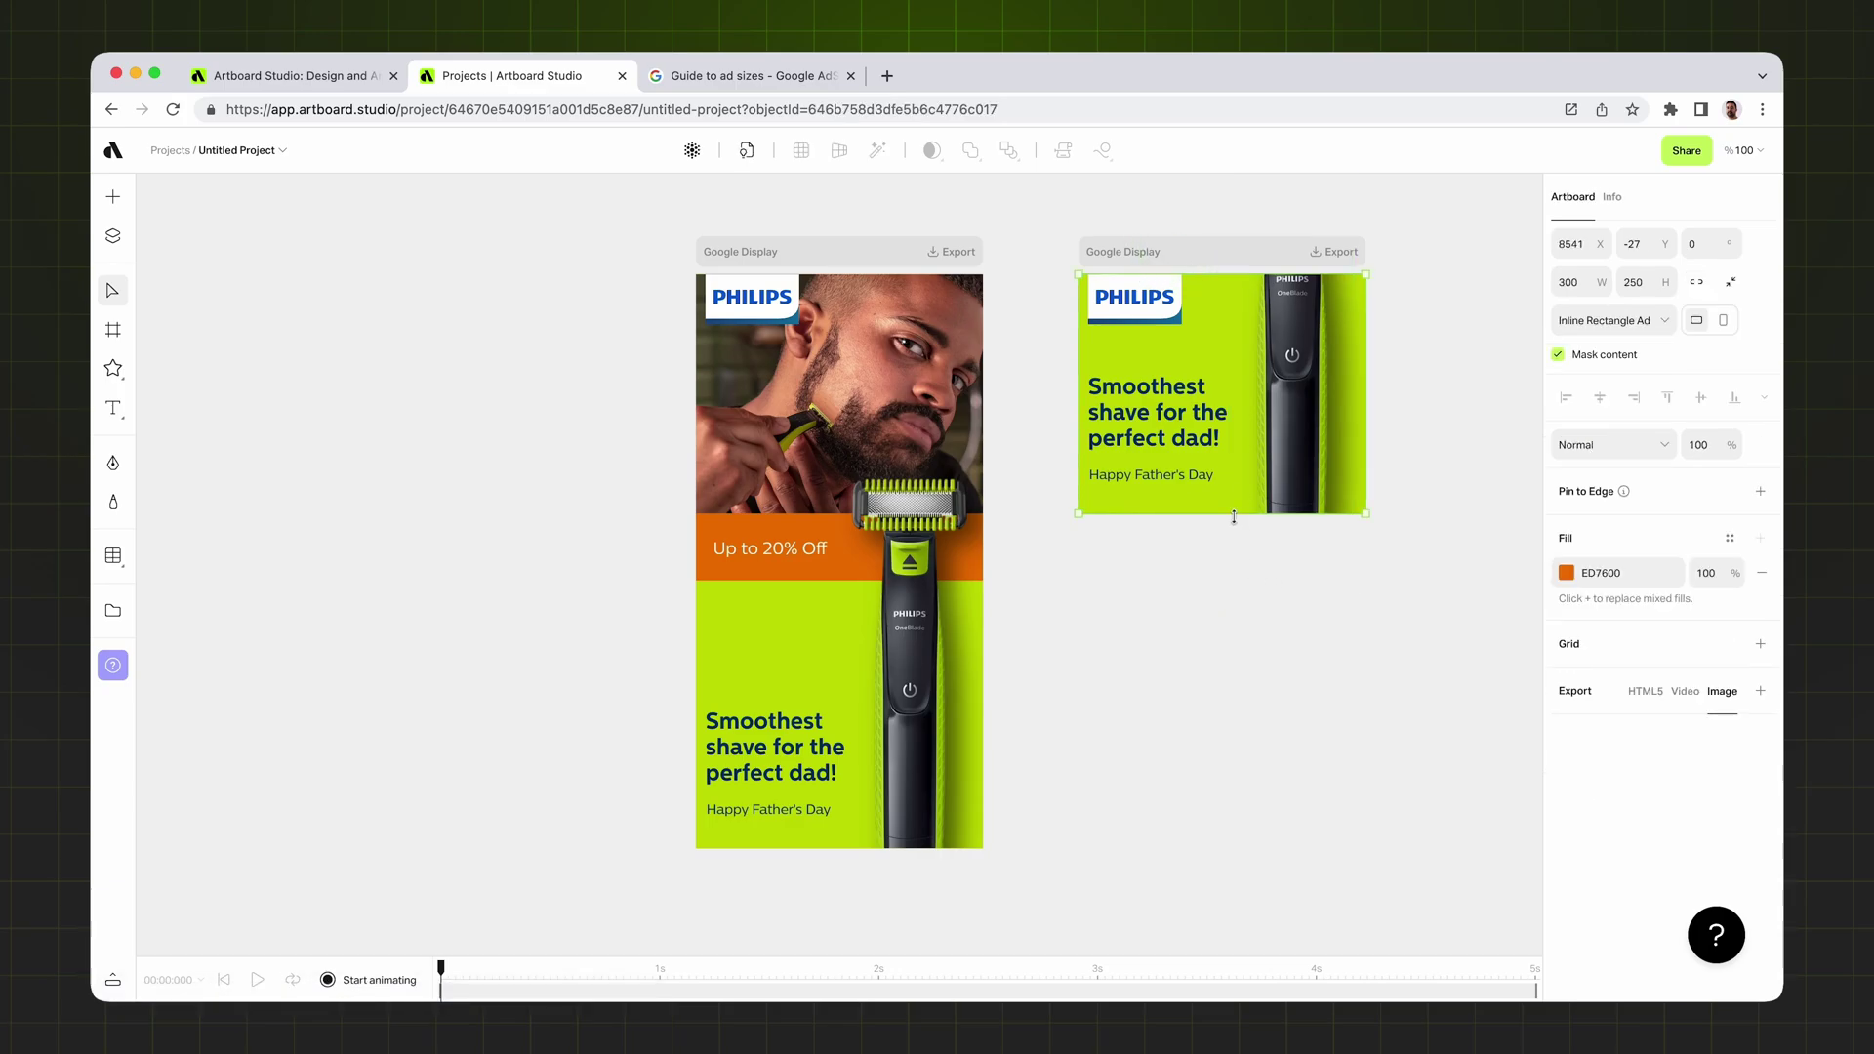
left_click_drag(1234, 514, 1237, 755)
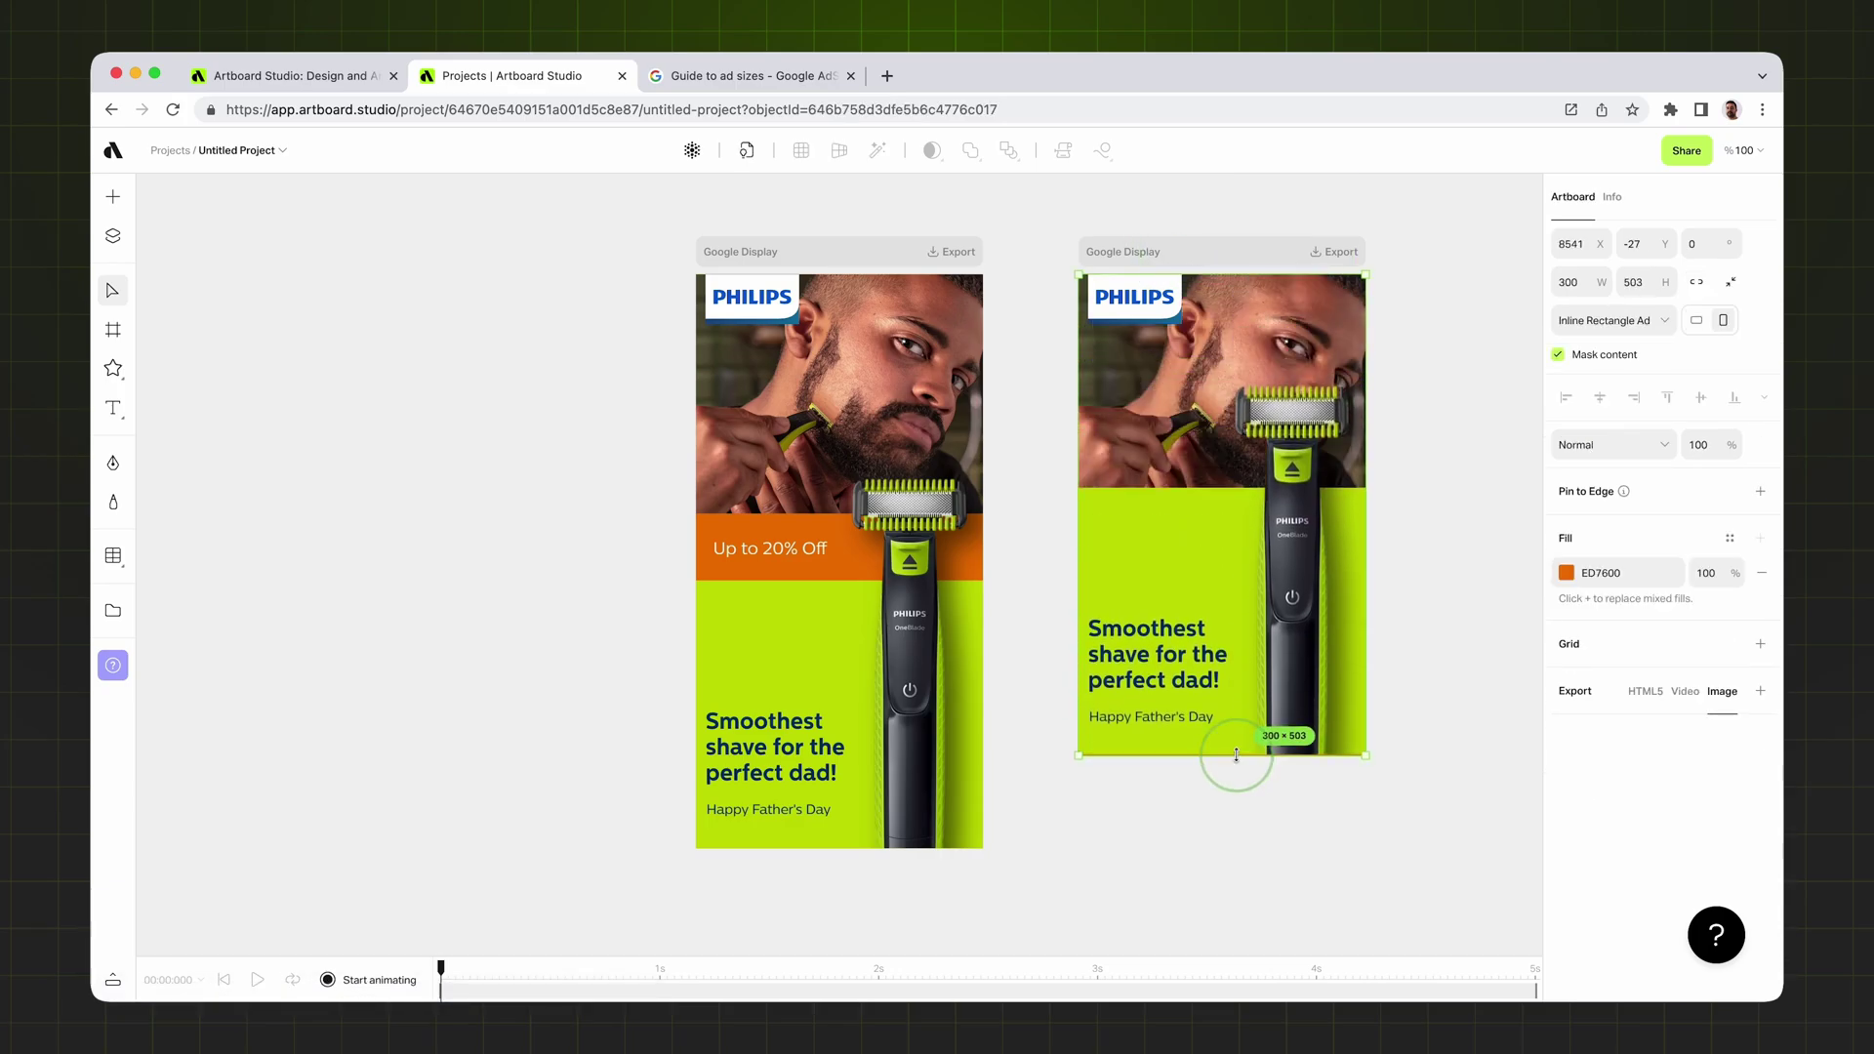
left_click(1405, 642)
left_click(1289, 800)
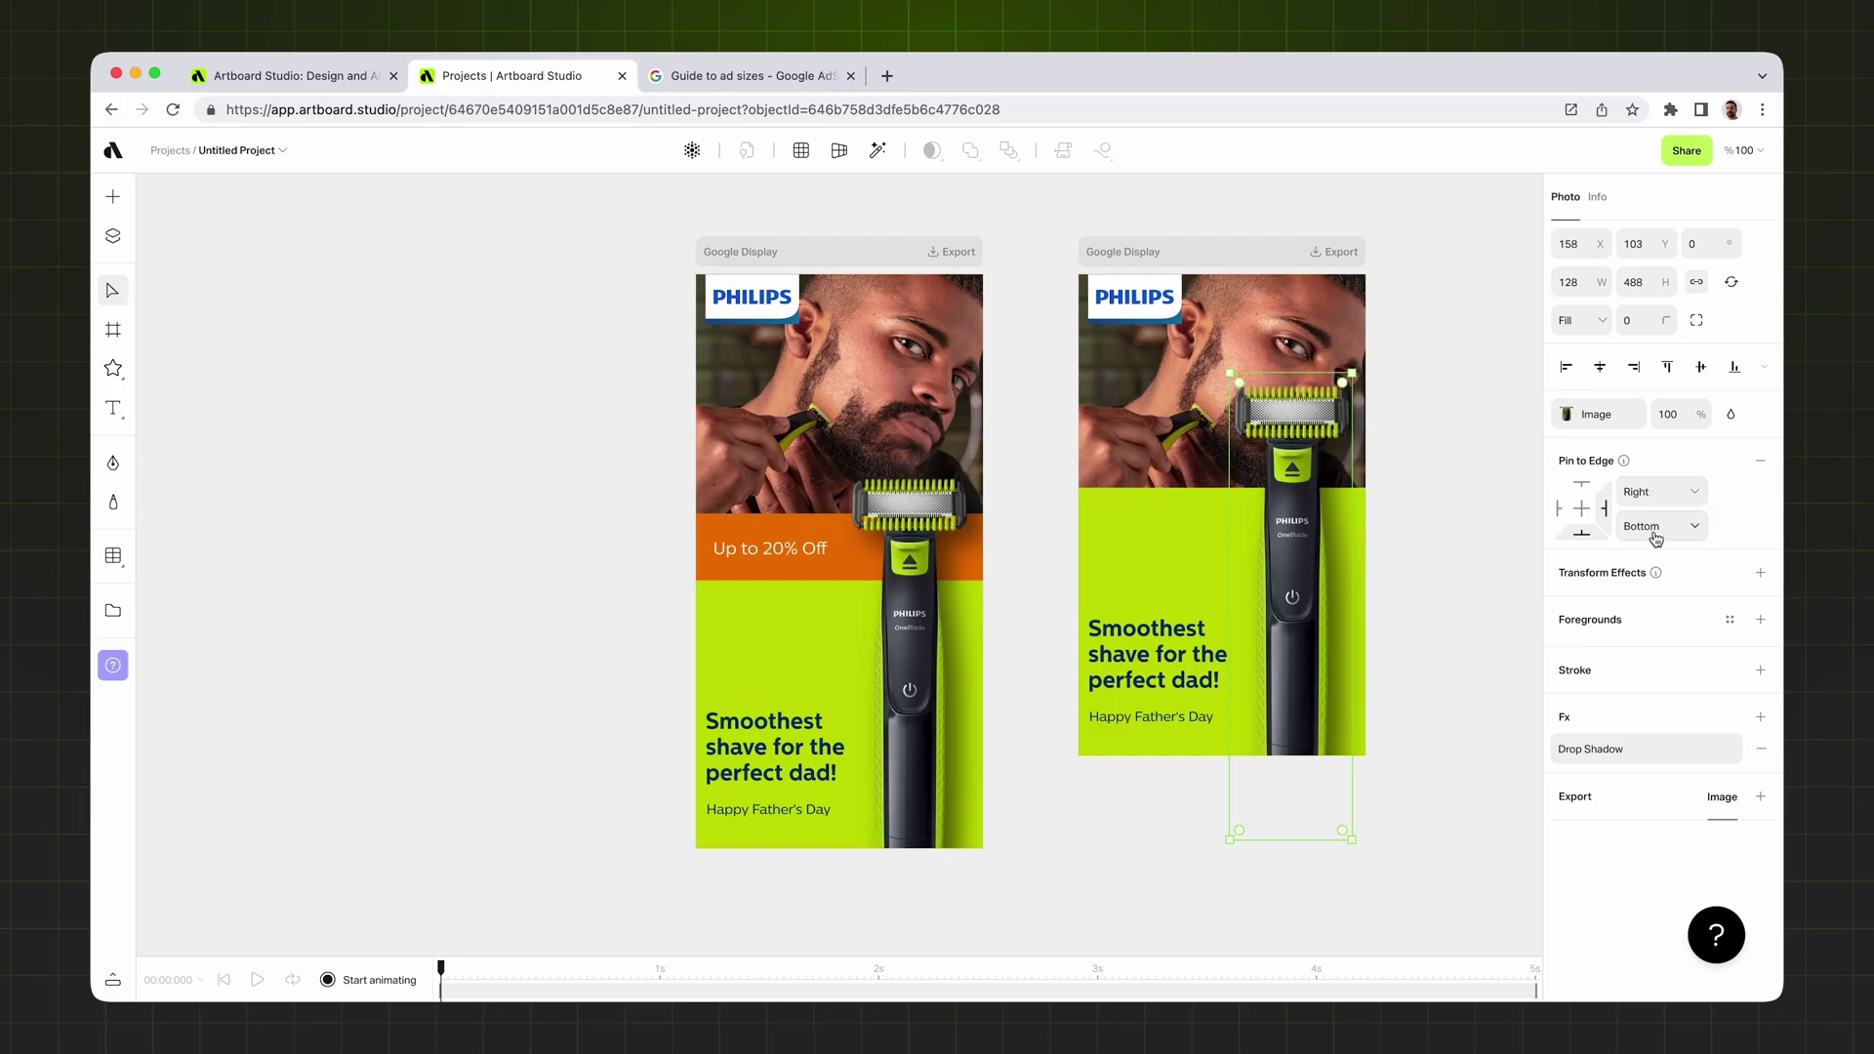
left_click(1654, 529)
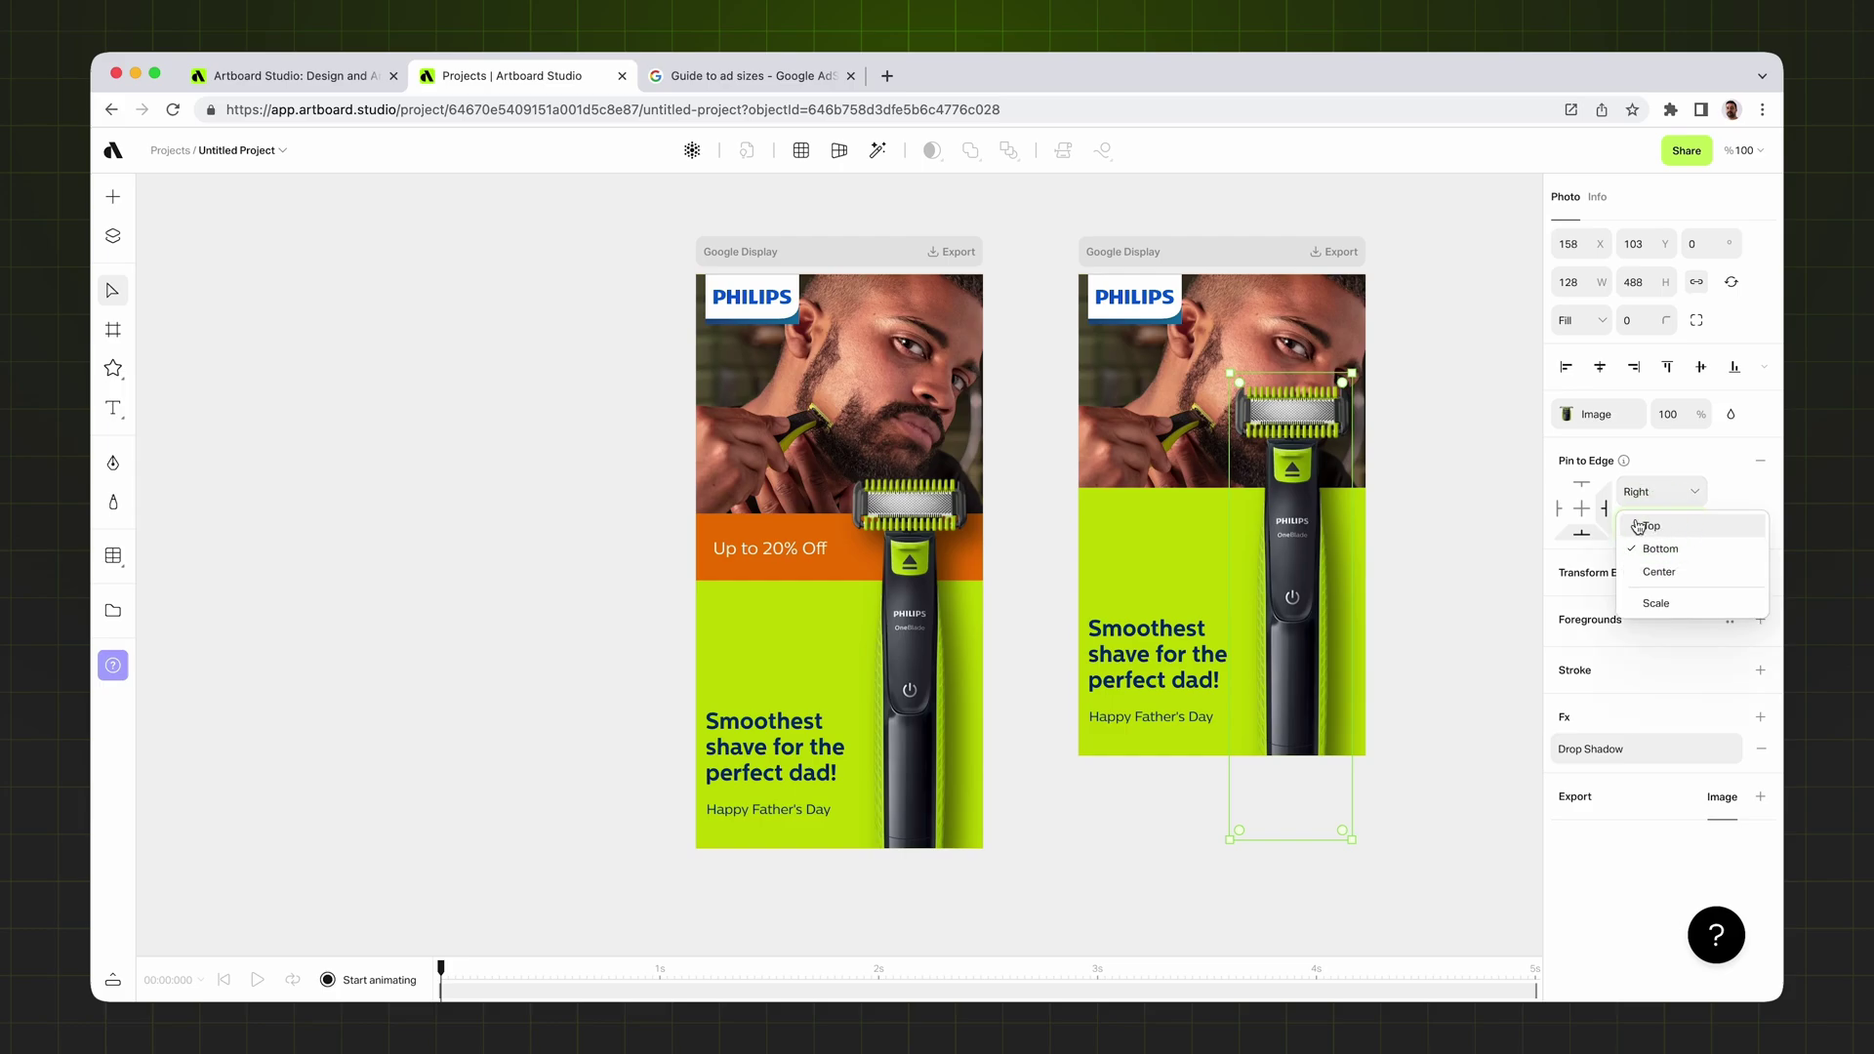
left_click(1654, 528)
left_click(1215, 239)
left_click(1216, 249)
left_click(1648, 283)
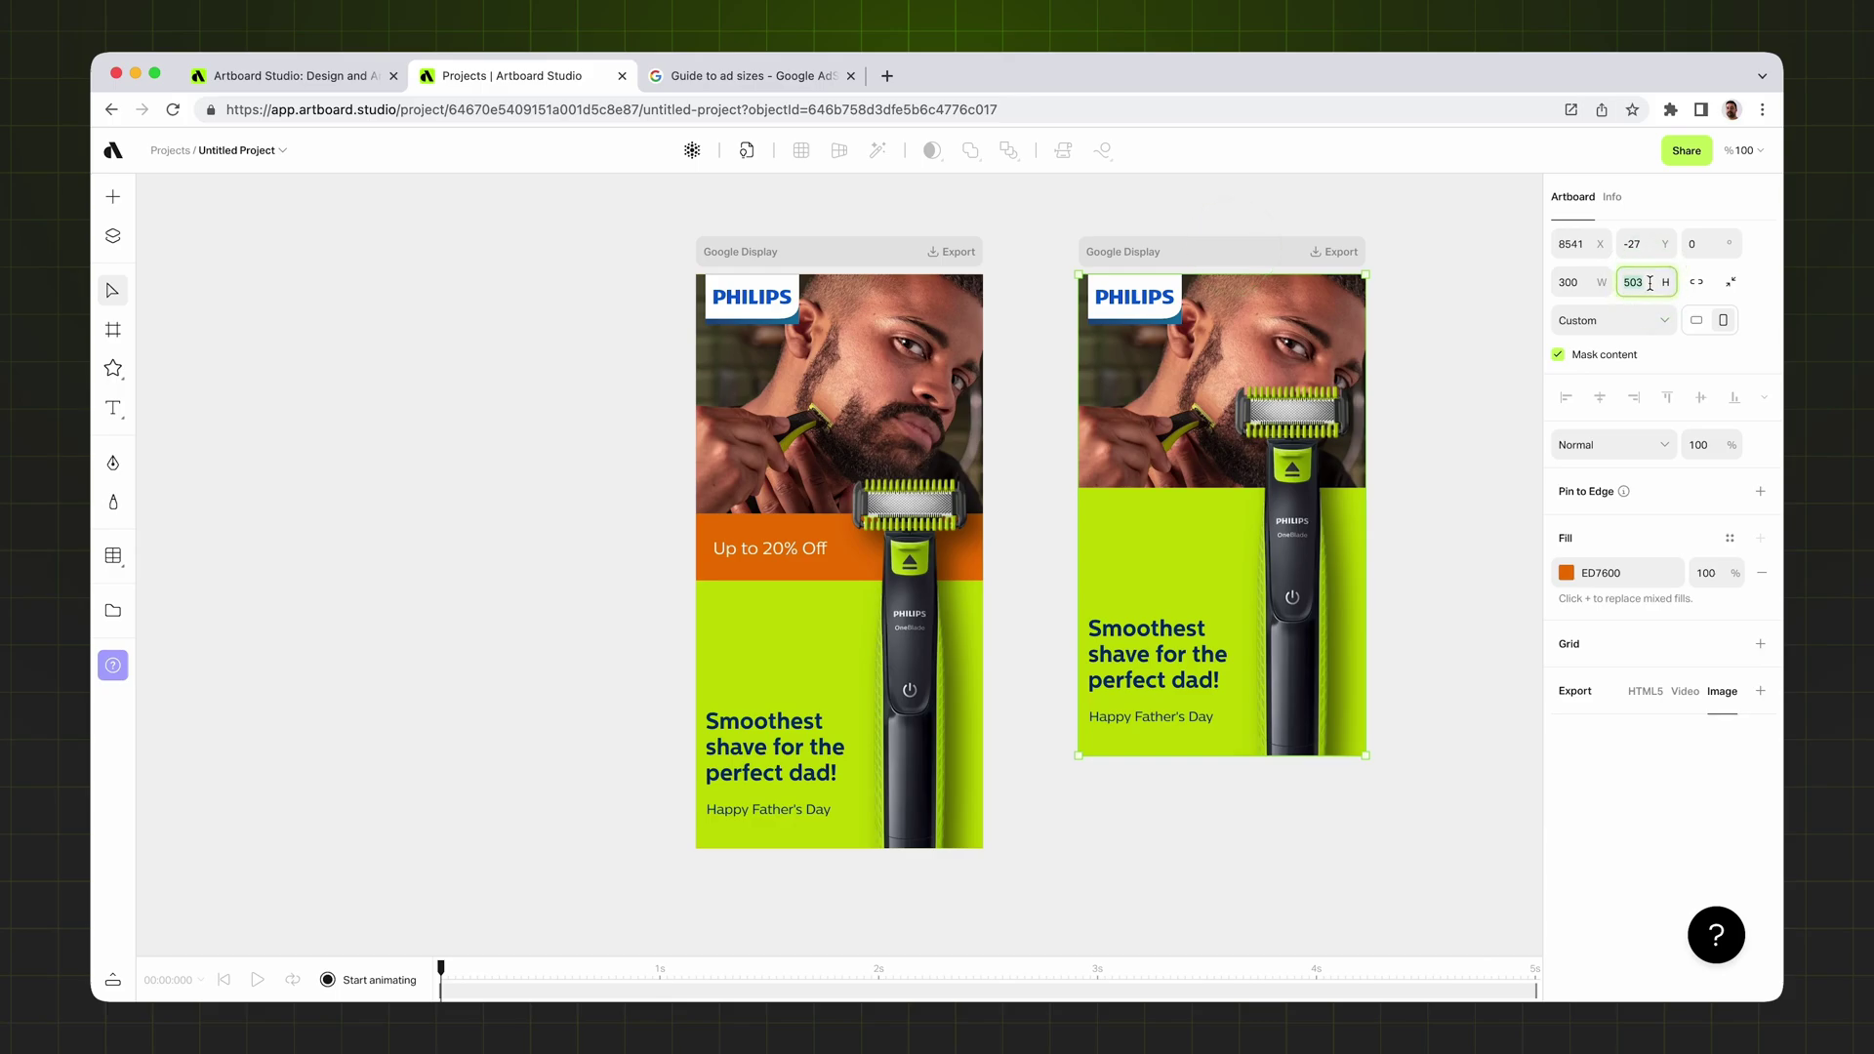
type("600")
key("Return")
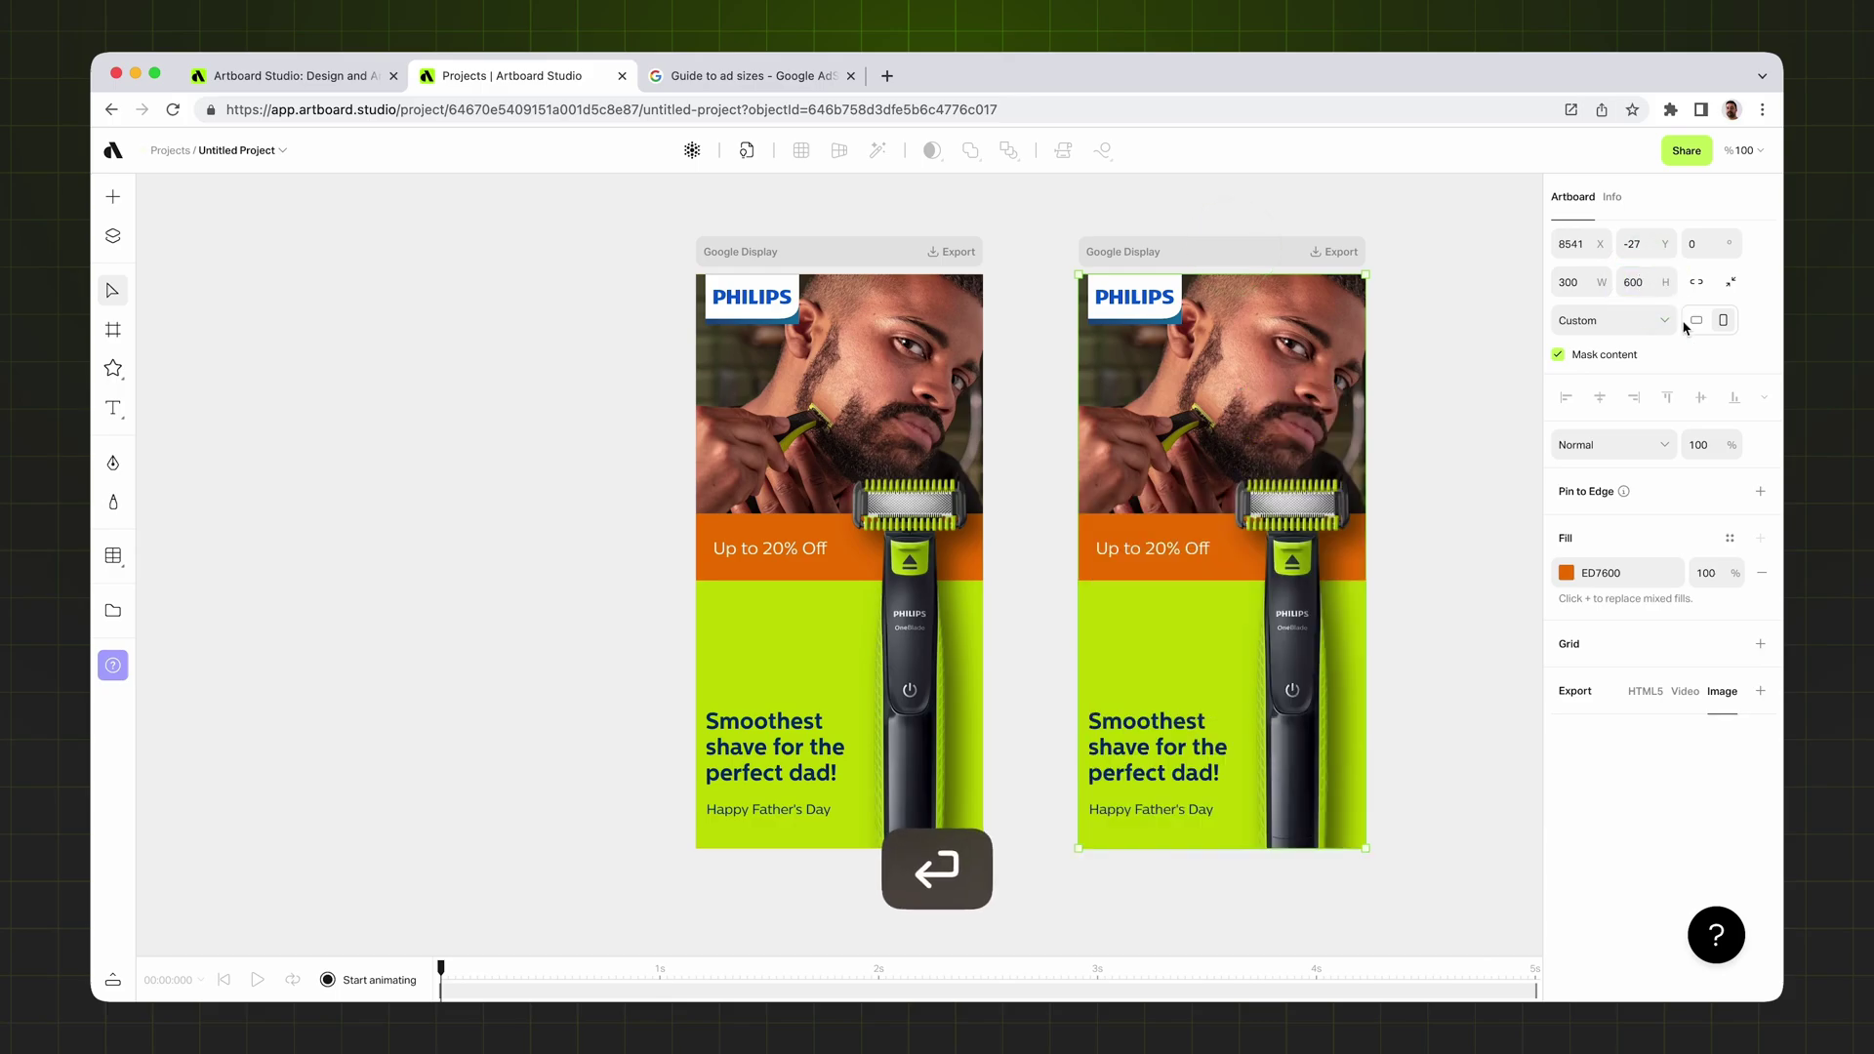
- Pin the shaver image in the duplicated artboard to Center vertically
left_click(1293, 546)
left_click(1660, 525)
left_click(1660, 522)
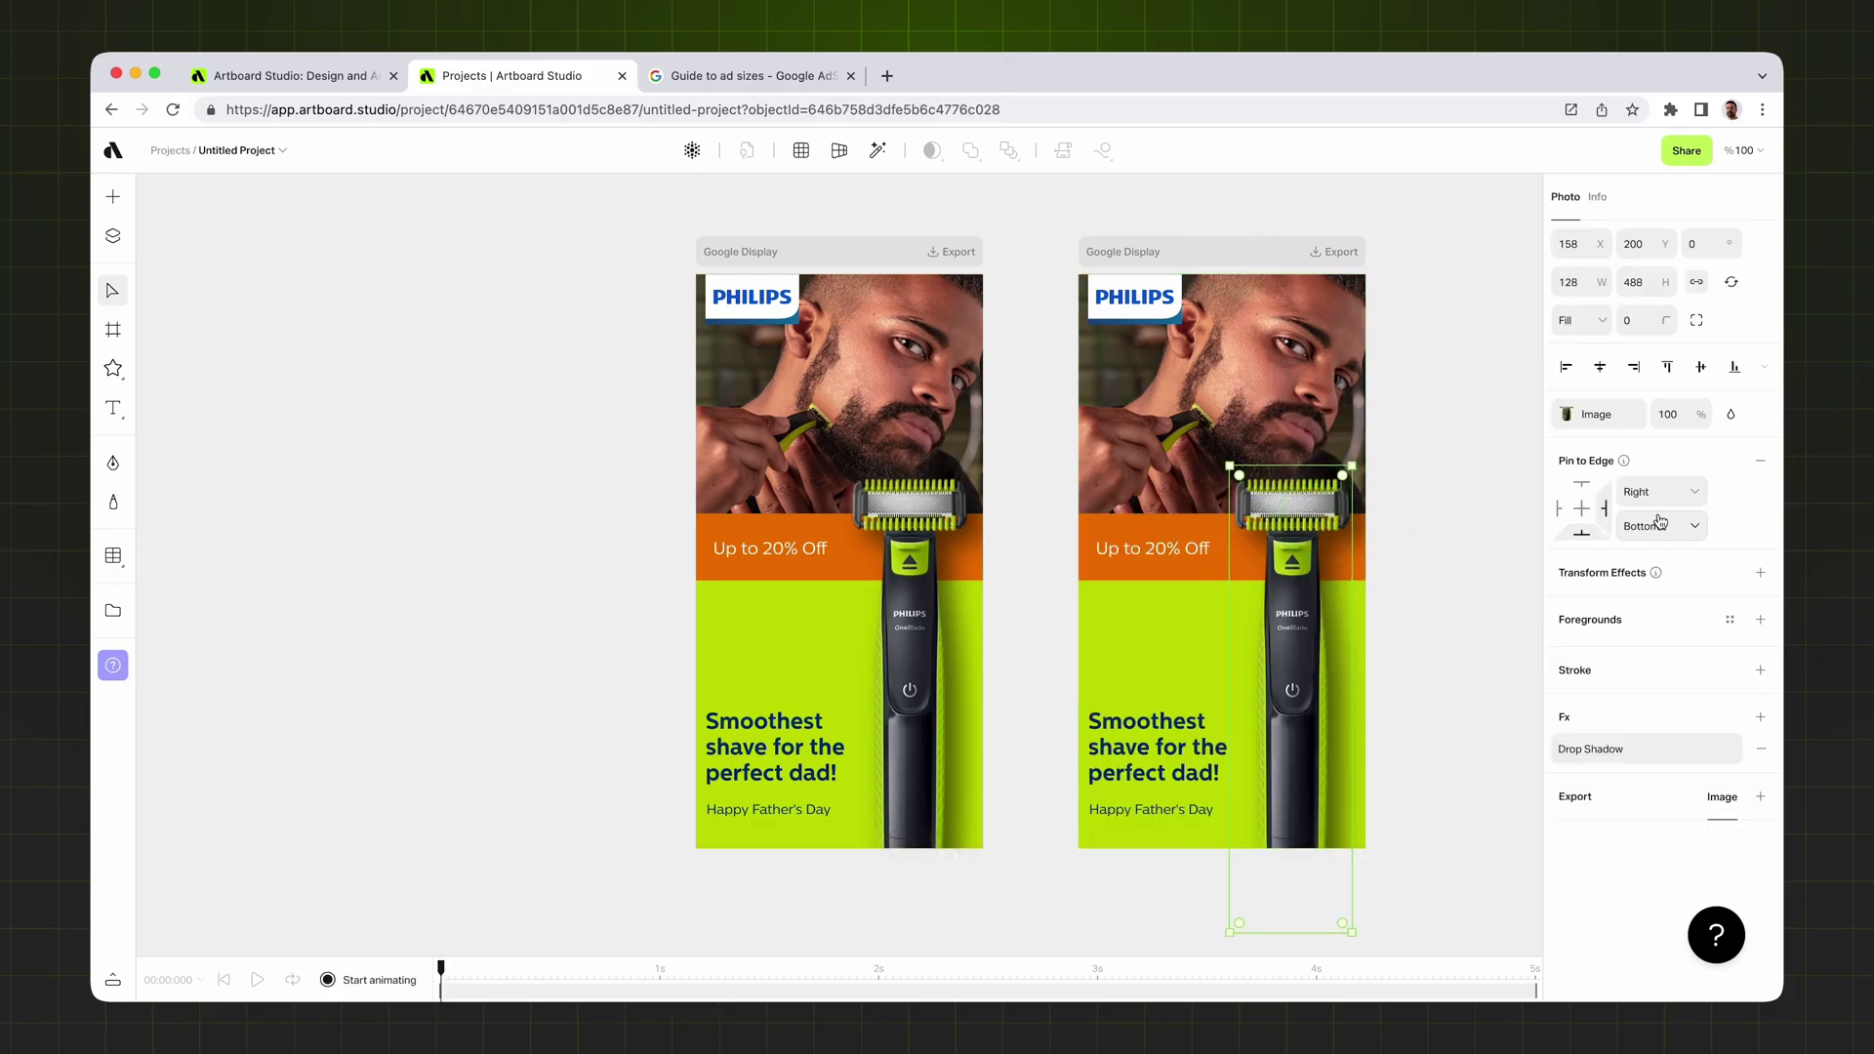
left_click(1659, 526)
left_click(1664, 572)
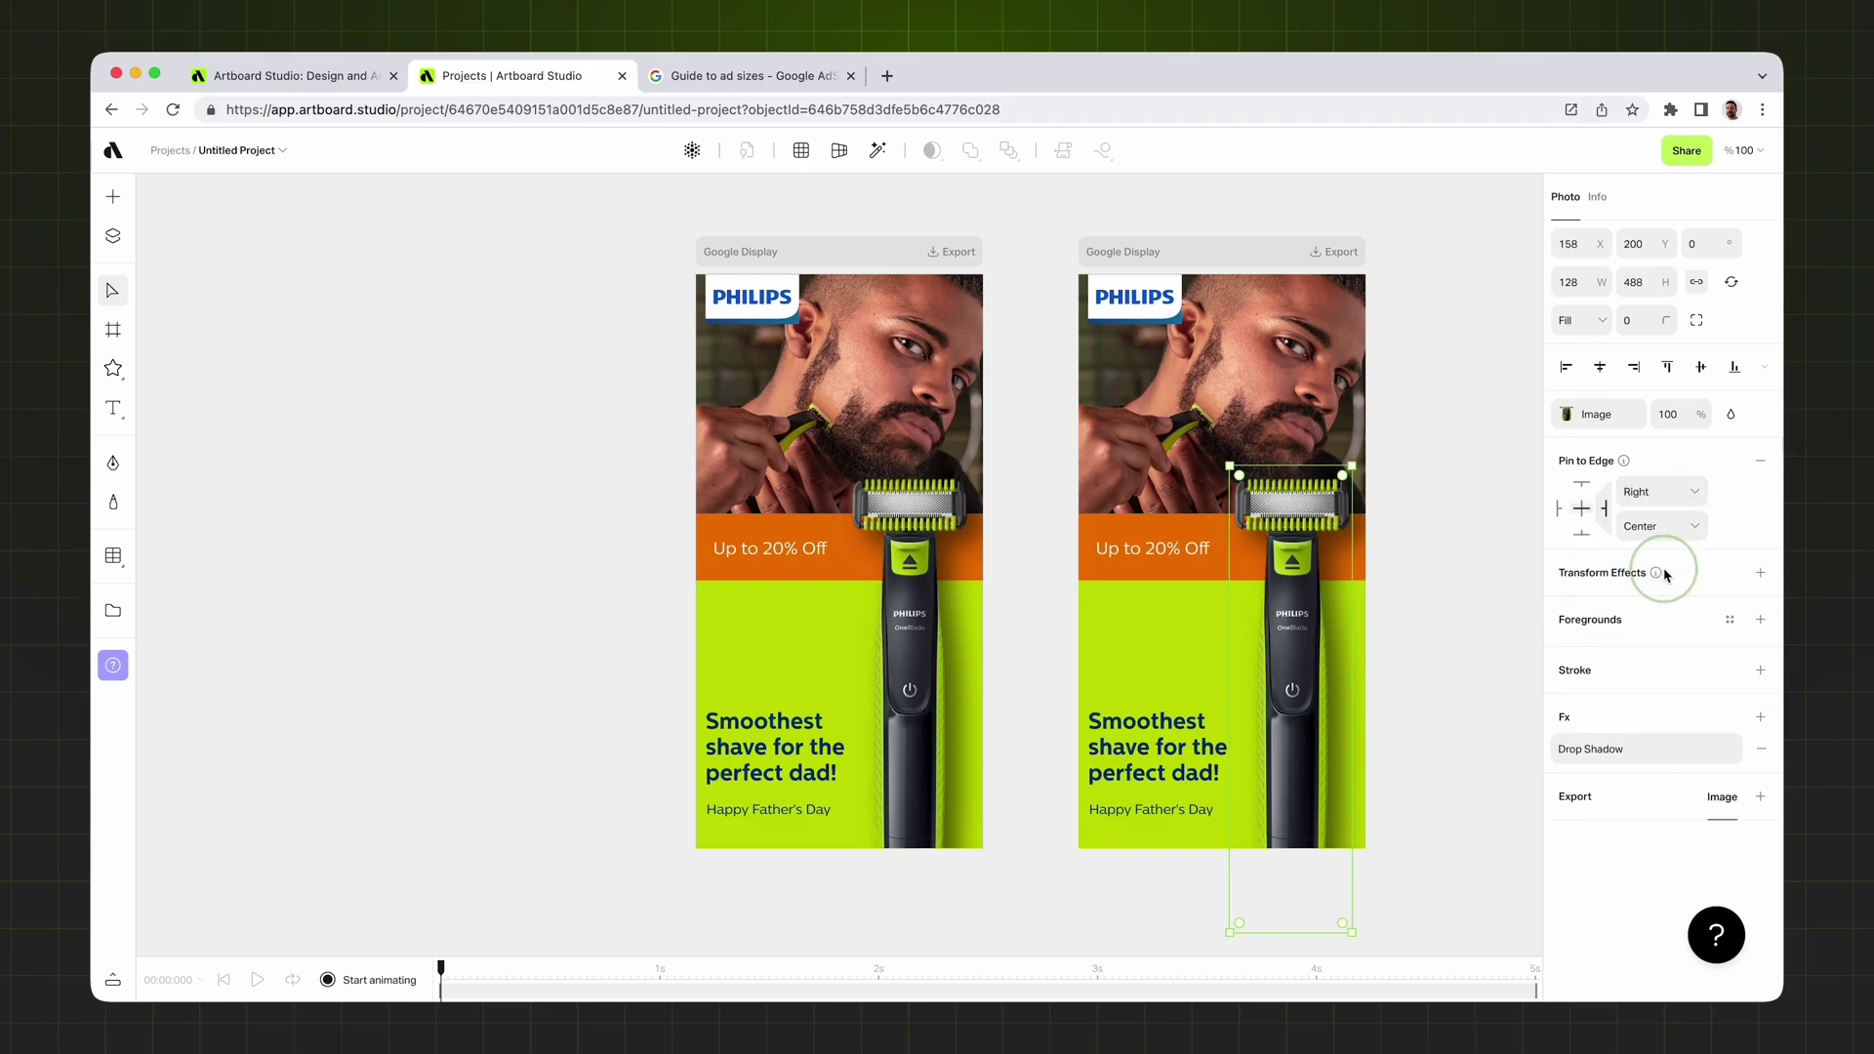
left_click(1489, 607)
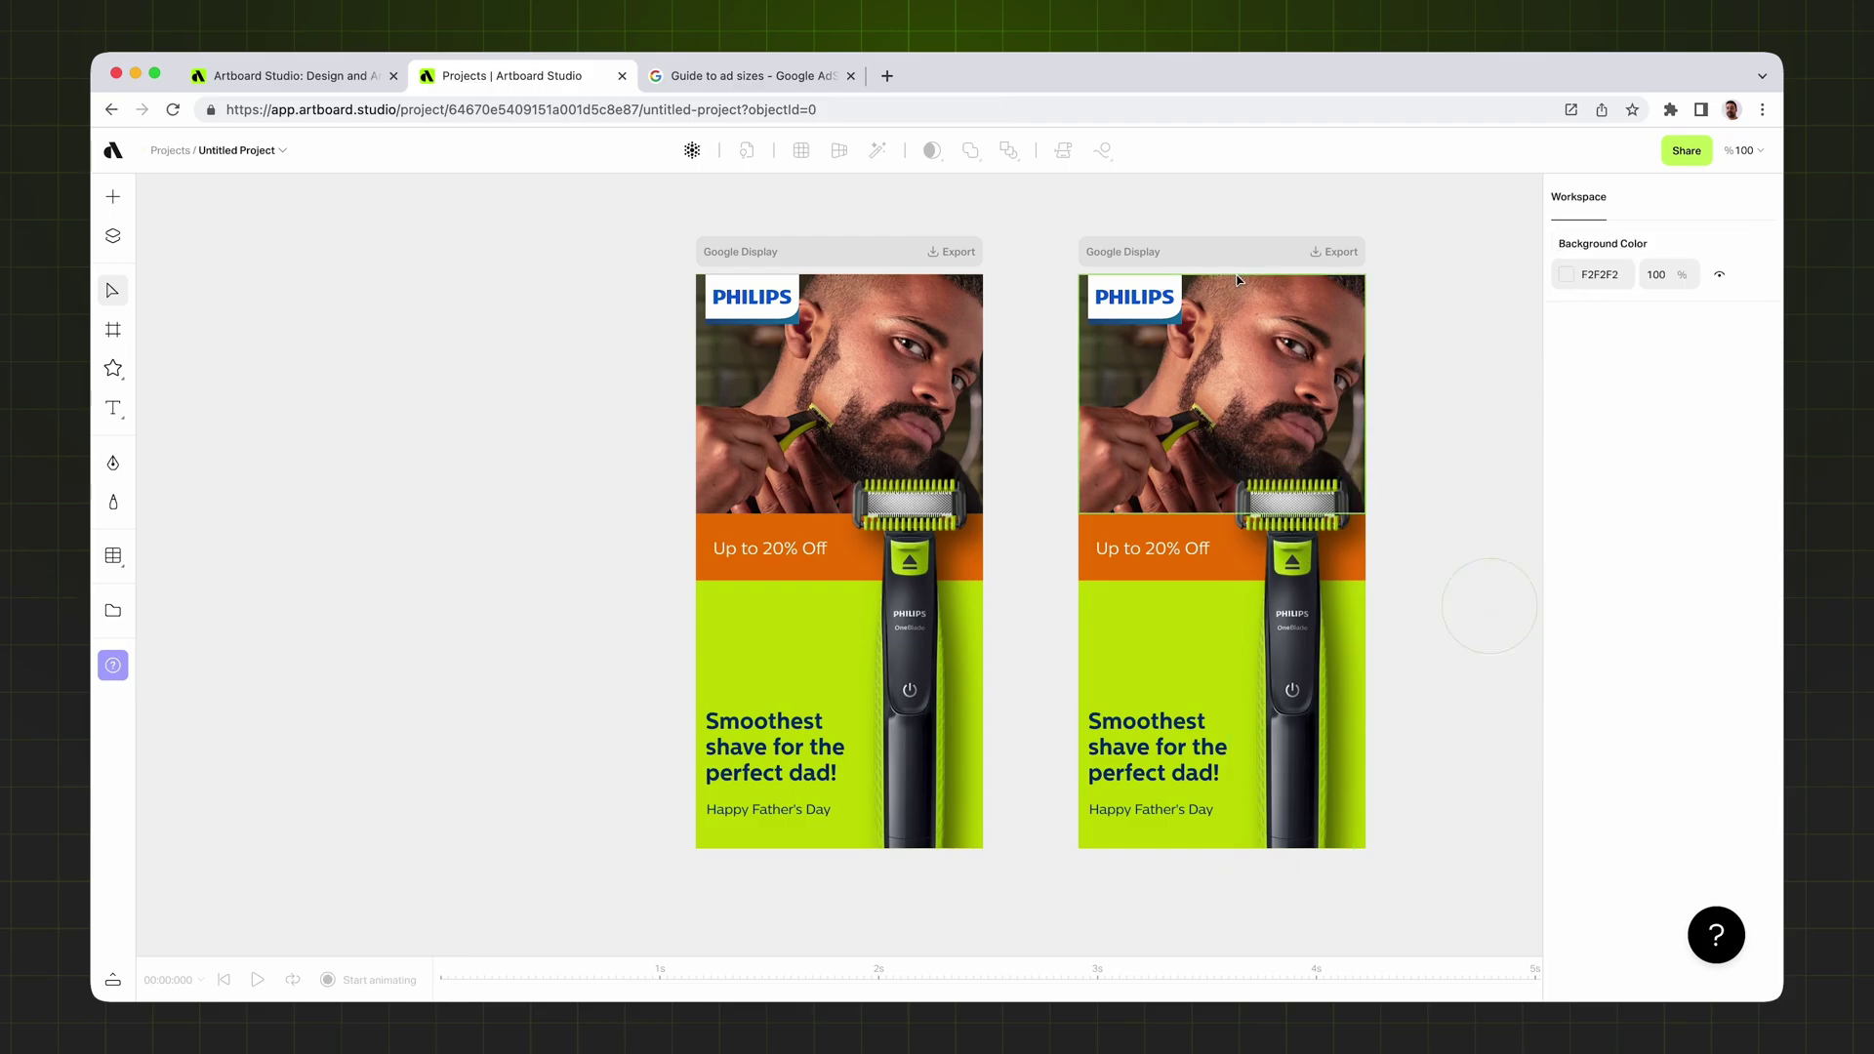
- Shrink the duplicated artboard and set its height to 250 px
left_click(1238, 256)
left_click_drag(1237, 848, 1239, 510)
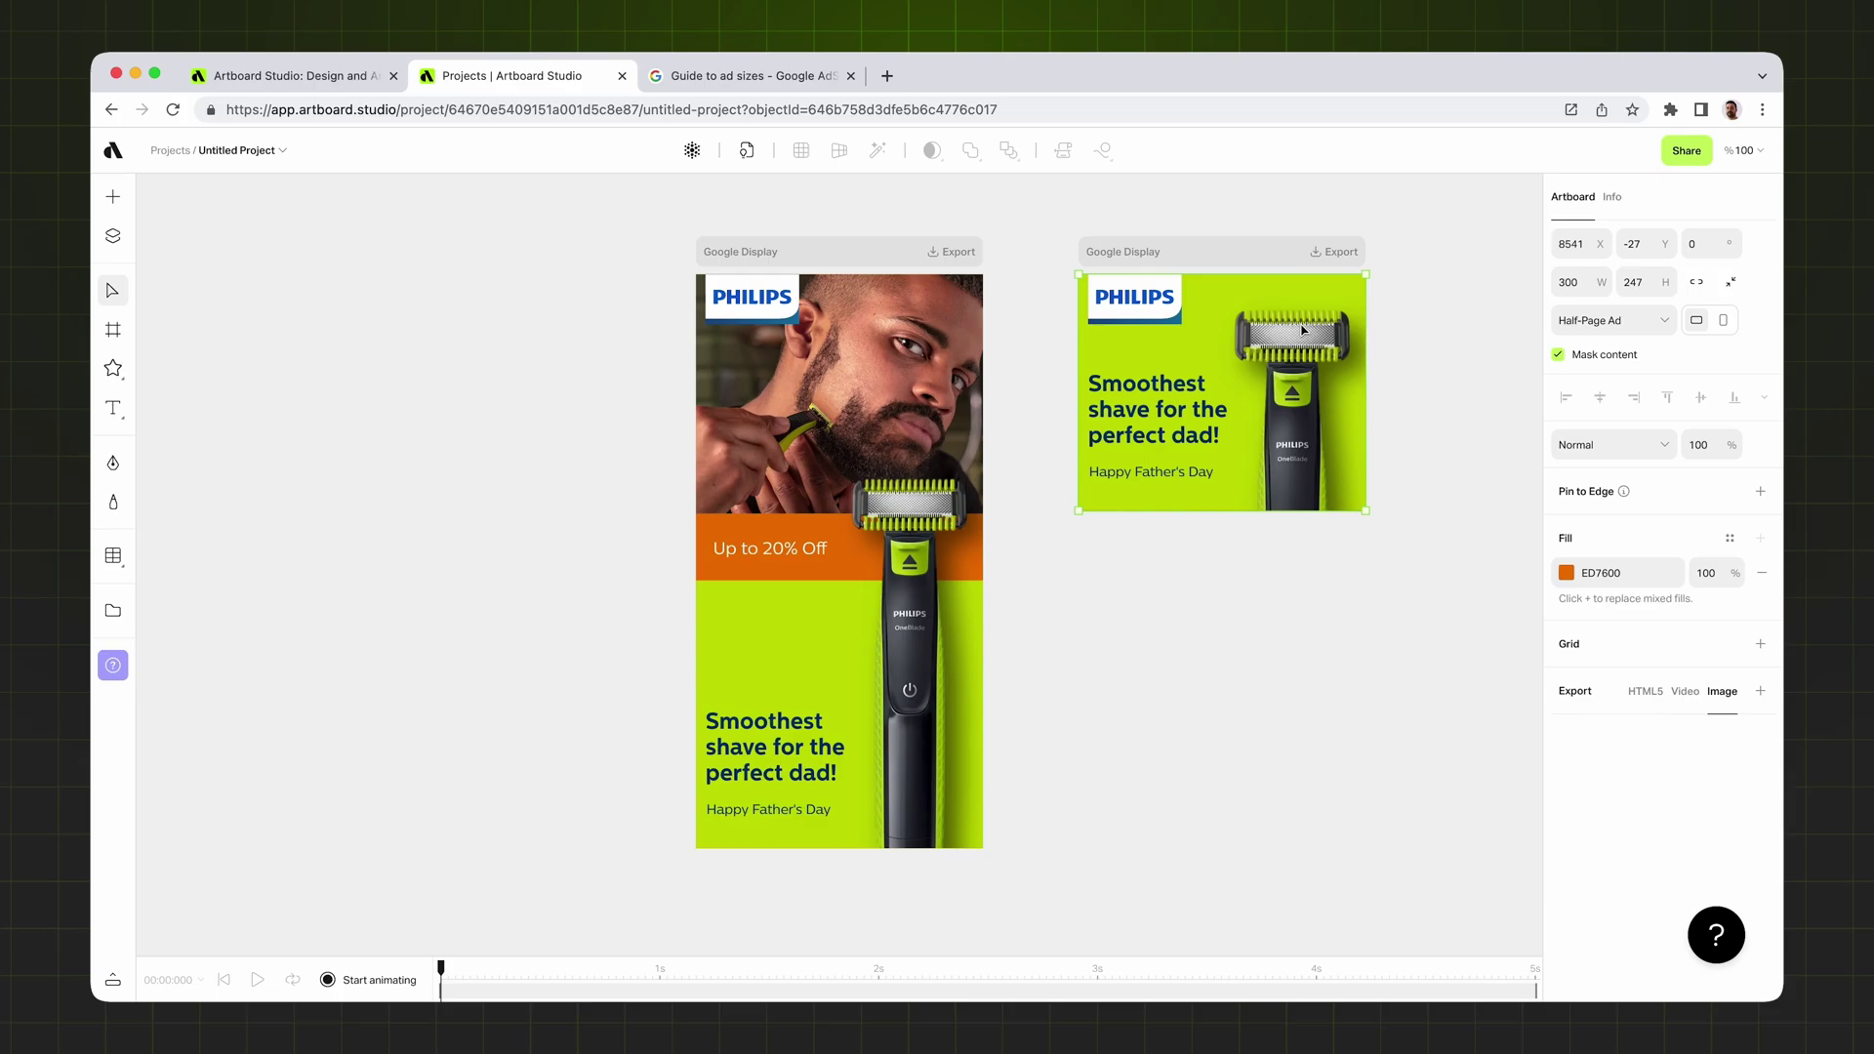
left_click(1643, 283)
type("250")
key("Return")
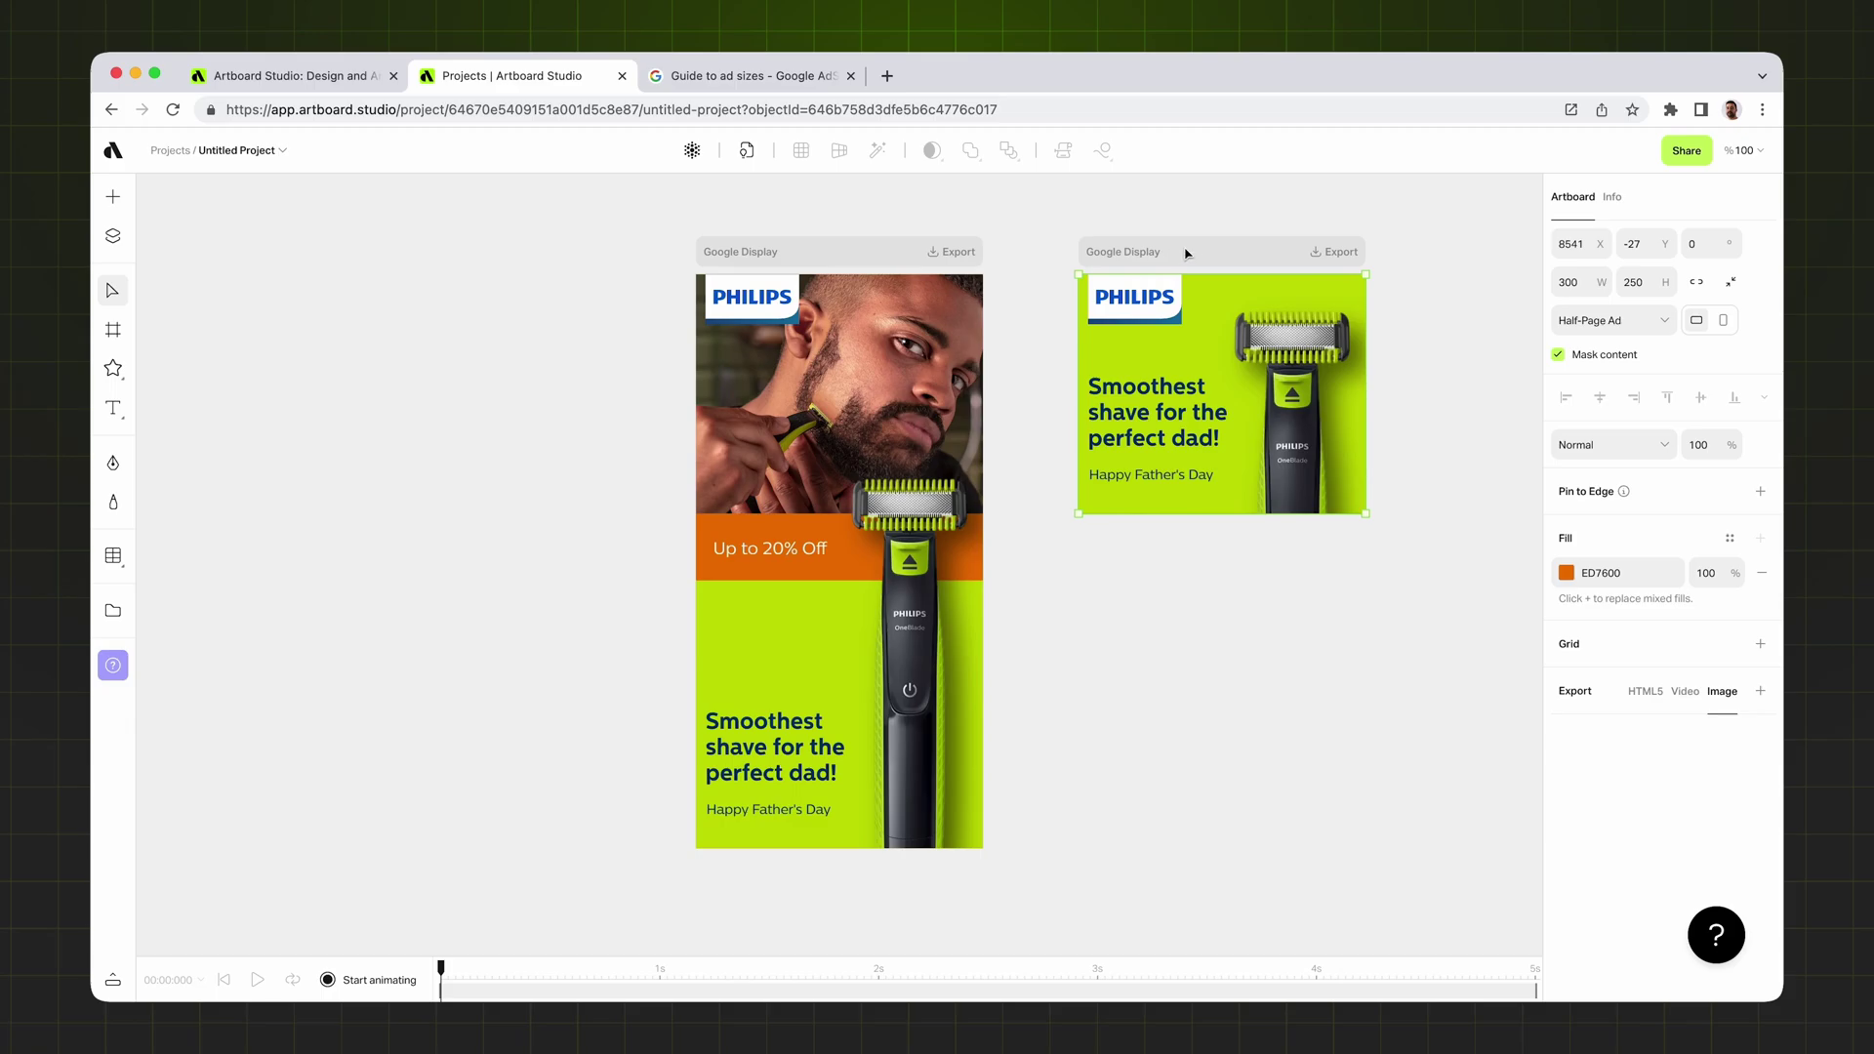
- Duplicate the 300 × 250 px artboard to make a third ad version
left_click(1221, 218)
left_click(1225, 247)
scroll(1226, 249, "right", 5)
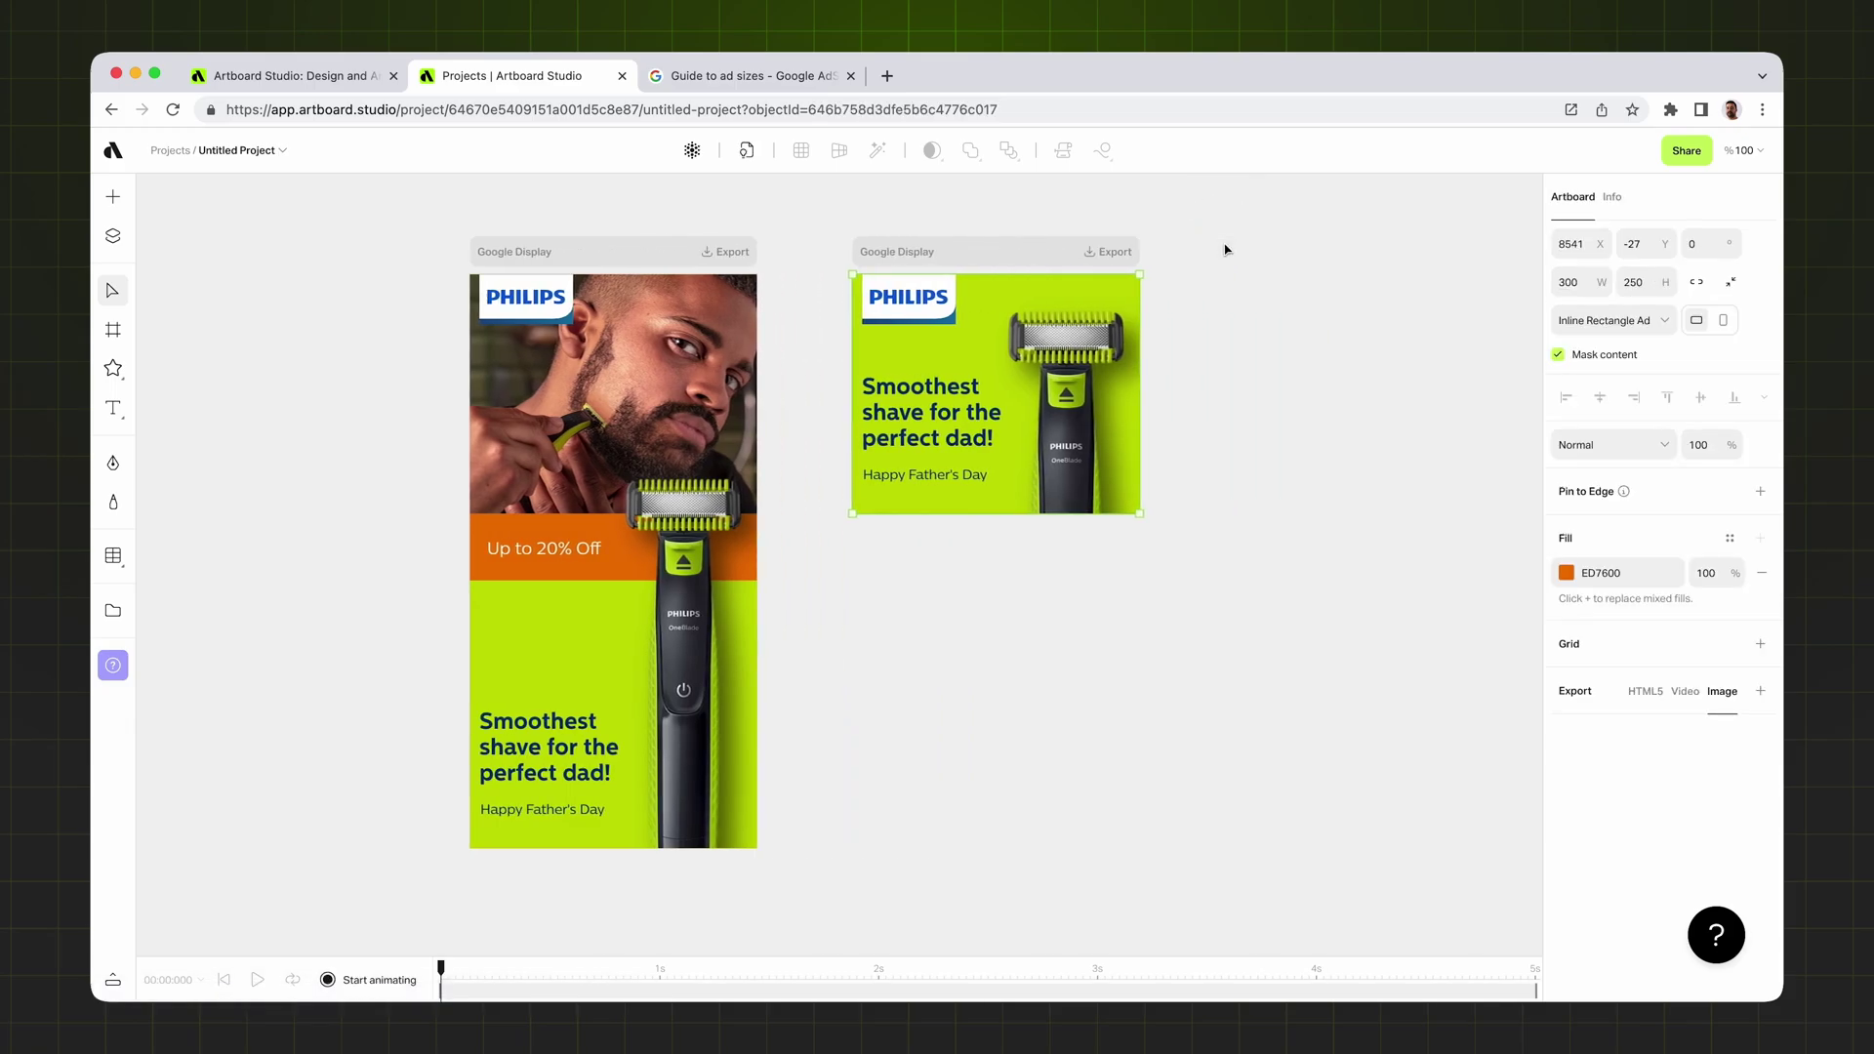
key("super")
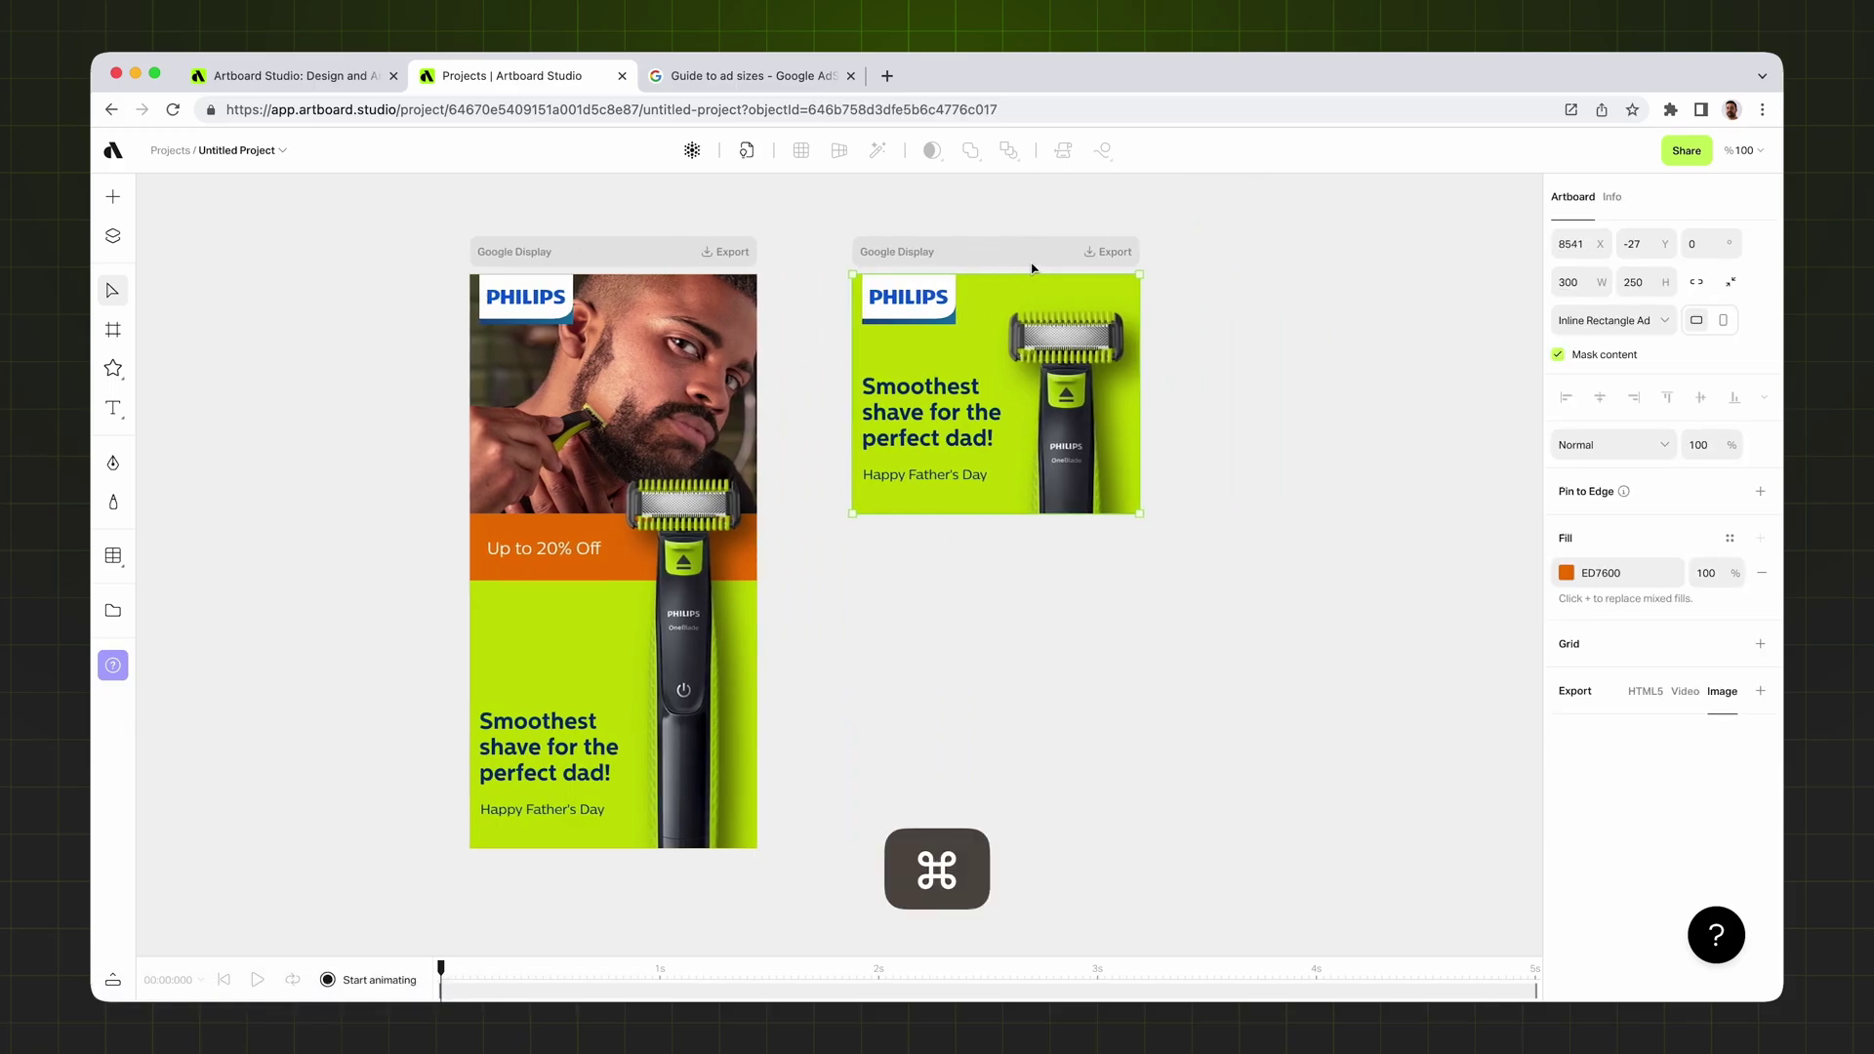
key("super+d")
scroll(1055, 270, "right", 4)
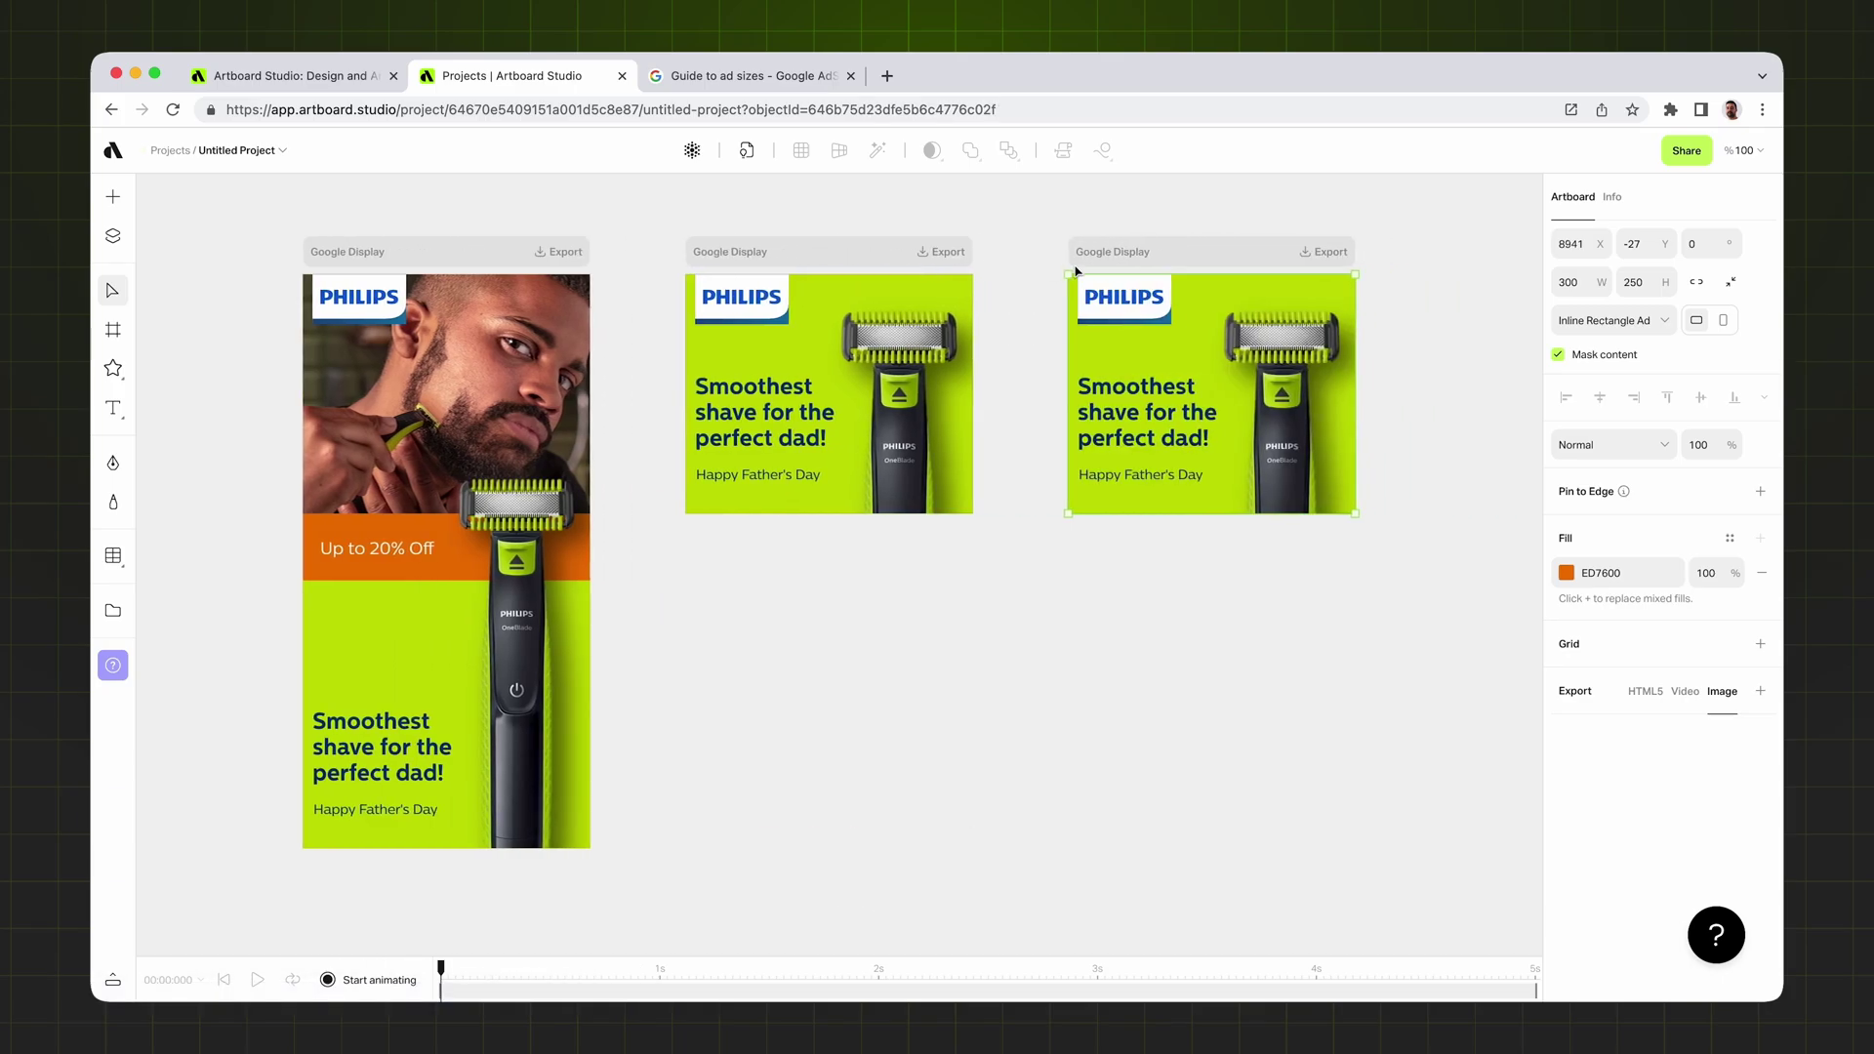
- Look up the 336x280 large rectangle size in the Google AdSense guide and copy it
left_click(727, 78)
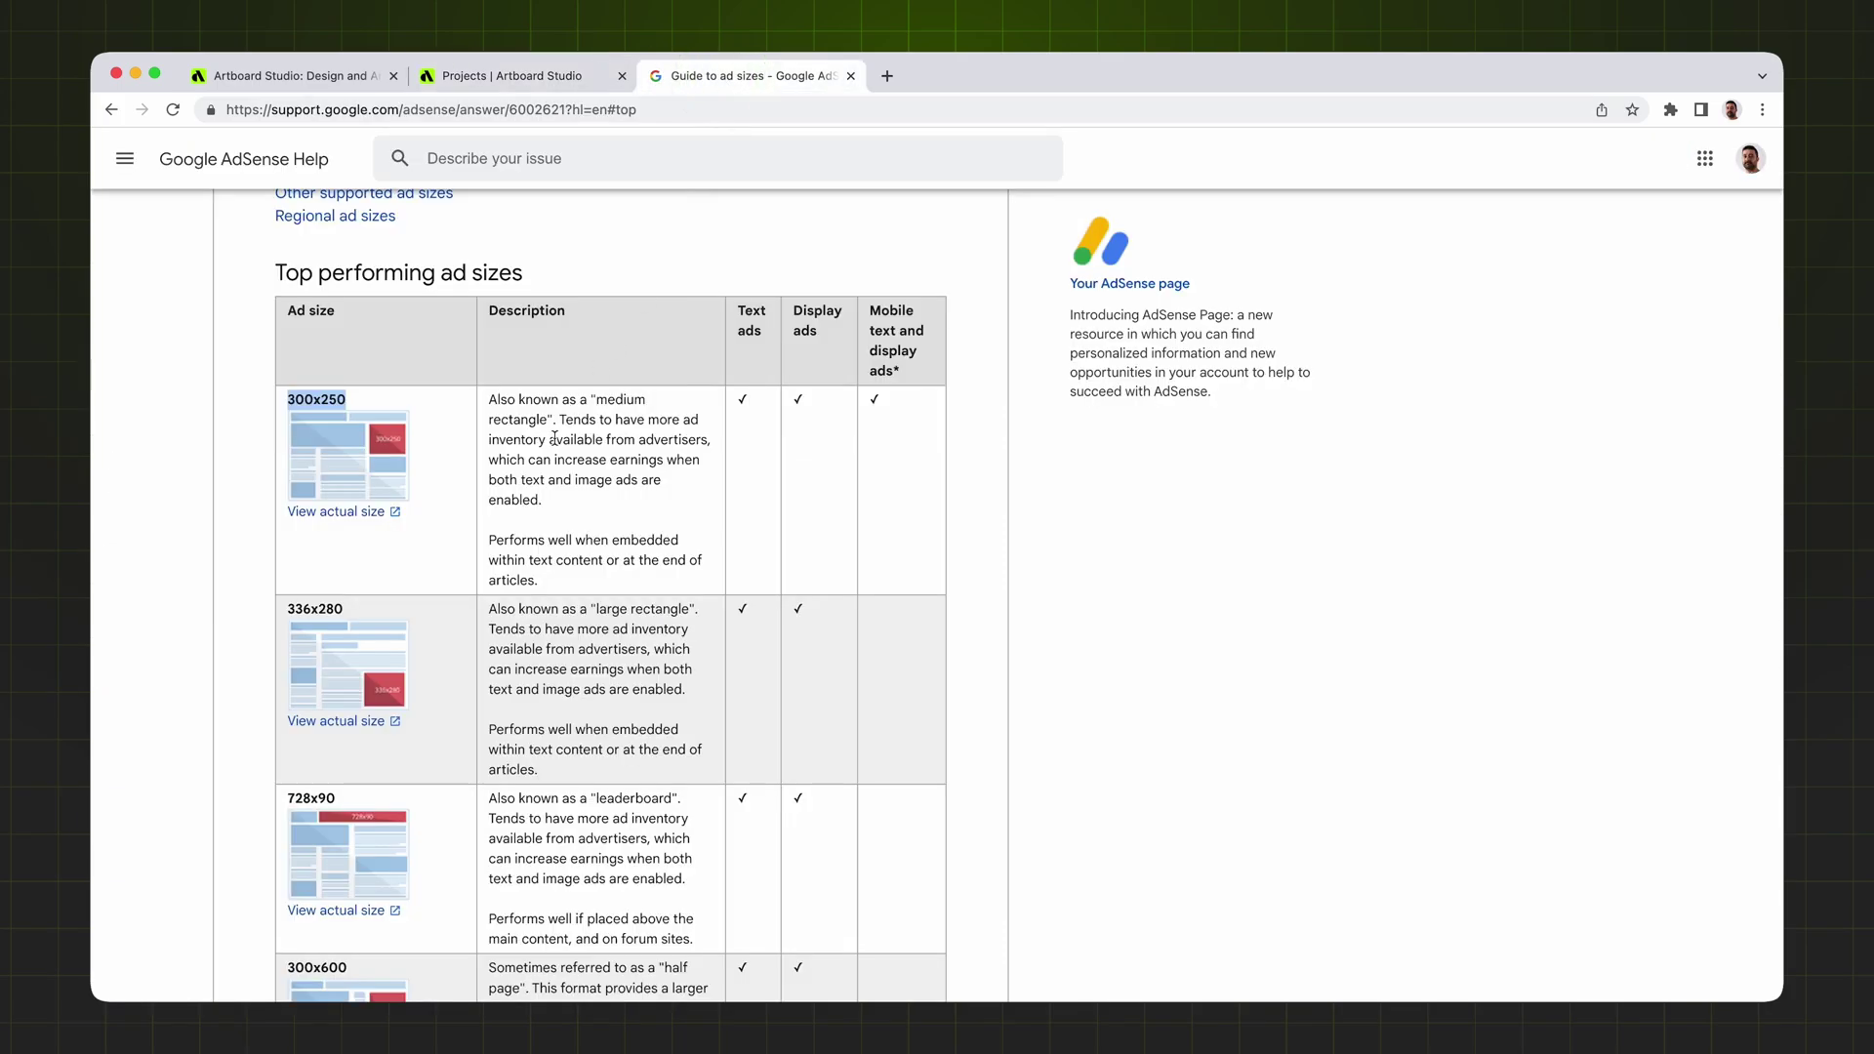
scroll(311, 545, "down", 2)
double_click(310, 532)
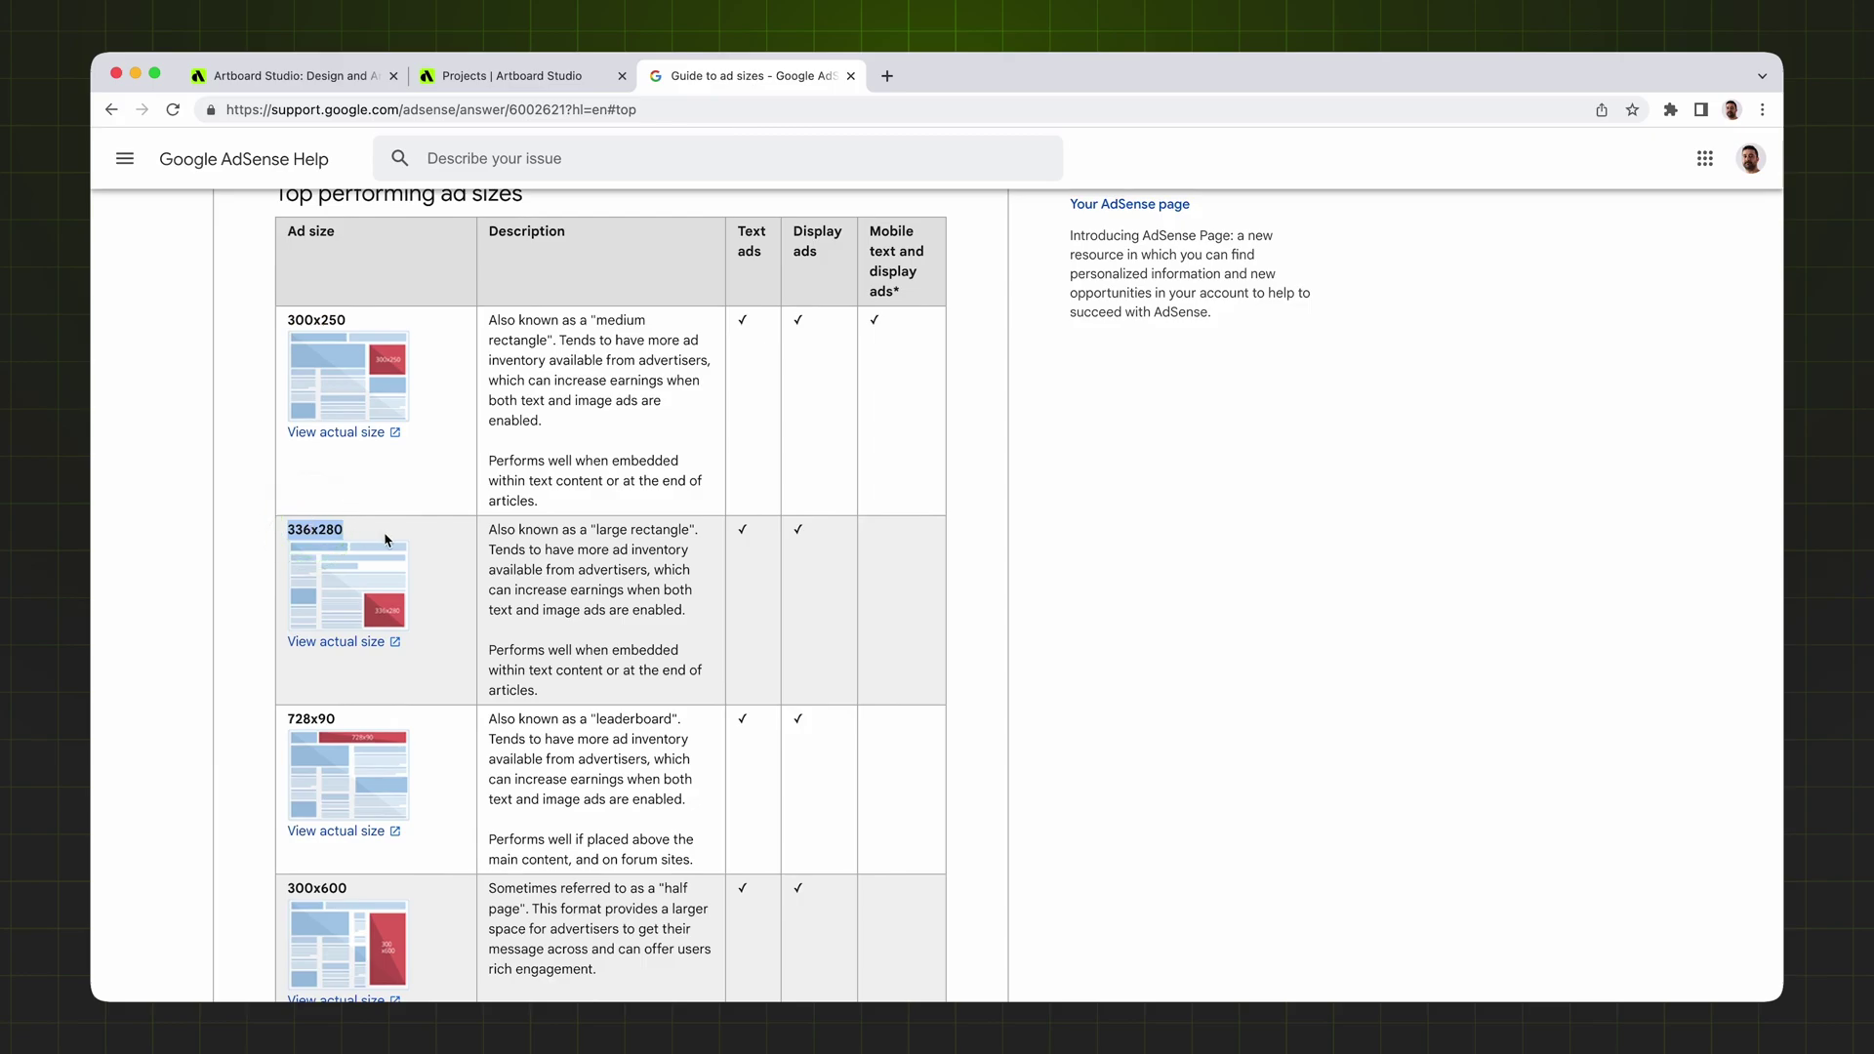
key("super+c")
- In Artboard Studio, set the third artboard's width to 336 px and height to 280 px, rechecking the size in the AdSense guide
left_click(513, 75)
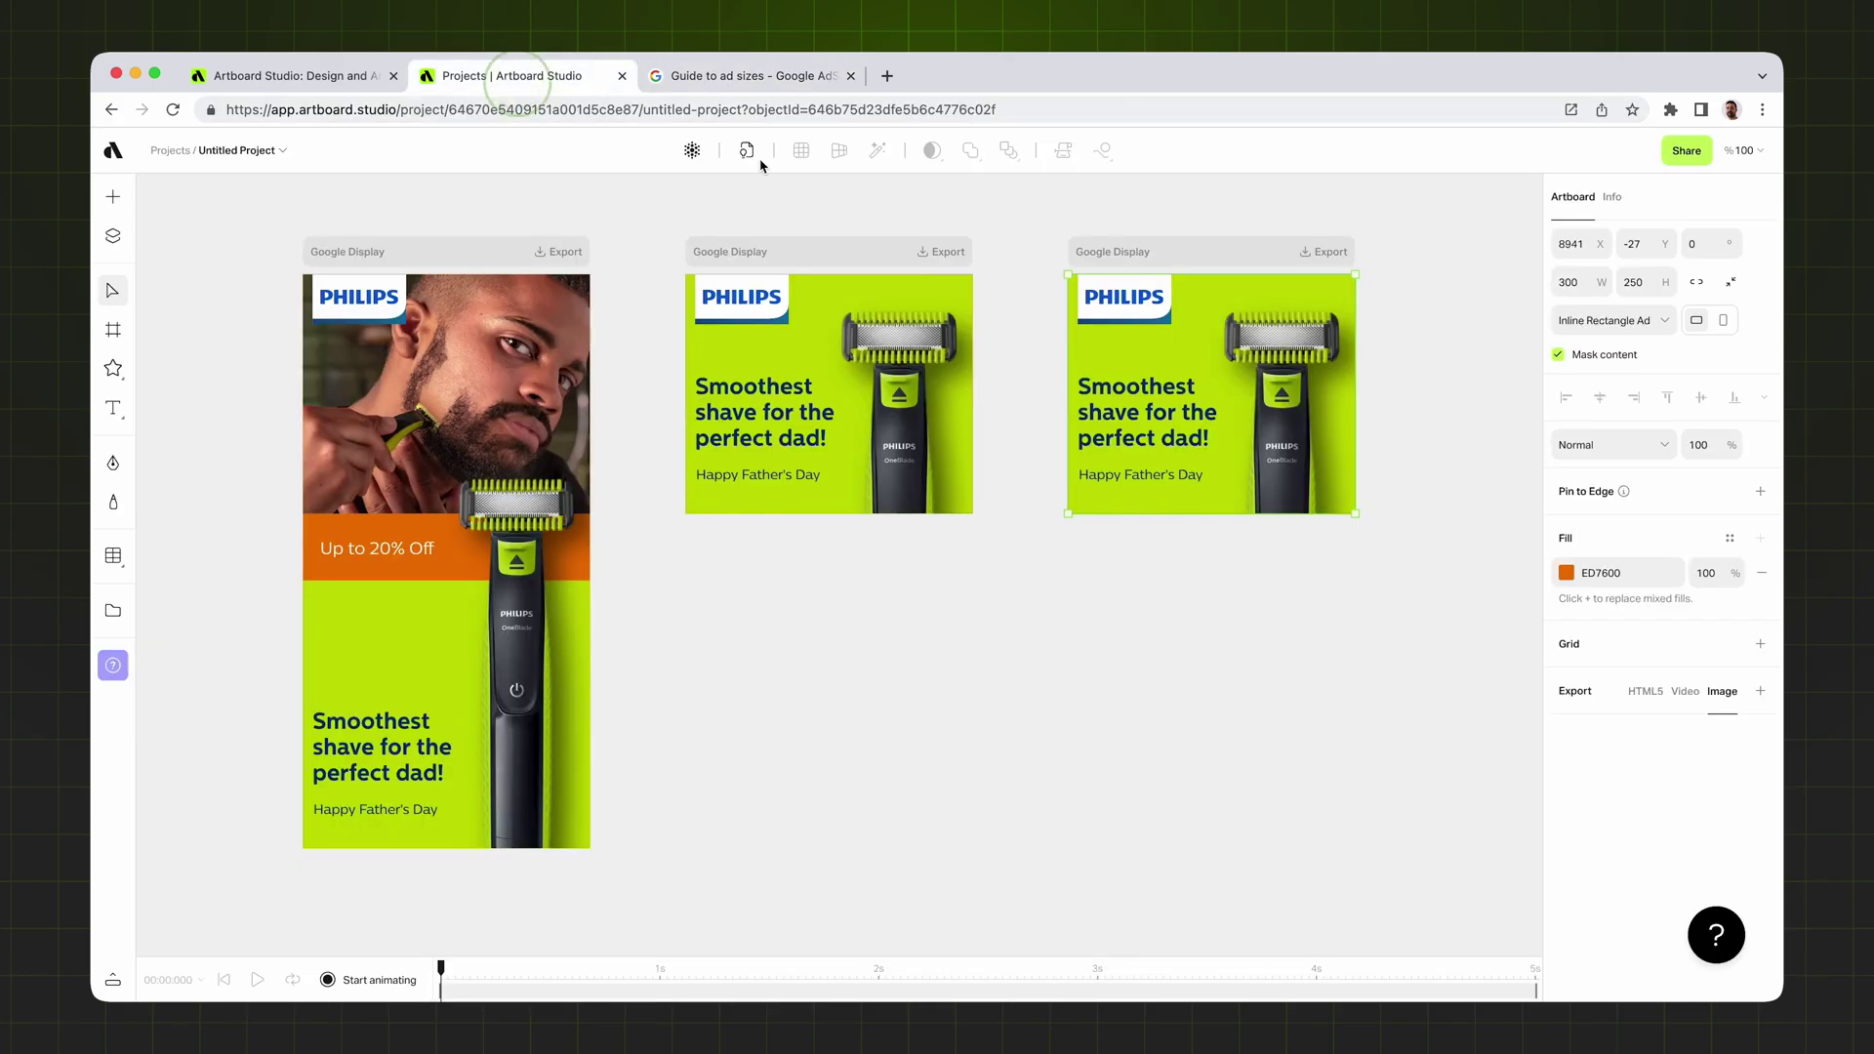
left_click(1577, 282)
type("336")
key("Return")
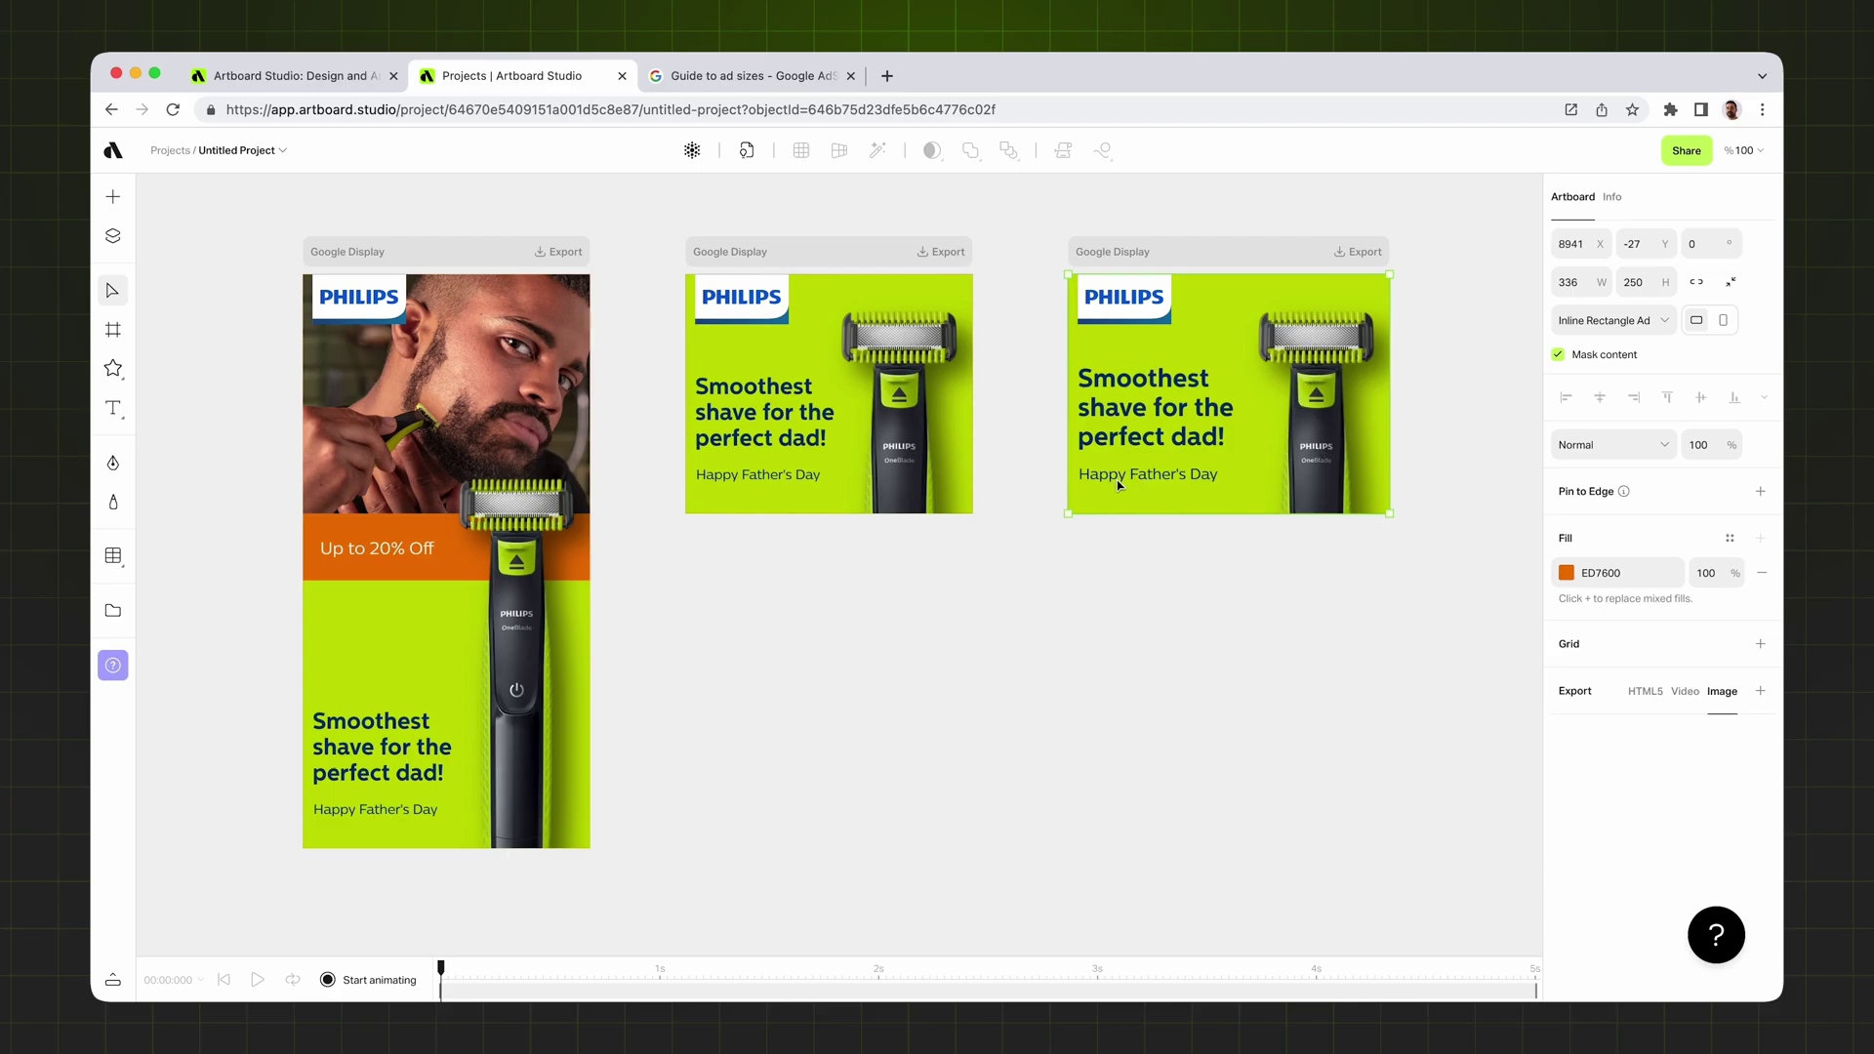
left_click(744, 76)
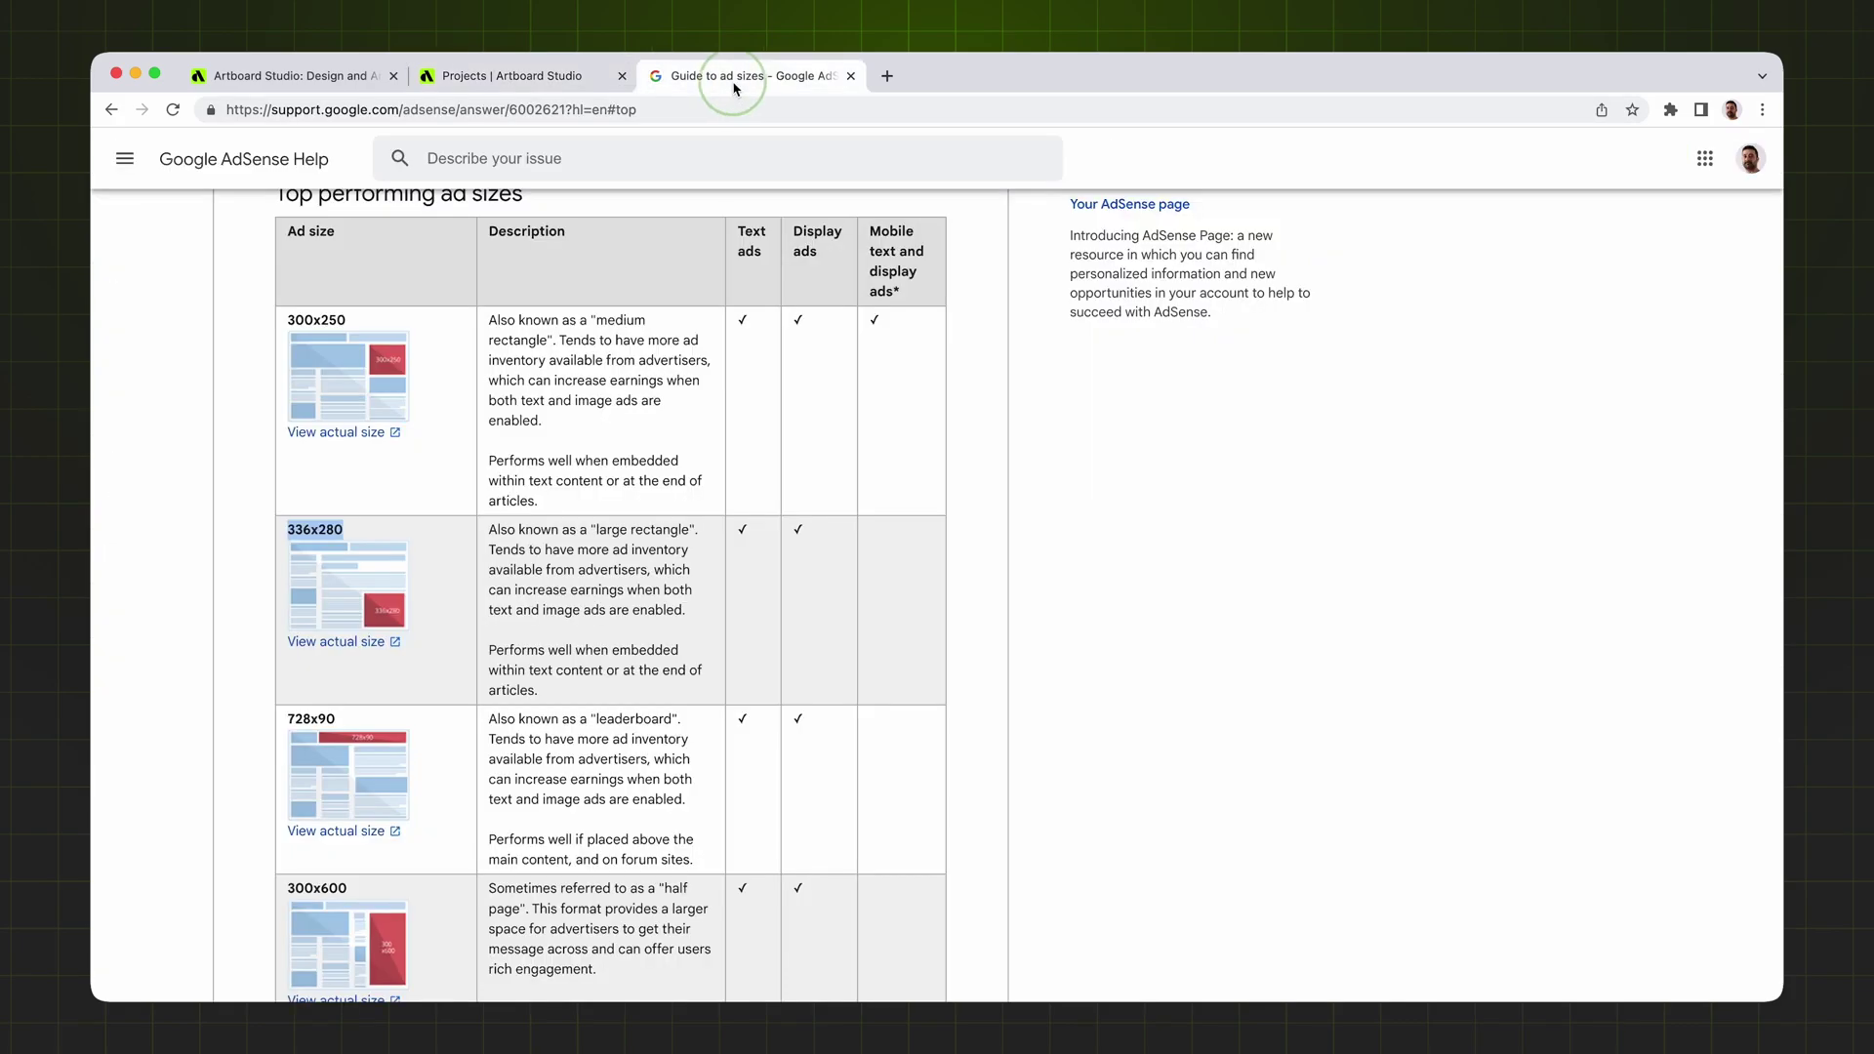
left_click(510, 76)
left_click(1640, 283)
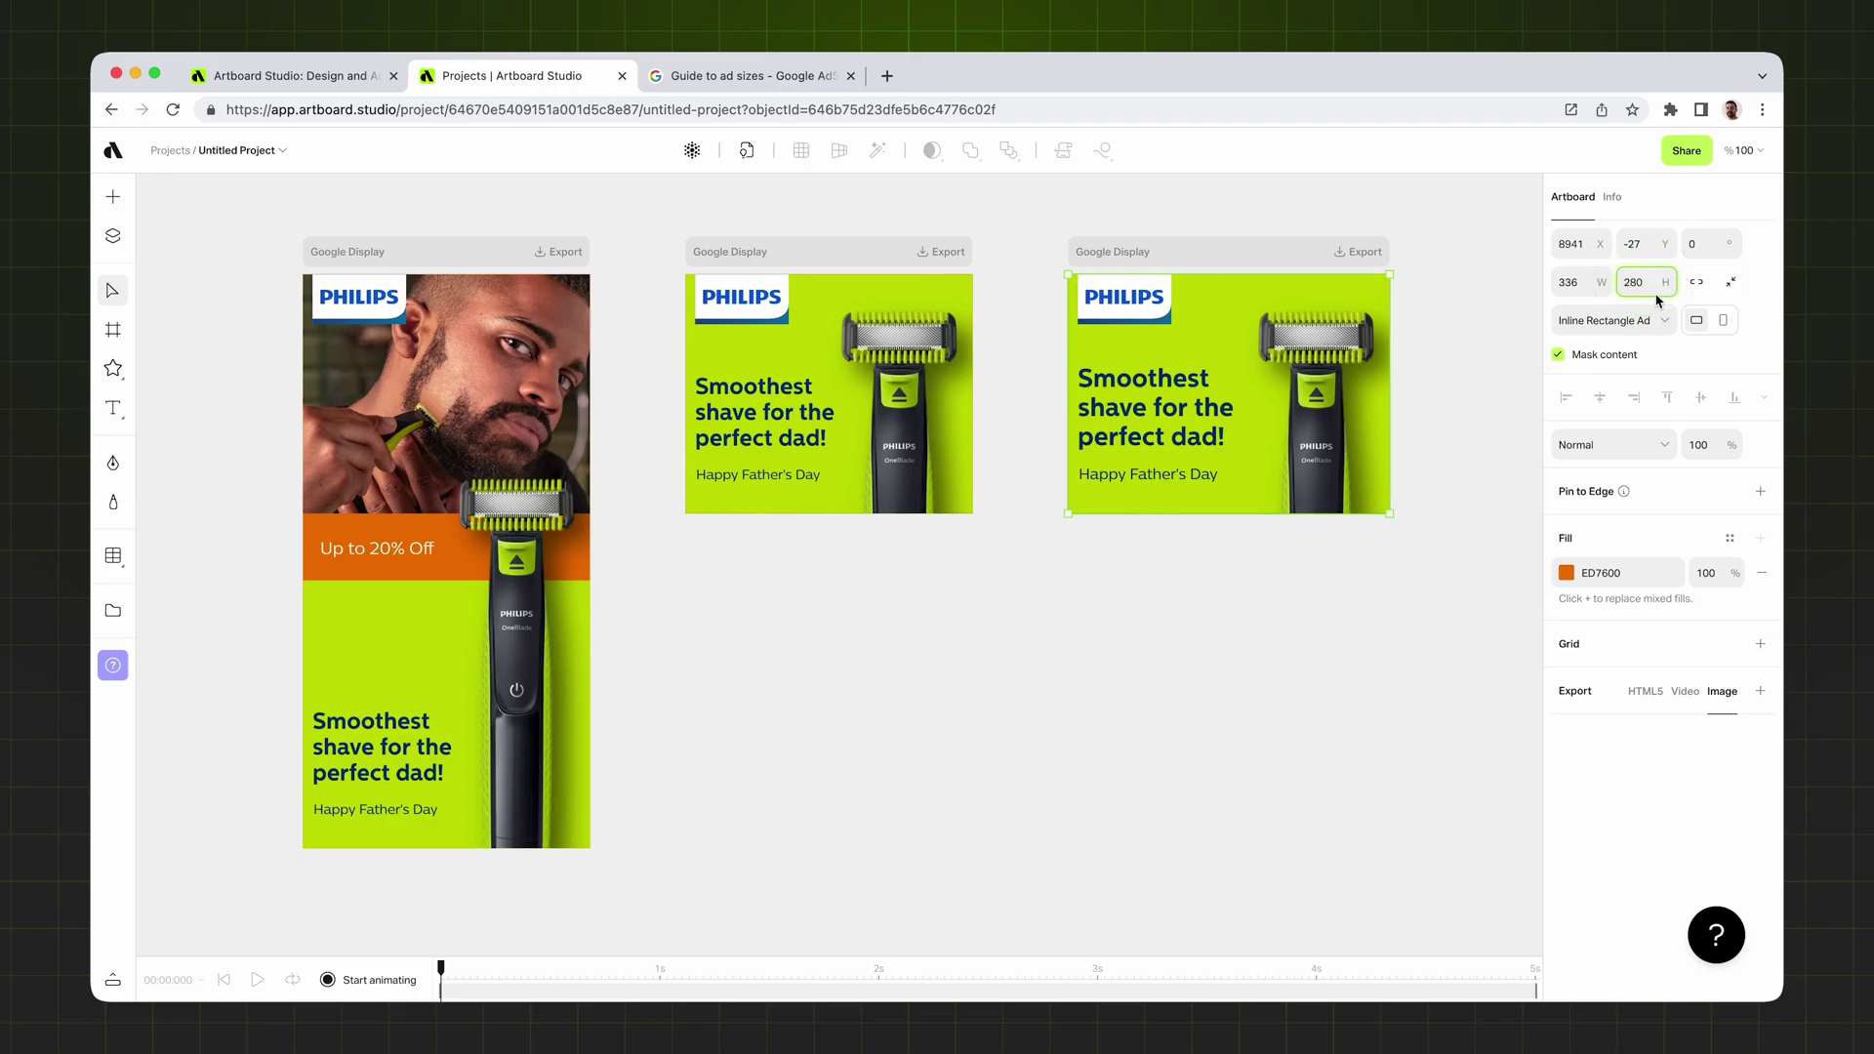
key("Return")
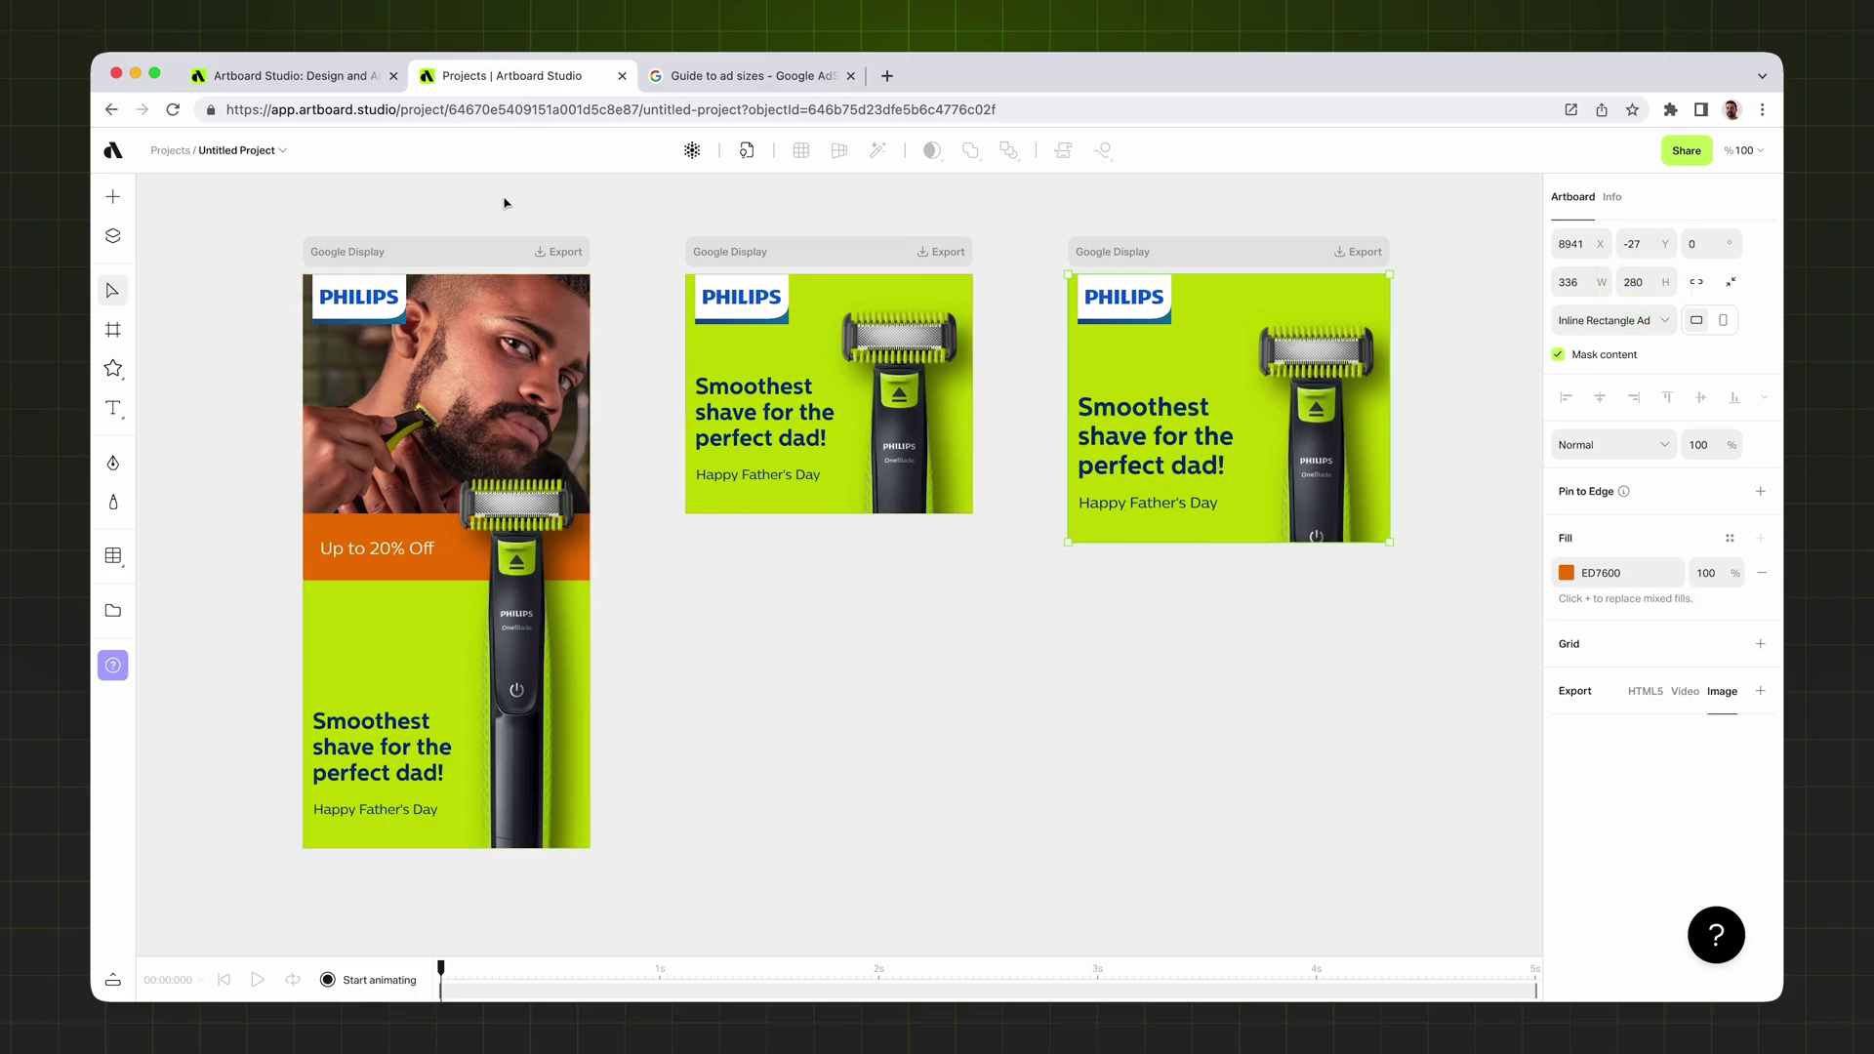
- Insert a data table on the workspace to the left of the 300 × 600 px artboard
left_click(449, 210)
left_click(452, 247)
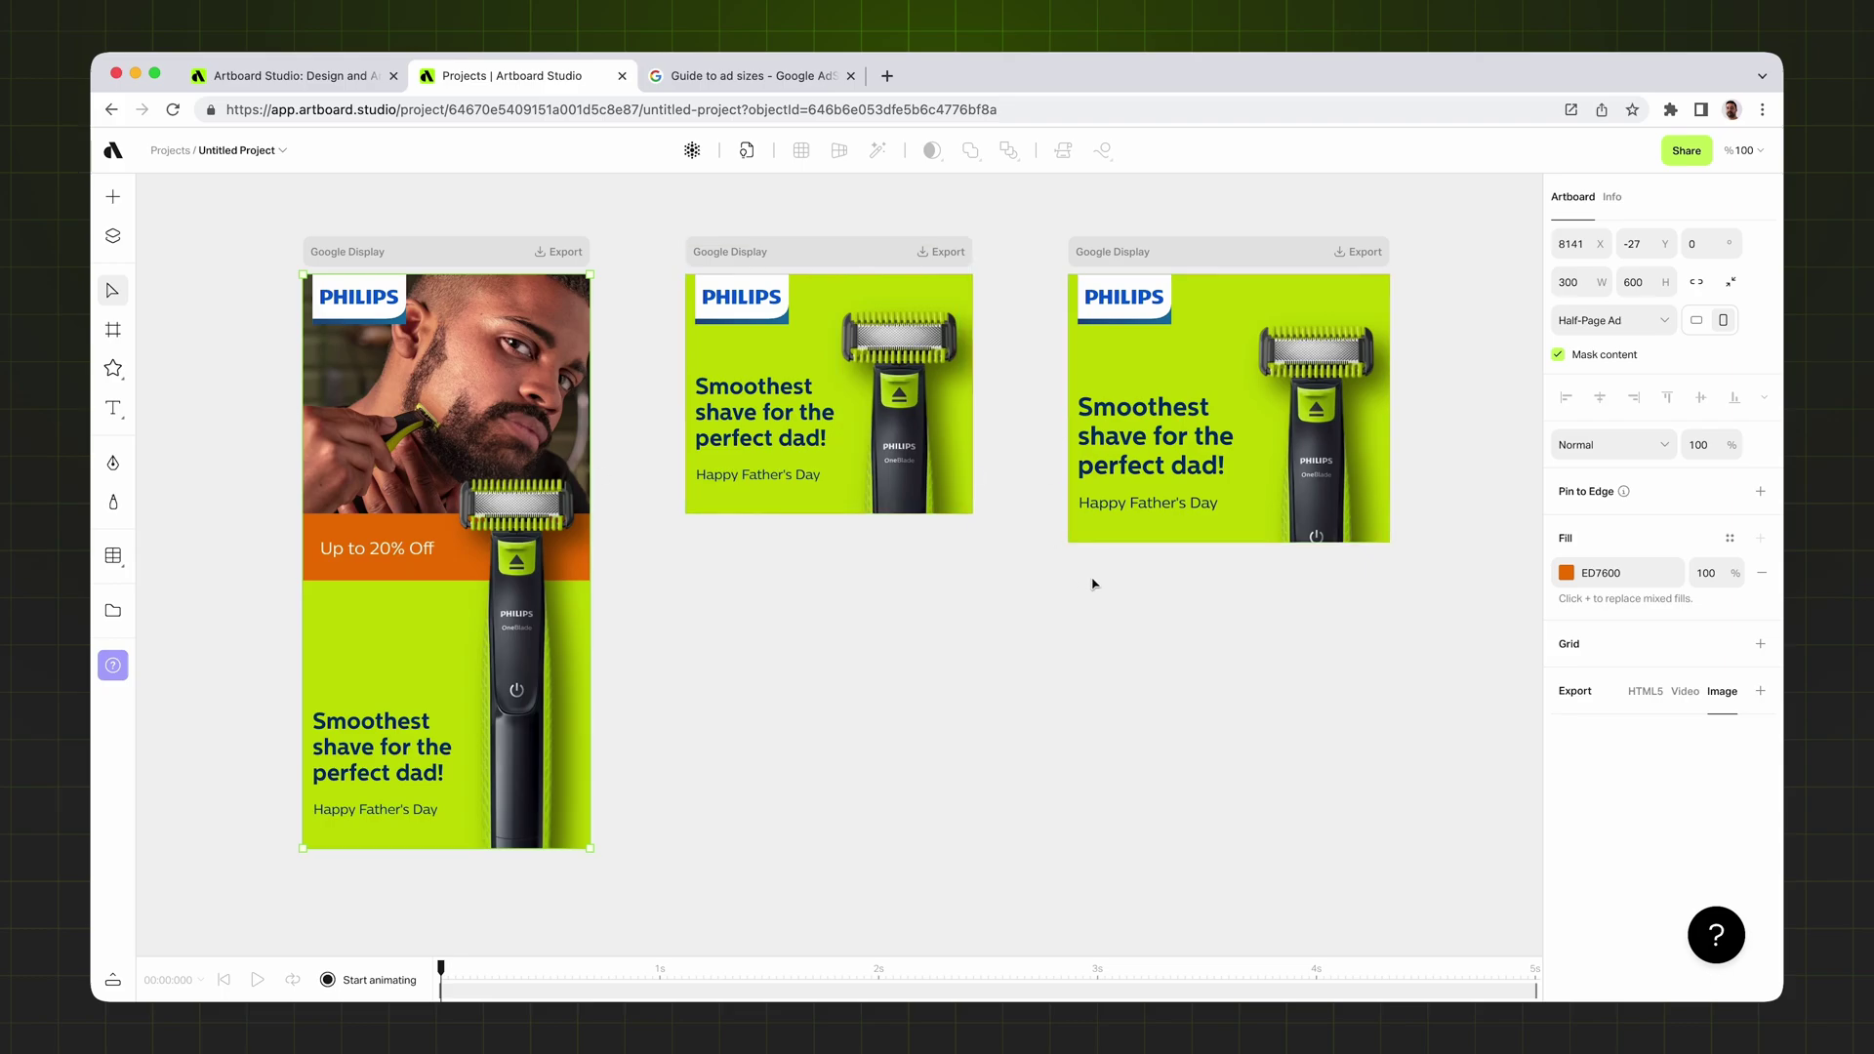
left_click(933, 716)
scroll(933, 715, "down", 3)
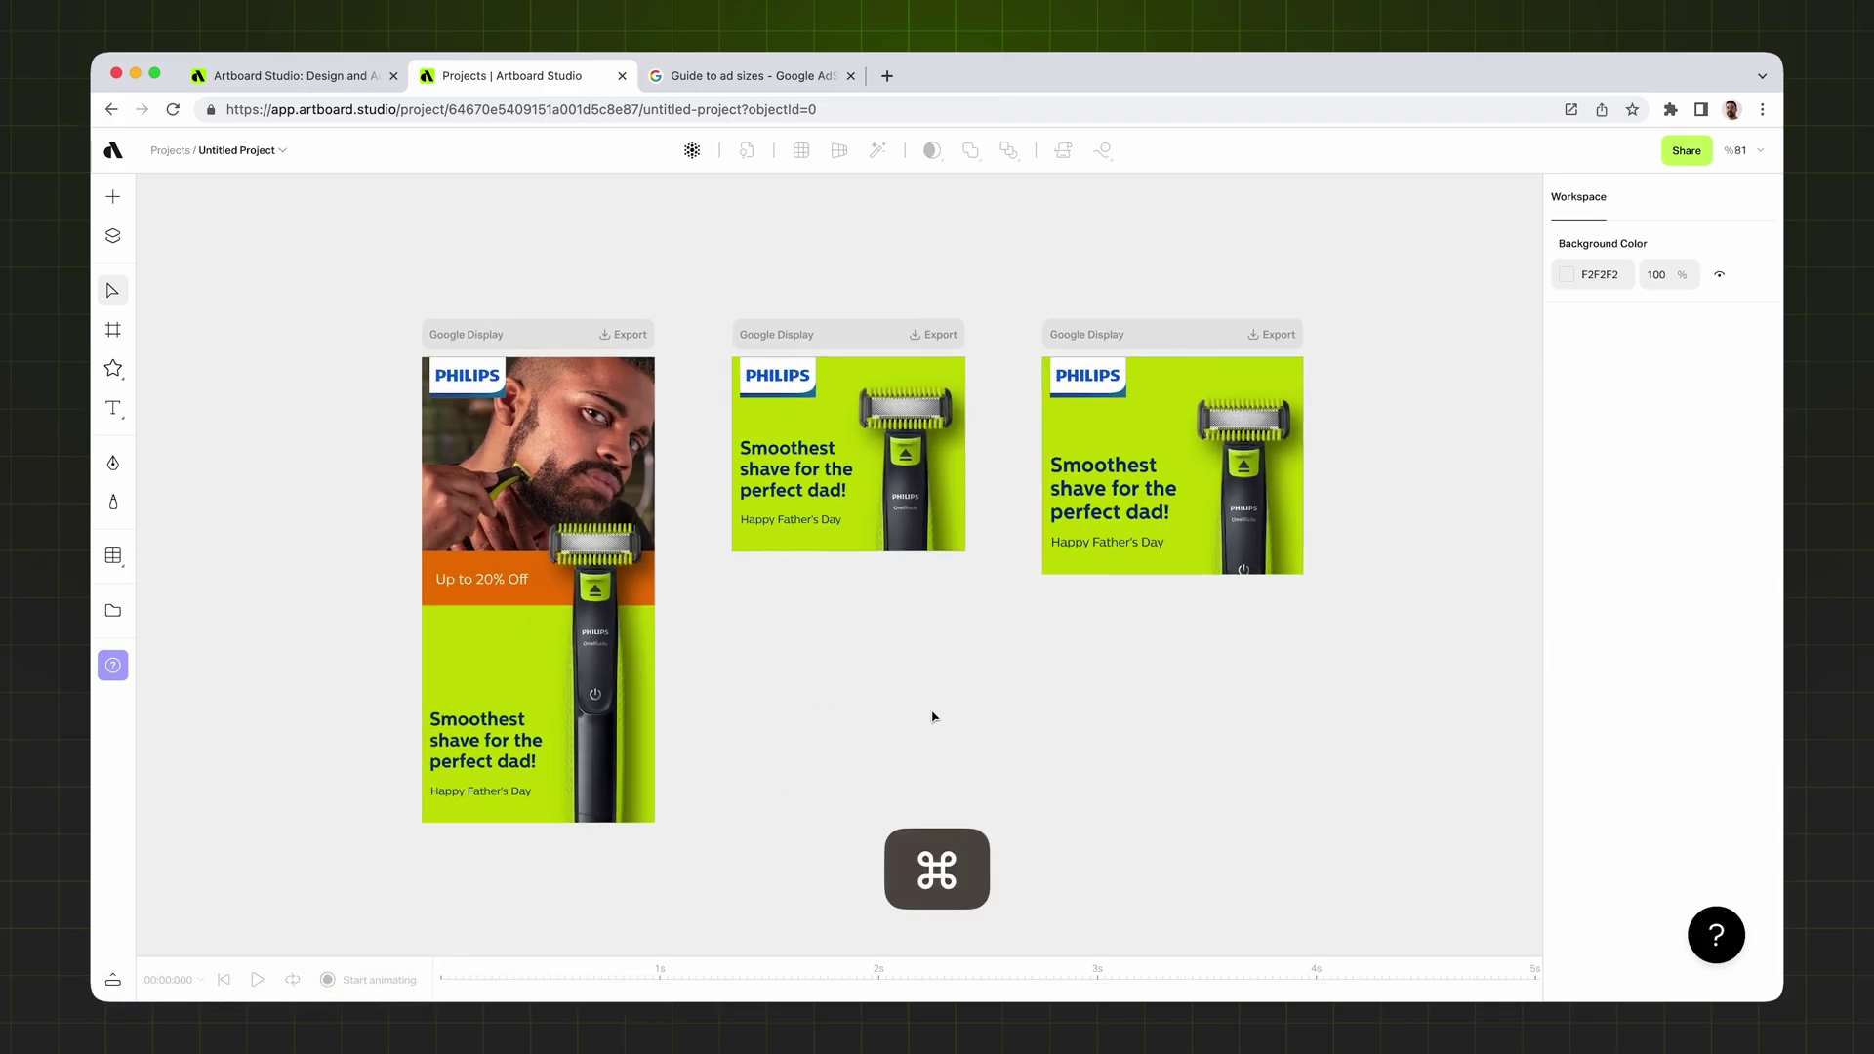
scroll(933, 716, "up", 3)
key("d")
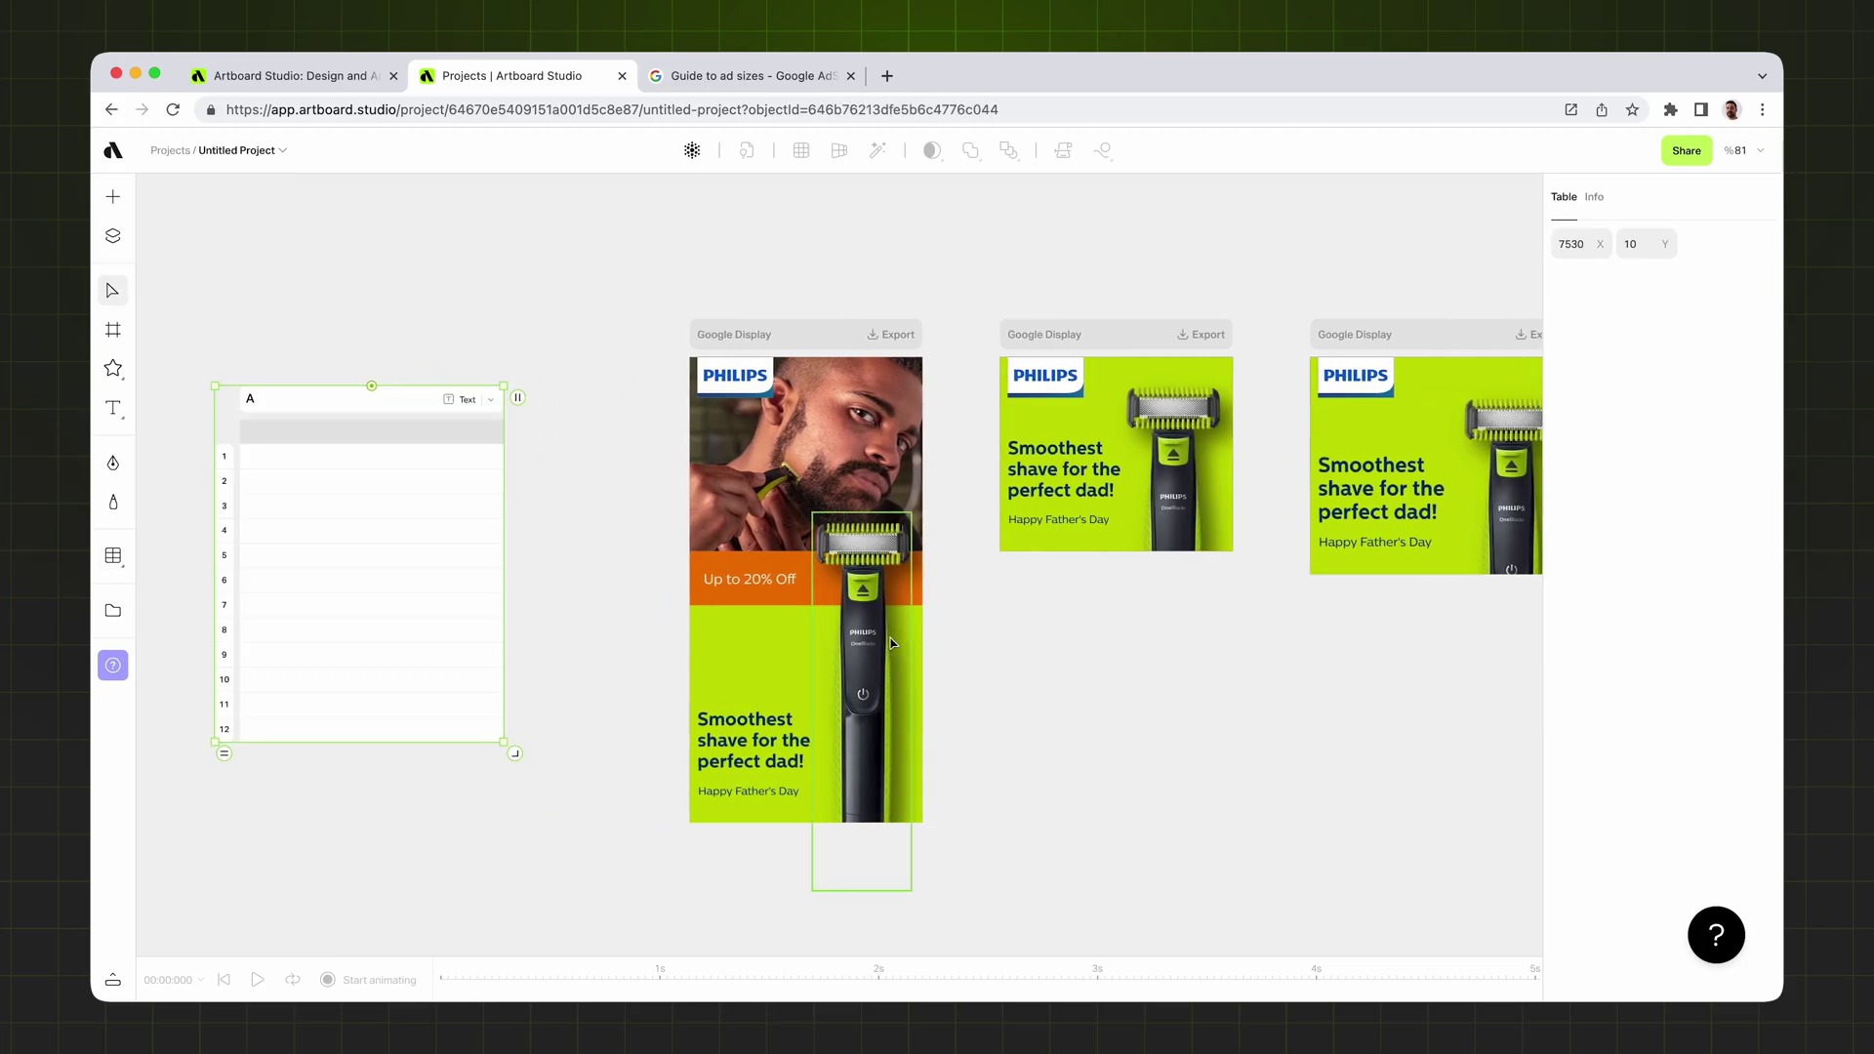
- Set table column A to hold media and fill row 1 with the razor image picked from the canvas
left_click(314, 417)
left_click(470, 410)
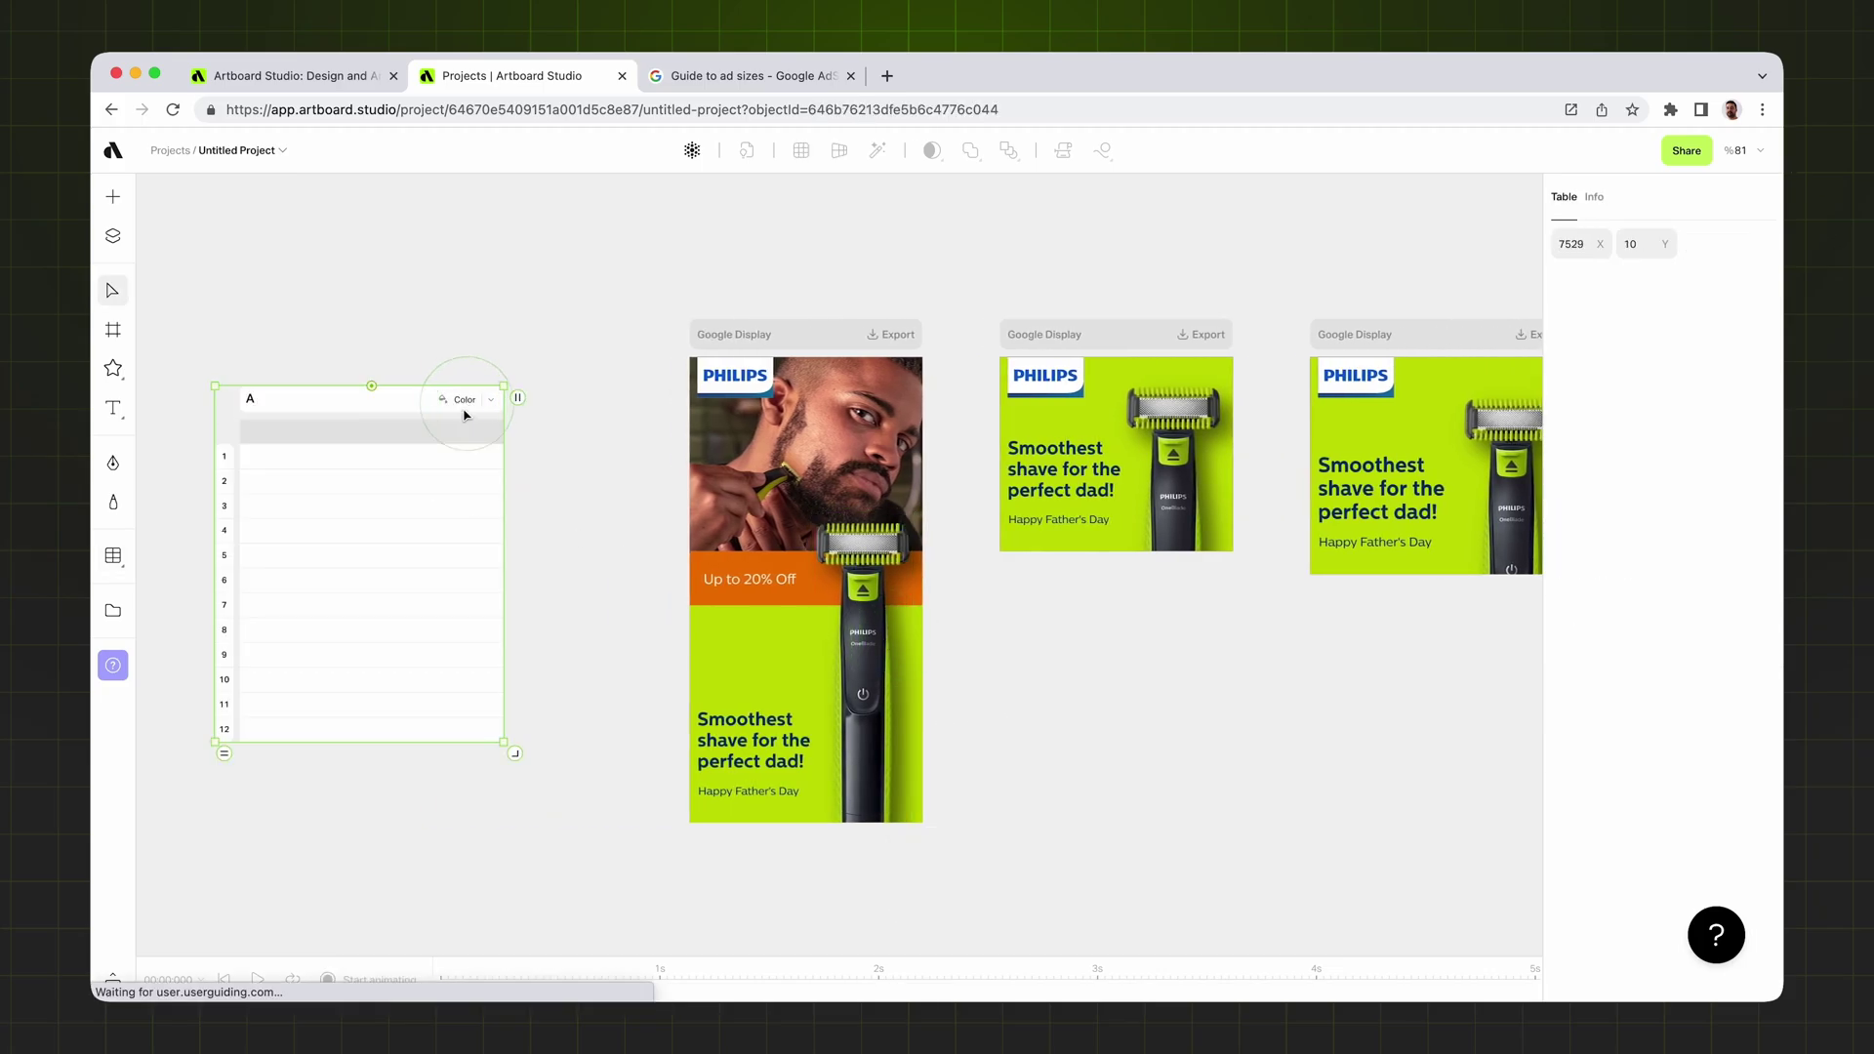
left_click(468, 410)
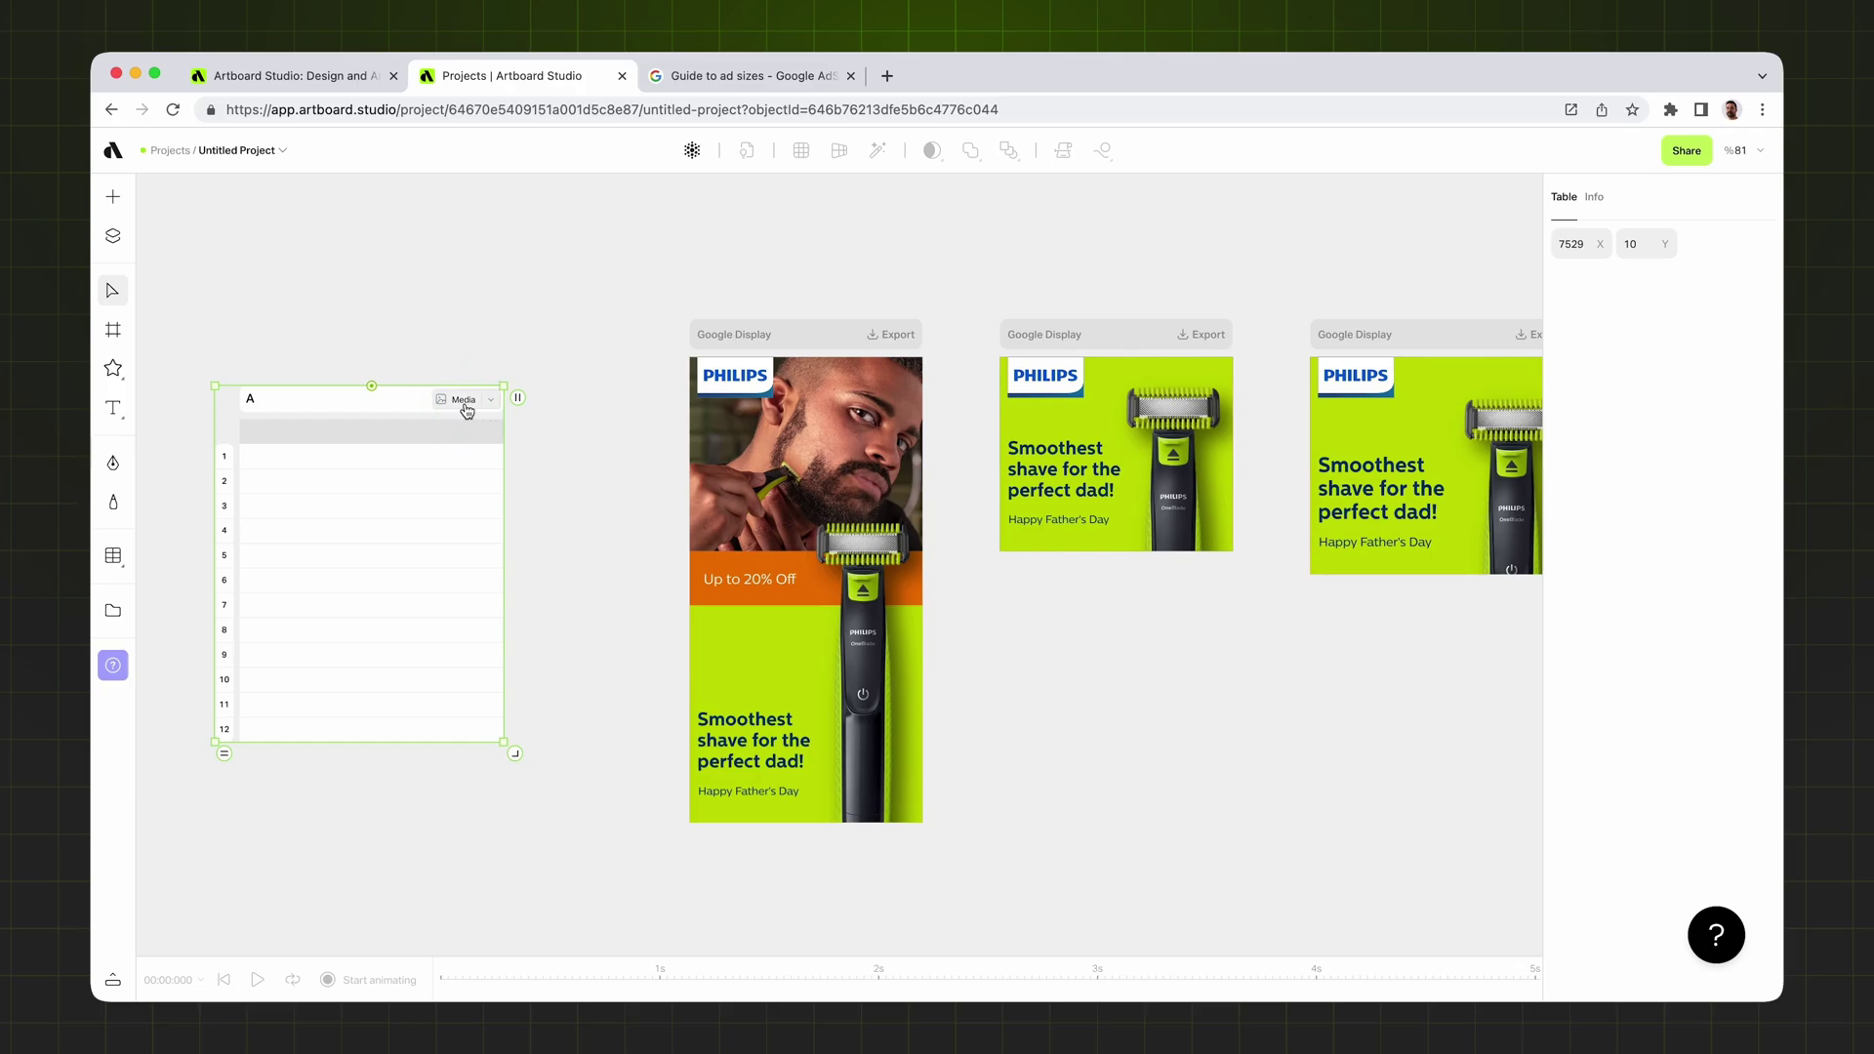
left_click(448, 456)
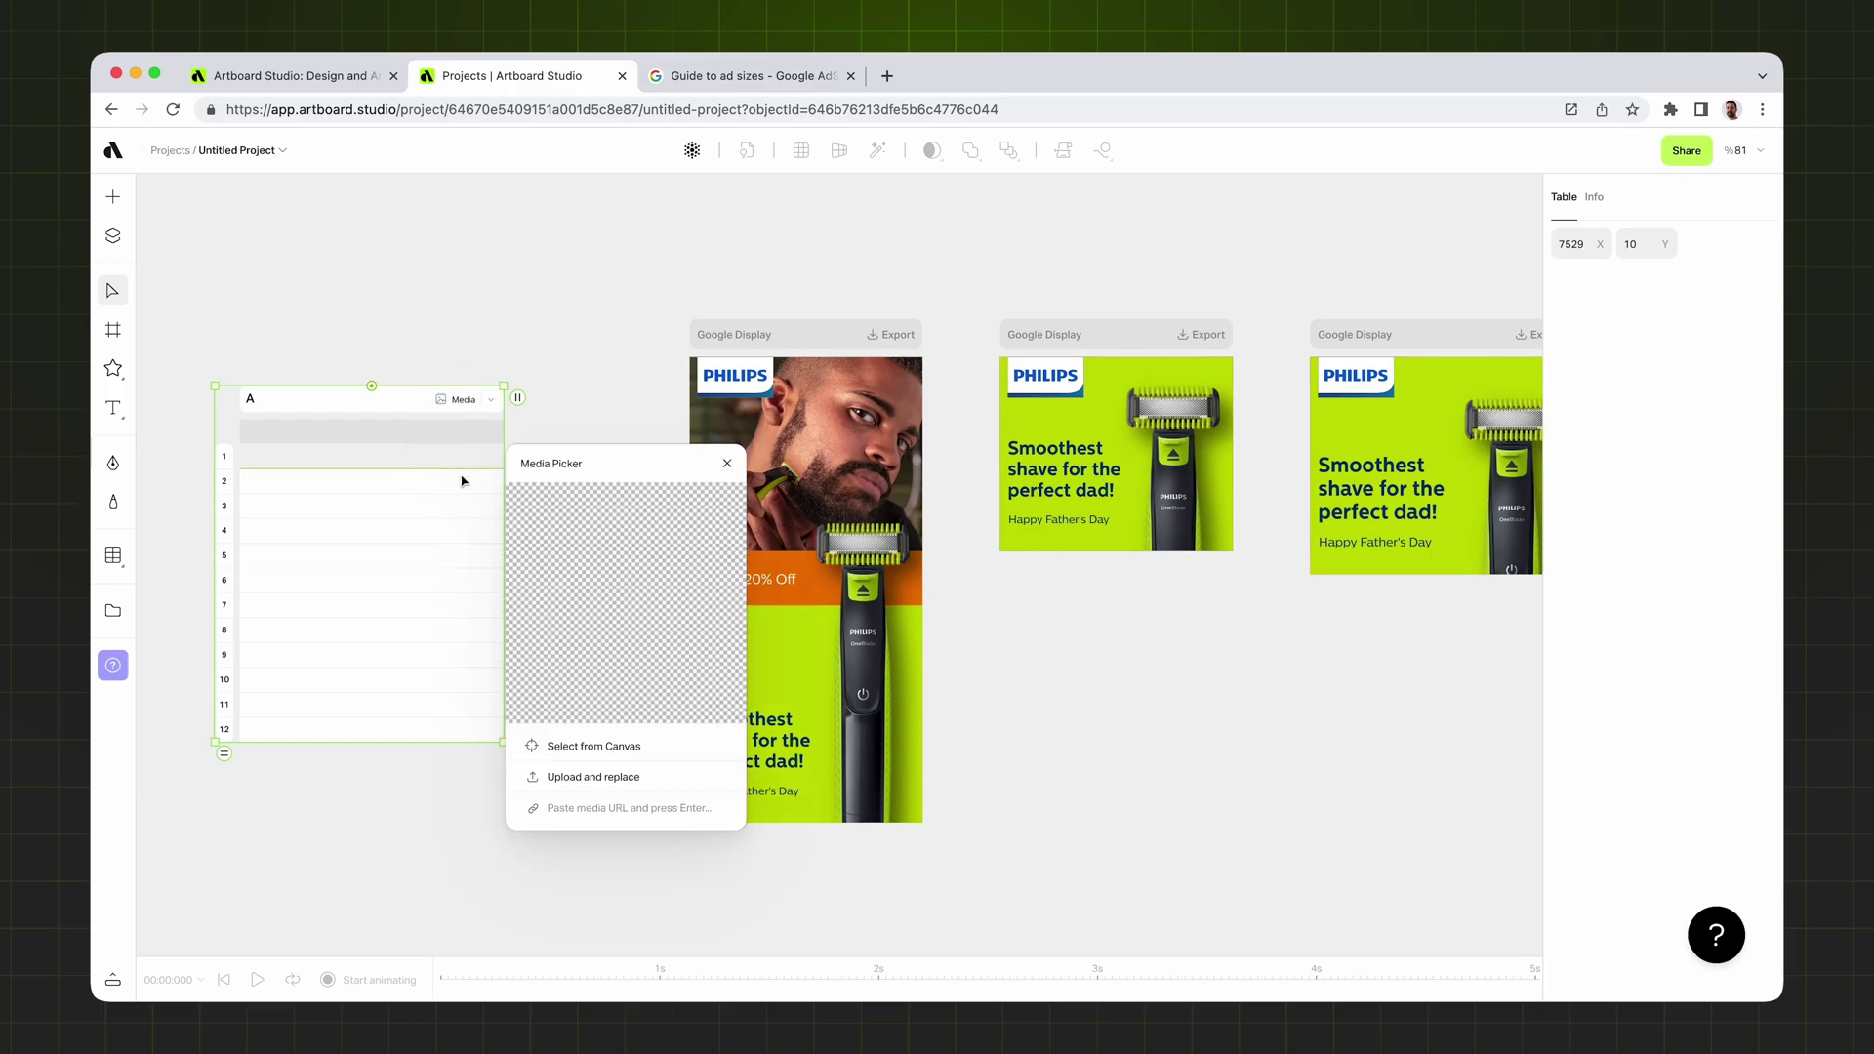
left_click(605, 746)
left_click(851, 706)
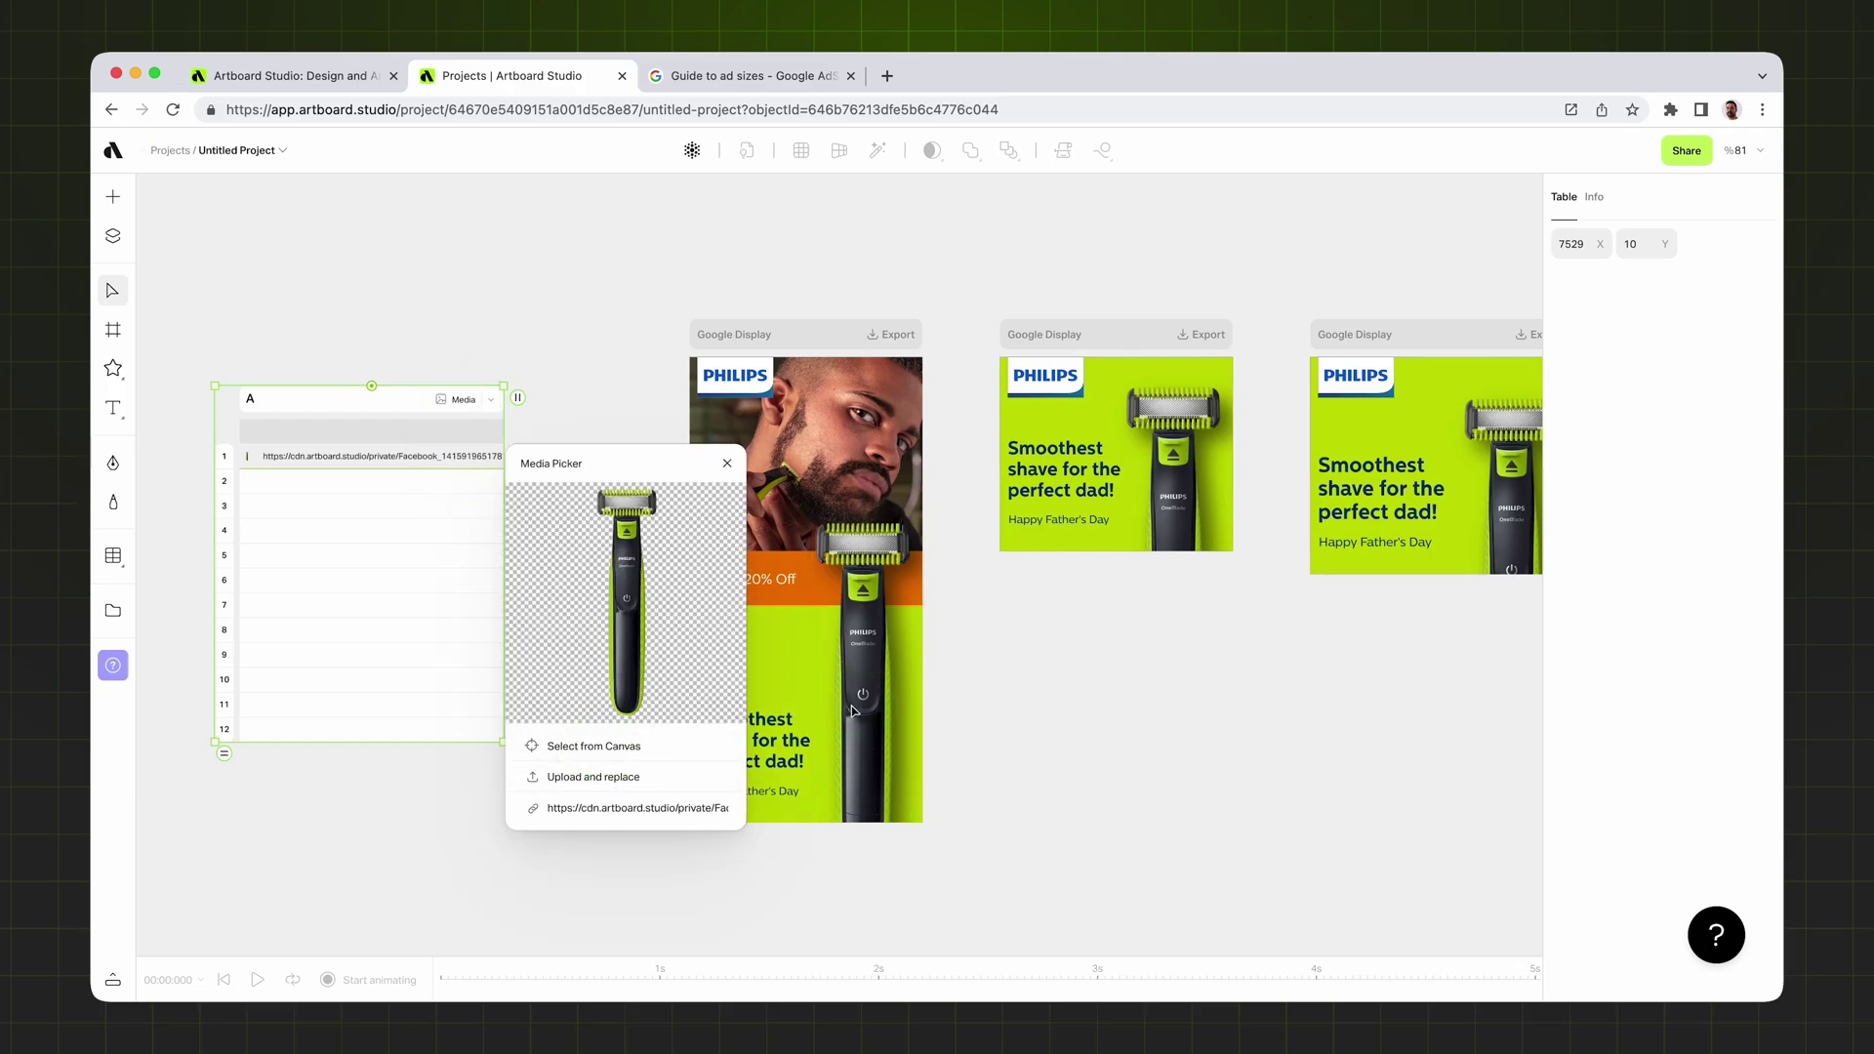
- Name column A "Product Image" and link it to the razor image on the 300 × 600 px artboard
left_click(310, 435)
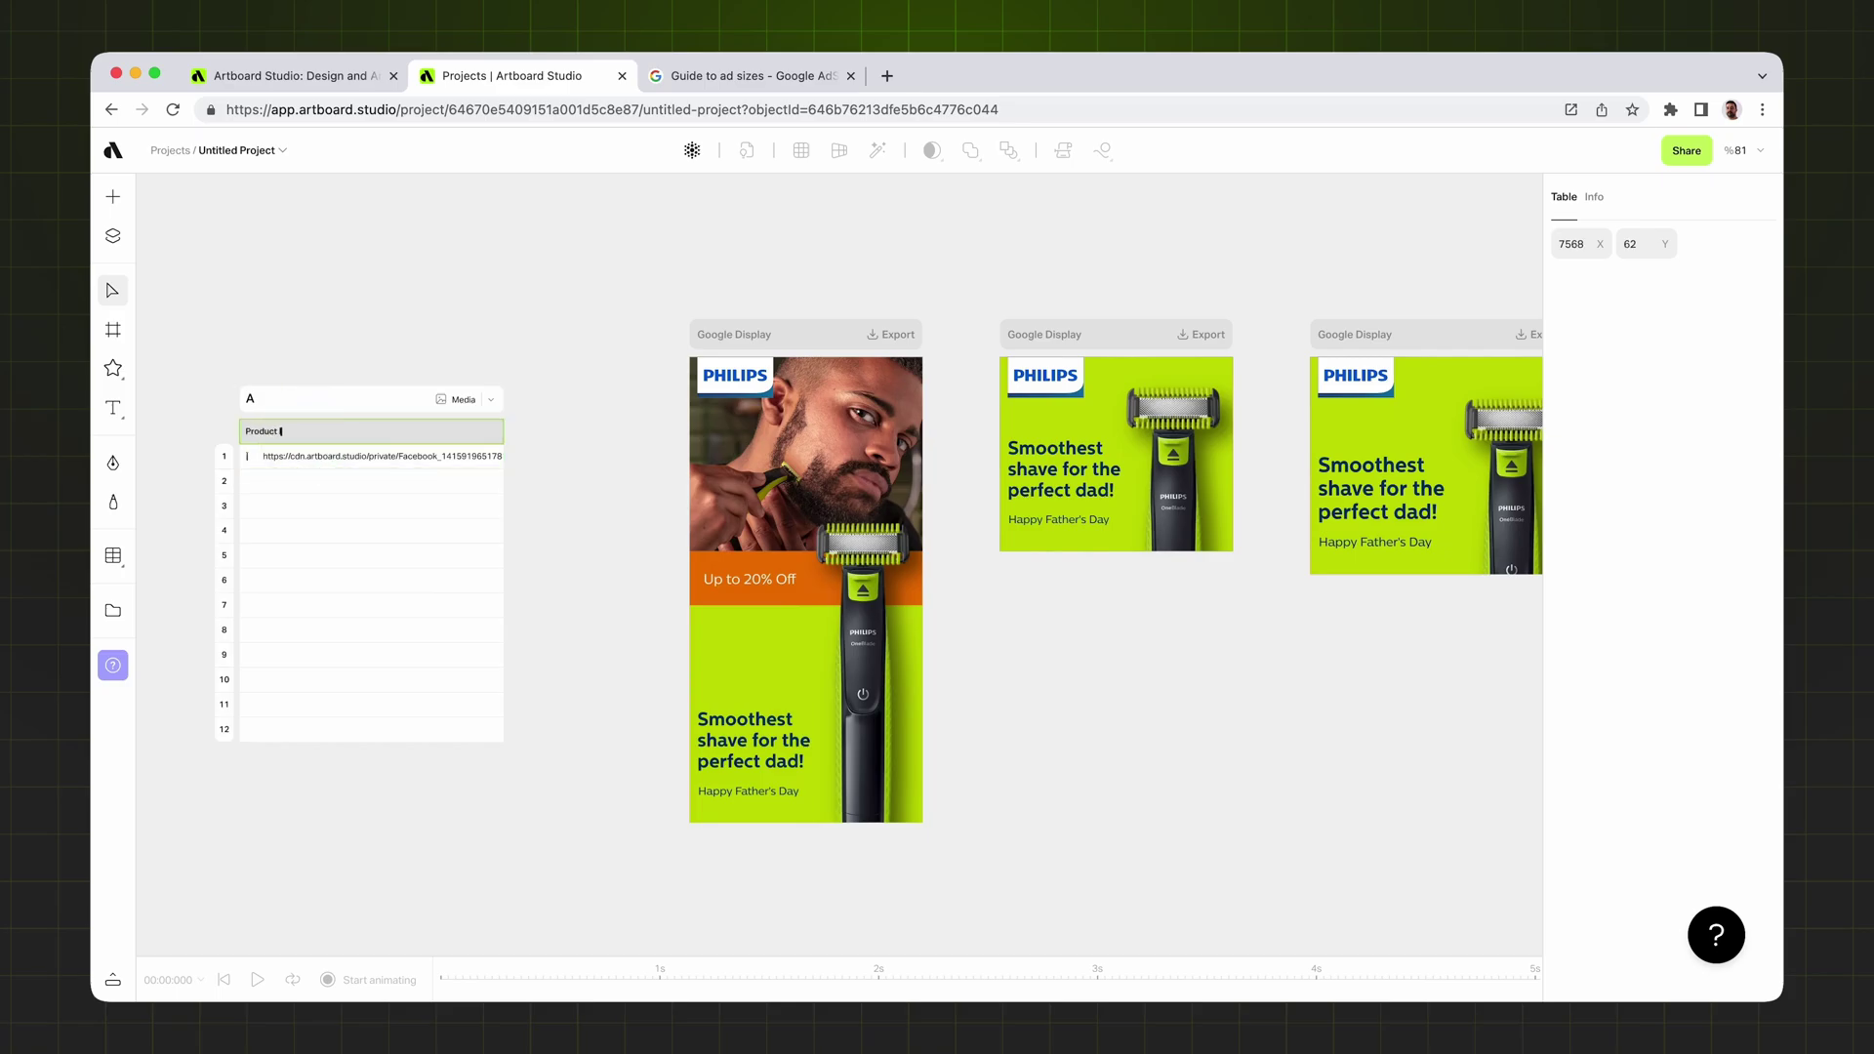
type("Product Image")
key("Return")
scroll(259, 433, "up", 3)
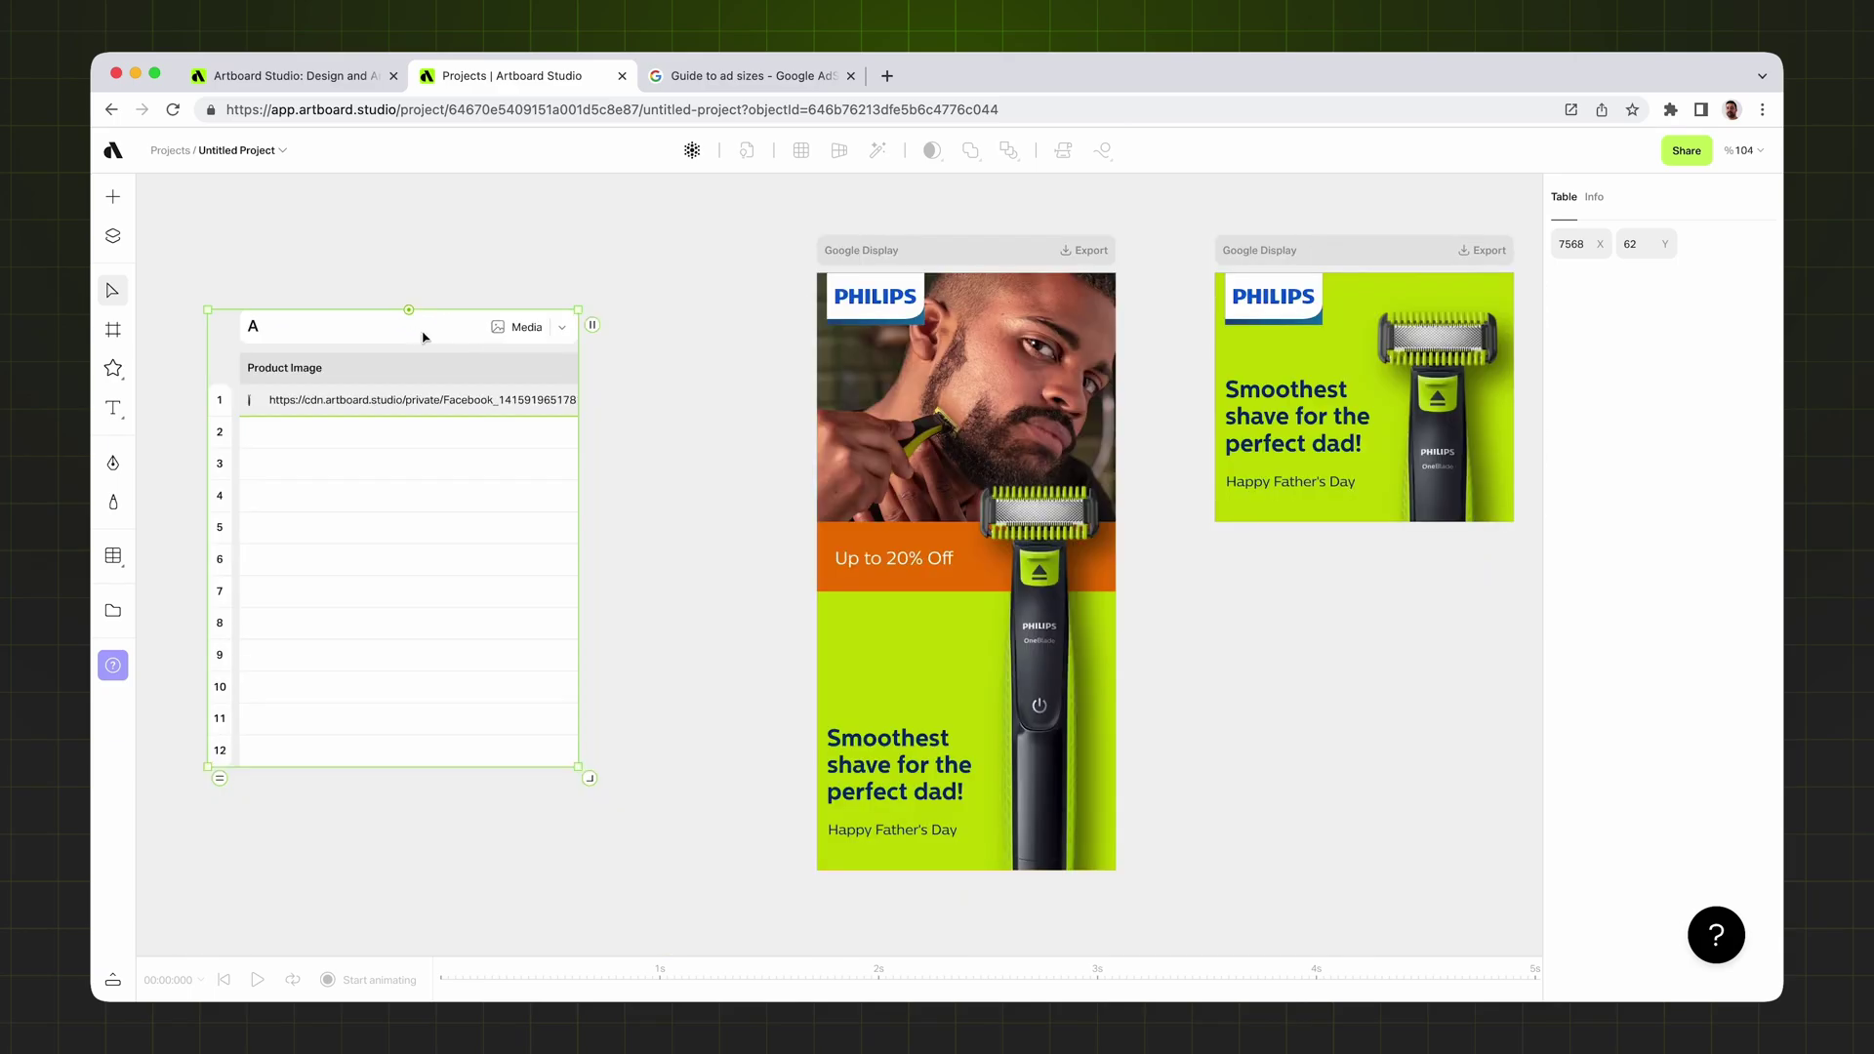
left_click_drag(411, 308, 1027, 697)
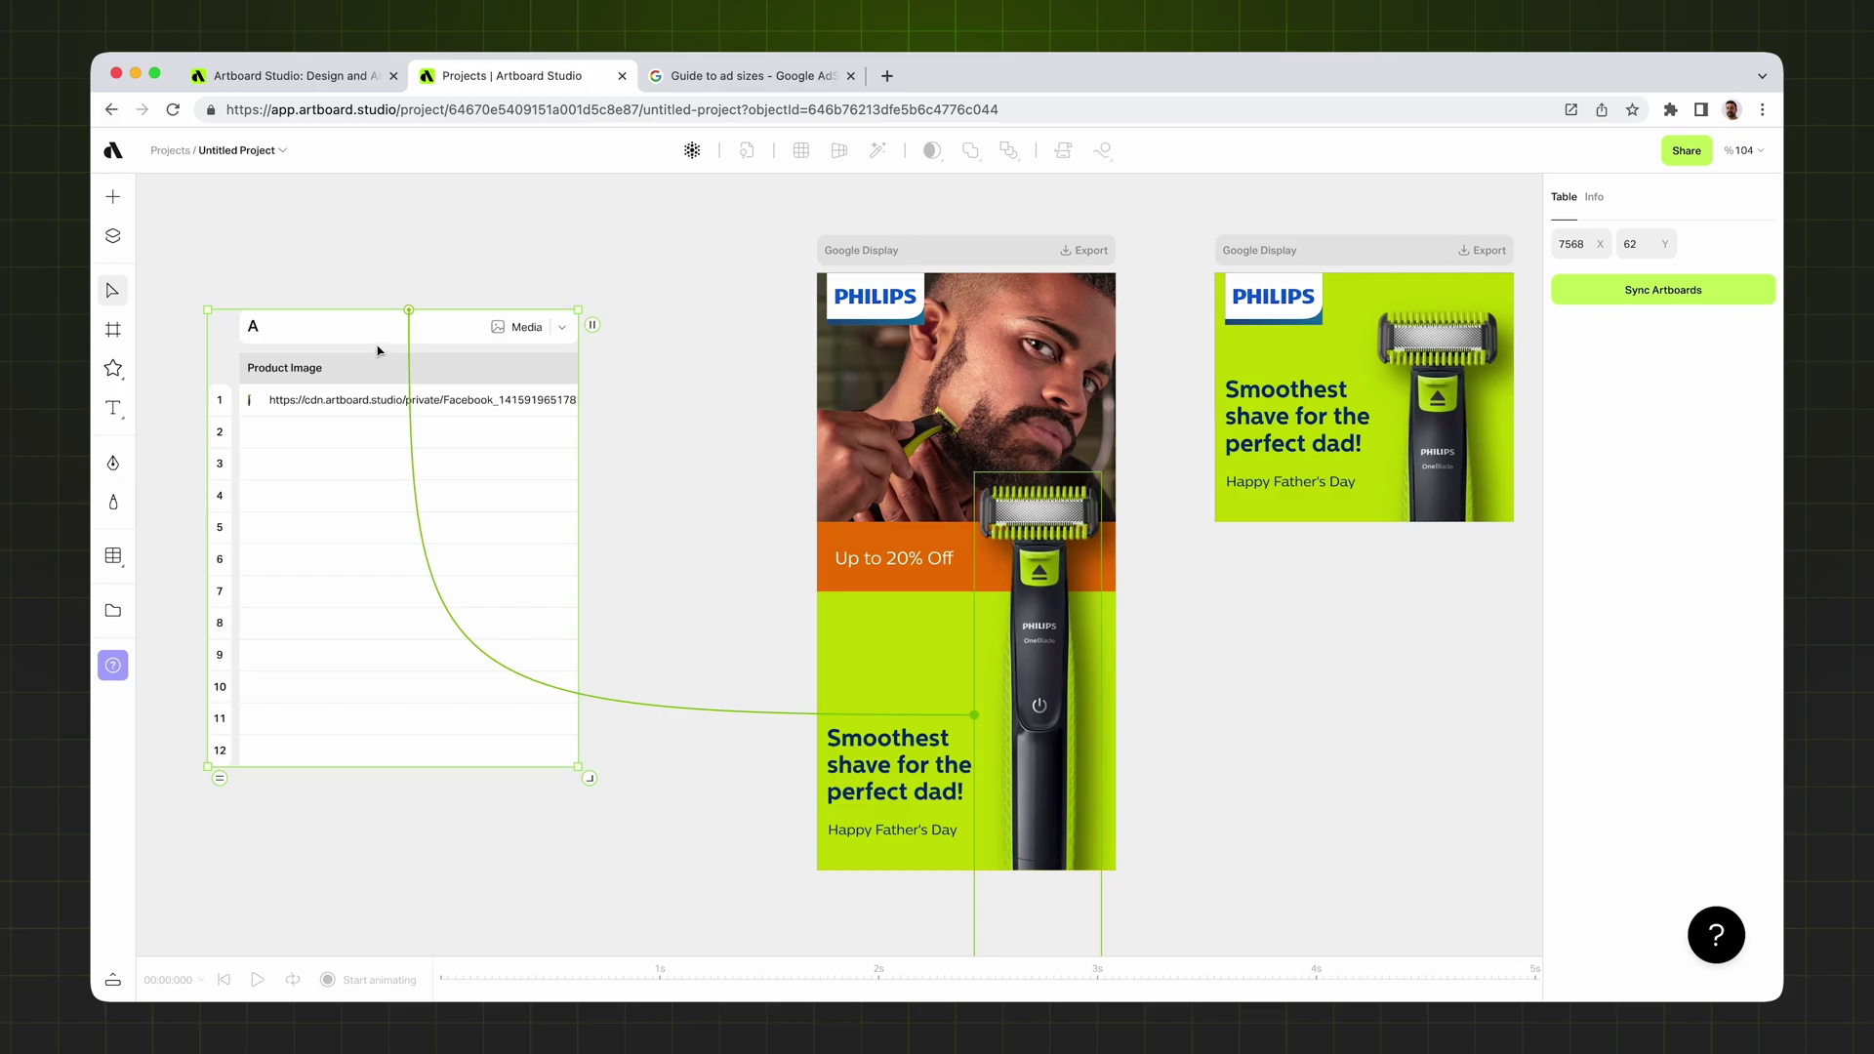
left_click(314, 468)
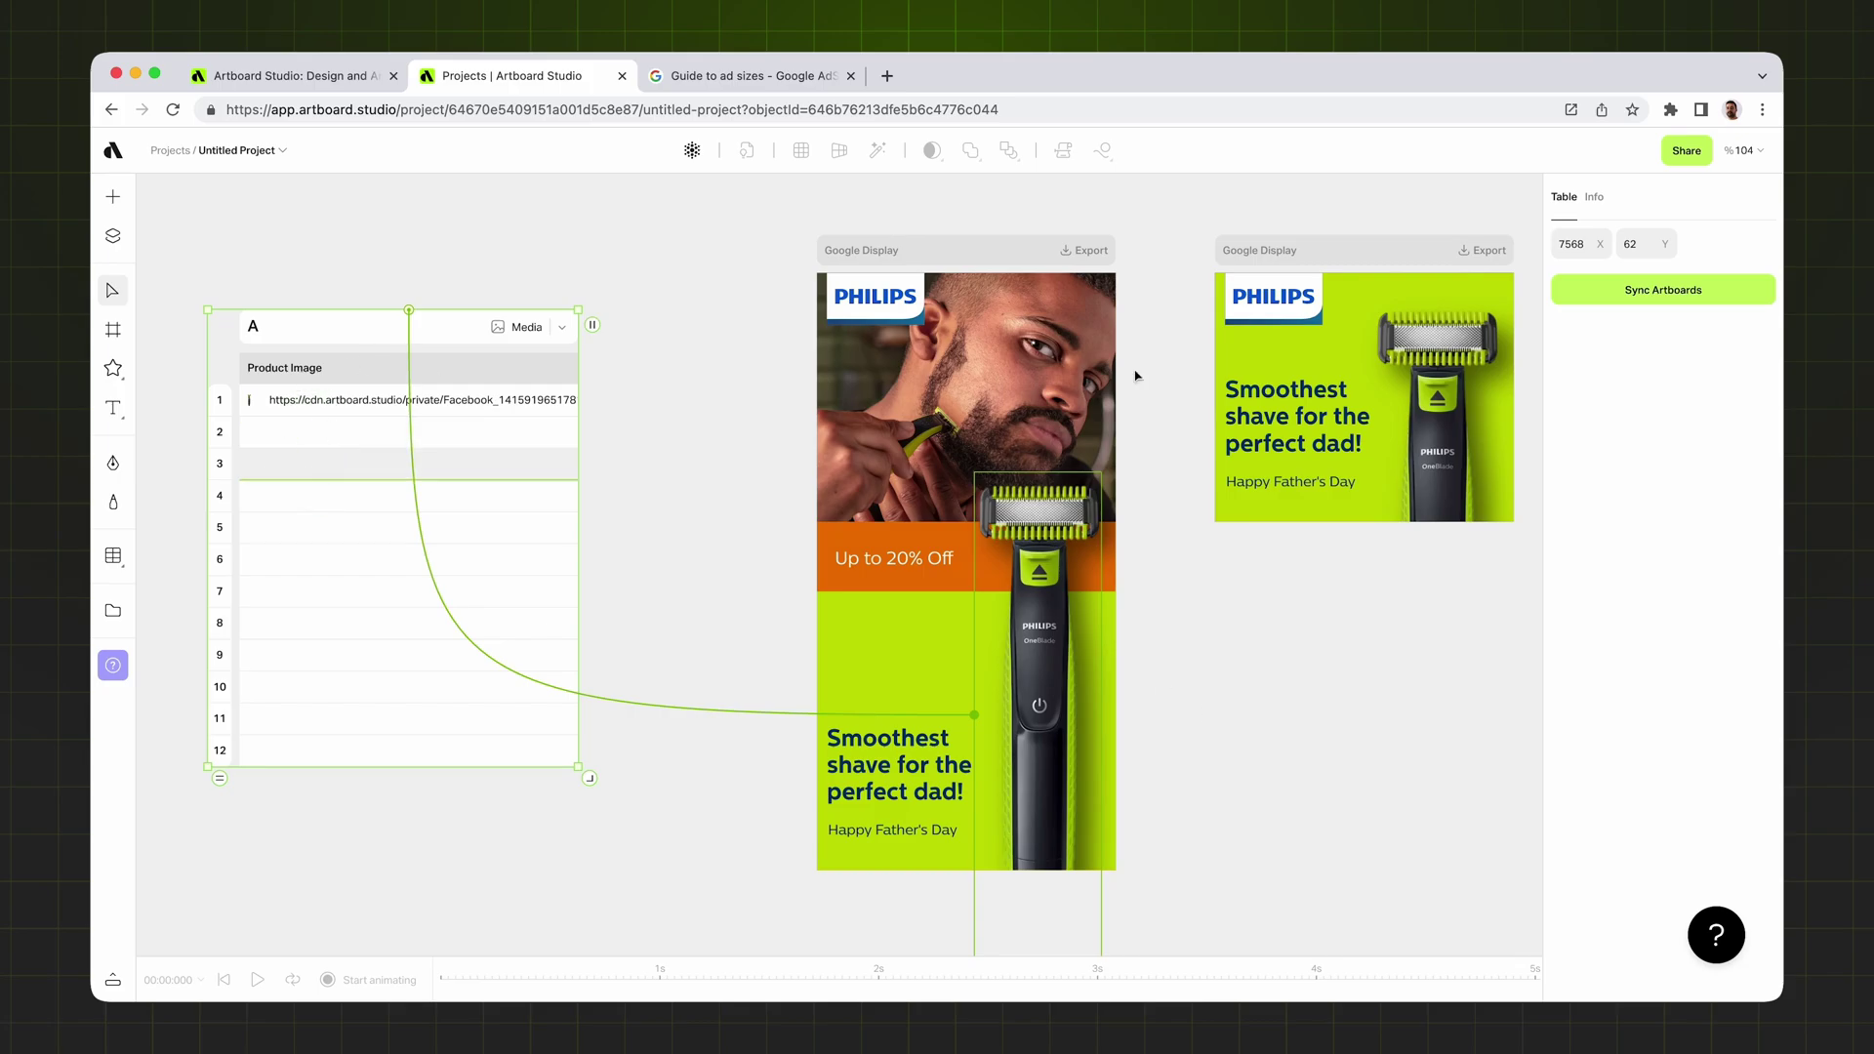
- Add column B as a media column and fill row 1 with the shaving man's photo picked from the canvas
left_click_drag(592, 325, 810, 324)
left_click(703, 331)
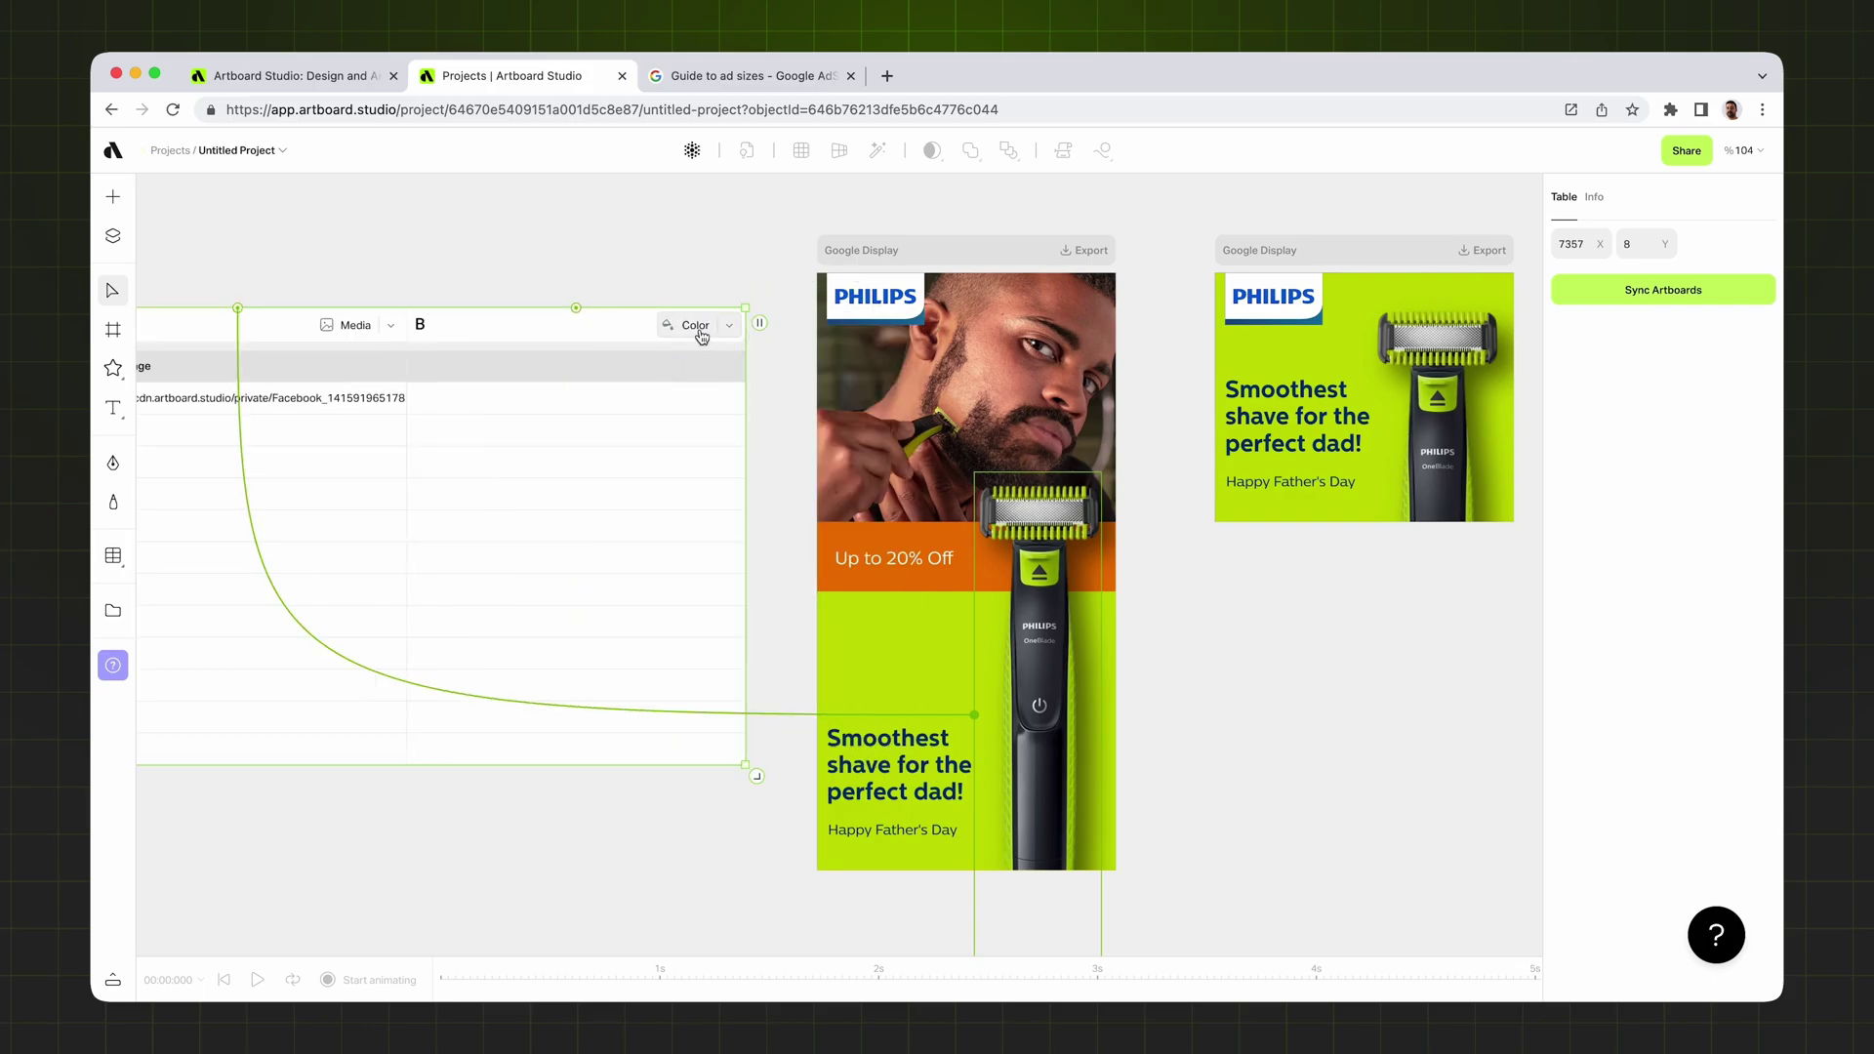
left_click(636, 398)
left_click(828, 686)
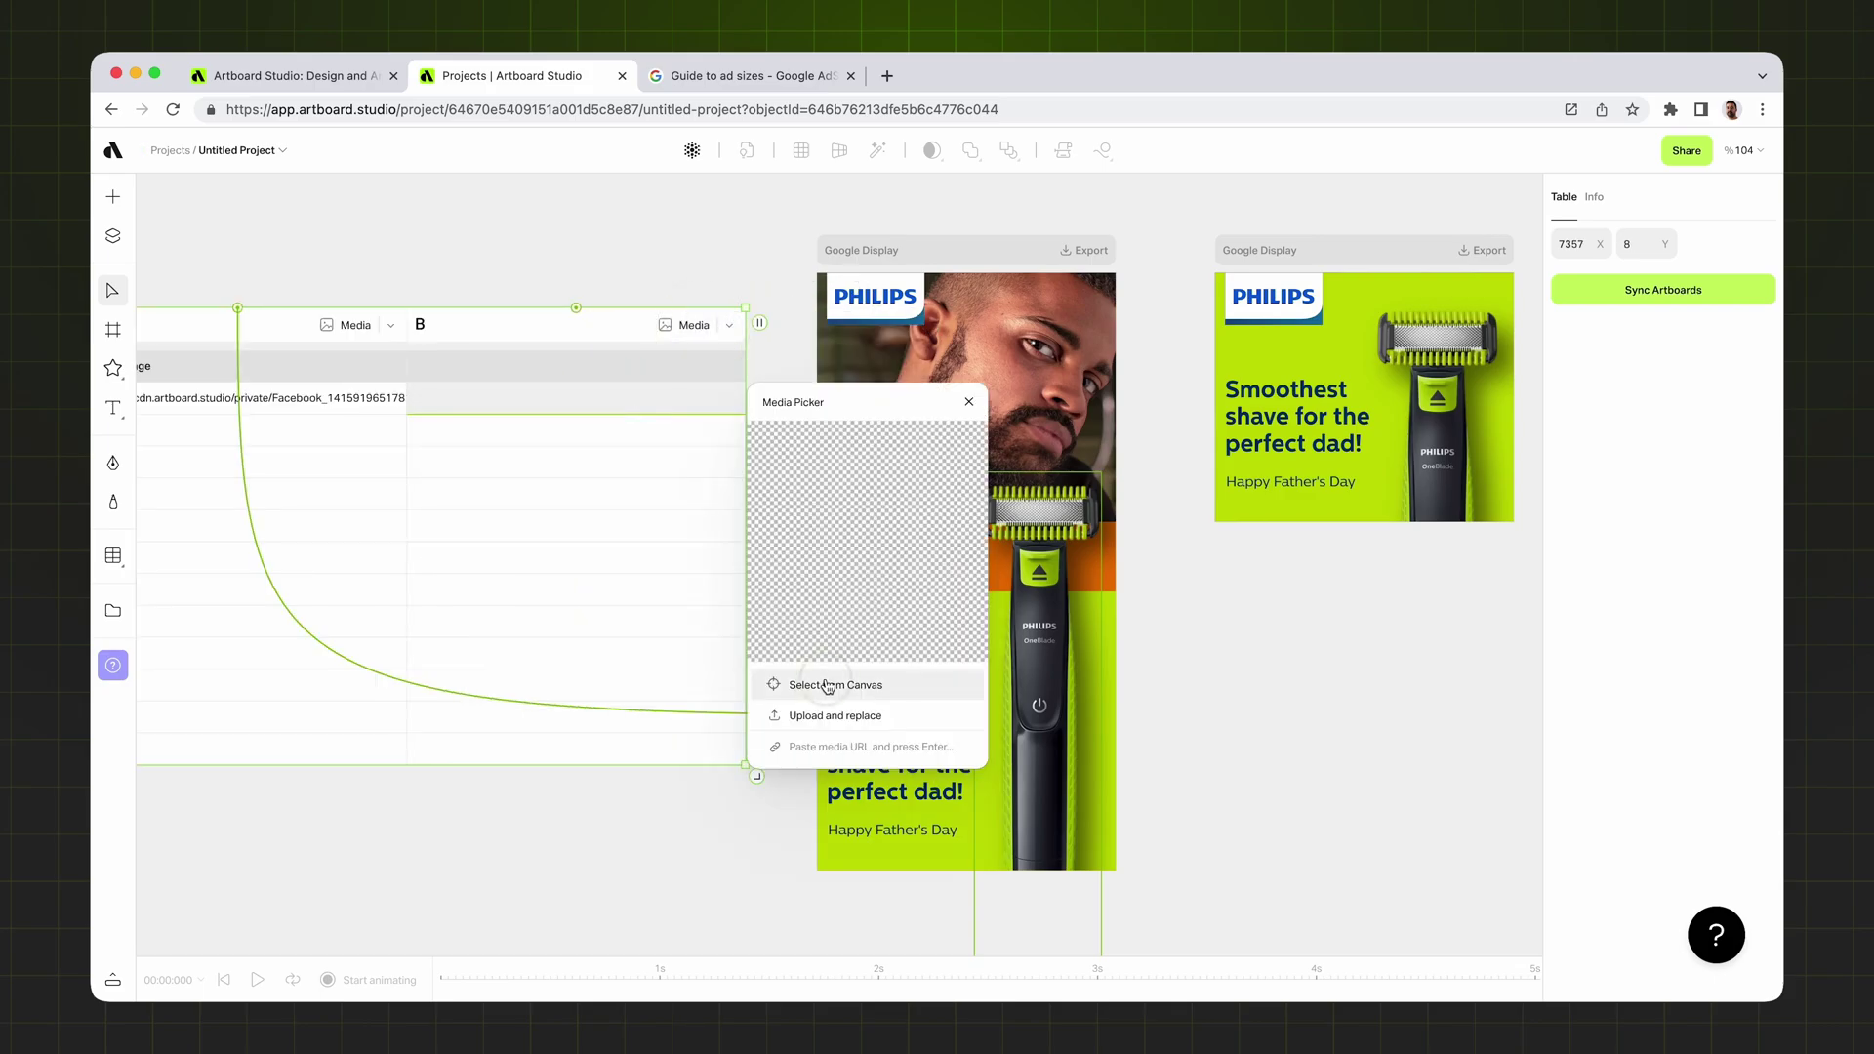
left_click(1027, 371)
left_click(967, 405)
- Move the data table above the artboards and shorten it to three rows
scroll(680, 401, "down", 5)
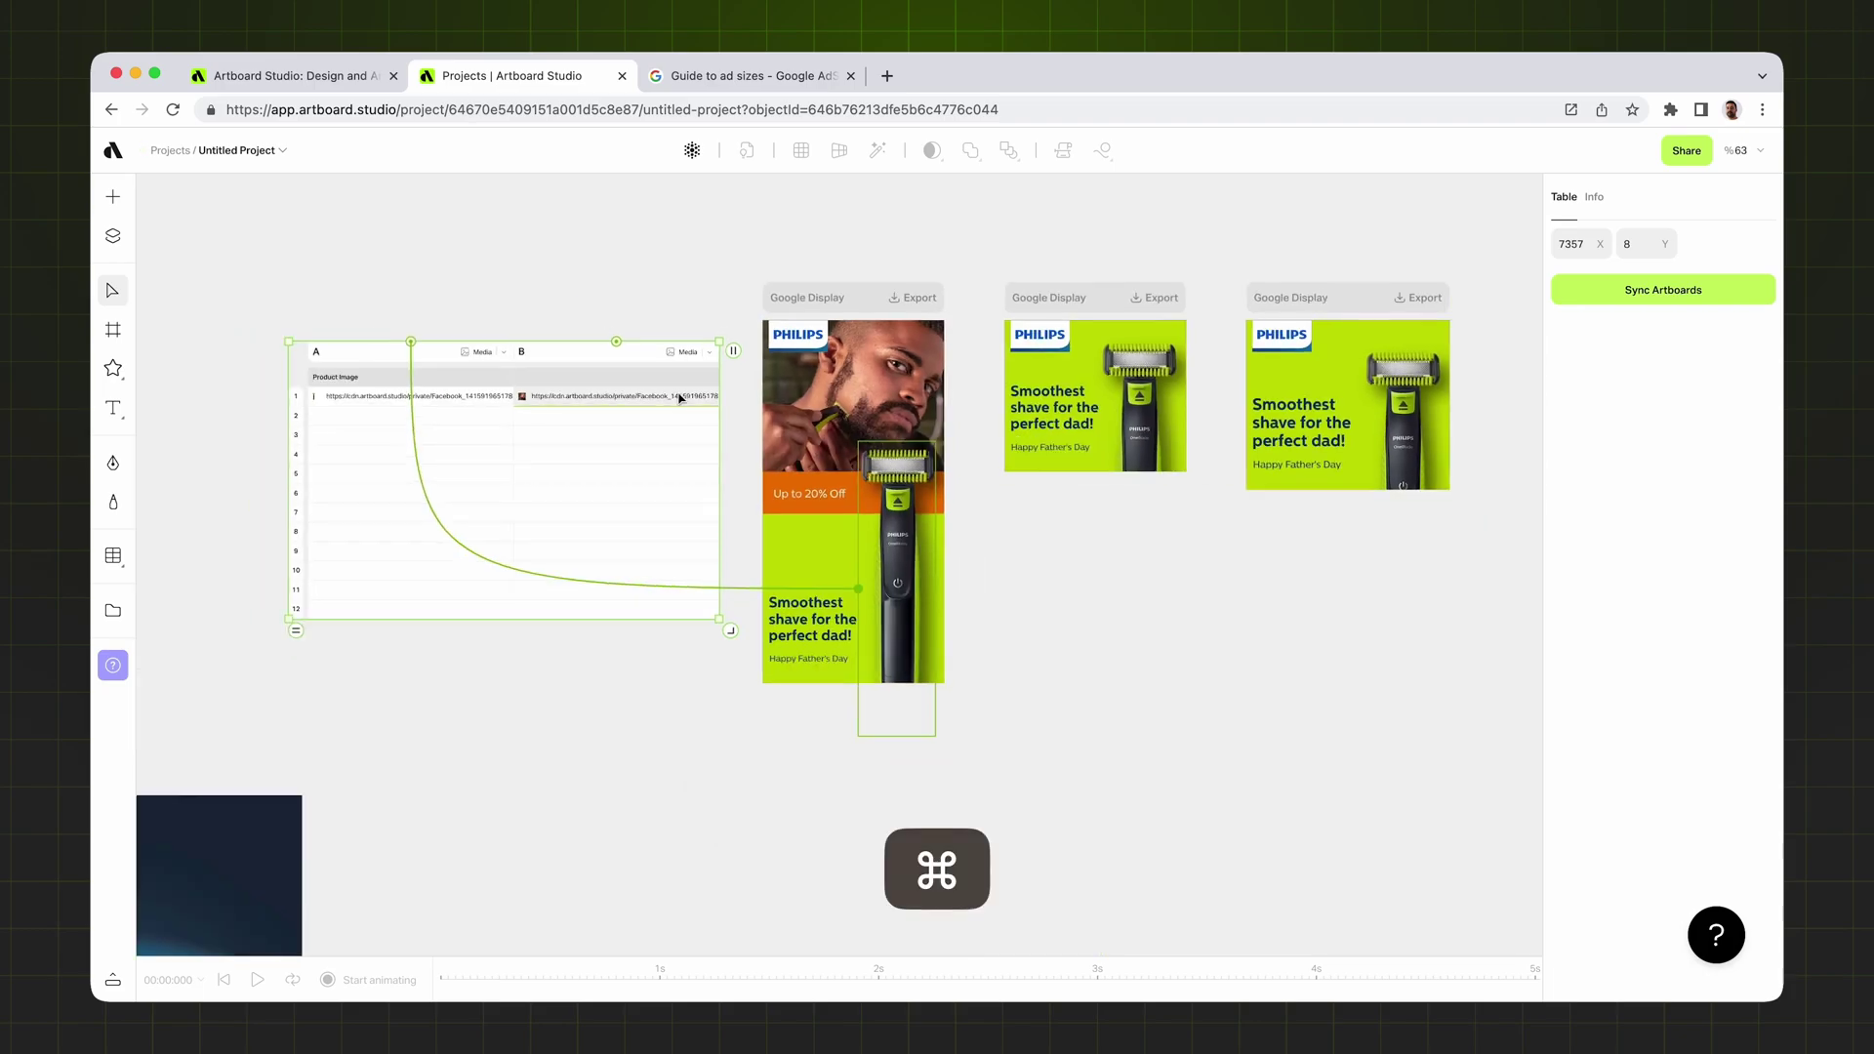
scroll(680, 400, "up", 3)
left_click_drag(822, 551, 1213, 218)
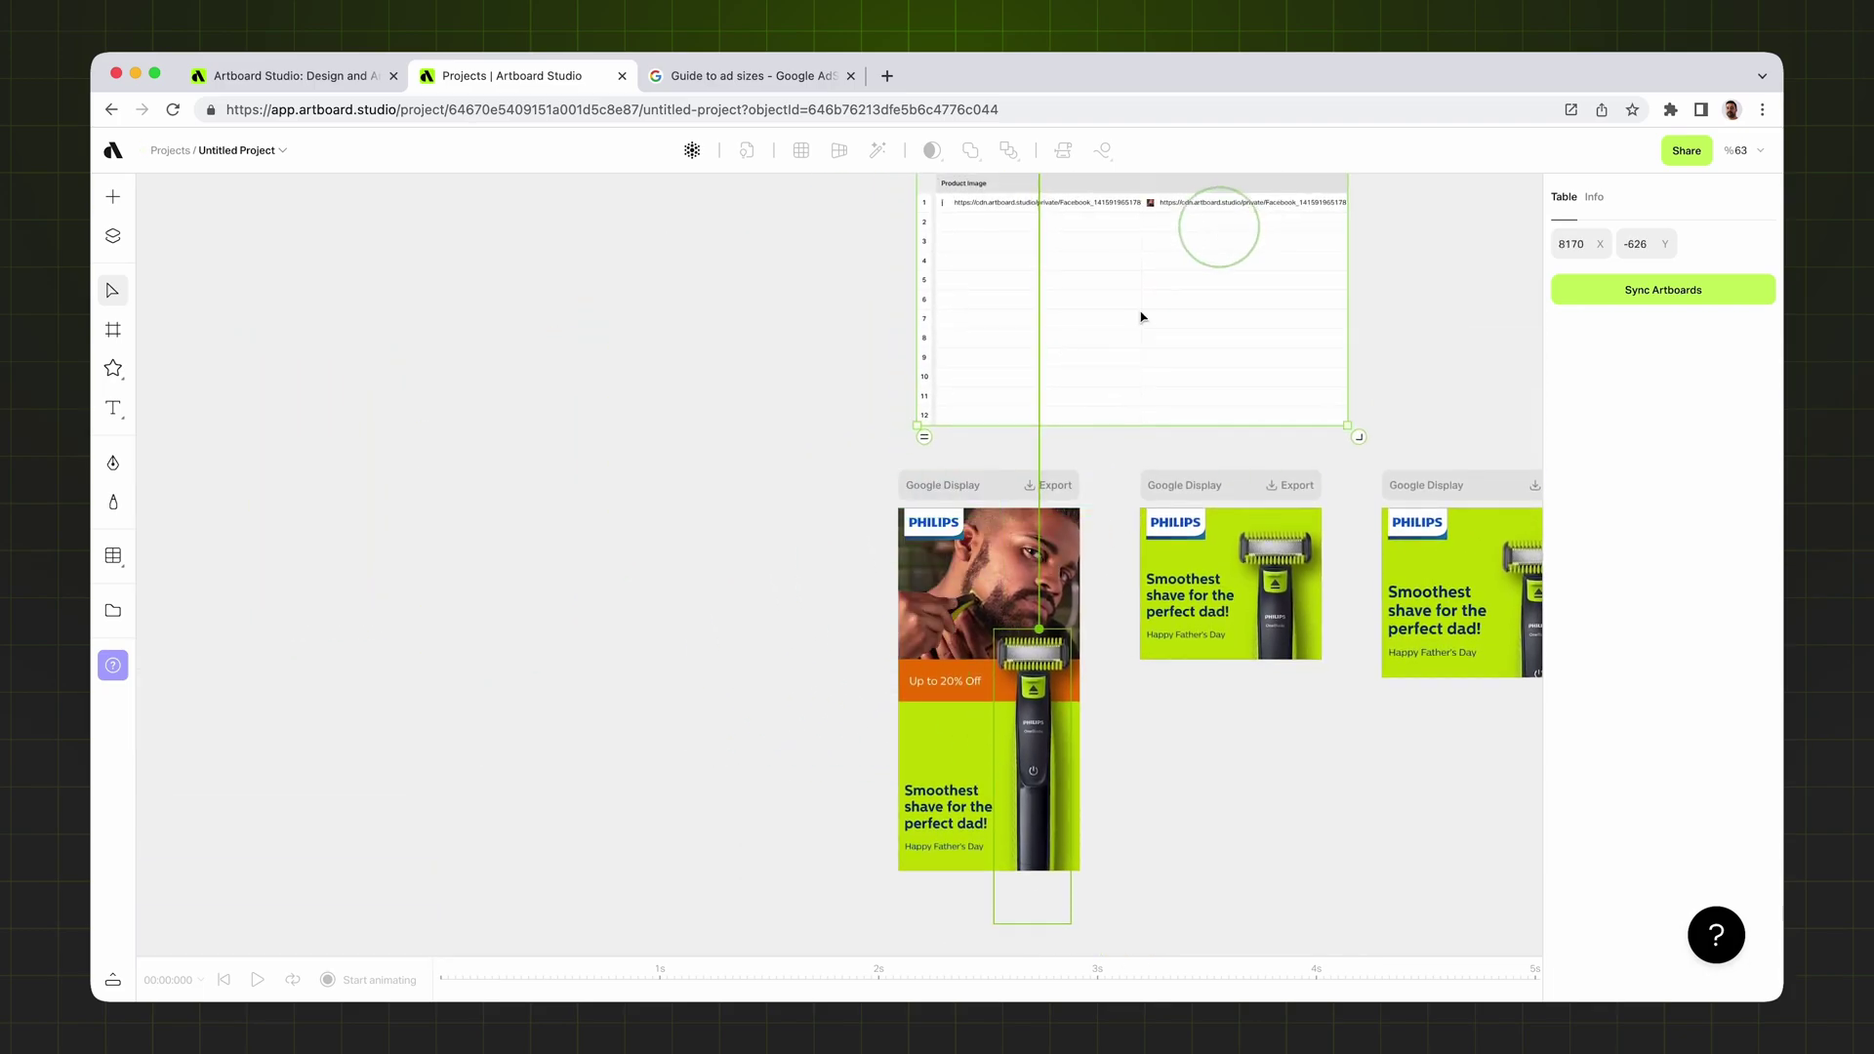
left_click_drag(929, 430, 948, 258)
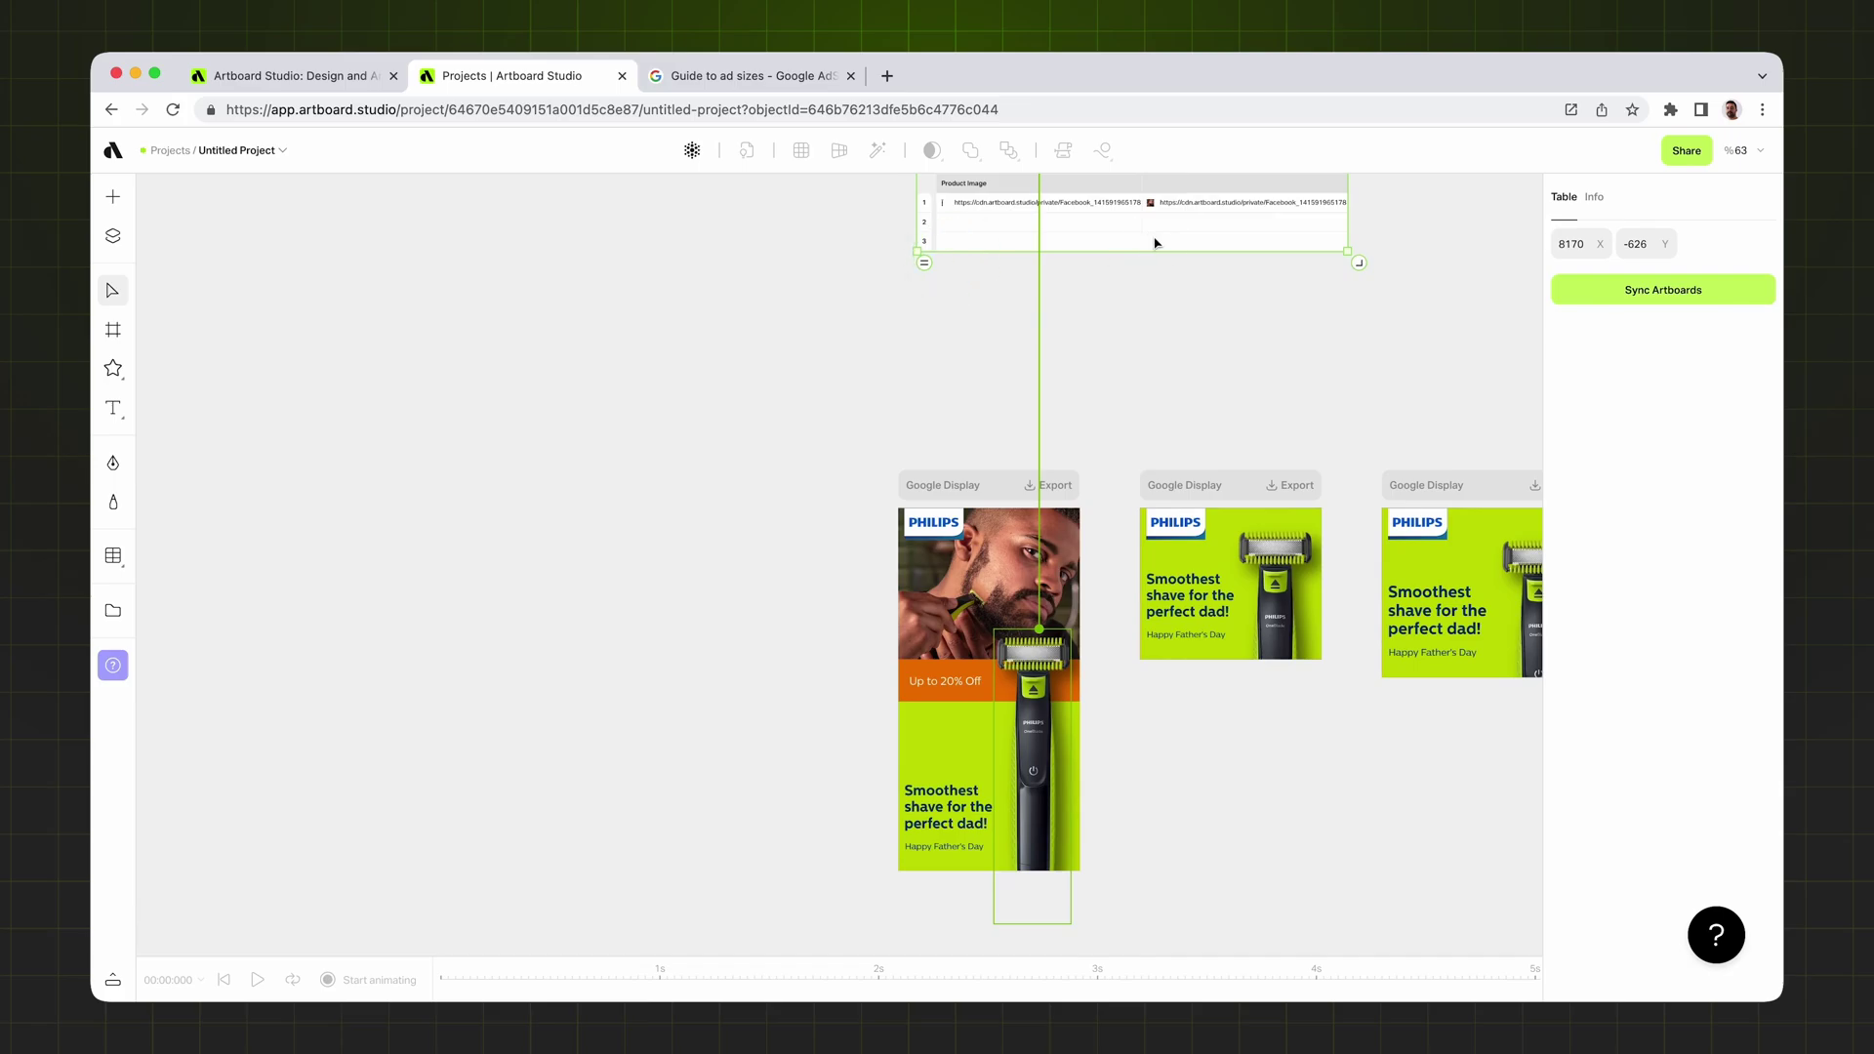
scroll(996, 405, "up", 3)
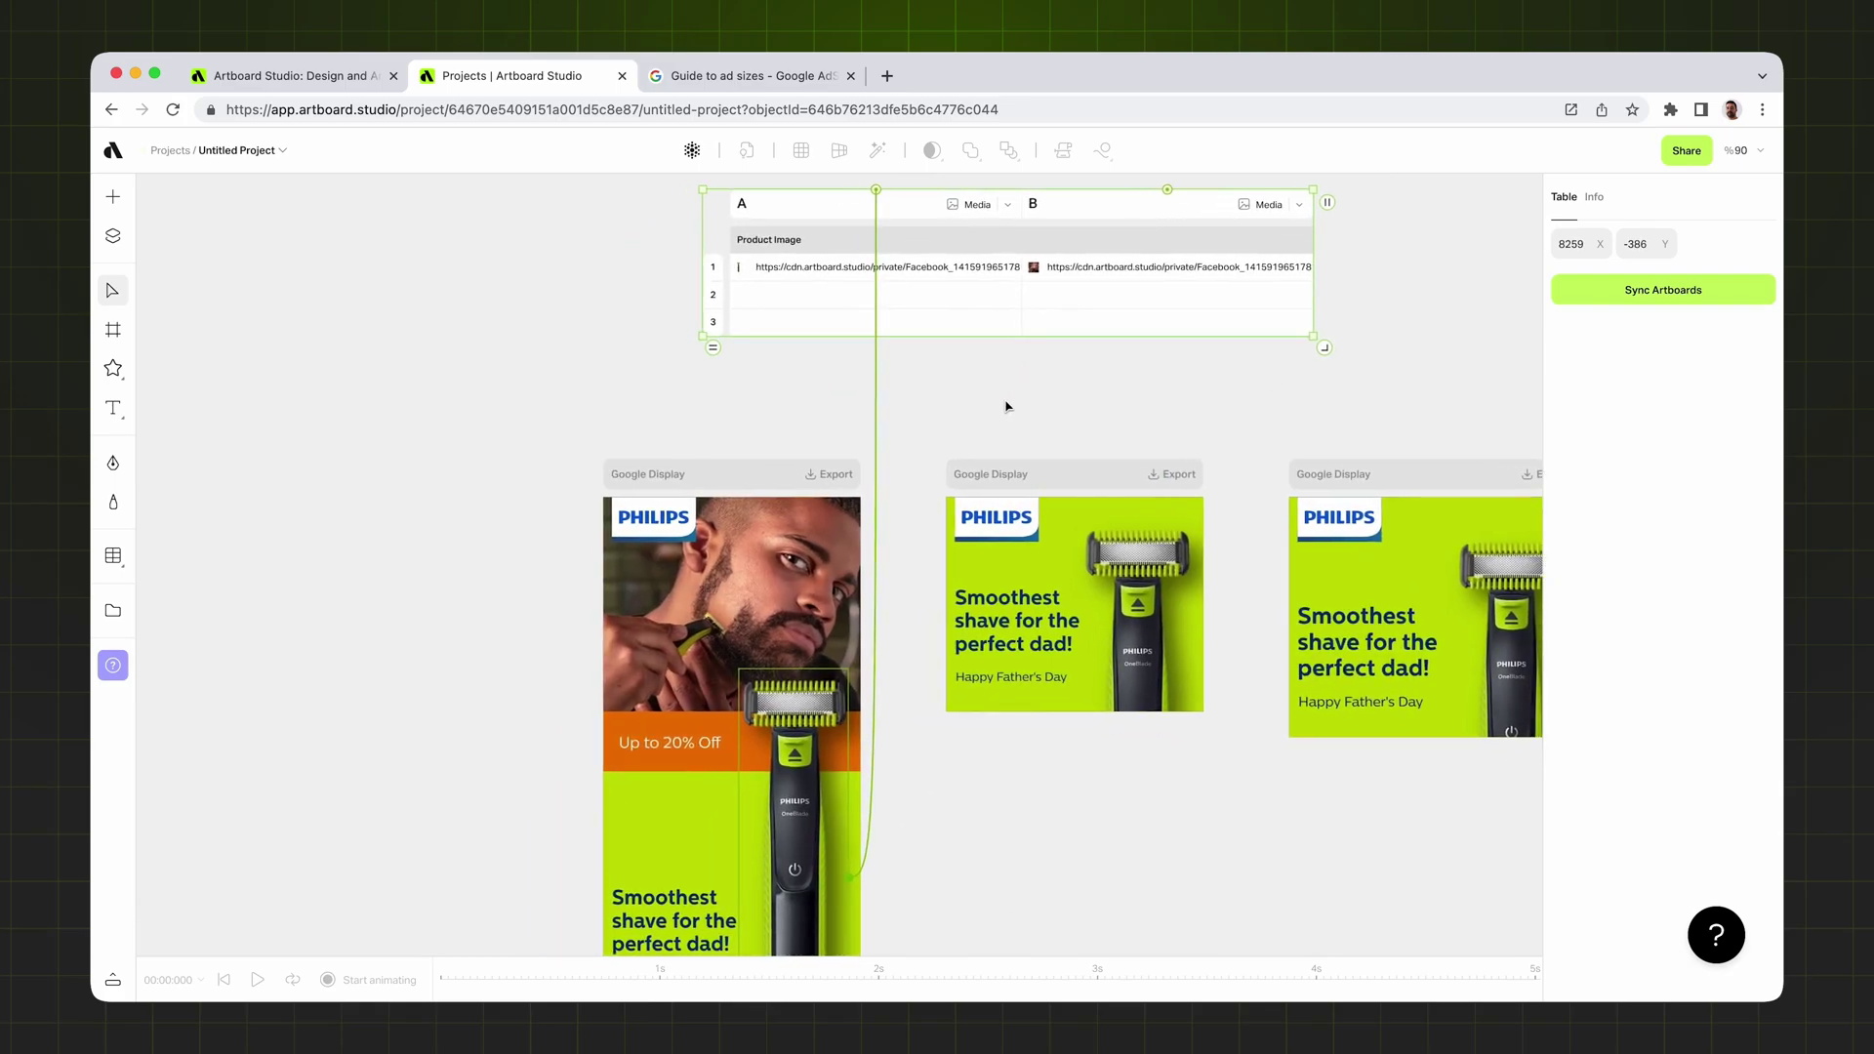
- Add a color column C and fill row 1 with the ad background's green, C1DC01
scroll(1007, 406, "right", 2)
left_click(1265, 202)
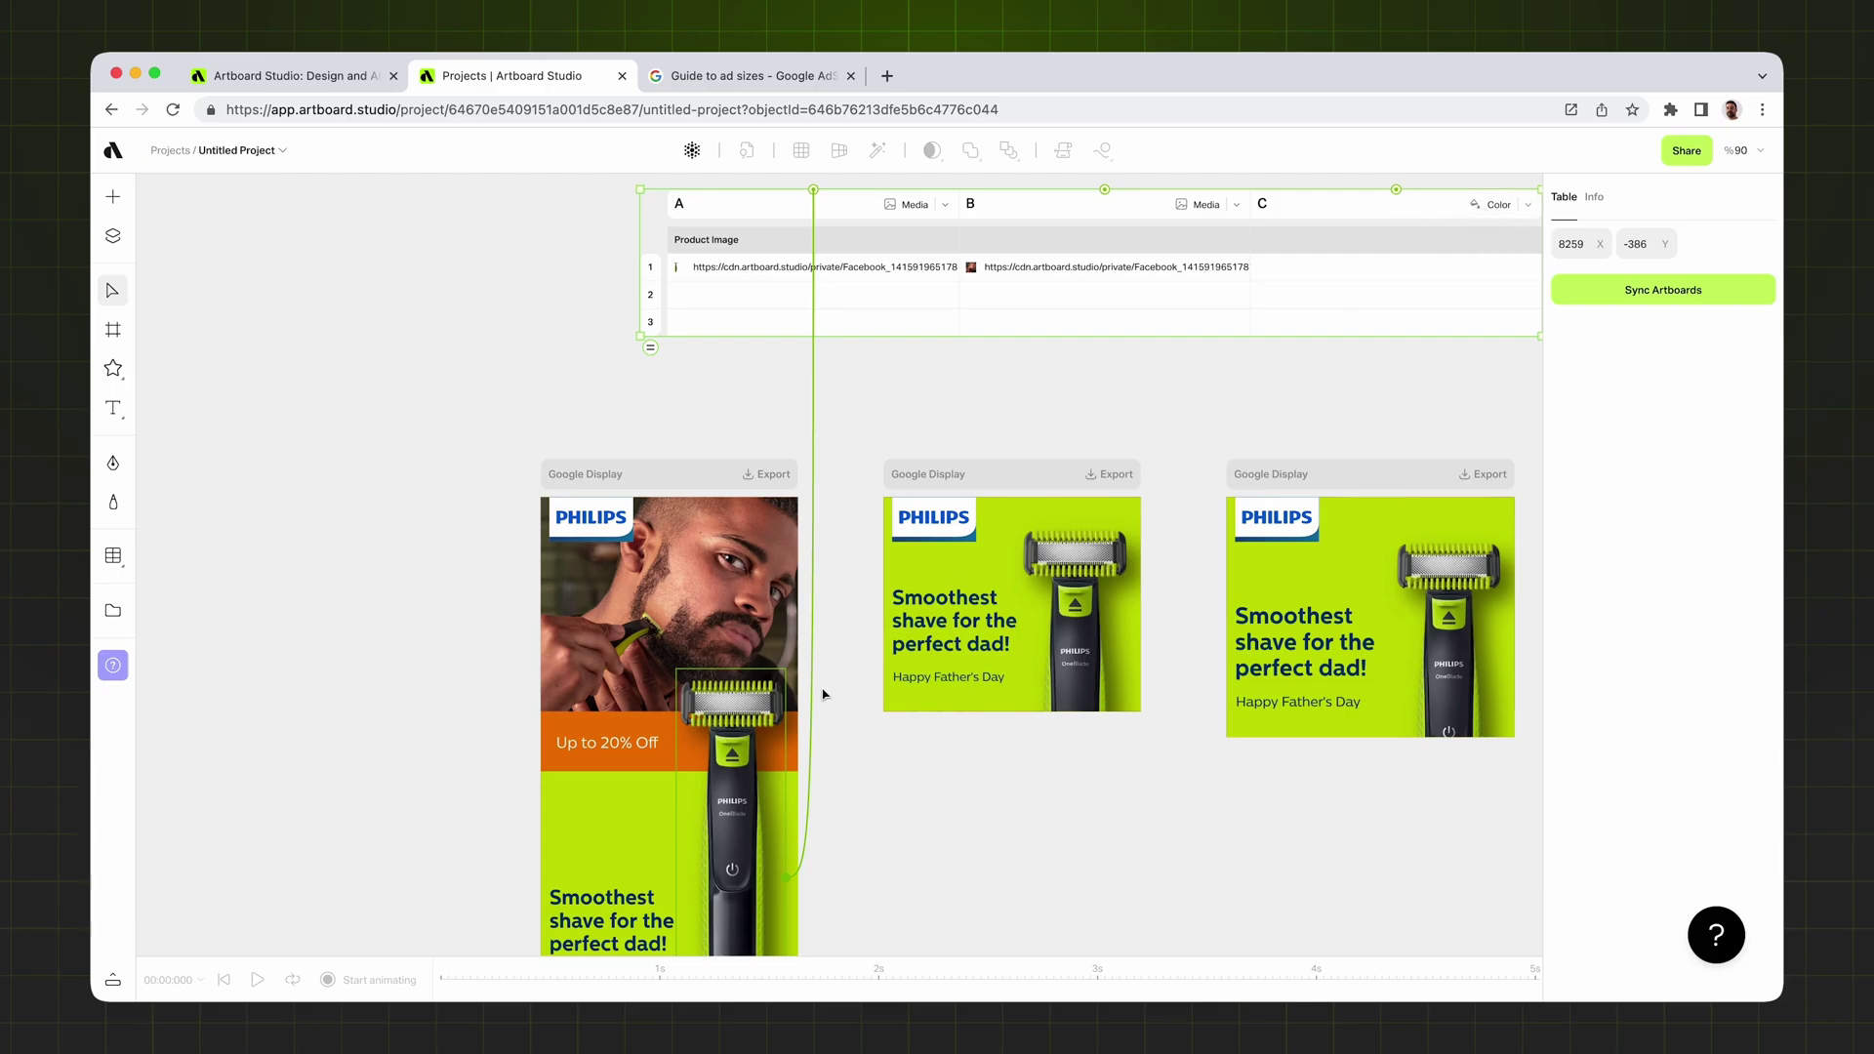
left_click(573, 825)
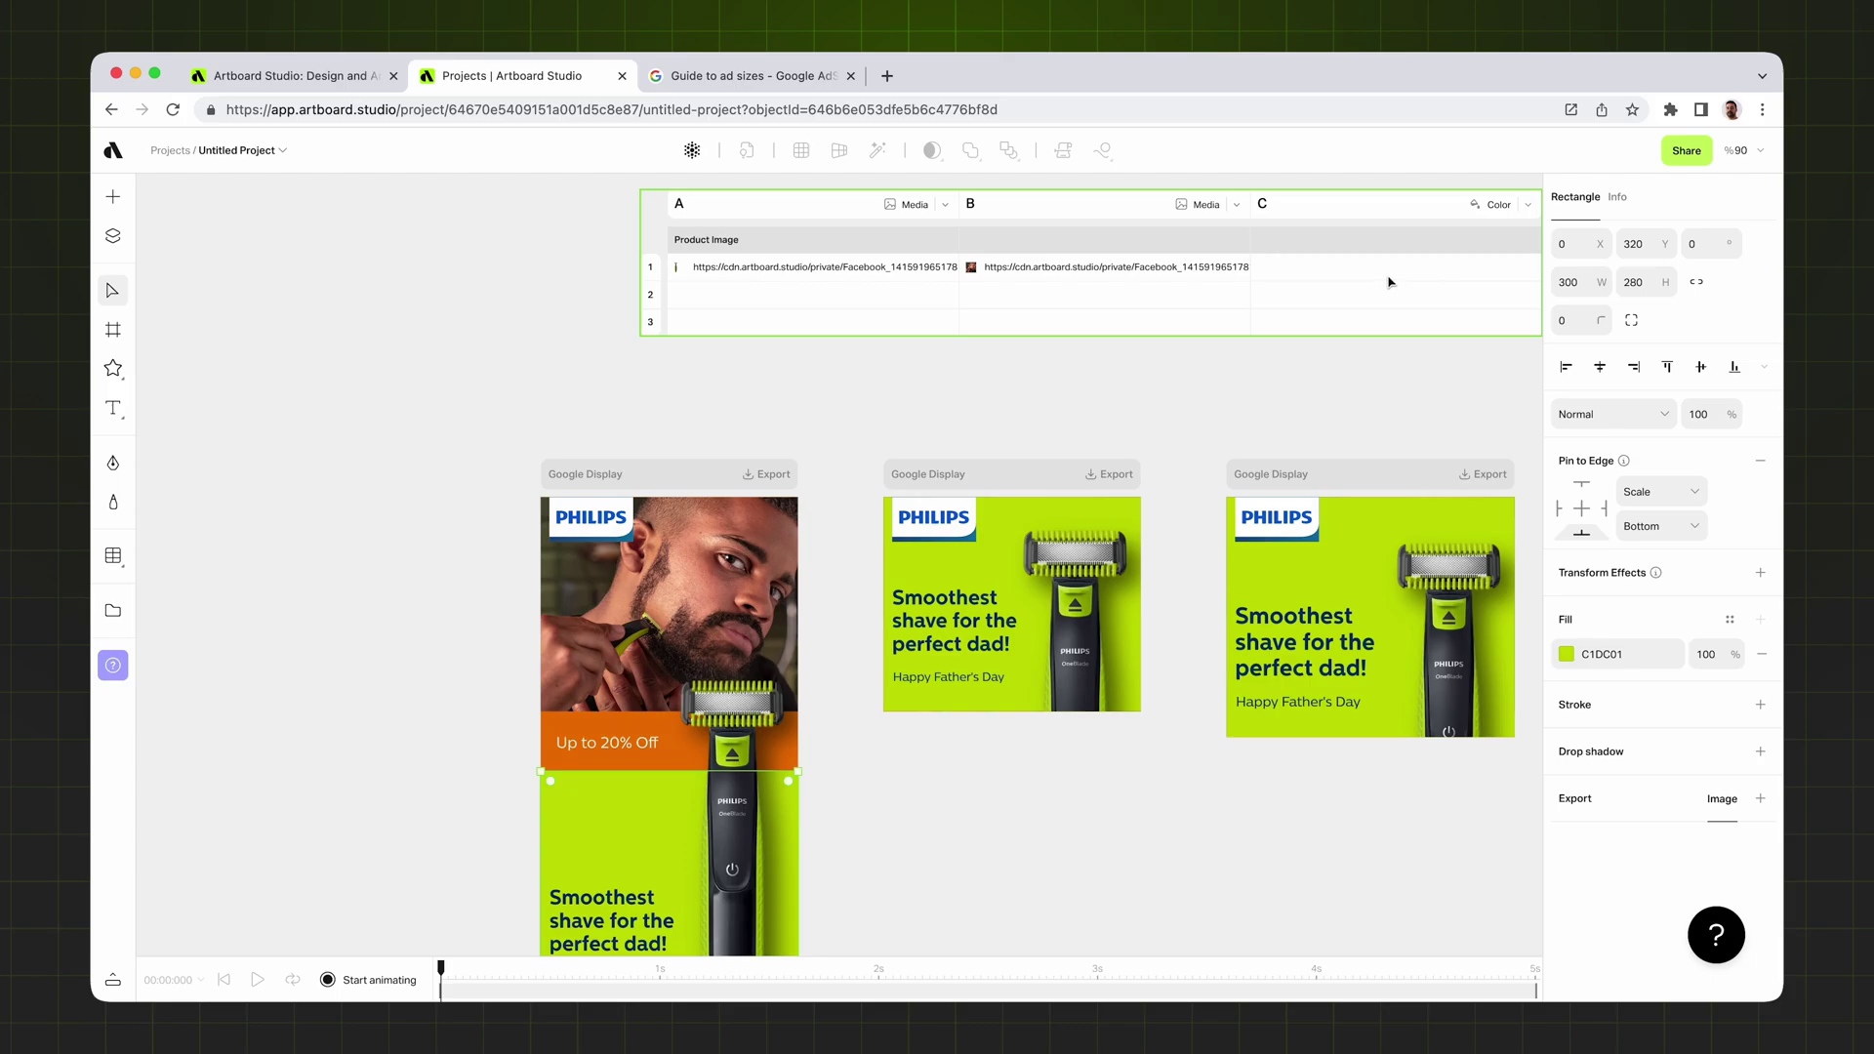
left_click(1341, 273)
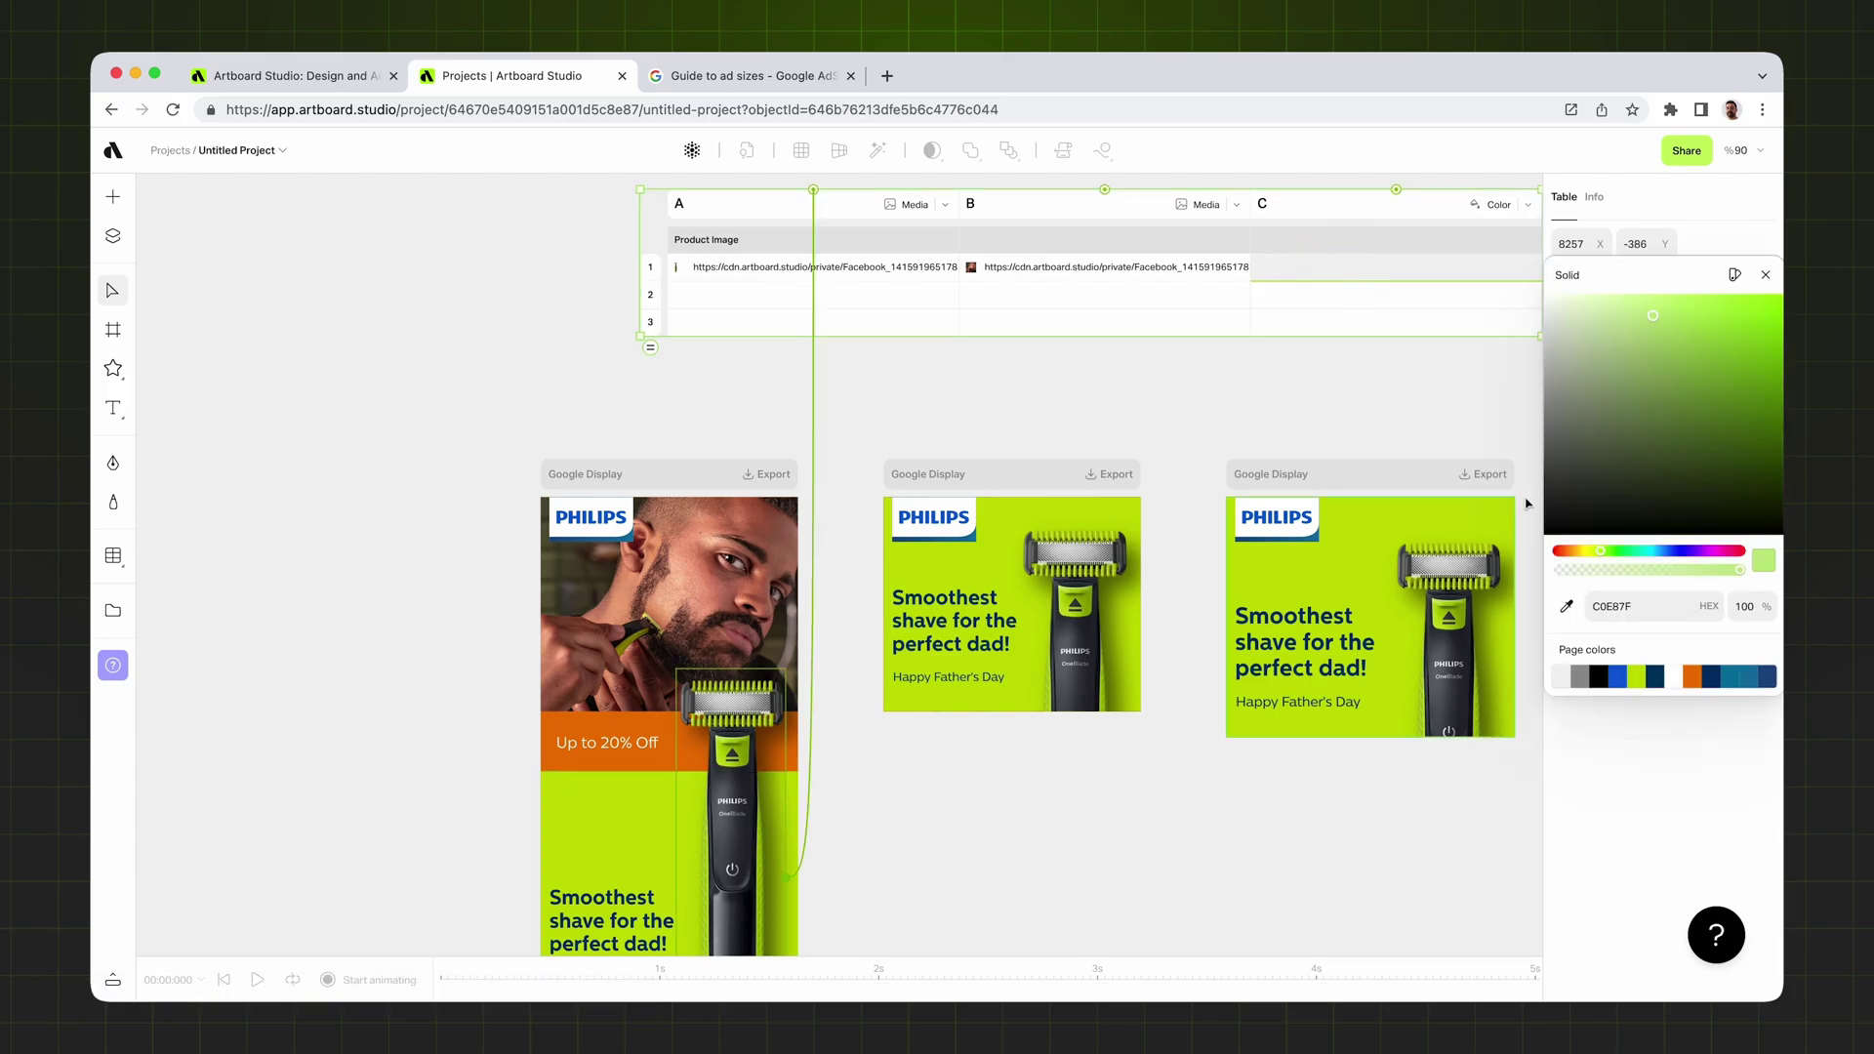
left_click(1644, 675)
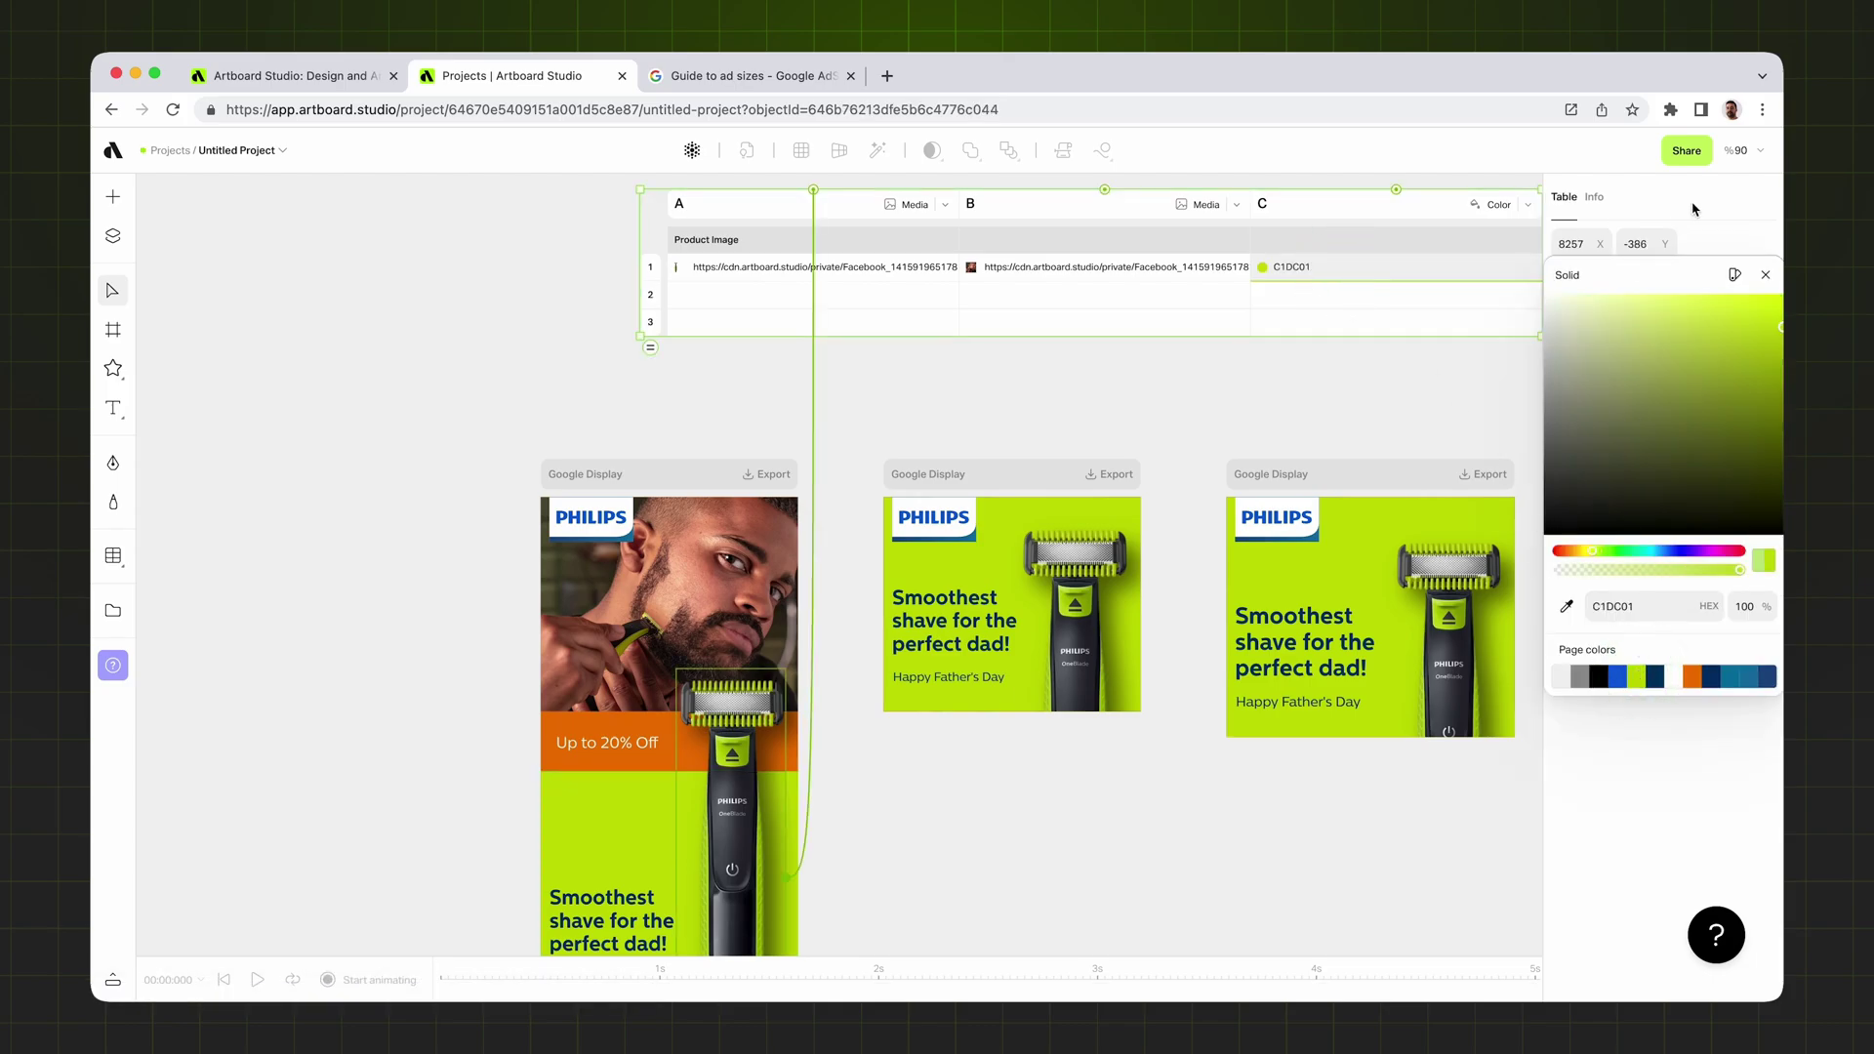
left_click(1766, 274)
- Add a color column D, copy the headline's fill color, and paste 01326B into row 1
scroll(1523, 248, "right", 3)
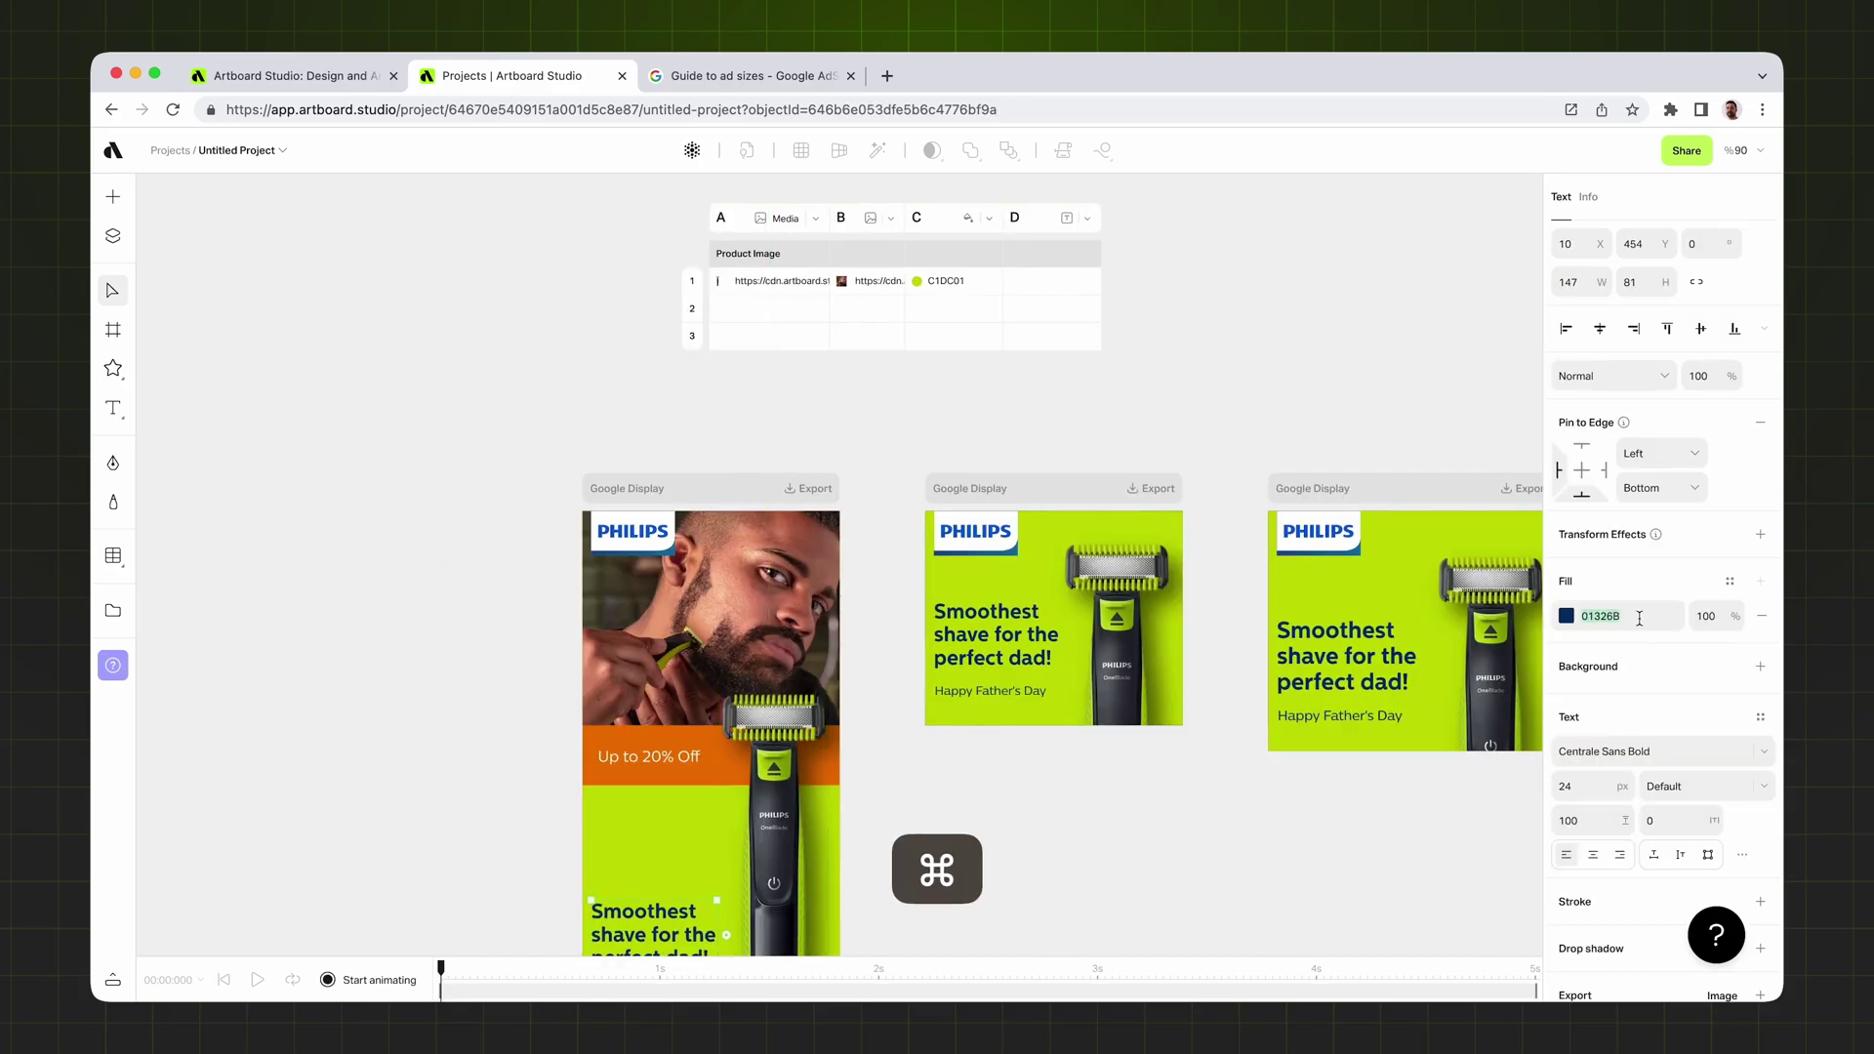
key("super+c")
left_click(1064, 242)
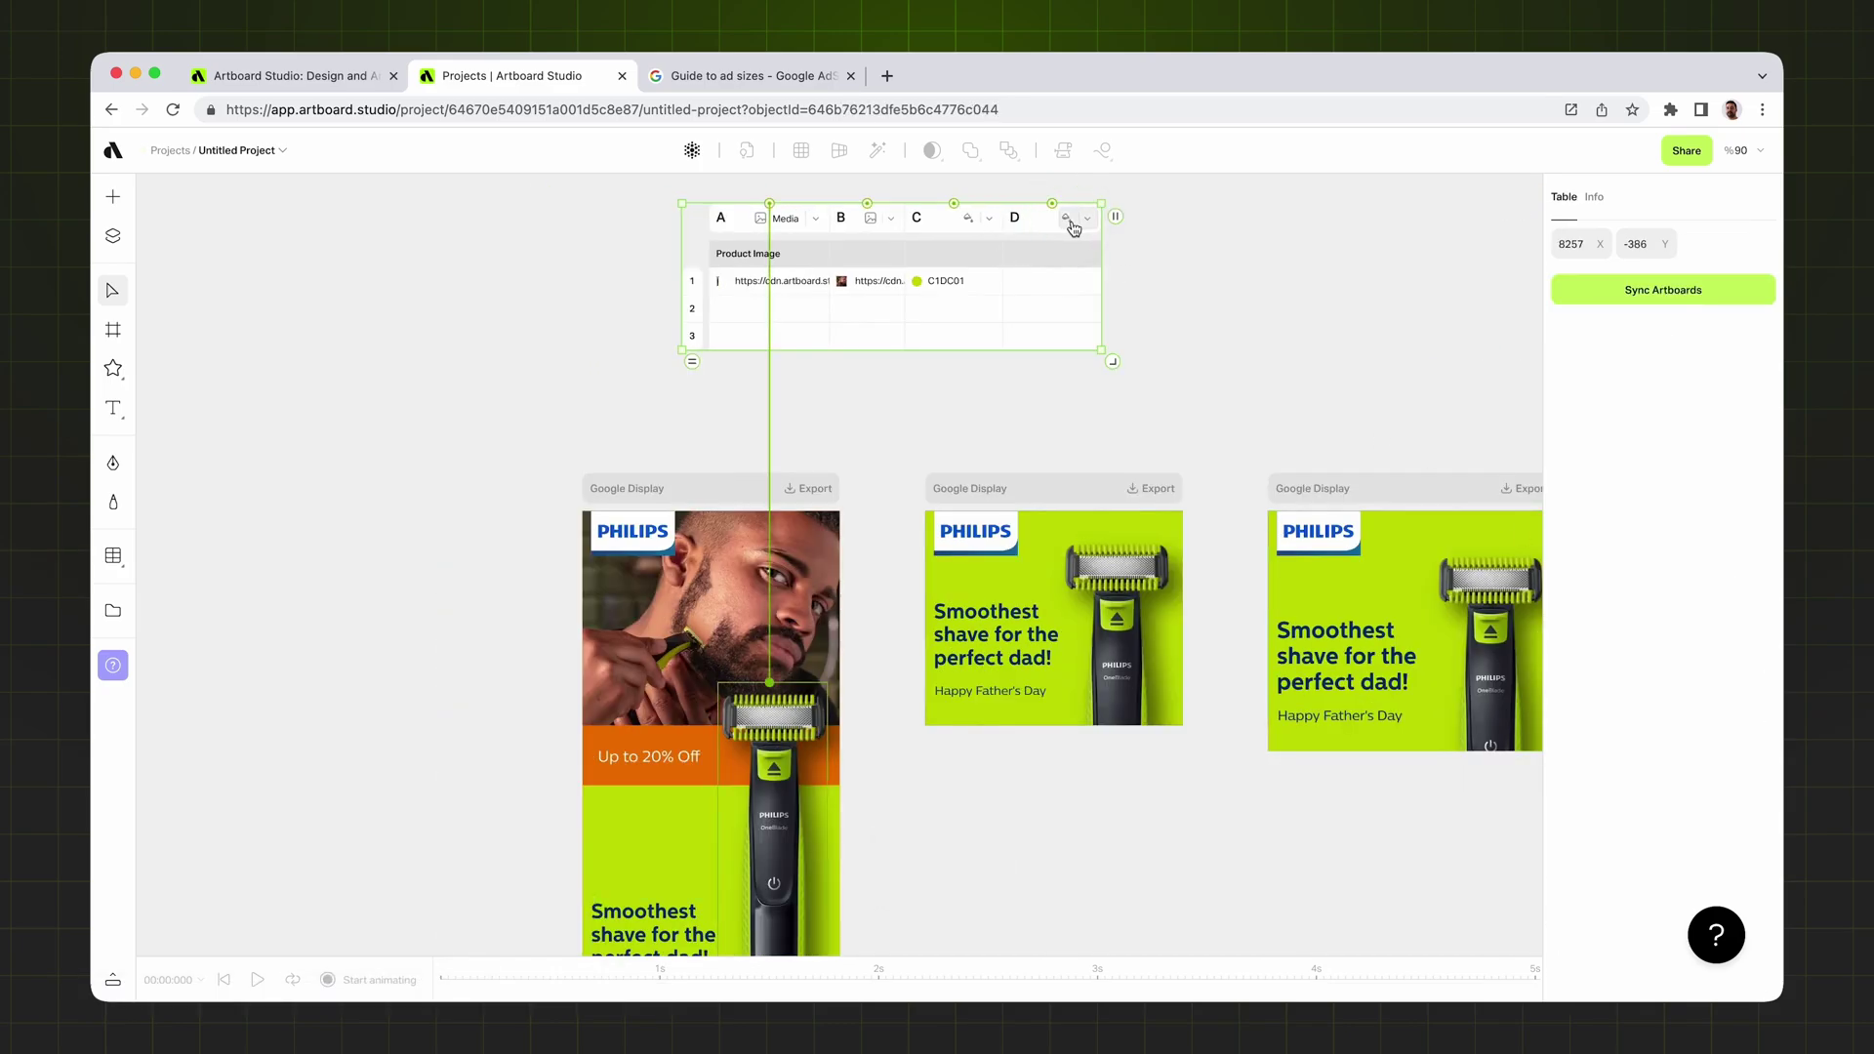
scroll(1061, 223, "up", 3)
scroll(1061, 223, "up", 1)
left_click(1066, 221)
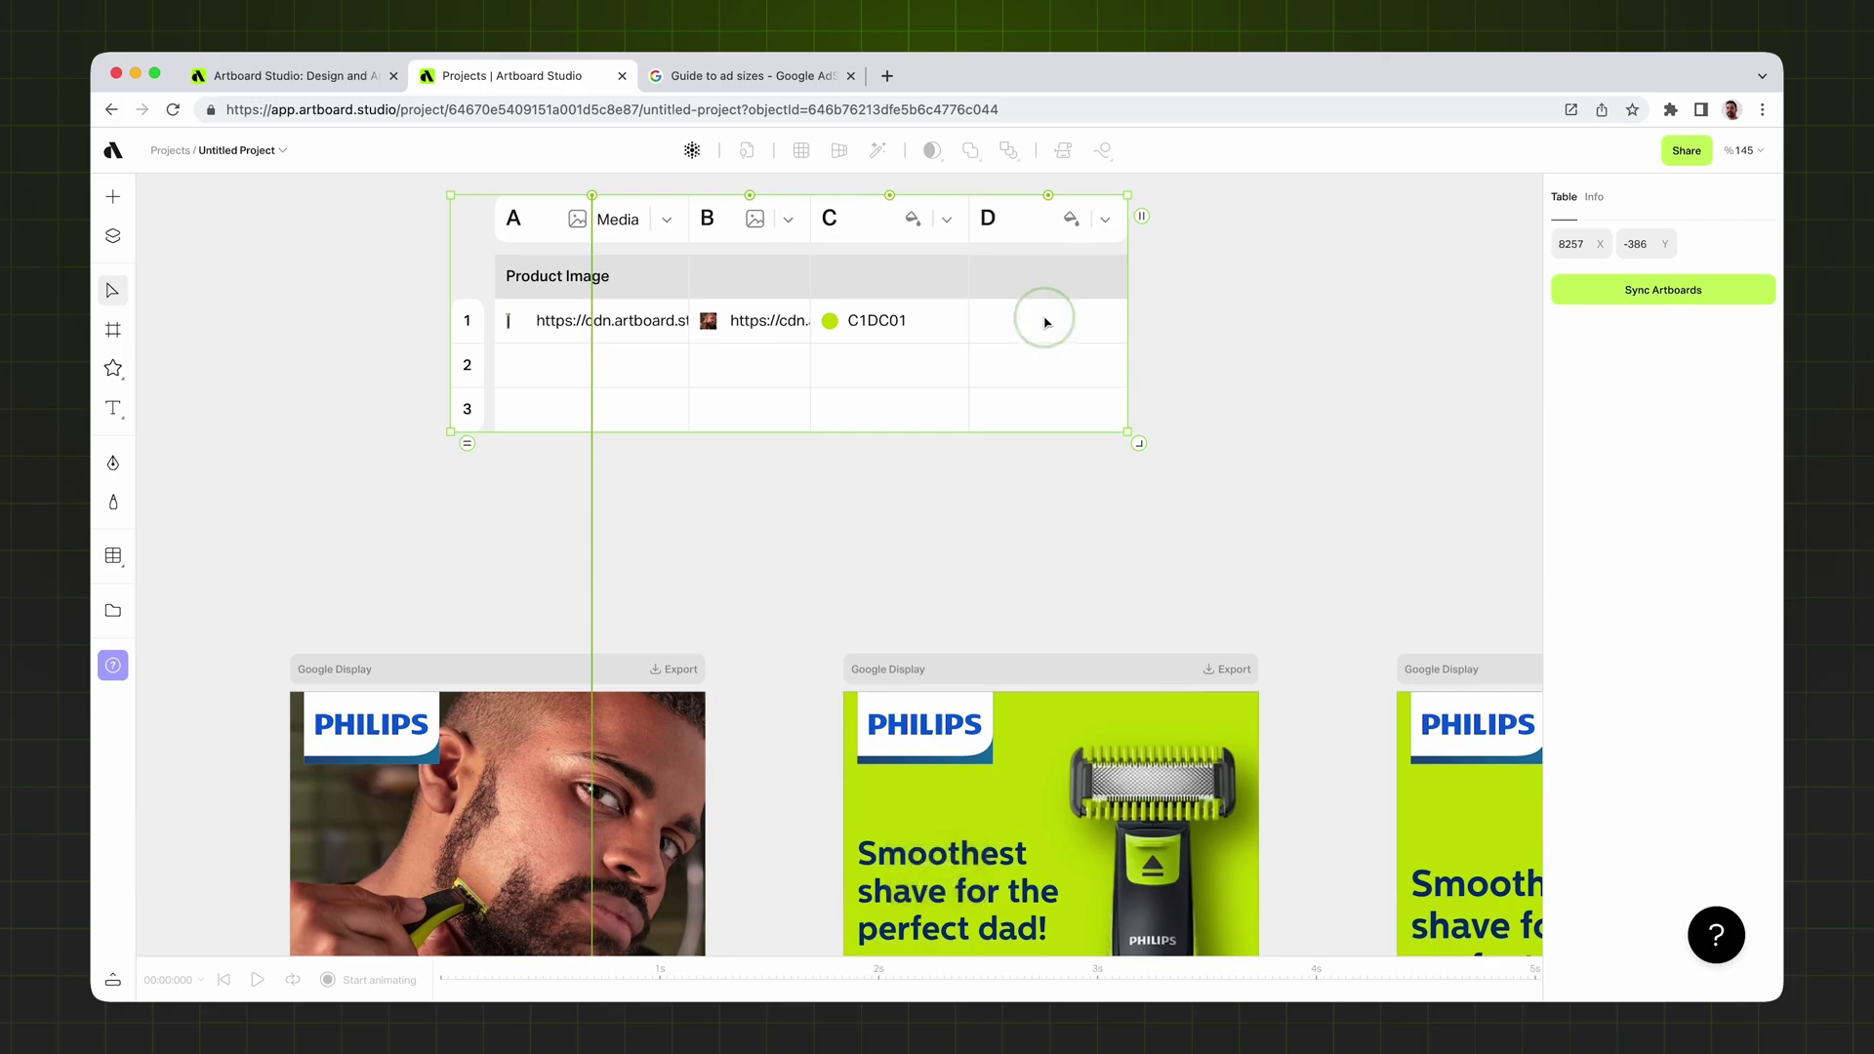
key("super+v")
key("Return")
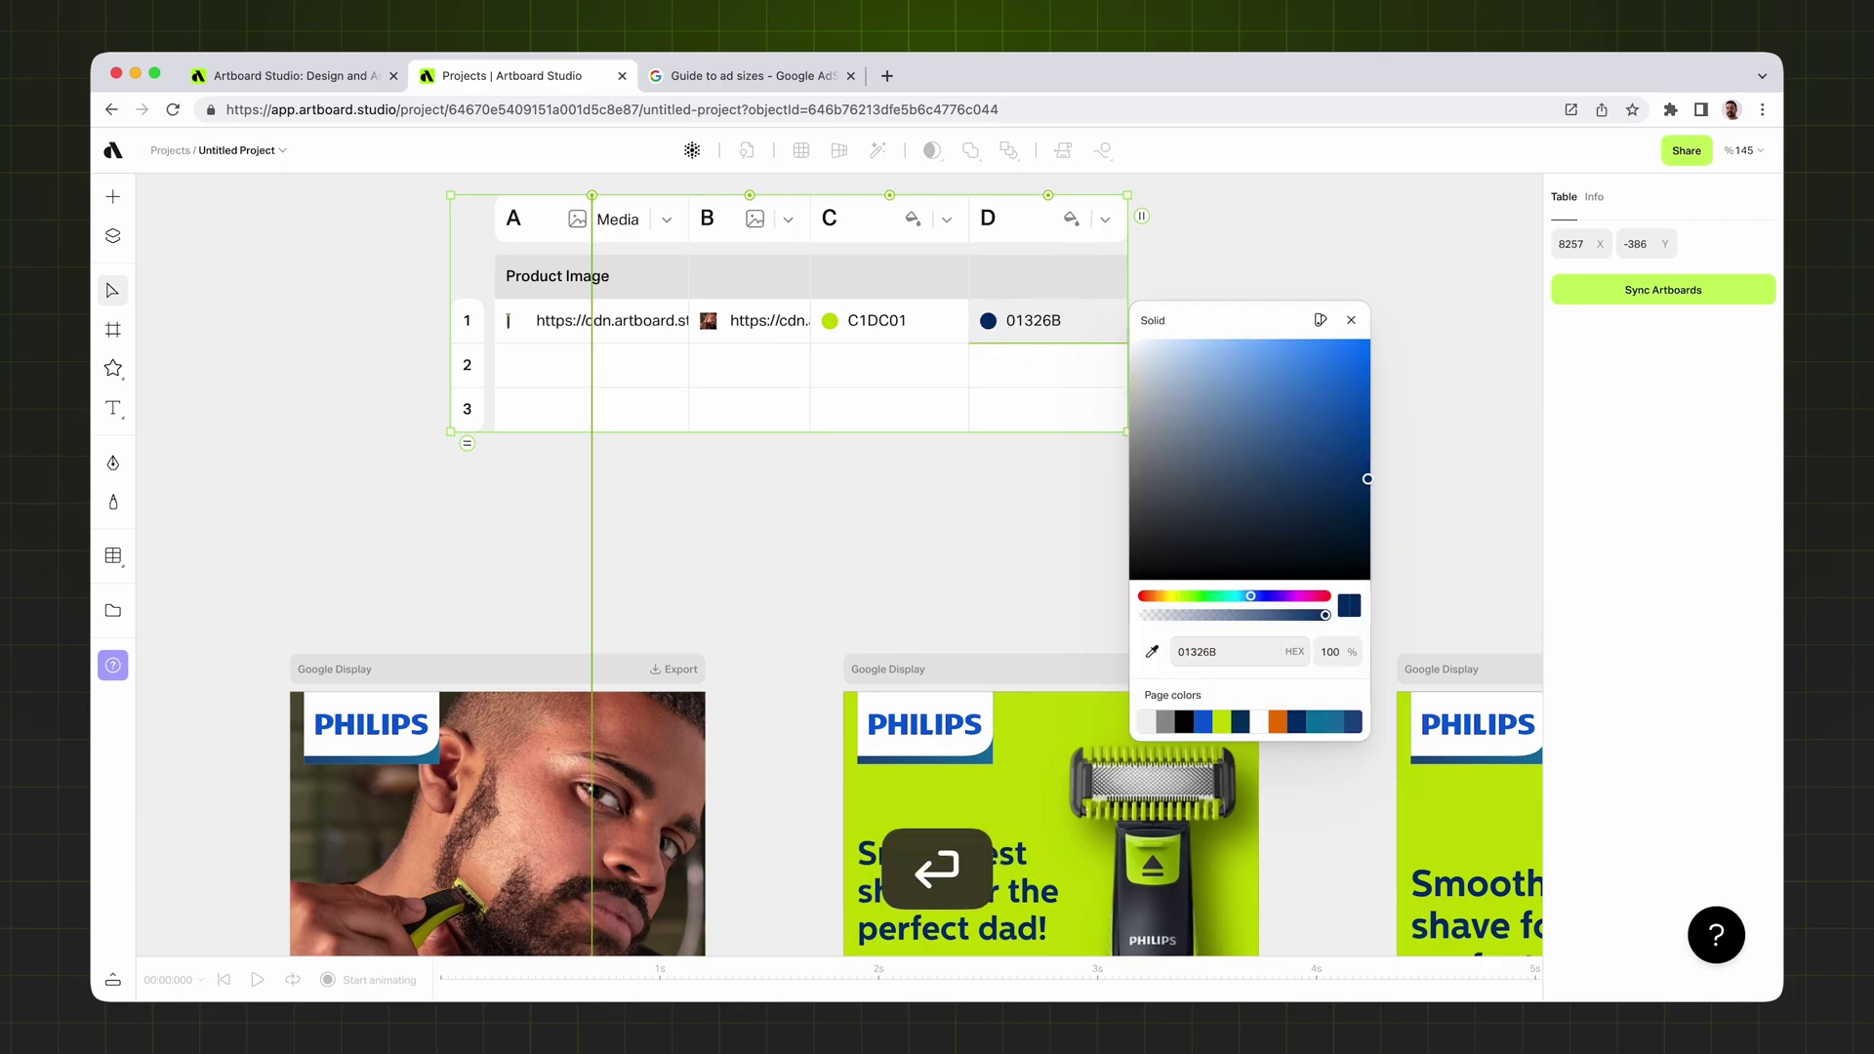
left_click(1352, 320)
left_click(1284, 433)
- On the 300 × 600 px artboard, link column C to the green rectangle and column D to the headline and "Happy Father's Day" text
scroll(1284, 434, "down", 2)
left_click(1133, 368)
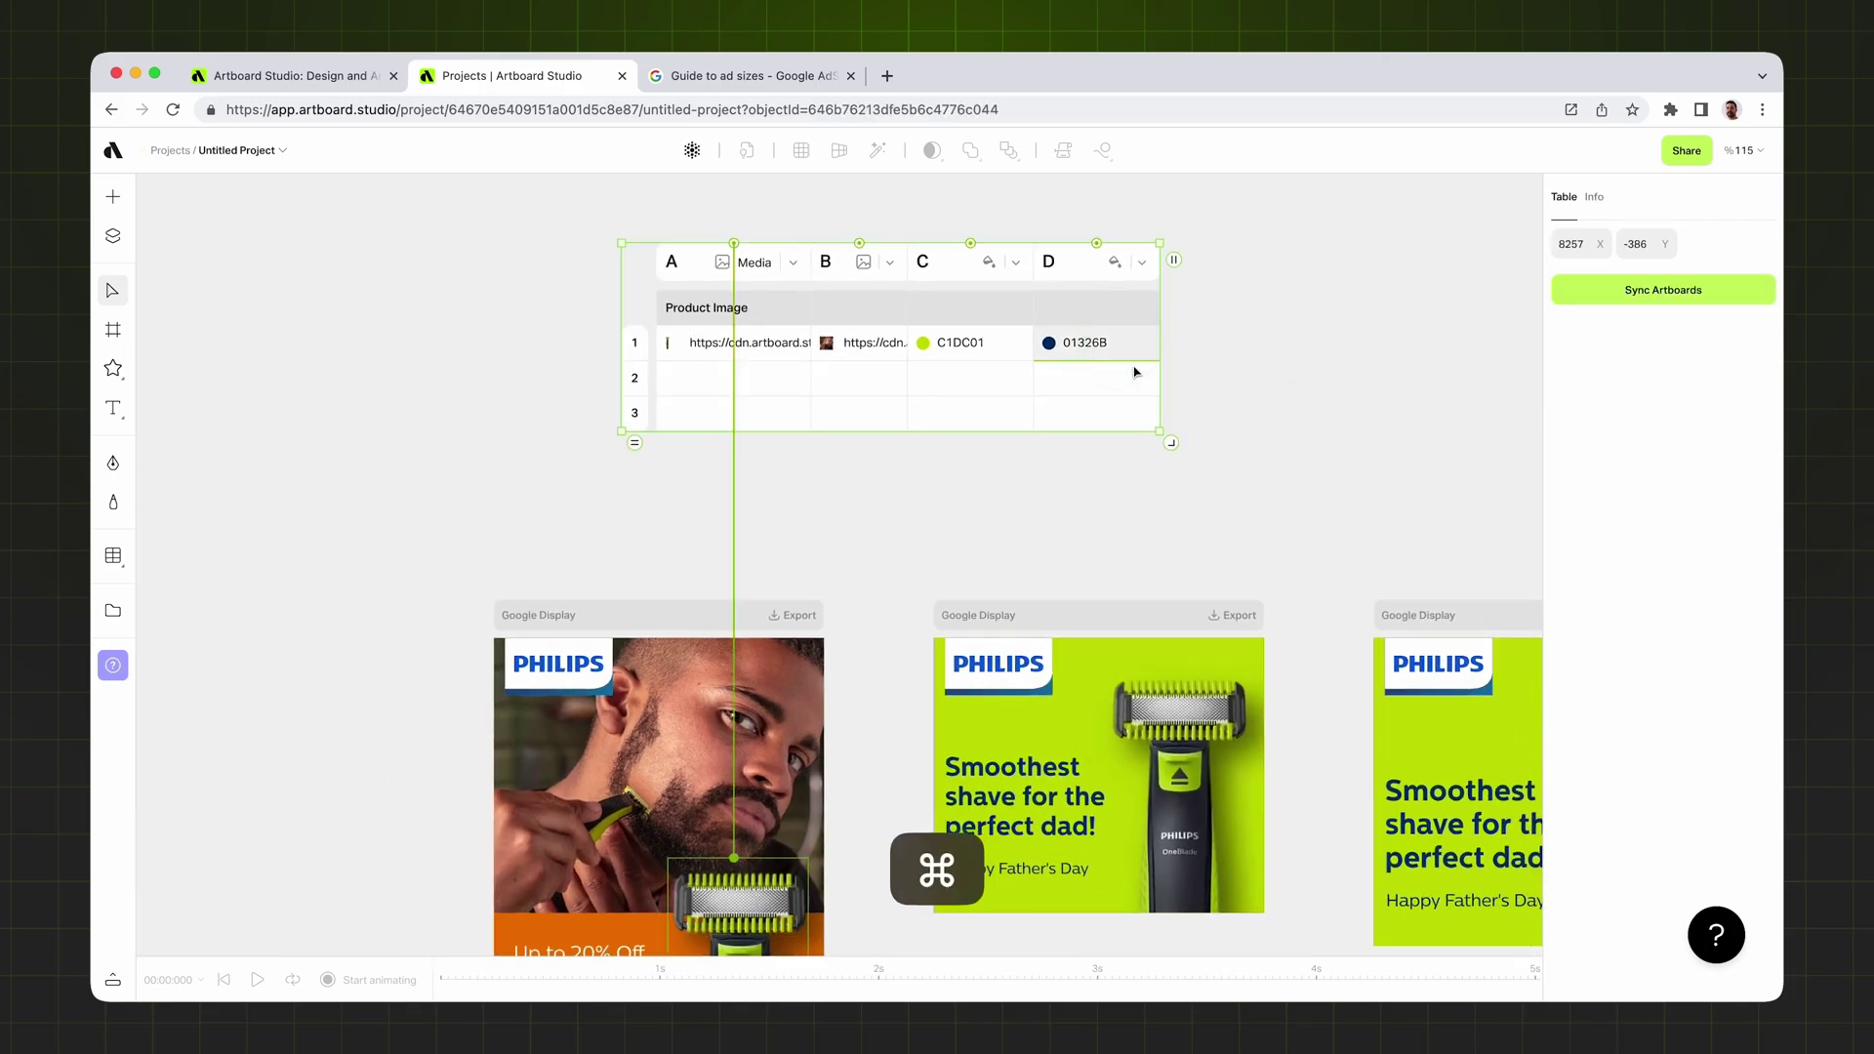
scroll(1134, 369, "down", 3)
scroll(1136, 371, "down", 1)
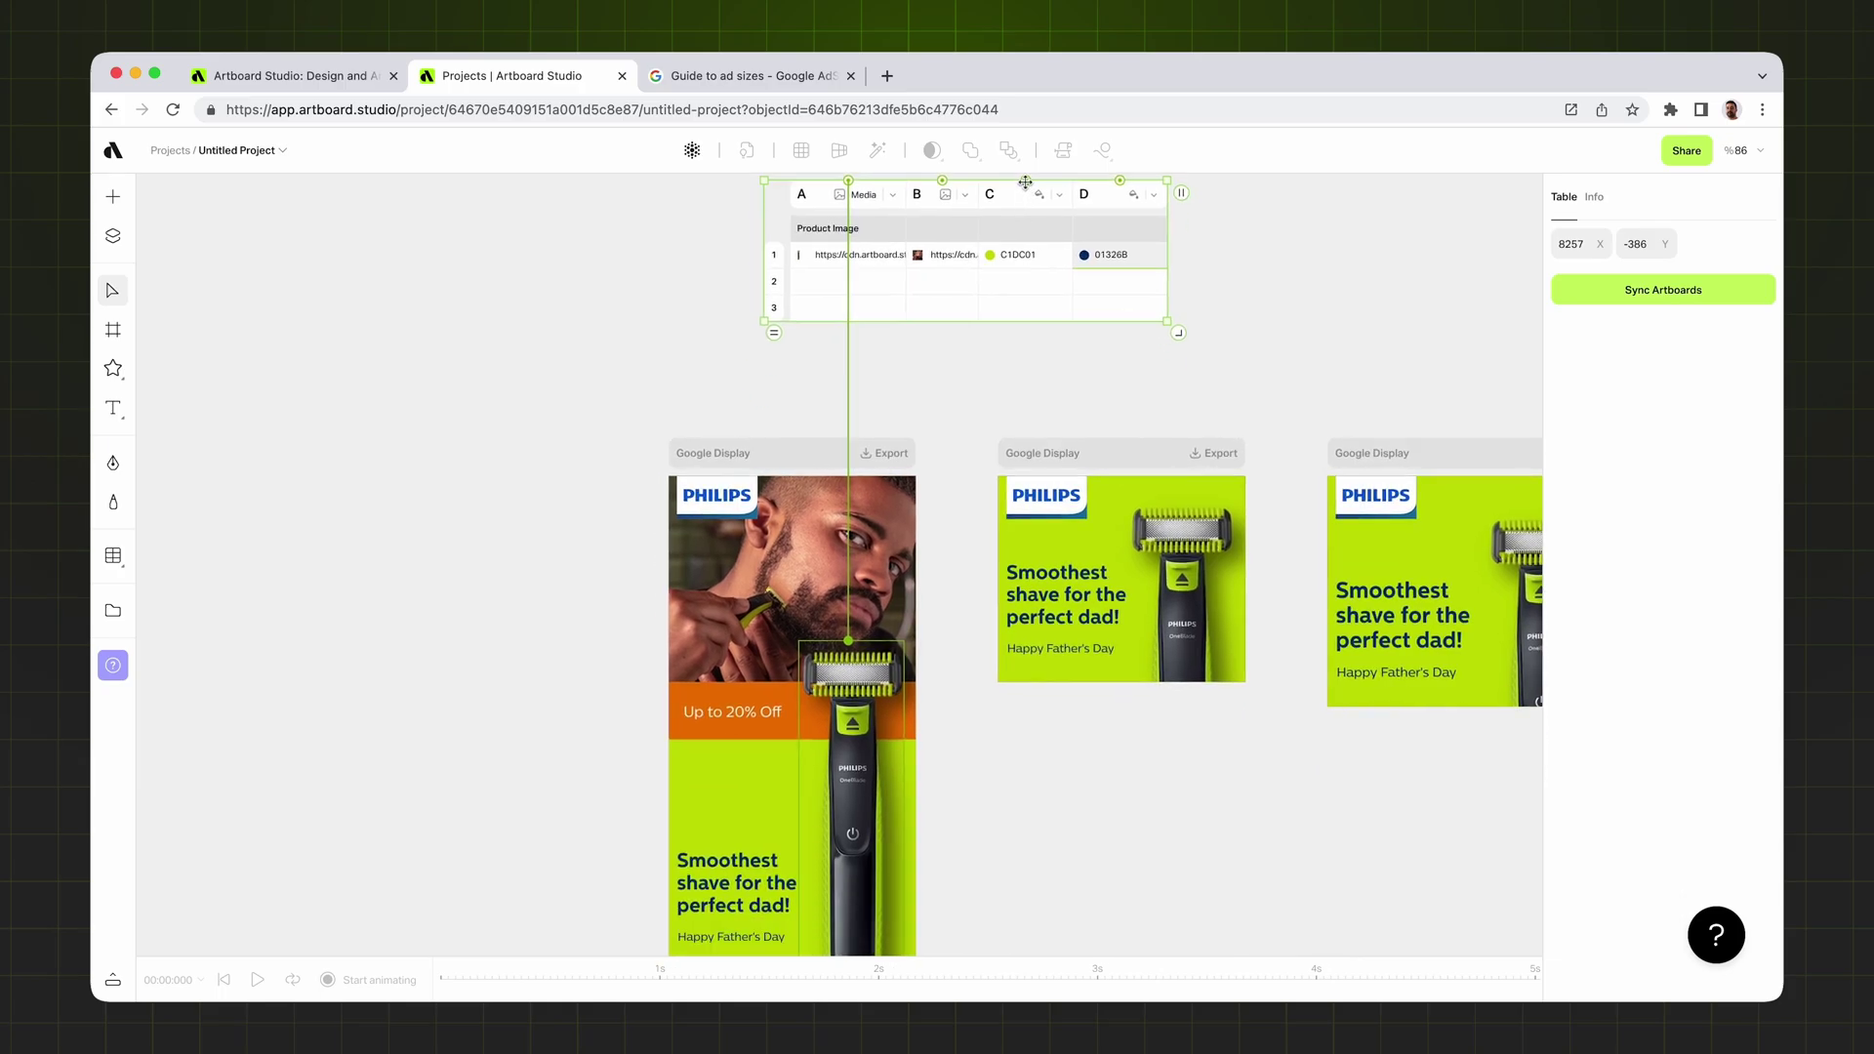
left_click_drag(1025, 182, 717, 800)
left_click_drag(1121, 181, 748, 866)
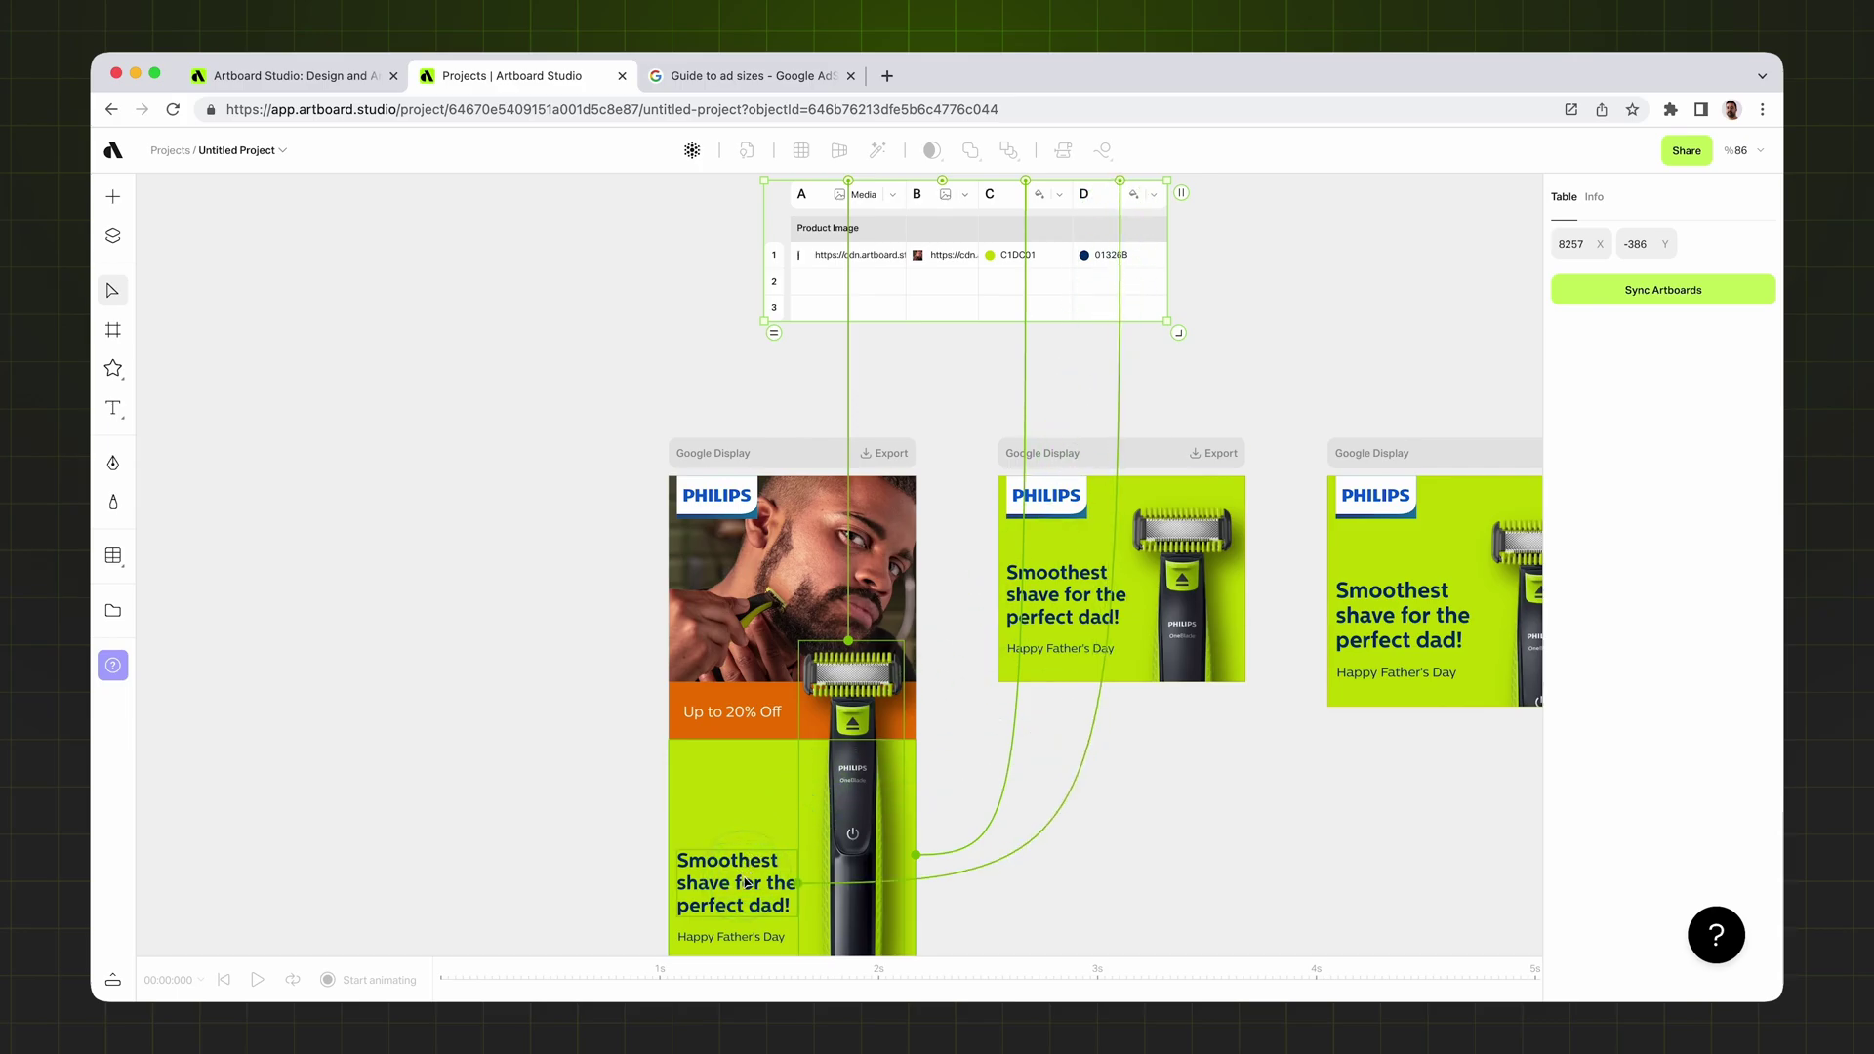
left_click_drag(1120, 182, 763, 940)
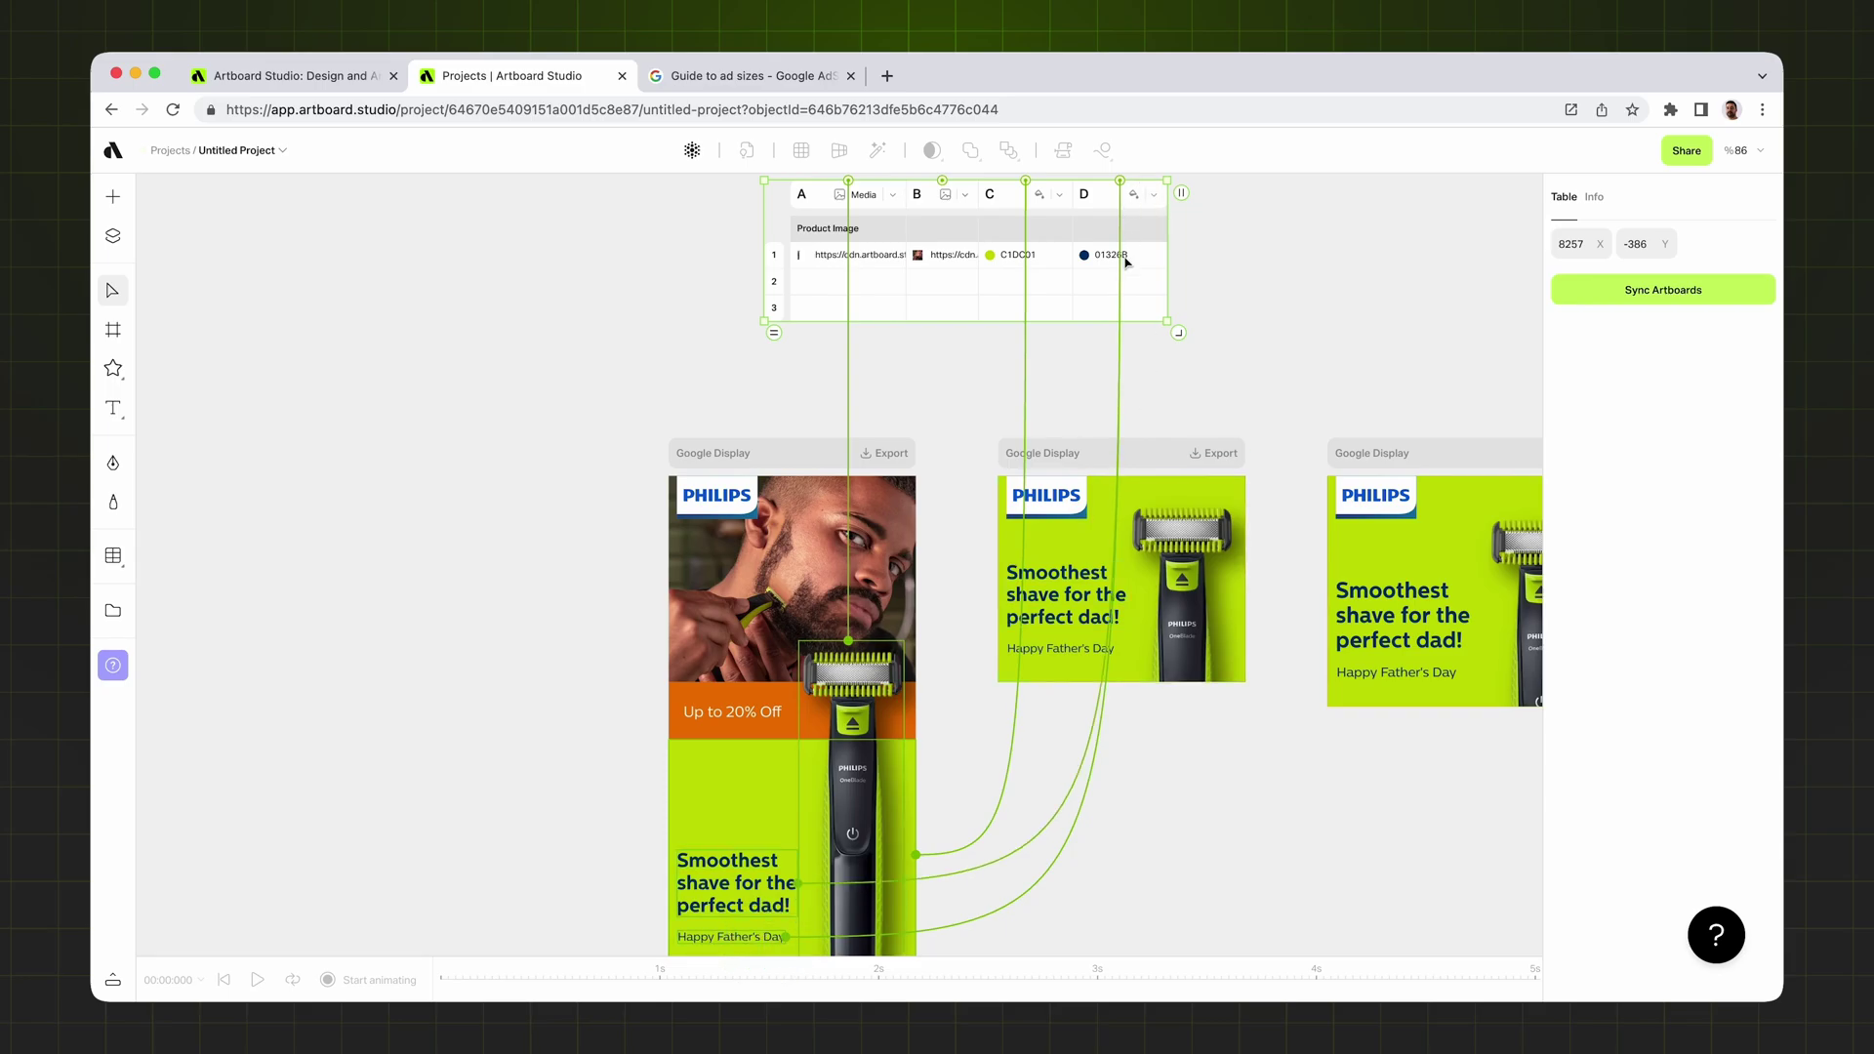
- Move the data table back beside the 300 × 600 px artboard, on its outer side away from the other ads
left_click_drag(1132, 205, 478, 591)
scroll(510, 586, "up", 3)
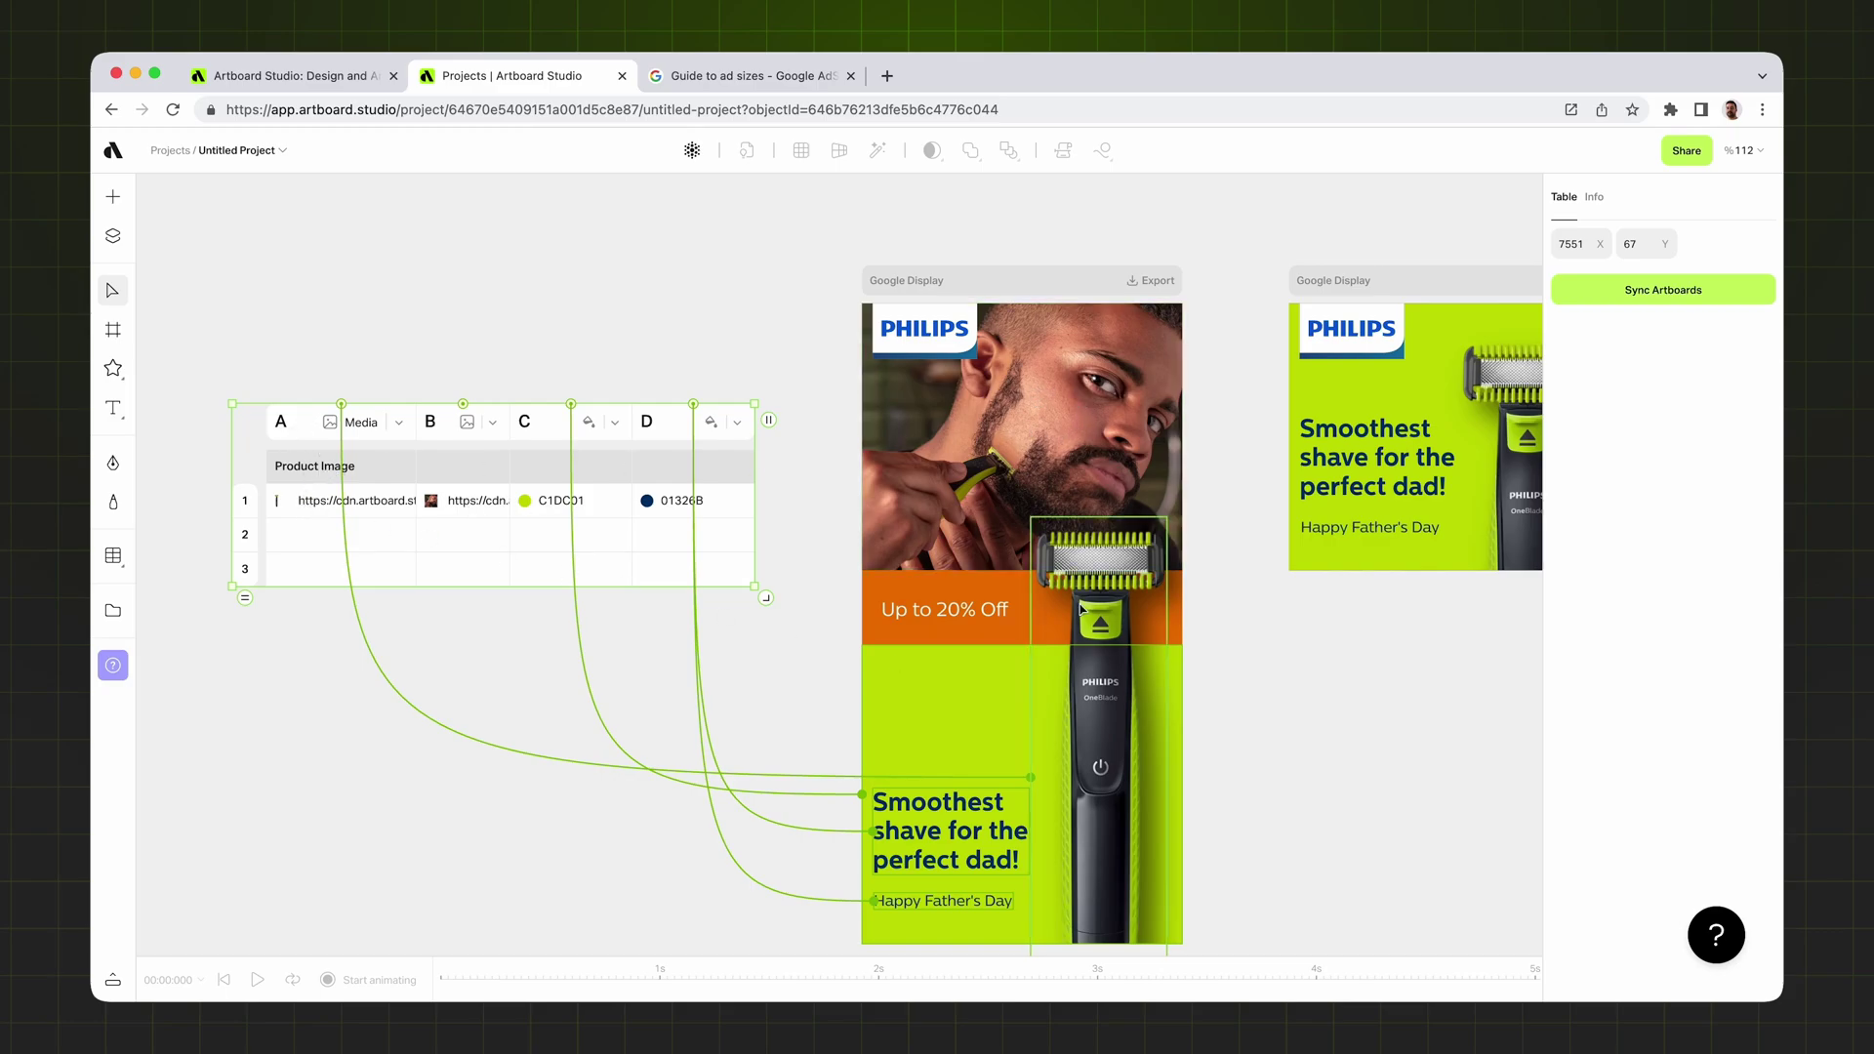
scroll(703, 517, "down", 4)
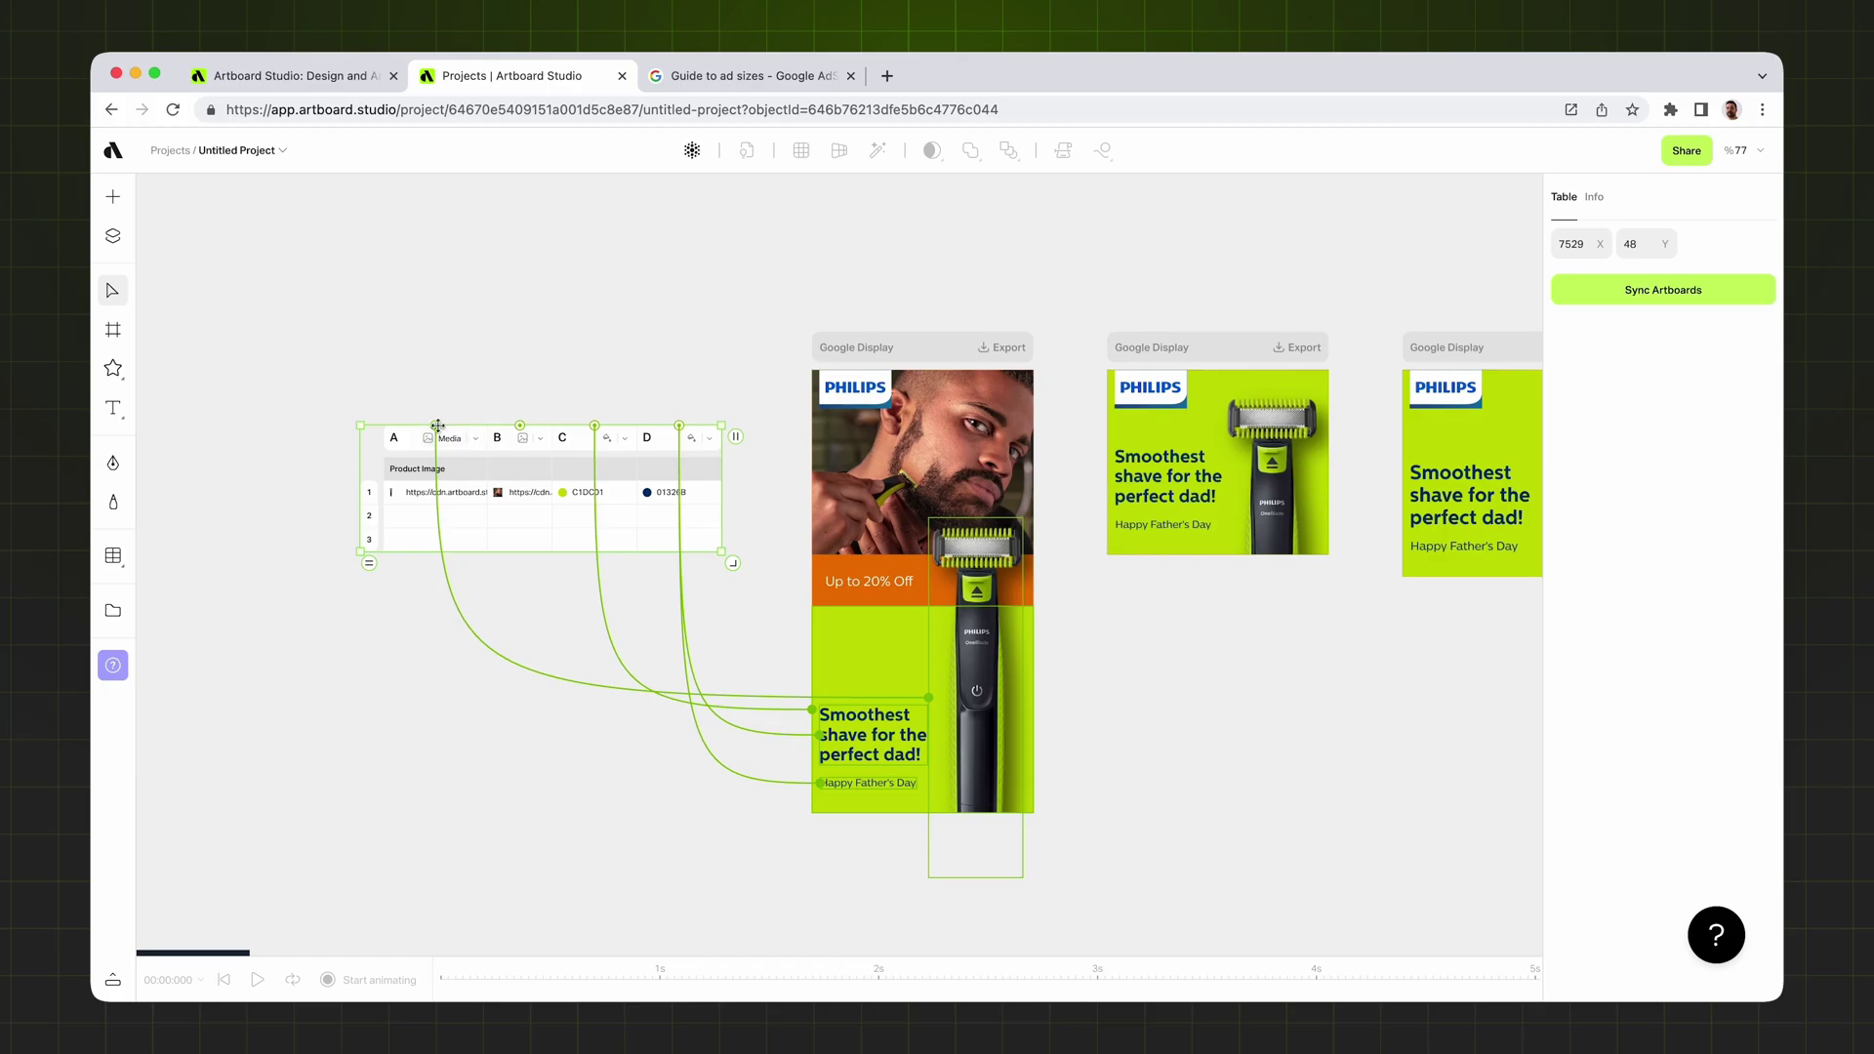
- Link column A to the razor images on the 300 × 250 px and 336 × 280 px artboards
left_click_drag(437, 425, 1189, 357)
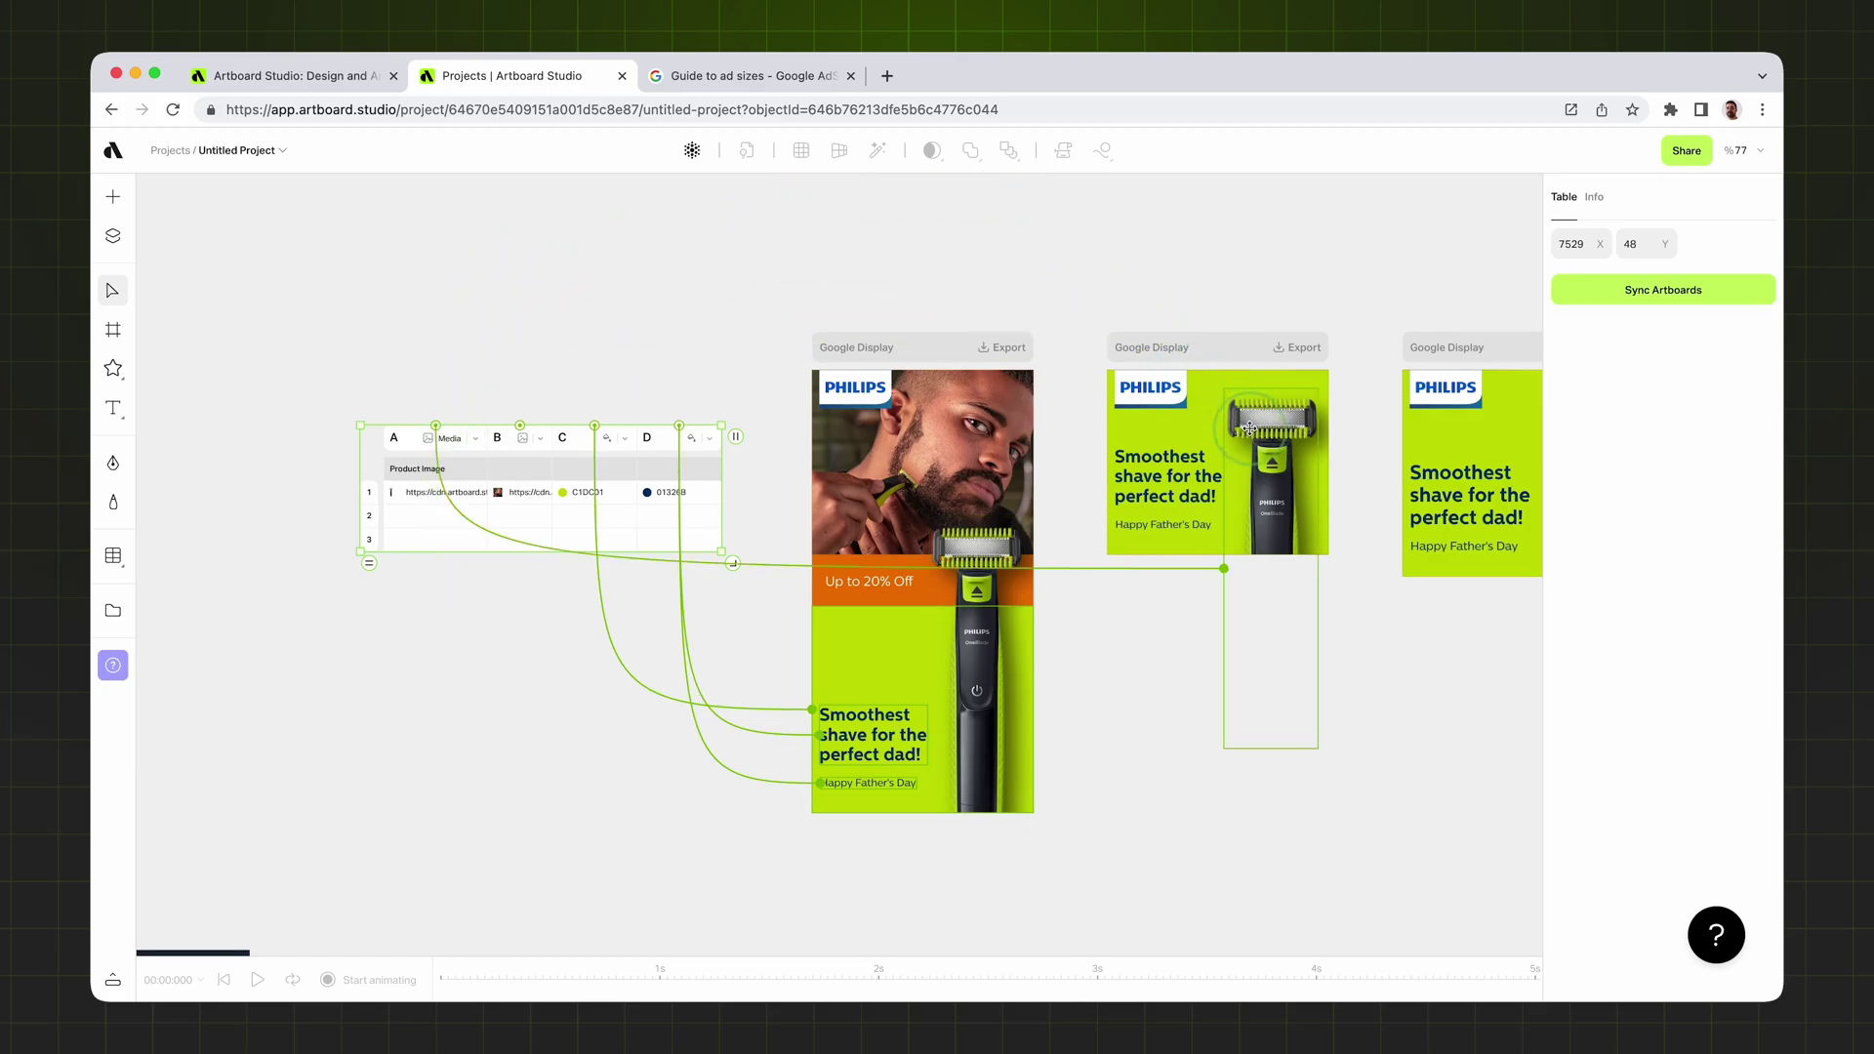
scroll(684, 537, "down", 1)
scroll(683, 537, "right", 4)
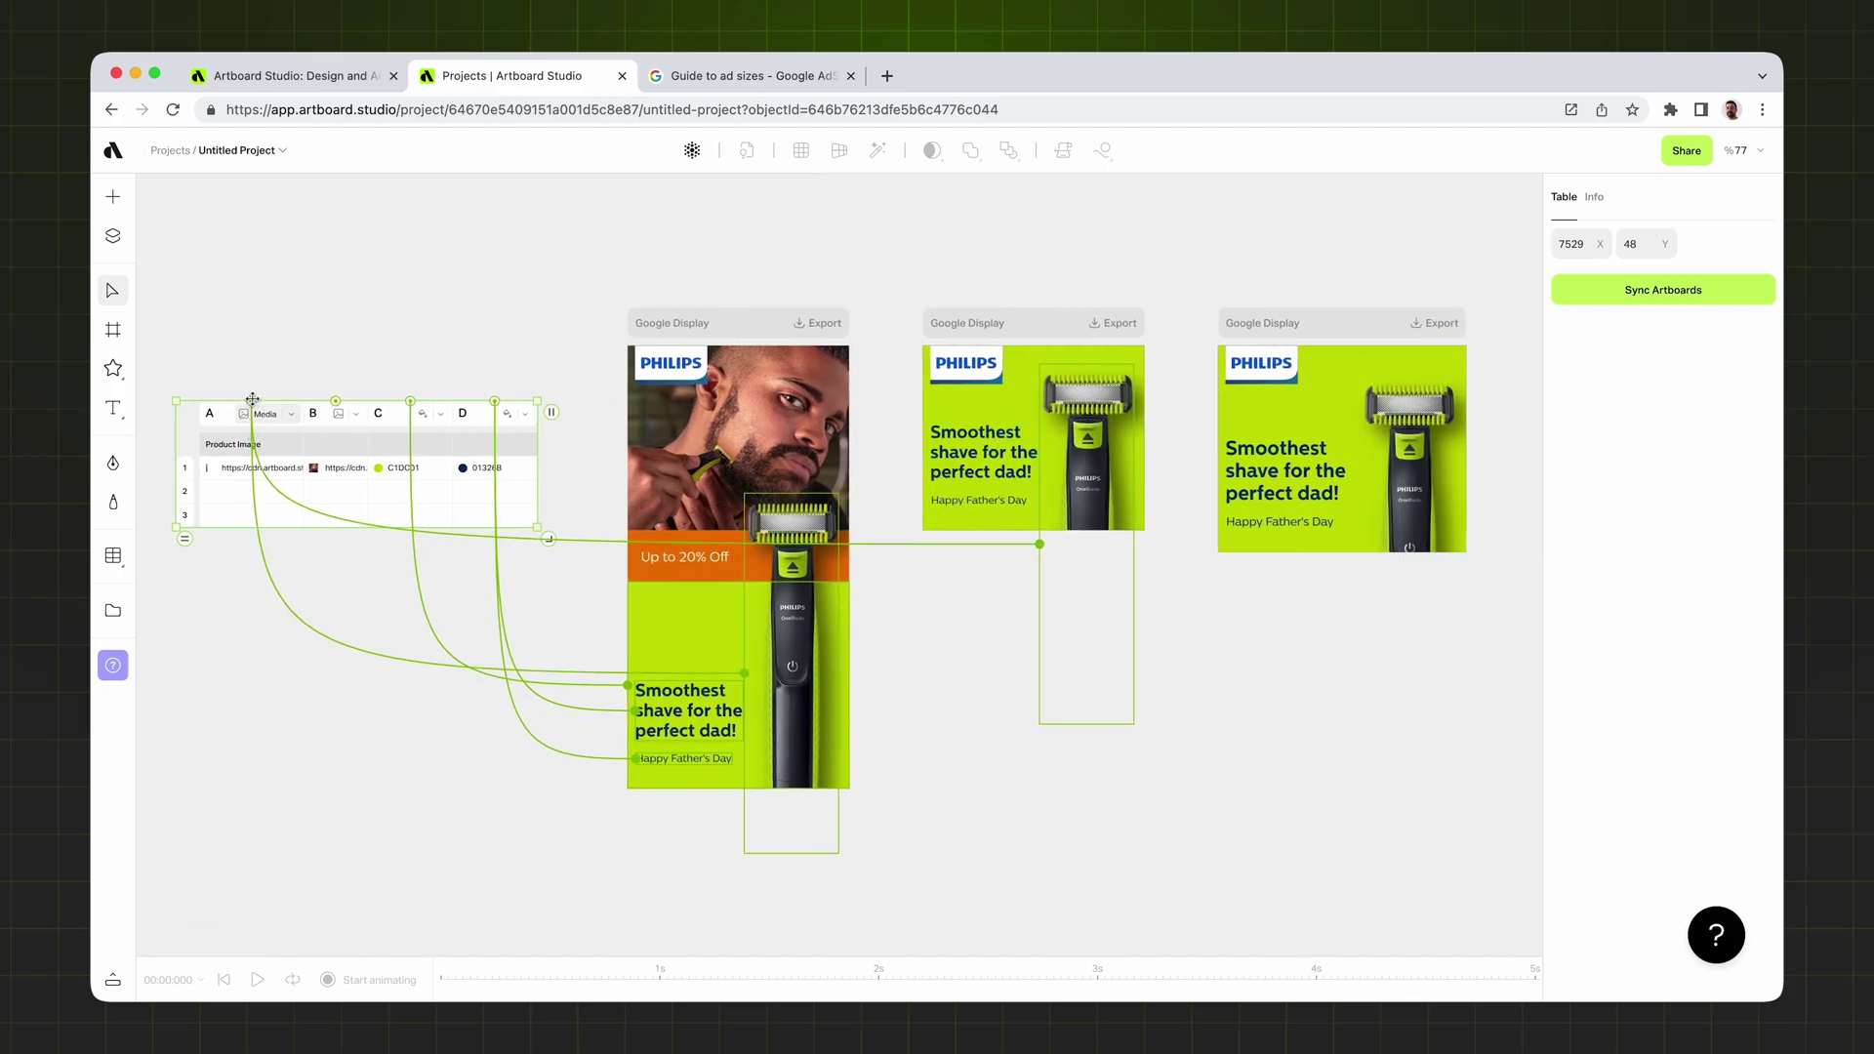
left_click_drag(250, 420, 1384, 462)
- Link column C to the green backgrounds of the 300 × 250 px and 336 × 280 px artboards
scroll(1384, 433, "down", 1)
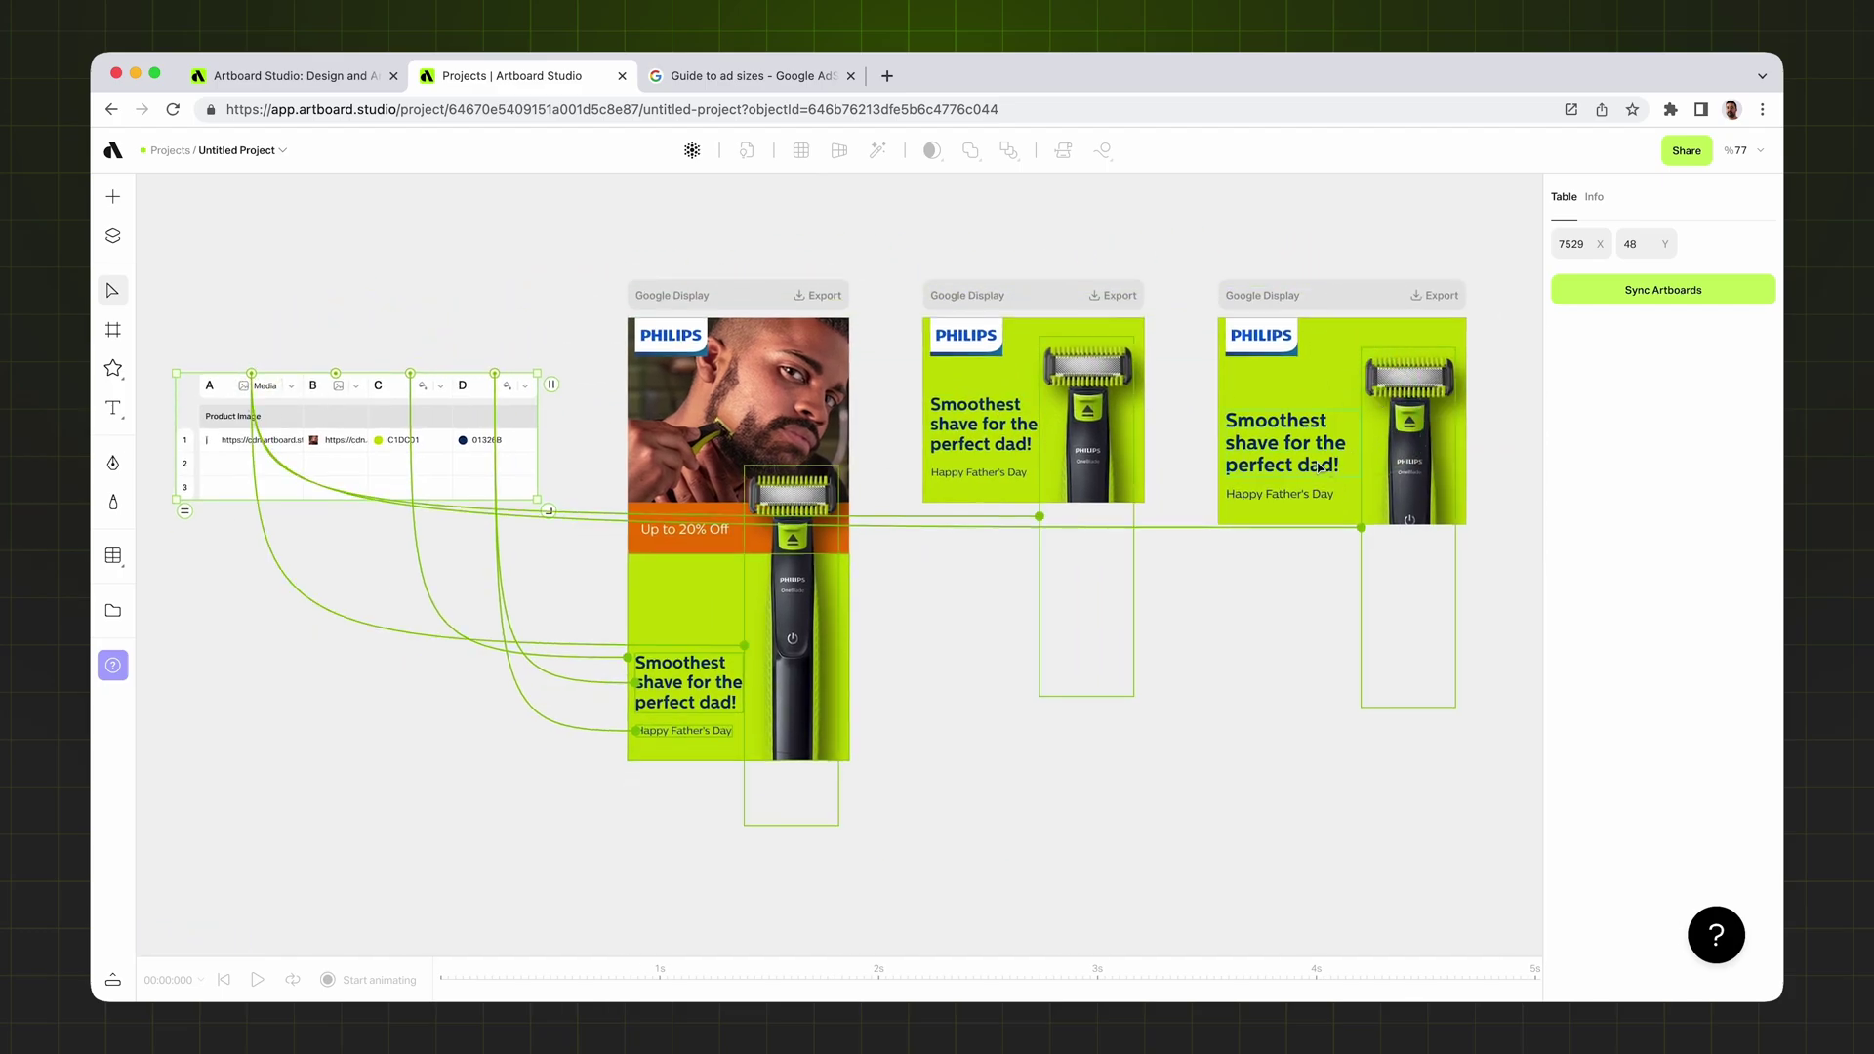
left_click_drag(332, 380, 933, 384)
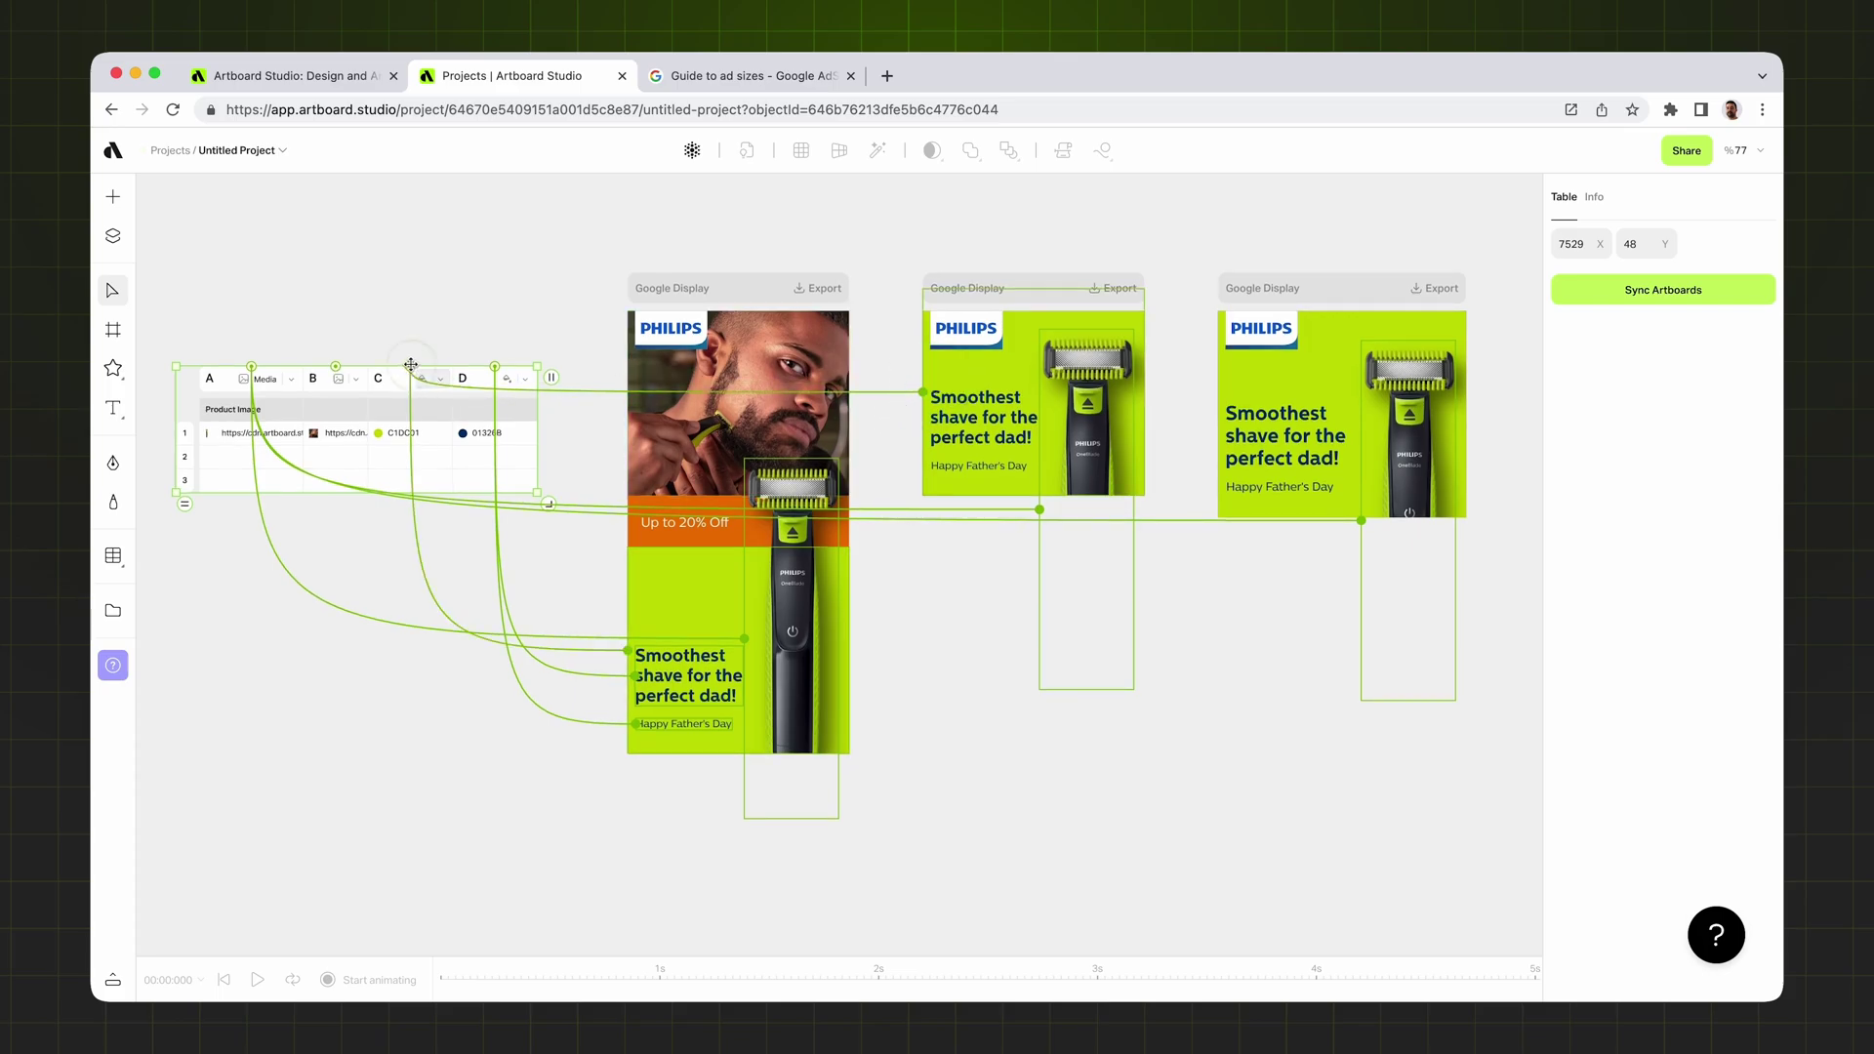
left_click_drag(411, 365, 1240, 380)
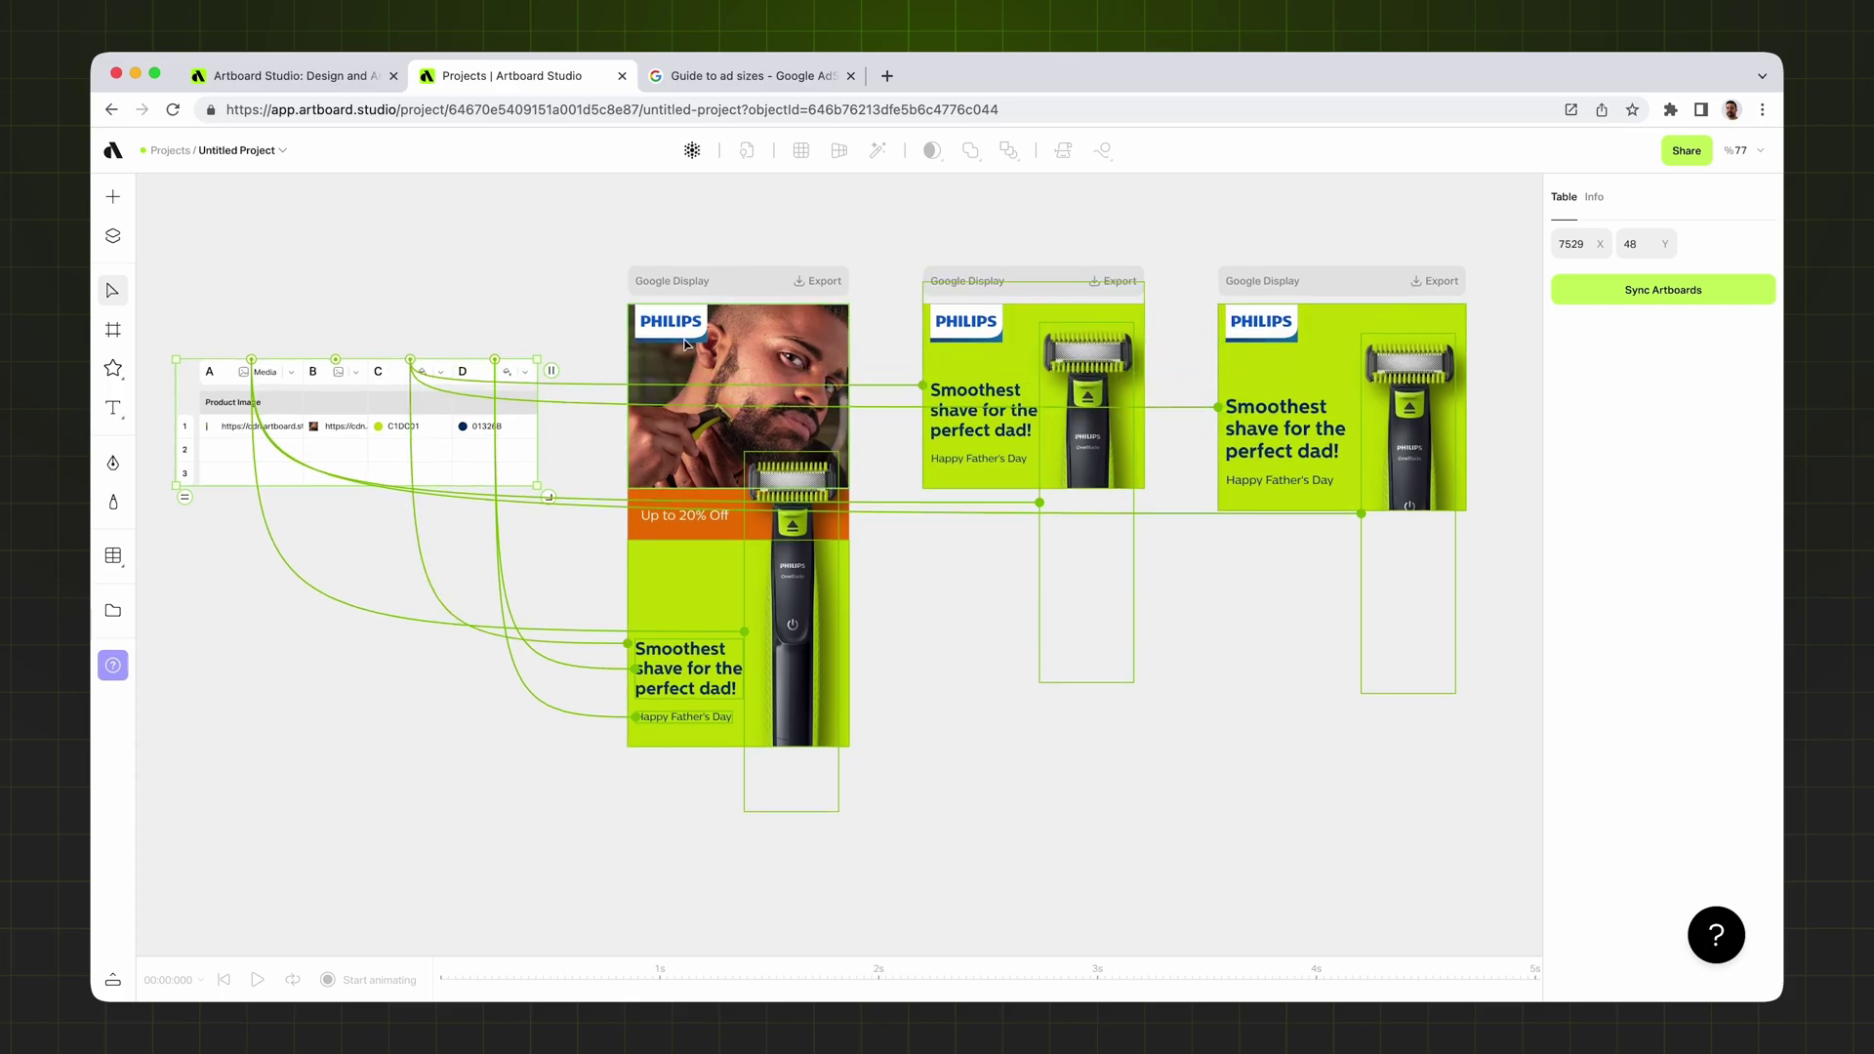
- Link column D to the headline and "Happy Father's Day" texts on the 300 × 250 px and 336 × 280 px artboards
left_click_drag(495, 366, 979, 405)
left_click_drag(495, 348, 956, 451)
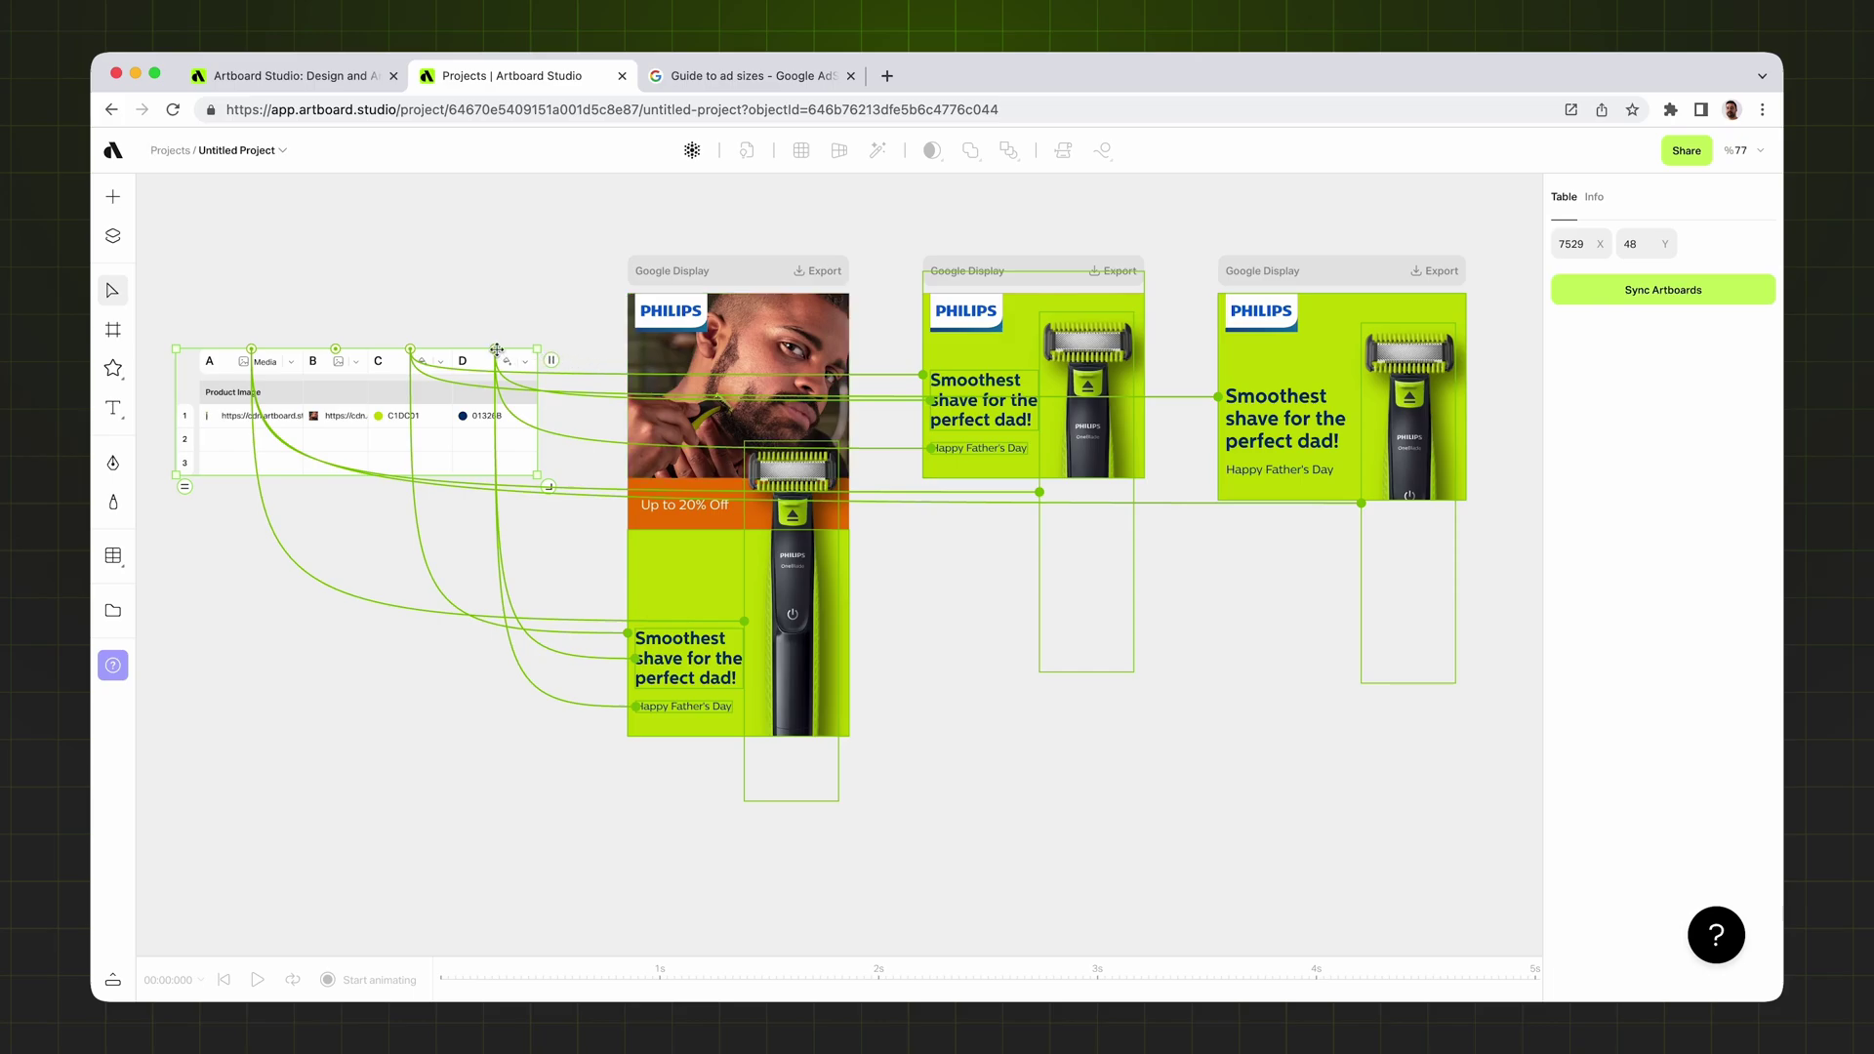
left_click_drag(497, 349, 1269, 478)
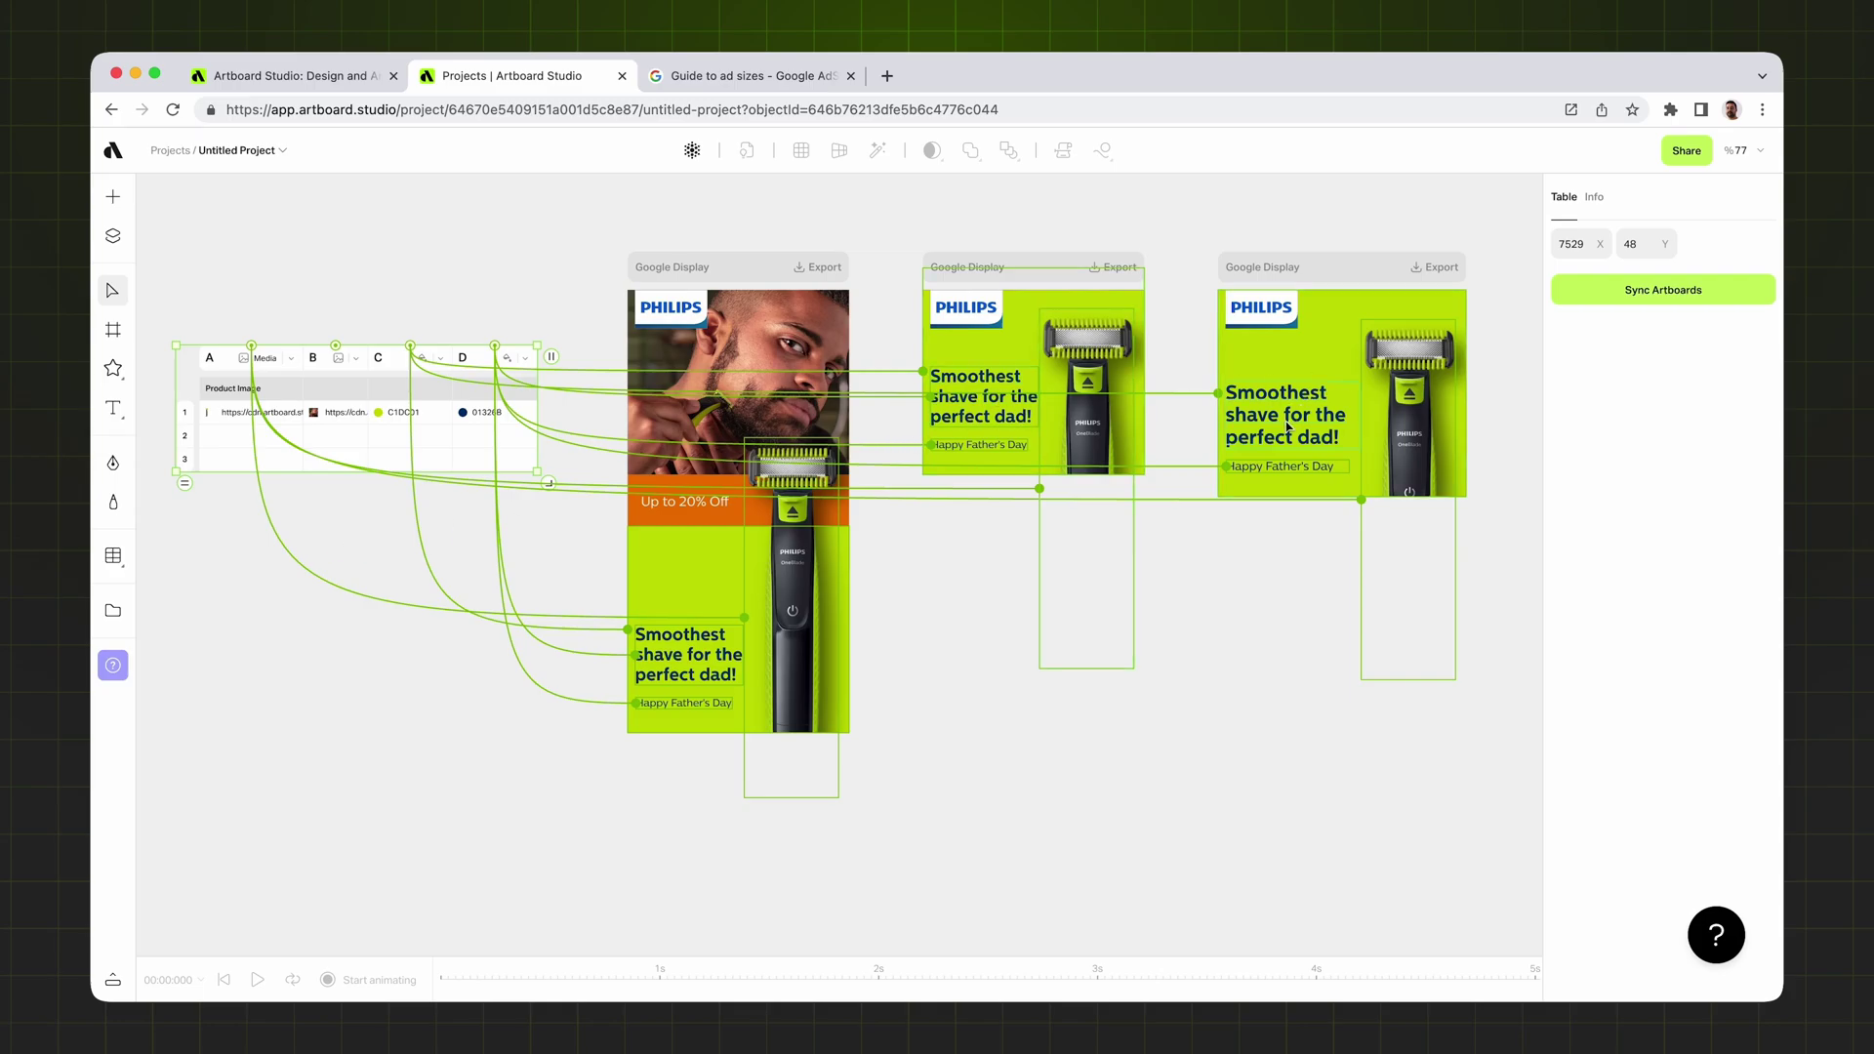
- Try olive and magenta tones such as E0338A for the row 1 color in column C and restore the C1DC01 green
left_click(431, 703)
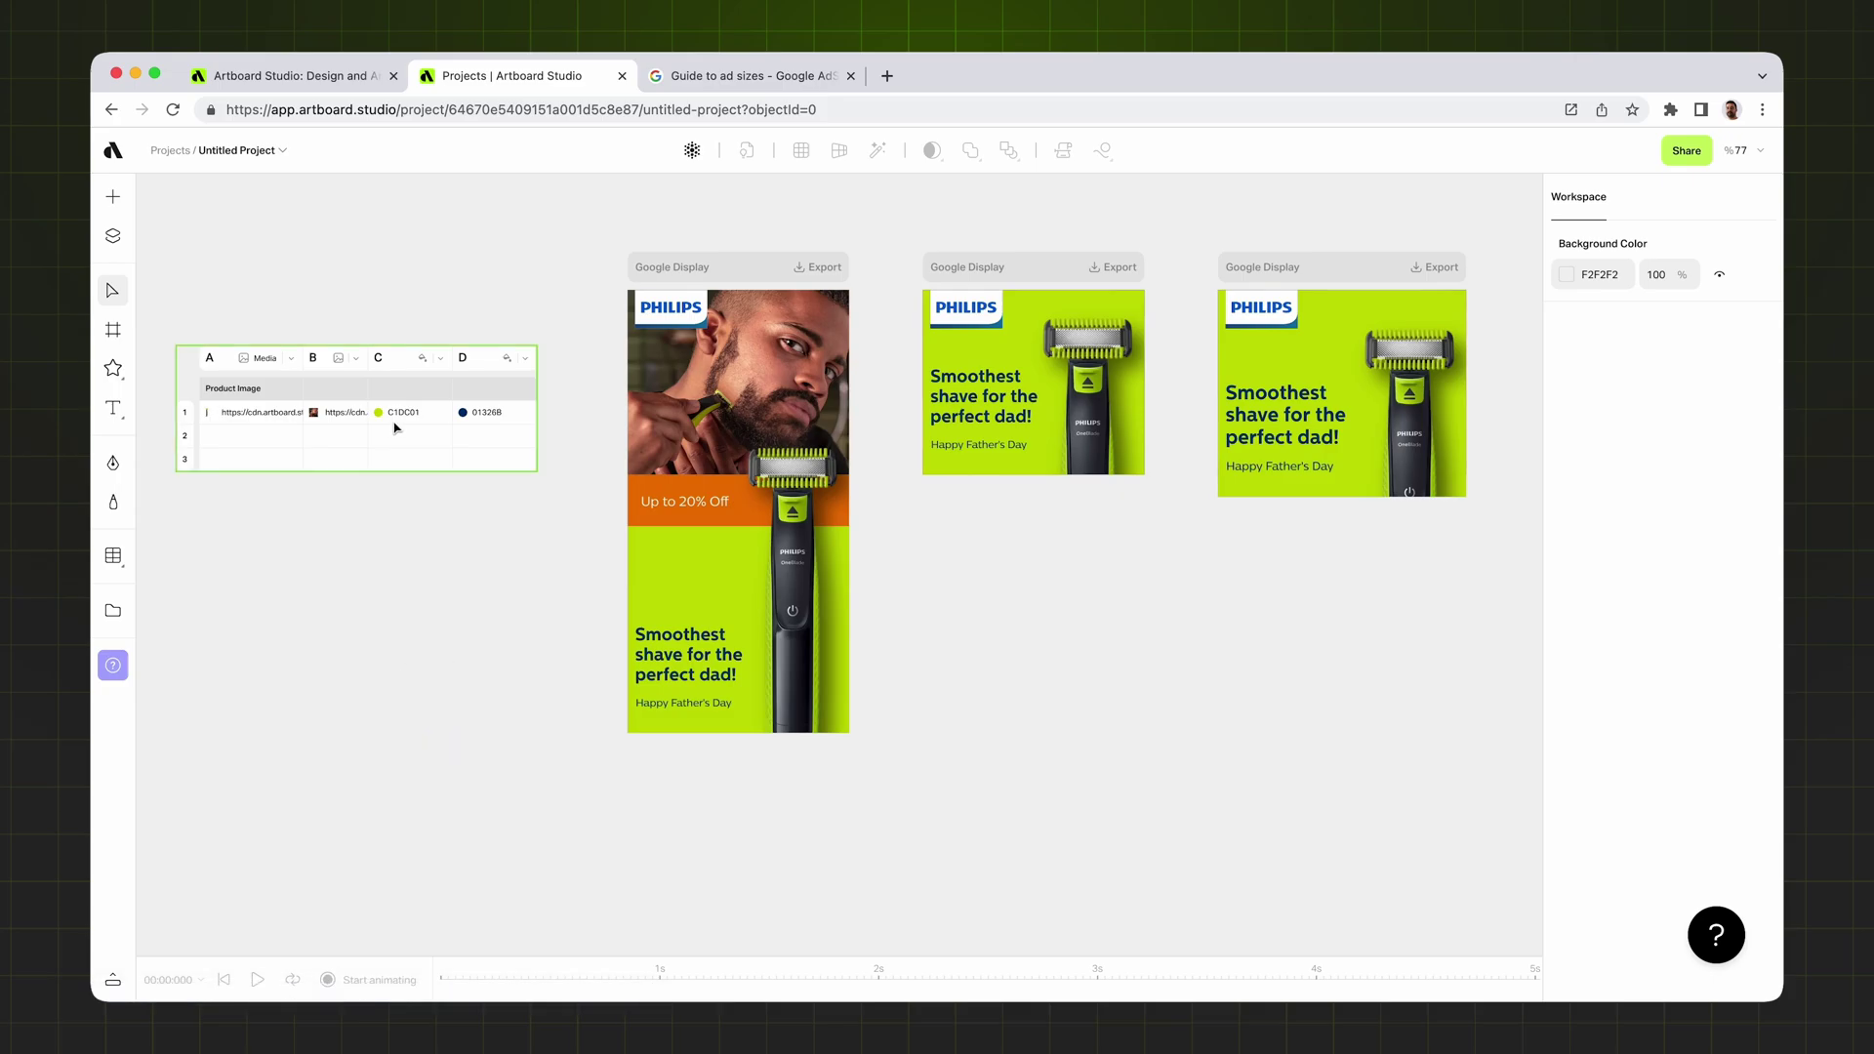
left_click(399, 422)
left_click(397, 414)
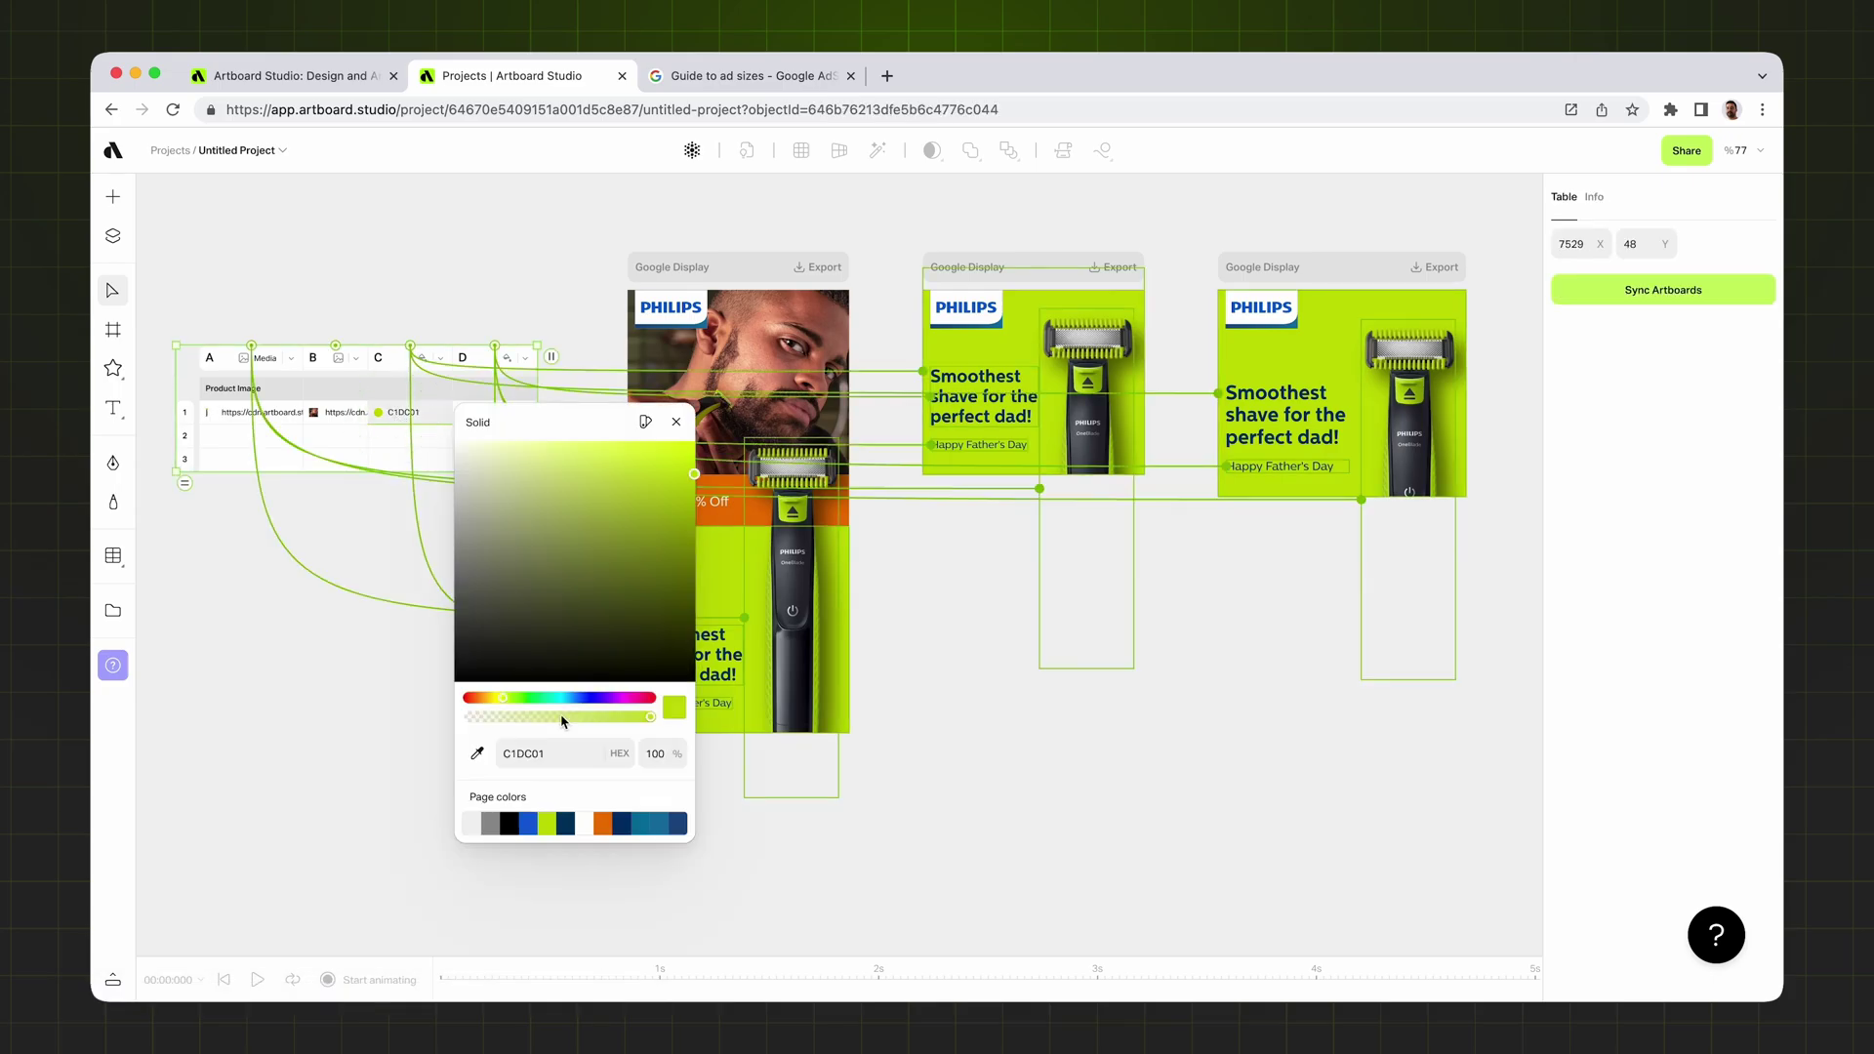
left_click(610, 529)
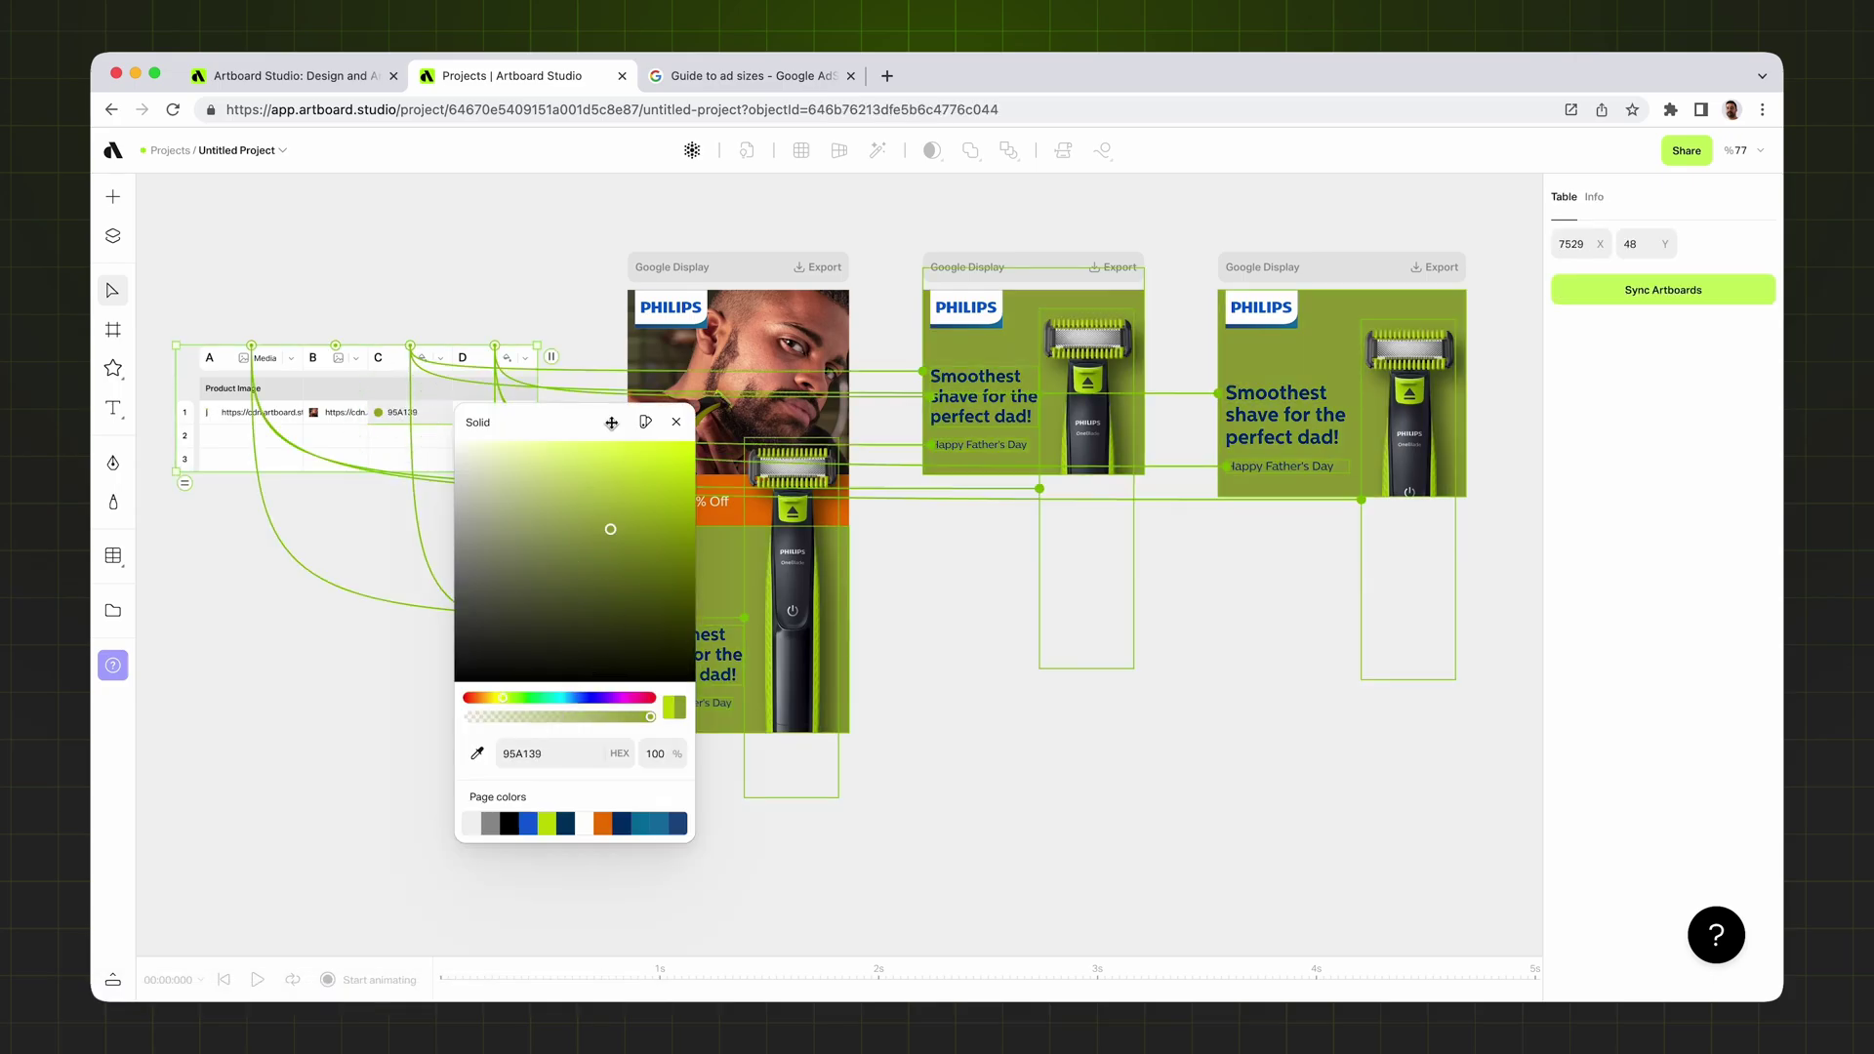
left_click_drag(563, 435, 442, 461)
left_click(517, 725)
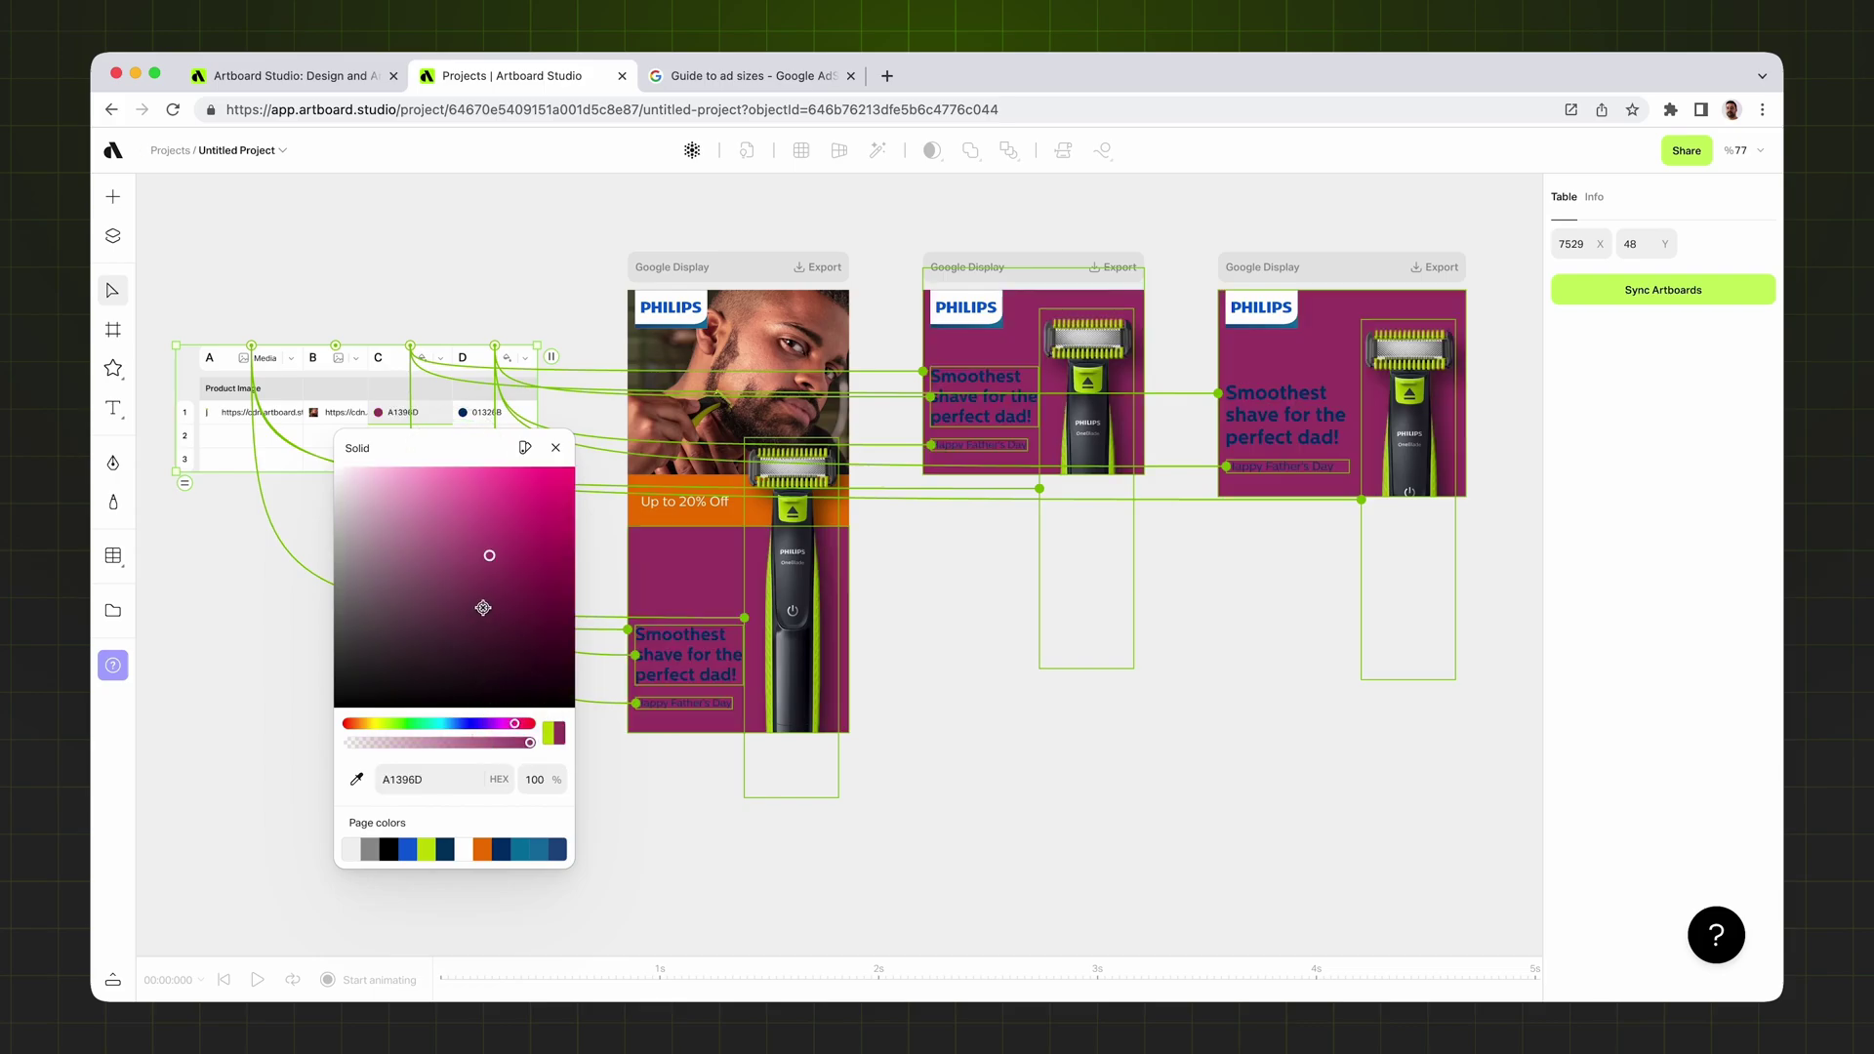
mouse_move(485, 606)
left_mouse_down()
mouse_move(494, 494)
mouse_move(365, 435)
mouse_move(514, 504)
mouse_move(469, 552)
mouse_move(521, 495)
left_mouse_up()
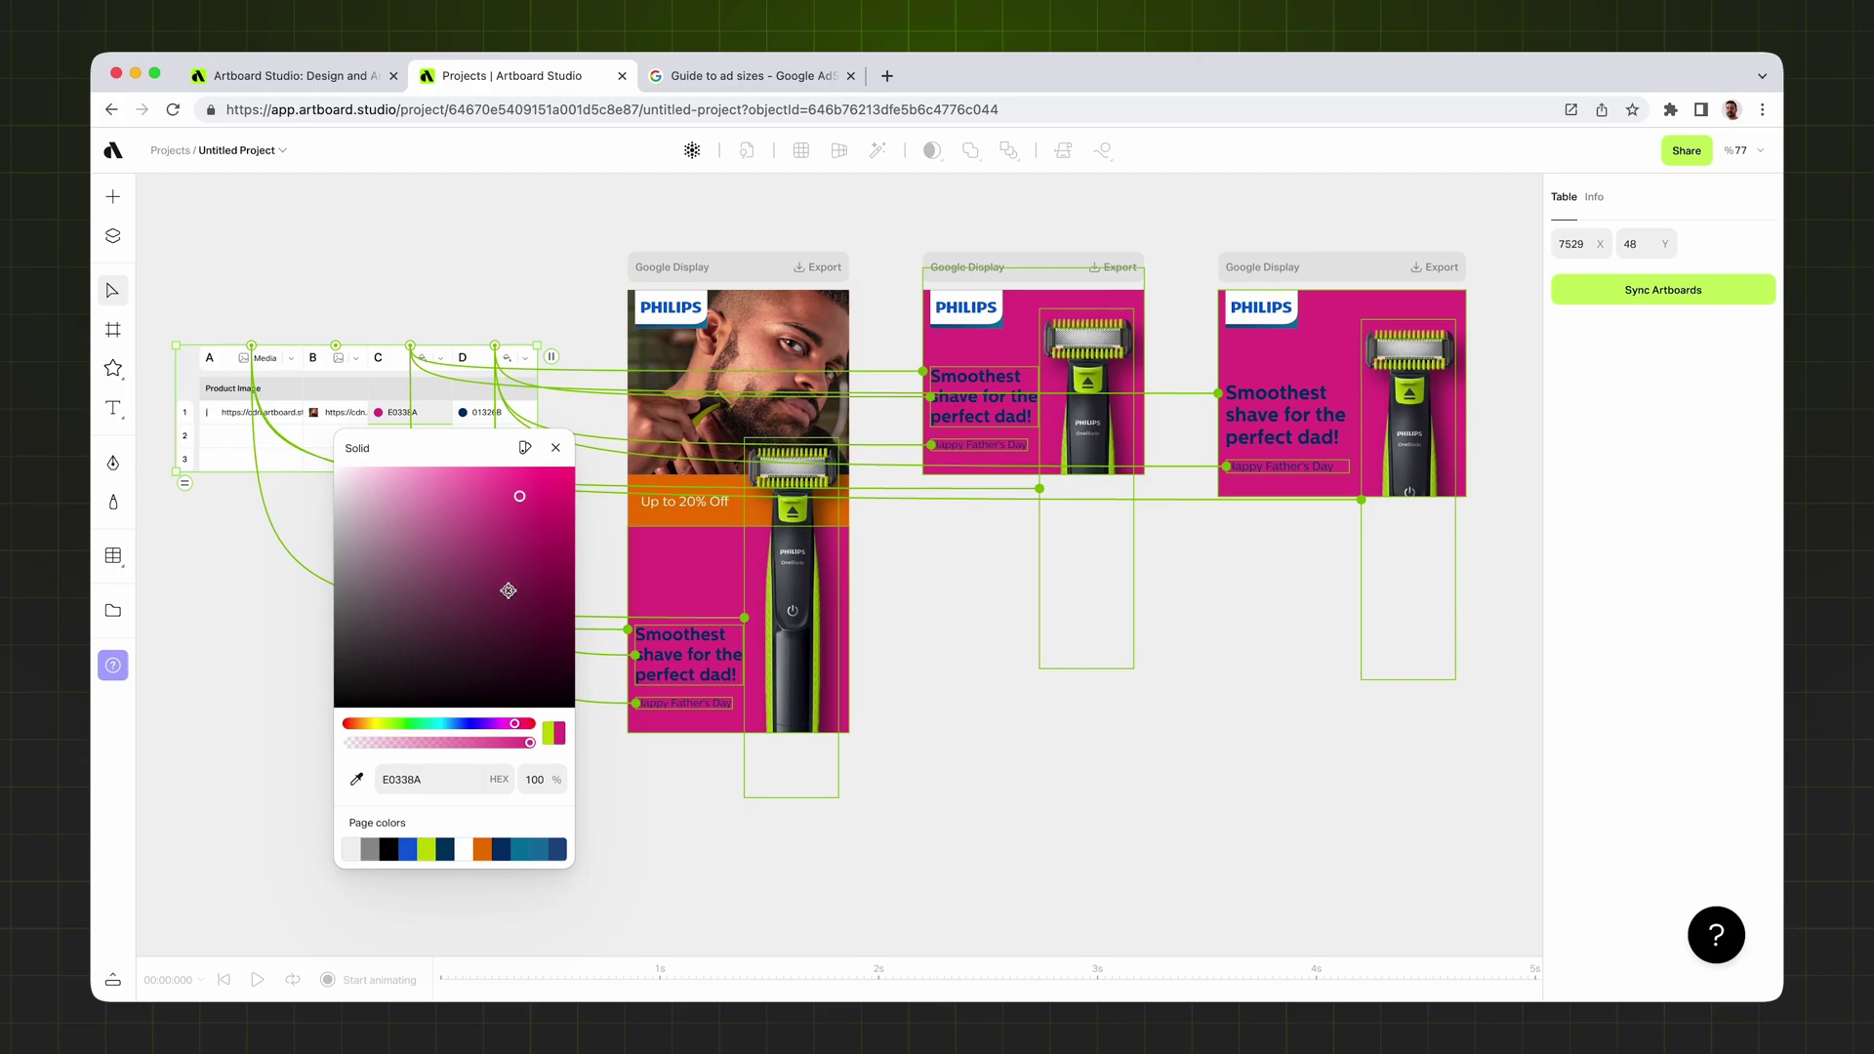
left_click(421, 850)
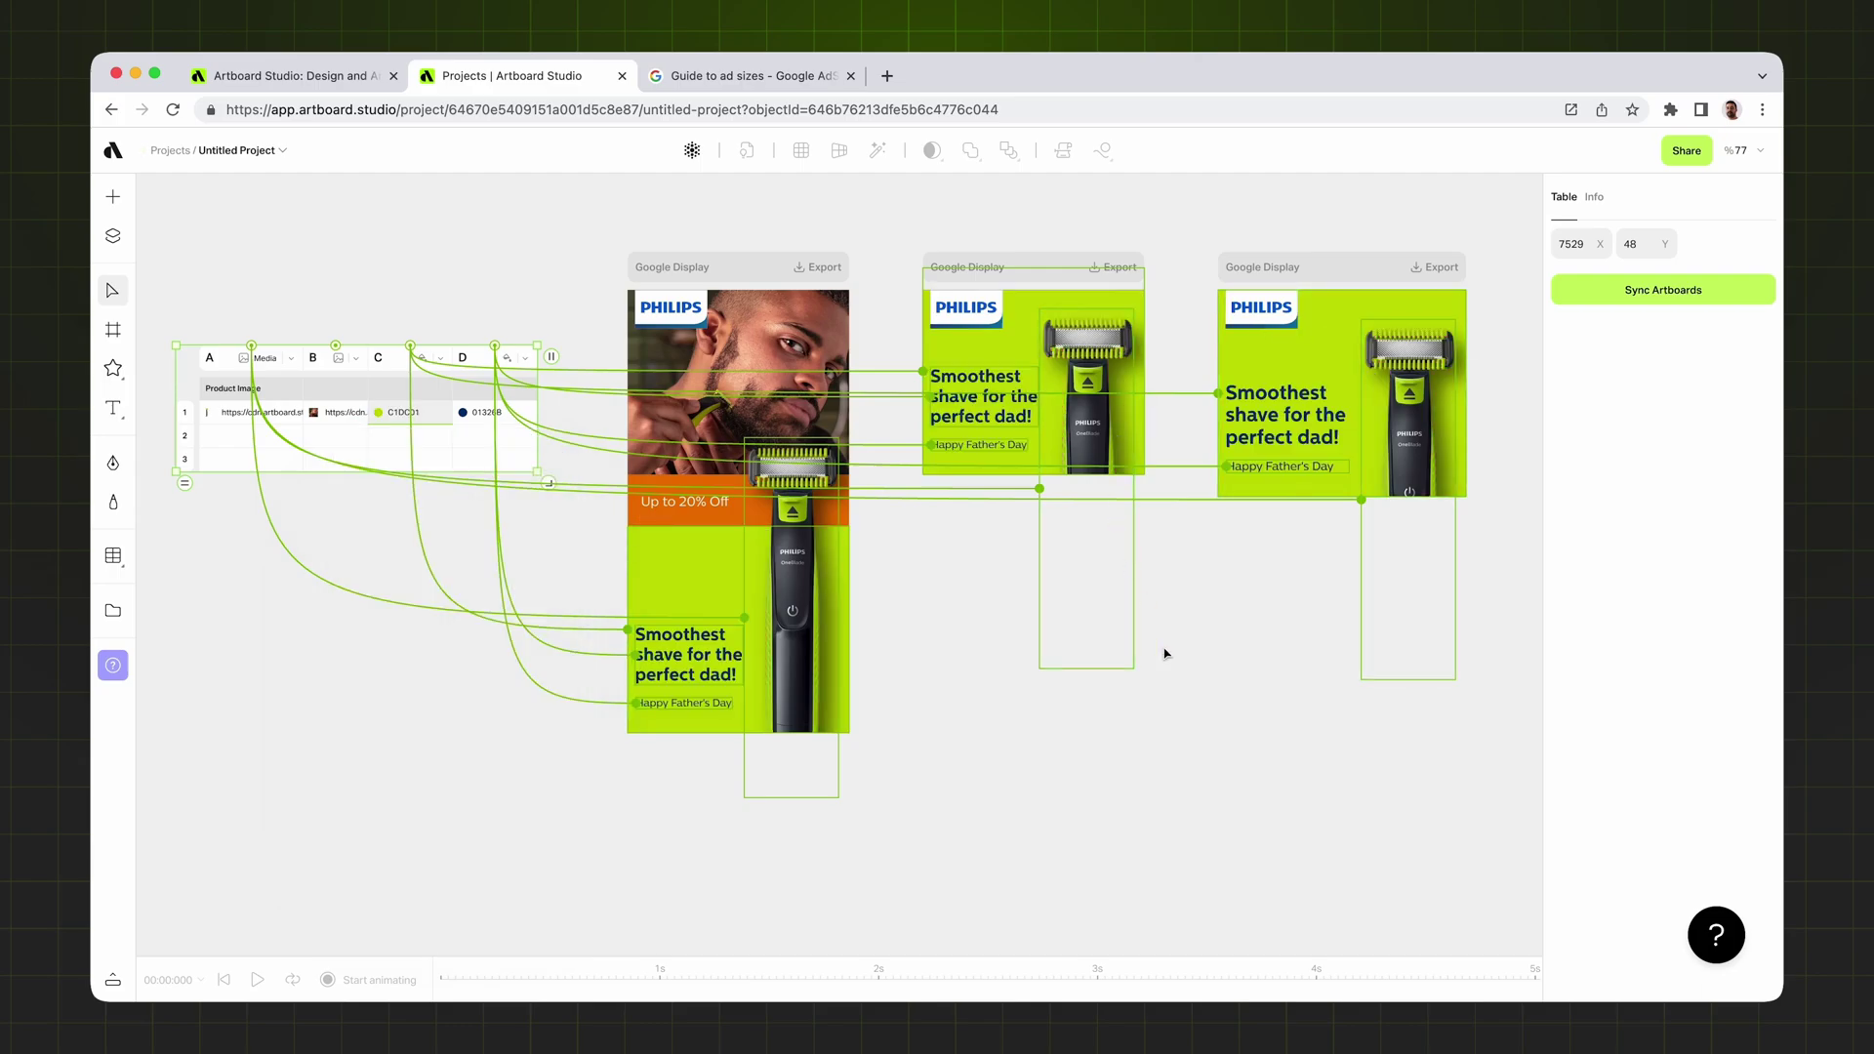
left_click(1165, 705)
- Look over the portrait, product and feature photos of the three razor models placed below the artboards
scroll(1176, 688, "down", 3)
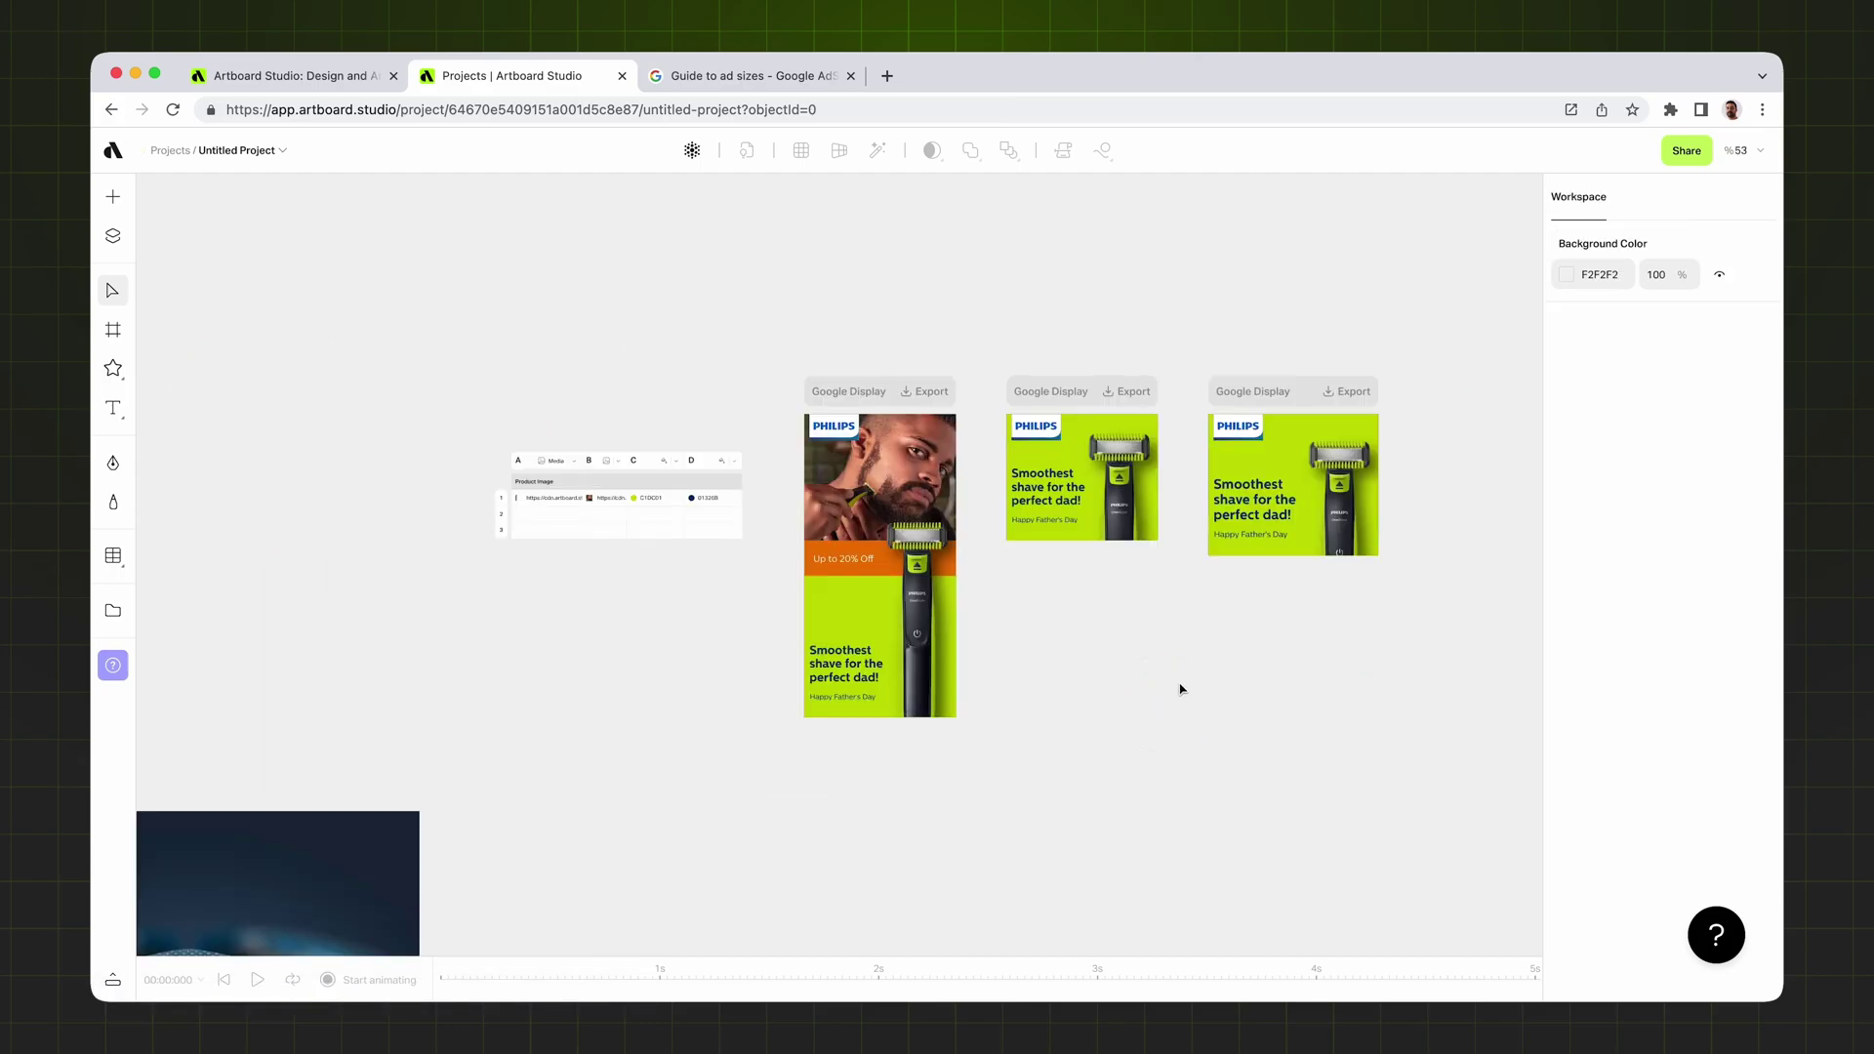
scroll(1232, 663, "down", 5)
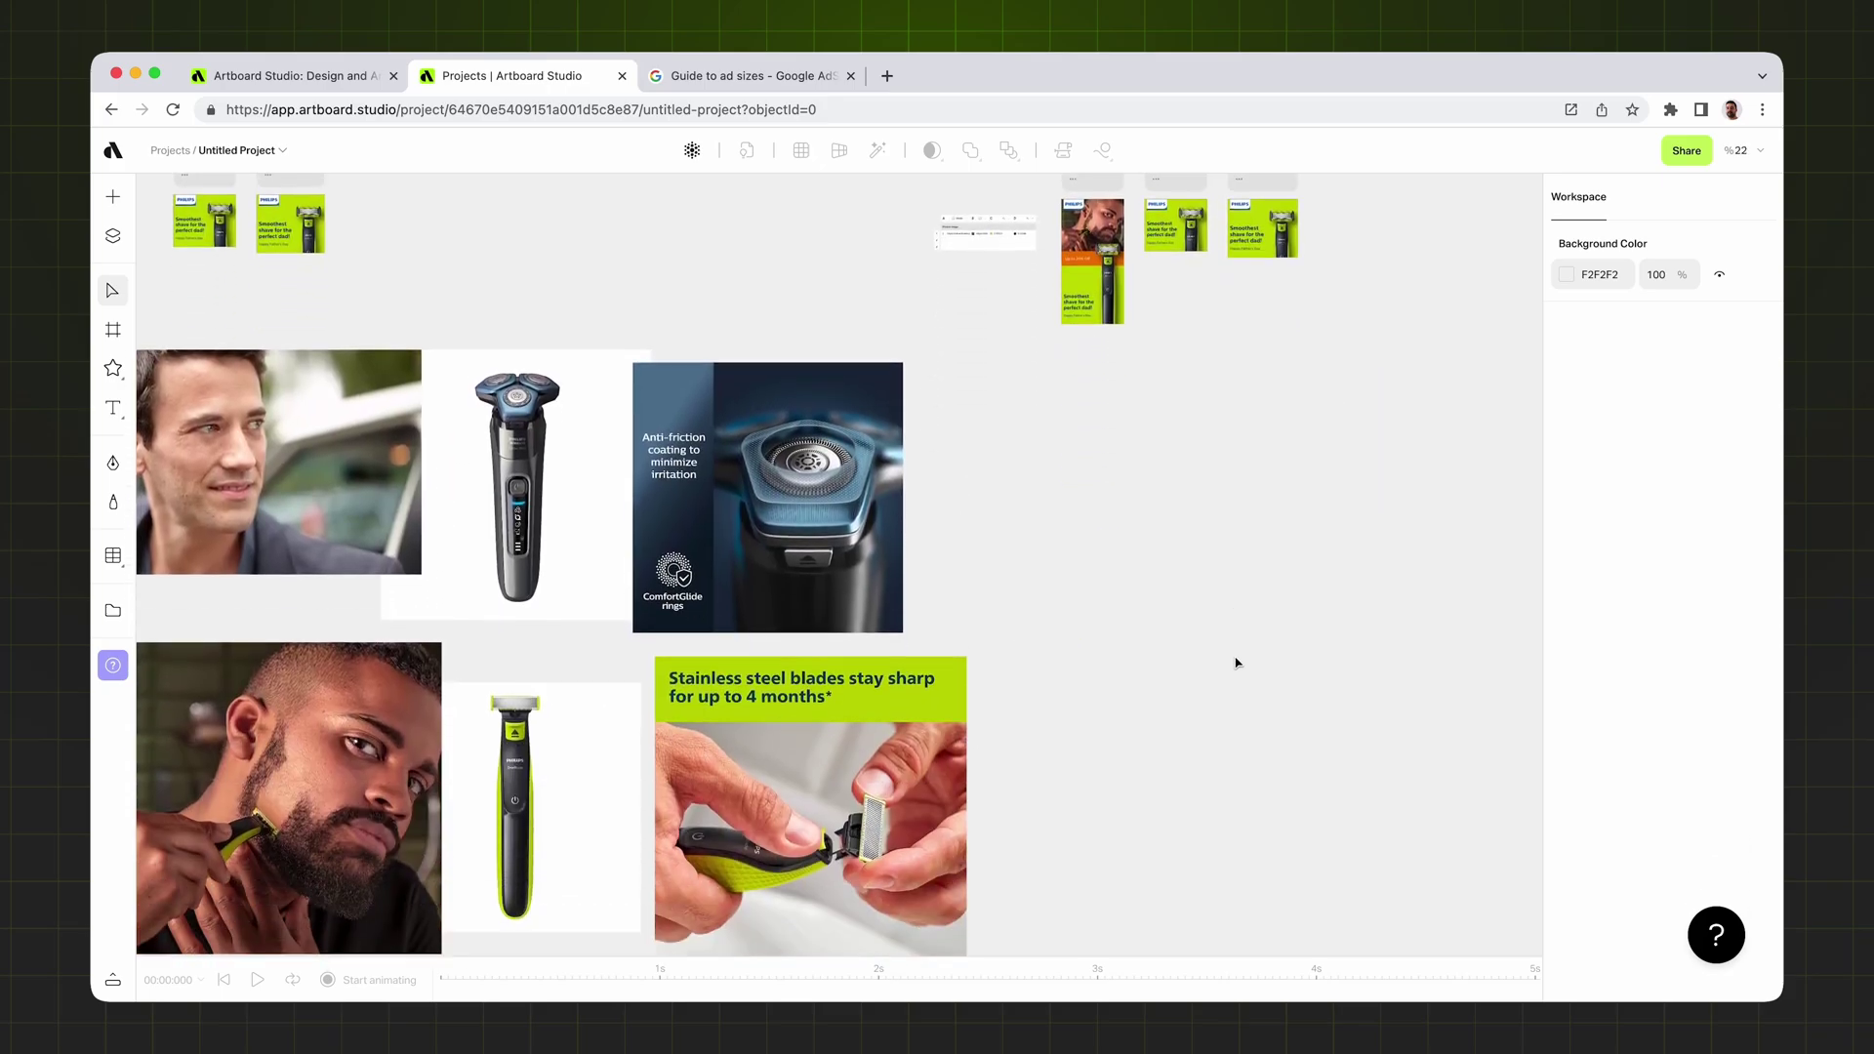
scroll(1236, 663, "left", 2)
scroll(841, 518, "down", 4)
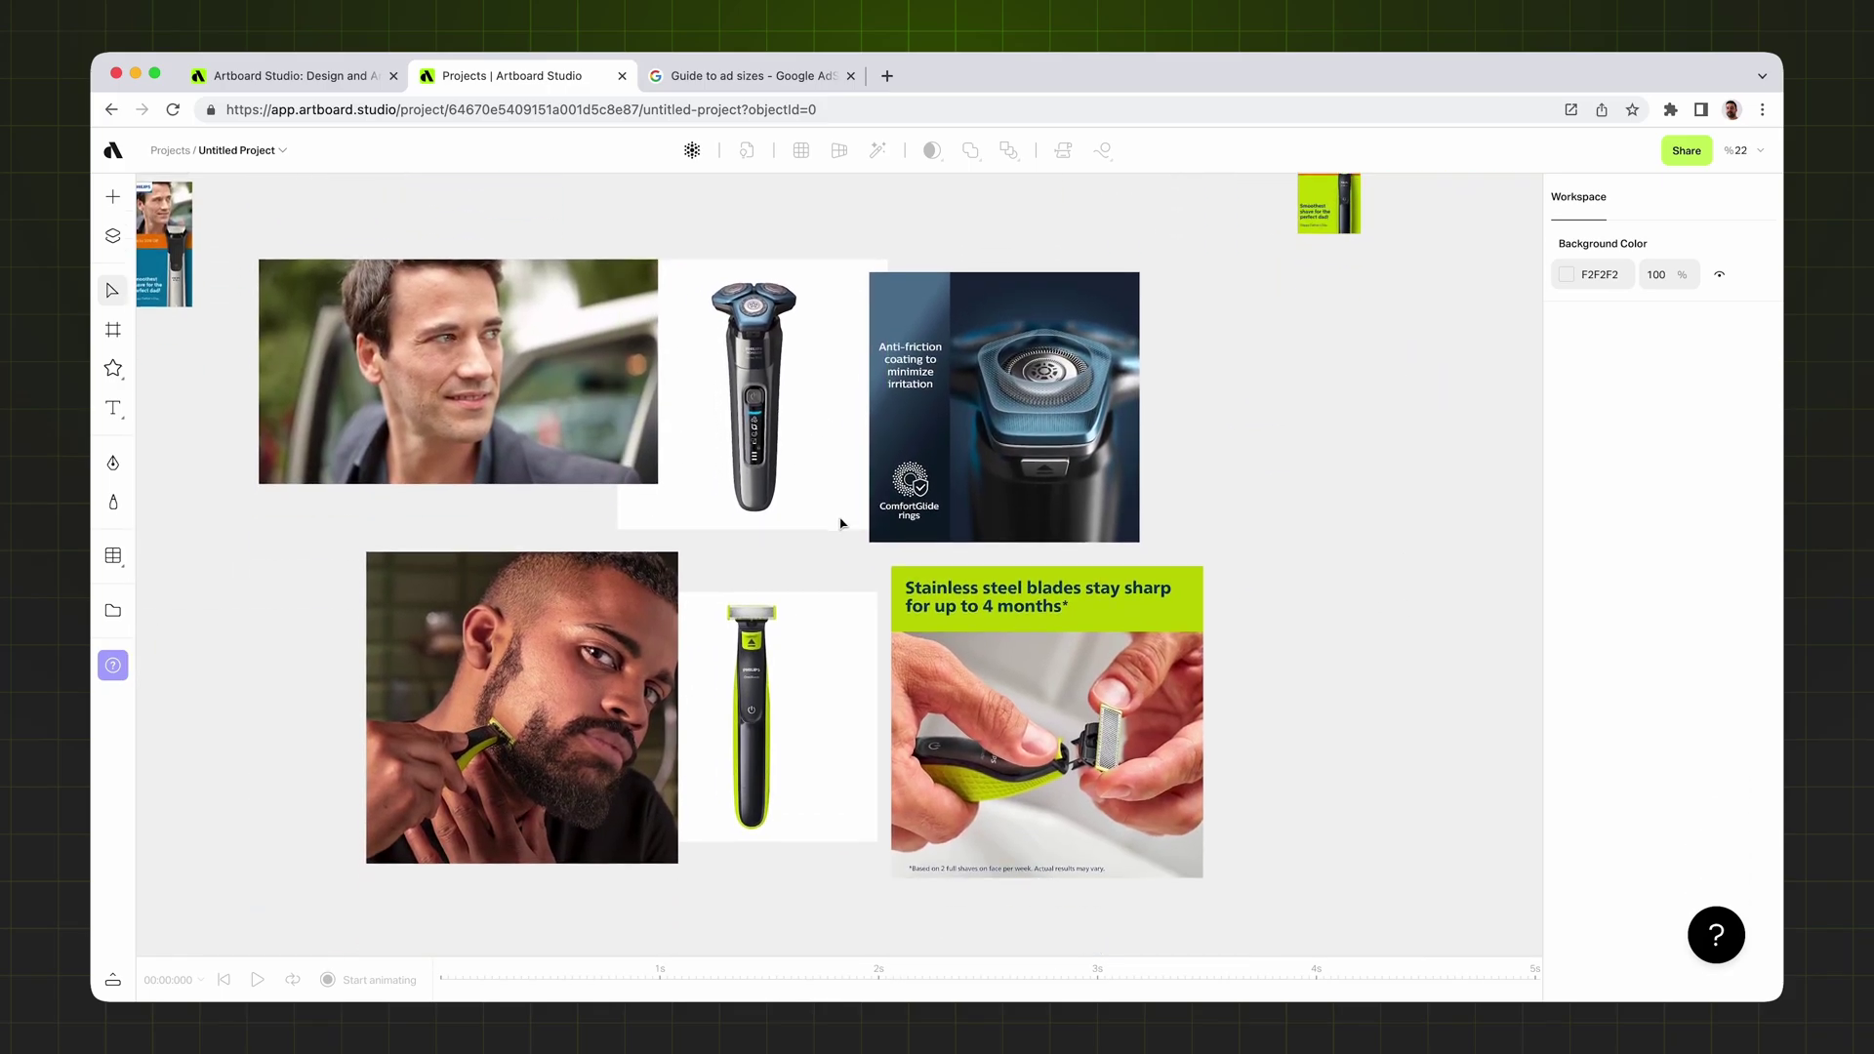
left_click_drag(1298, 621, 618, 635)
scroll(991, 592, "up", 4)
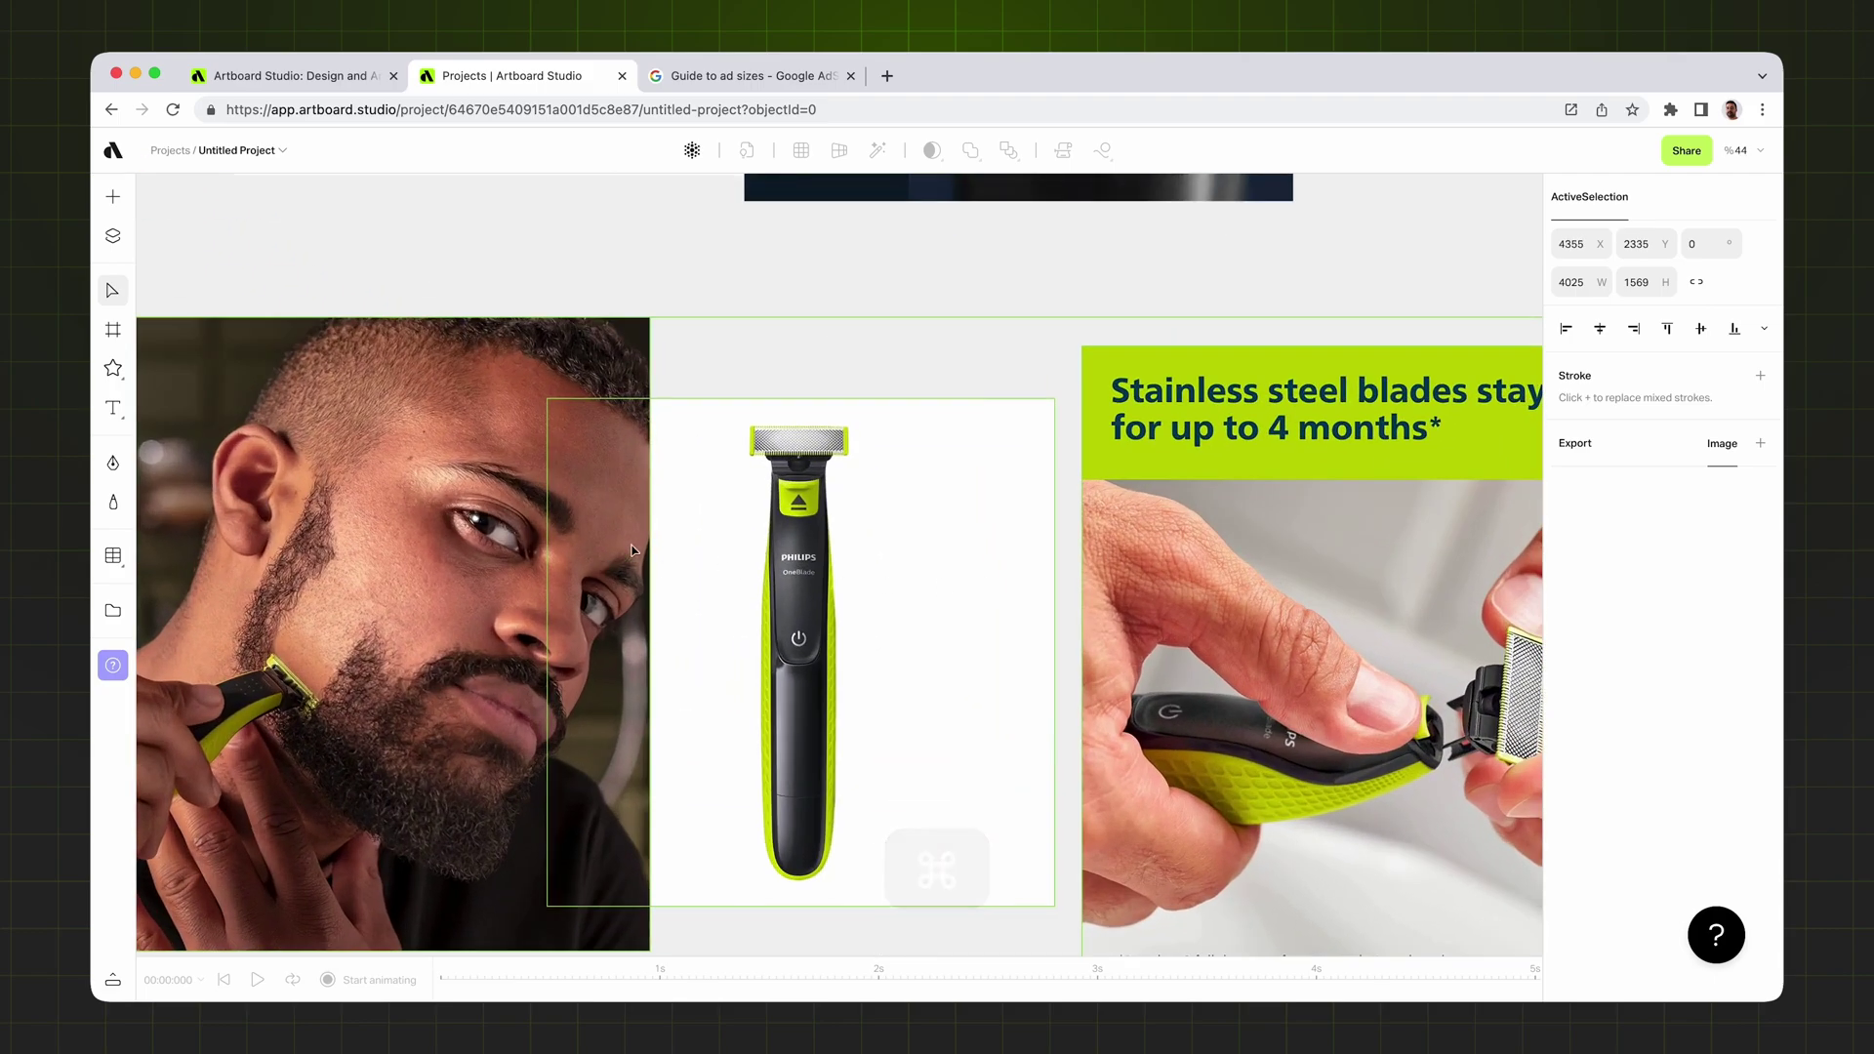
scroll(906, 554, "down", 1)
scroll(996, 475, "down", 4)
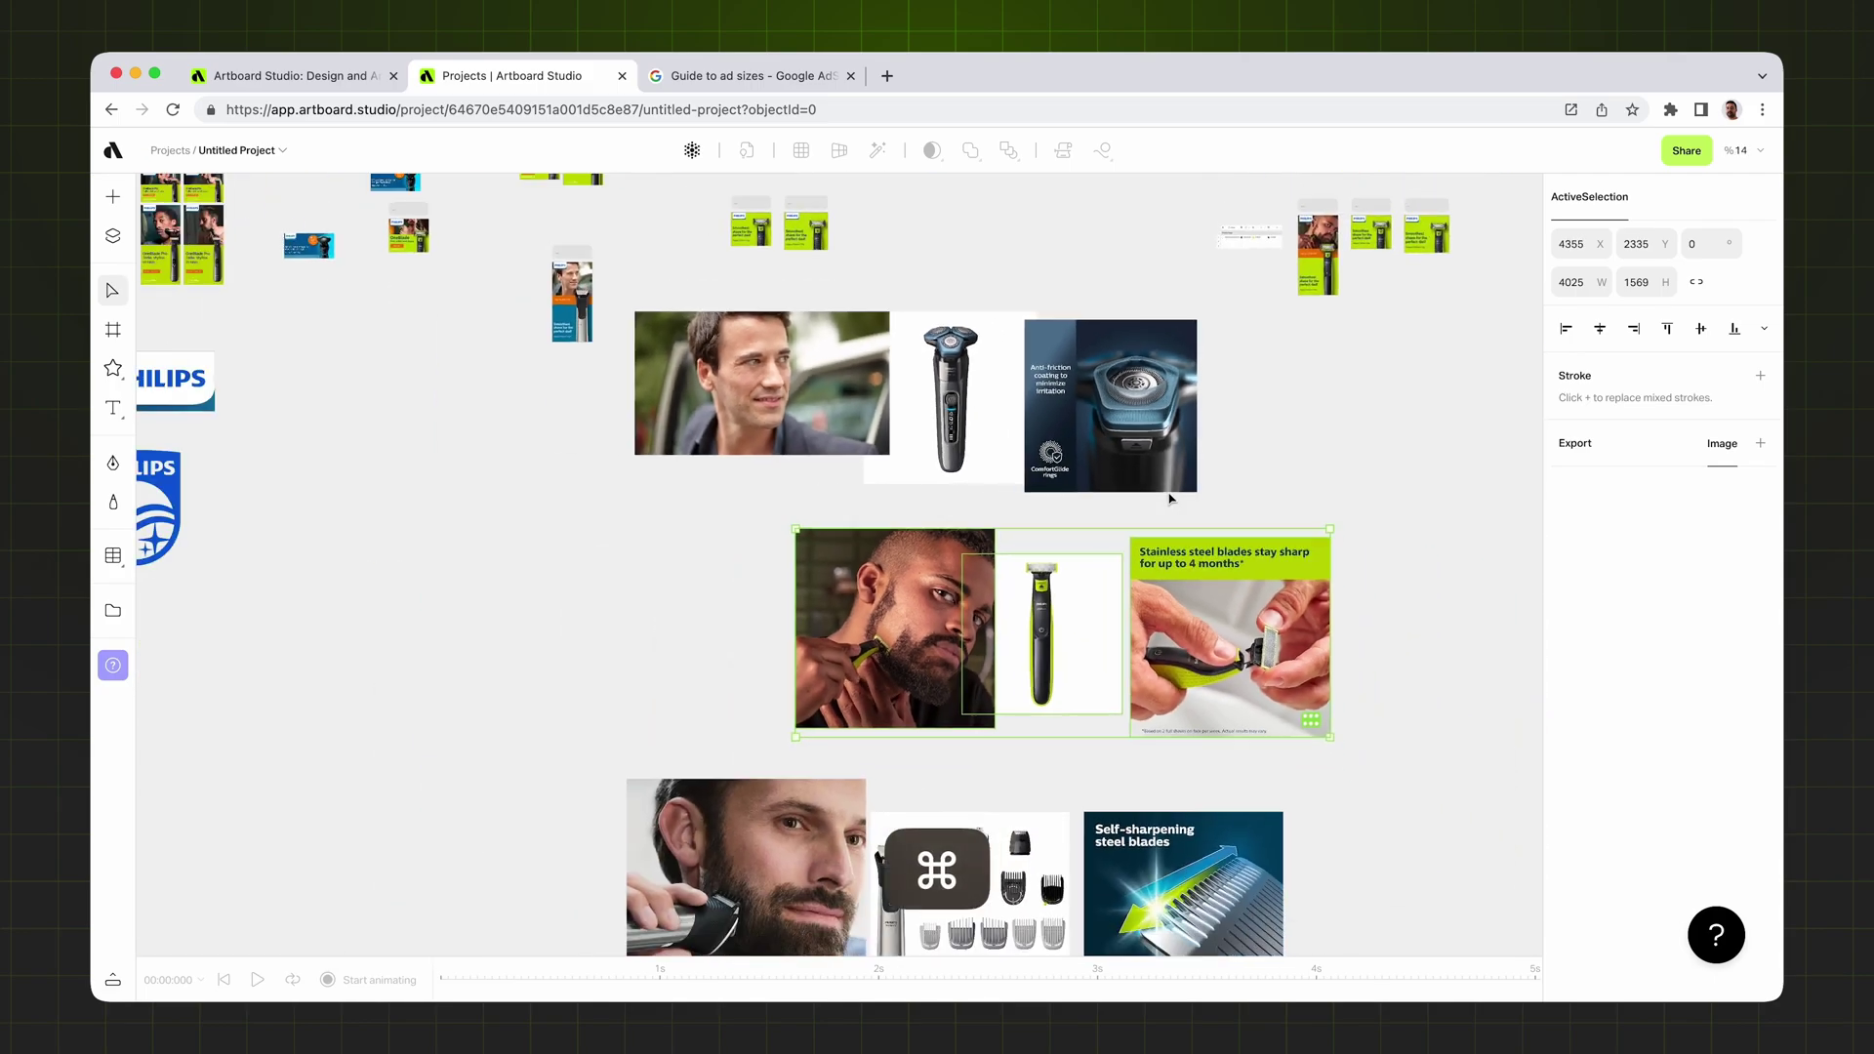
scroll(1171, 499, "down", 2)
scroll(1170, 499, "up", 3)
scroll(879, 490, "down", 3)
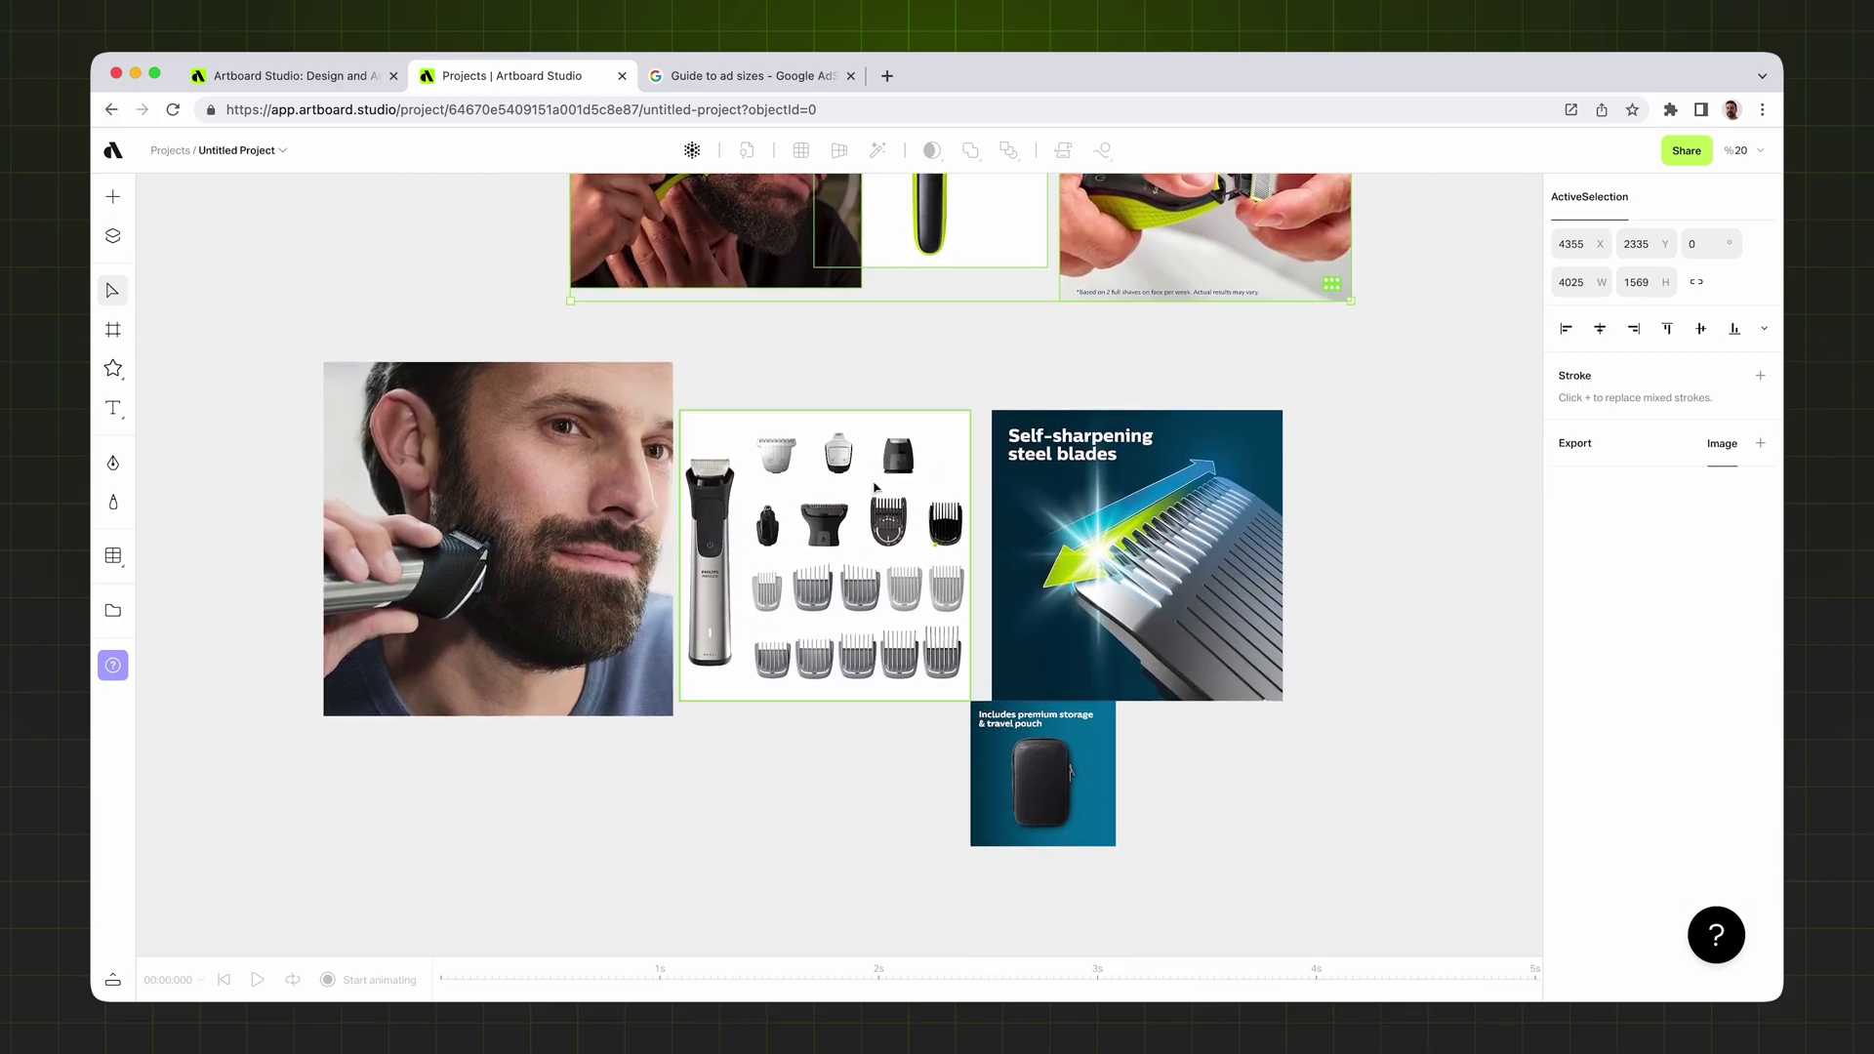
- Crop the silver trimmer kit photo to the trimmer body alone, about 294 × 1118 px, leaving out all attachments
left_click(832, 500)
scroll(522, 507, "up", 2)
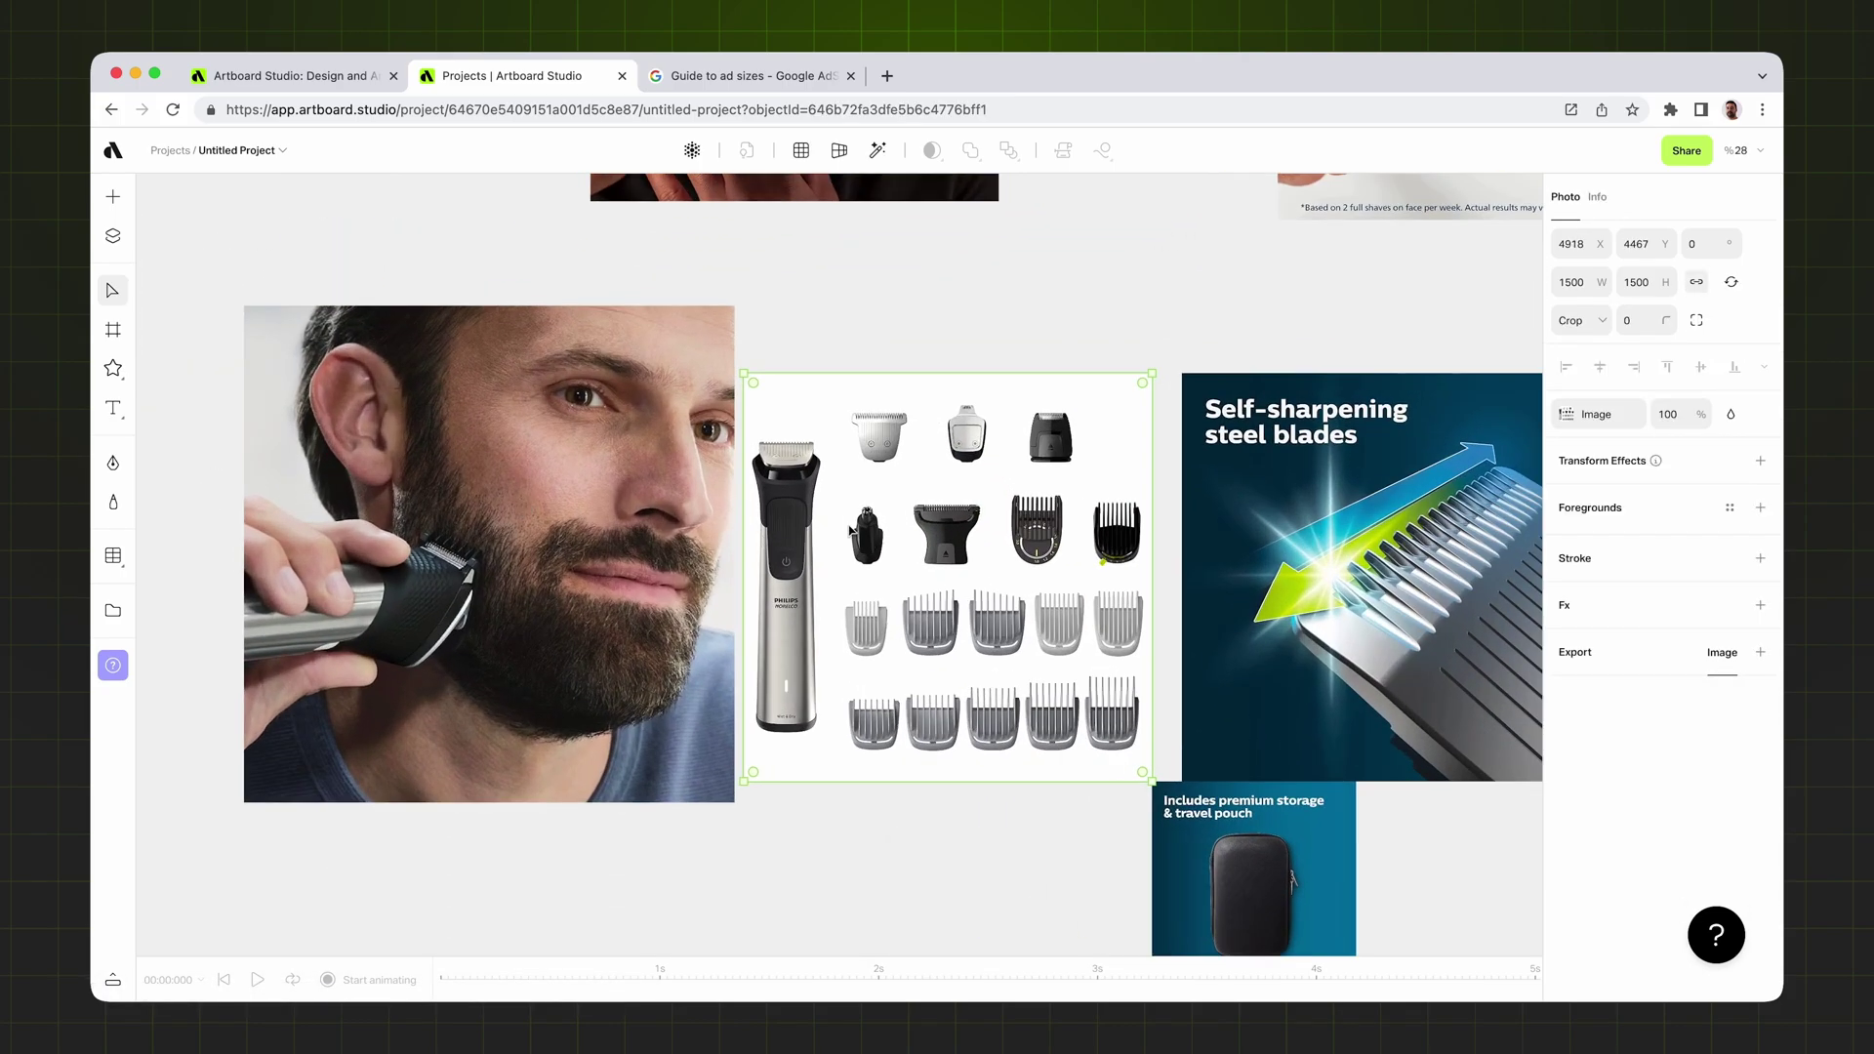
scroll(826, 509, "up", 2)
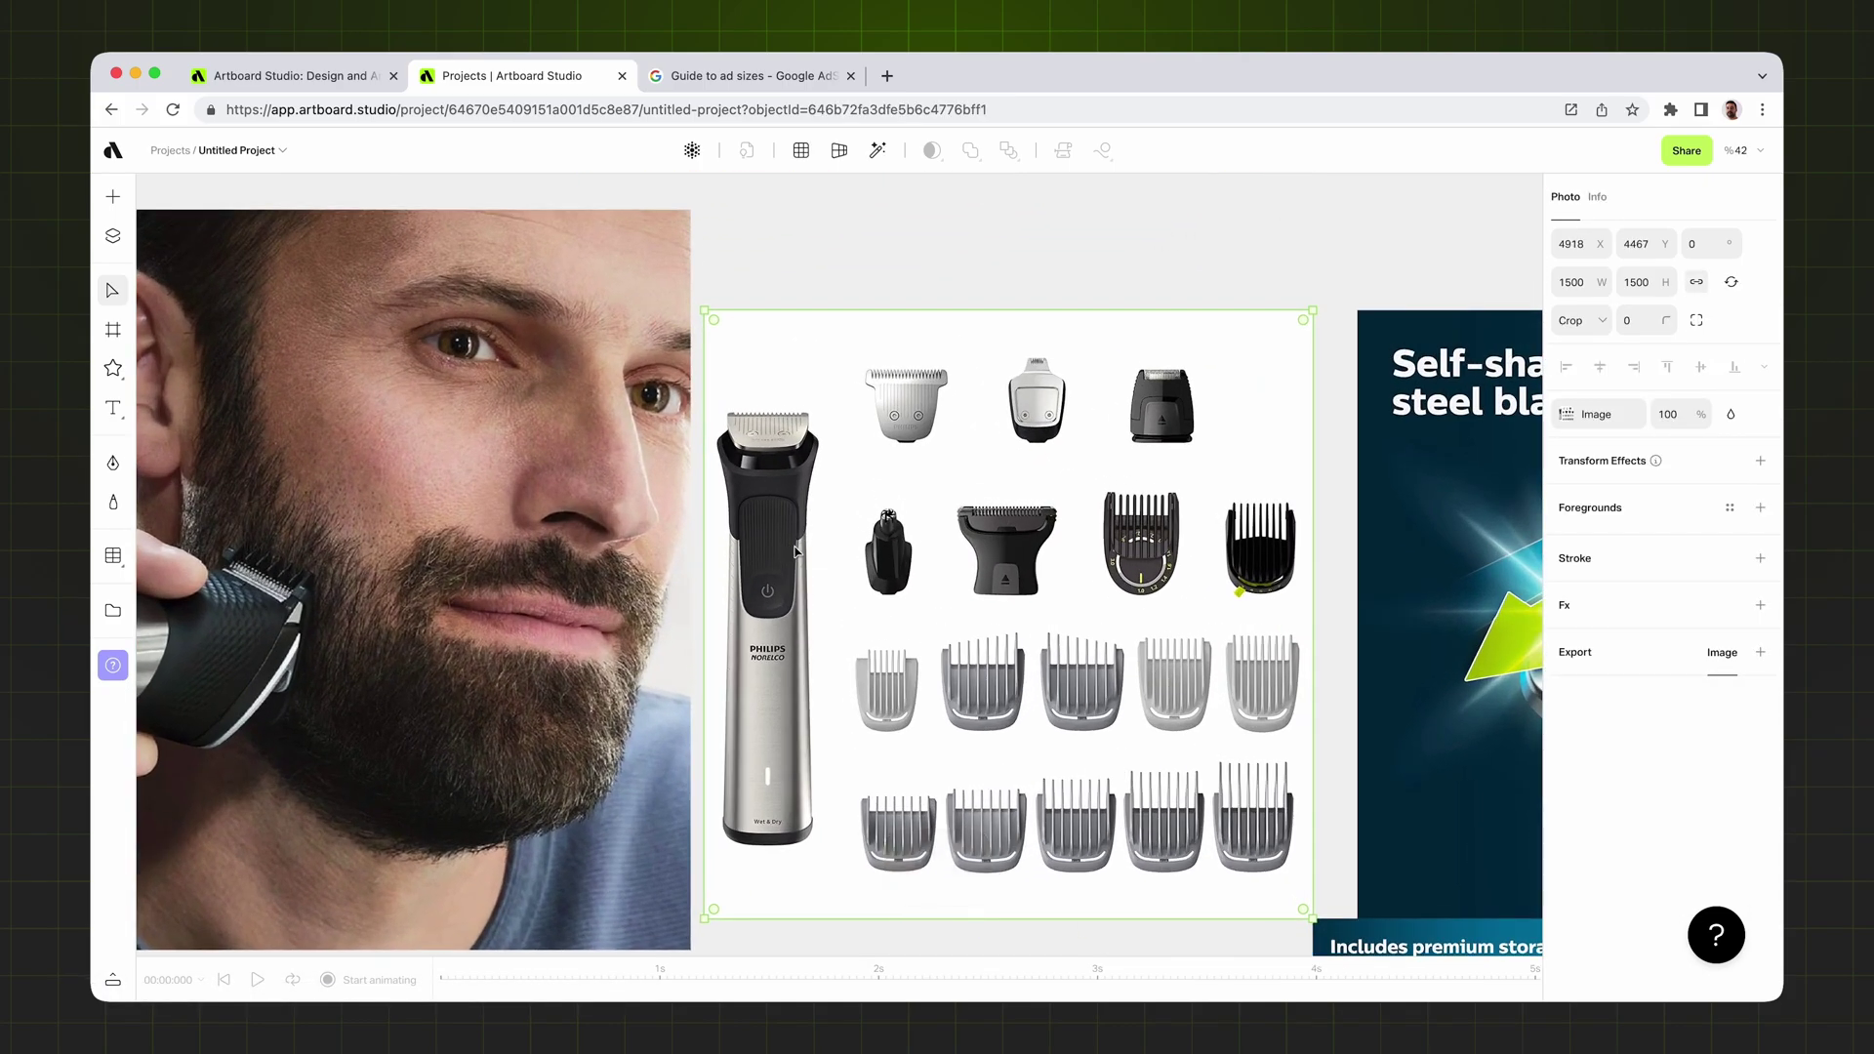
scroll(837, 548, "down", 2)
left_click(576, 501)
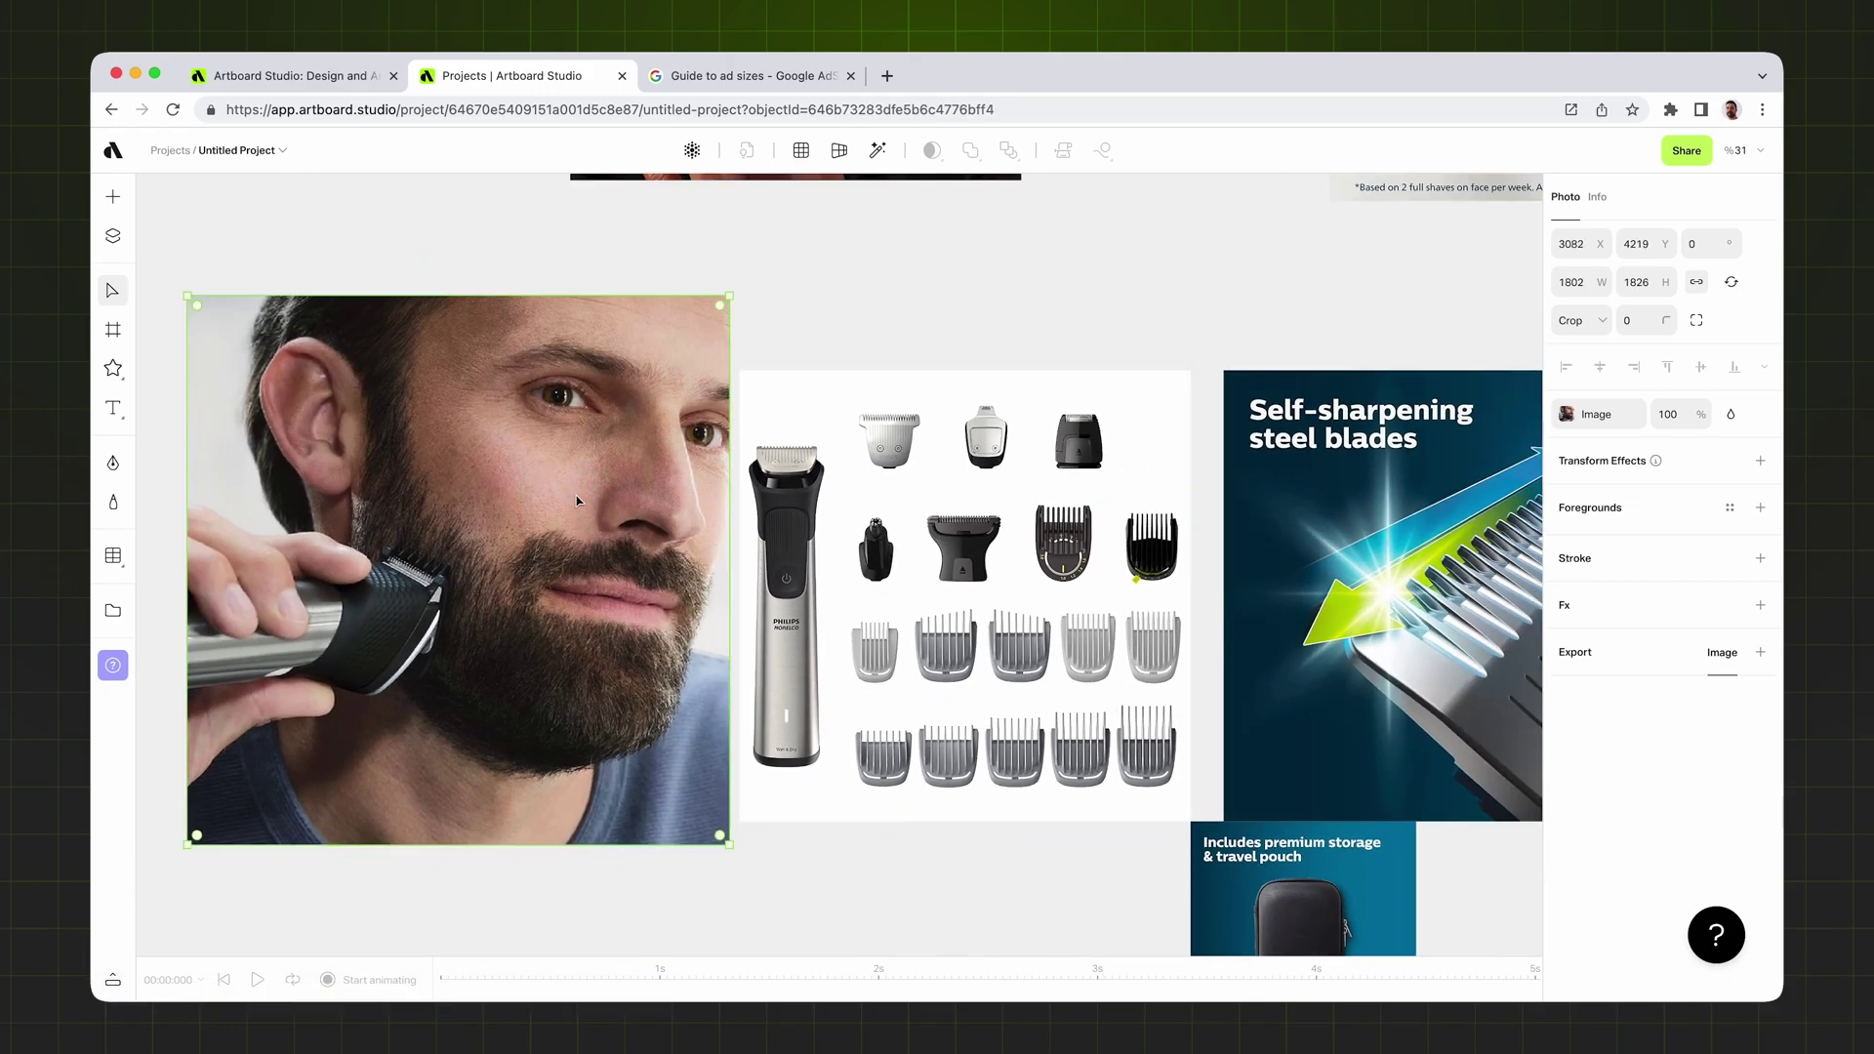
scroll(703, 527, "up", 3)
left_click(874, 510)
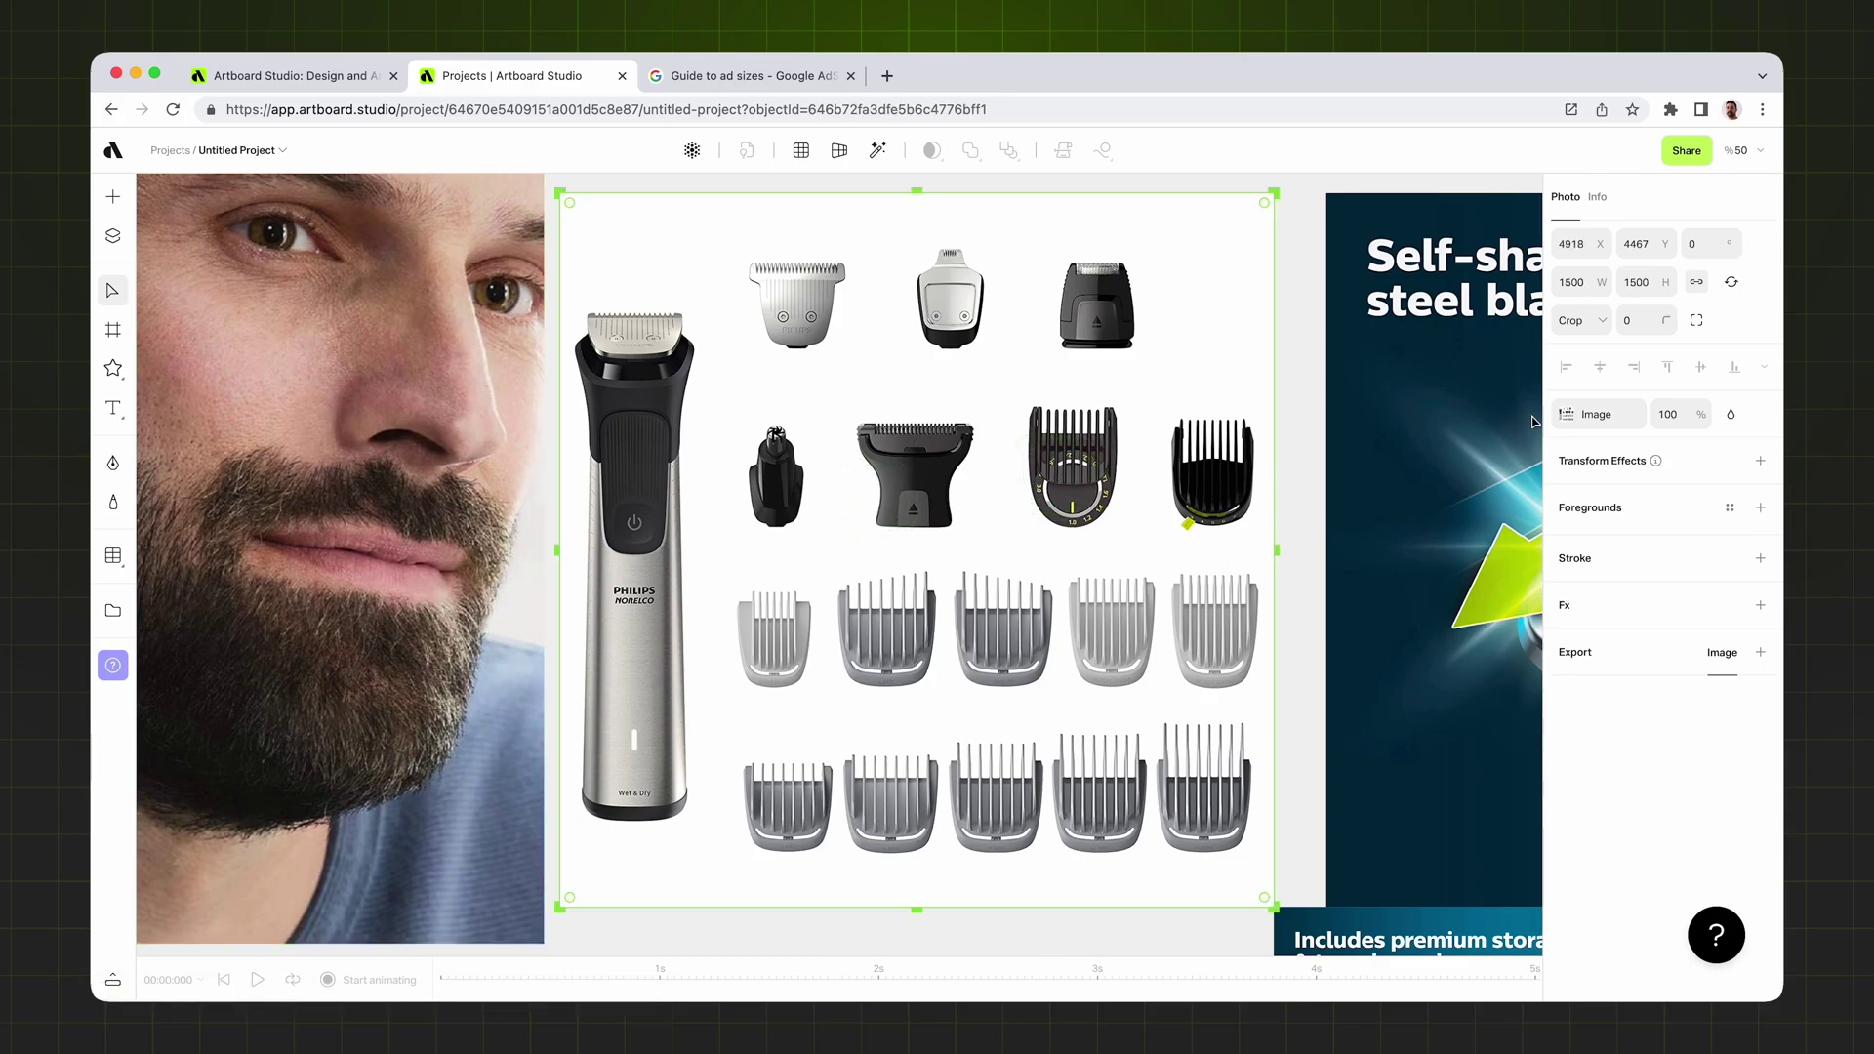
left_click_drag(1276, 551, 706, 500)
left_click_drag(634, 194, 633, 302)
left_click_drag(632, 908, 633, 835)
left_click_drag(559, 568, 567, 567)
key("Return")
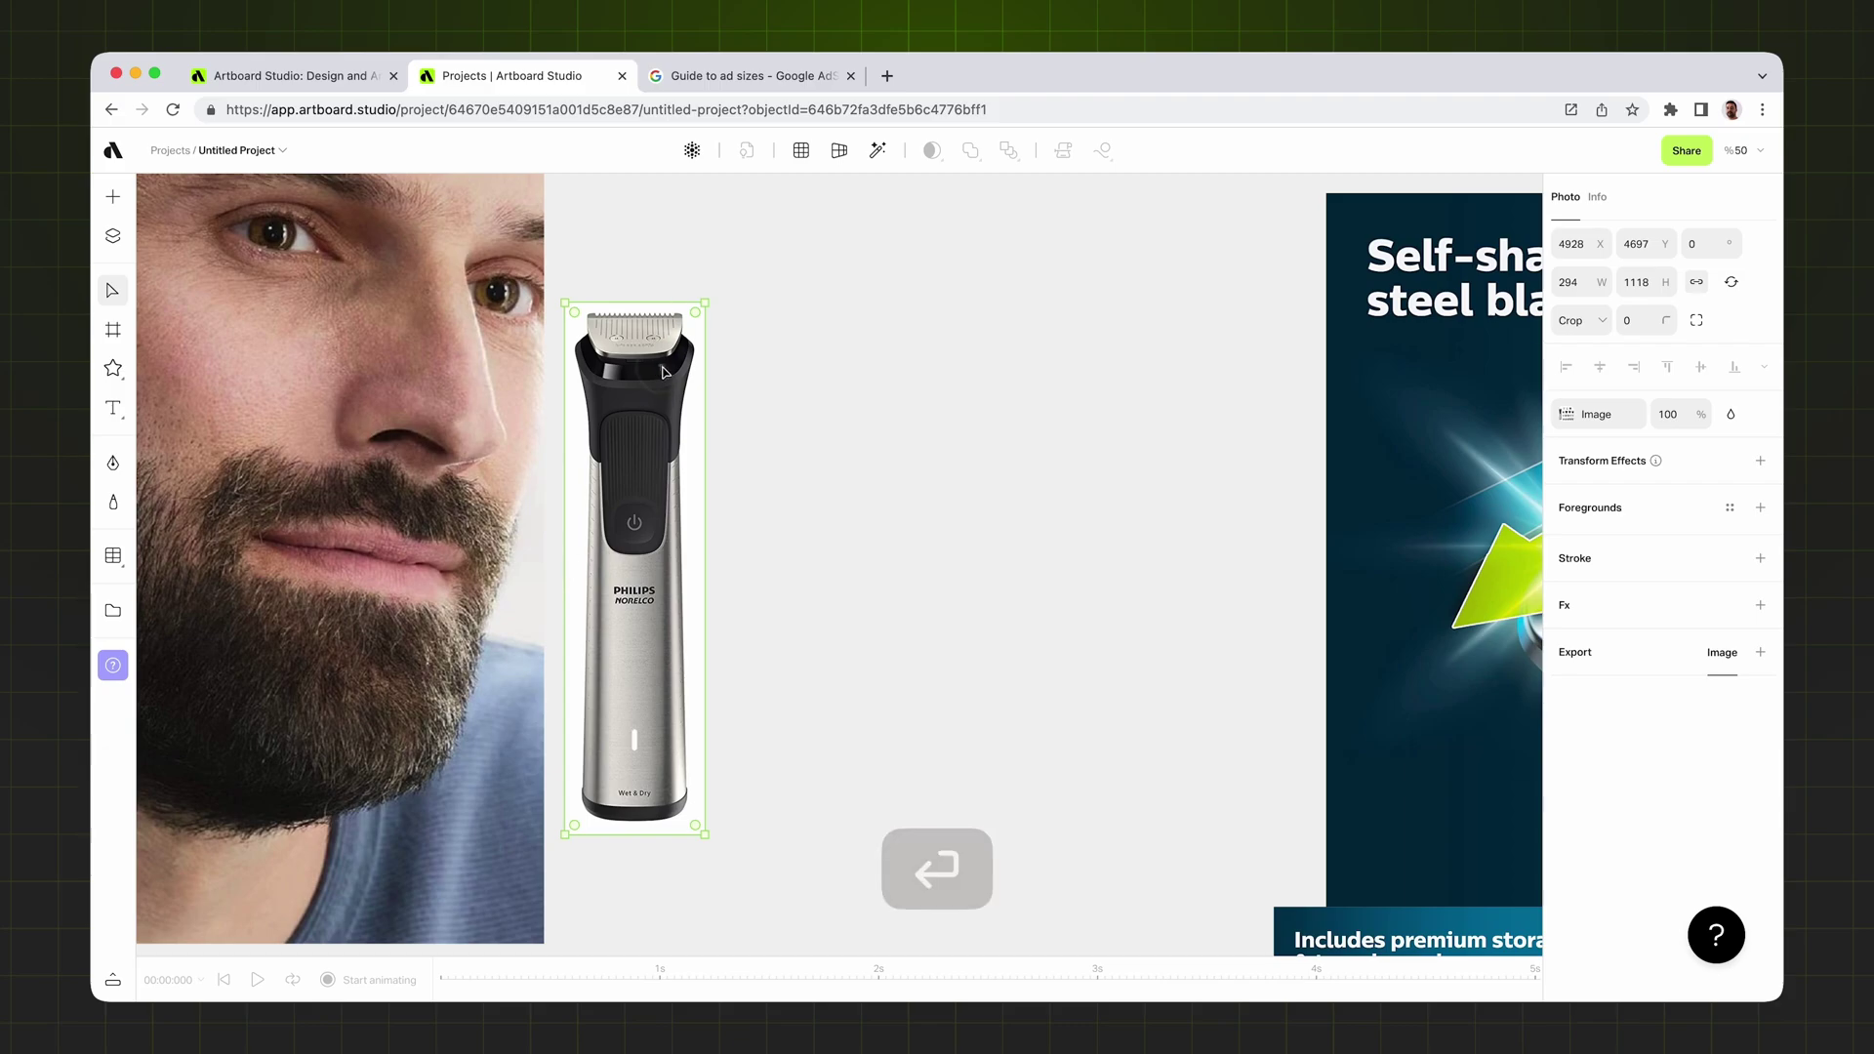
- Remove the white backgrounds from the cropped silver trimmer image and the blue-headed shaver image
scroll(674, 371, "up", 5)
scroll(803, 360, "down", 4)
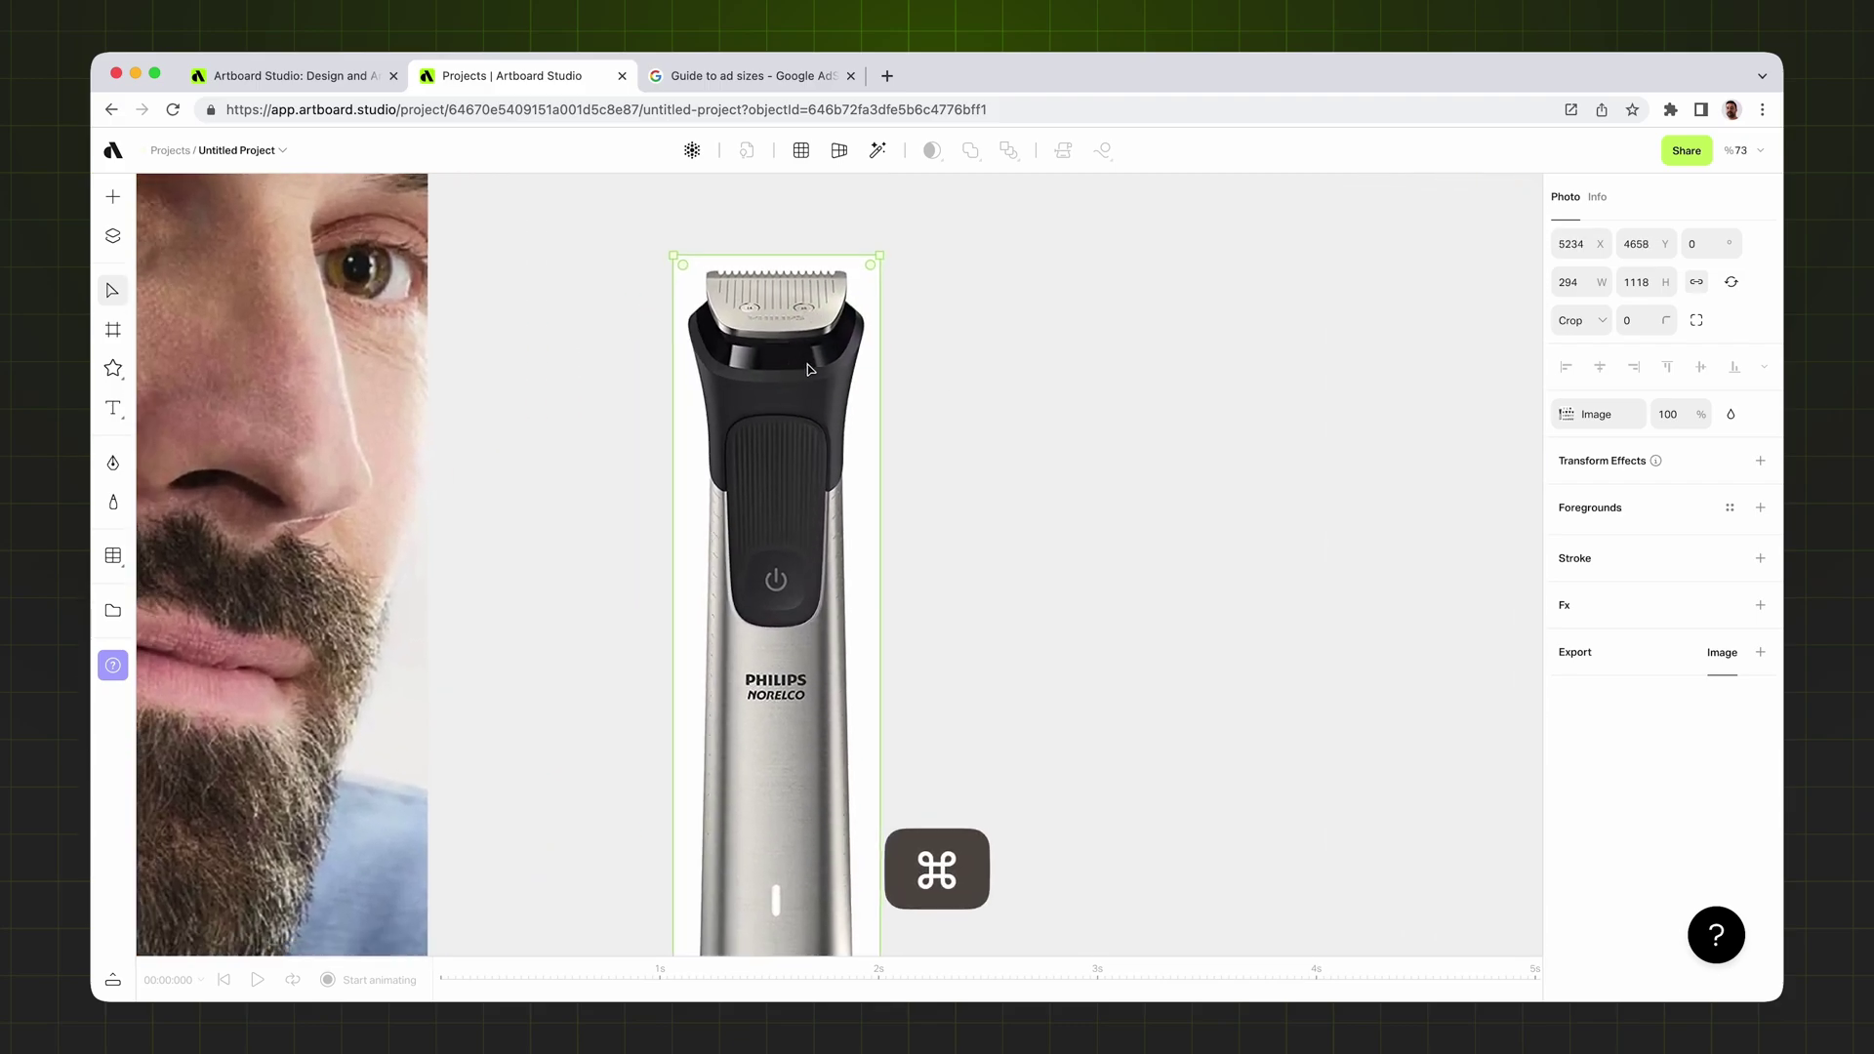
left_click(879, 151)
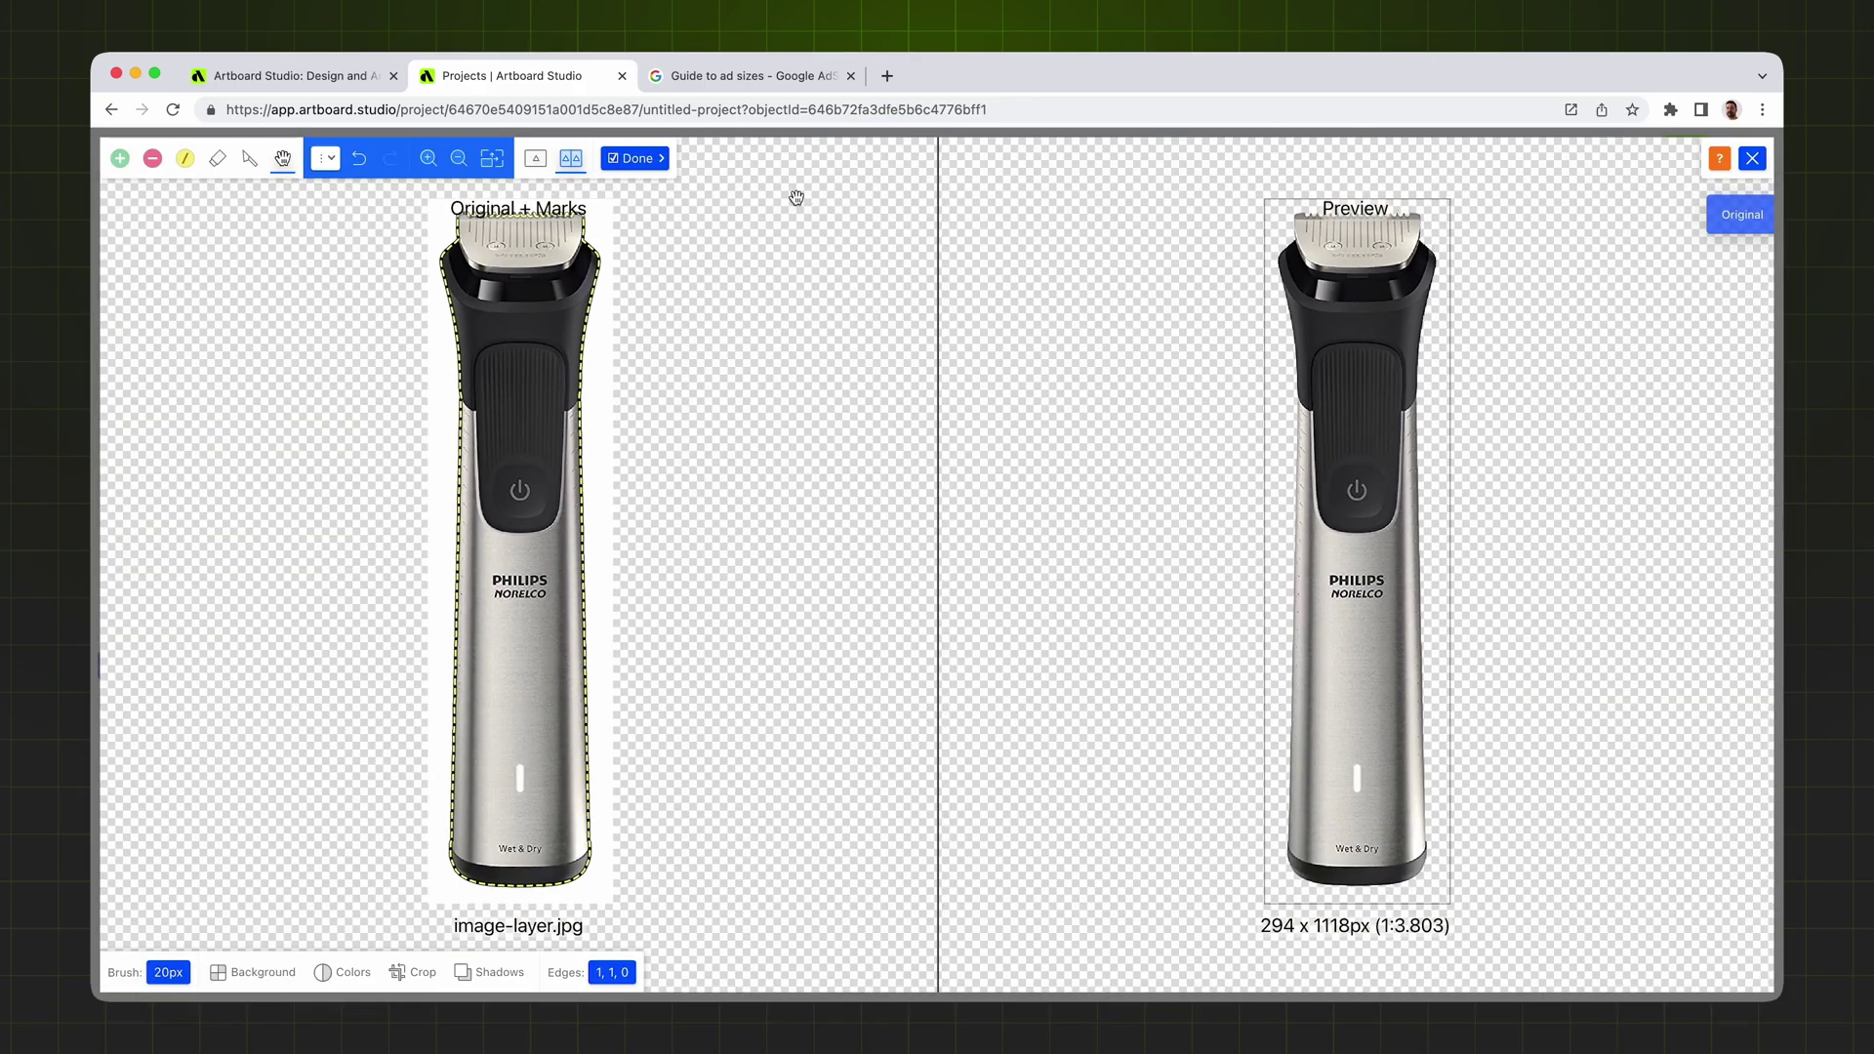
left_click(637, 159)
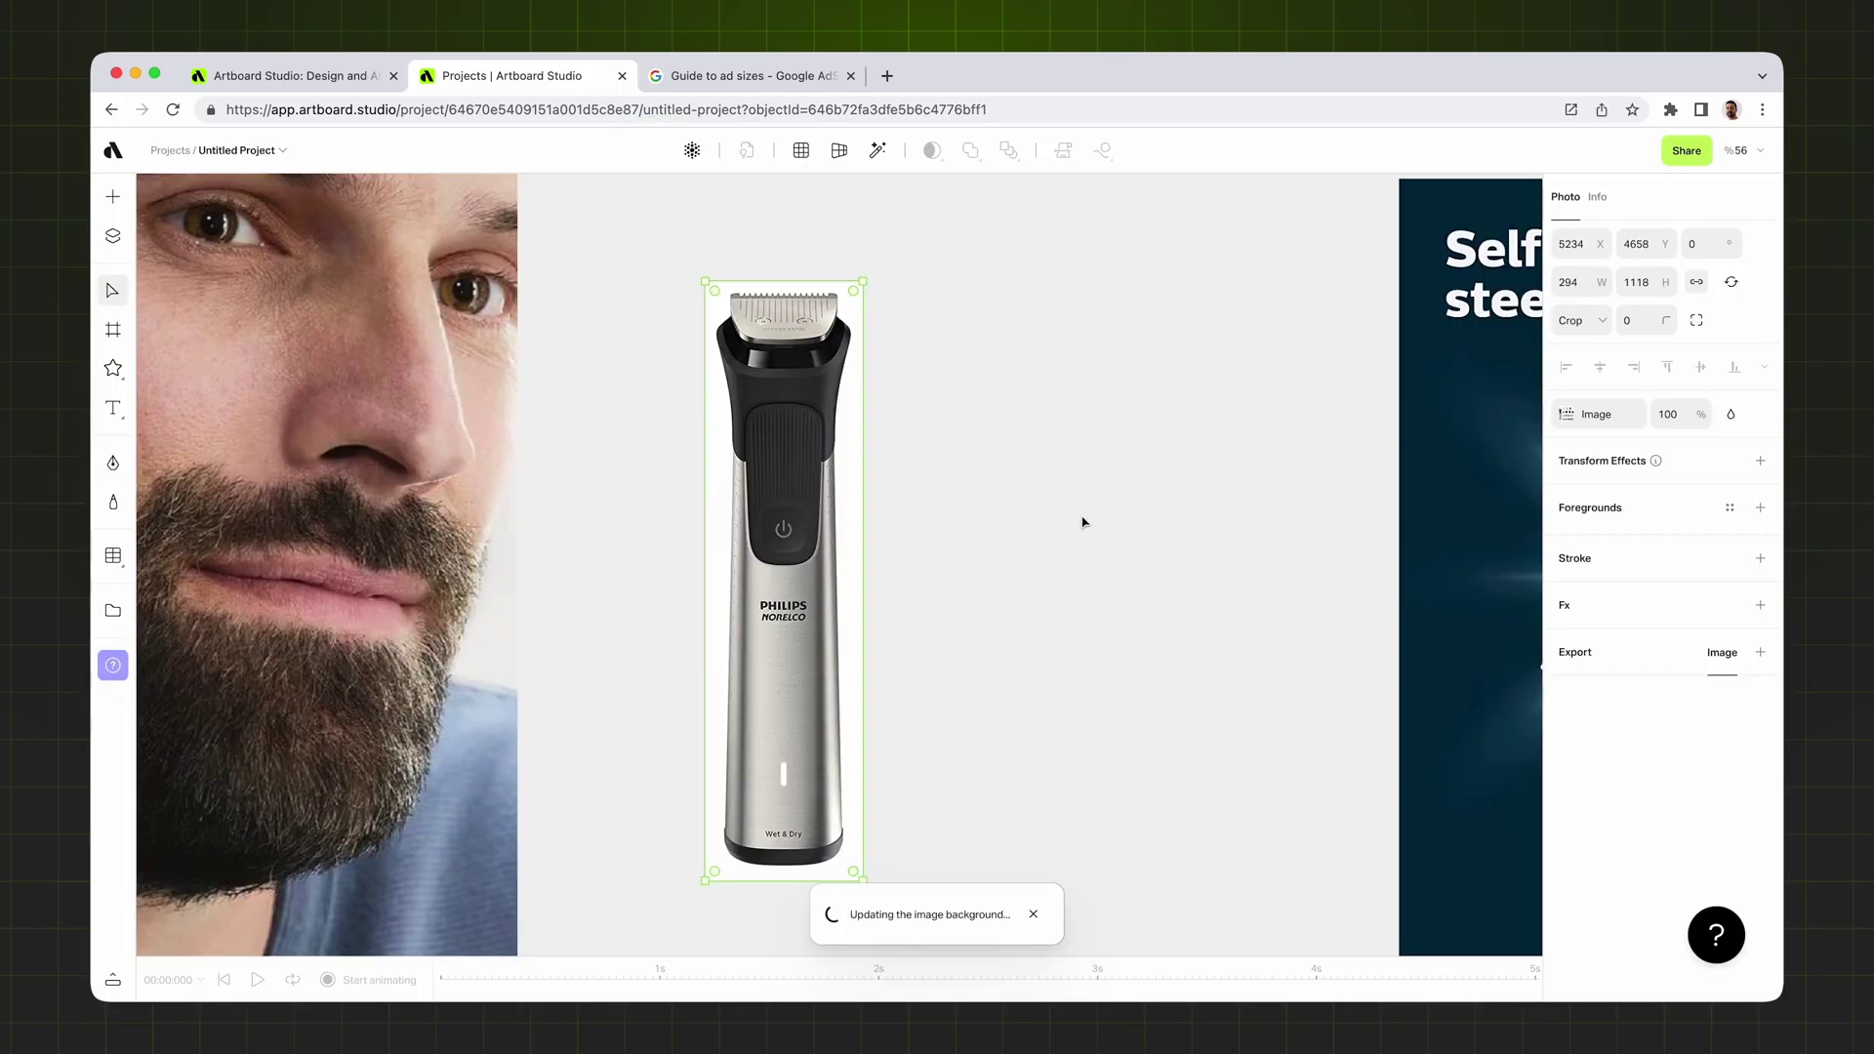
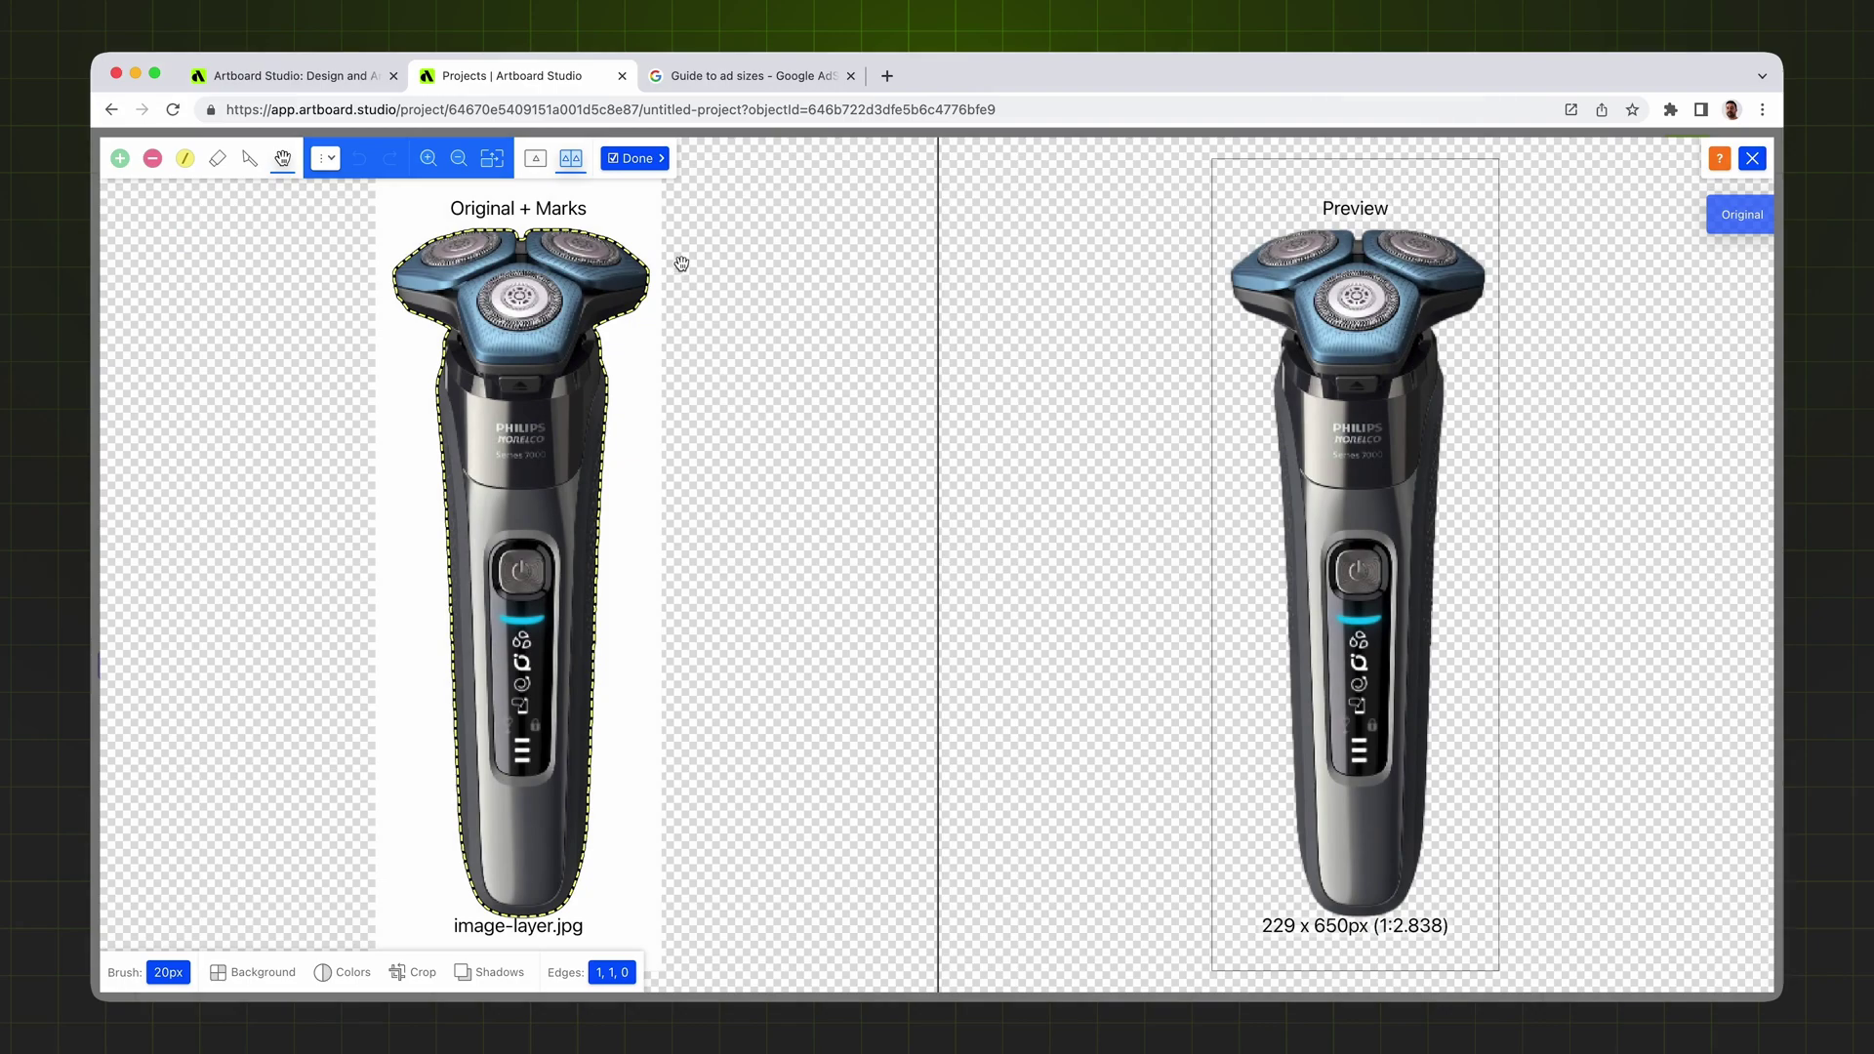
left_click(636, 158)
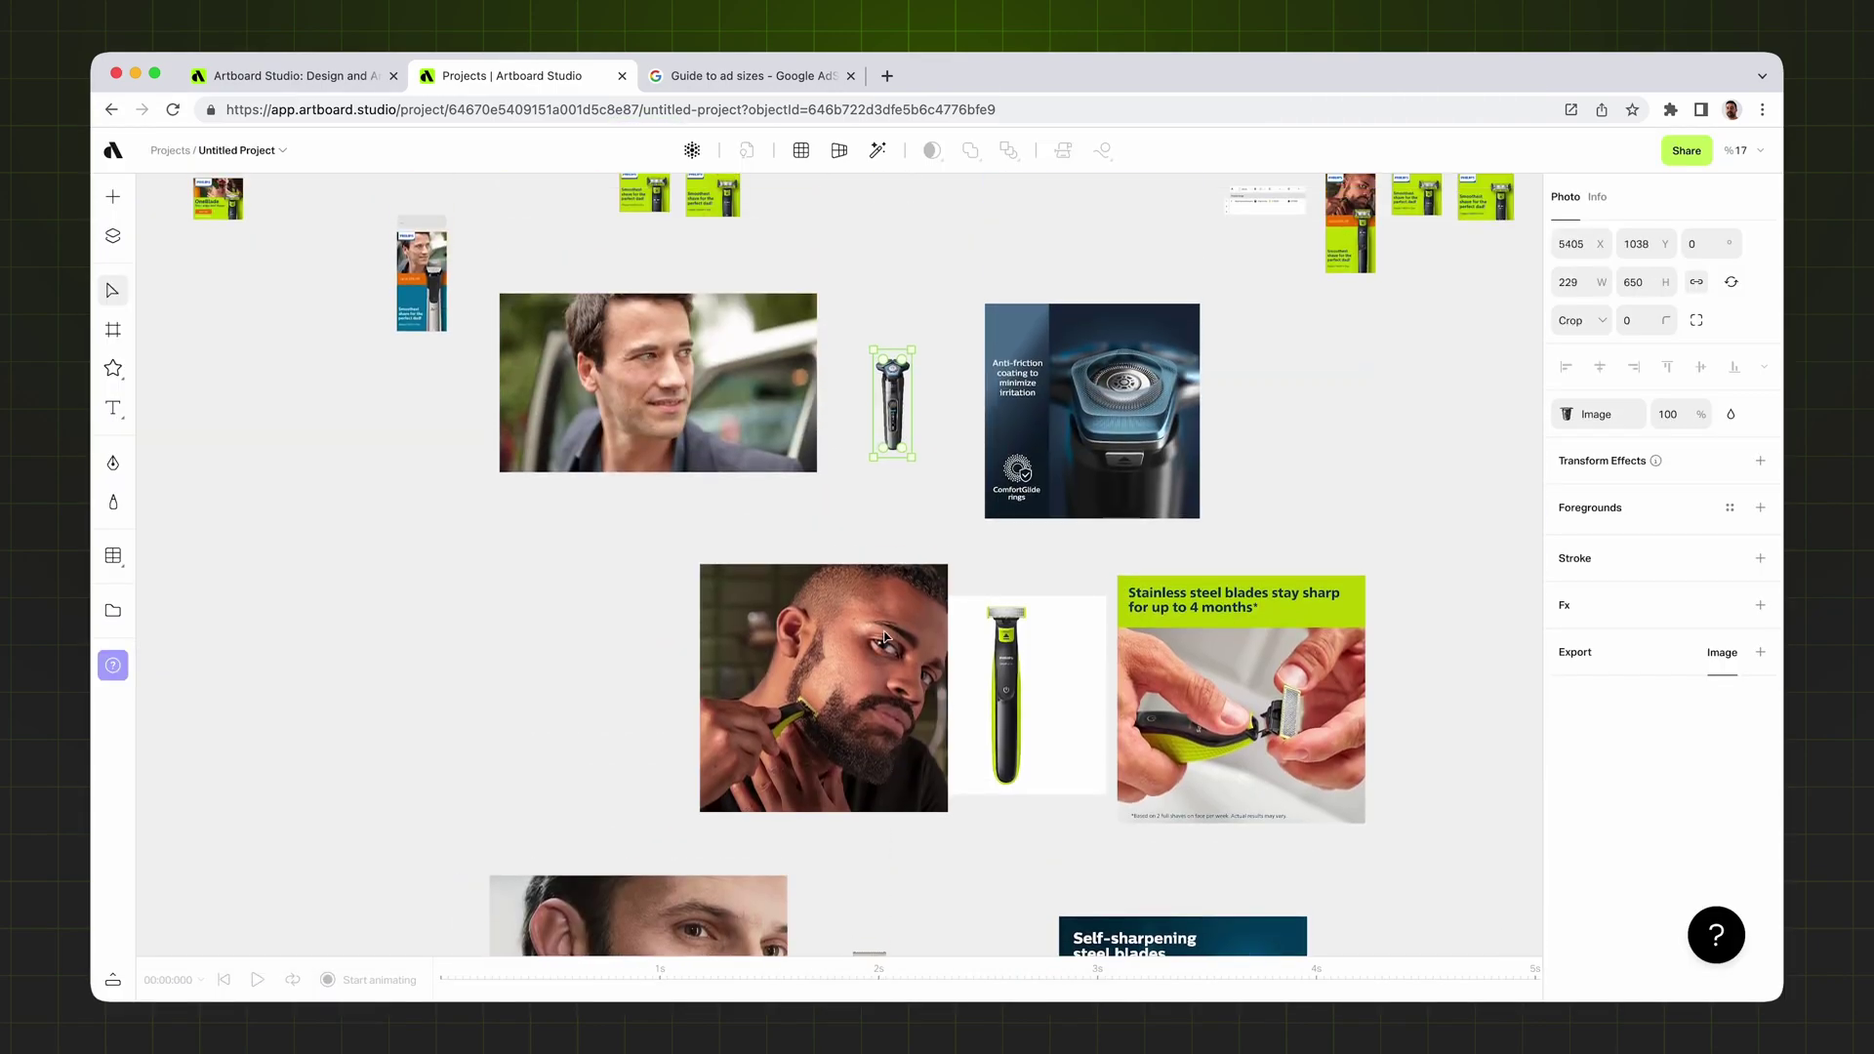
- Move the cut-out blue-headed shaver and silver trimmer images next to the data table
left_click_drag(892, 403, 1181, 242)
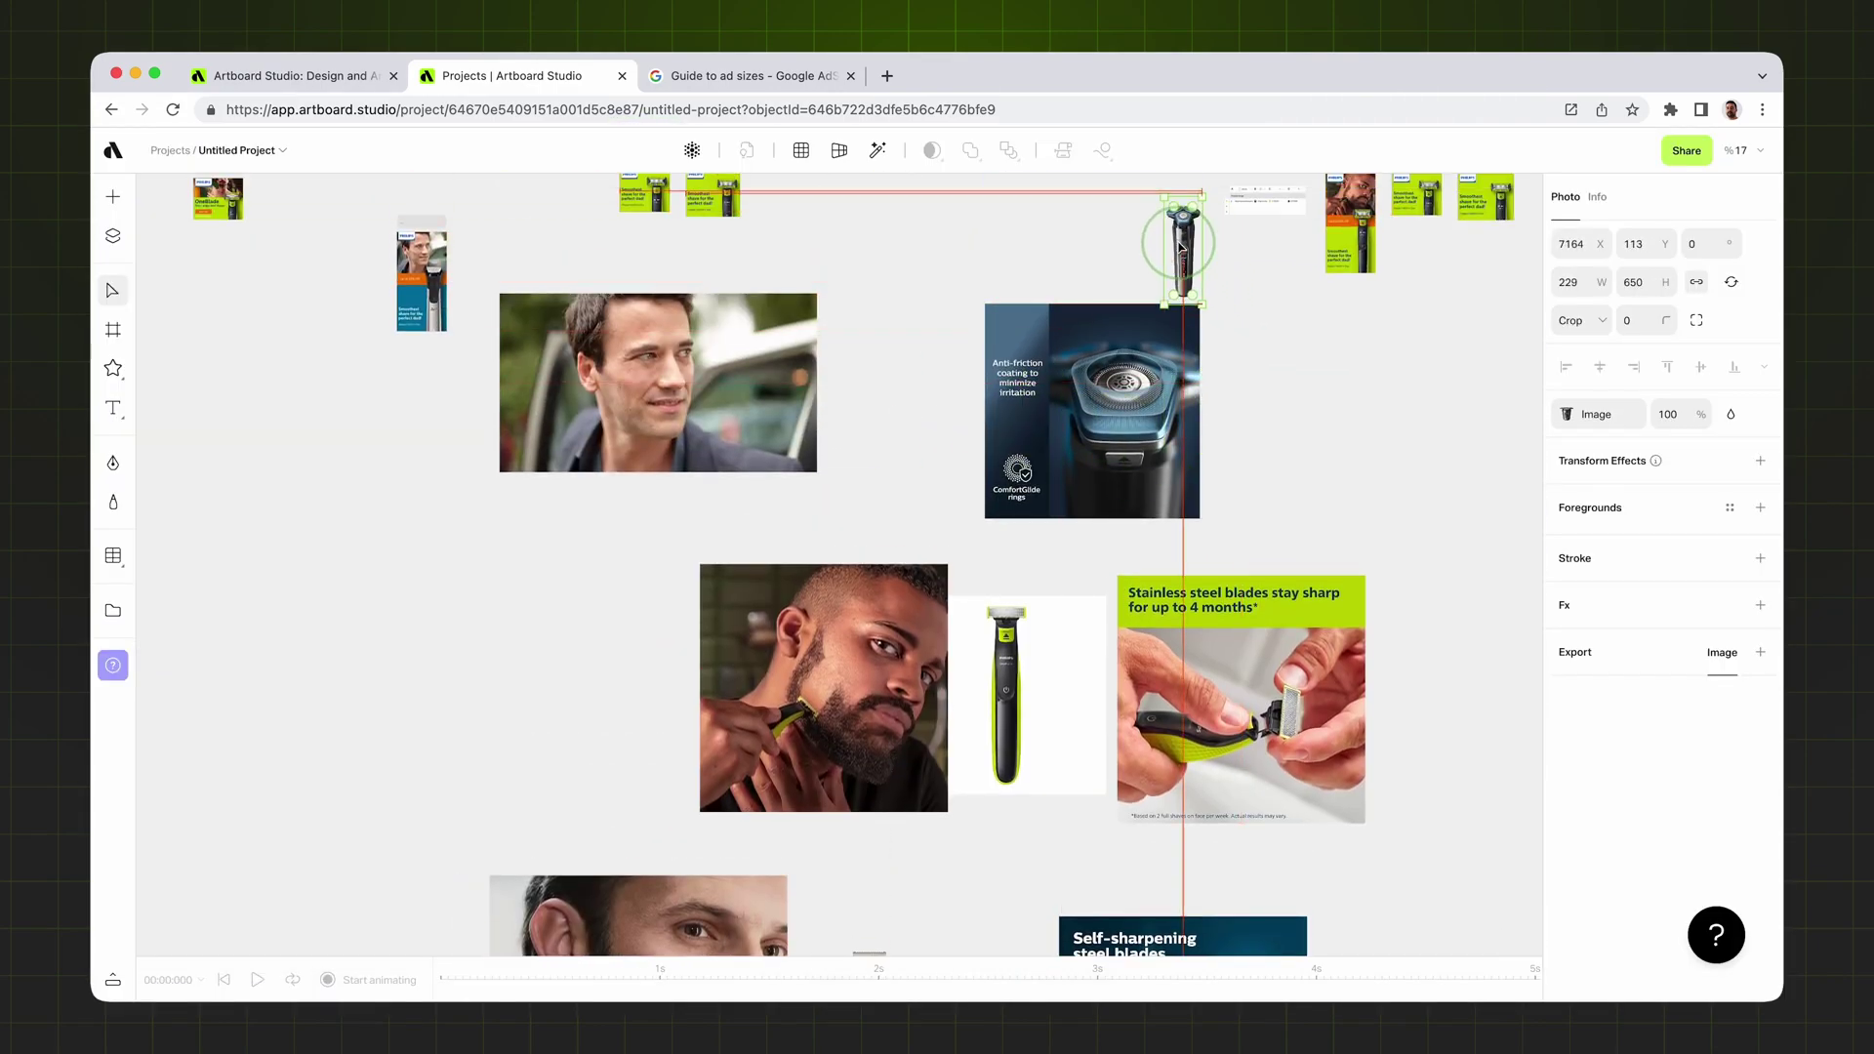
scroll(937, 782, "down", 3)
scroll(890, 798, "down", 3)
left_click_drag(890, 799, 1072, 209)
- Fill row 2 of the Product Image column with the silver trimmer image picked from the canvas
scroll(1055, 274, "up", 5)
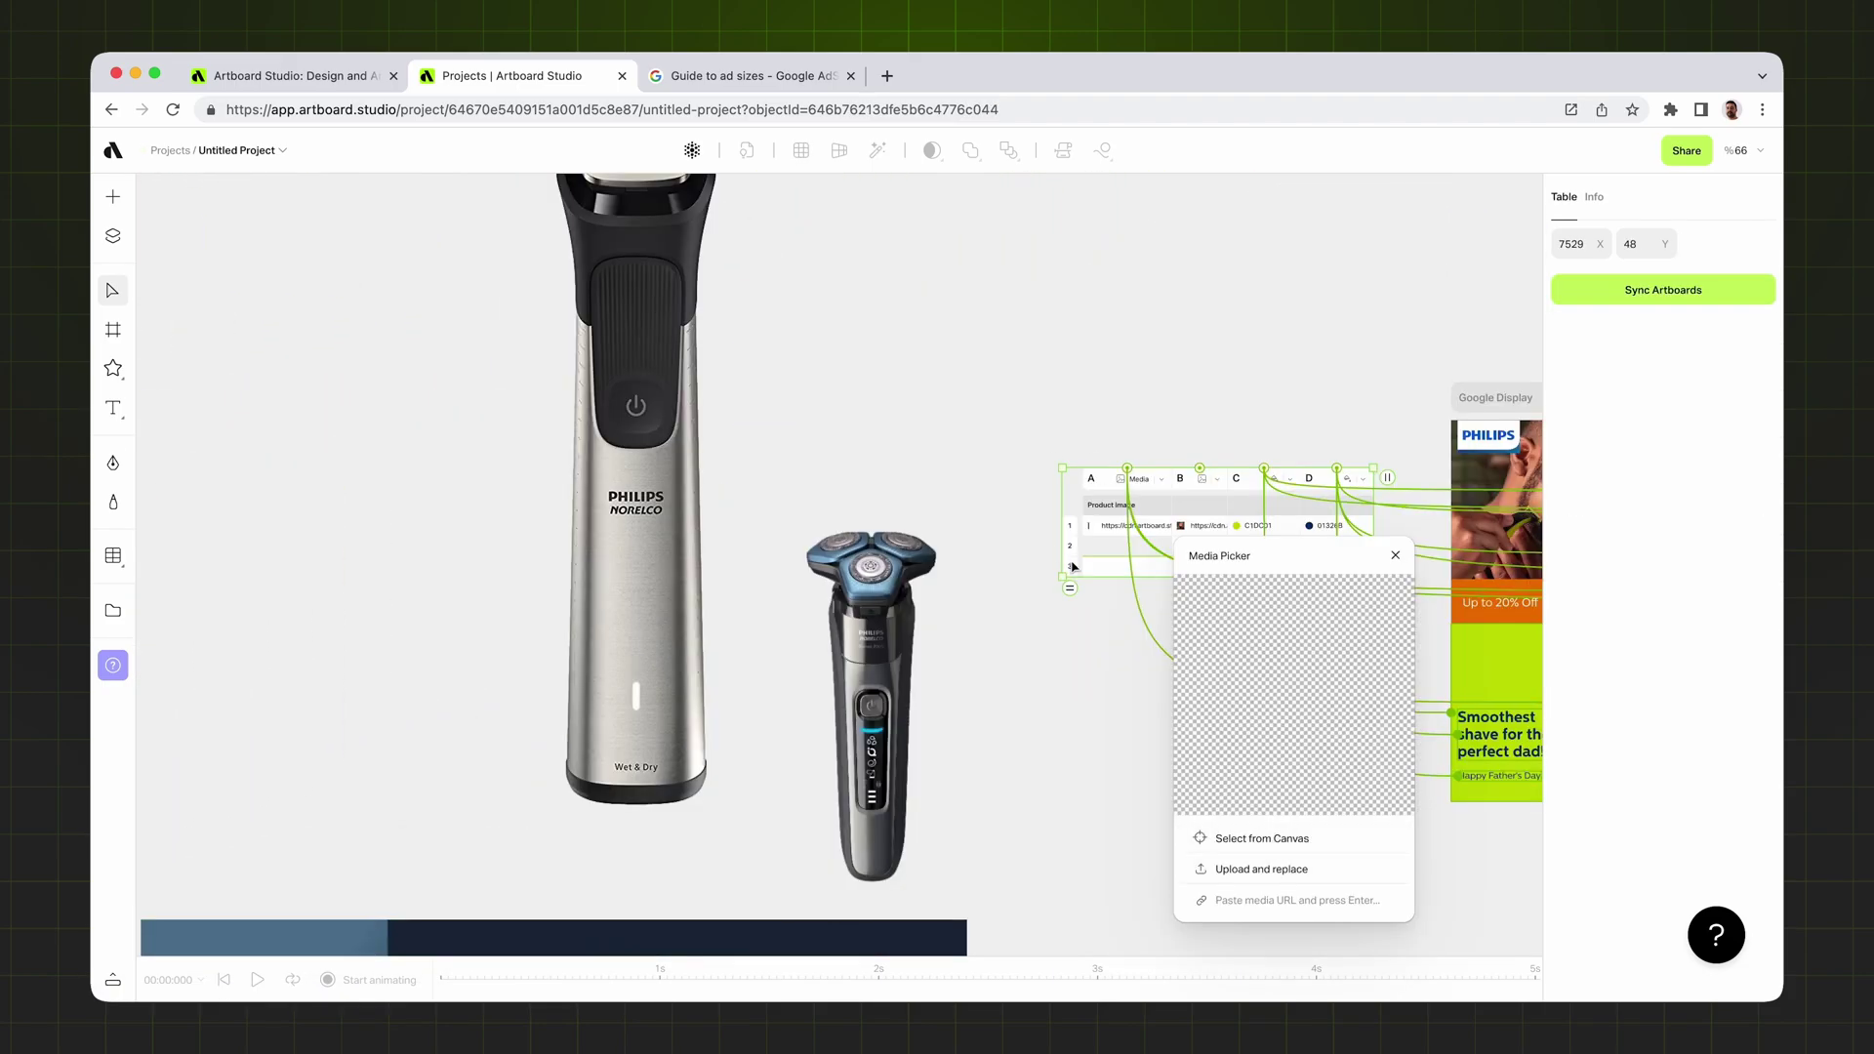
left_click(1244, 836)
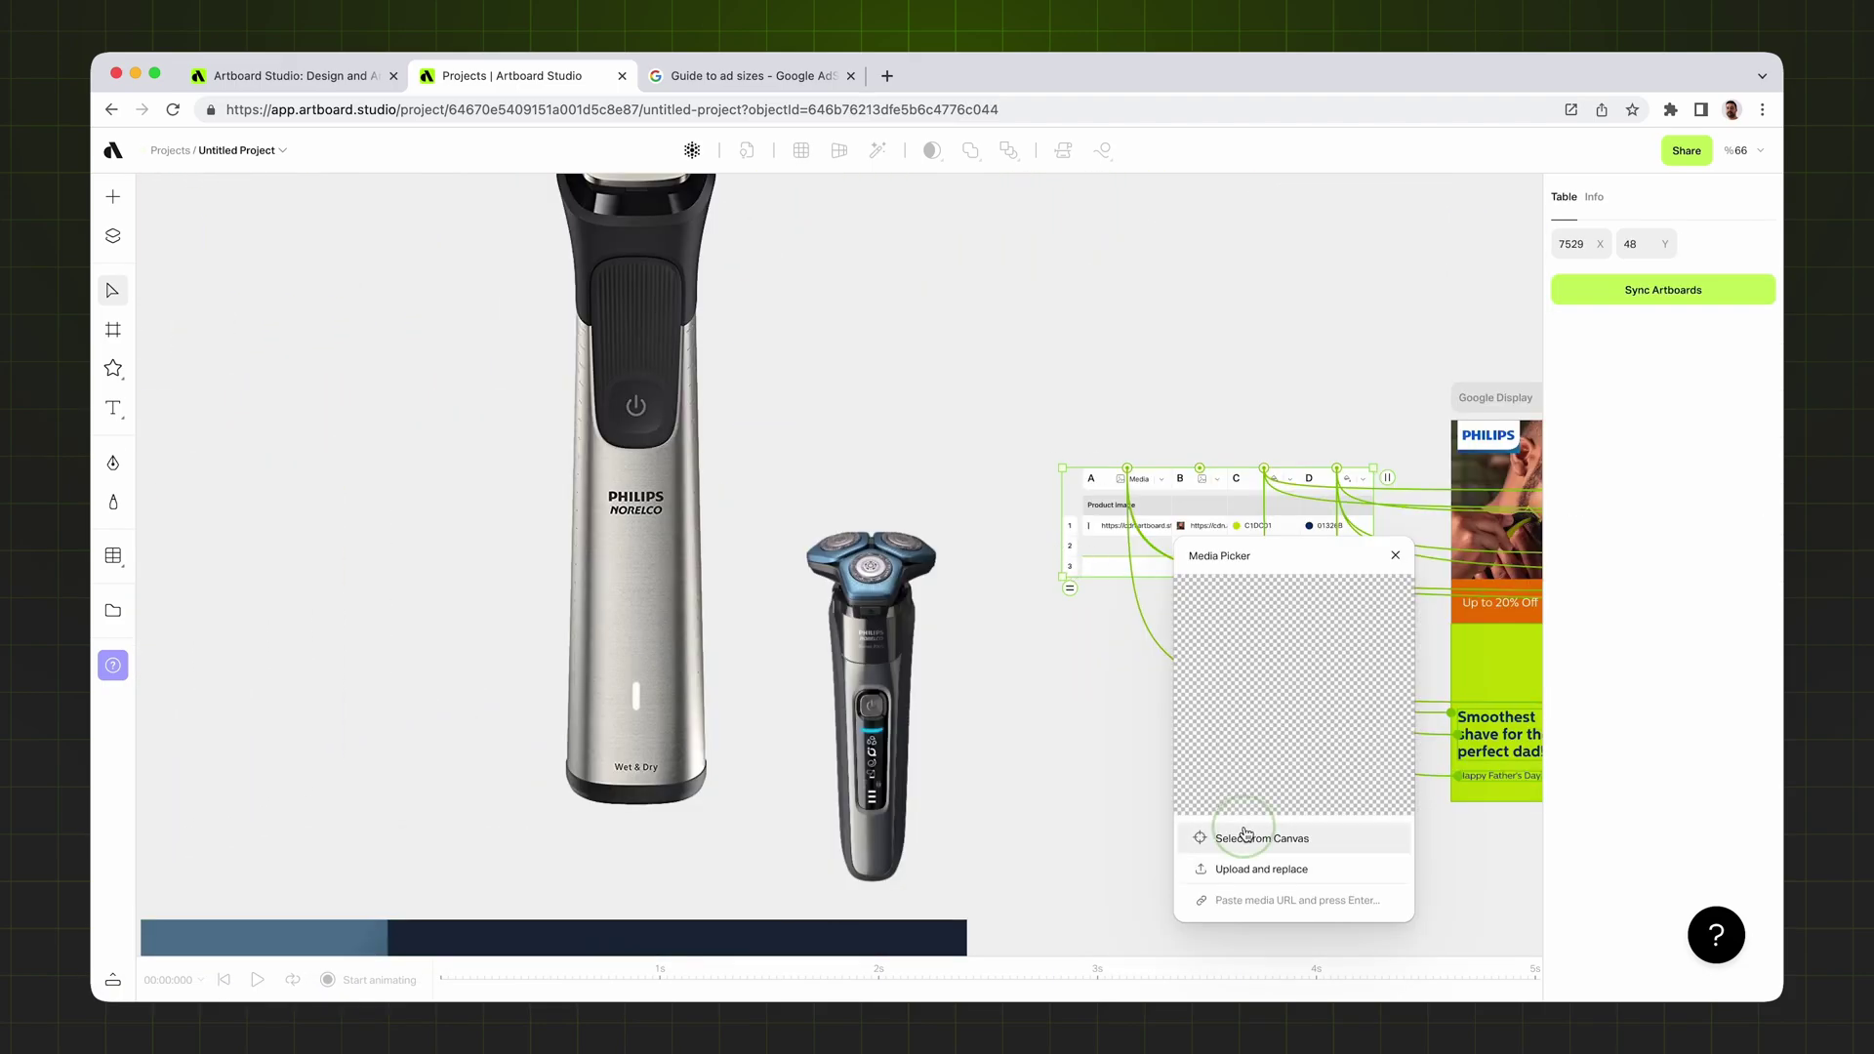
left_click(670, 395)
left_click(1395, 555)
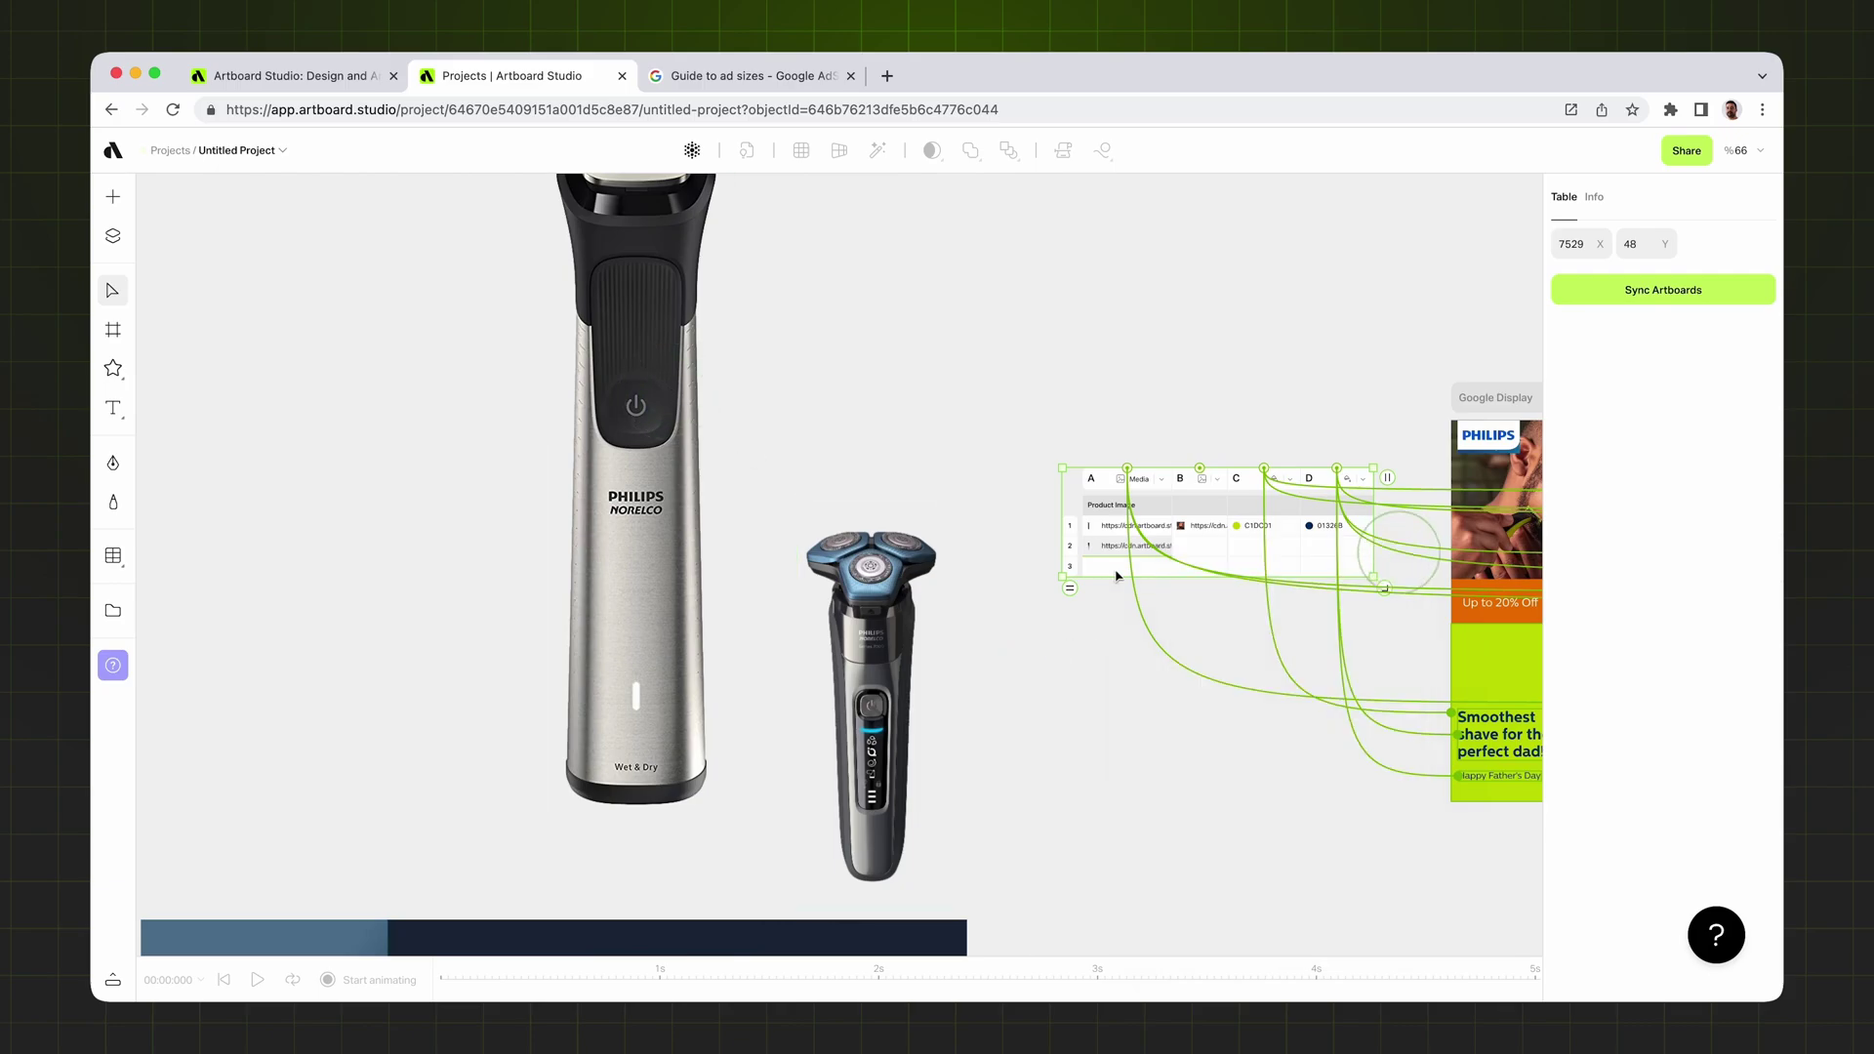
- Fill row 3 of the Product Image column with the blue-headed shaver image picked from the canvas
scroll(1144, 573, "up", 5)
left_click(1095, 578)
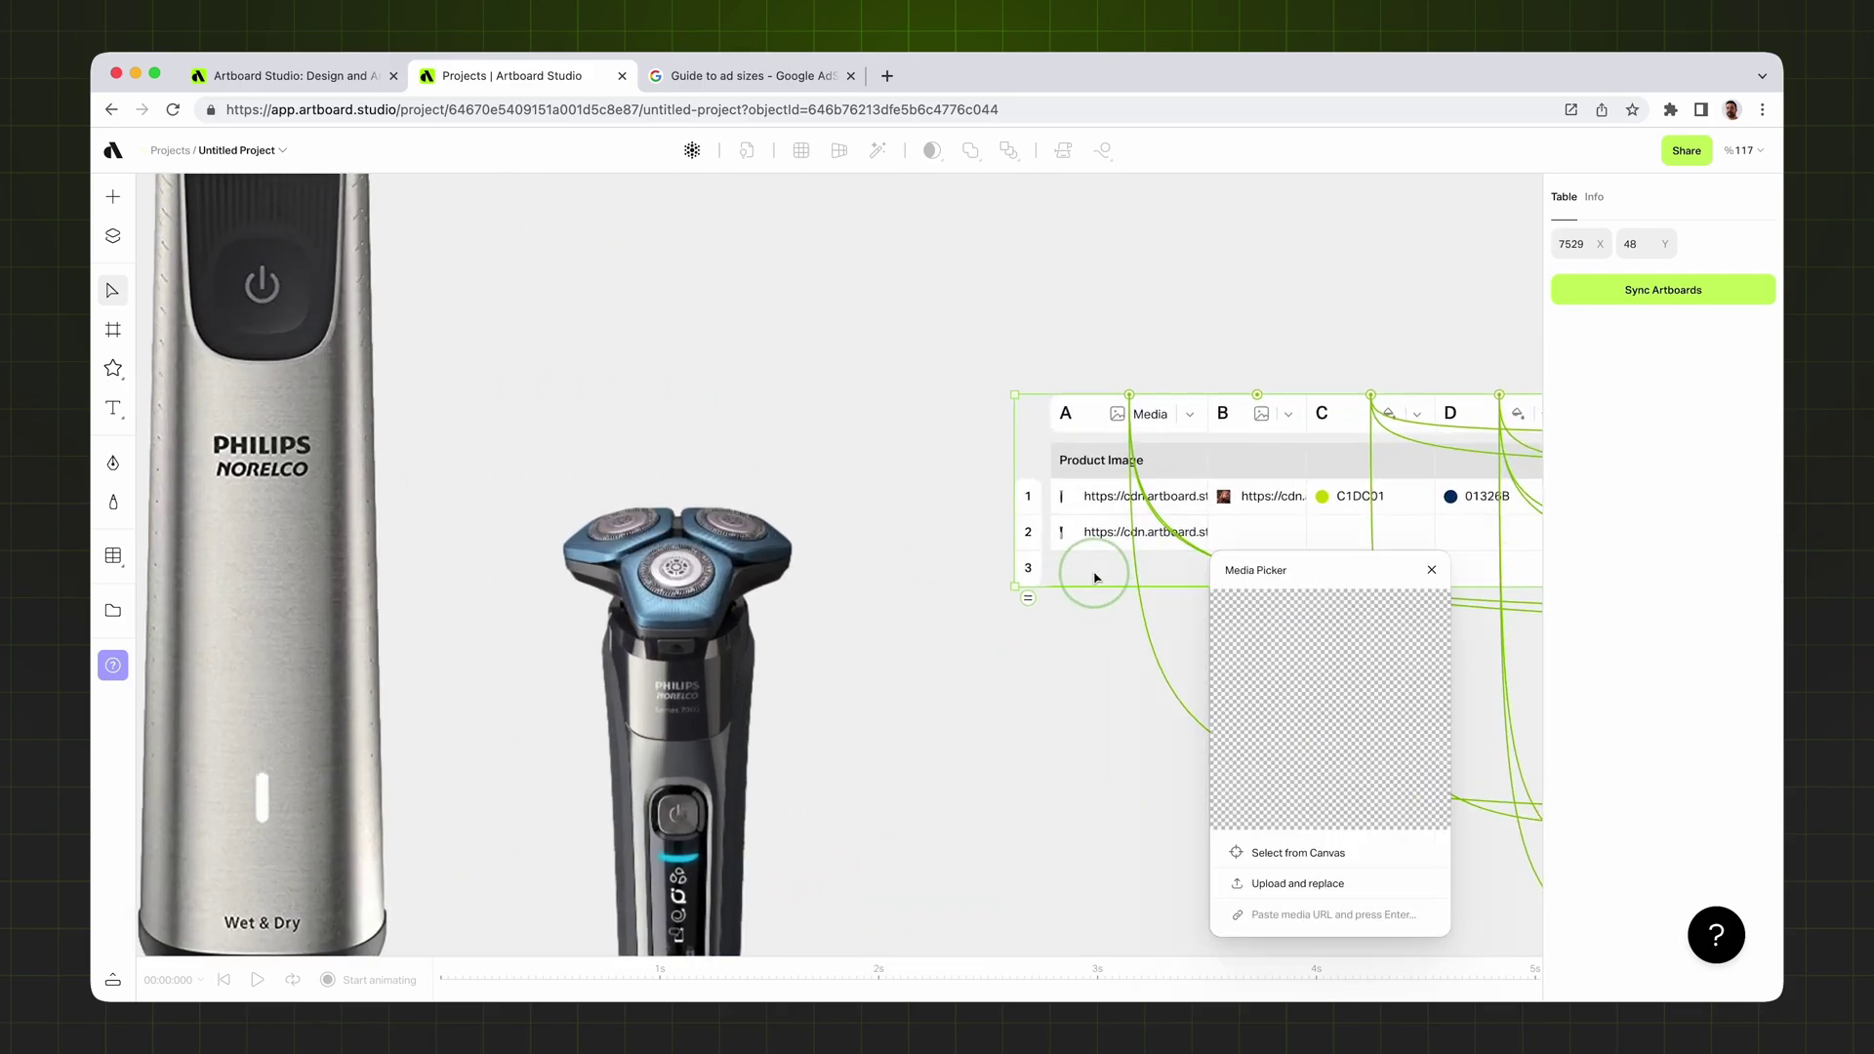
left_click(1313, 853)
left_click(718, 610)
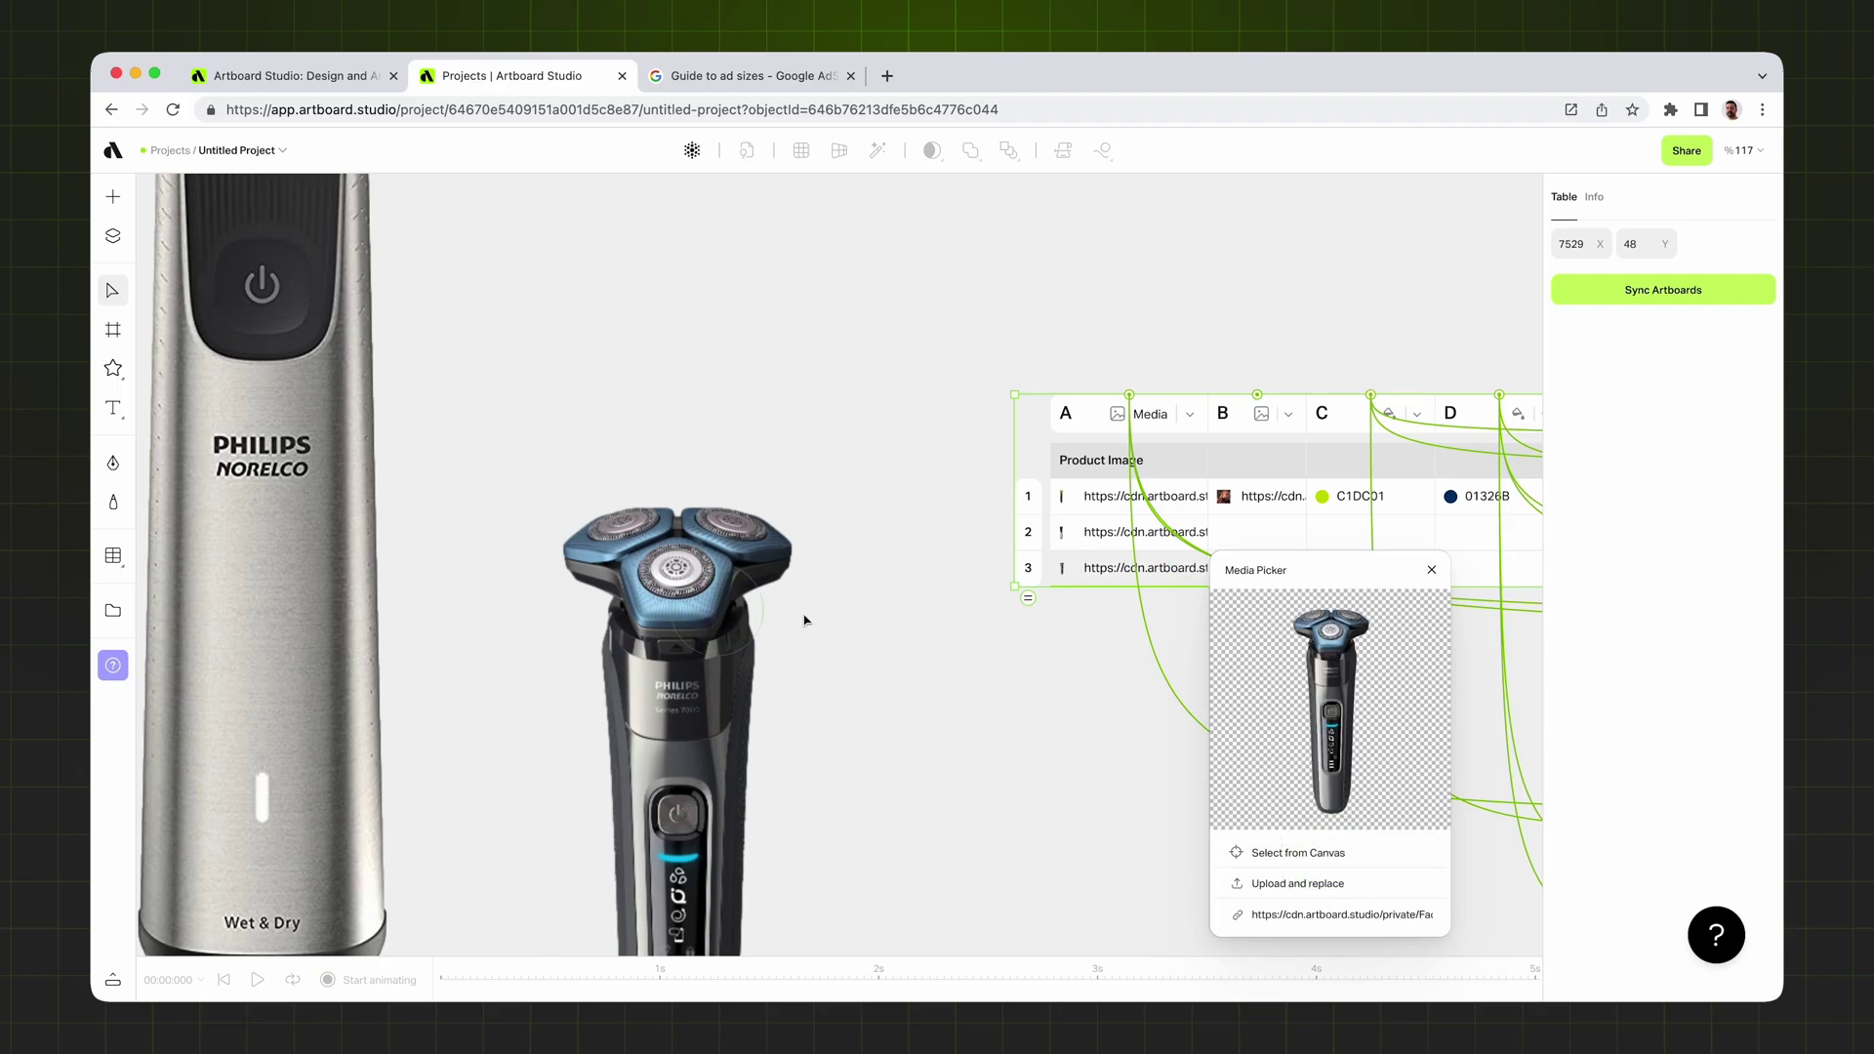
left_click(1444, 576)
- Check the product thumbnails in rows 1 to 3 of the Product Image column up close
scroll(1044, 547, "up", 10)
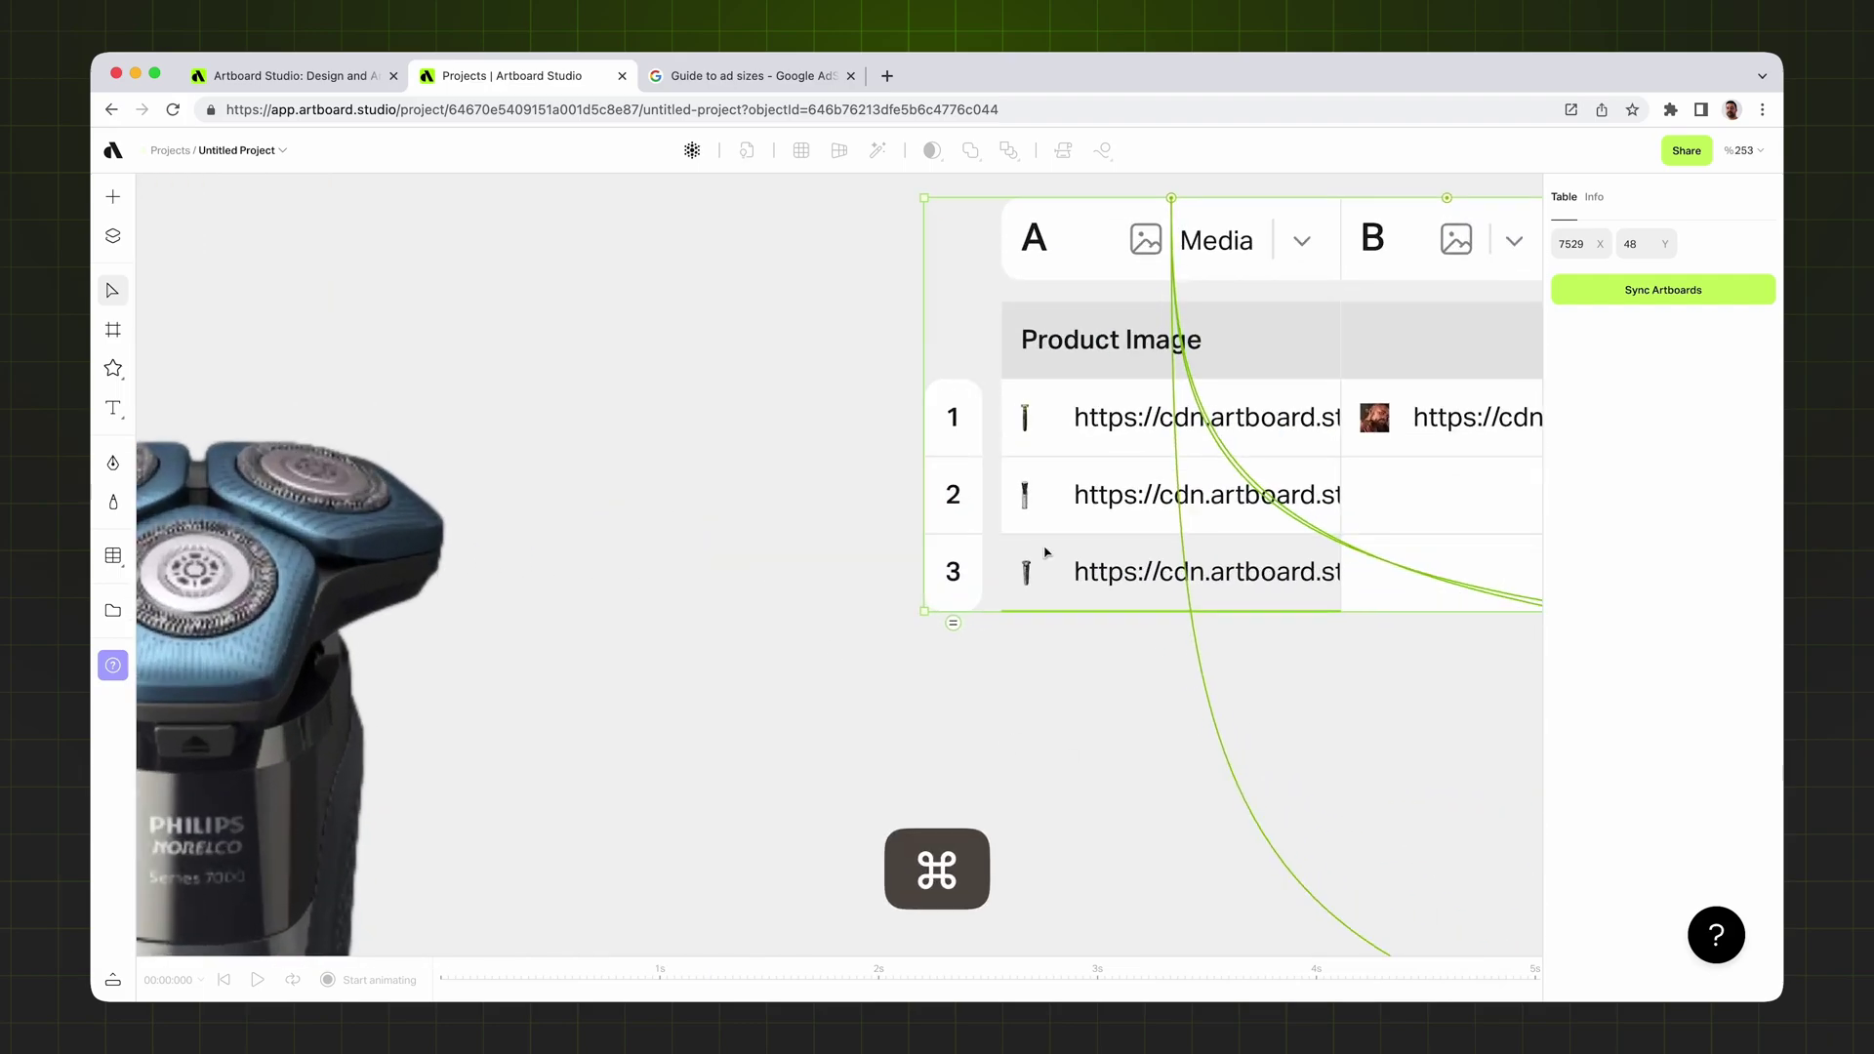
scroll(1049, 548, "up", 3)
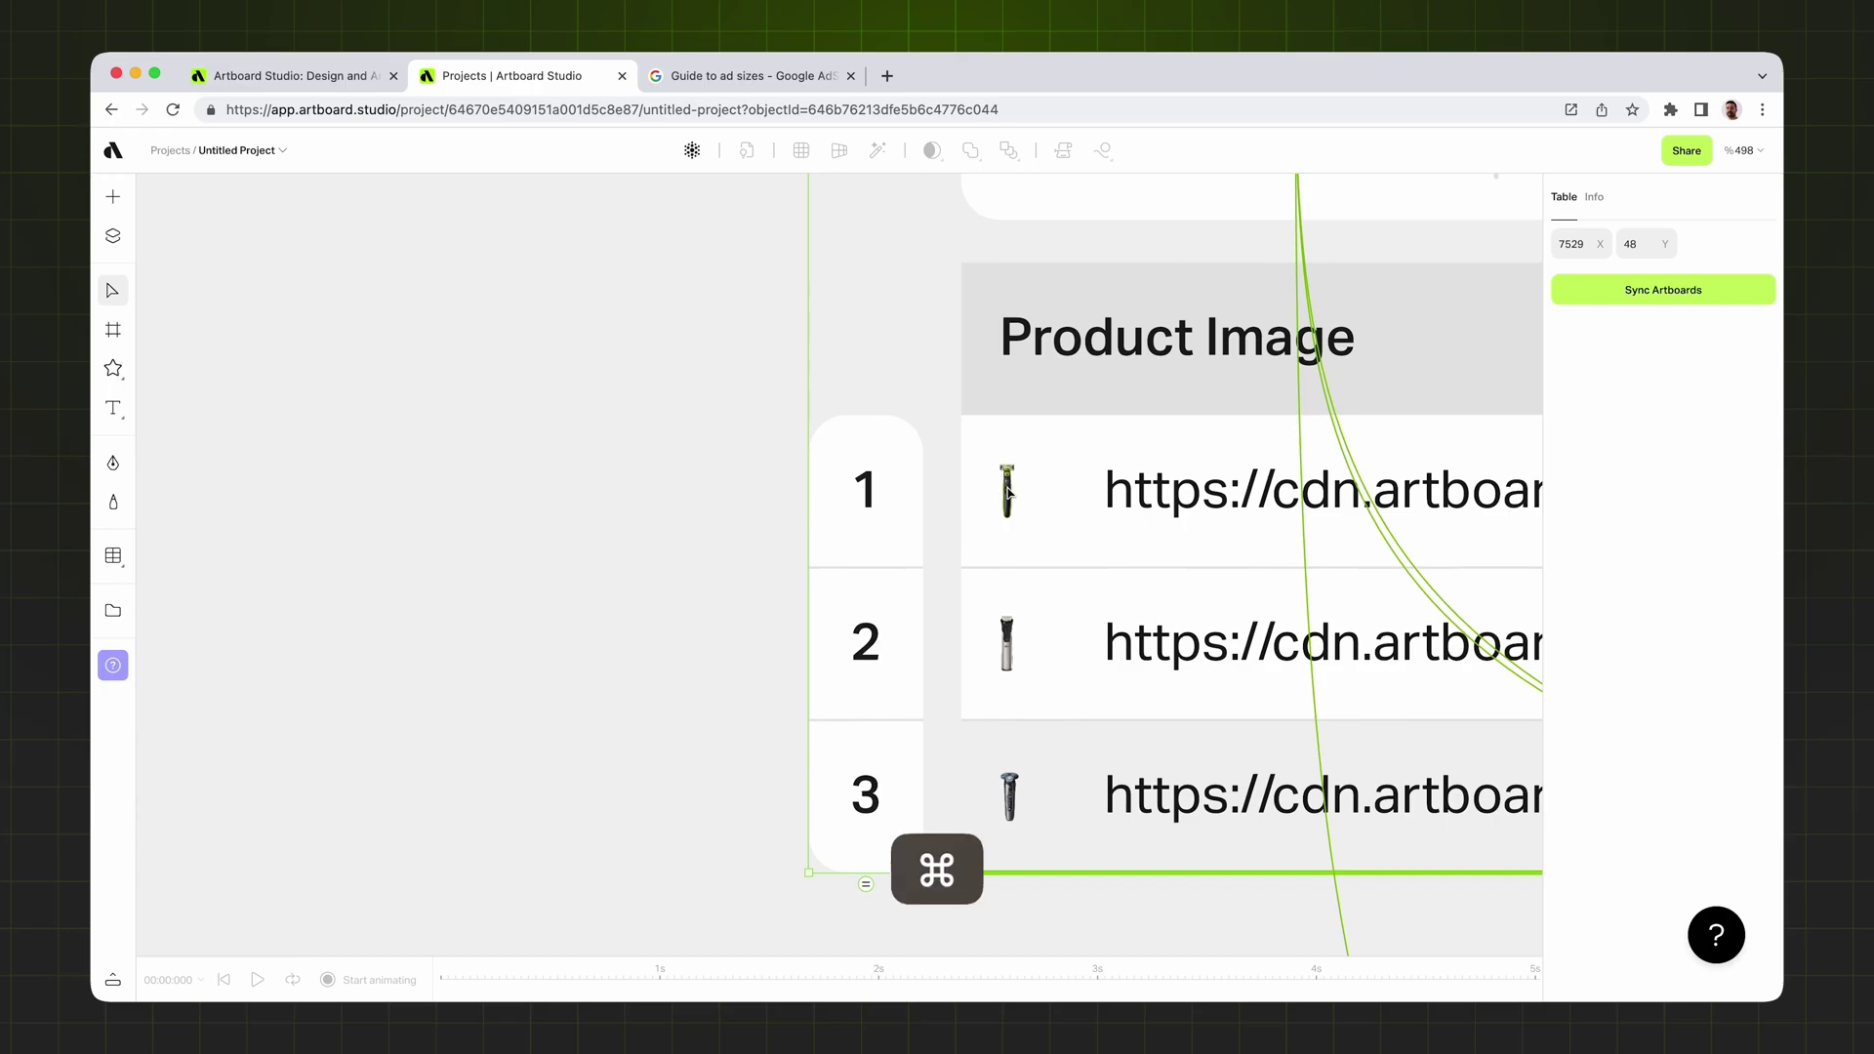
scroll(1005, 493, "up", 5)
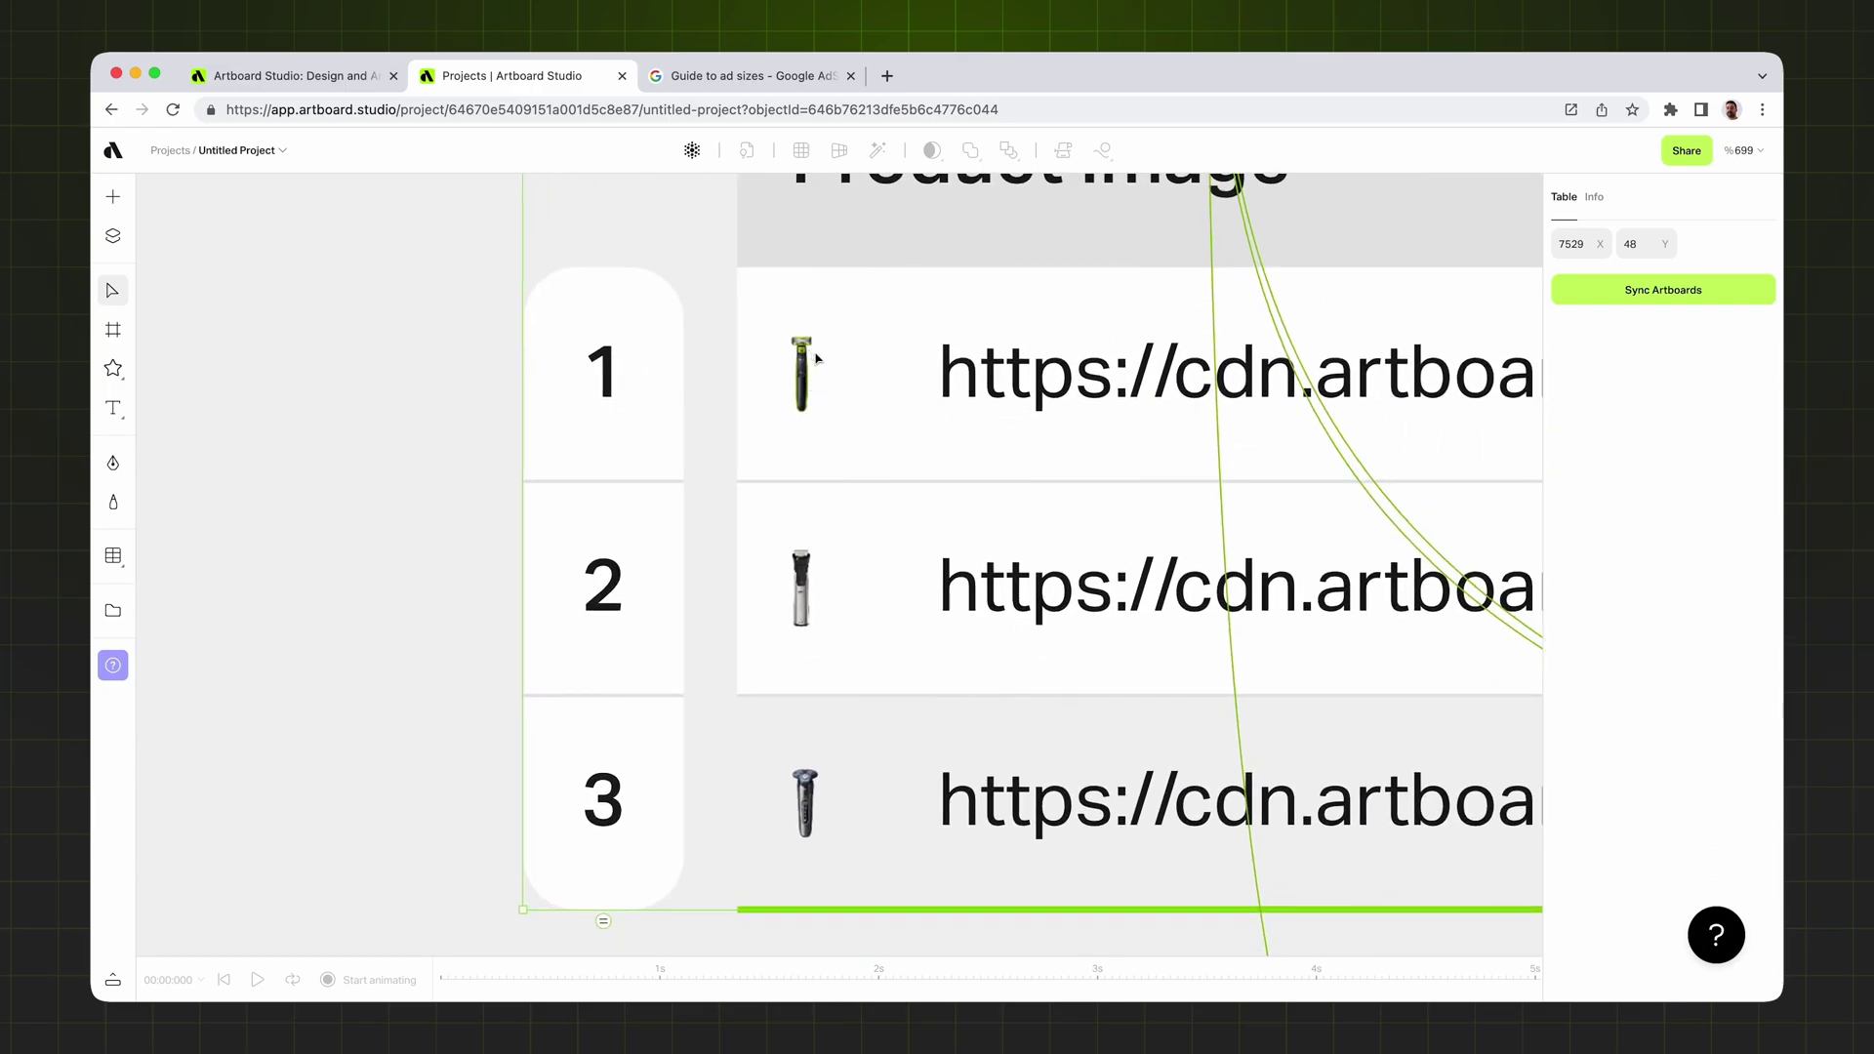
scroll(822, 625, "up", 5)
scroll(815, 663, "down", 3)
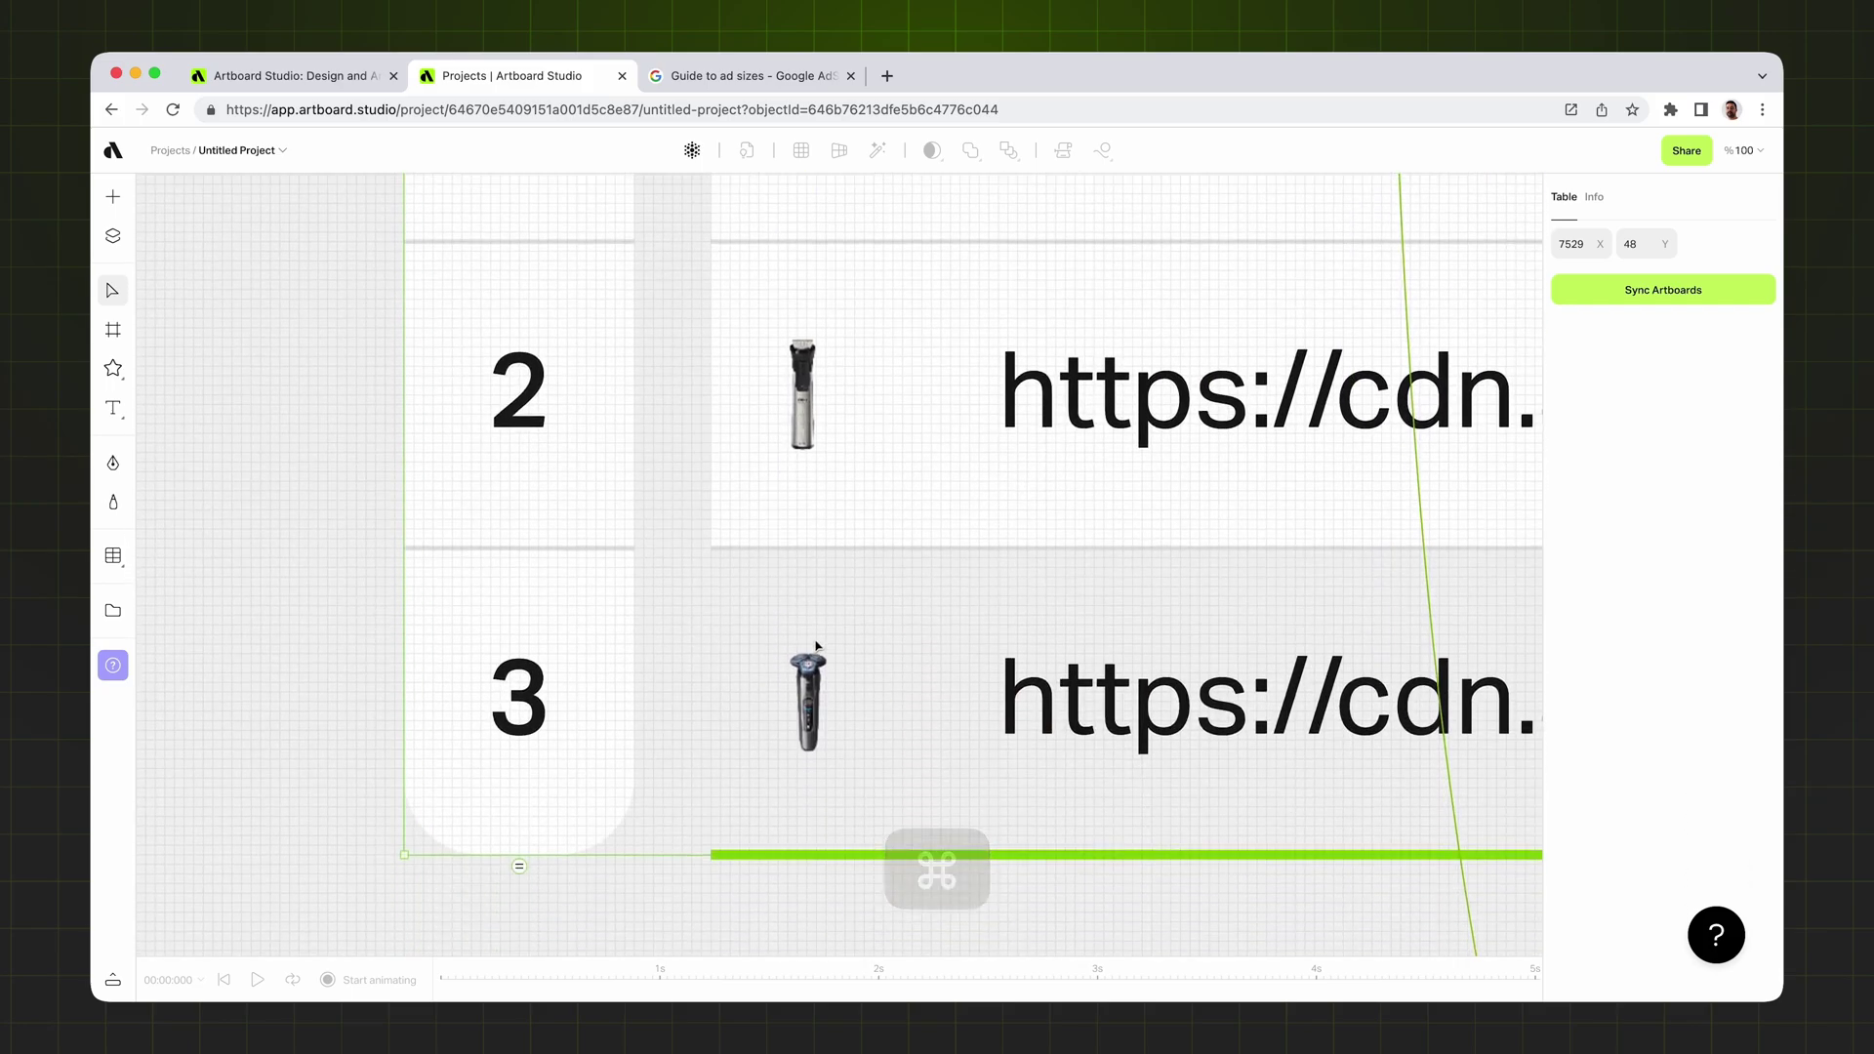
scroll(807, 714, "down", 10)
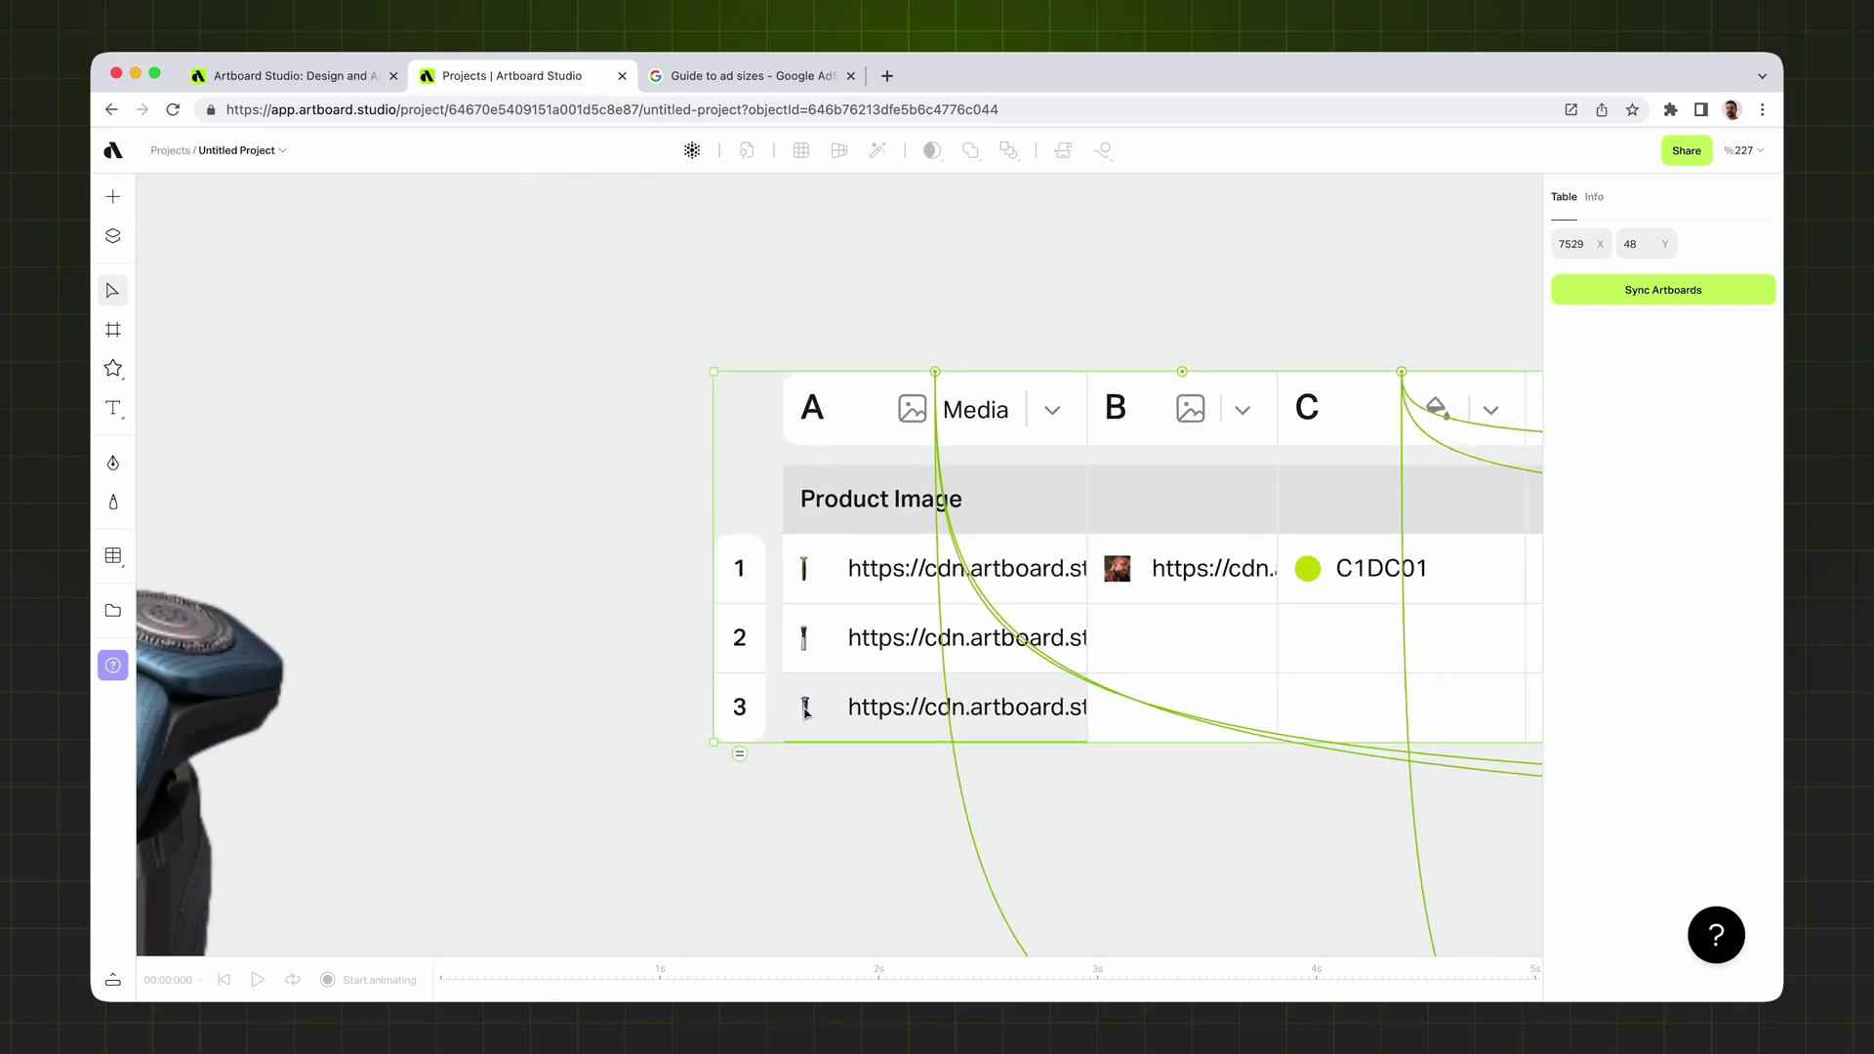
- Move the ComfortGlide feature image out of the way and place the portrait of the man by the car below the cut-out razors
scroll(993, 664, "down", 4)
scroll(992, 663, "down", 6)
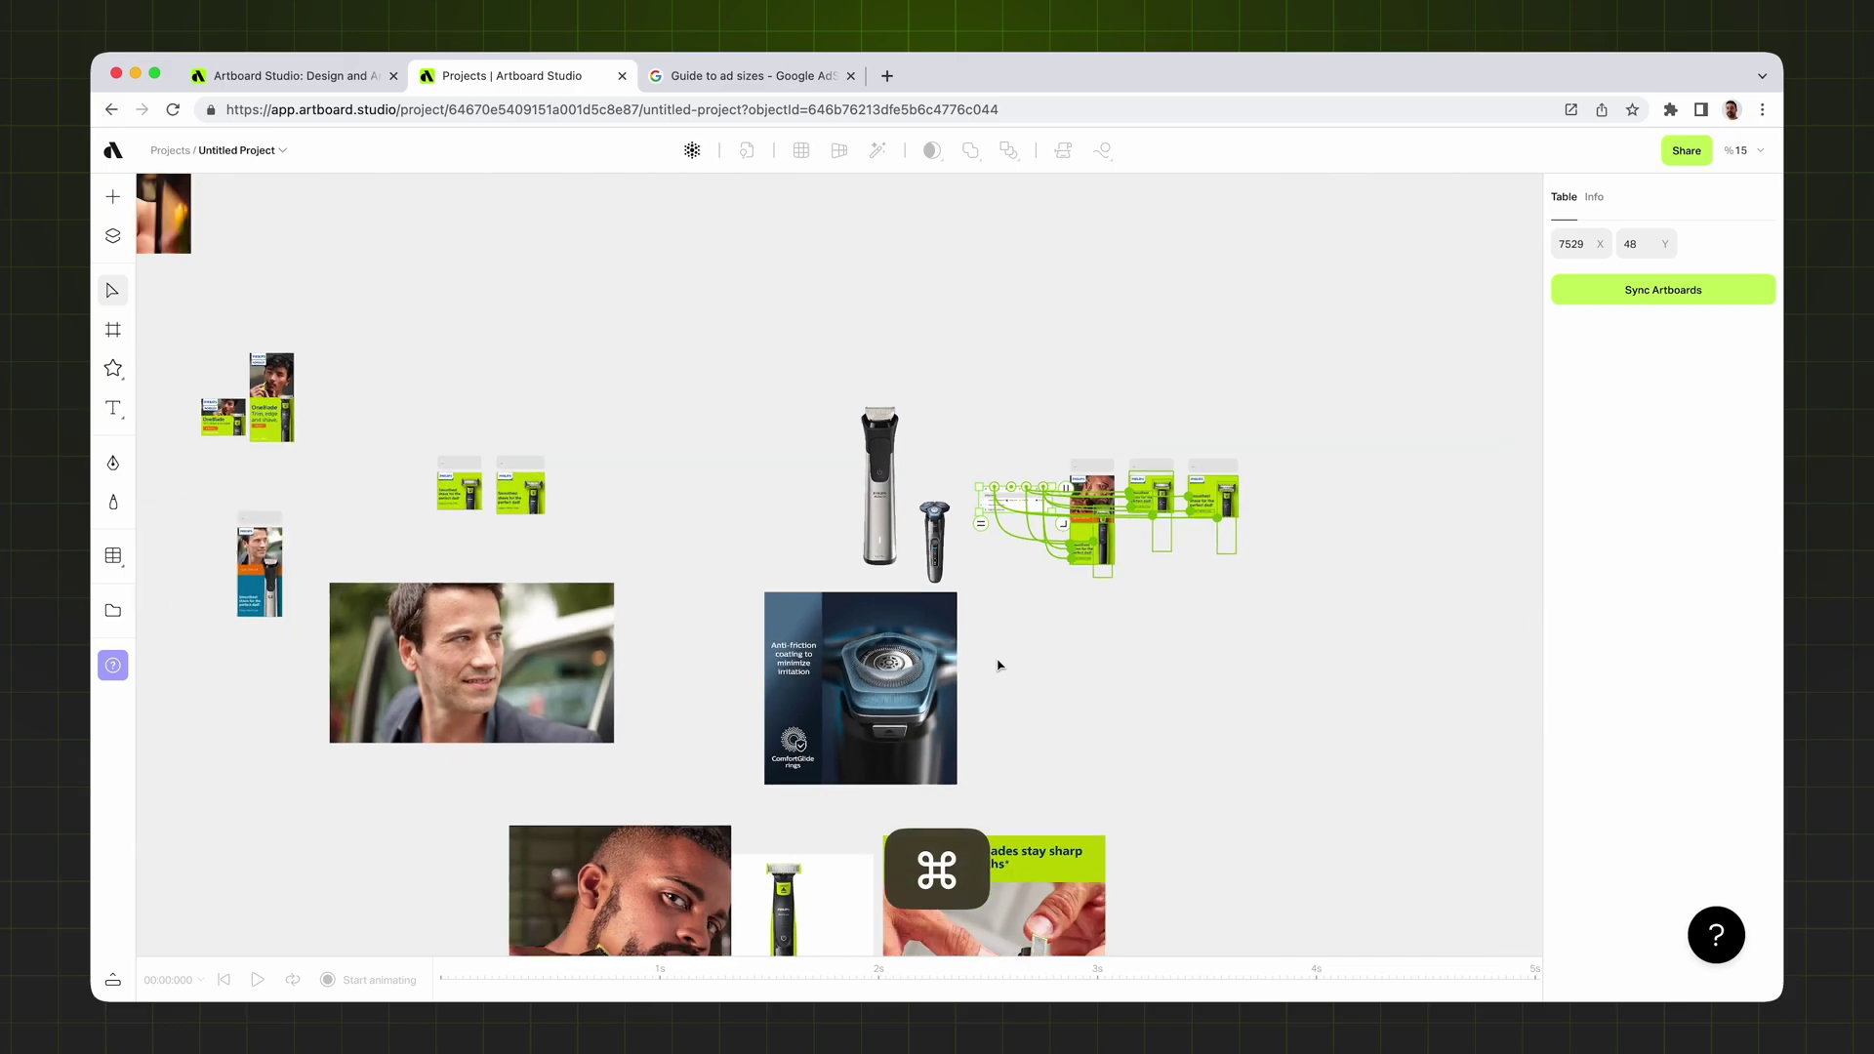
left_click_drag(758, 714, 235, 879)
left_click_drag(477, 606, 883, 624)
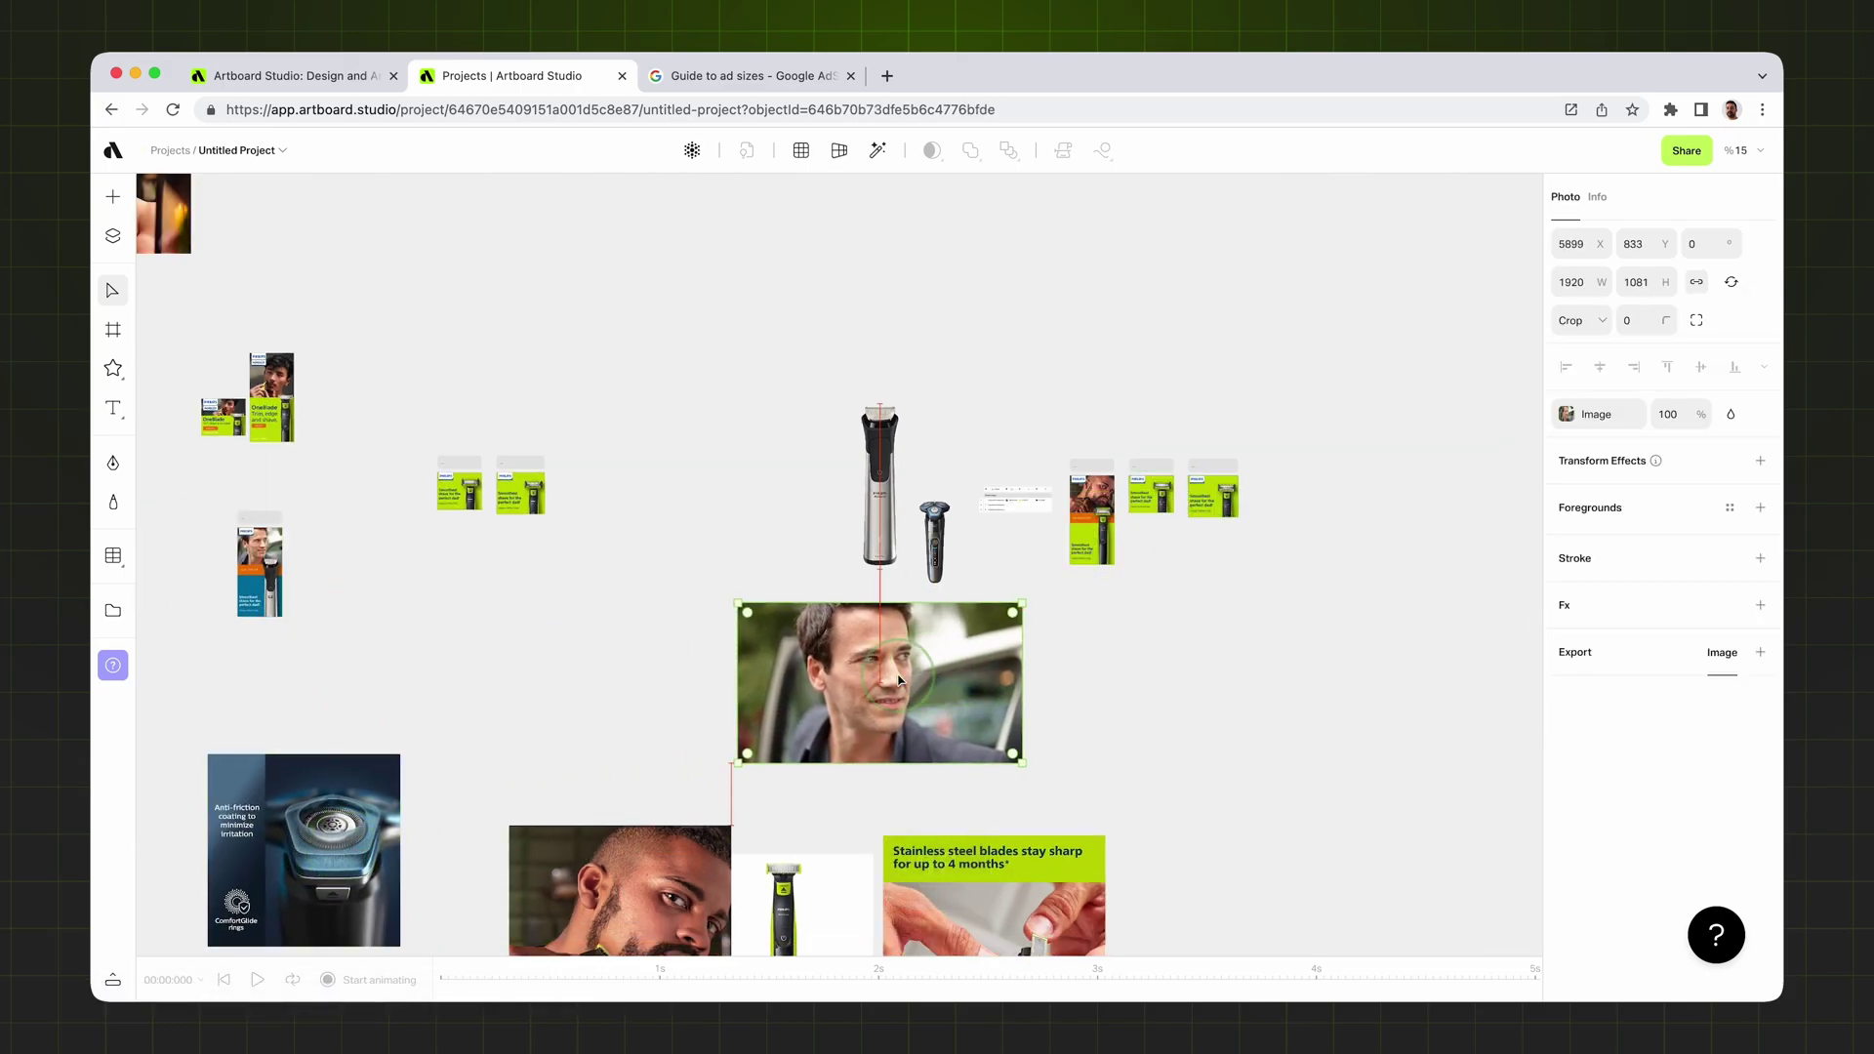
- Place the photo of the bearded man using a trimmer beside the portrait of the man by the car
scroll(594, 857, "down", 3)
left_click_drag(358, 872, 1054, 412)
scroll(1054, 412, "up", 5)
left_click(885, 532)
scroll(886, 532, "down", 5)
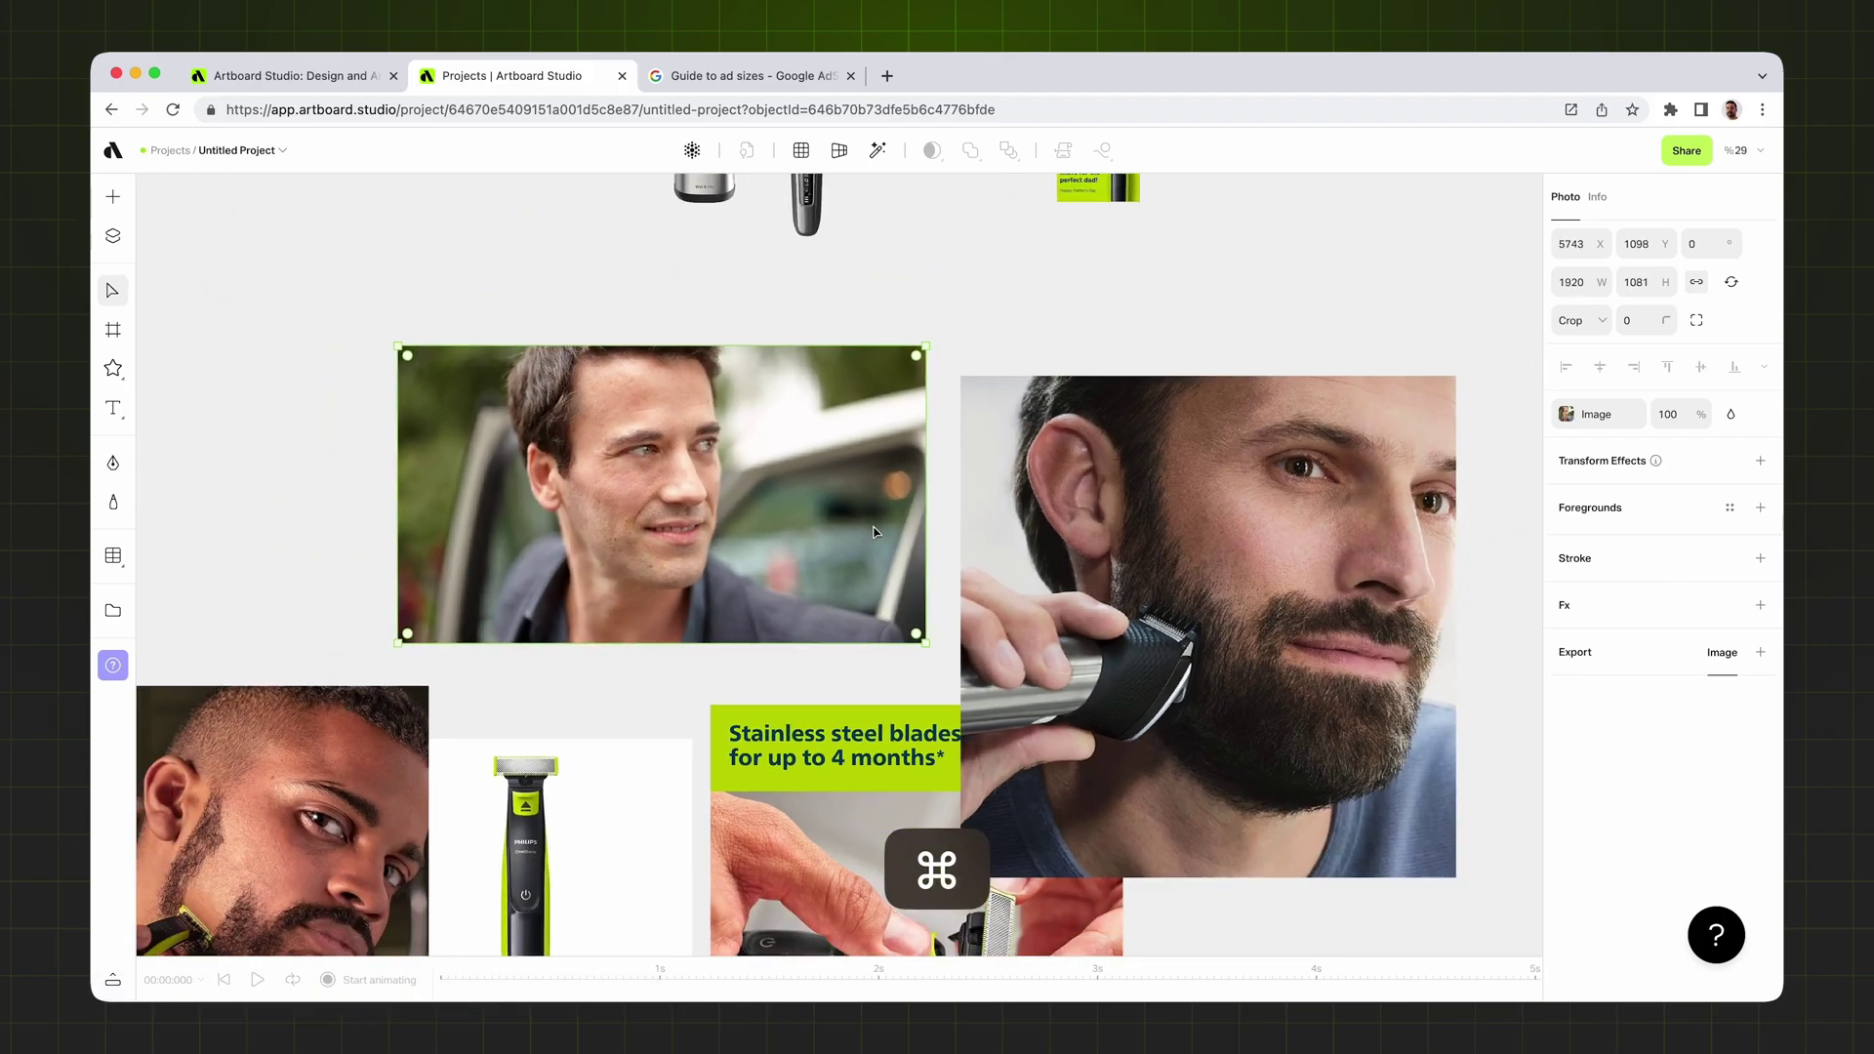
scroll(690, 364, "up", 10)
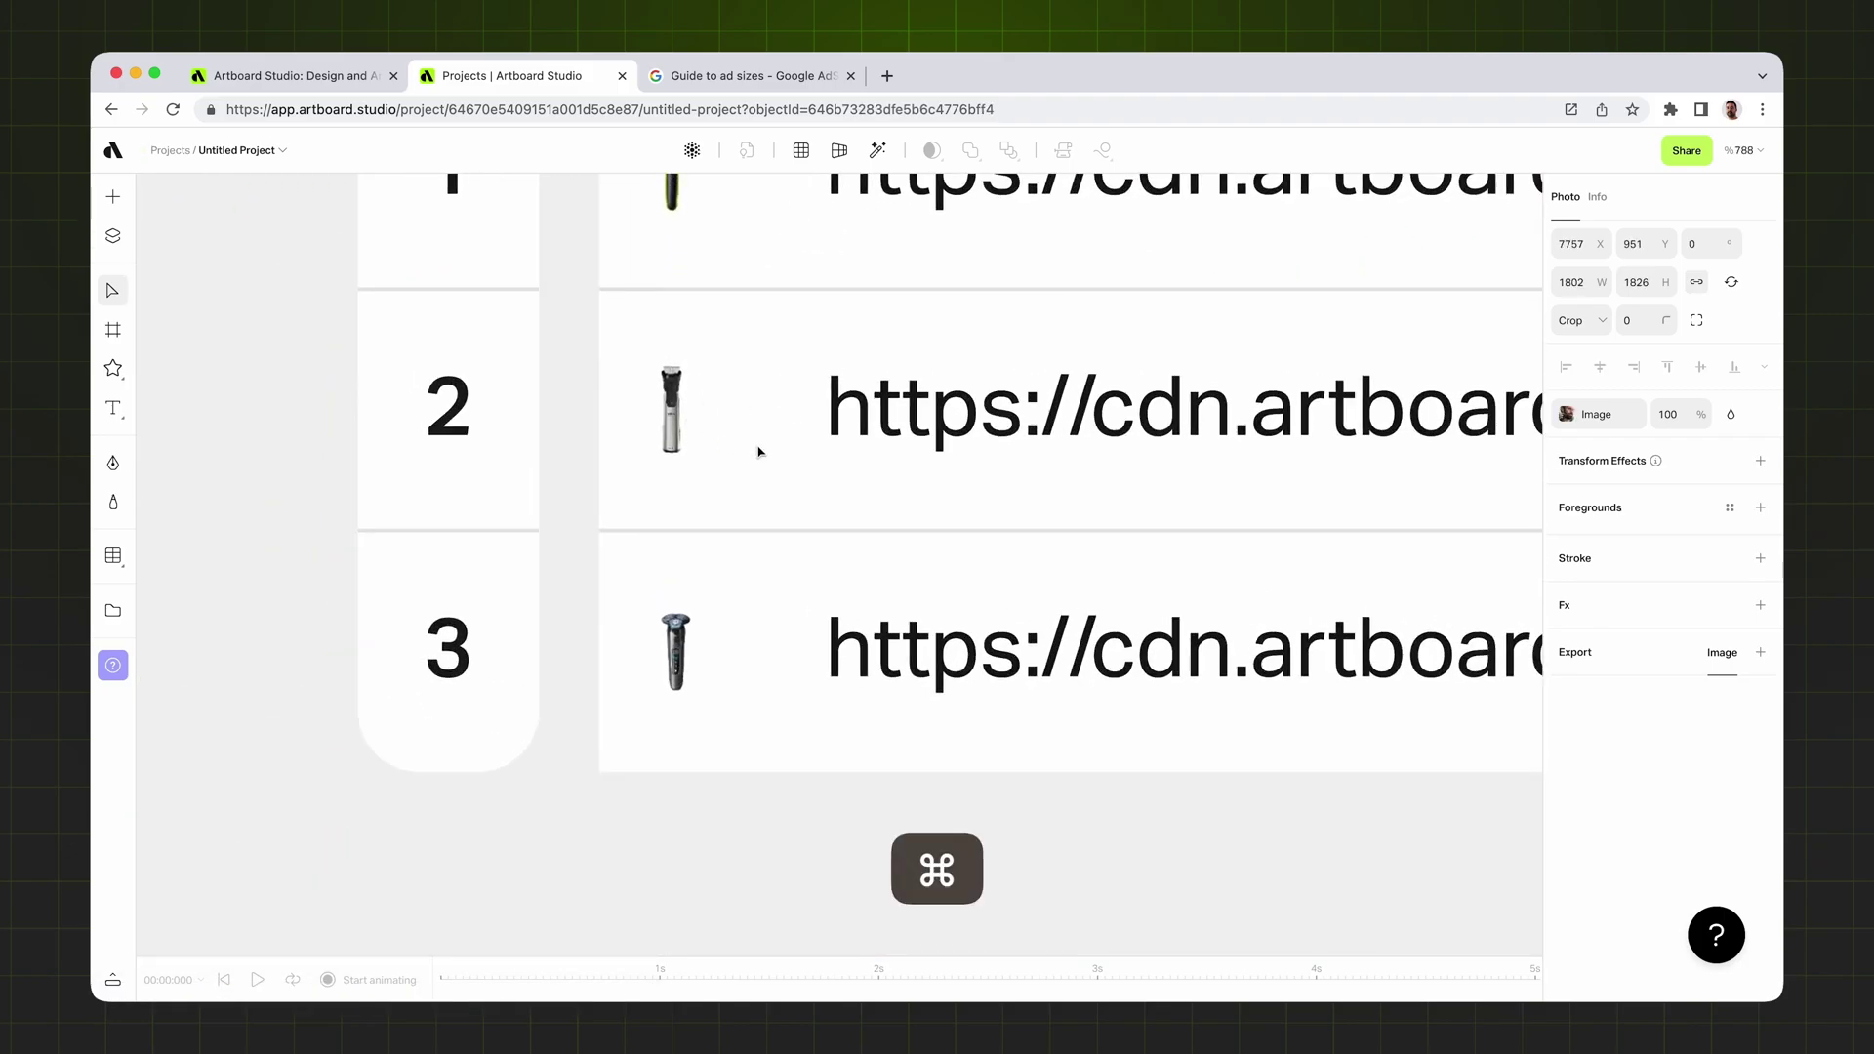
- Fill row 2 of column B with the bearded man photo picked from the canvas
scroll(759, 451, "down", 8)
scroll(759, 451, "down", 5)
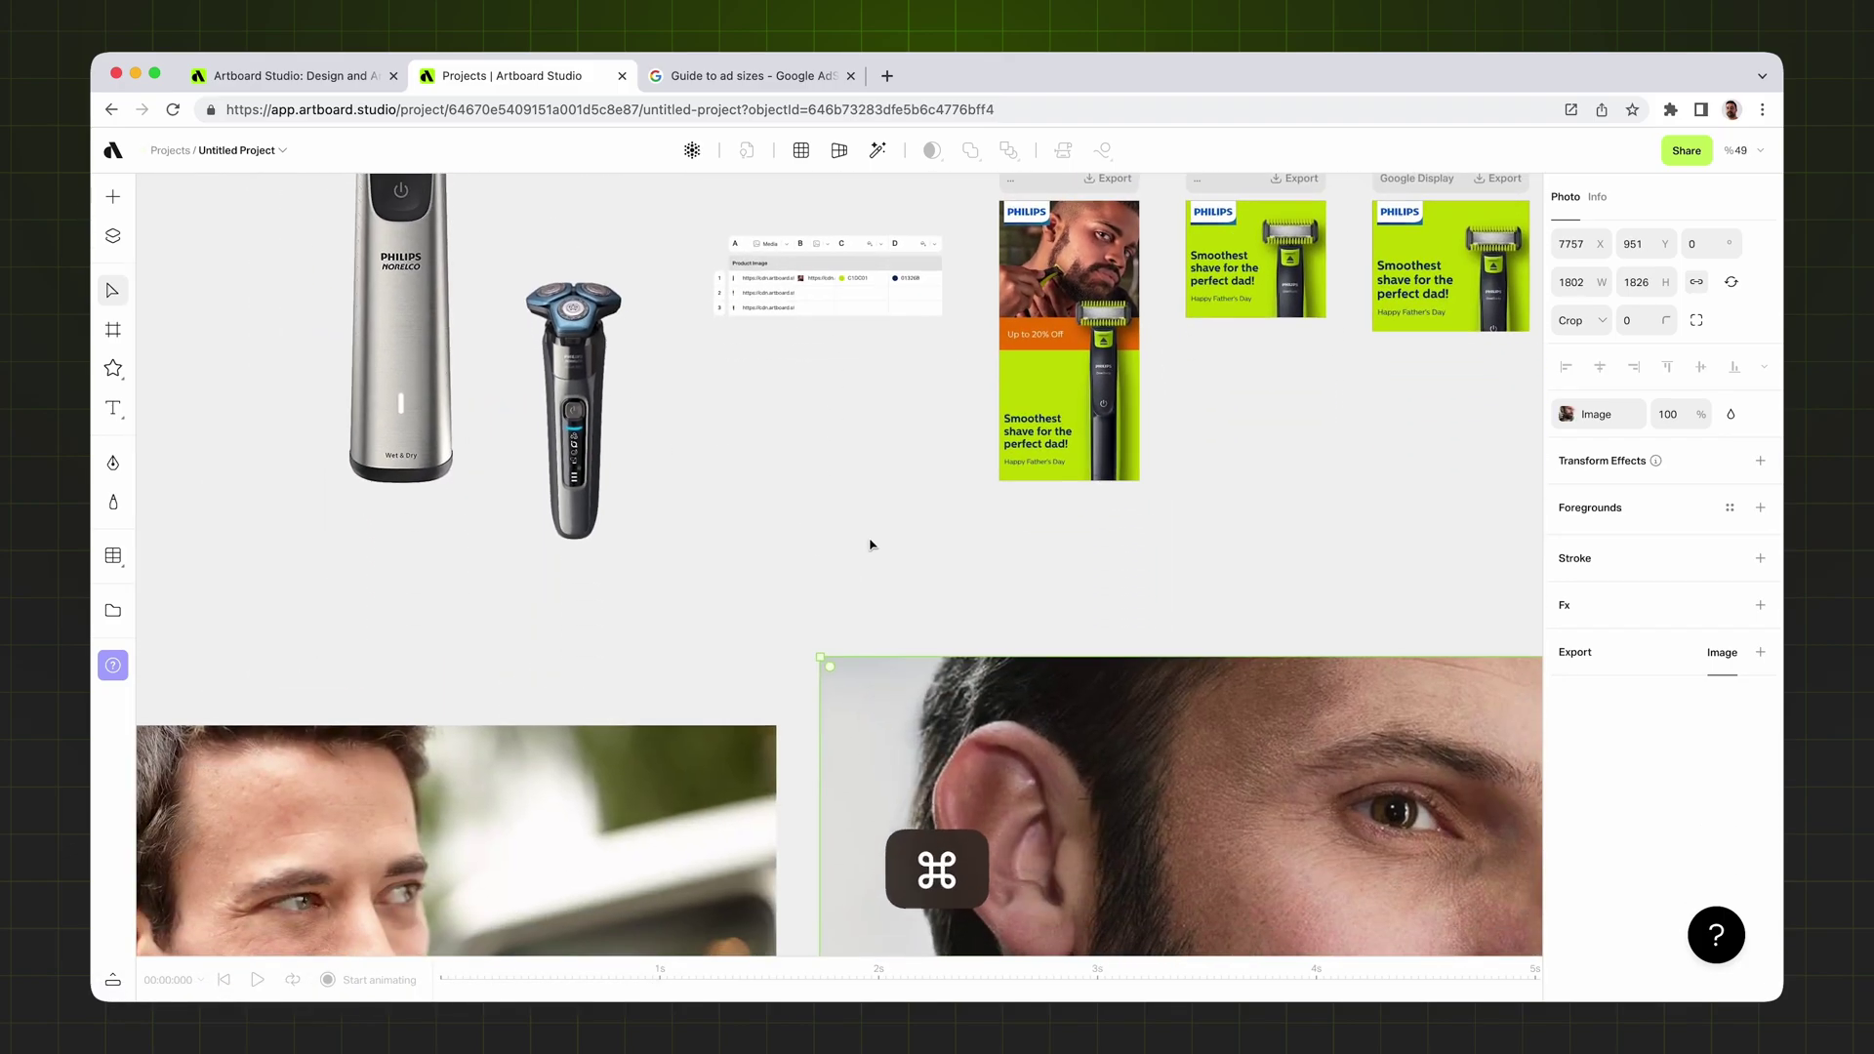
left_click(836, 370)
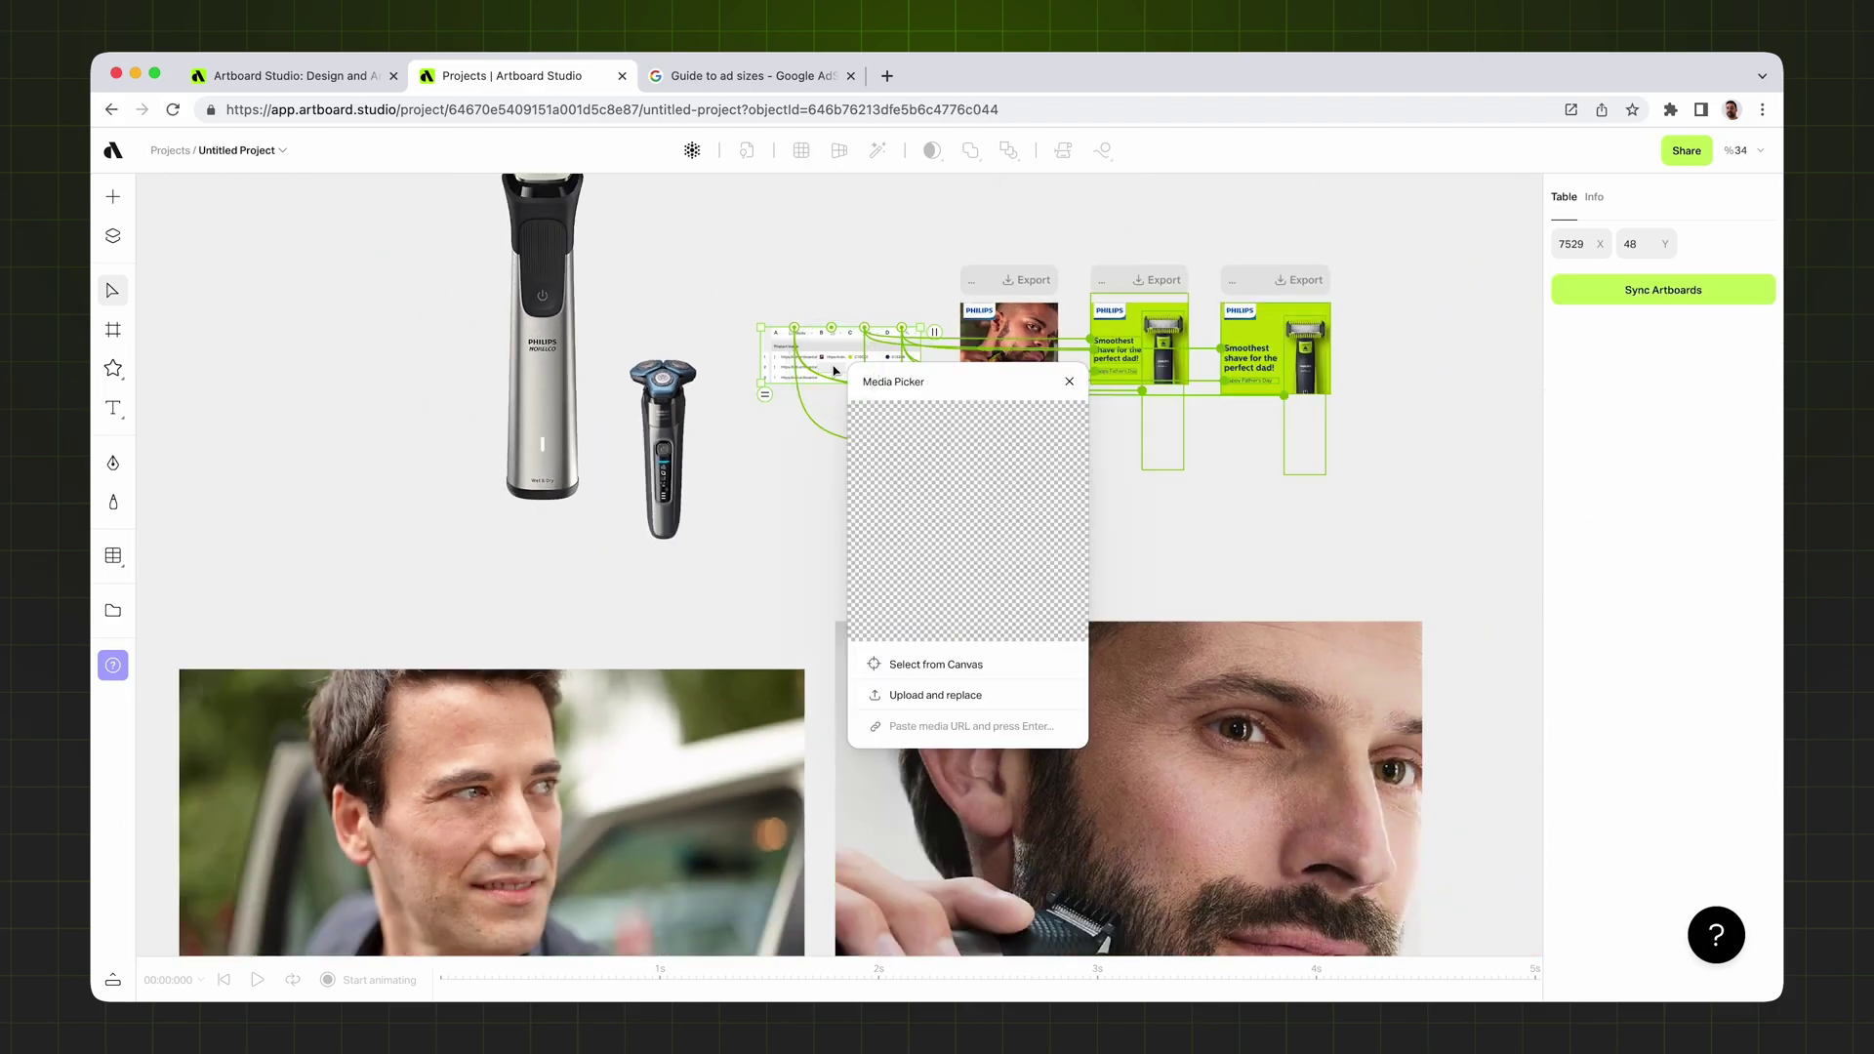
left_click(939, 665)
left_click(1198, 718)
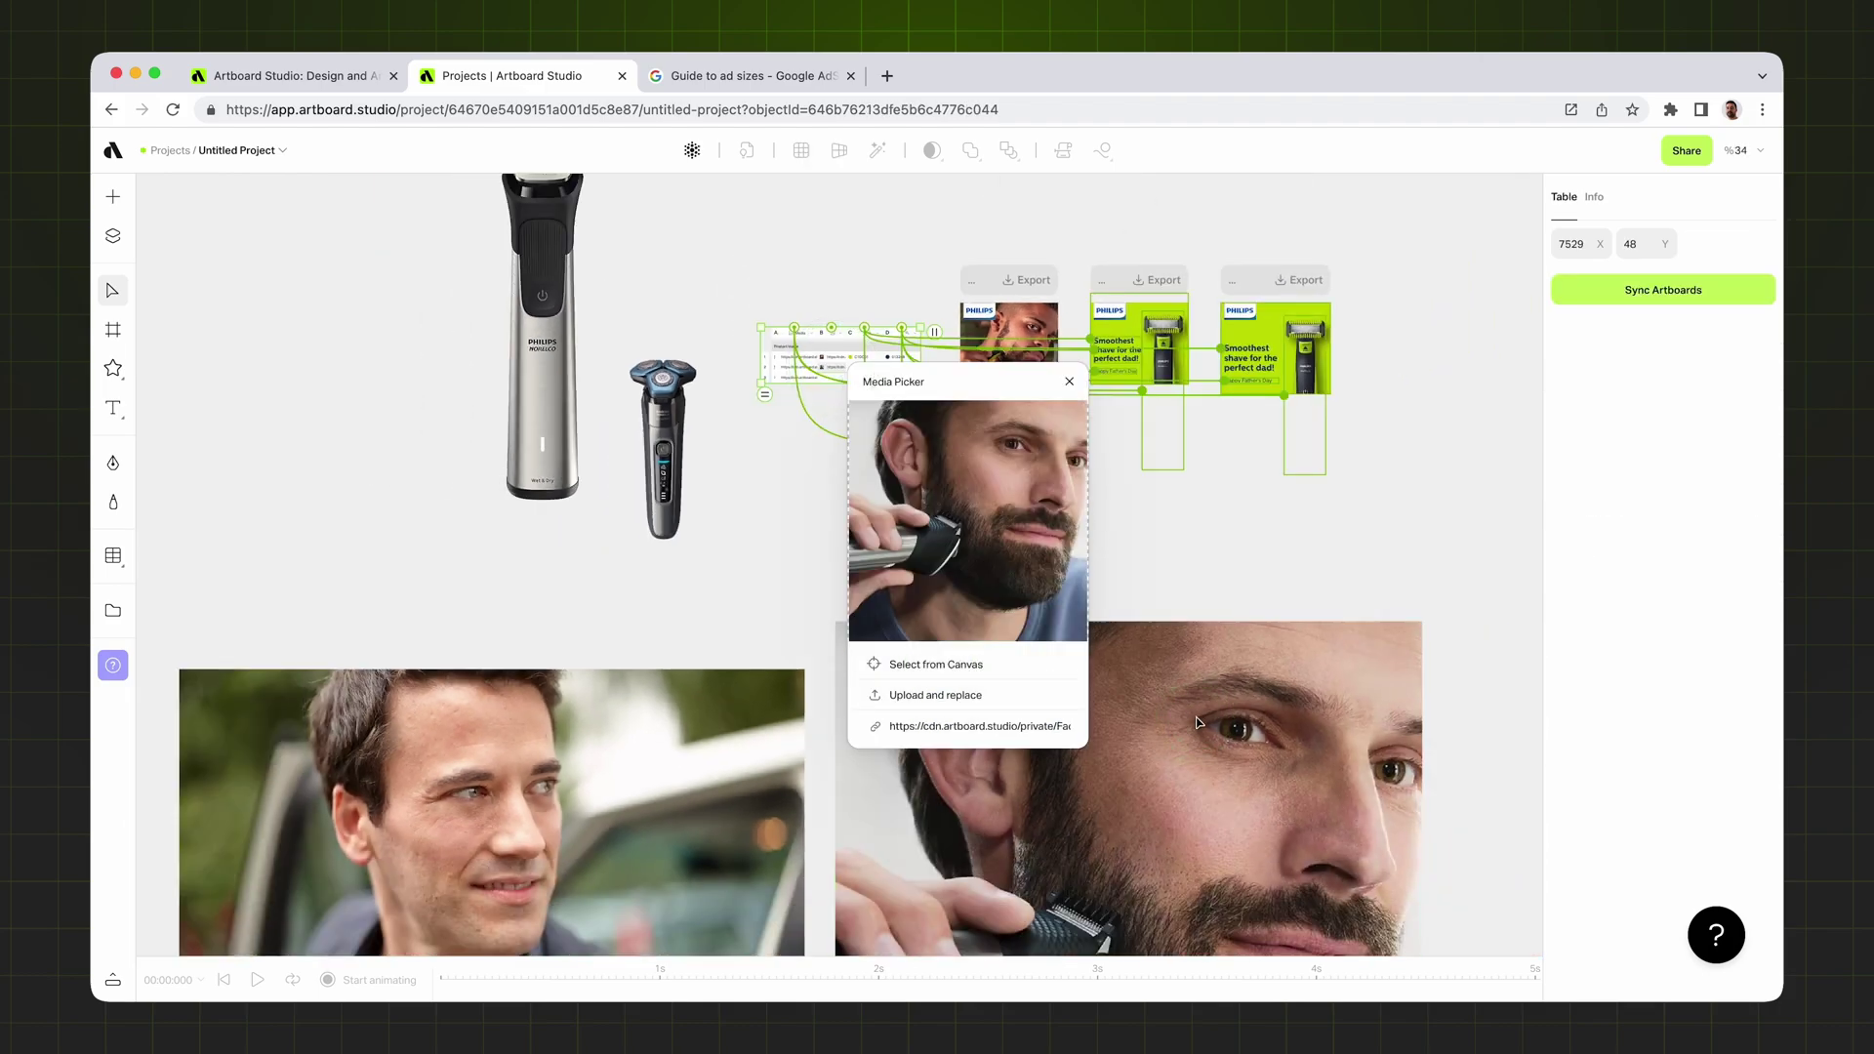
left_click(1070, 383)
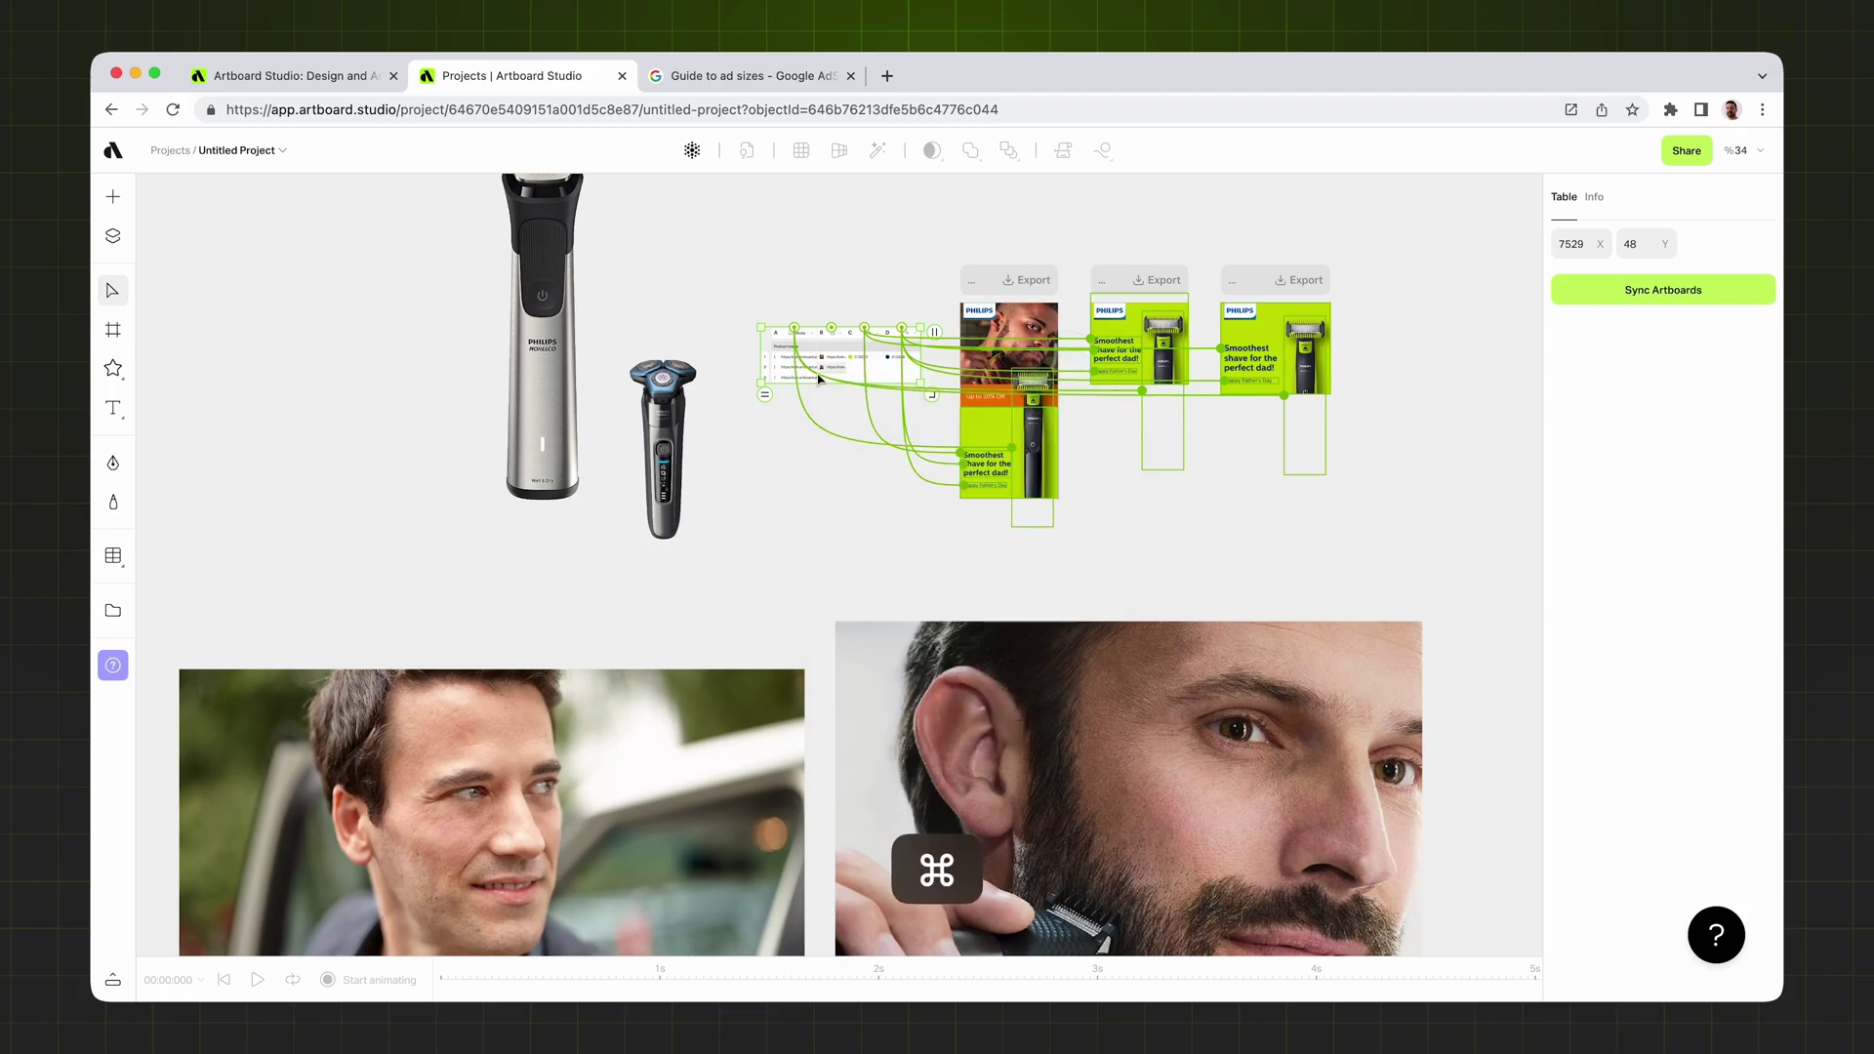
- Fill row 3 of column B with the portrait of the man by the car picked from the canvas
scroll(820, 379, "up", 5)
left_click(839, 397)
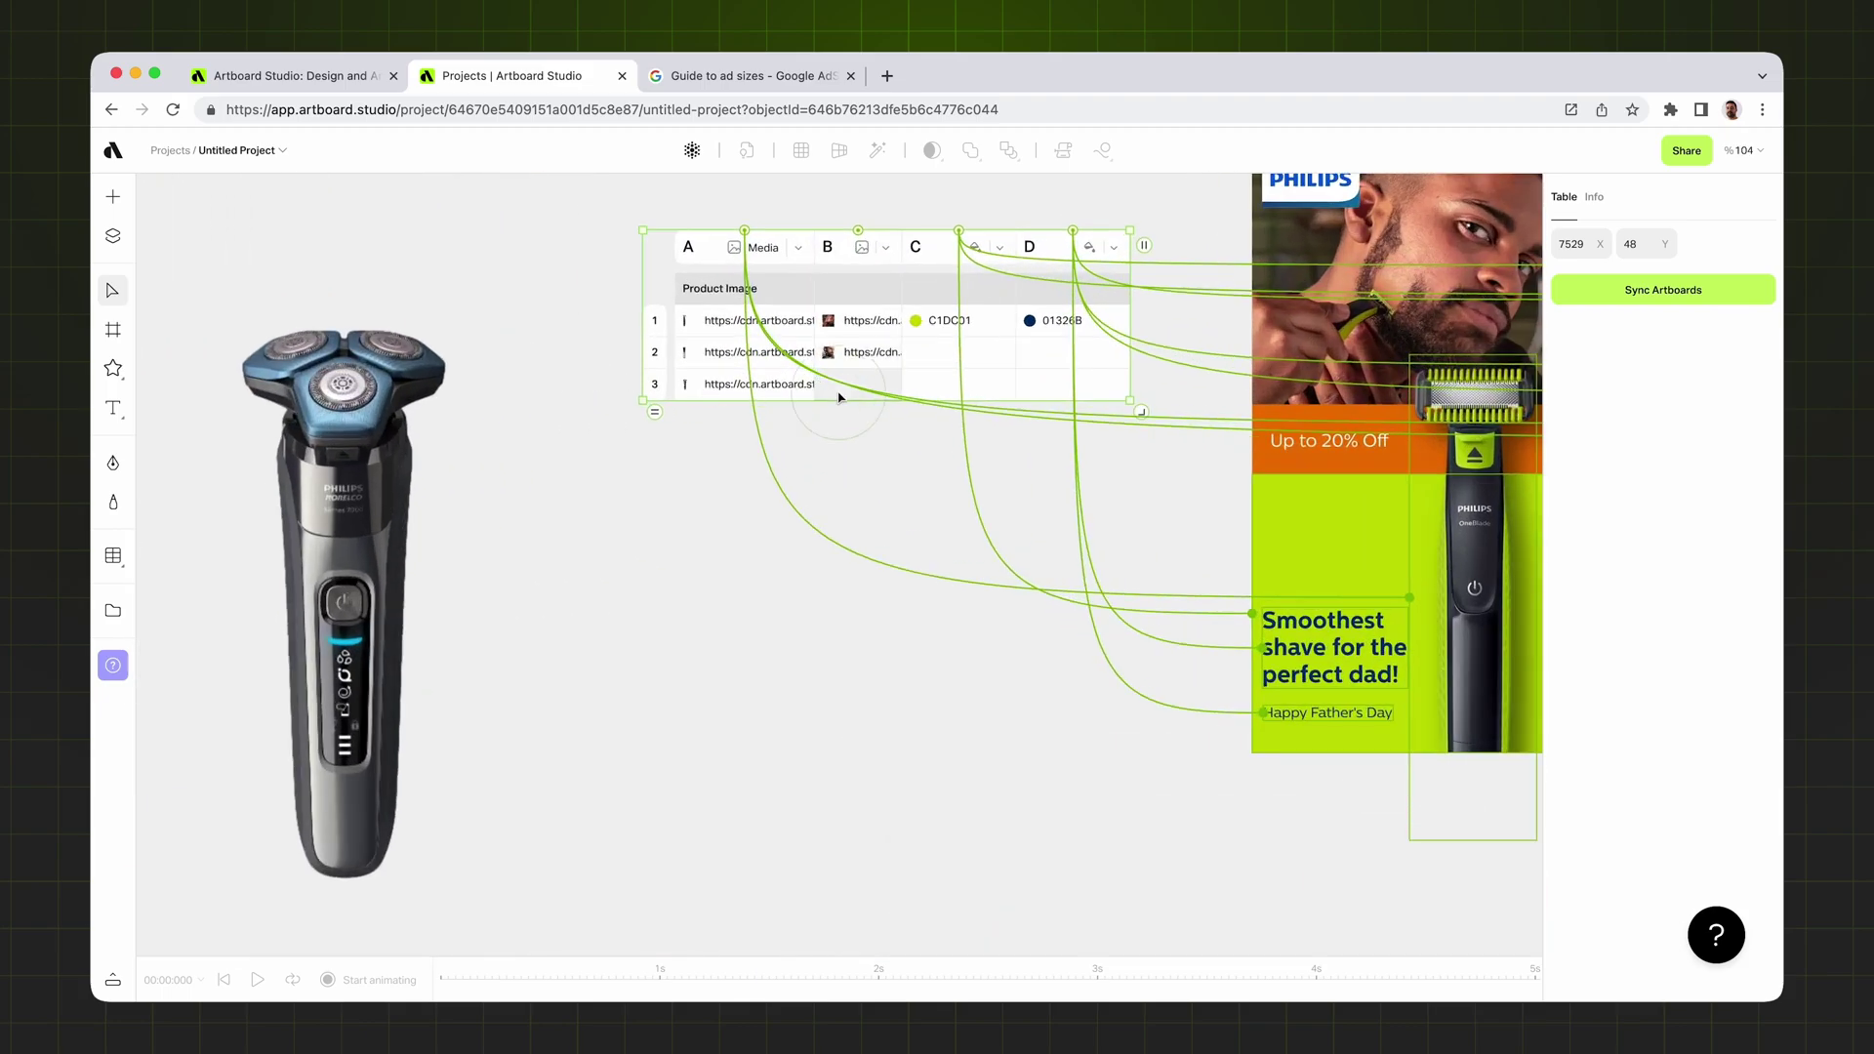
scroll(856, 543, "down", 5)
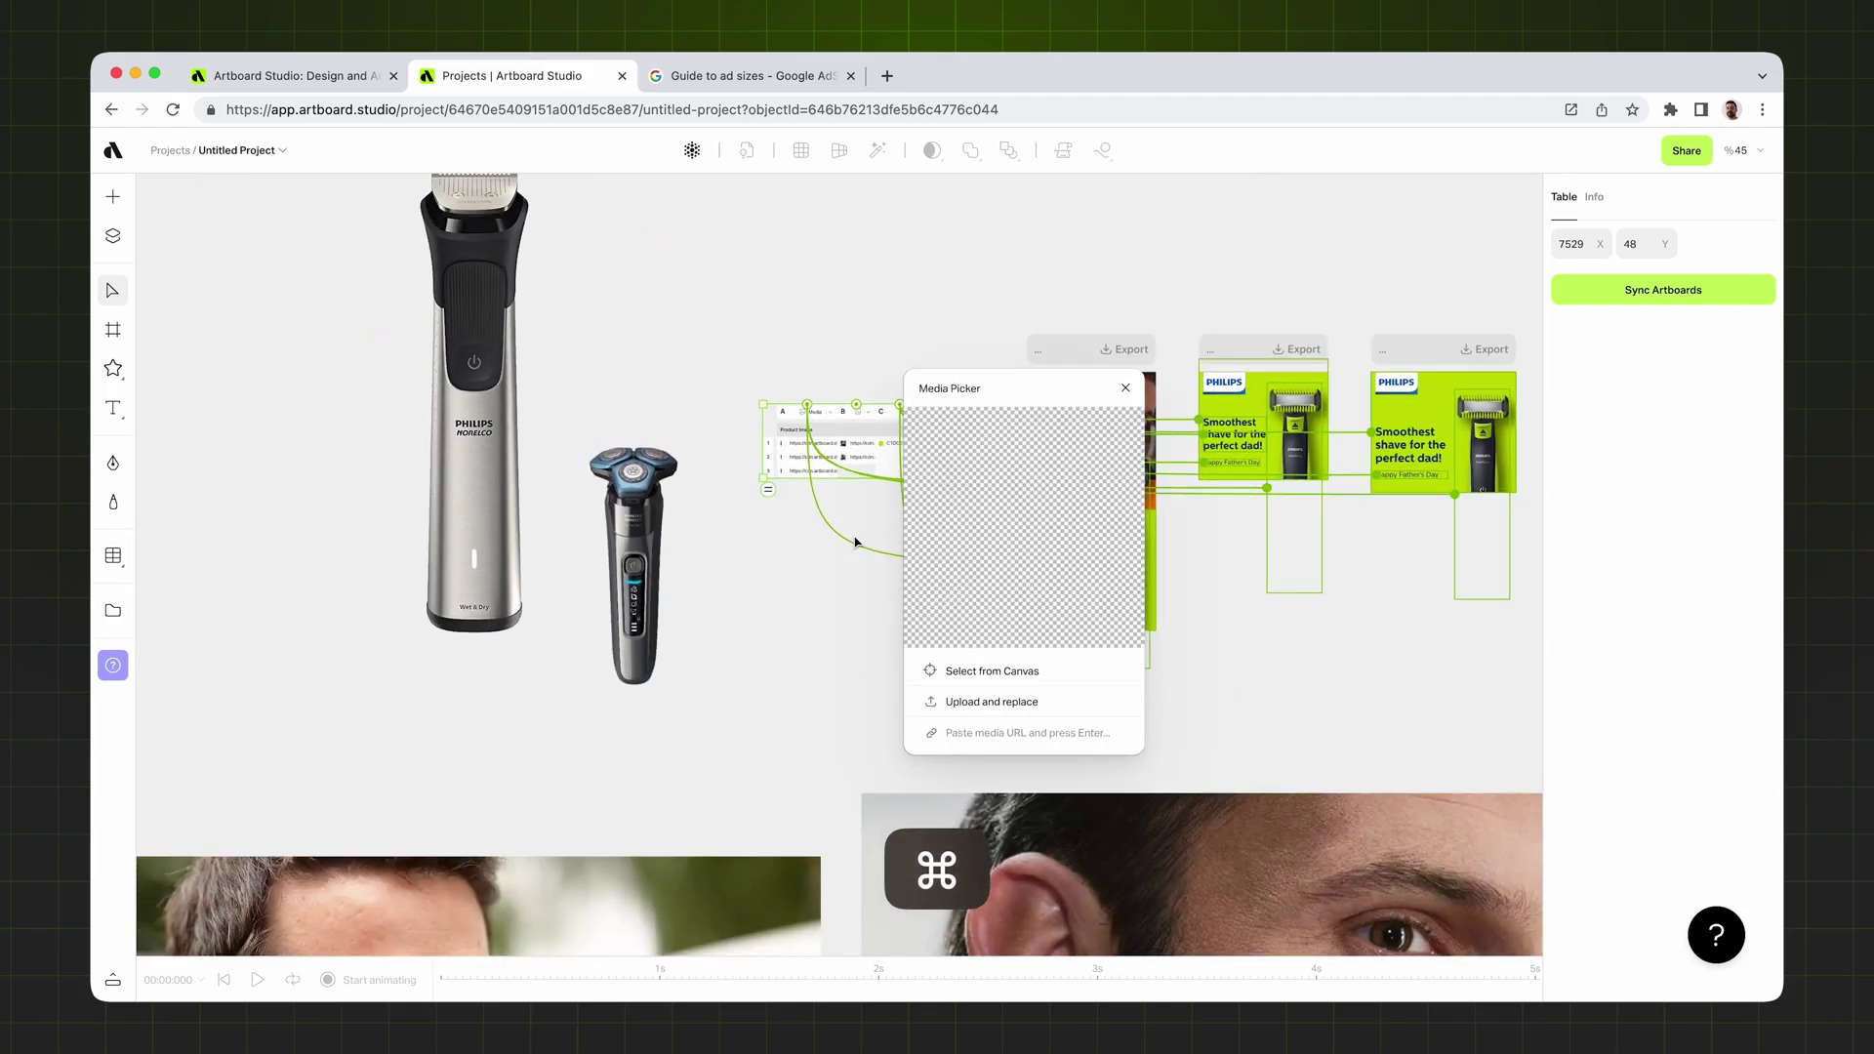
scroll(728, 615, "down", 4)
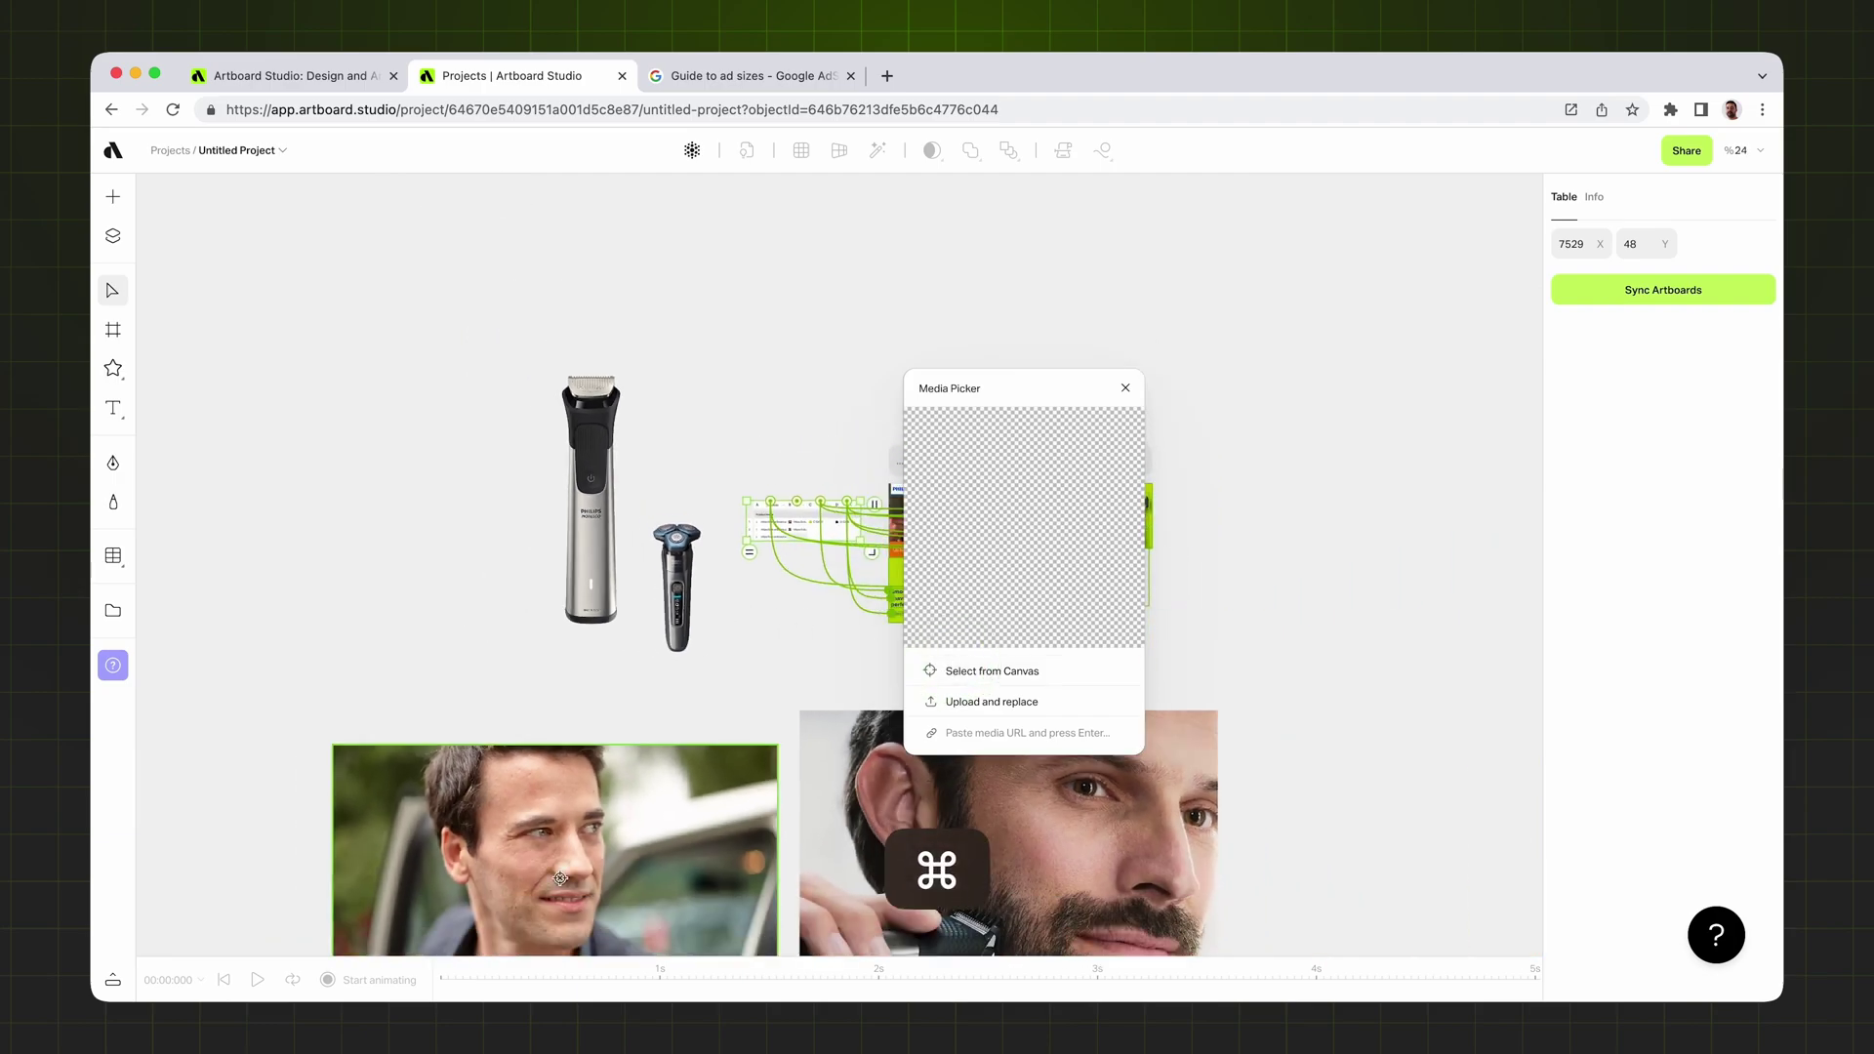
left_click(562, 659)
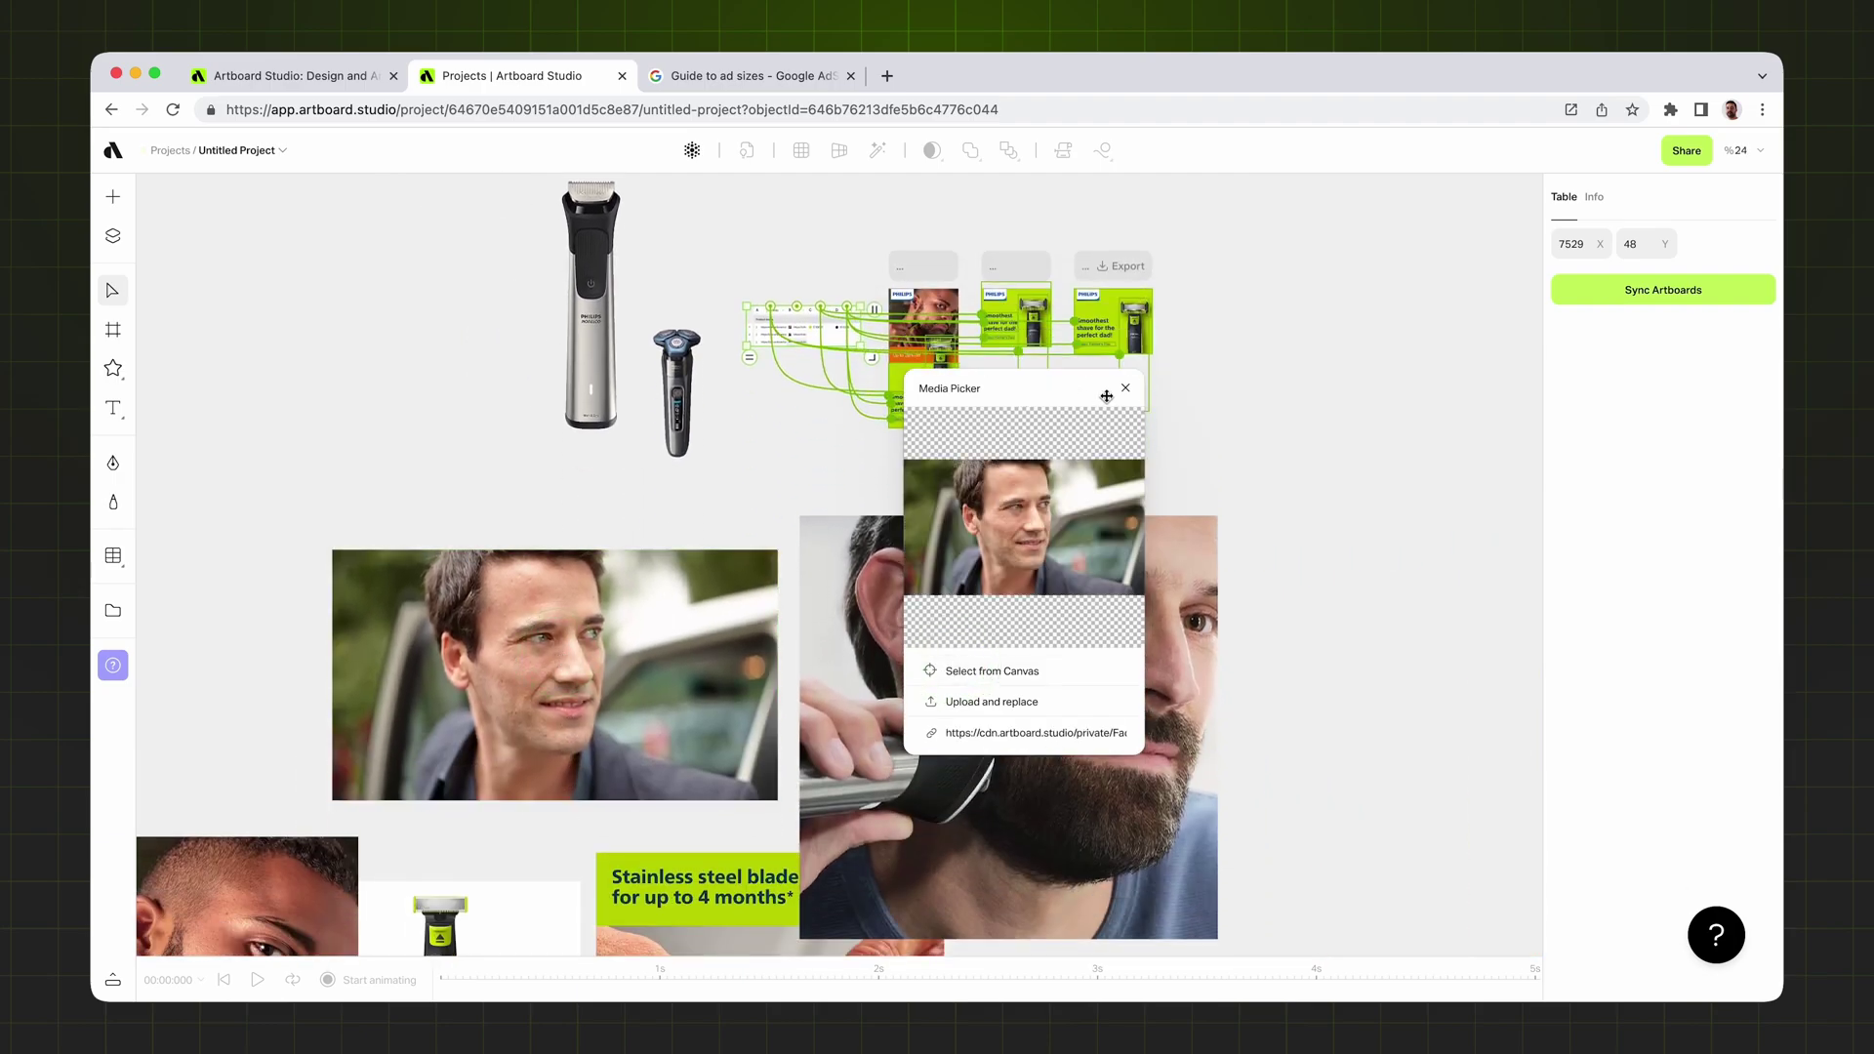
left_click(1125, 388)
- Examine the product and portrait thumbnails in rows 1 to 3 and the fill of the tall ad's green background rectangle
left_click(807, 423)
scroll(781, 313, "up", 10)
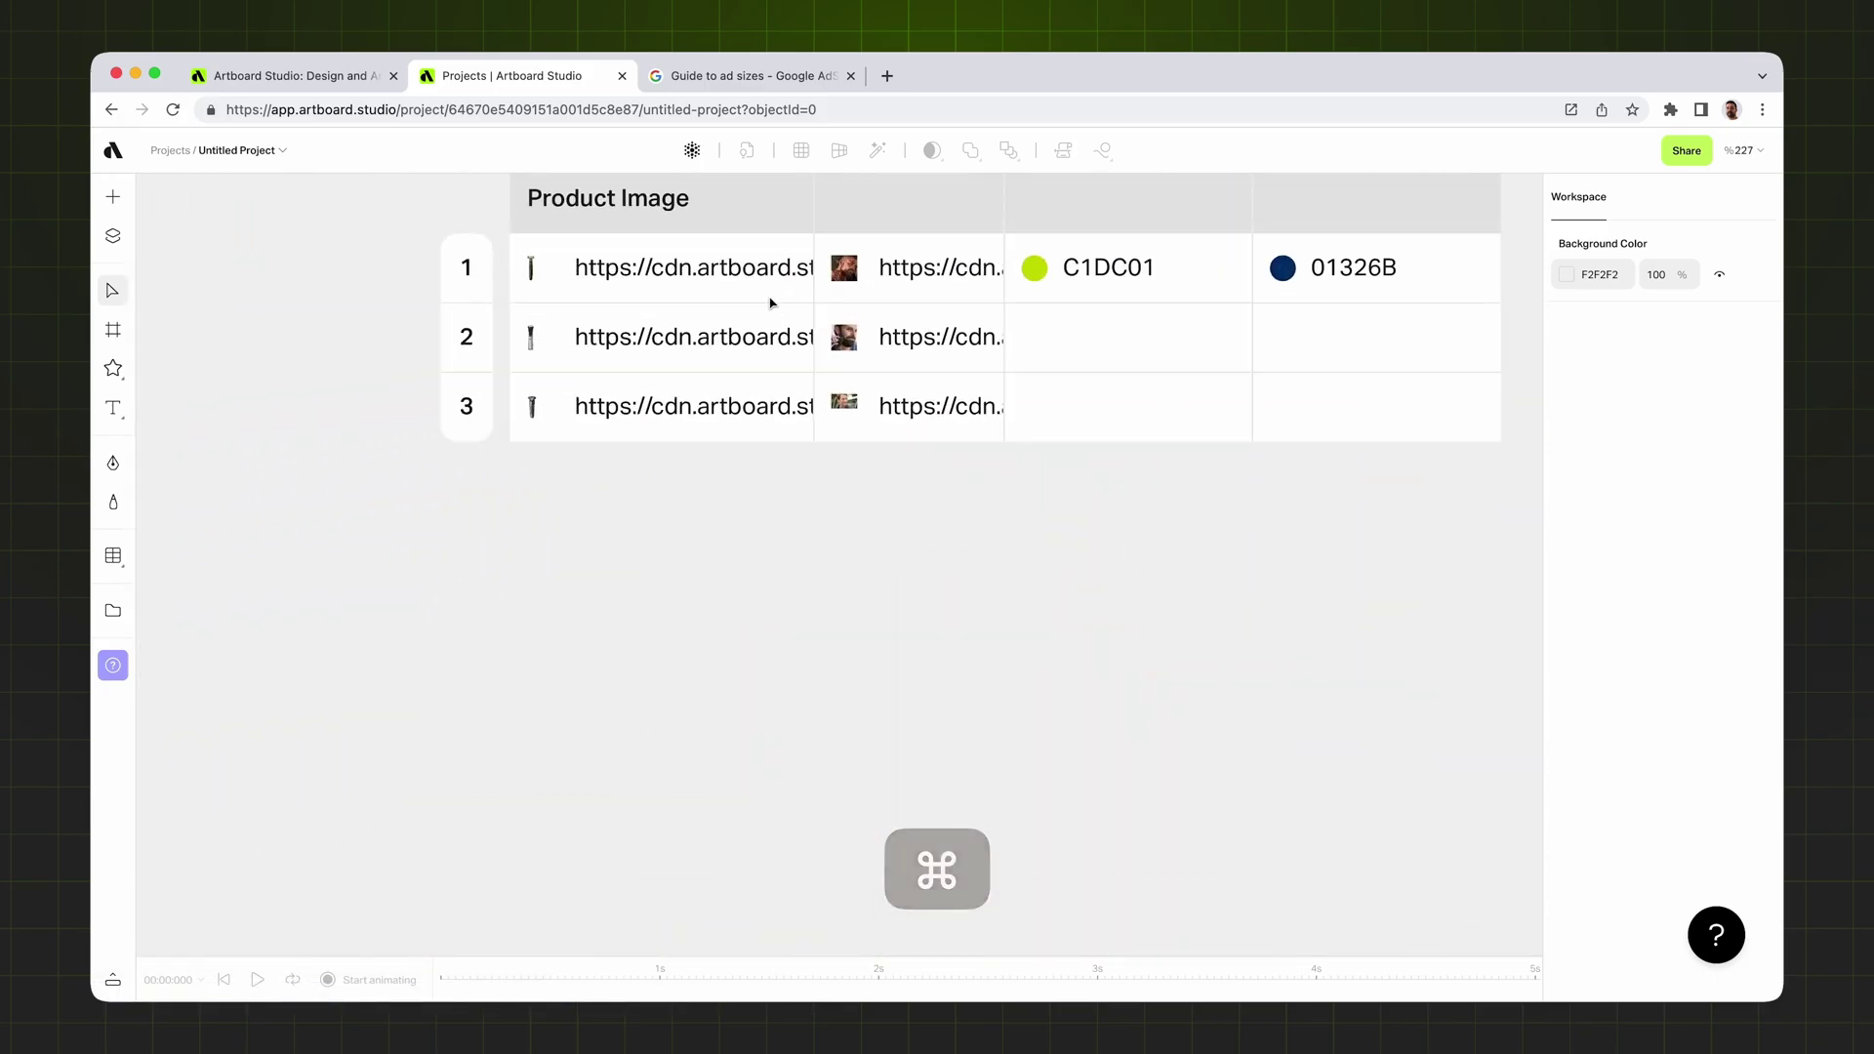
scroll(770, 281, "up", 2)
scroll(648, 284, "up", 2)
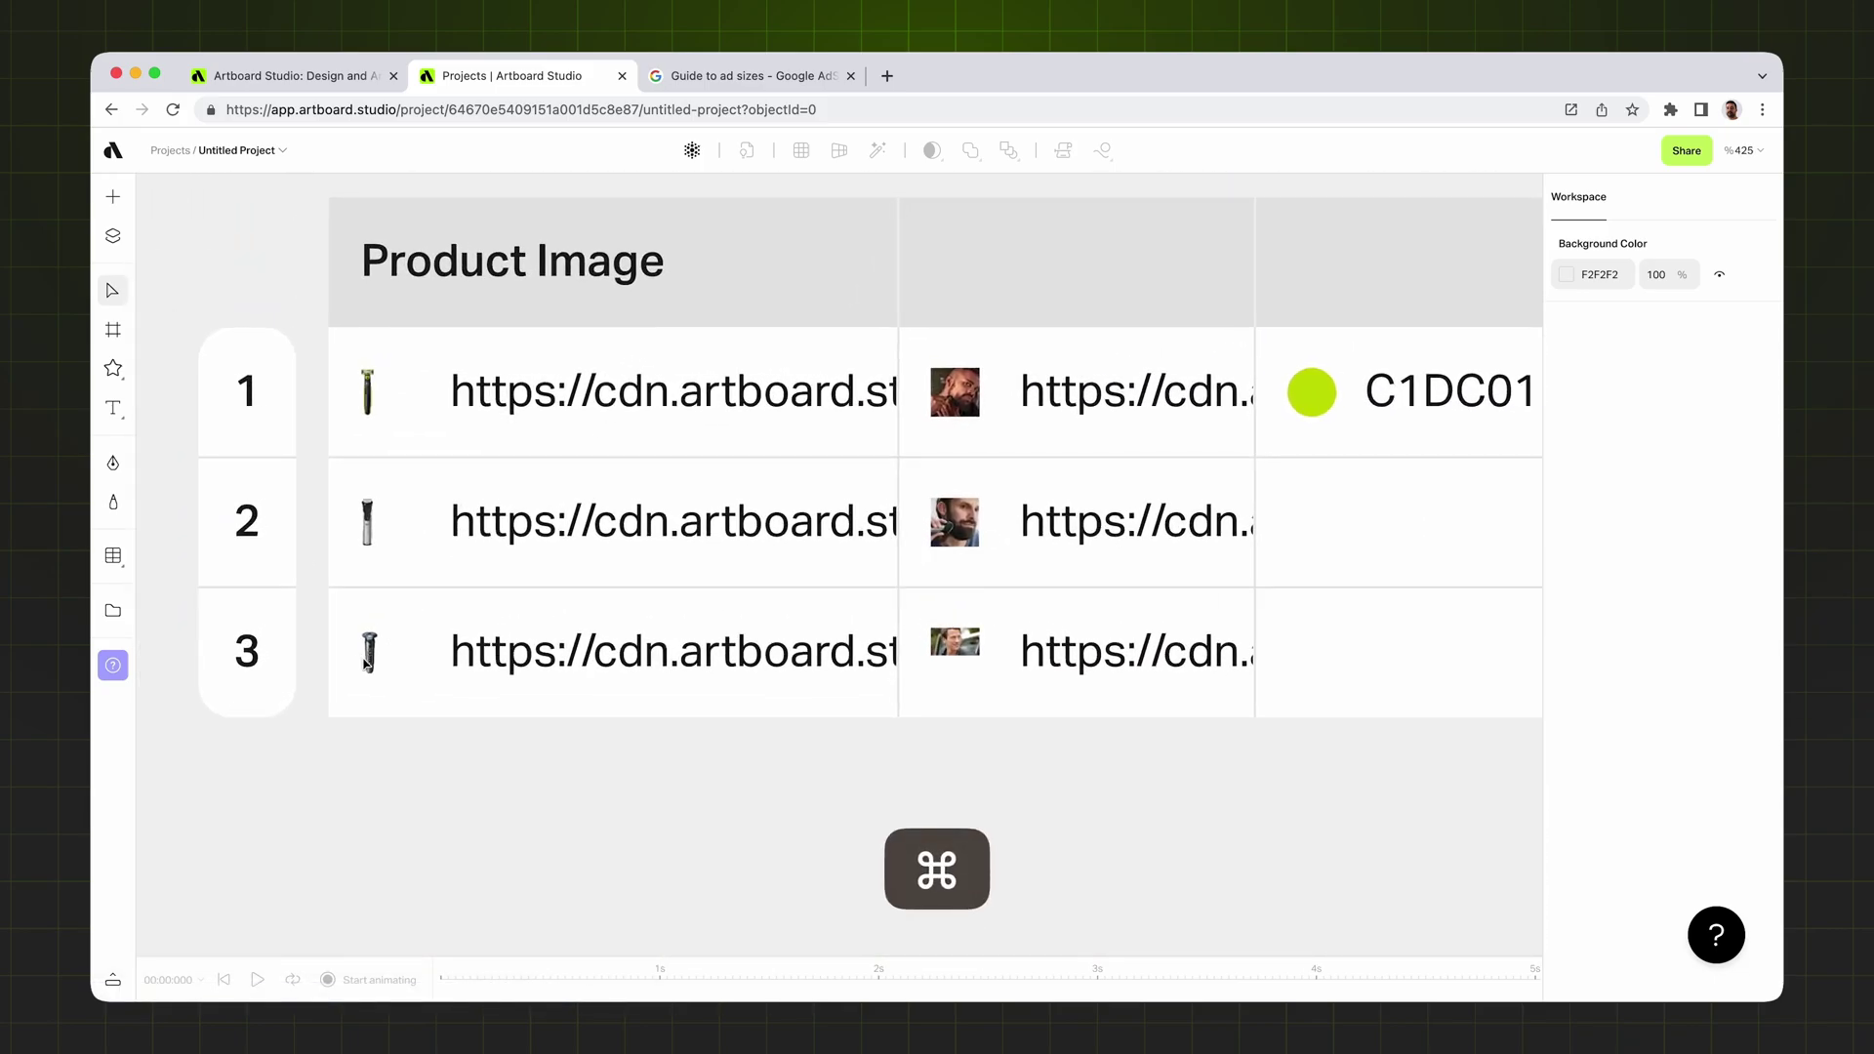
scroll(366, 662, "up", 5)
scroll(360, 657, "down", 2)
scroll(1233, 670, "right", 3)
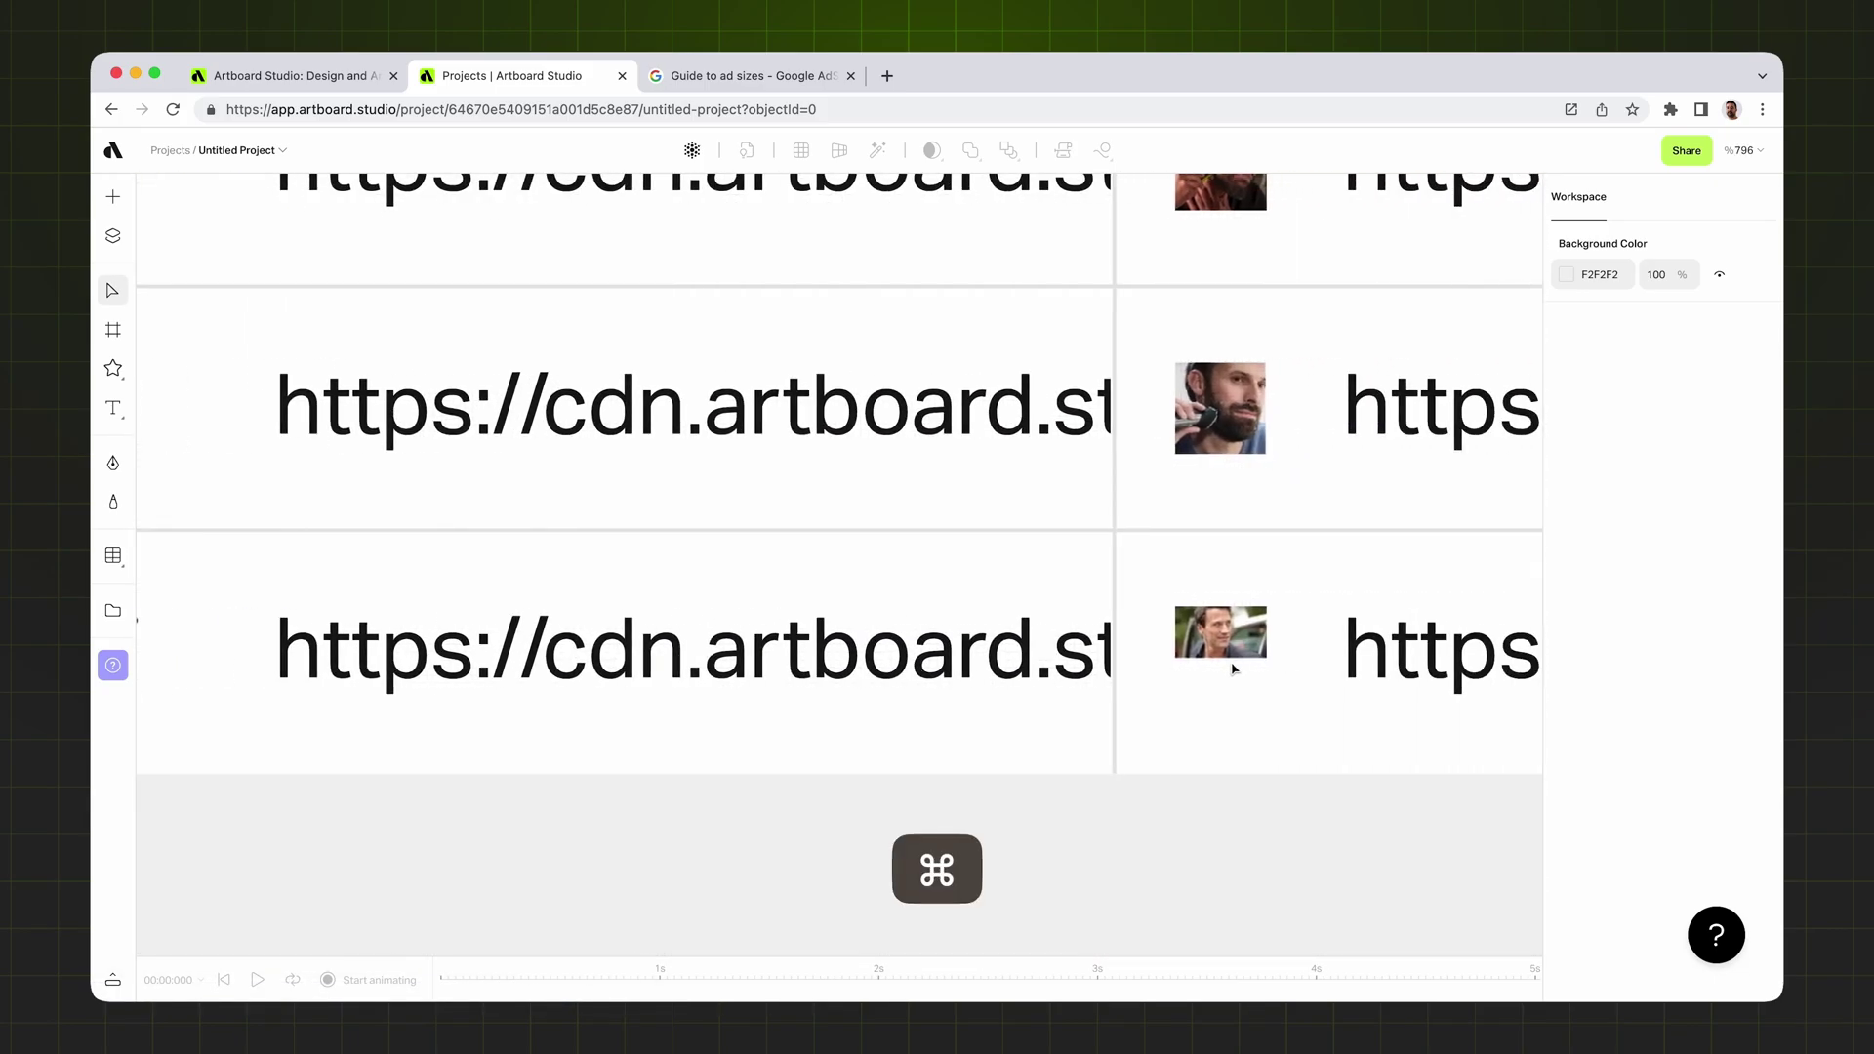
scroll(1233, 670, "up", 3)
scroll(977, 606, "down", 3)
scroll(765, 535, "left", 3)
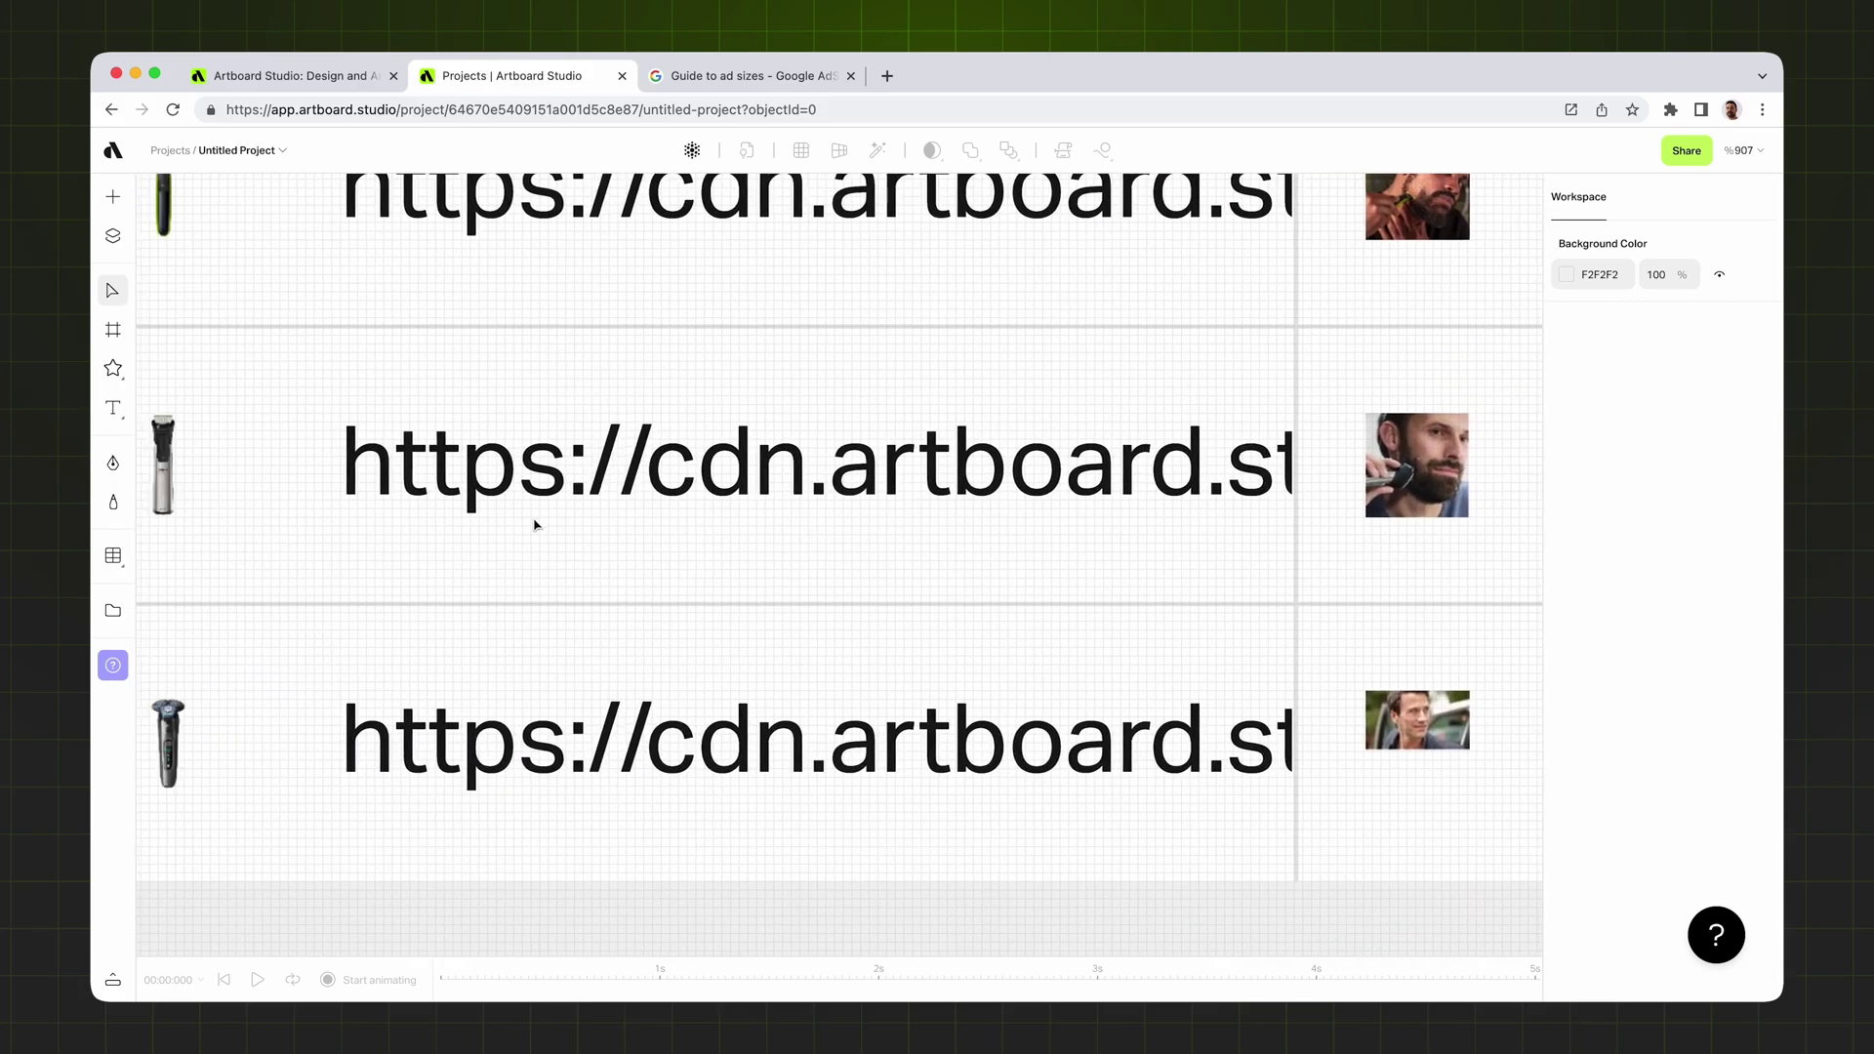
scroll(492, 513, "left", 2)
scroll(602, 505, "right", 5)
scroll(903, 466, "up", 2)
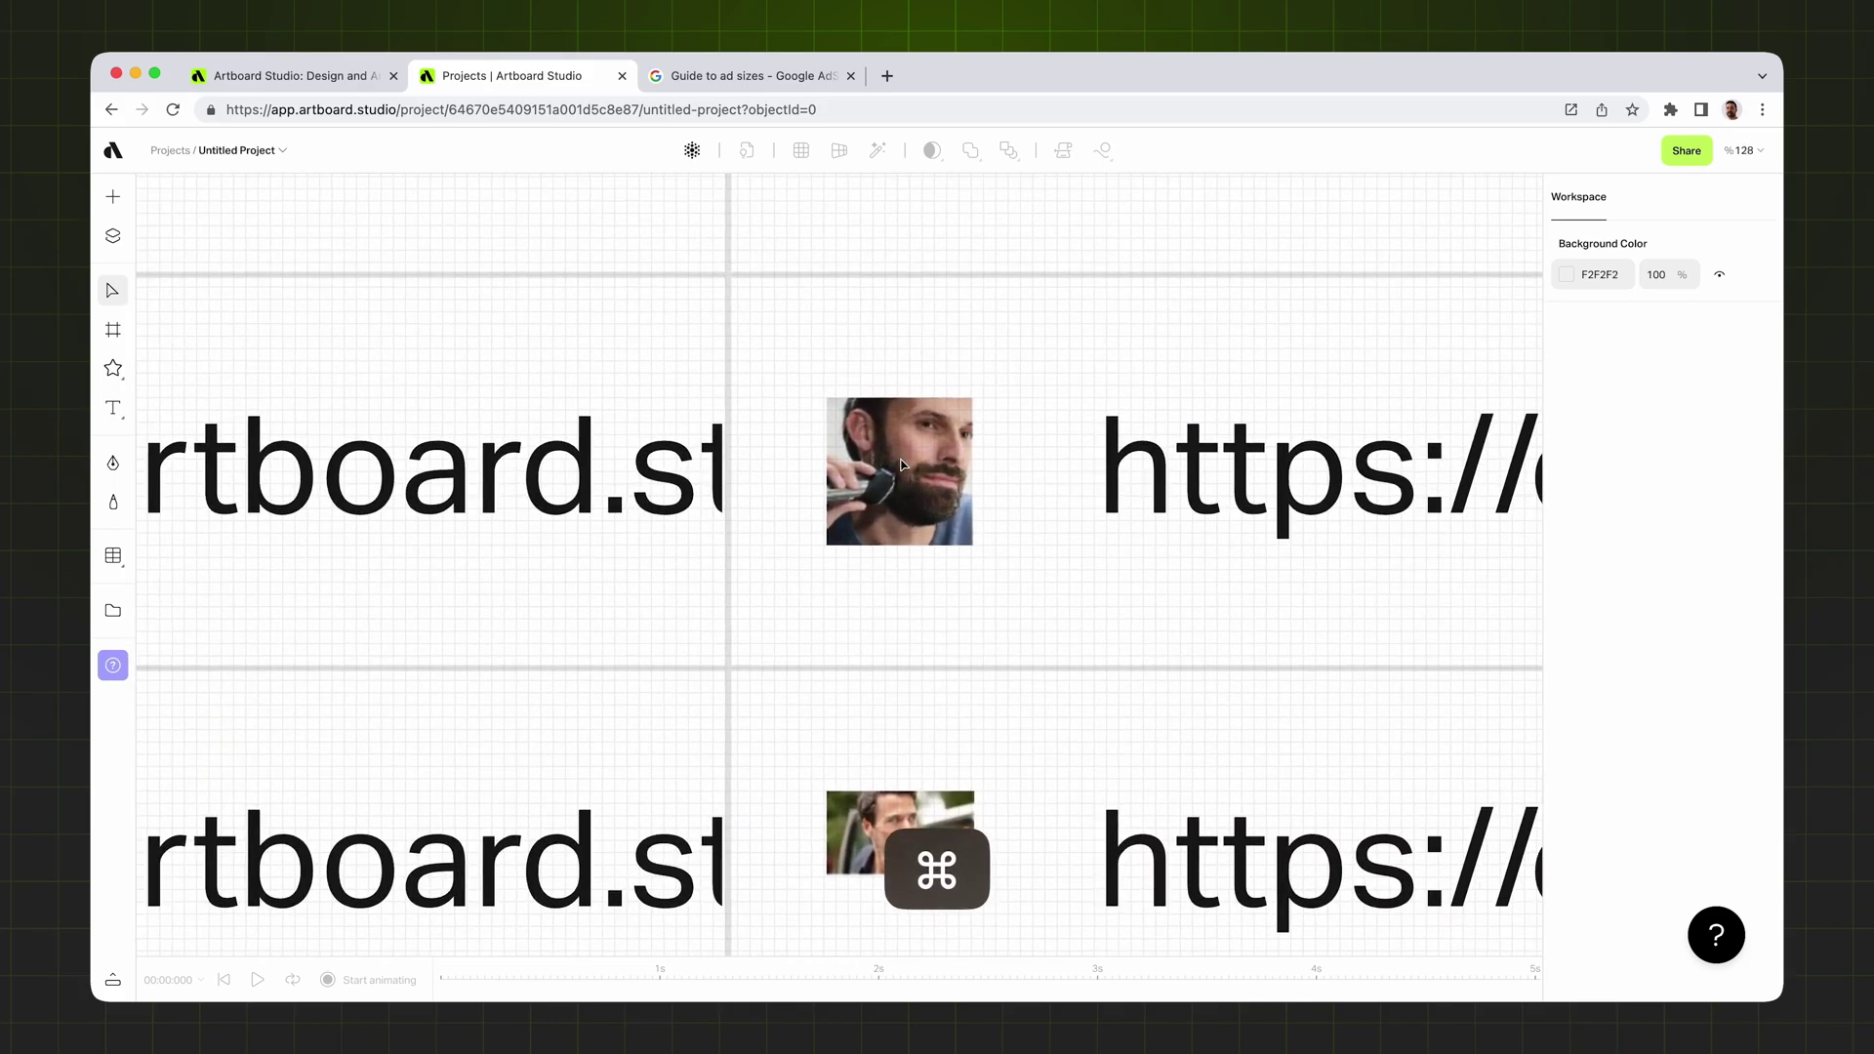
scroll(903, 466, "down", 6)
scroll(1055, 454, "up", 3)
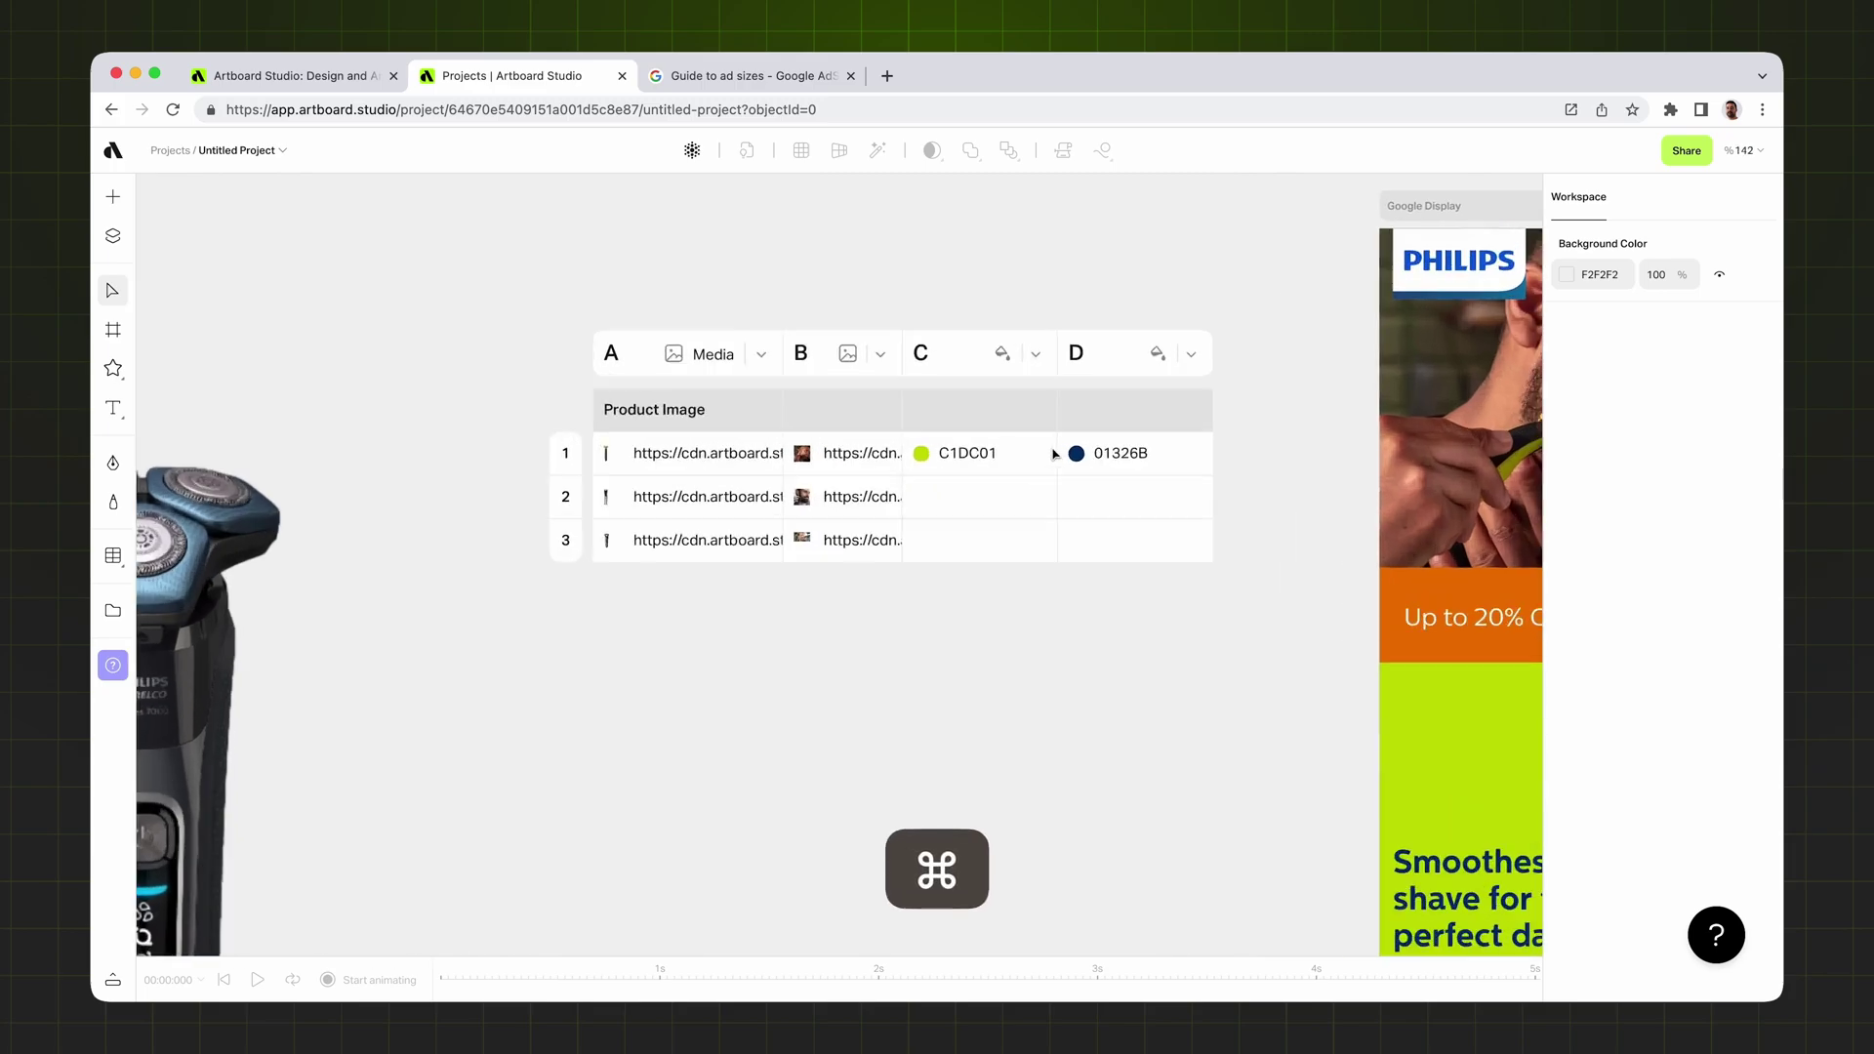
scroll(1055, 454, "up", 2)
scroll(925, 460, "down", 6)
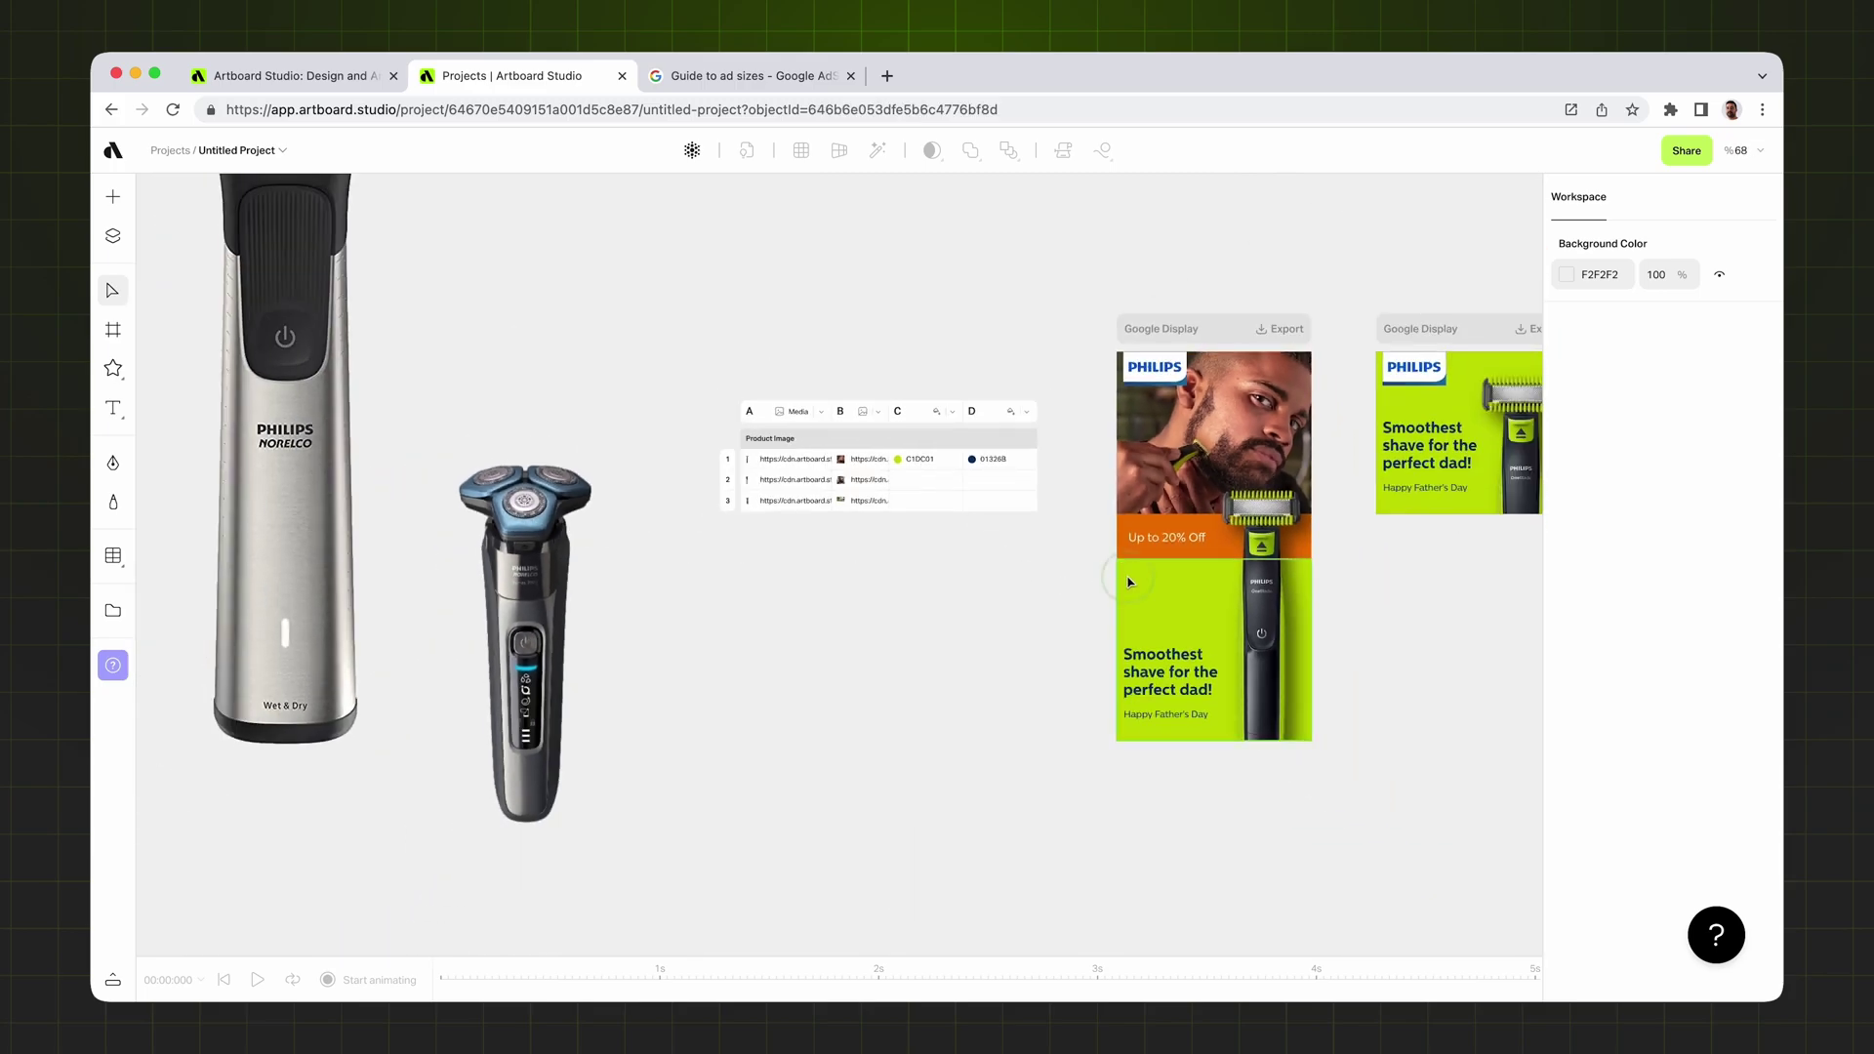
left_click(1129, 583)
scroll(913, 470, "up", 6)
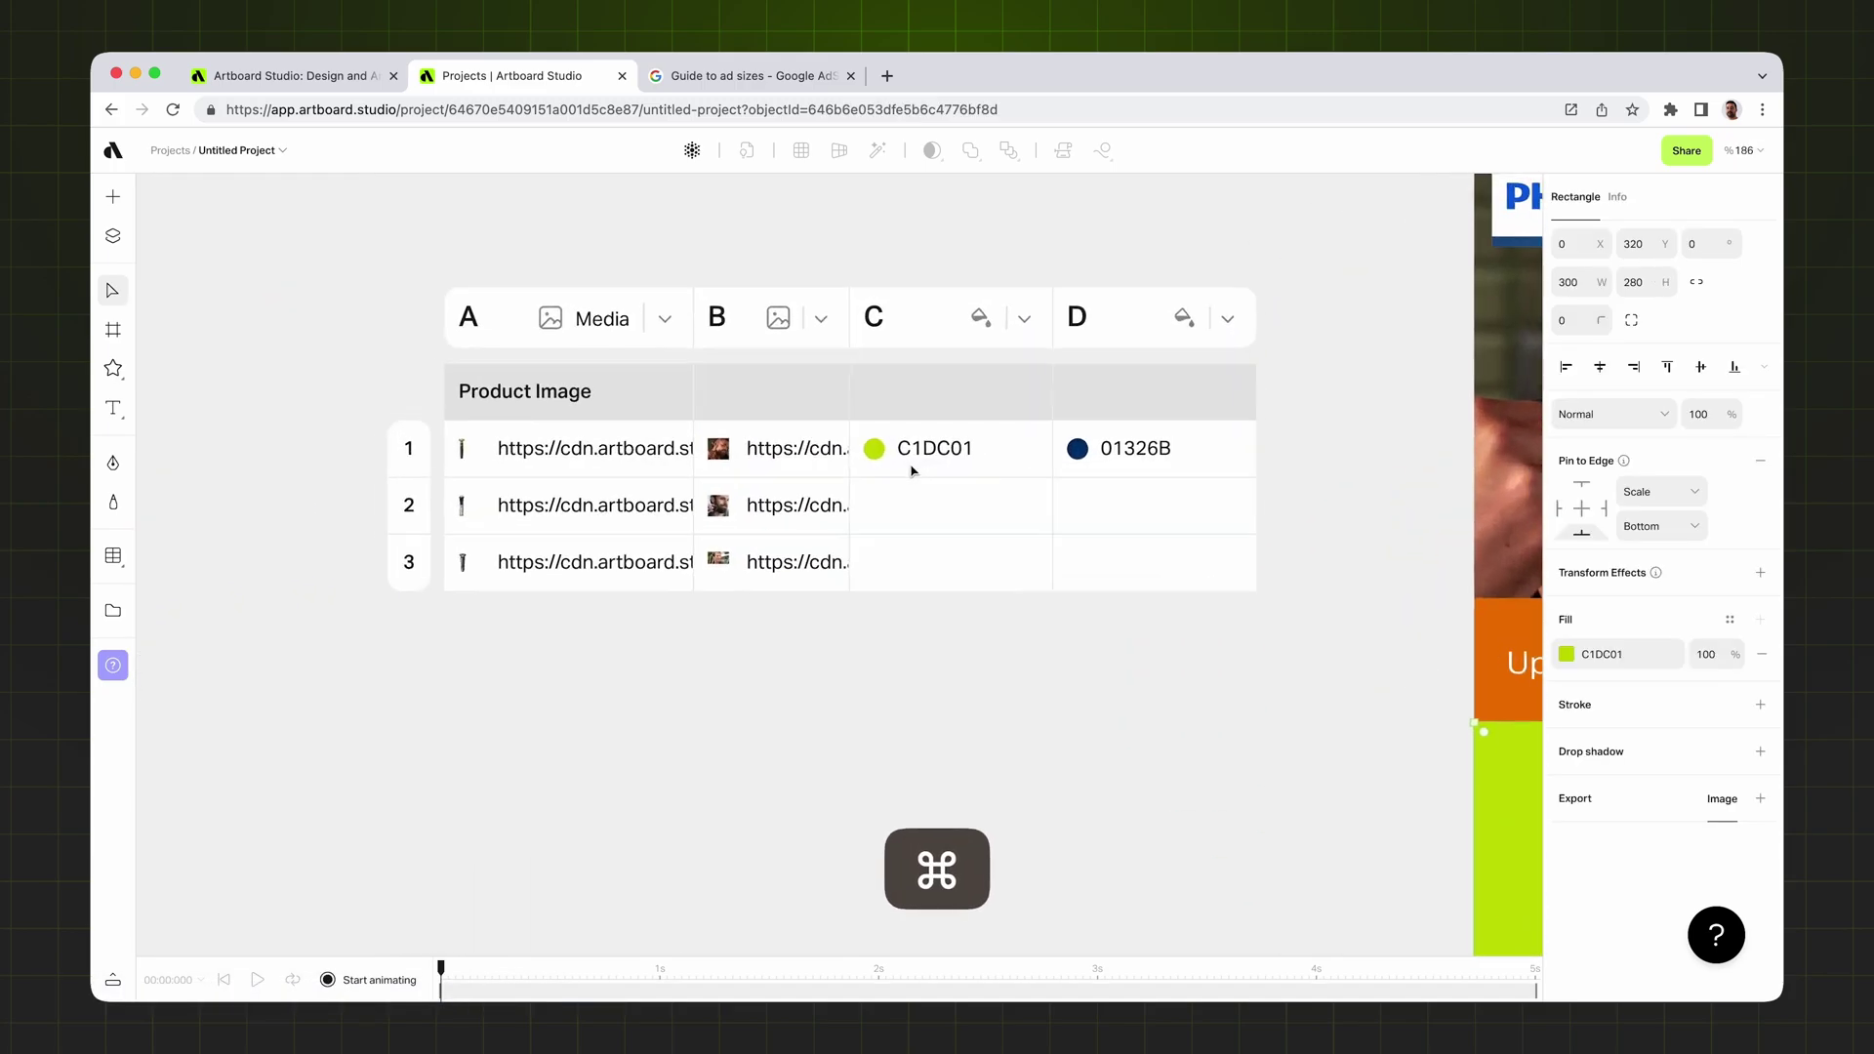
- Place the ComfortGlide feature image above the cut-out razors
scroll(913, 471, "down", 5)
left_click(410, 439)
scroll(828, 526, "down", 8)
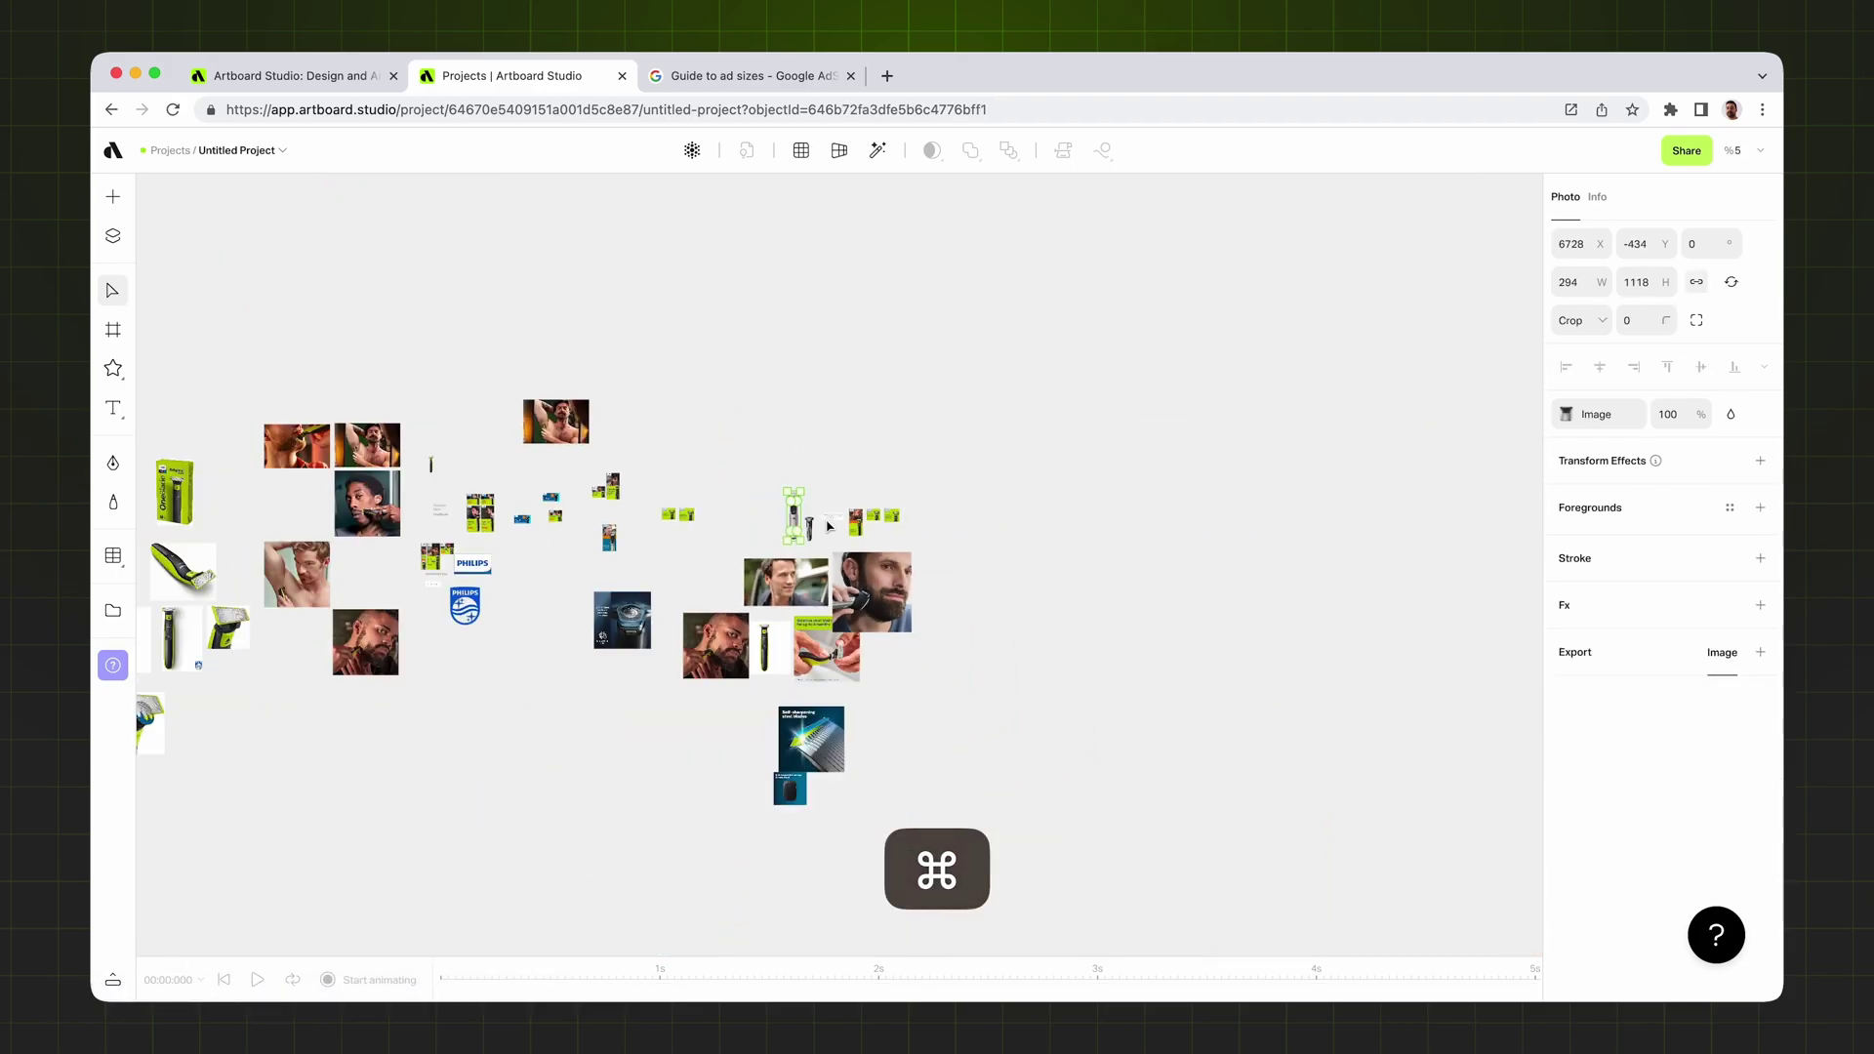
scroll(828, 526, "up", 7)
scroll(919, 298, "up", 5)
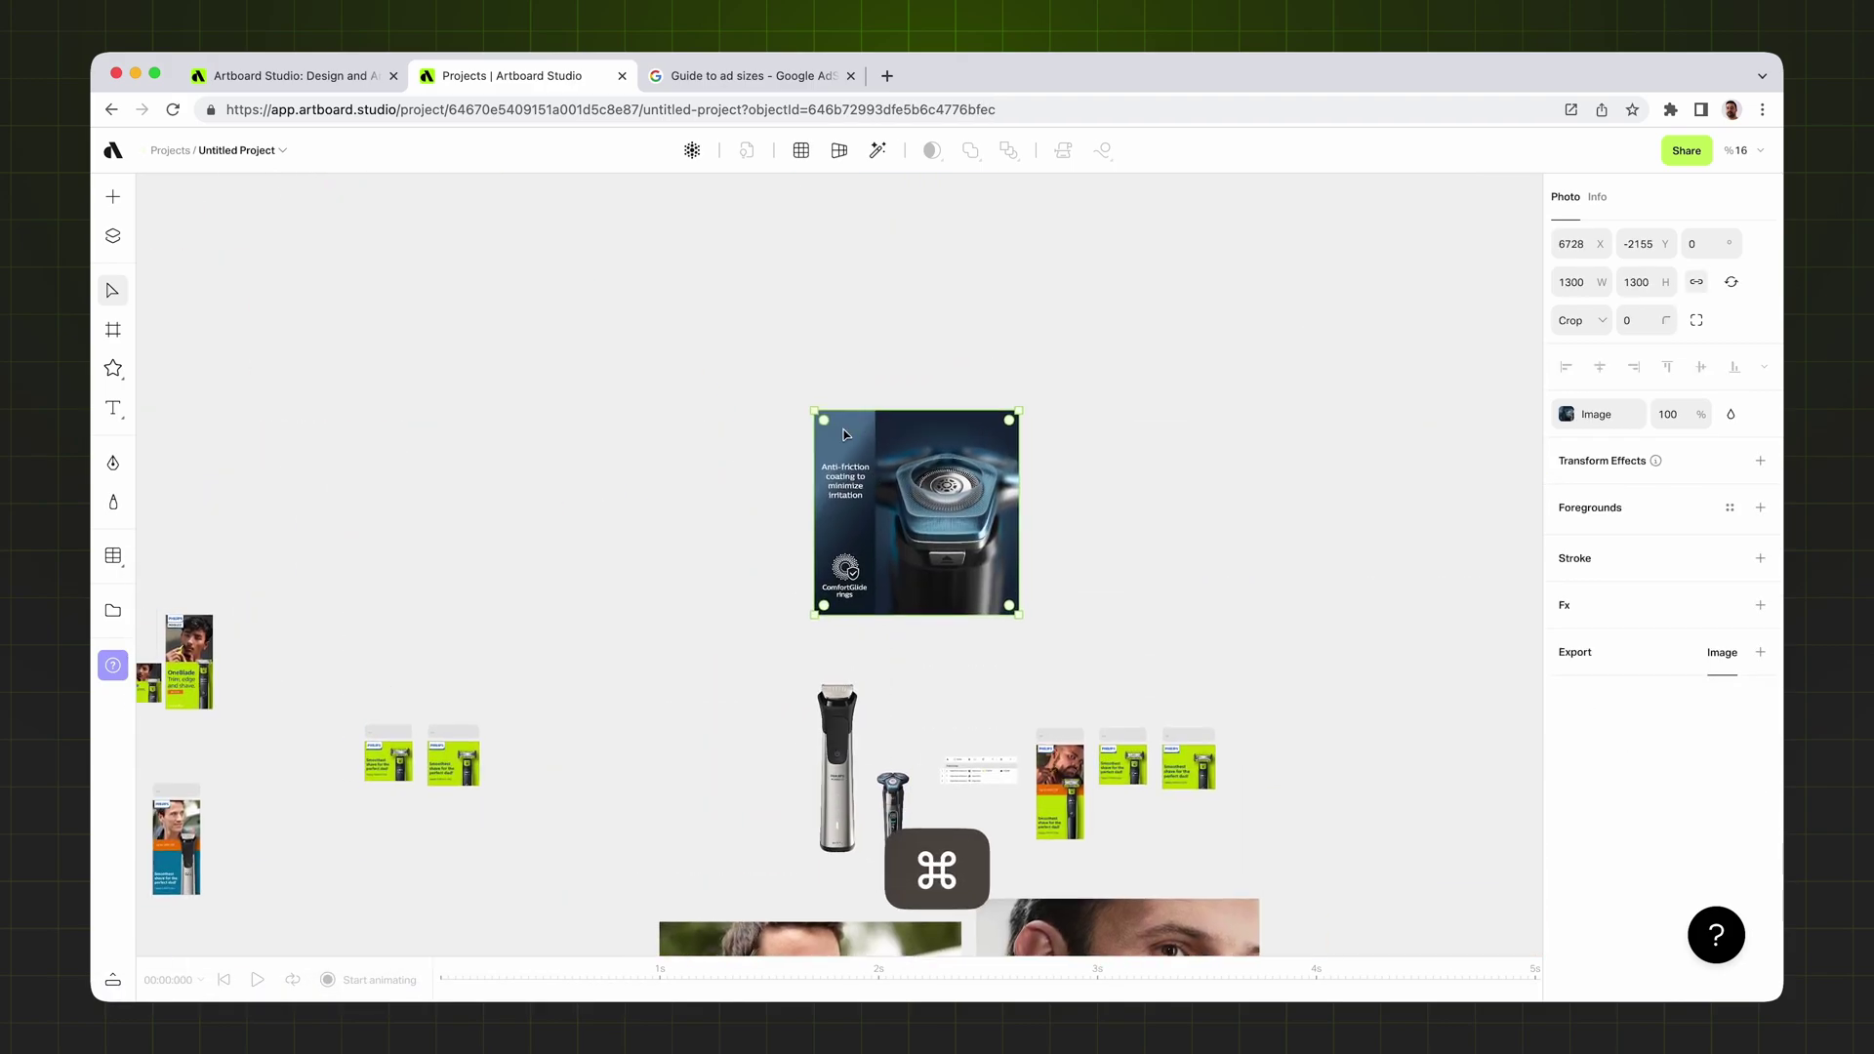
scroll(846, 431, "up", 6)
- Place the premium storage and travel pouch image beside the silver trimmer, below the ComfortGlide image
scroll(845, 432, "down", 9)
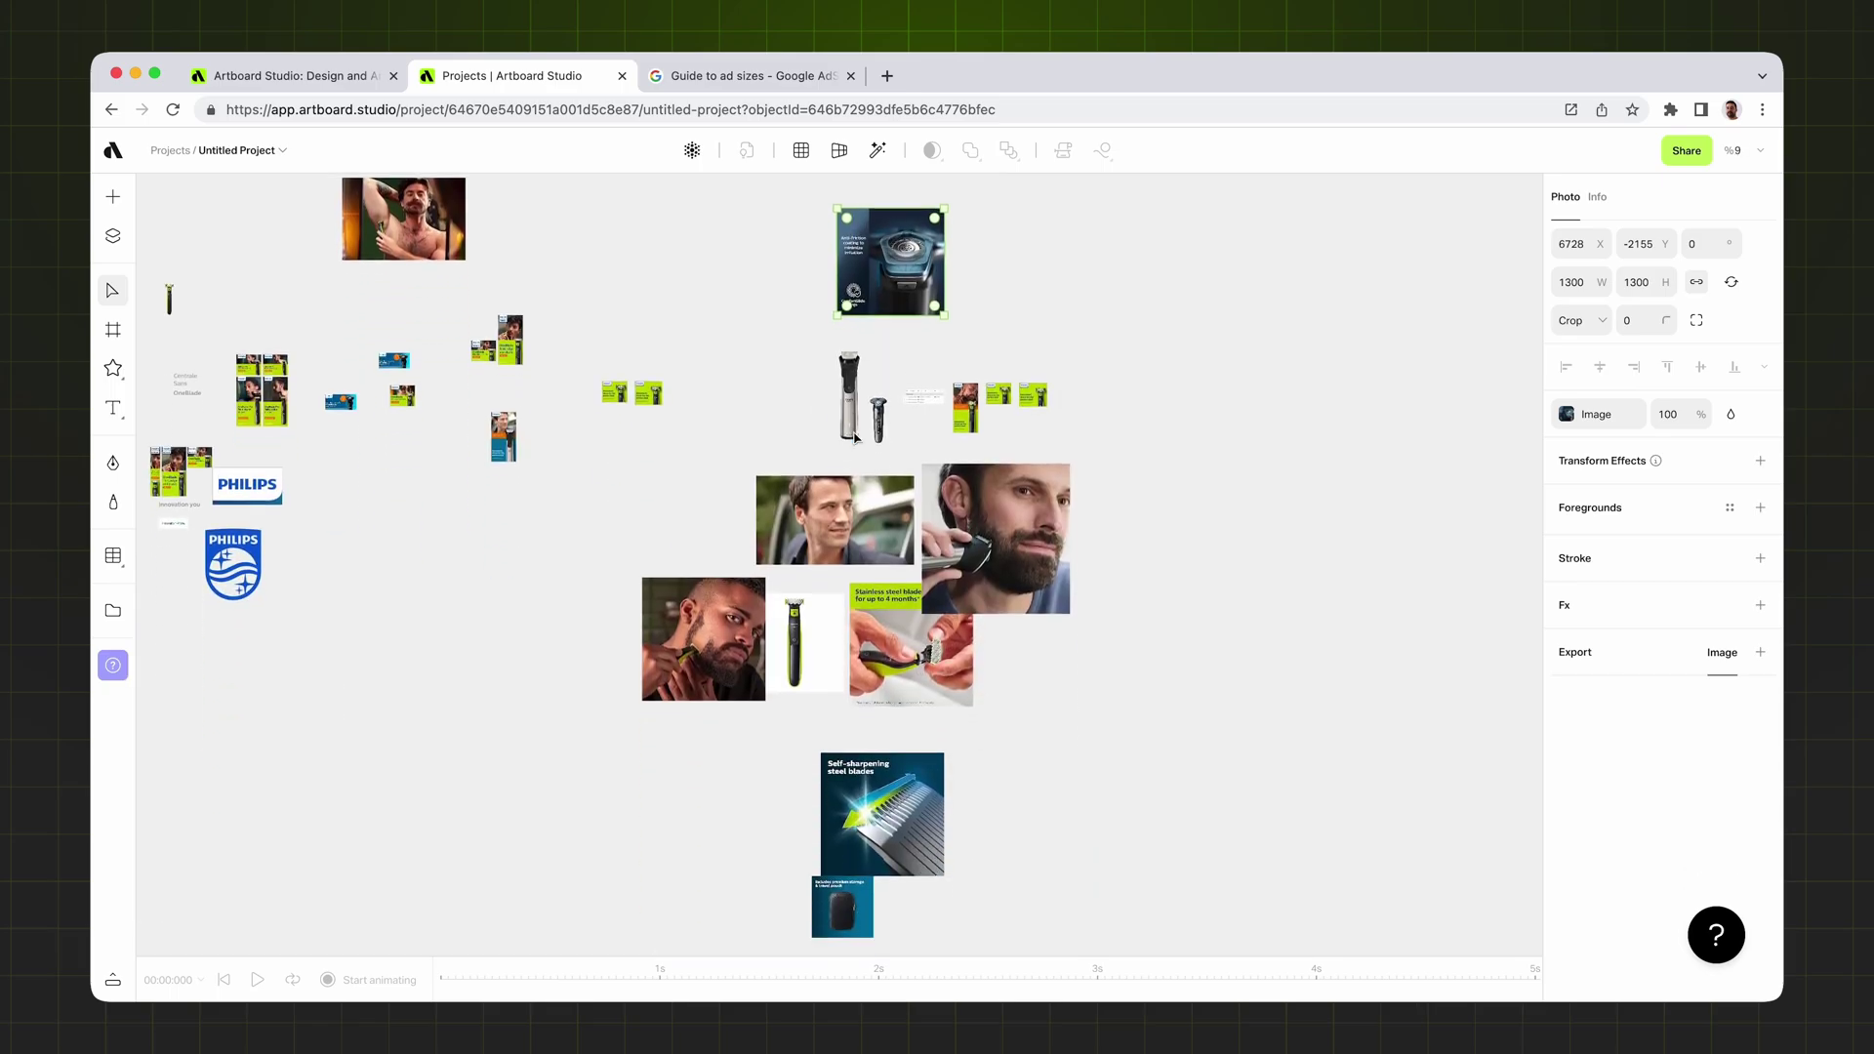
scroll(871, 637, "down", 3)
left_click_drag(851, 783, 792, 256)
scroll(832, 283, "up", 5)
scroll(866, 439, "up", 10)
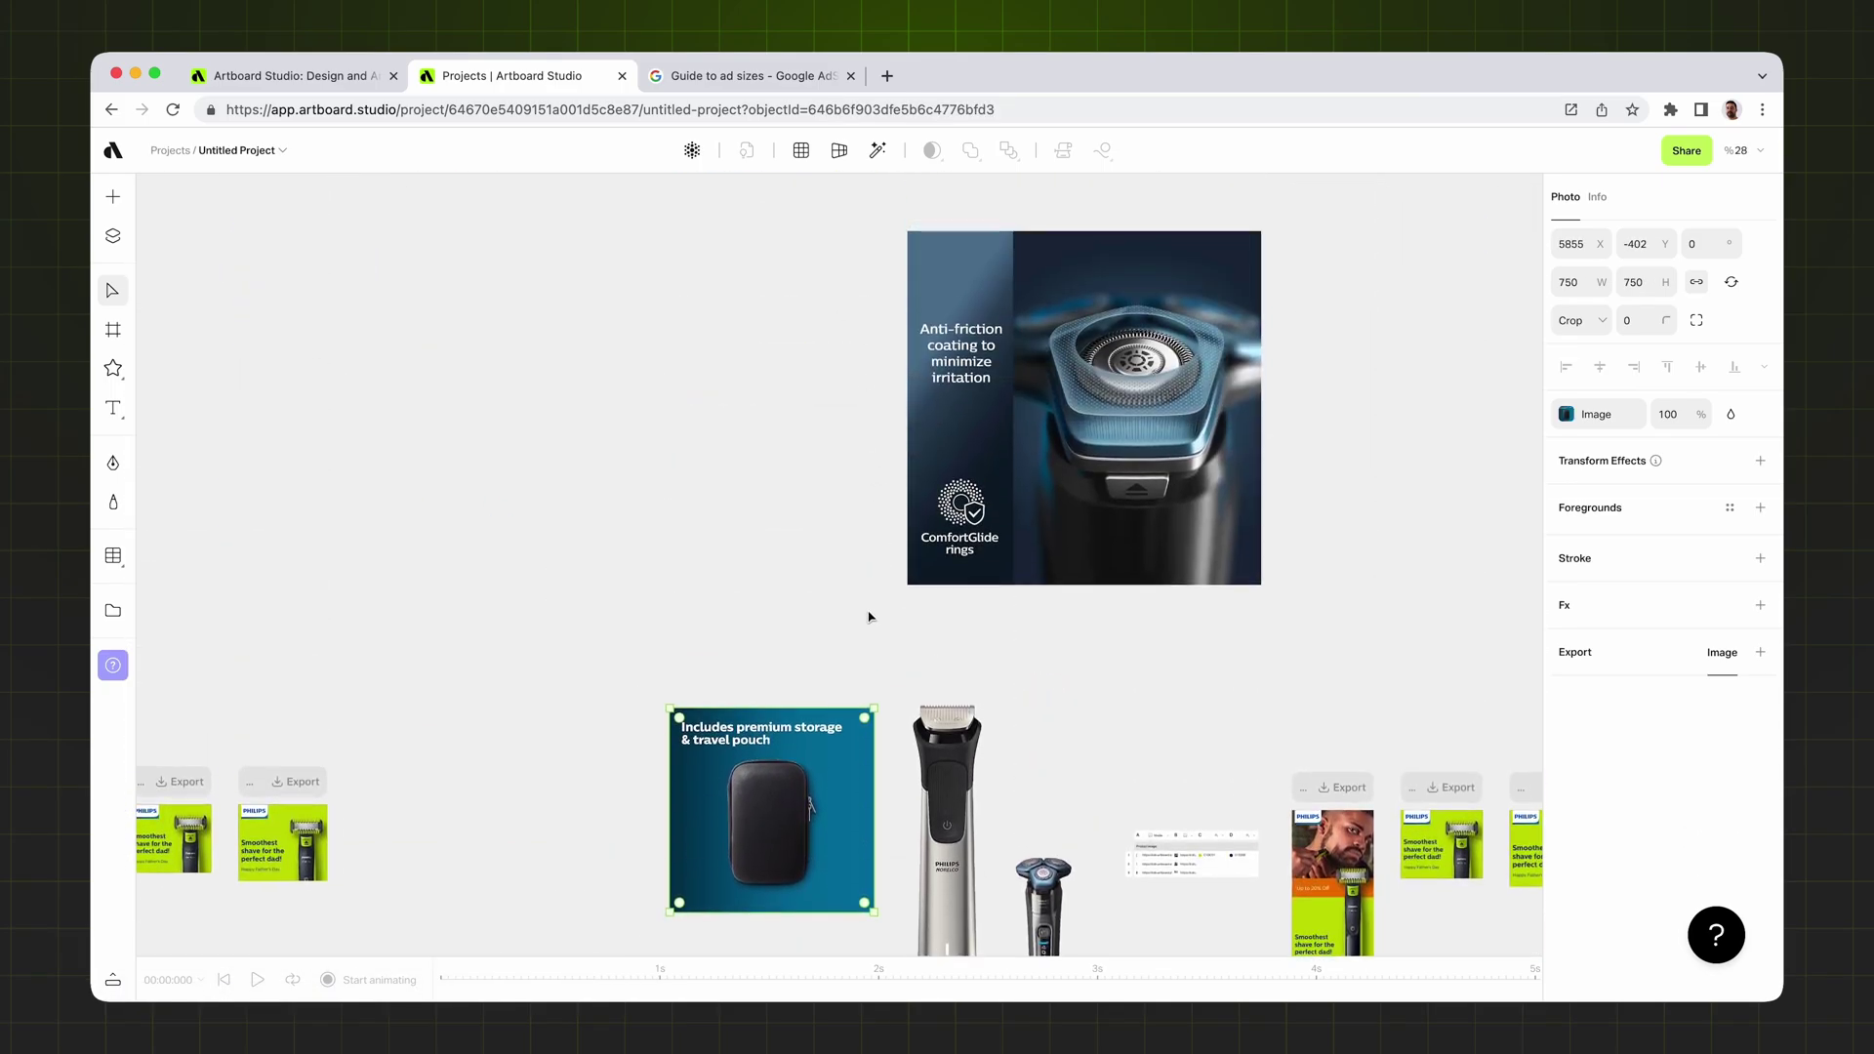
scroll(915, 744, "down", 2)
- Enlarge the data table on the canvas and move the travel pouch image and silver trimmer clear of it
left_click(1199, 691, "super")
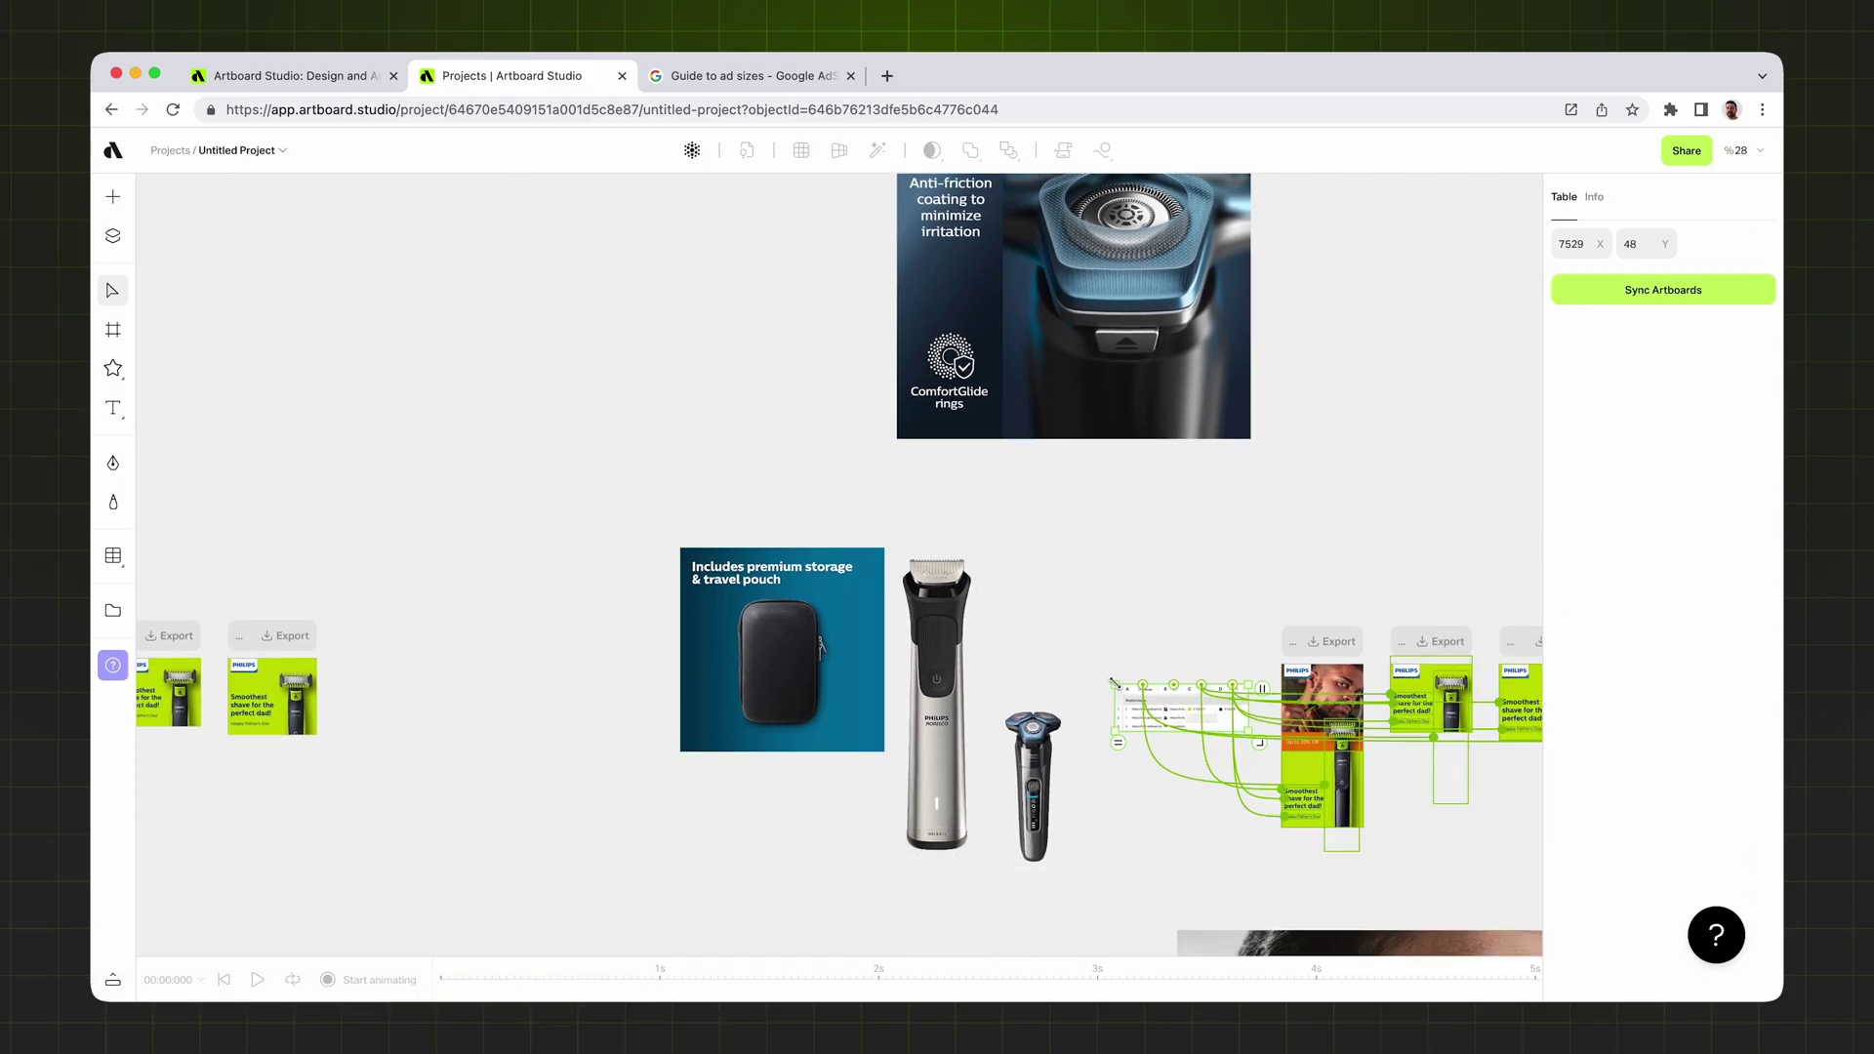
left_click_drag(1139, 671, 962, 496)
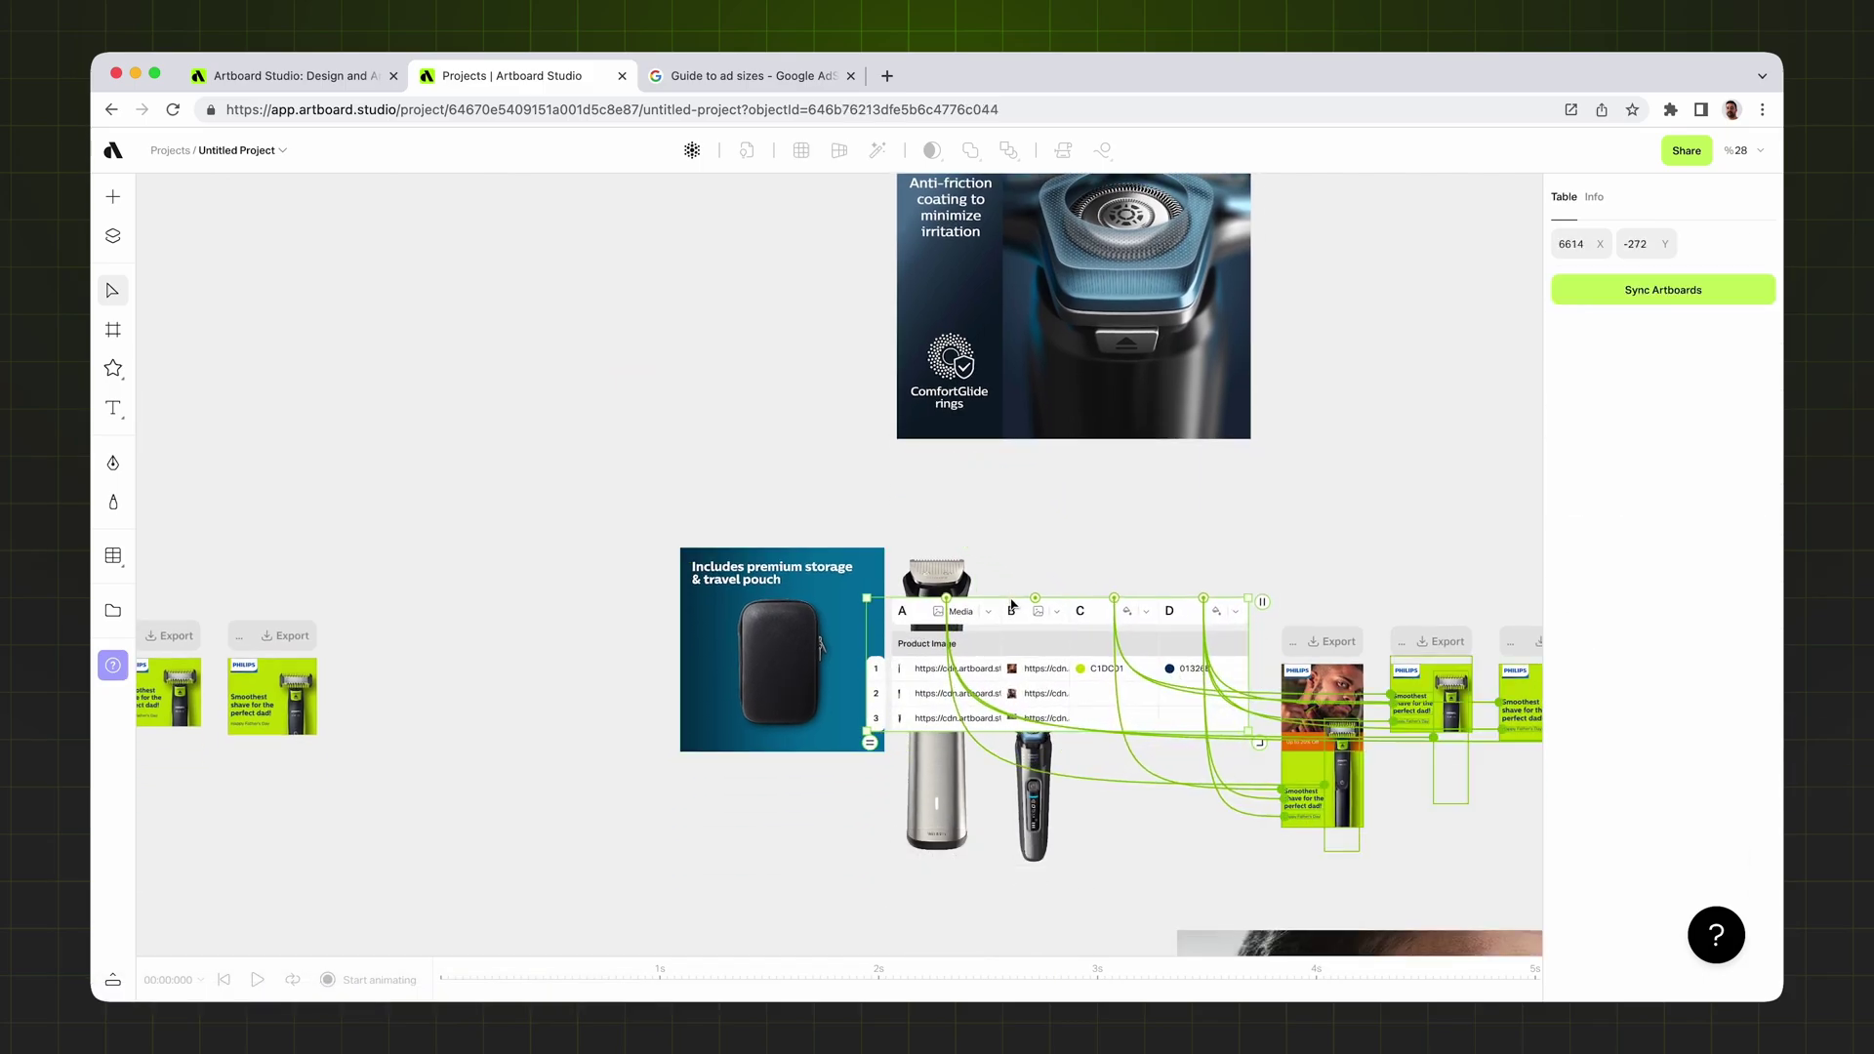
scroll(1123, 526, "up", 3)
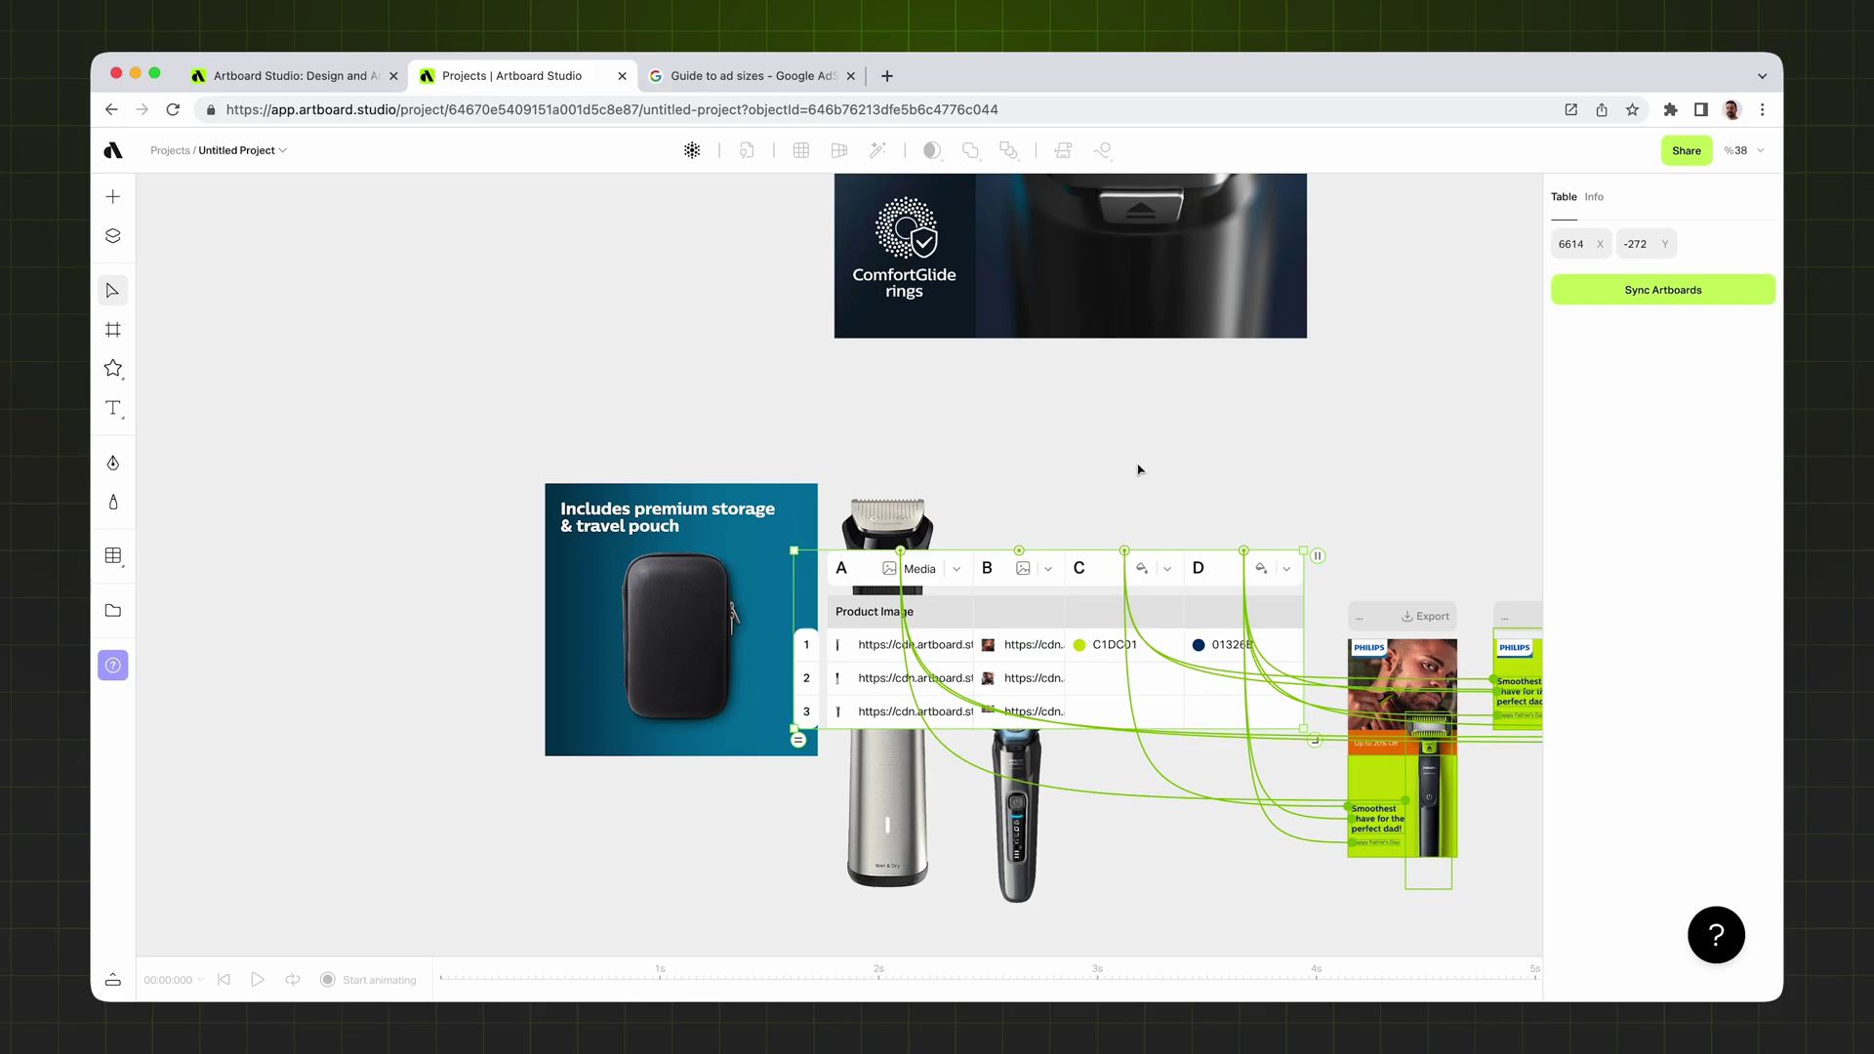
left_click_drag(681, 620, 586, 608)
scroll(853, 683, "up", 5)
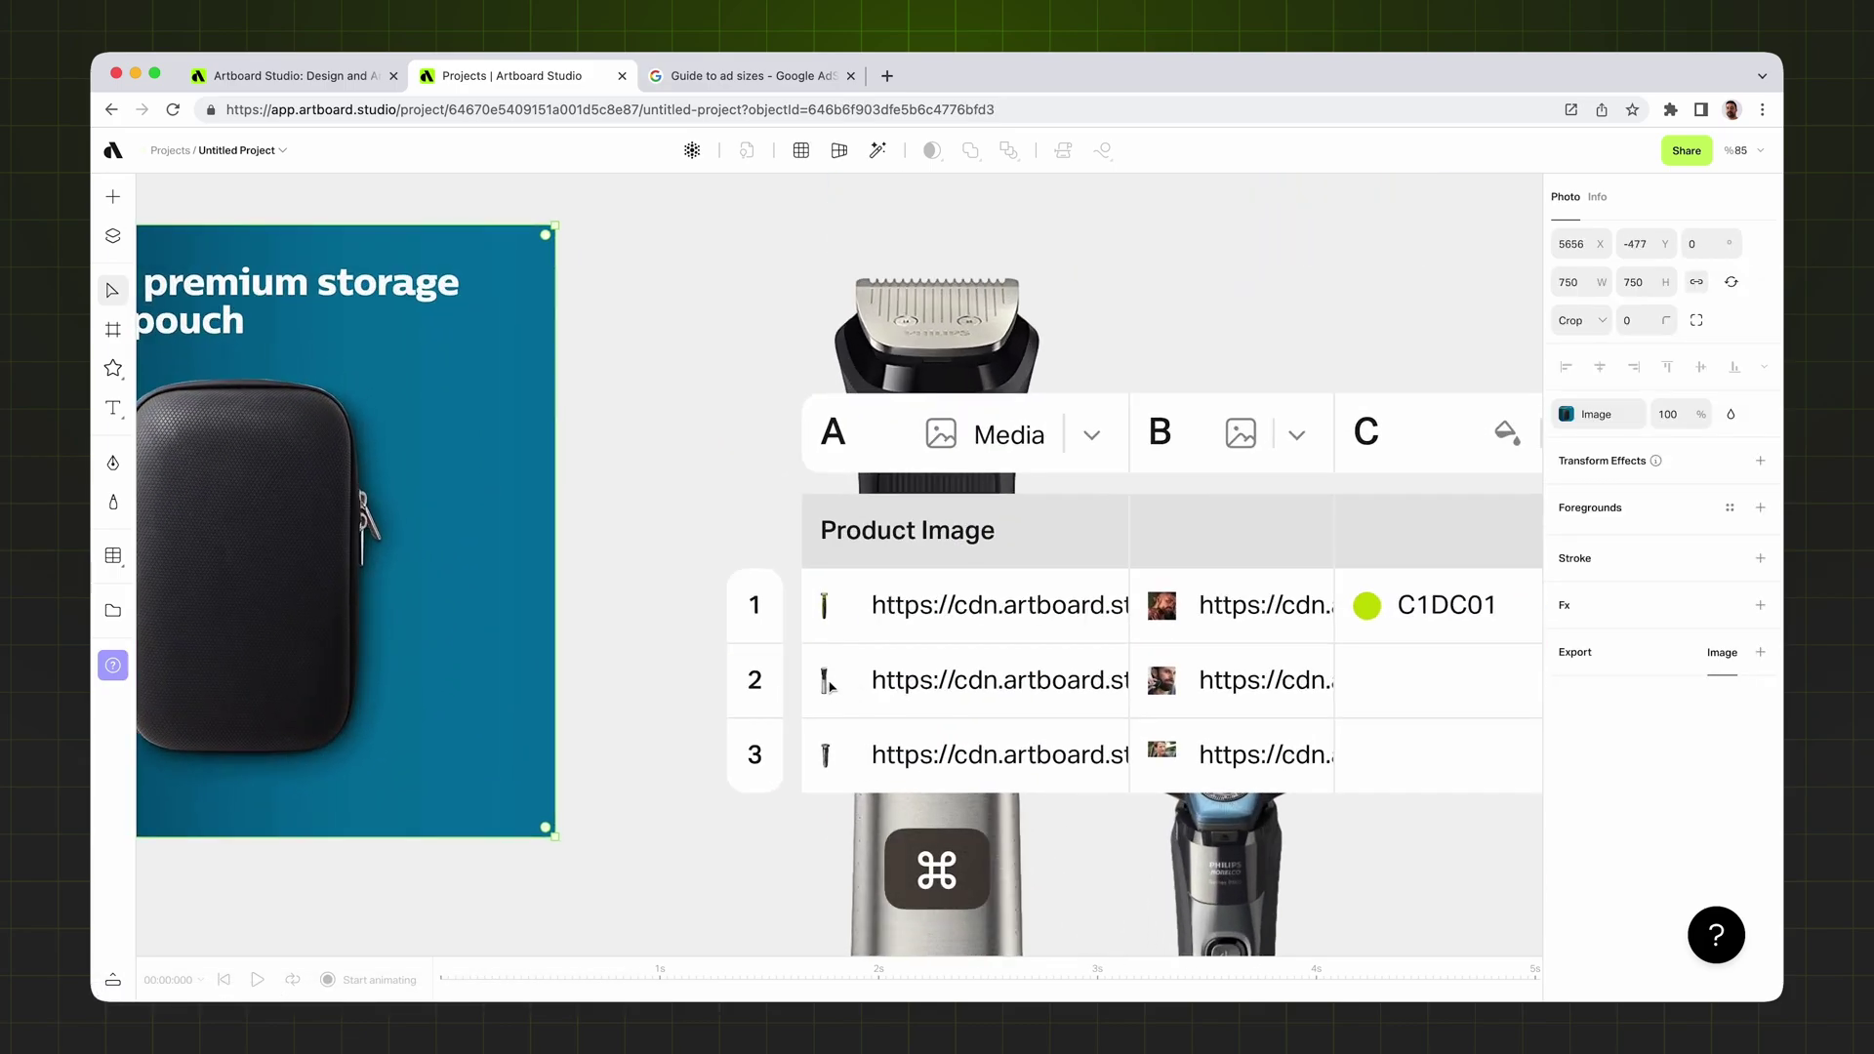
scroll(942, 410, "down", 5)
left_click_drag(940, 383, 278, 400)
- Set the row 2 colour in column C to 0276A2 by sampling the blue background of the travel pouch image
left_click(1181, 554)
left_click(1181, 554)
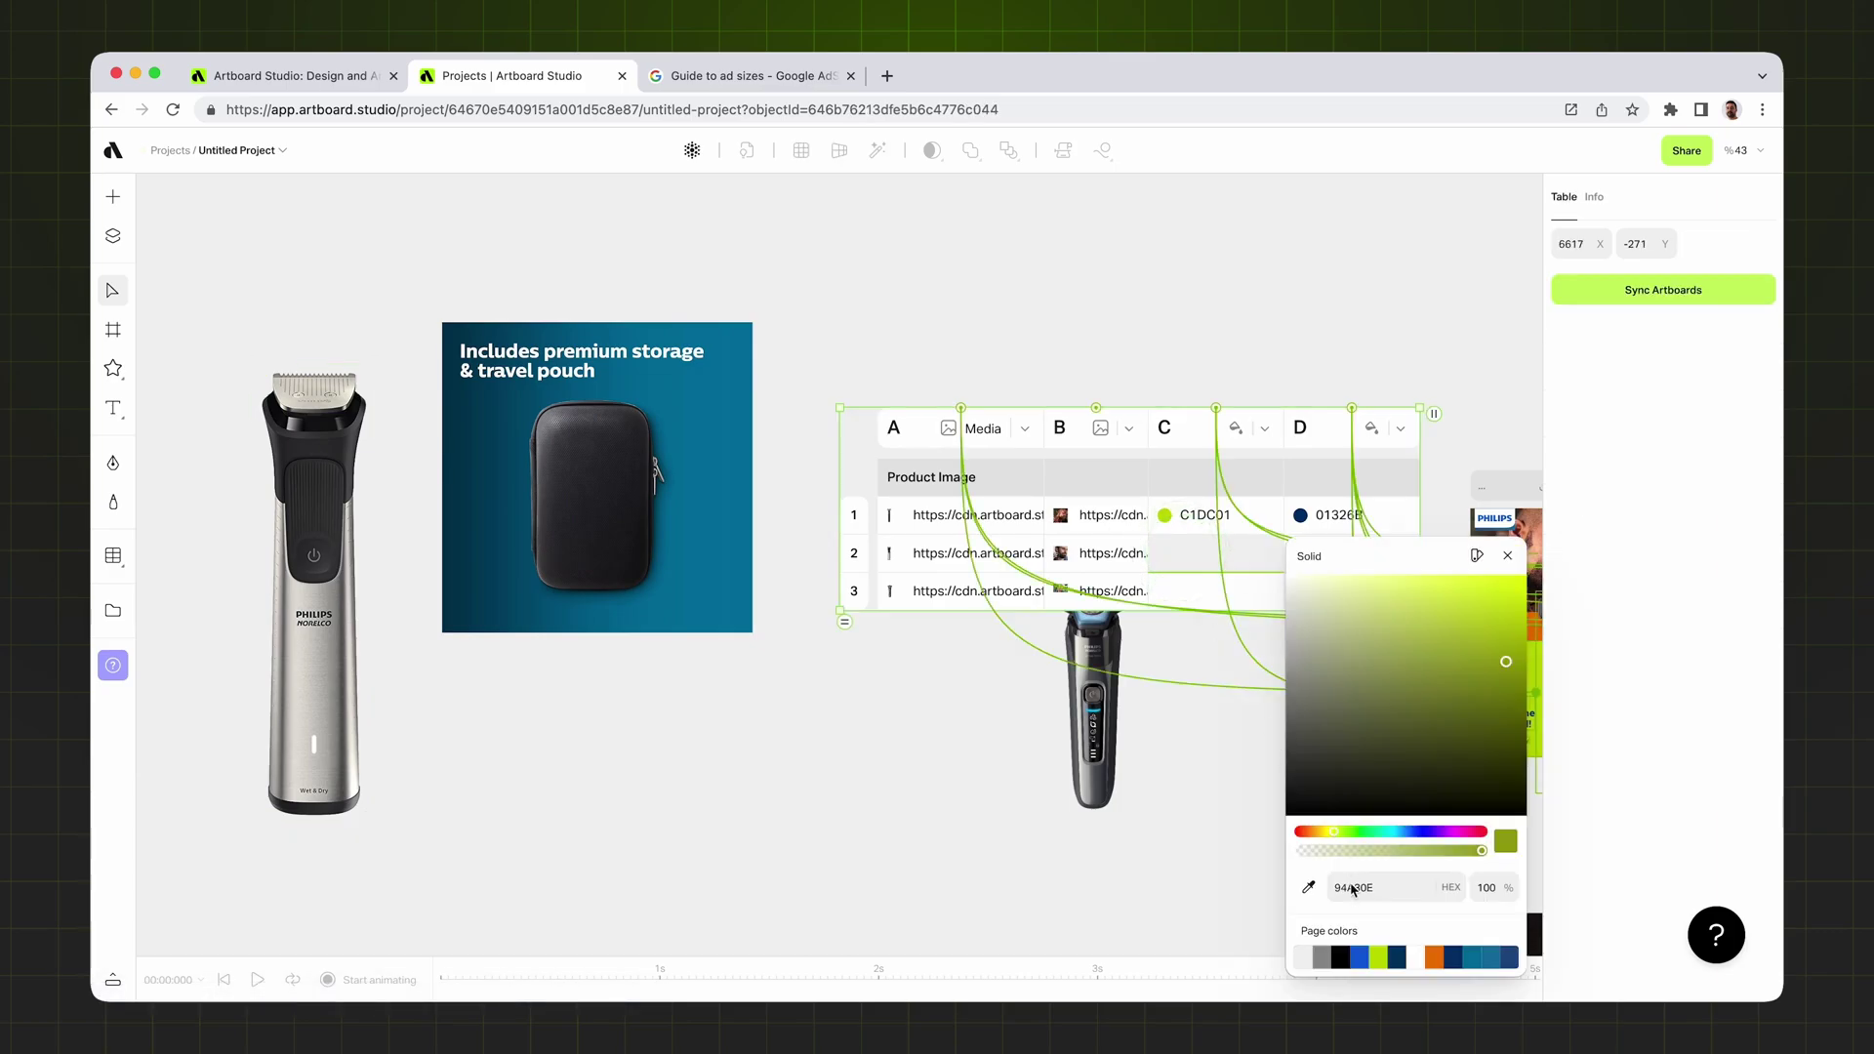
left_click(1309, 890)
left_click(747, 473)
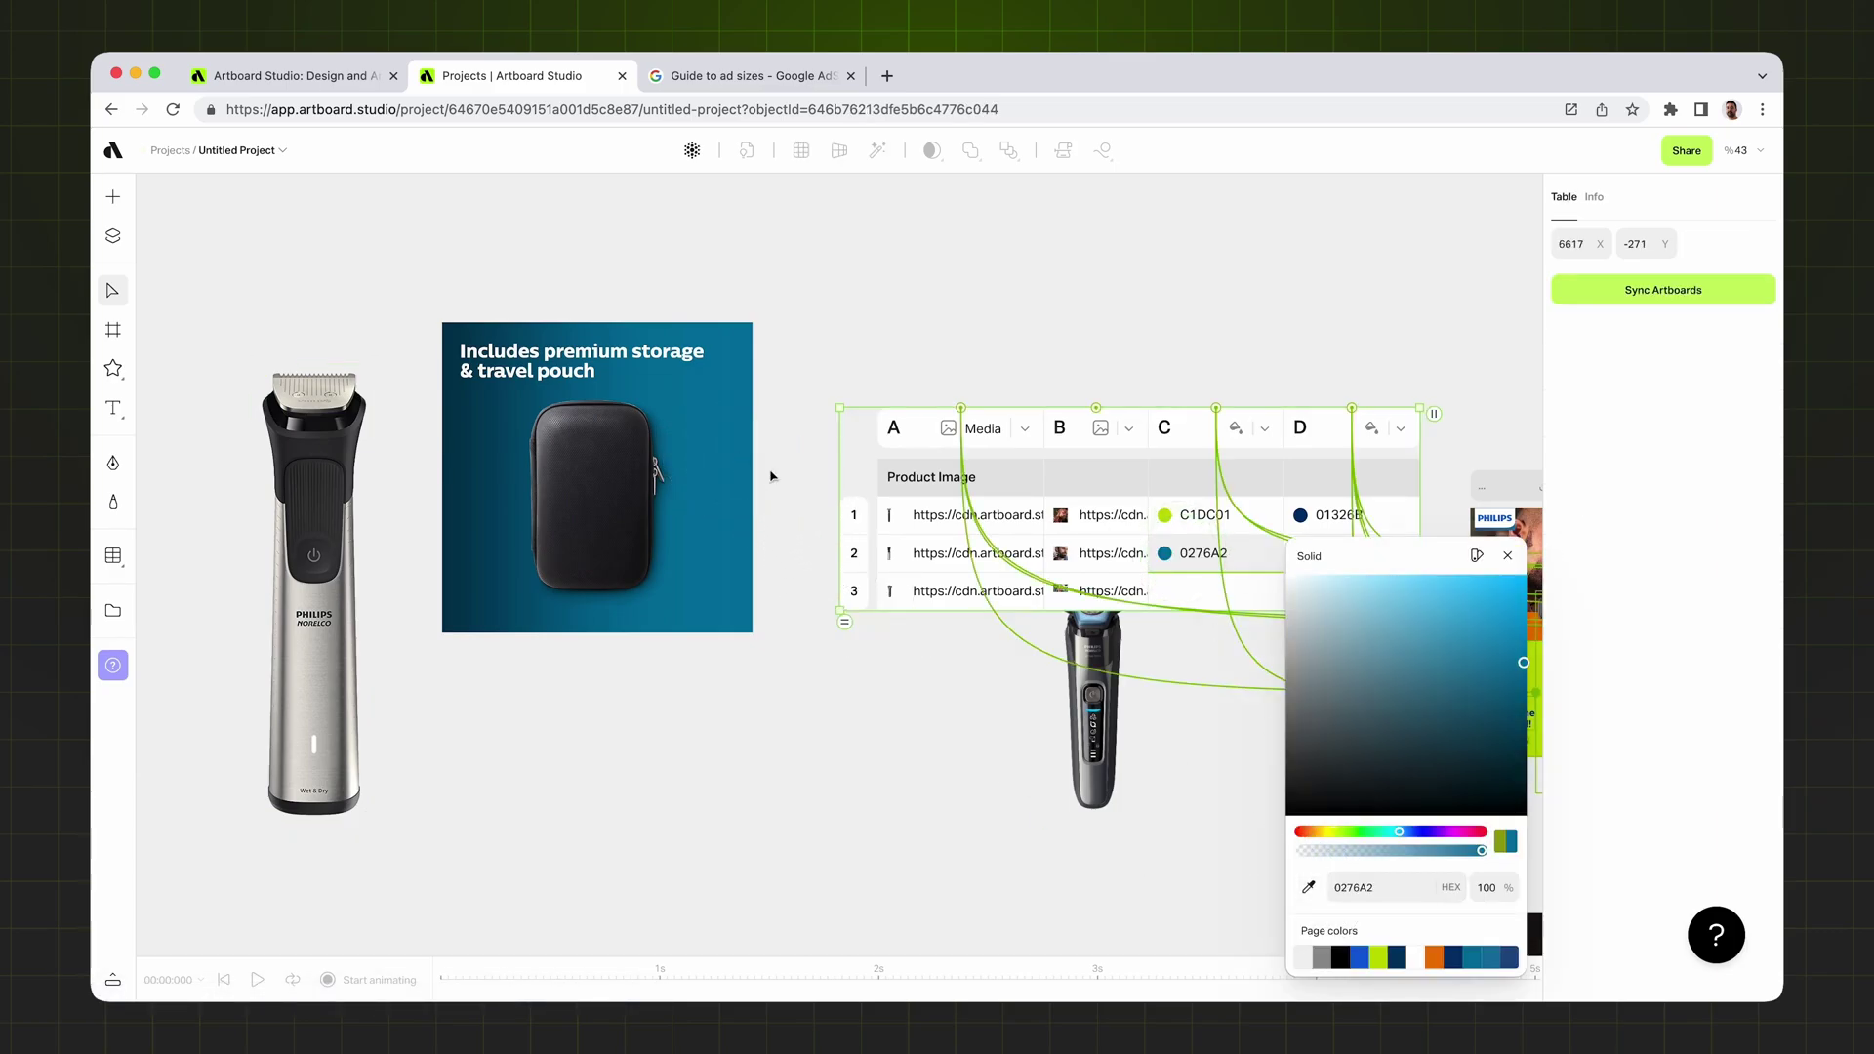
left_click(1508, 558)
- Move the blue-headed shaver image clear of the data table, just below it
left_click_drag(1103, 699, 979, 783)
scroll(979, 782, "up", 5)
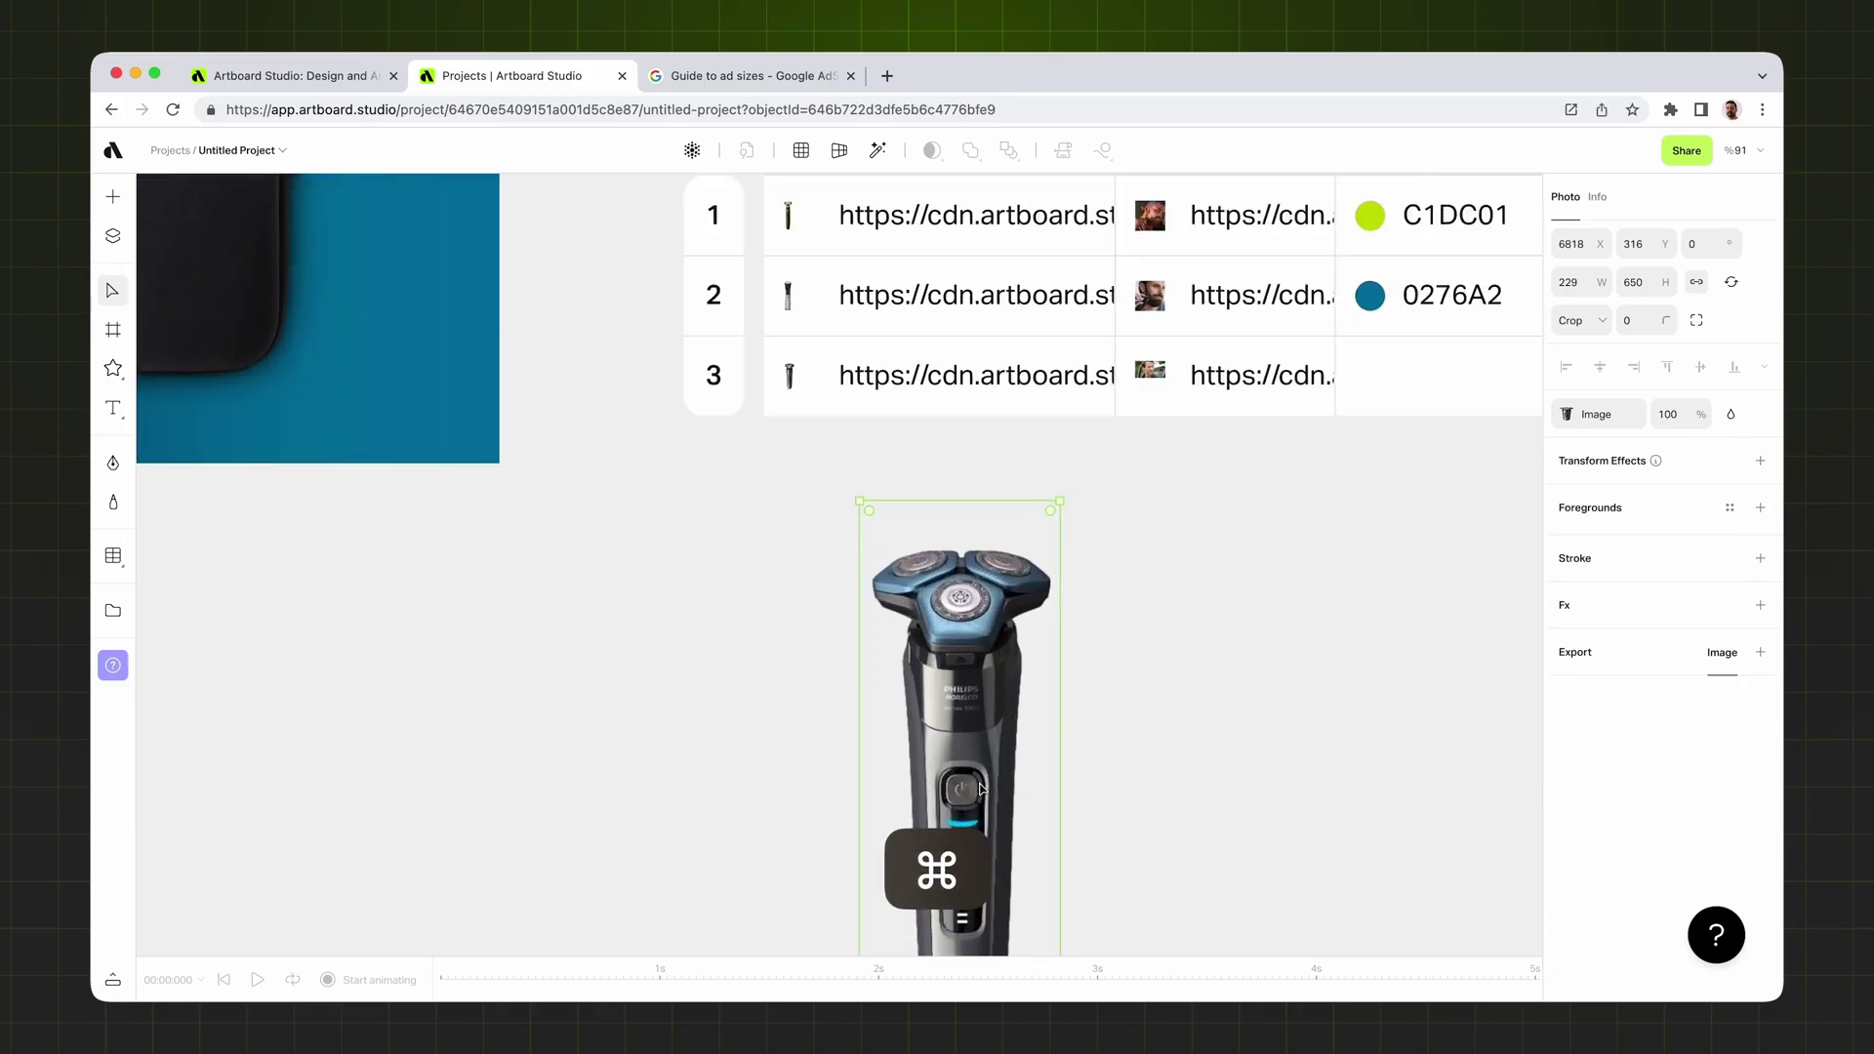
scroll(1136, 659, "down", 3)
scroll(946, 628, "down", 4)
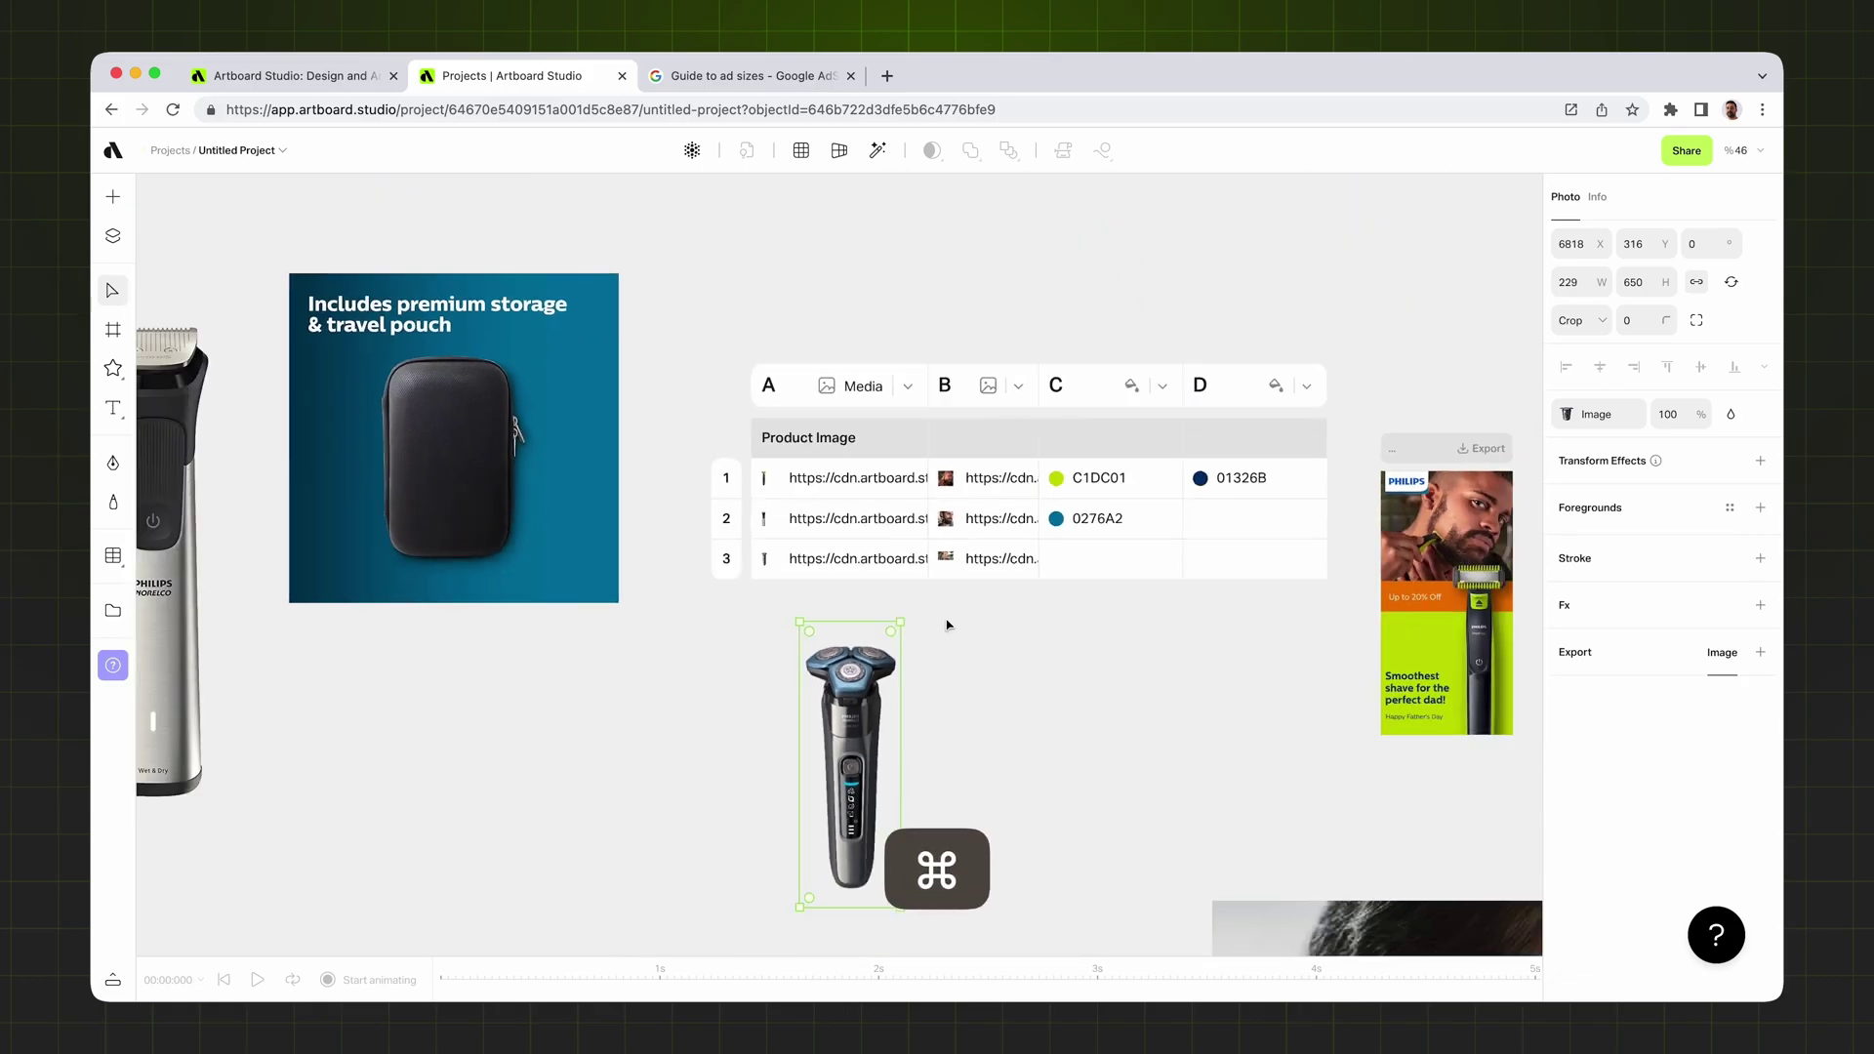
- Set the row 3 colour in column C to 20374A by sampling the dark blue of the ComfortGlide image
scroll(1022, 634, "up", 3)
left_click(1054, 814)
left_click(1275, 732)
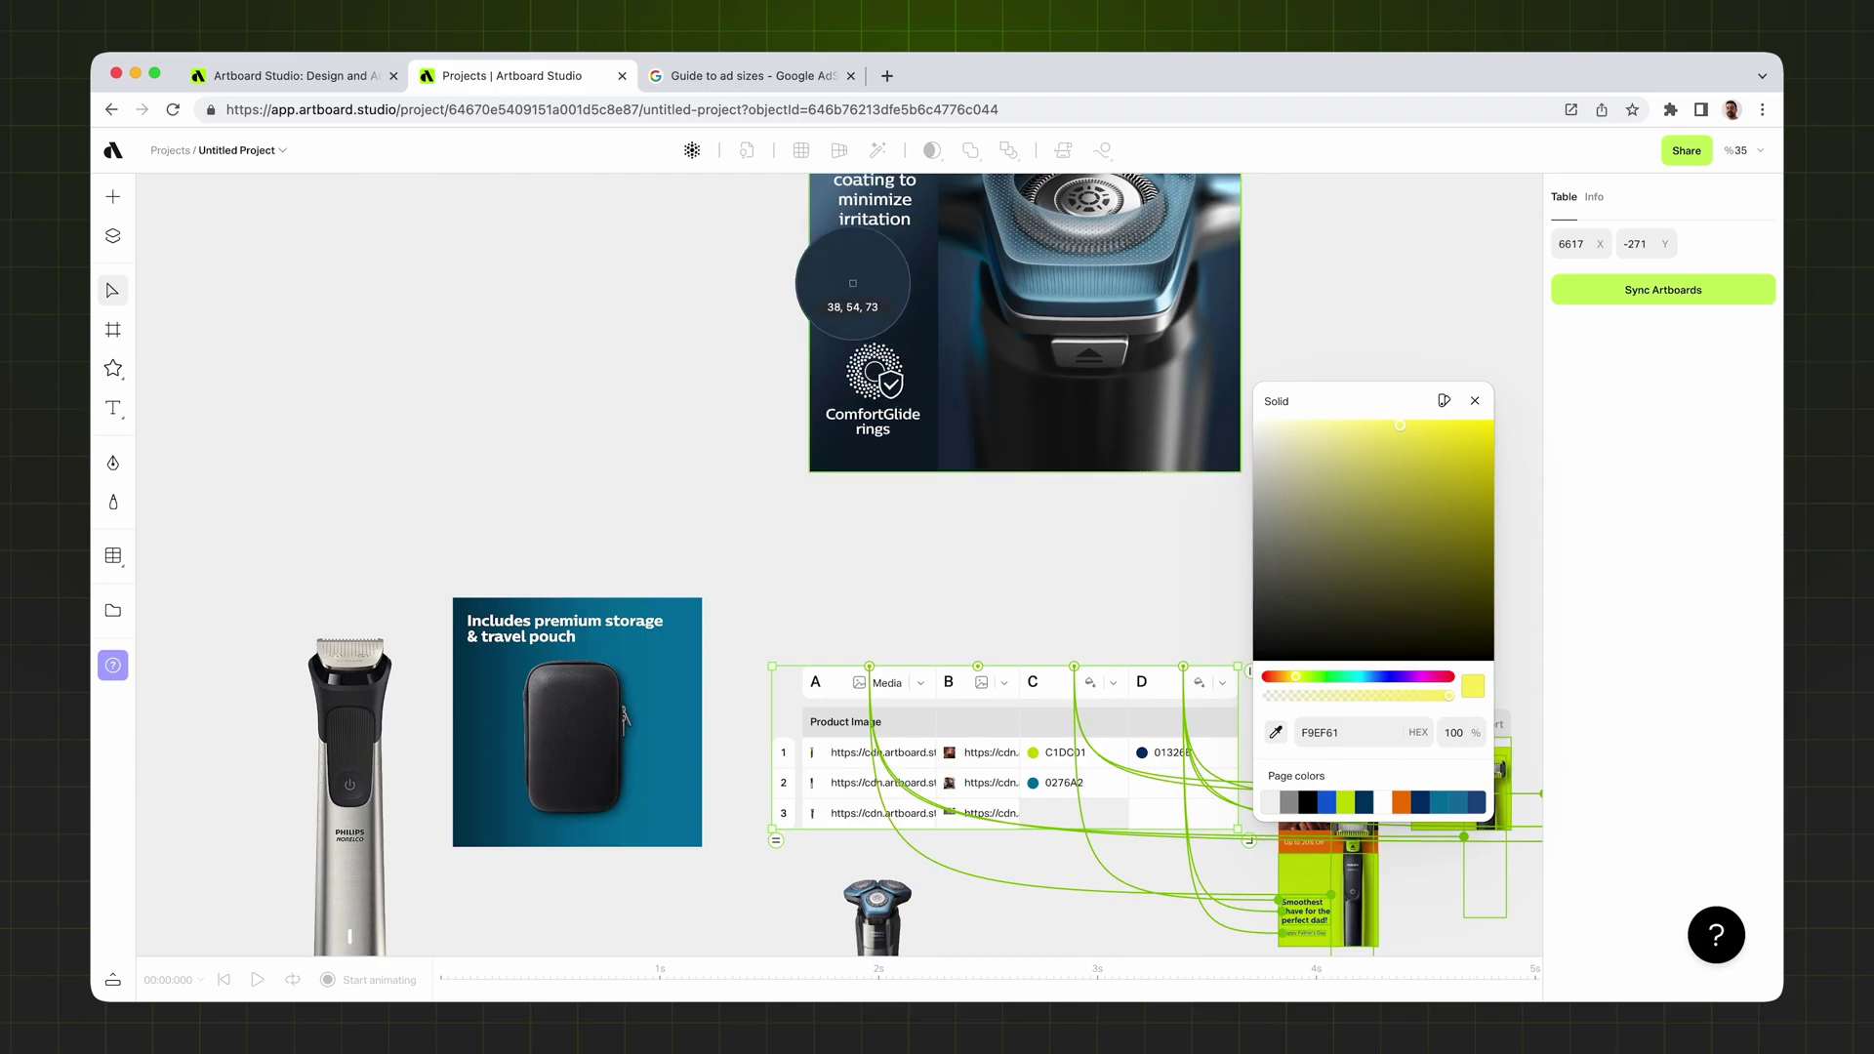
left_click(890, 321)
left_click(1475, 401)
- Set the row 3 colour in column D to white, FFFFFF
scroll(1214, 732, "up", 4)
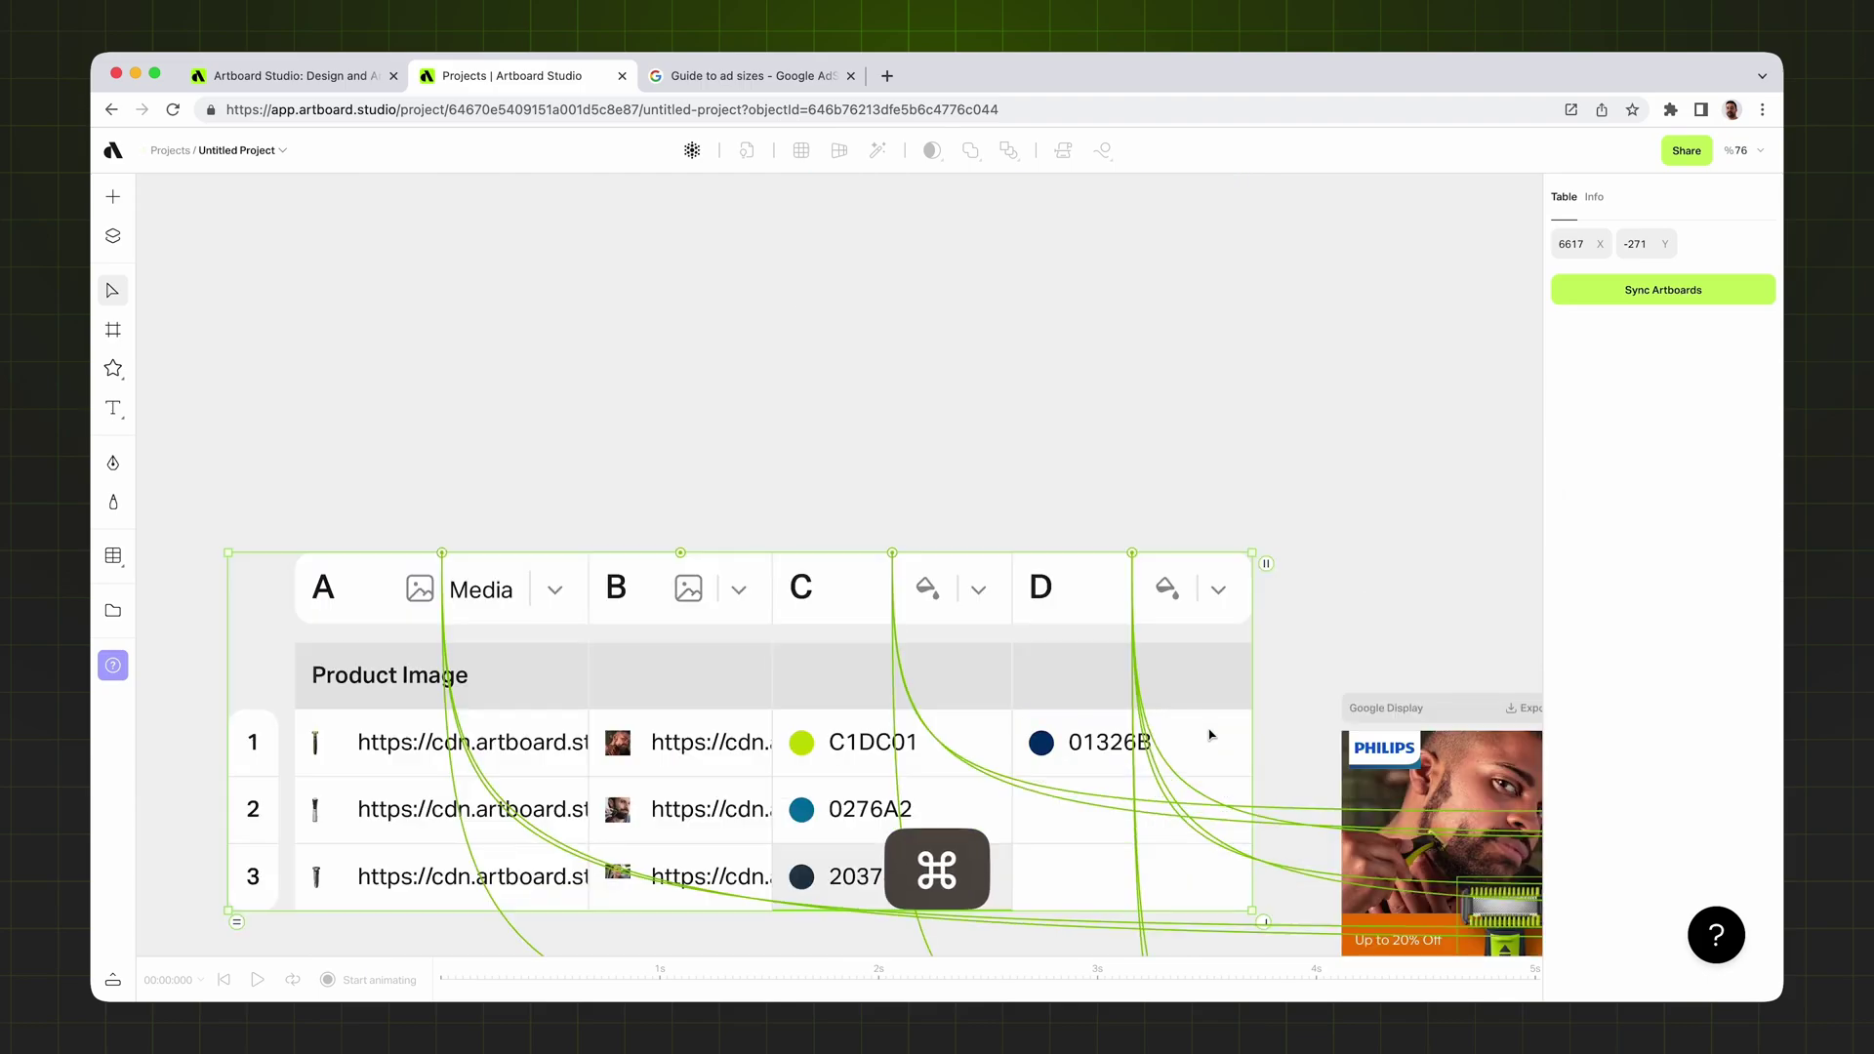
scroll(1220, 683, "down", 2)
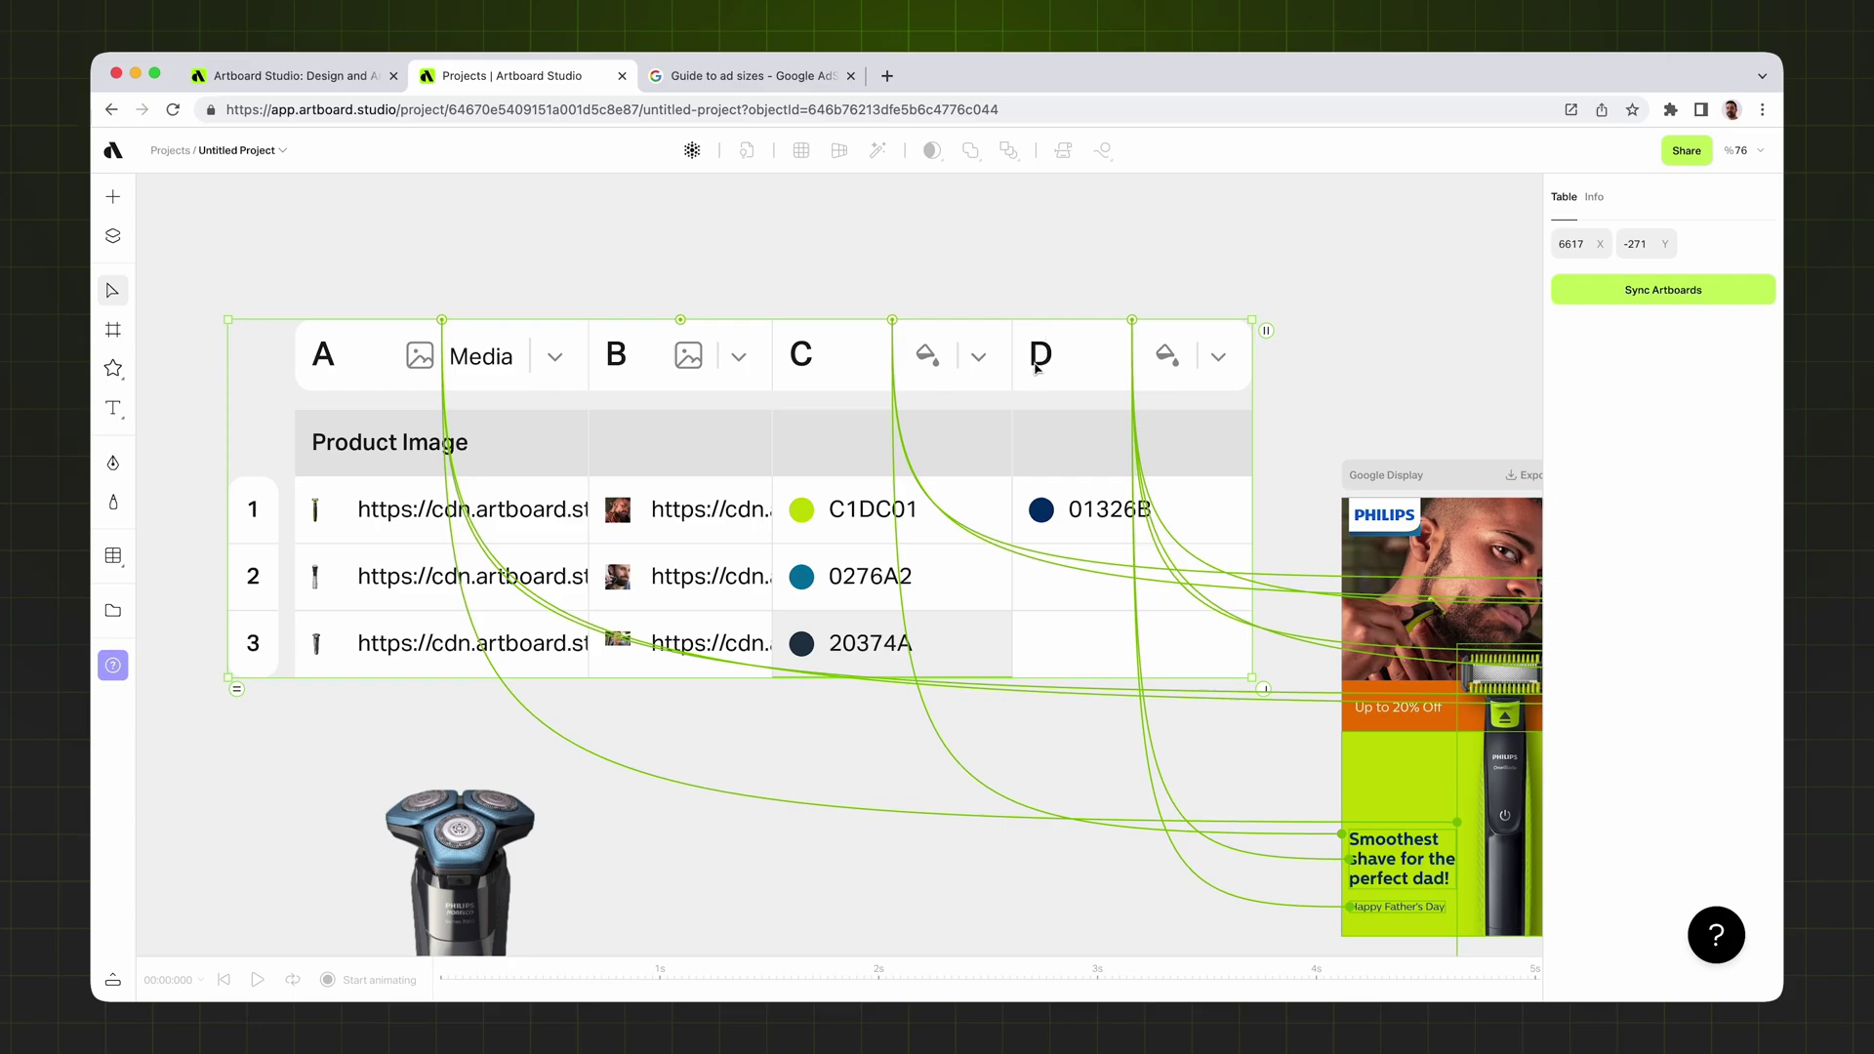
scroll(1037, 367, "down", 3)
scroll(914, 536, "up", 5)
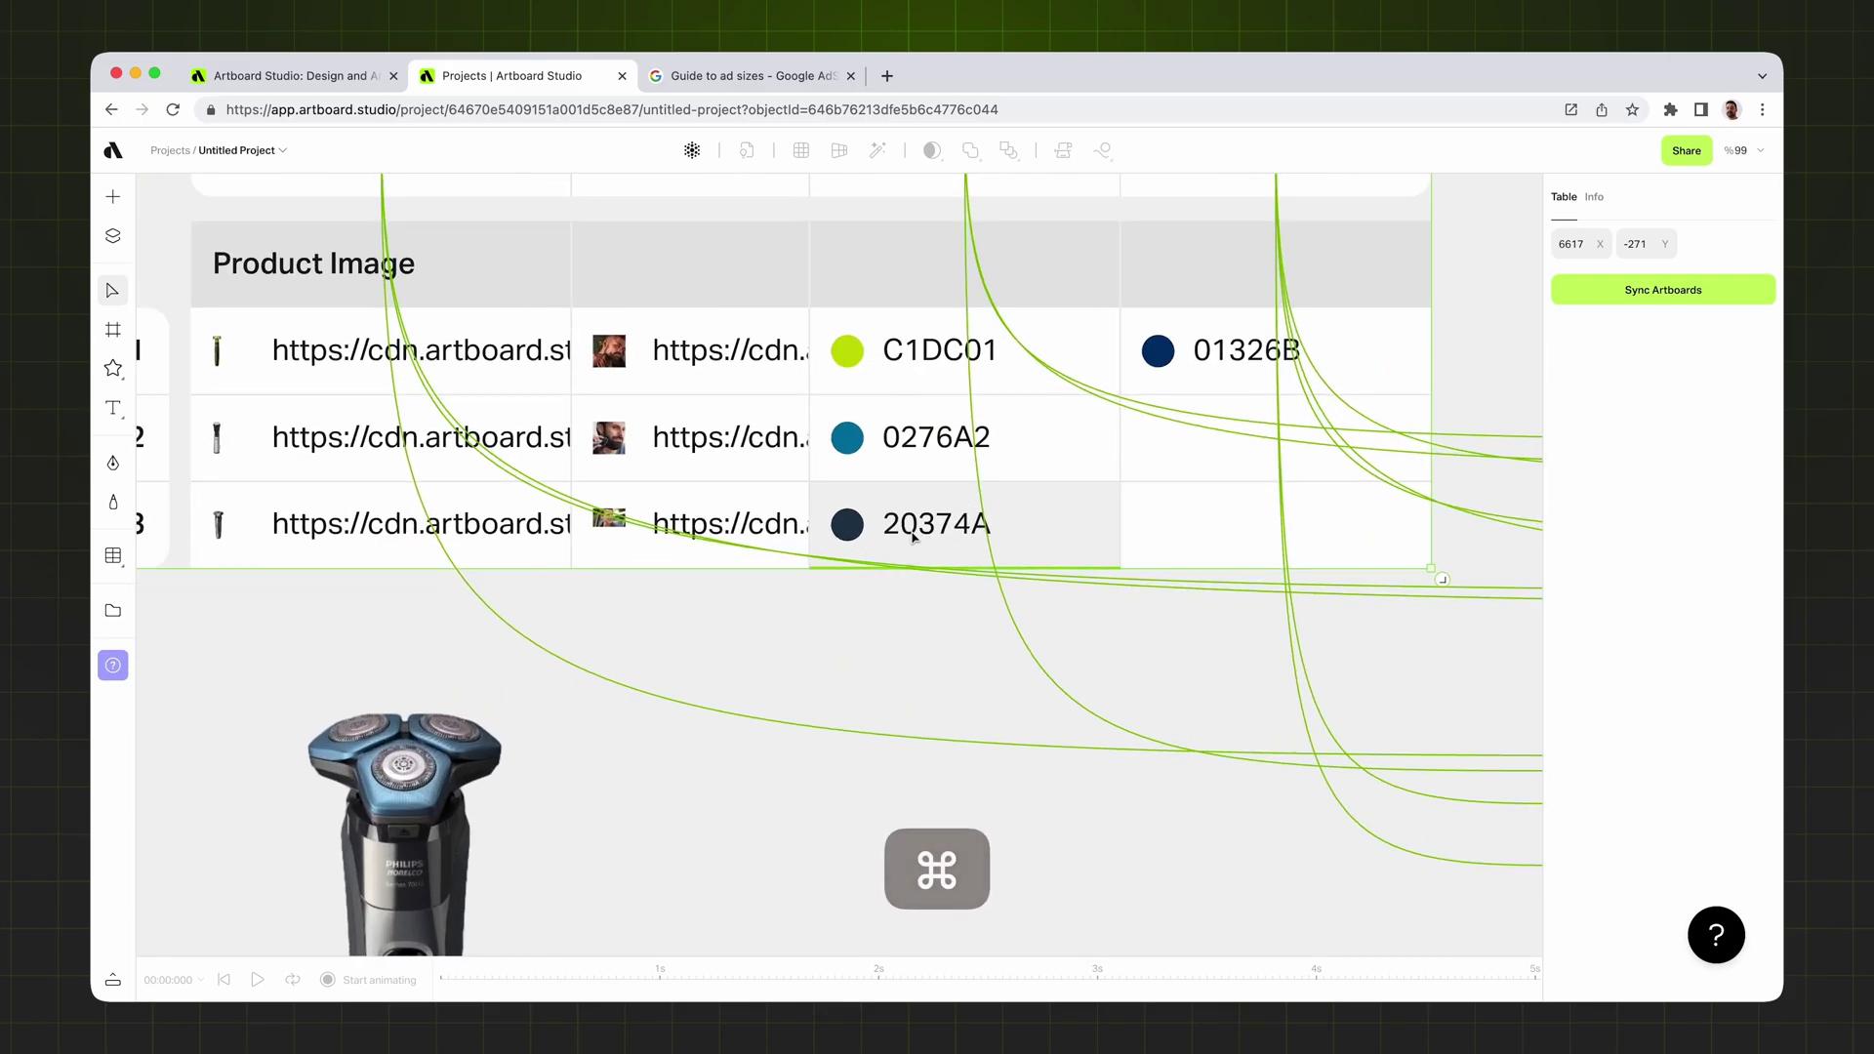
left_click(1177, 526)
left_click(1559, 911)
left_click(1655, 502)
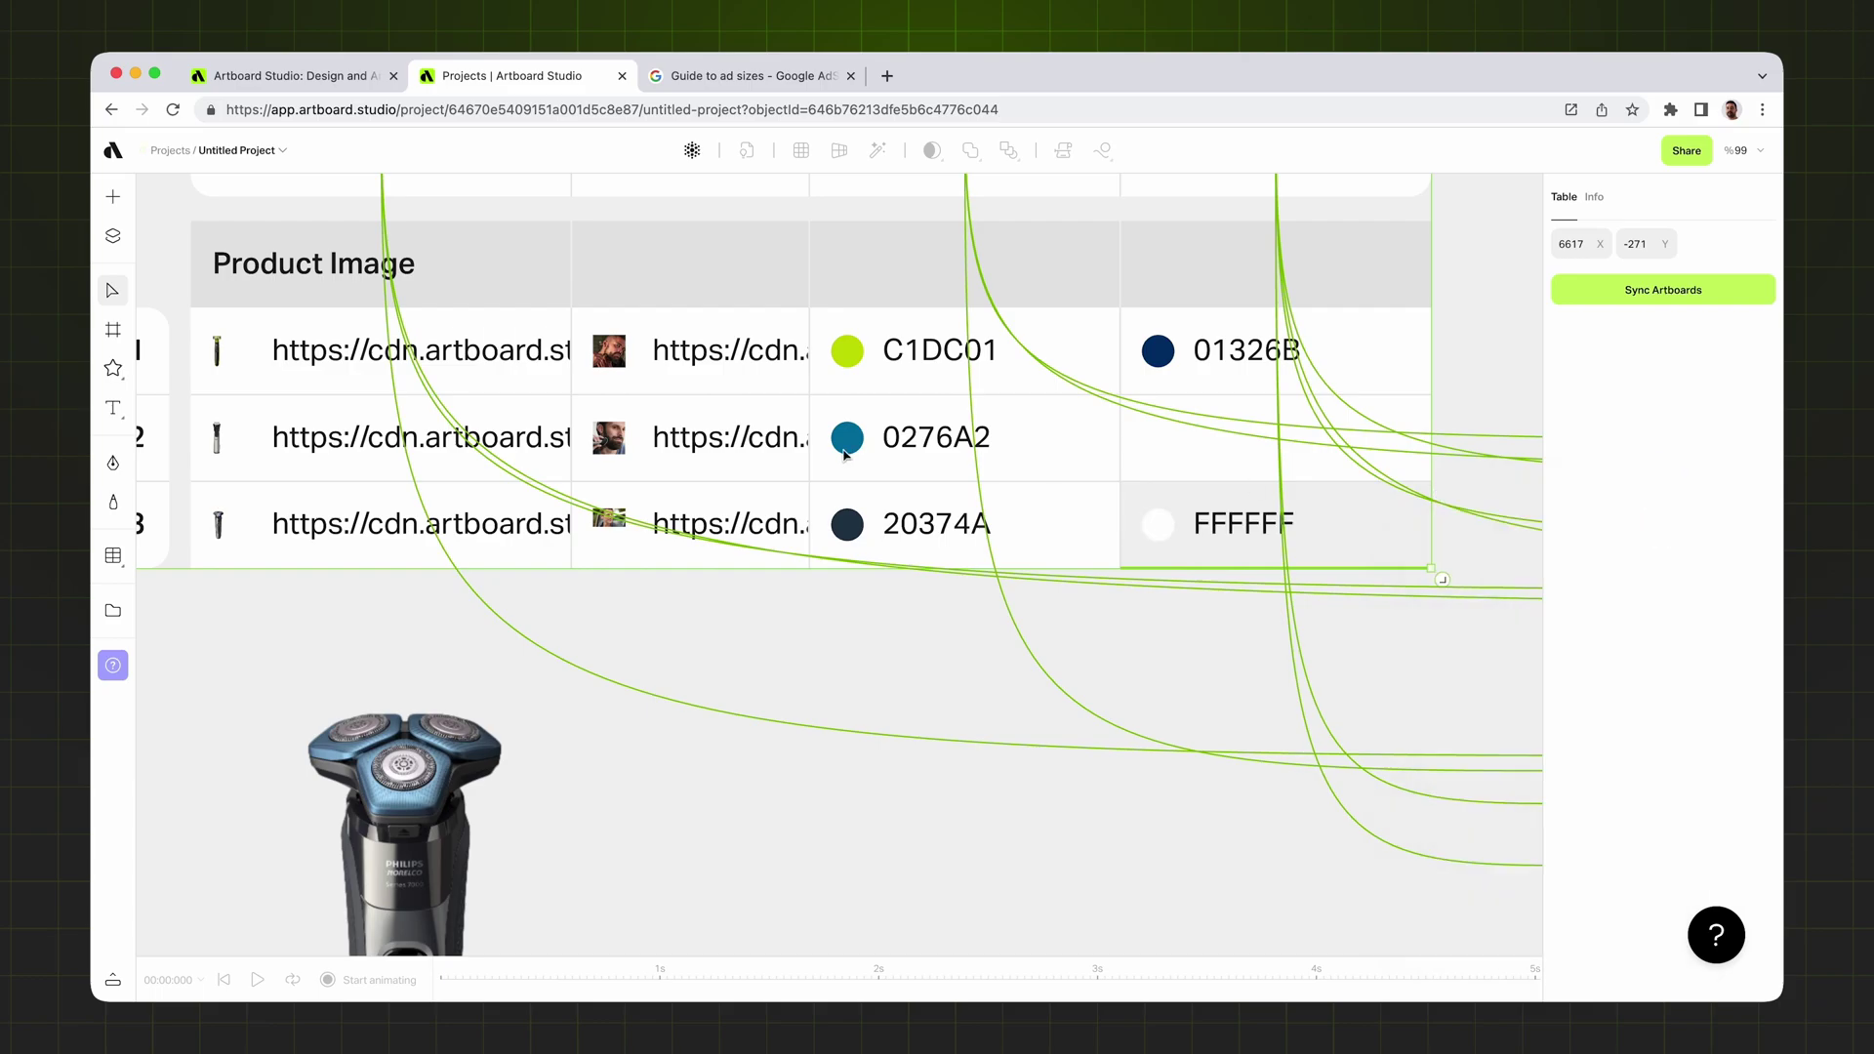
- Set the row 2 colour in column D to white, FFFFFF, from the page colours
left_click(1220, 452)
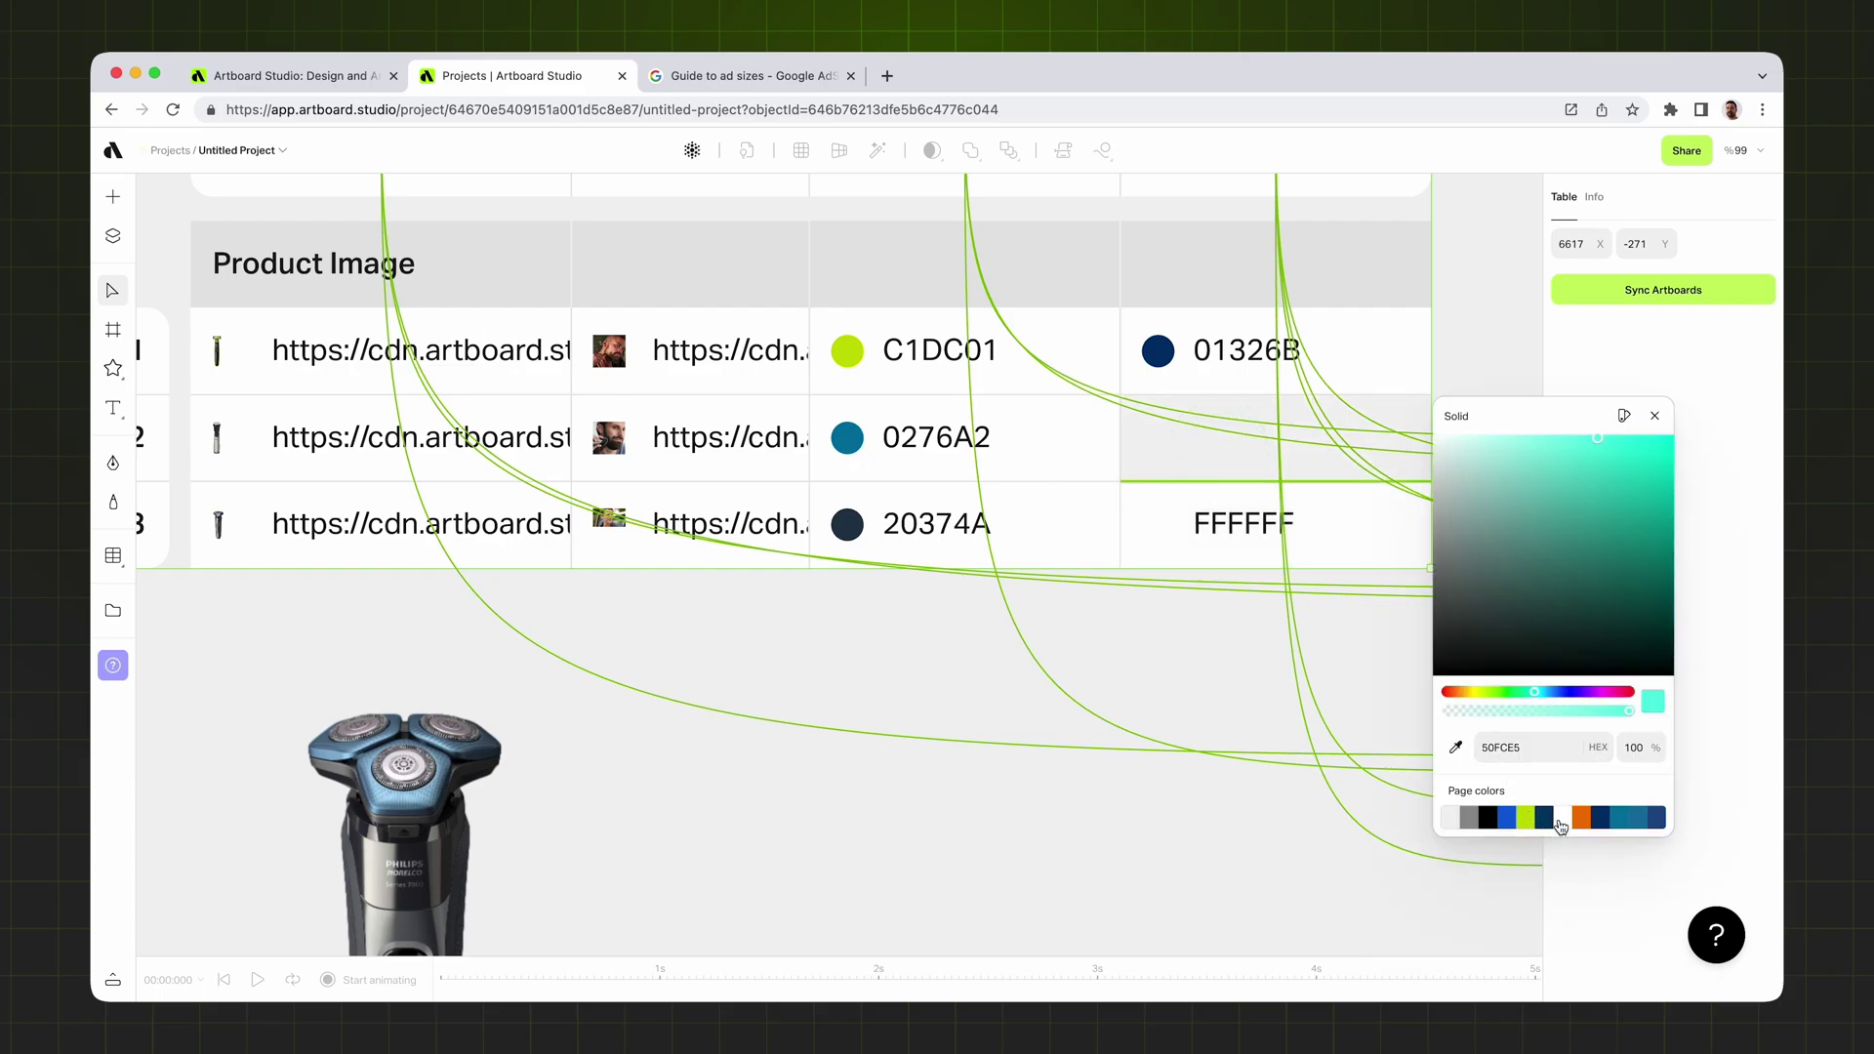
left_click(1561, 822)
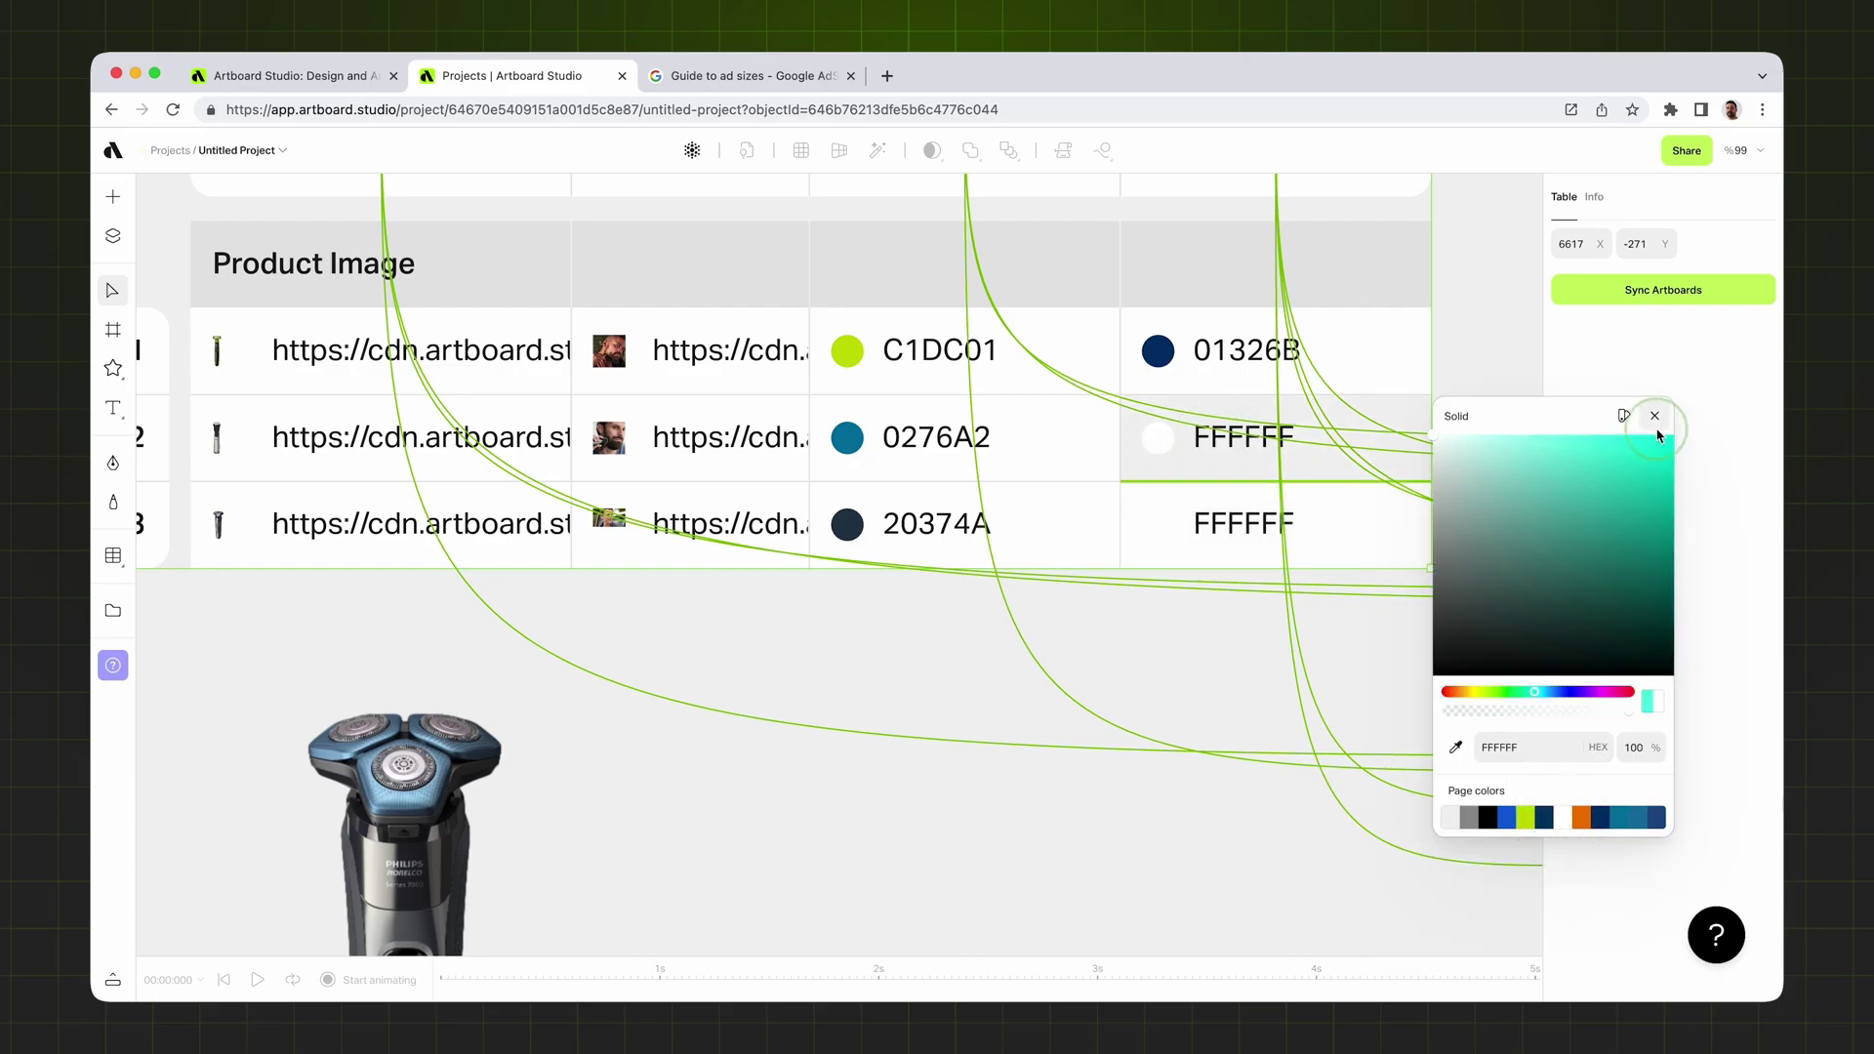
- Move the bearded man's photo and the blue-headed shaver image clear of the data table and ad artboards
scroll(757, 644, "down", 10)
left_click(921, 850)
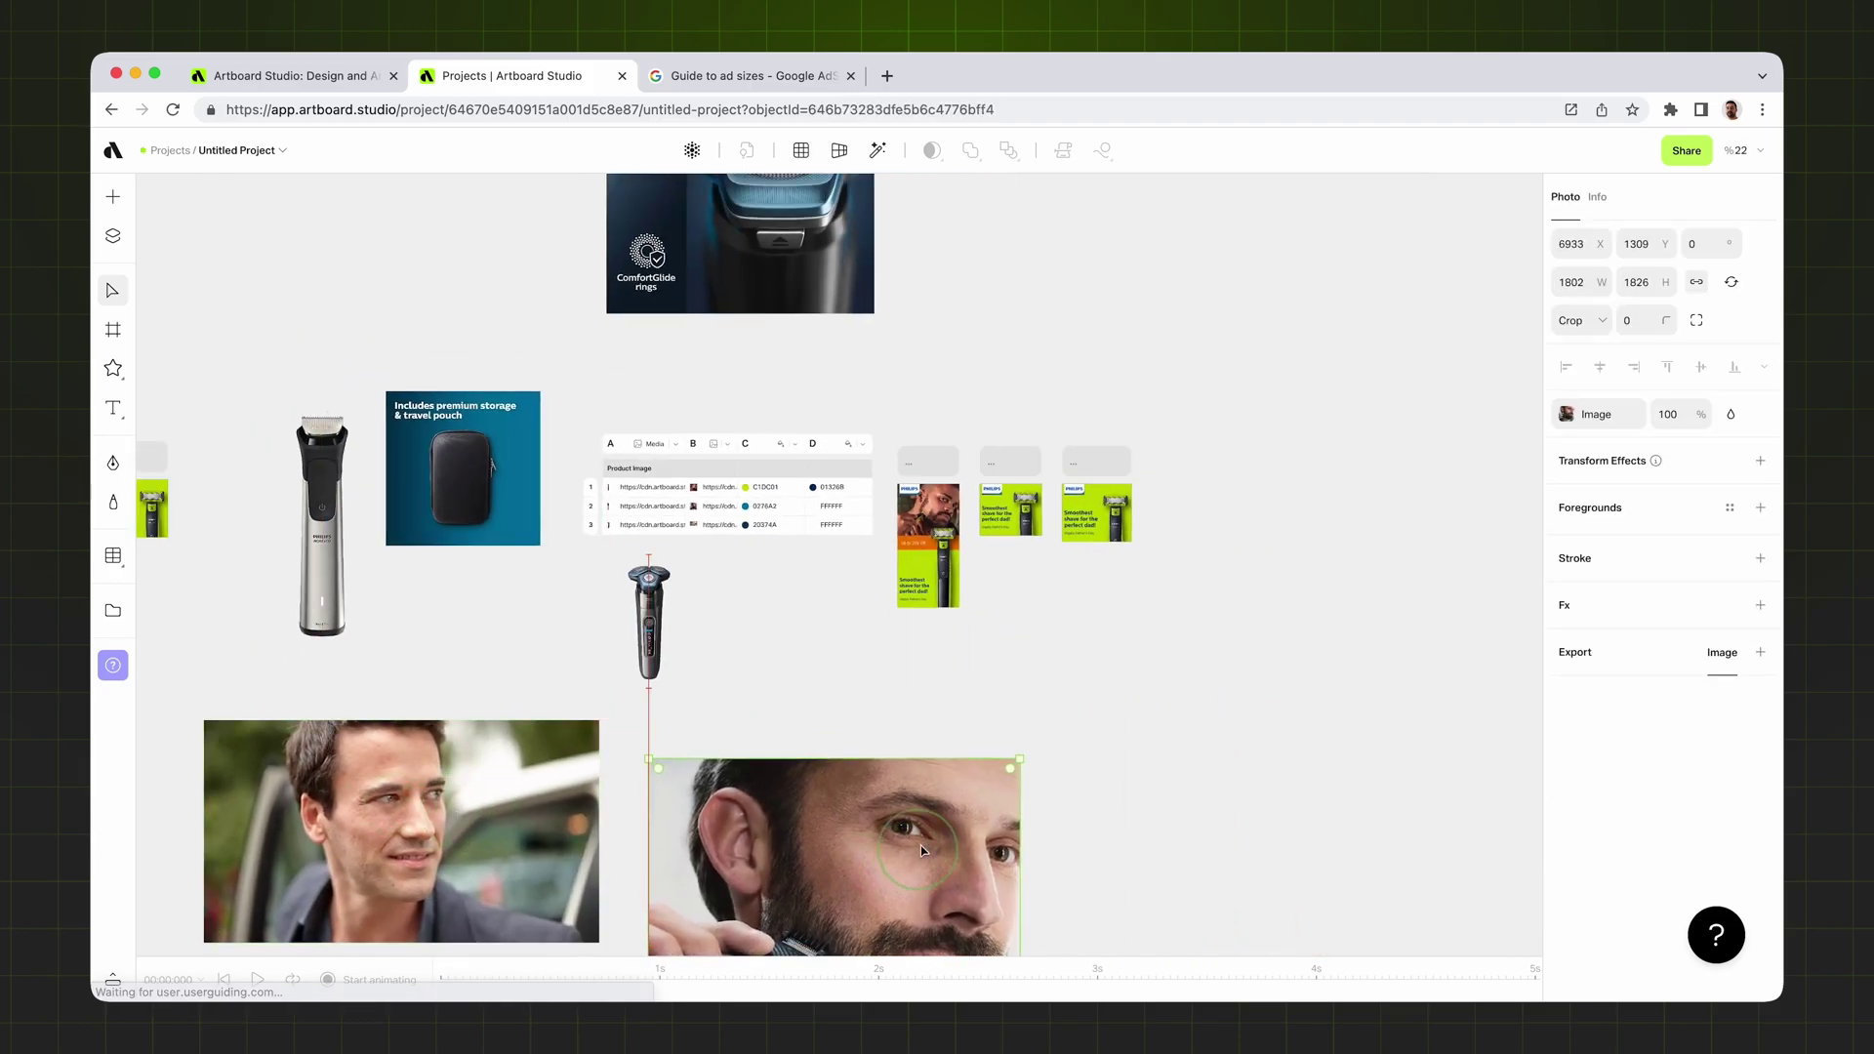
left_click_drag(922, 851, 921, 846)
left_click_drag(640, 636, 430, 649)
- Move the data table together with the three ad artboards to an empty area of the canvas
left_click_drag(583, 387, 1310, 669)
scroll(717, 525, "down", 5)
left_click_drag(716, 525, 1087, 405)
- Lower the data table to expose its connectors and link column B to the photo in the tall ad artboard
scroll(1278, 364, "up", 2)
scroll(1278, 364, "up", 3)
left_click(680, 600)
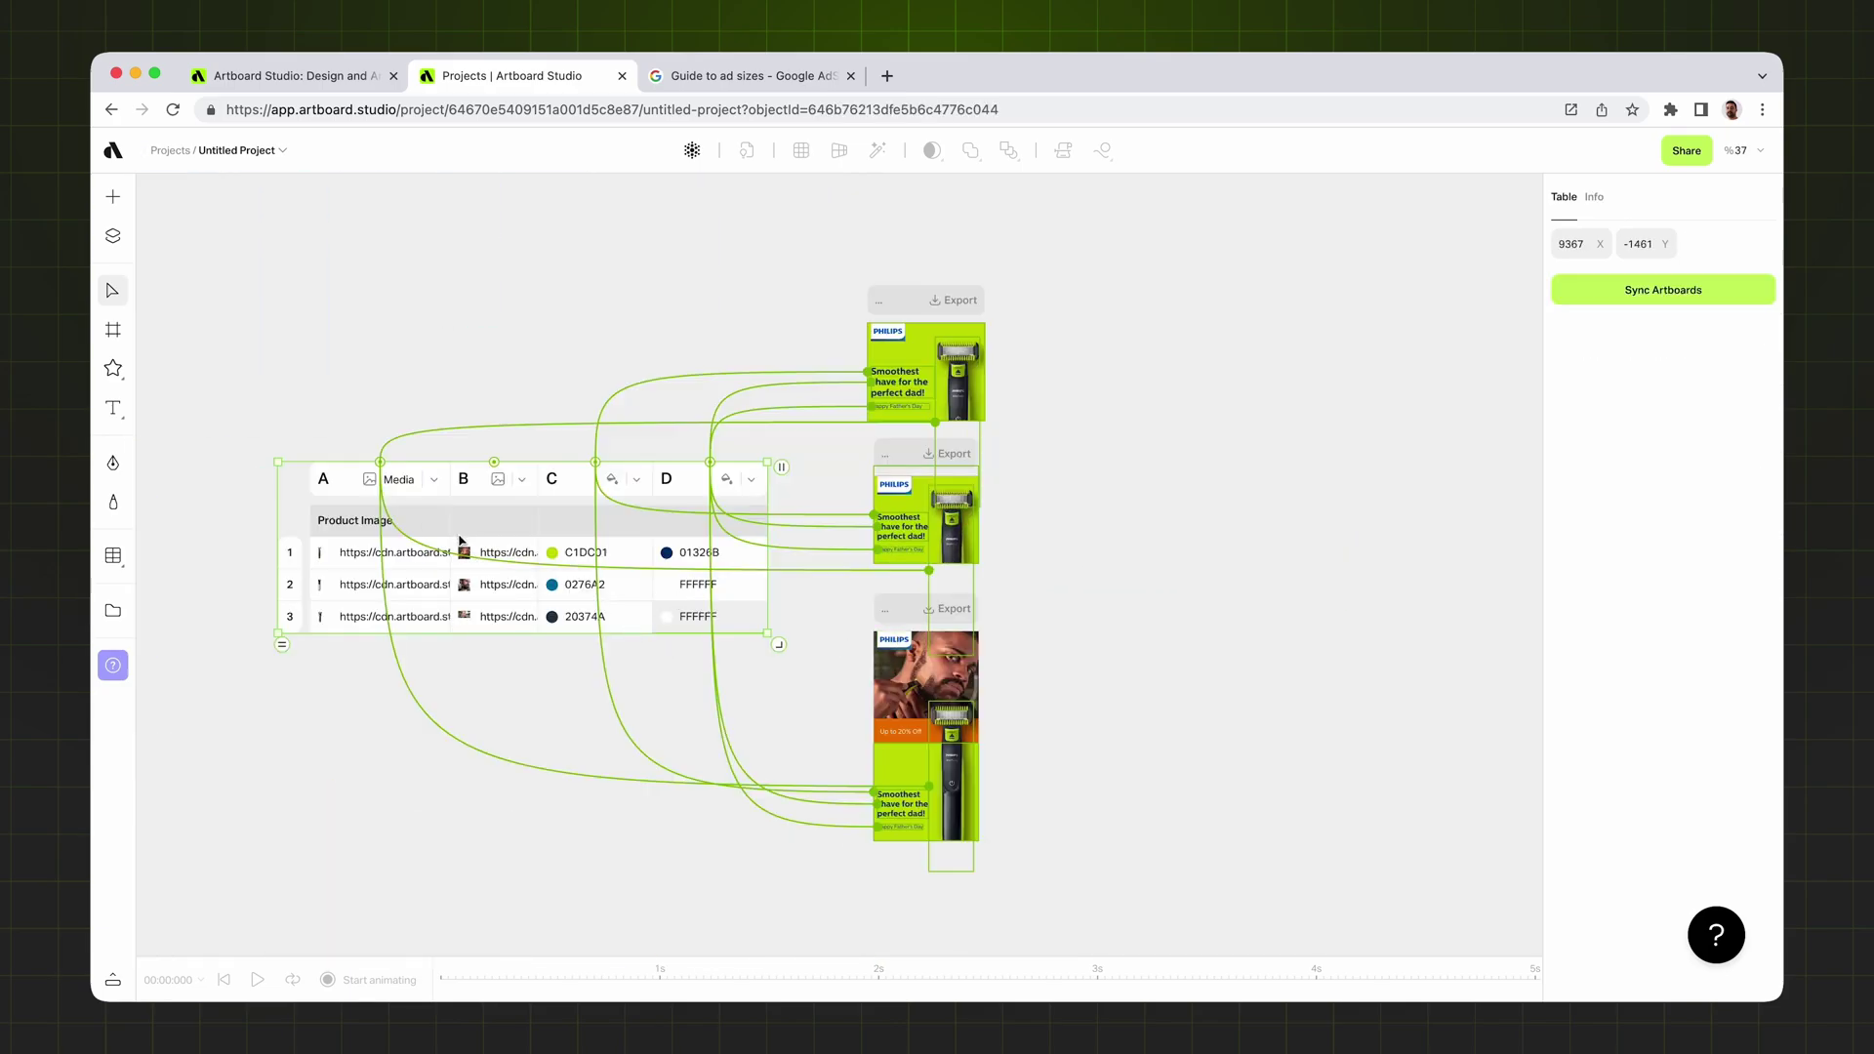
left_click_drag(460, 540, 406, 855)
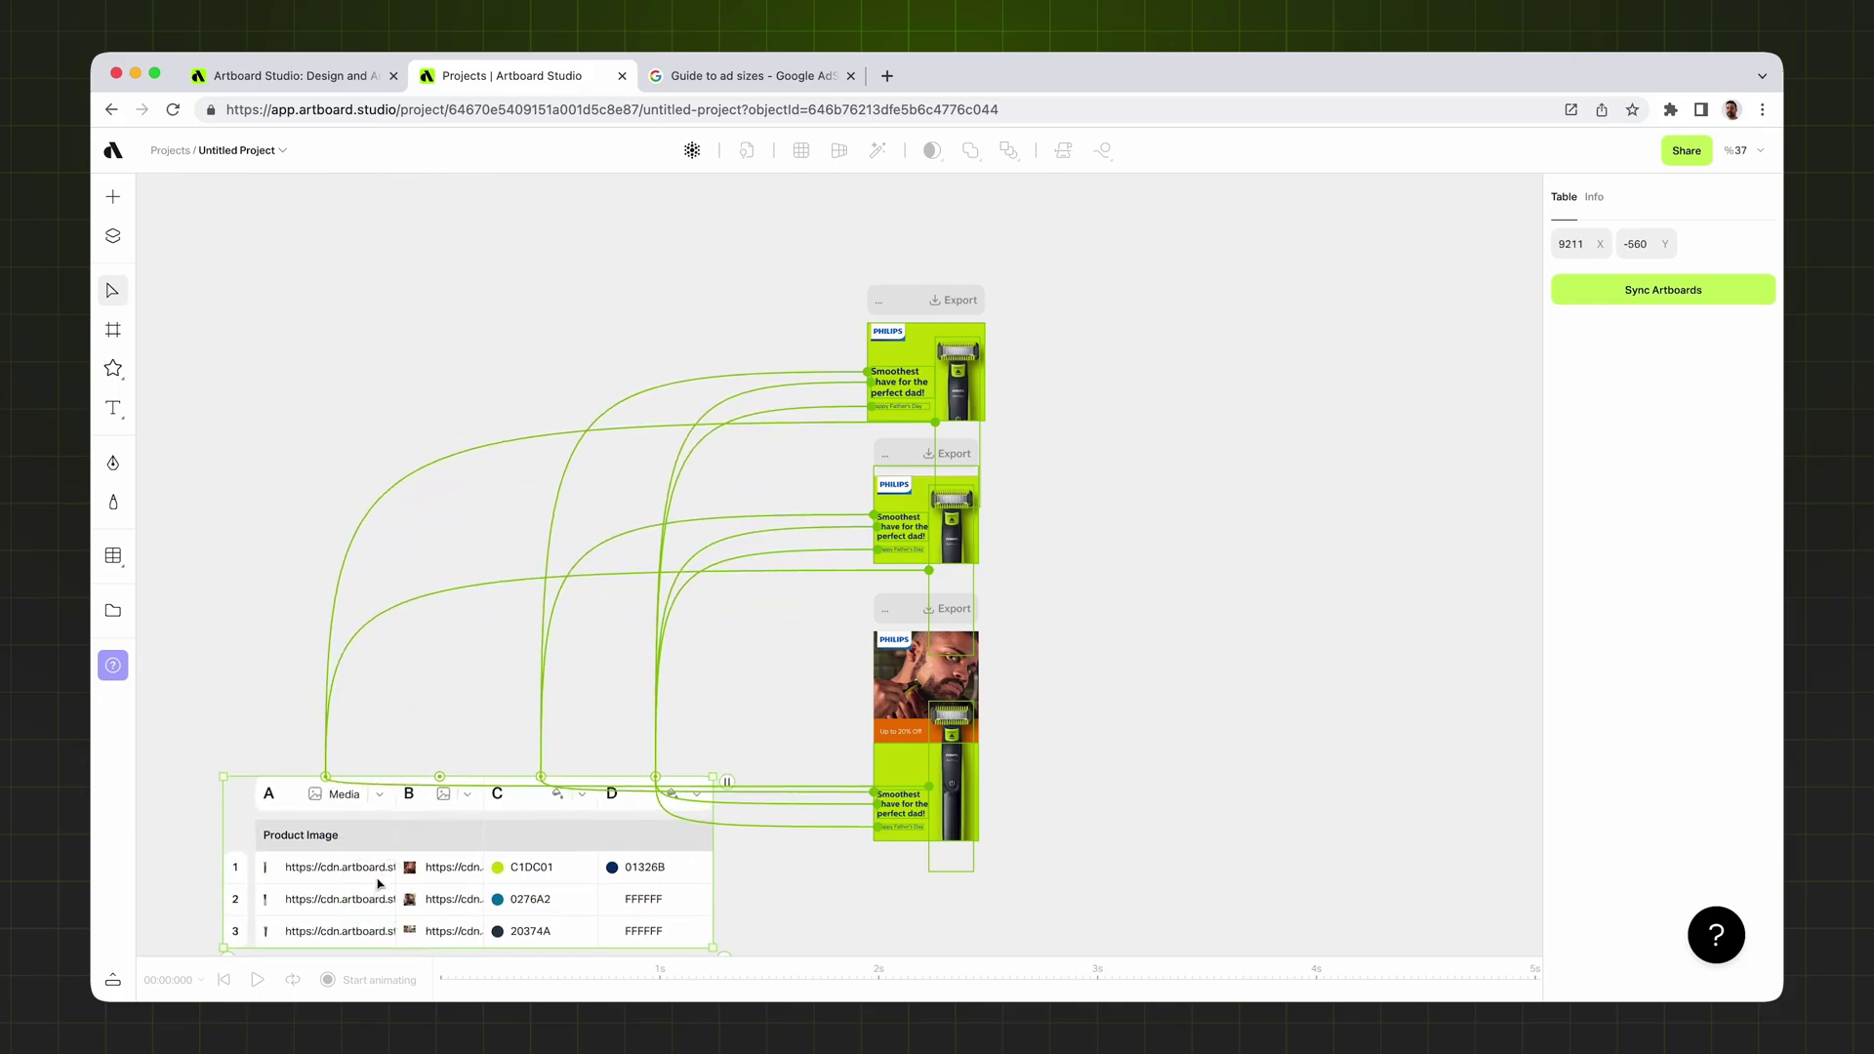
left_click_drag(447, 795, 486, 755)
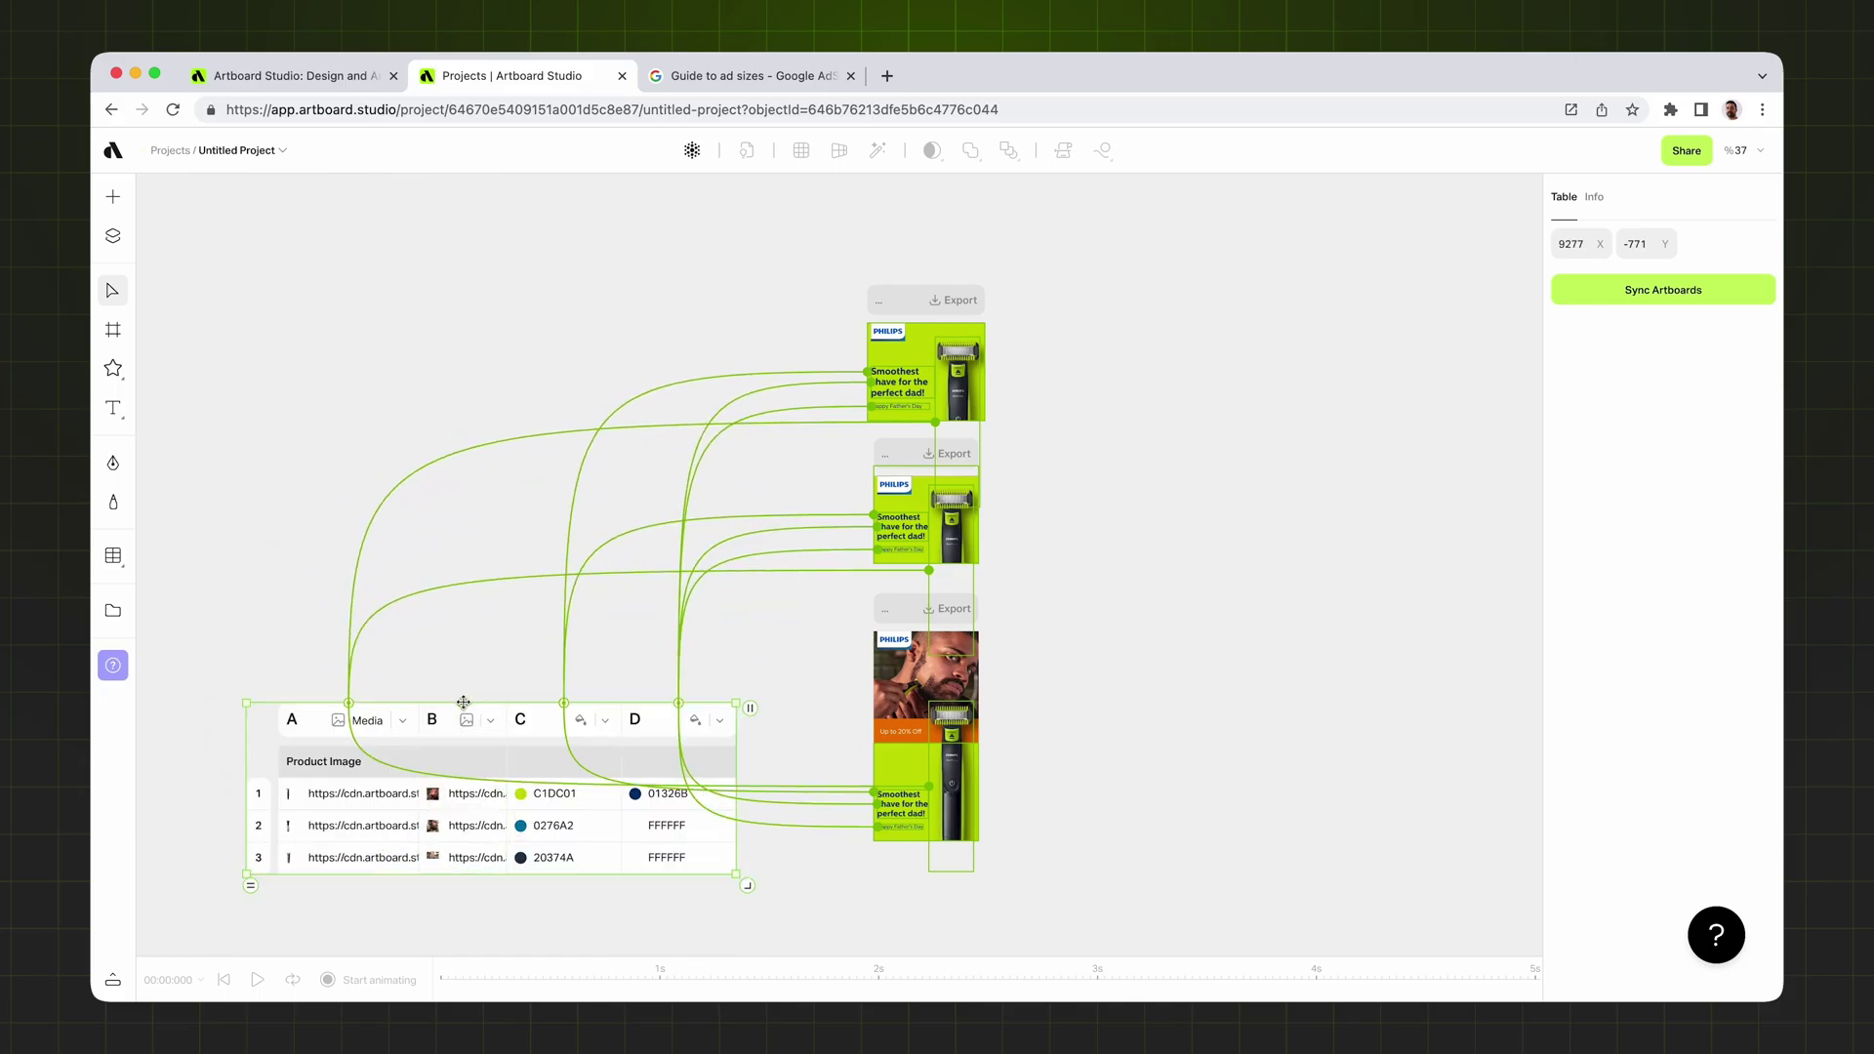
left_click_drag(470, 691, 890, 681)
scroll(889, 681, "down", 1)
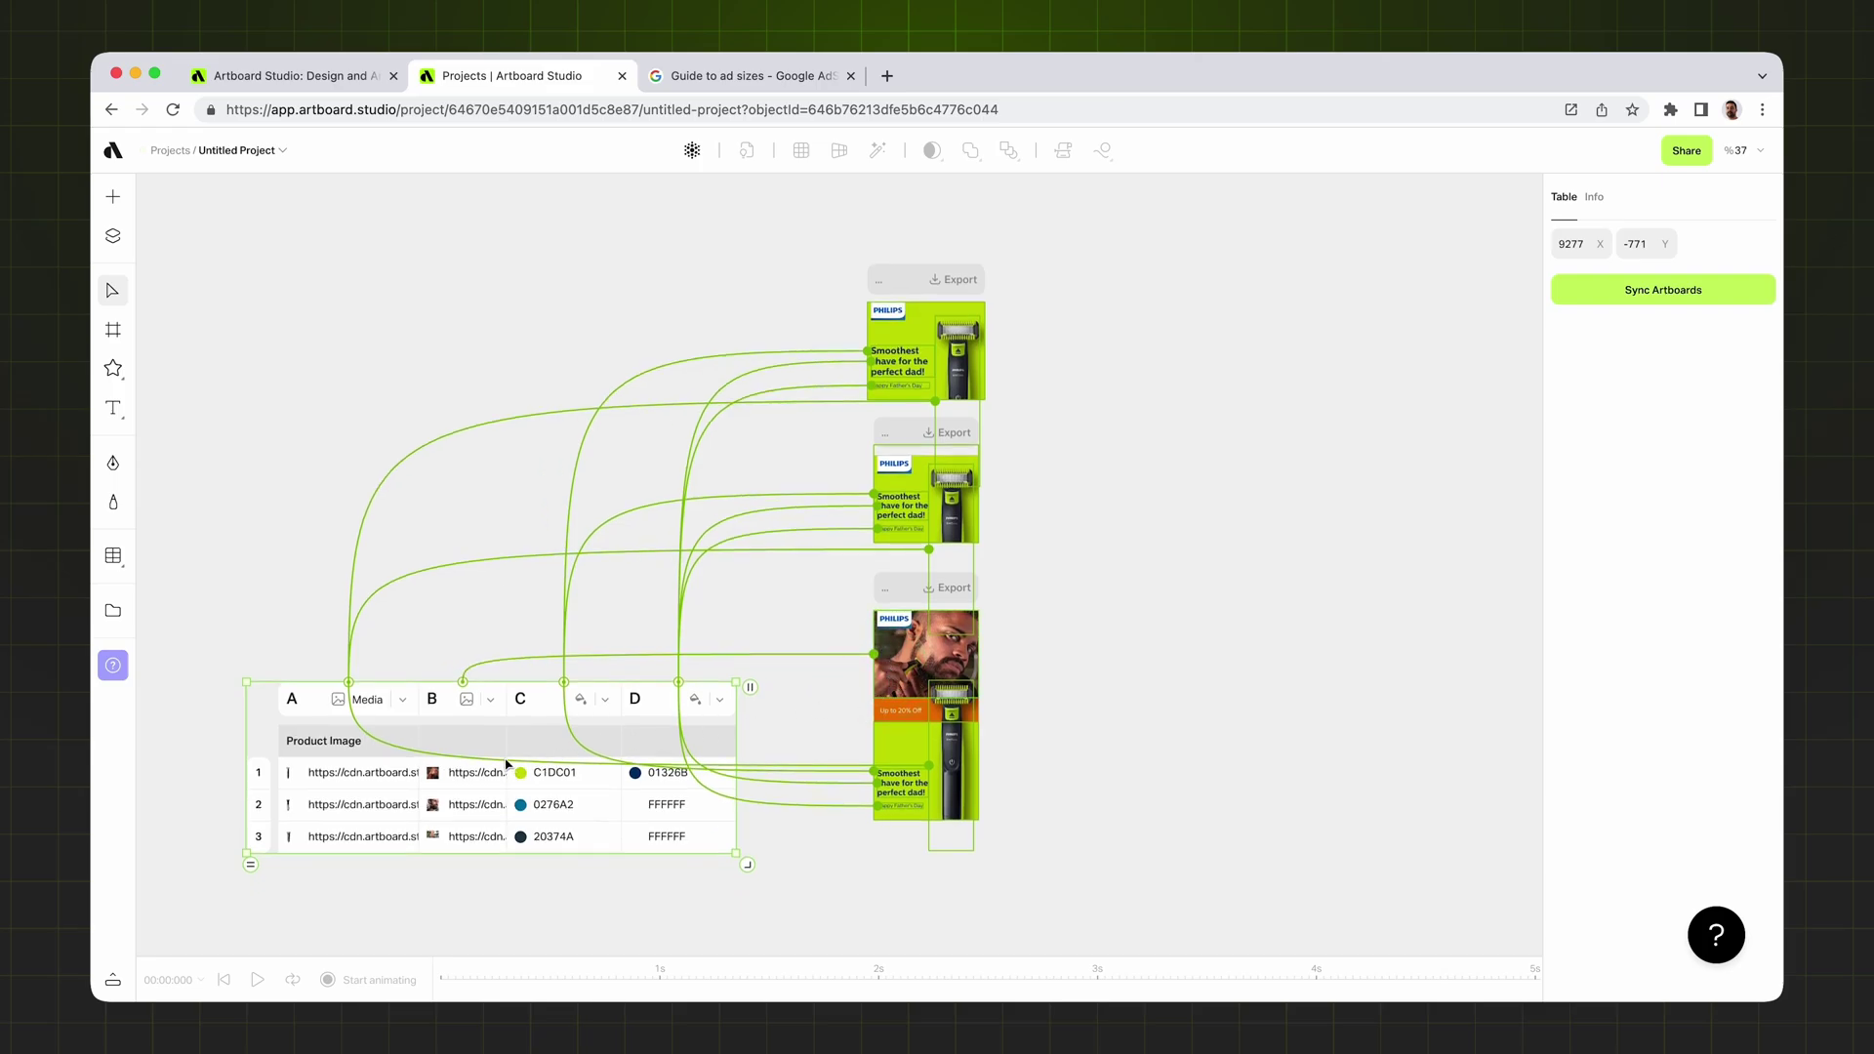
- Move the data table back up beside the artboards and sync the artboards to generate the ad variants
left_click_drag(481, 763, 513, 554)
scroll(1027, 381, "down", 1)
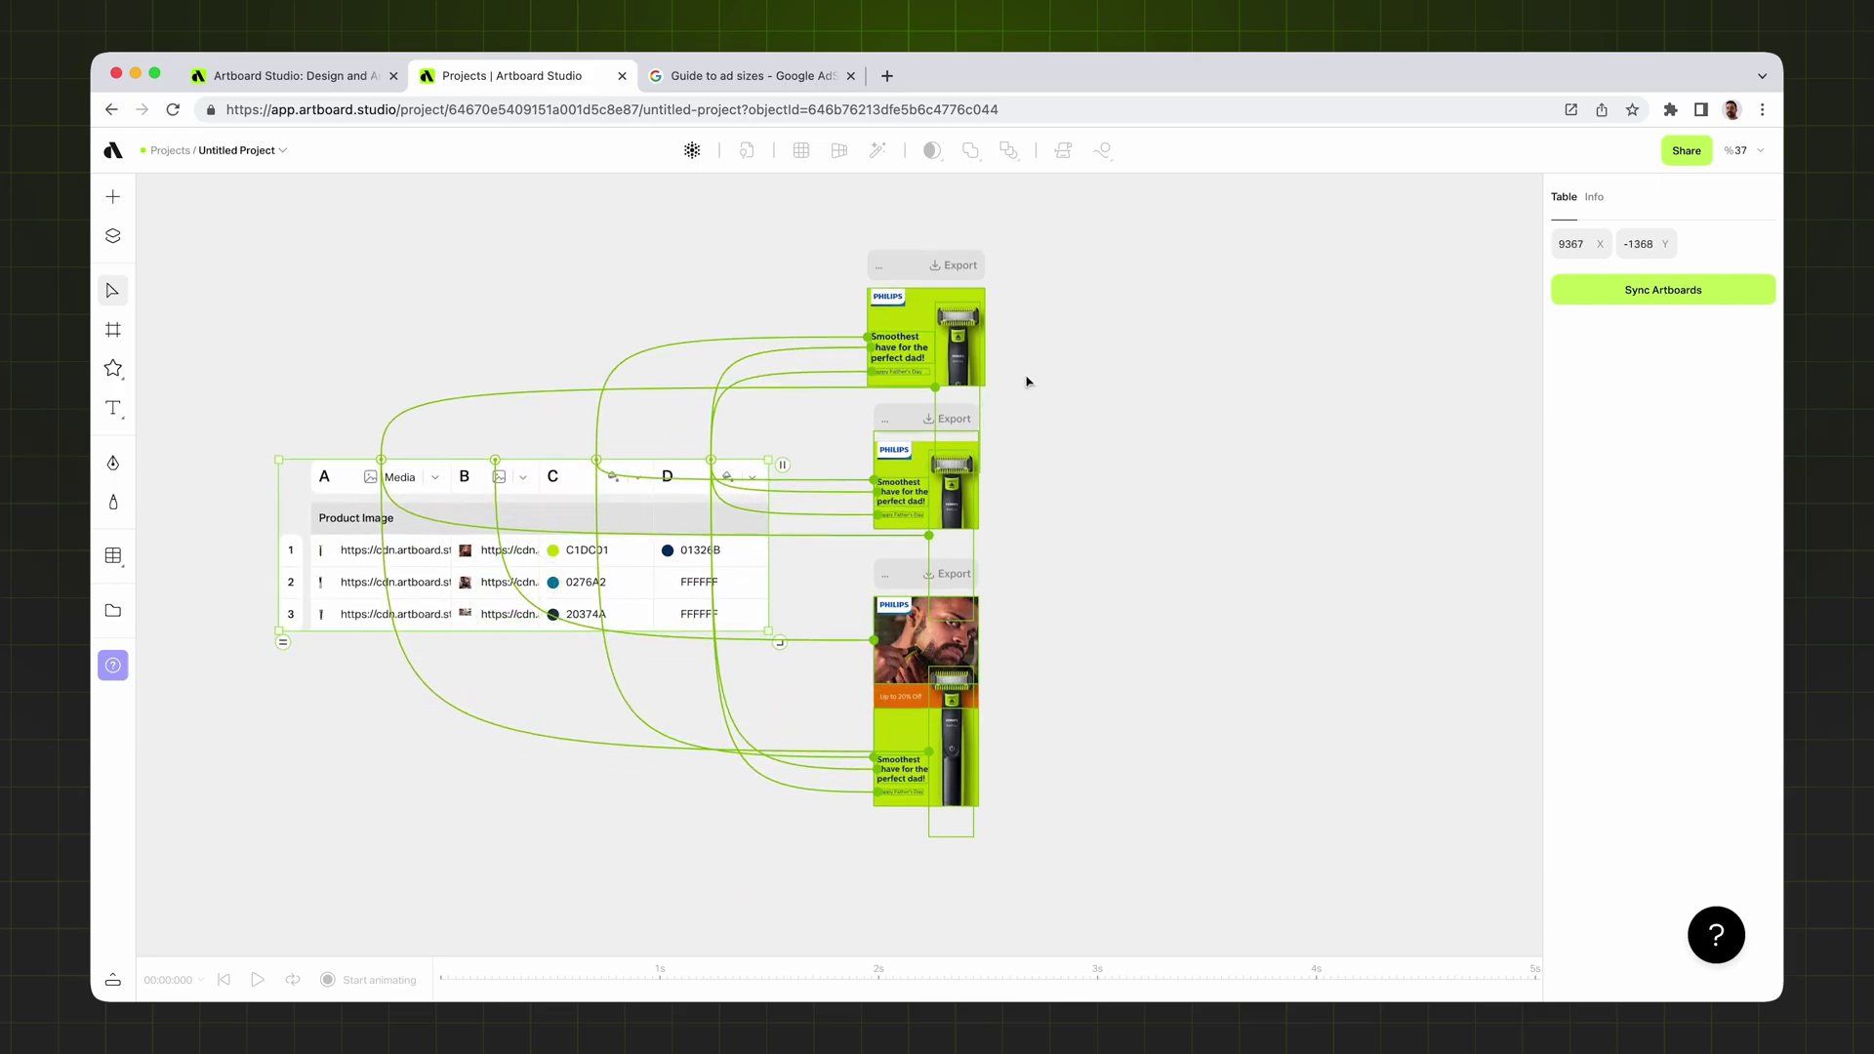
scroll(322, 615, "right", 2)
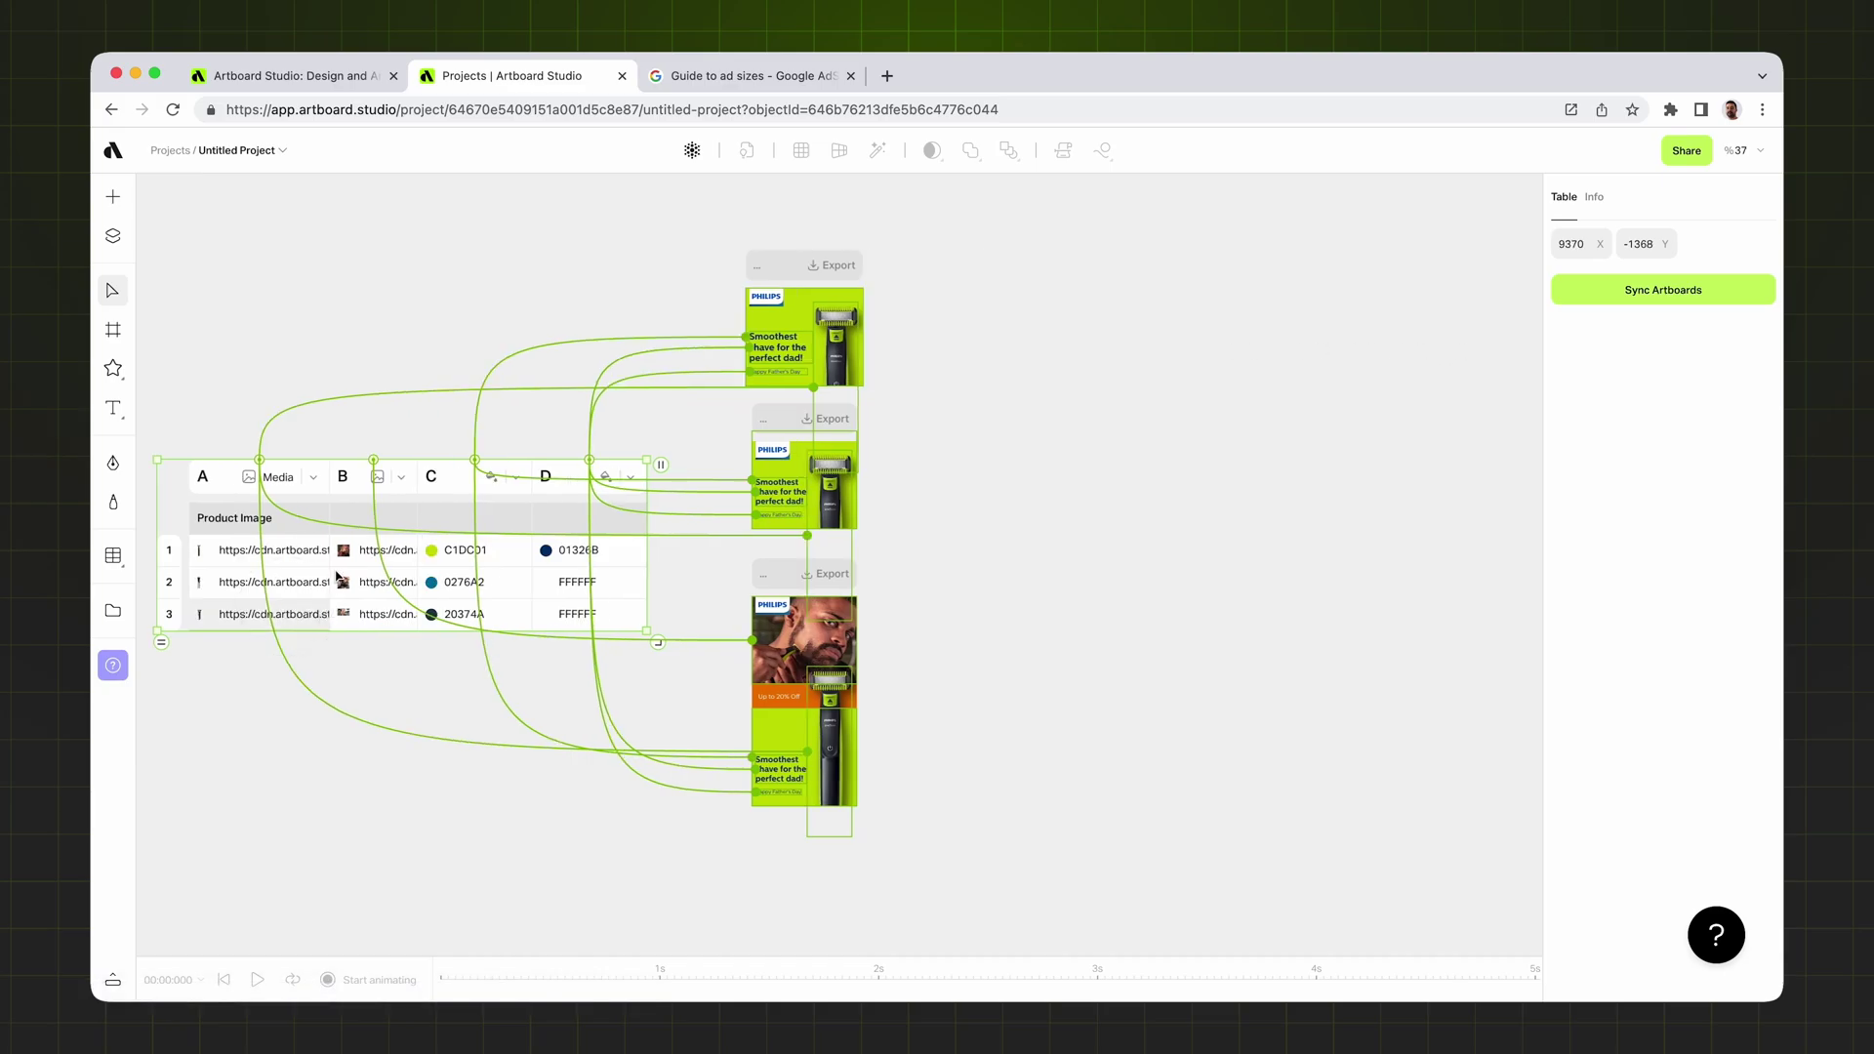
left_click(1609, 304)
left_click(1350, 519)
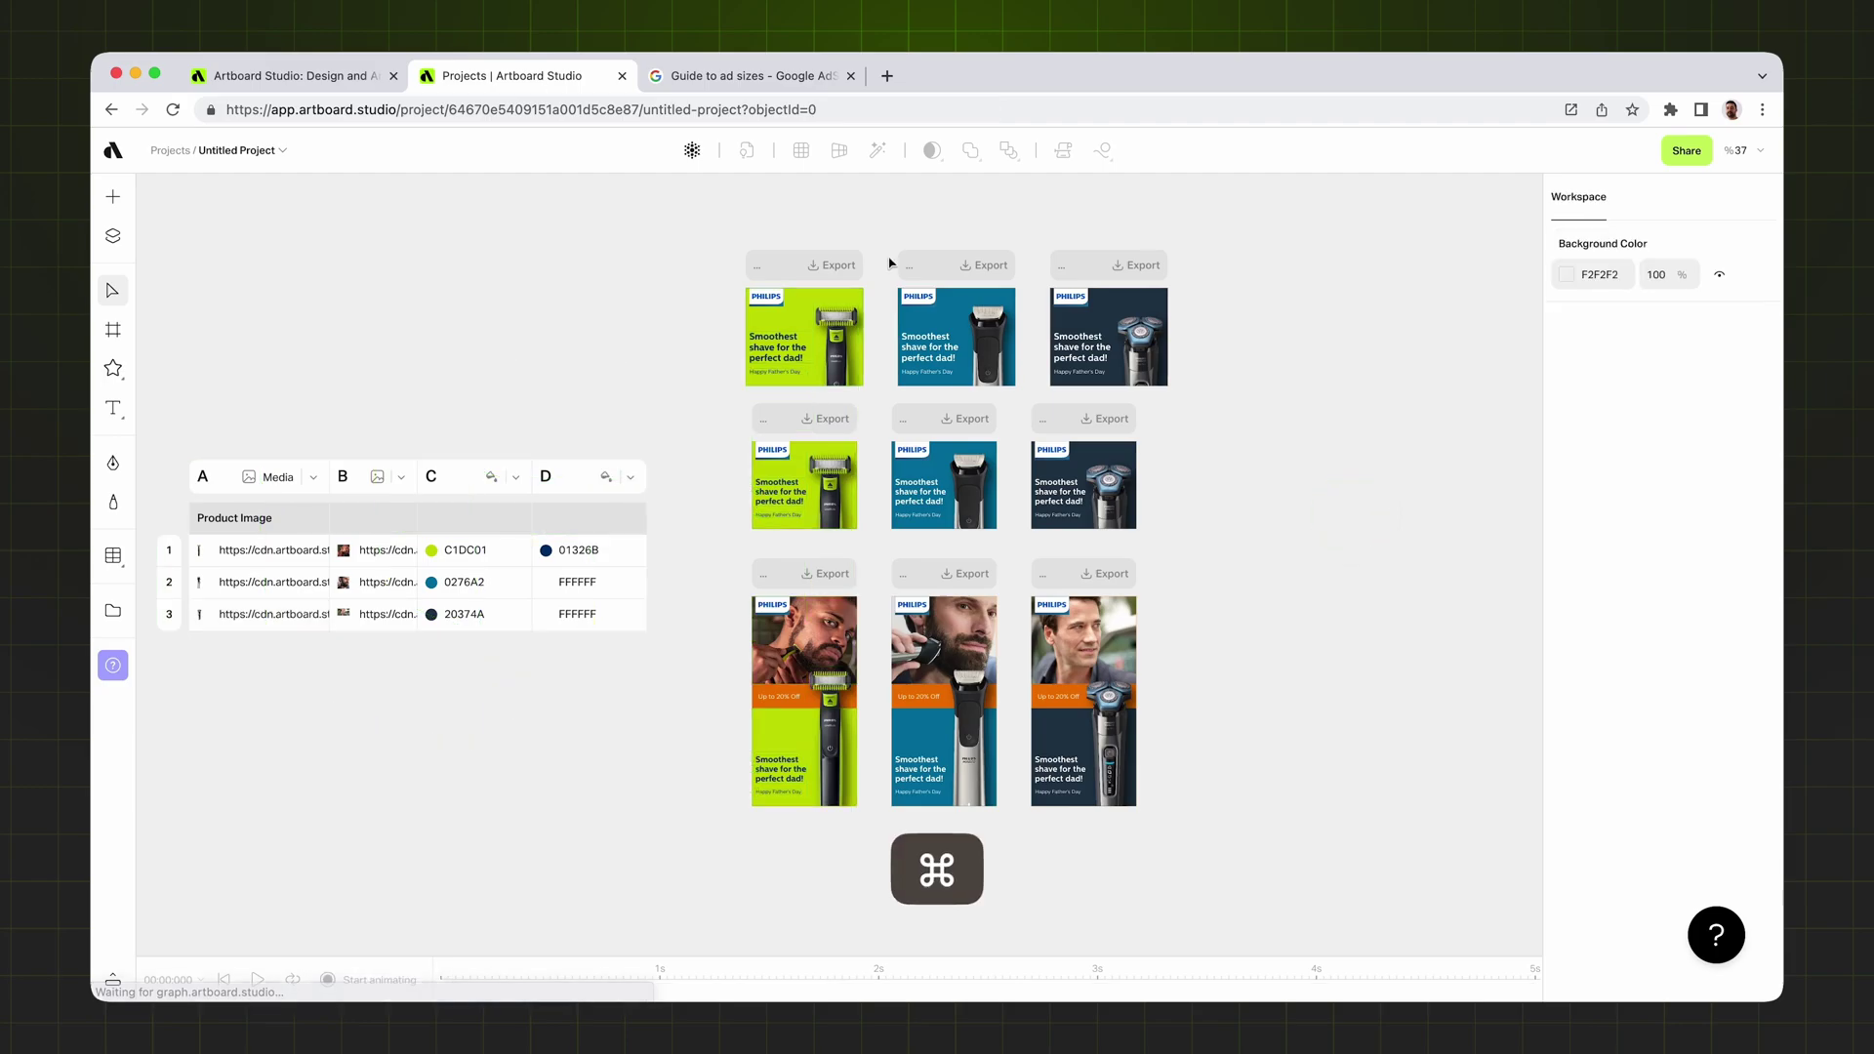
- Examine the generated ad variants up close in all three sizes, checking product images, photos, backgrounds and text colours
scroll(965, 354, "up", 5)
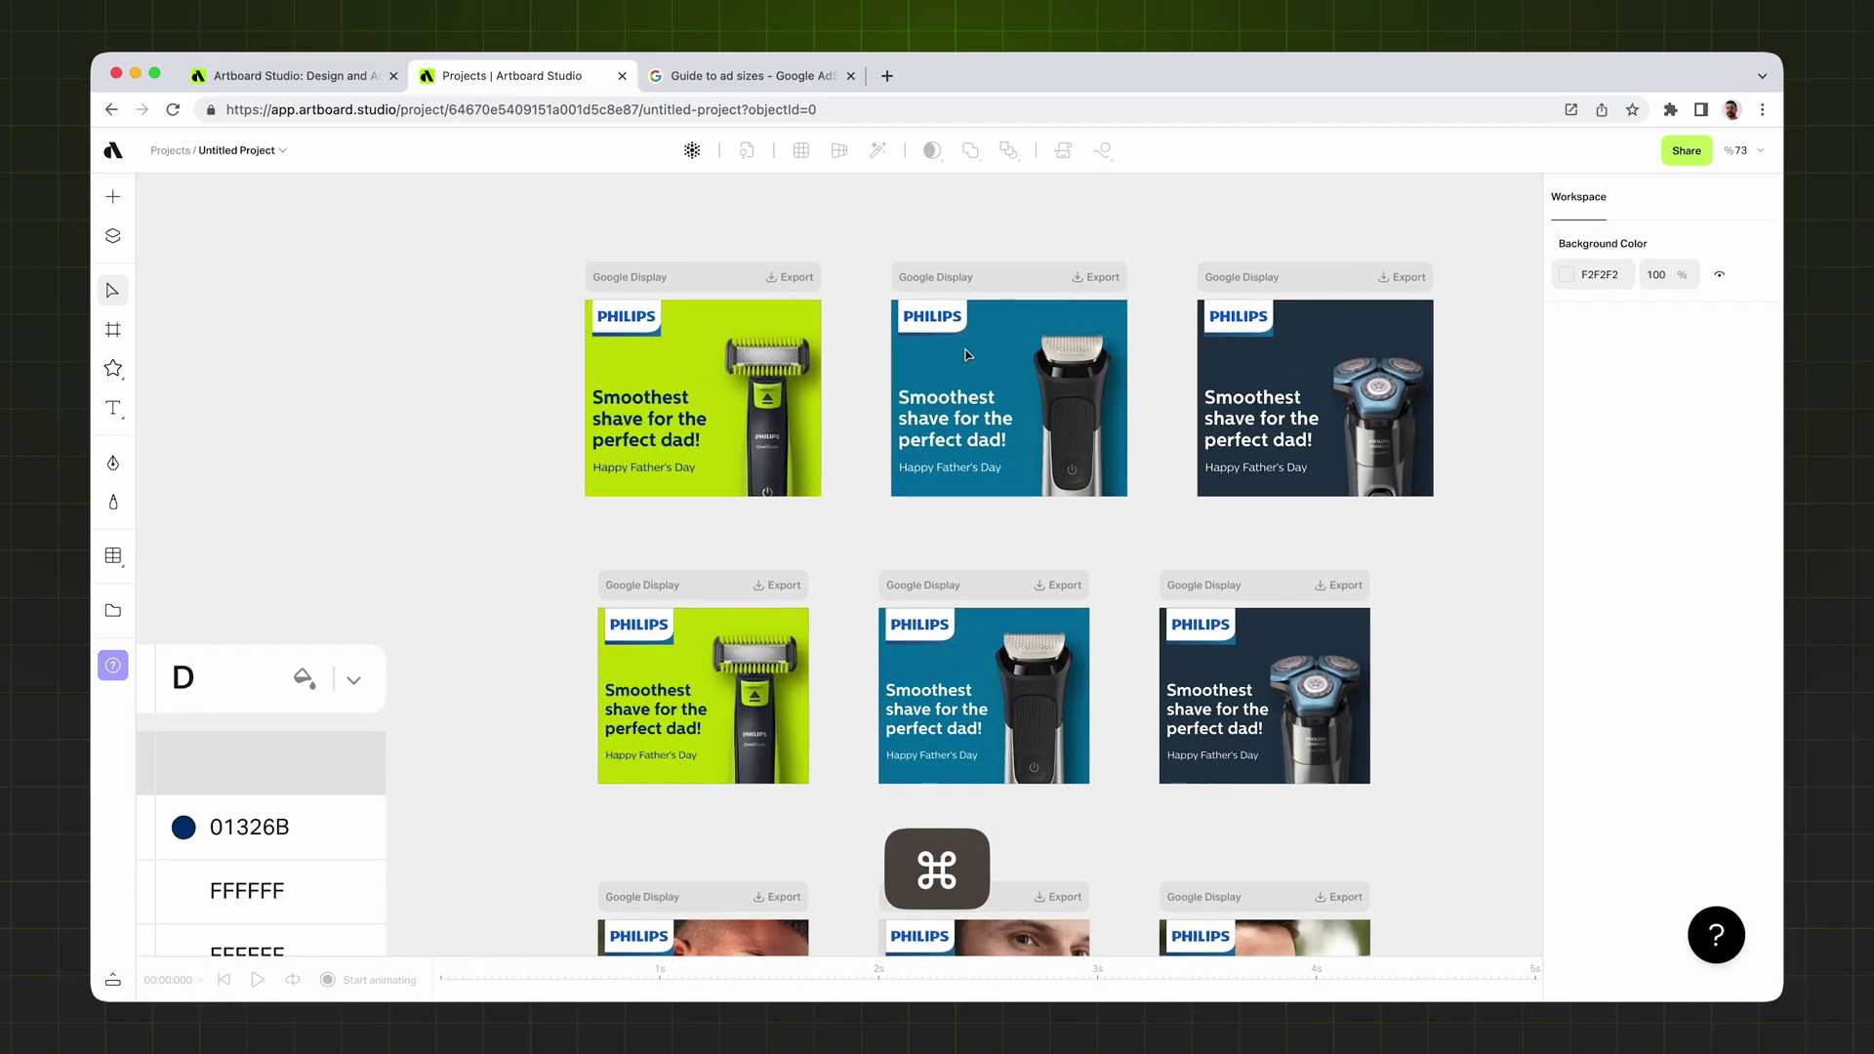
scroll(966, 355, "down", 3)
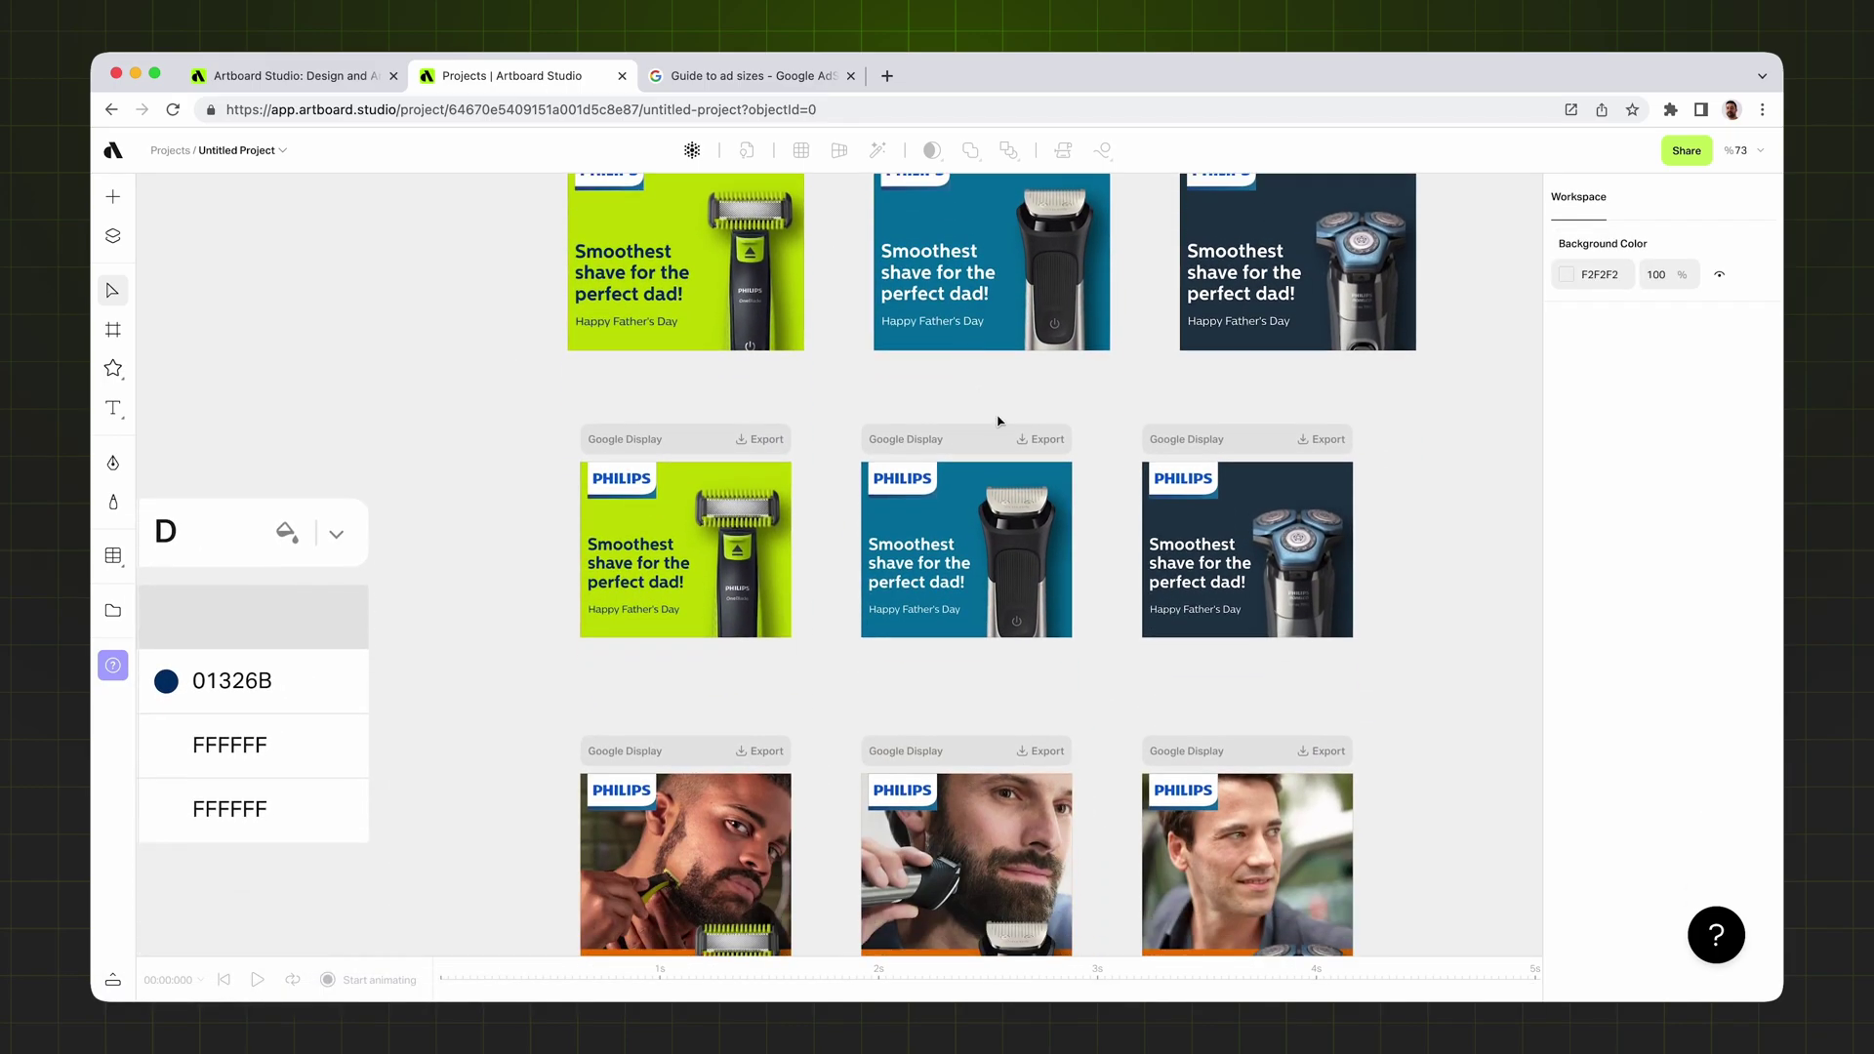
scroll(1047, 423, "down", 6)
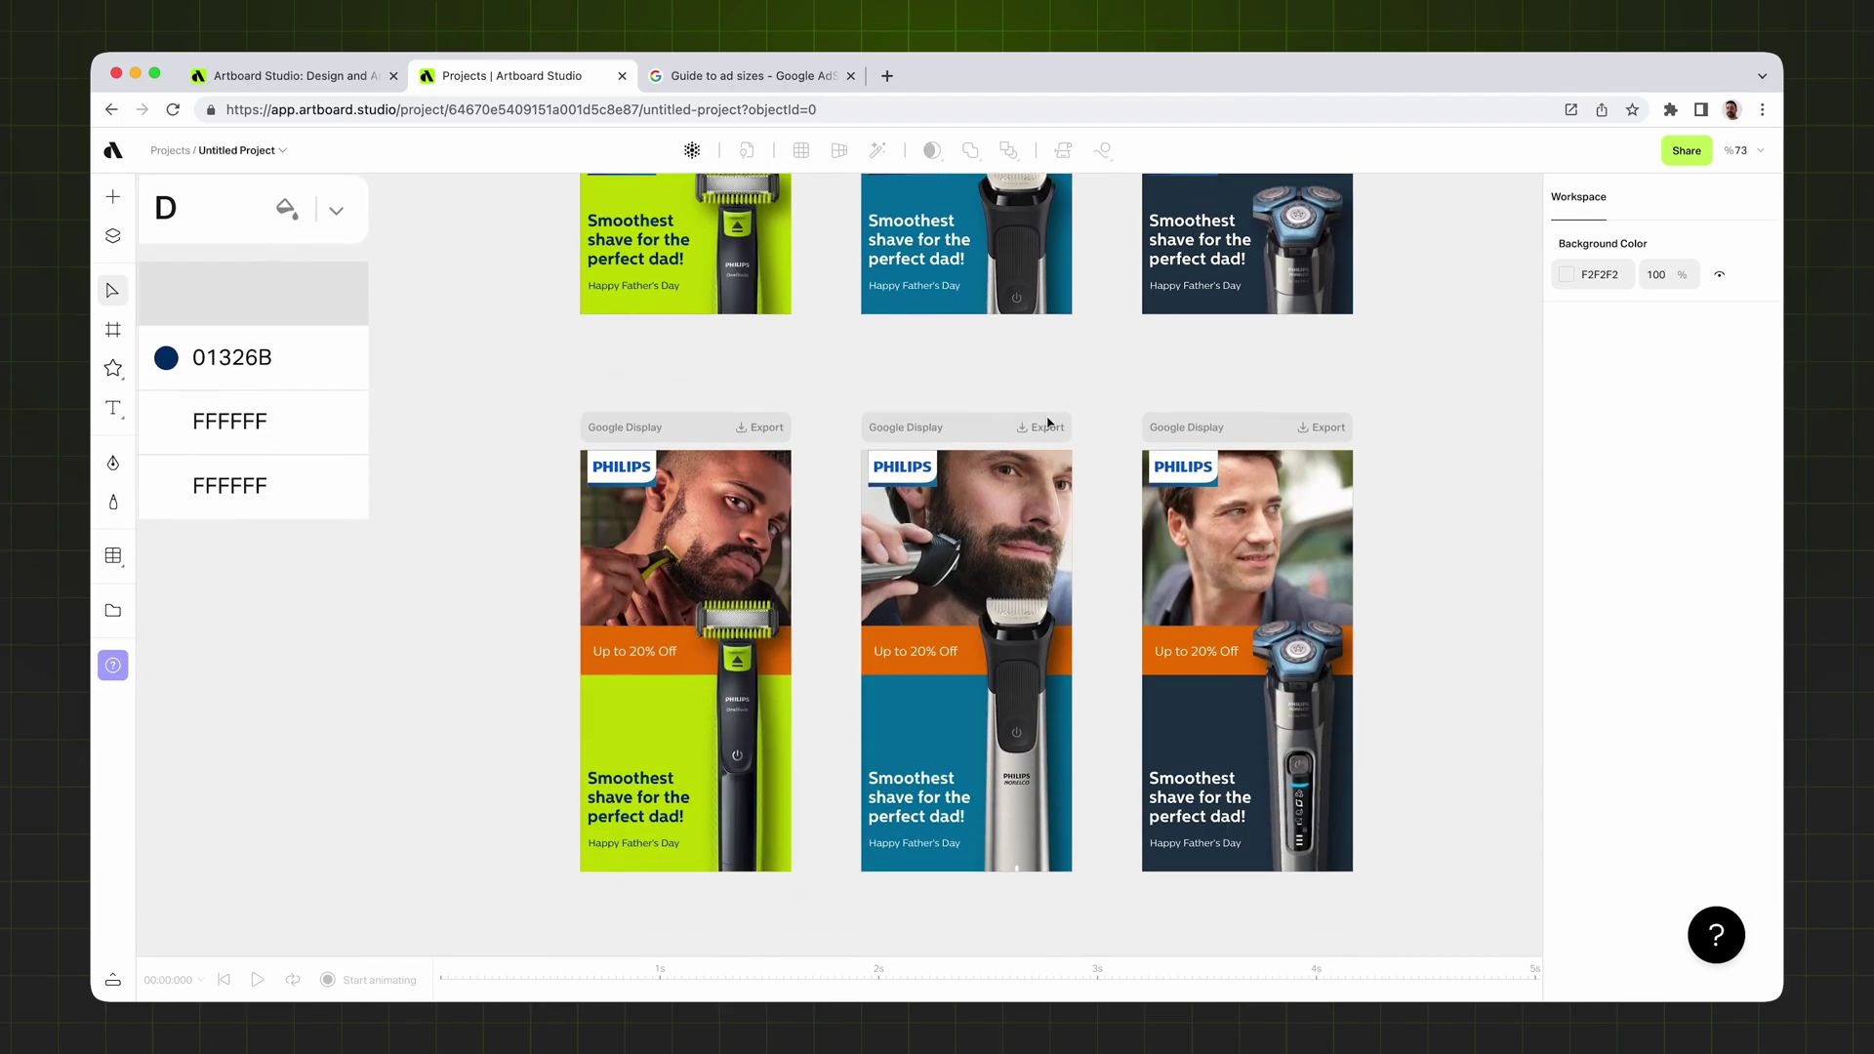
scroll(1040, 737, "up", 5)
scroll(1008, 537, "up", 5)
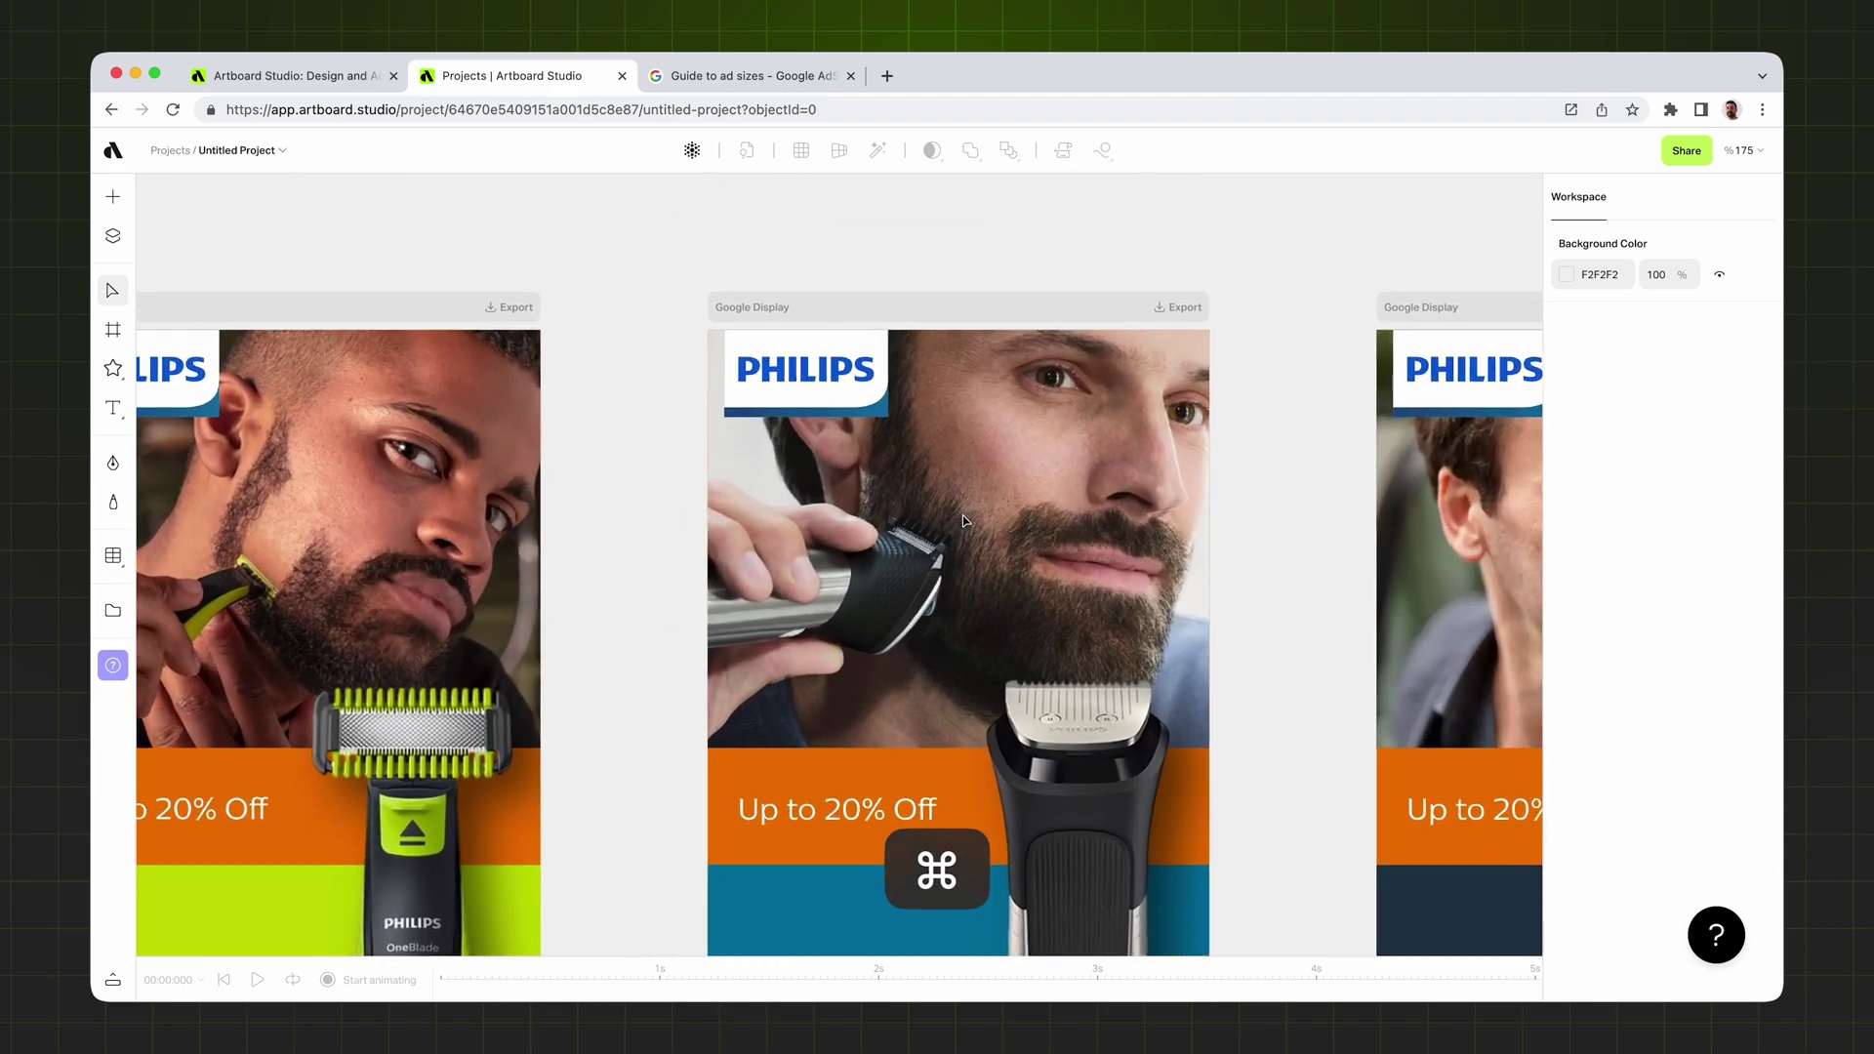
scroll(961, 520, "down", 10)
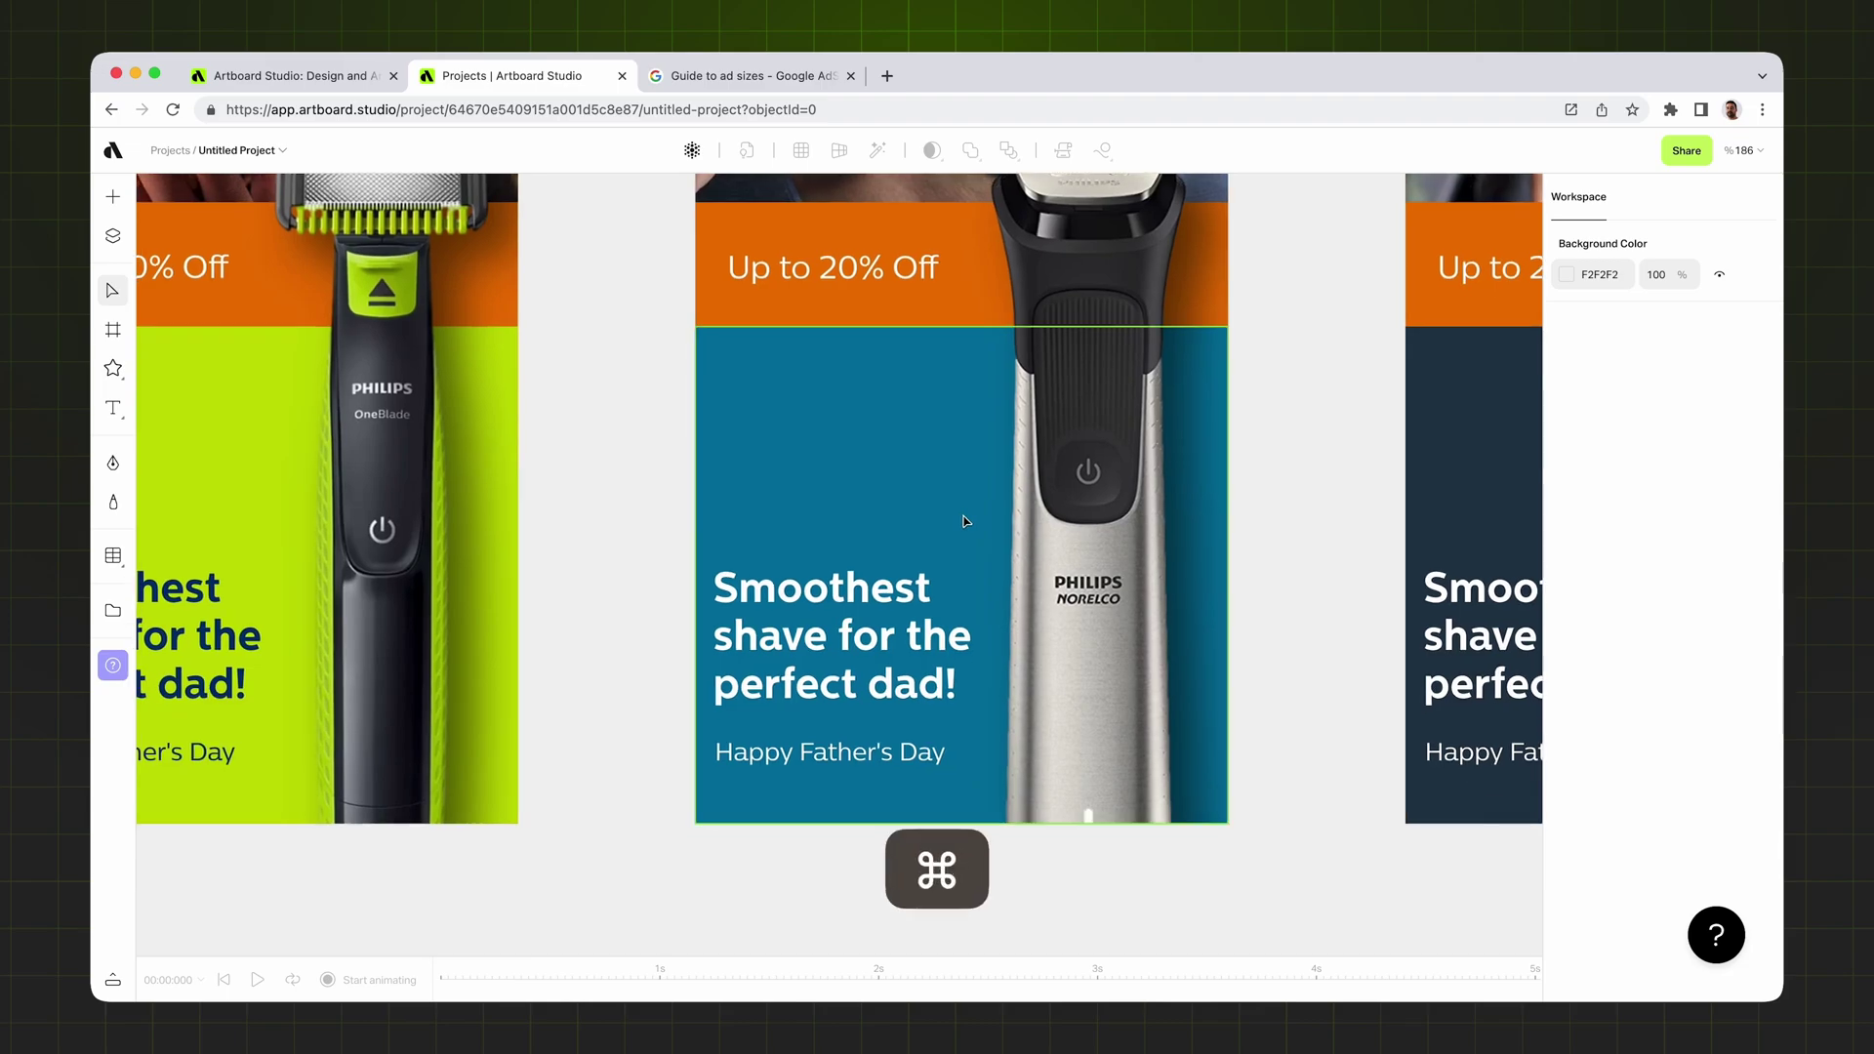
scroll(963, 518, "down", 5)
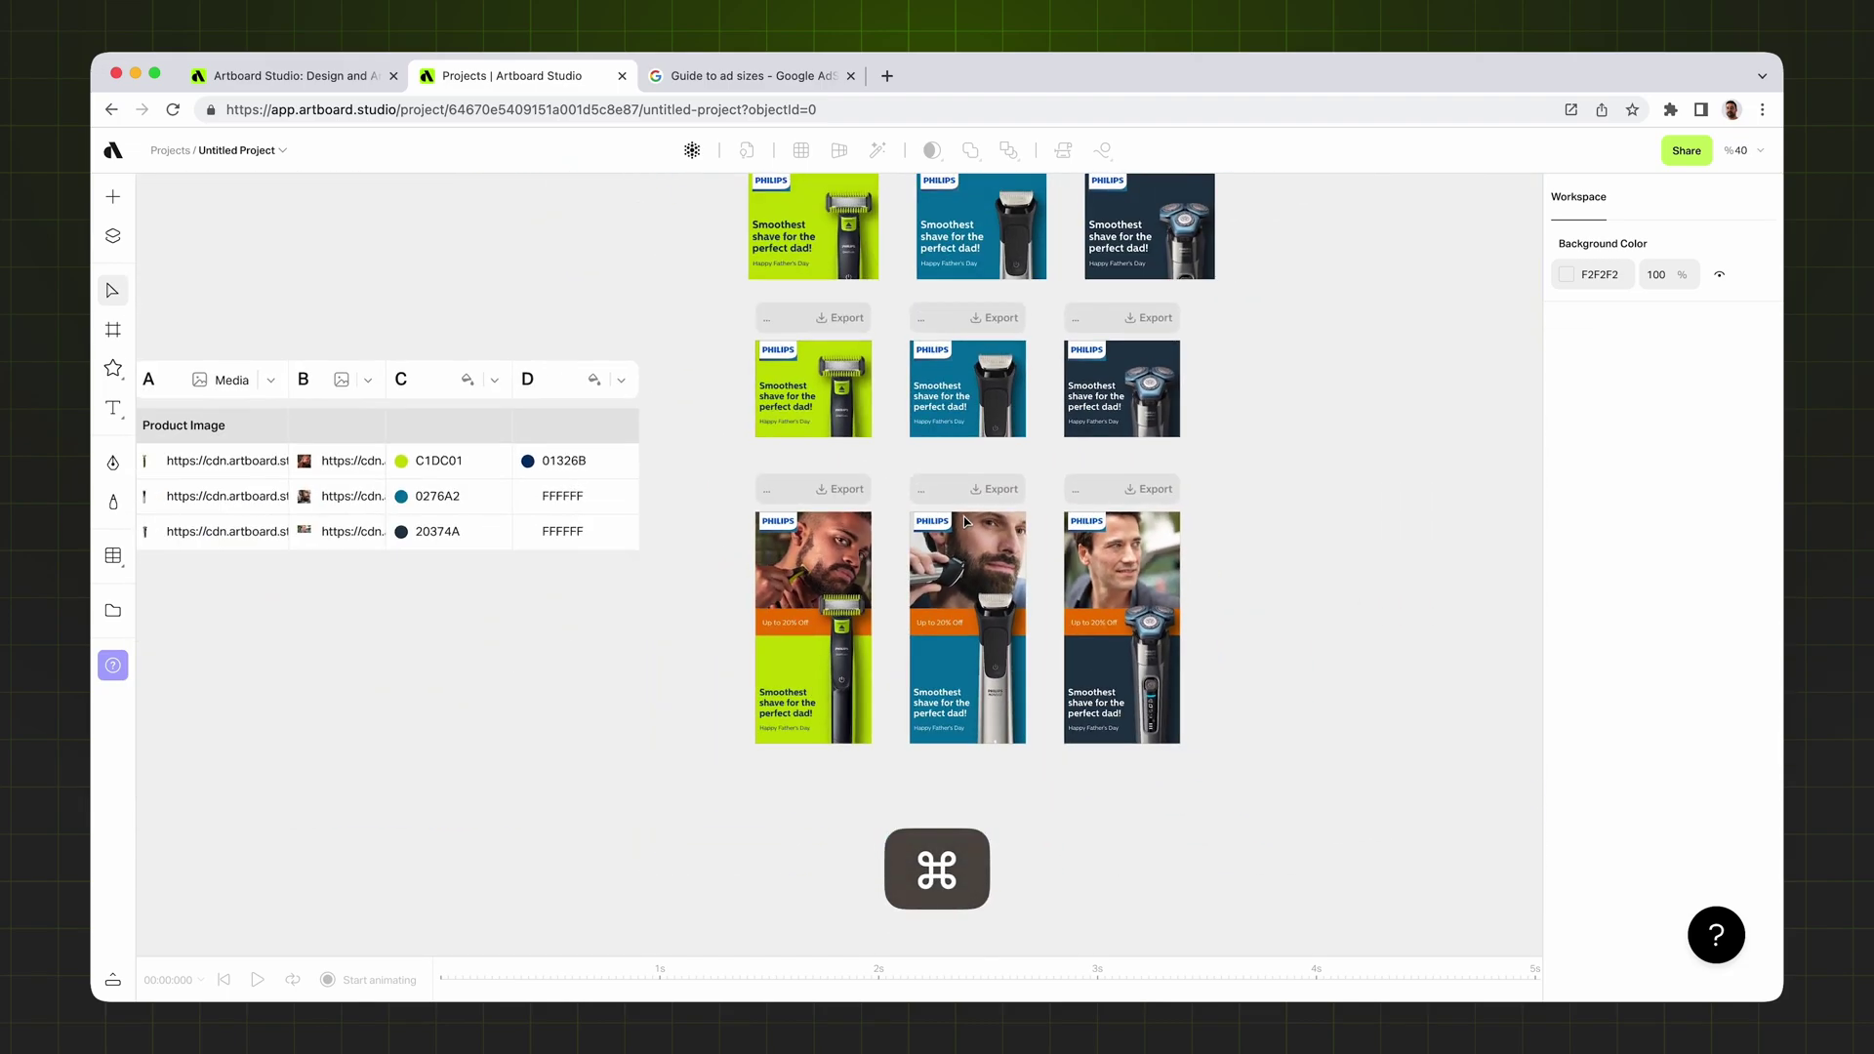
scroll(1315, 576, "down", 3)
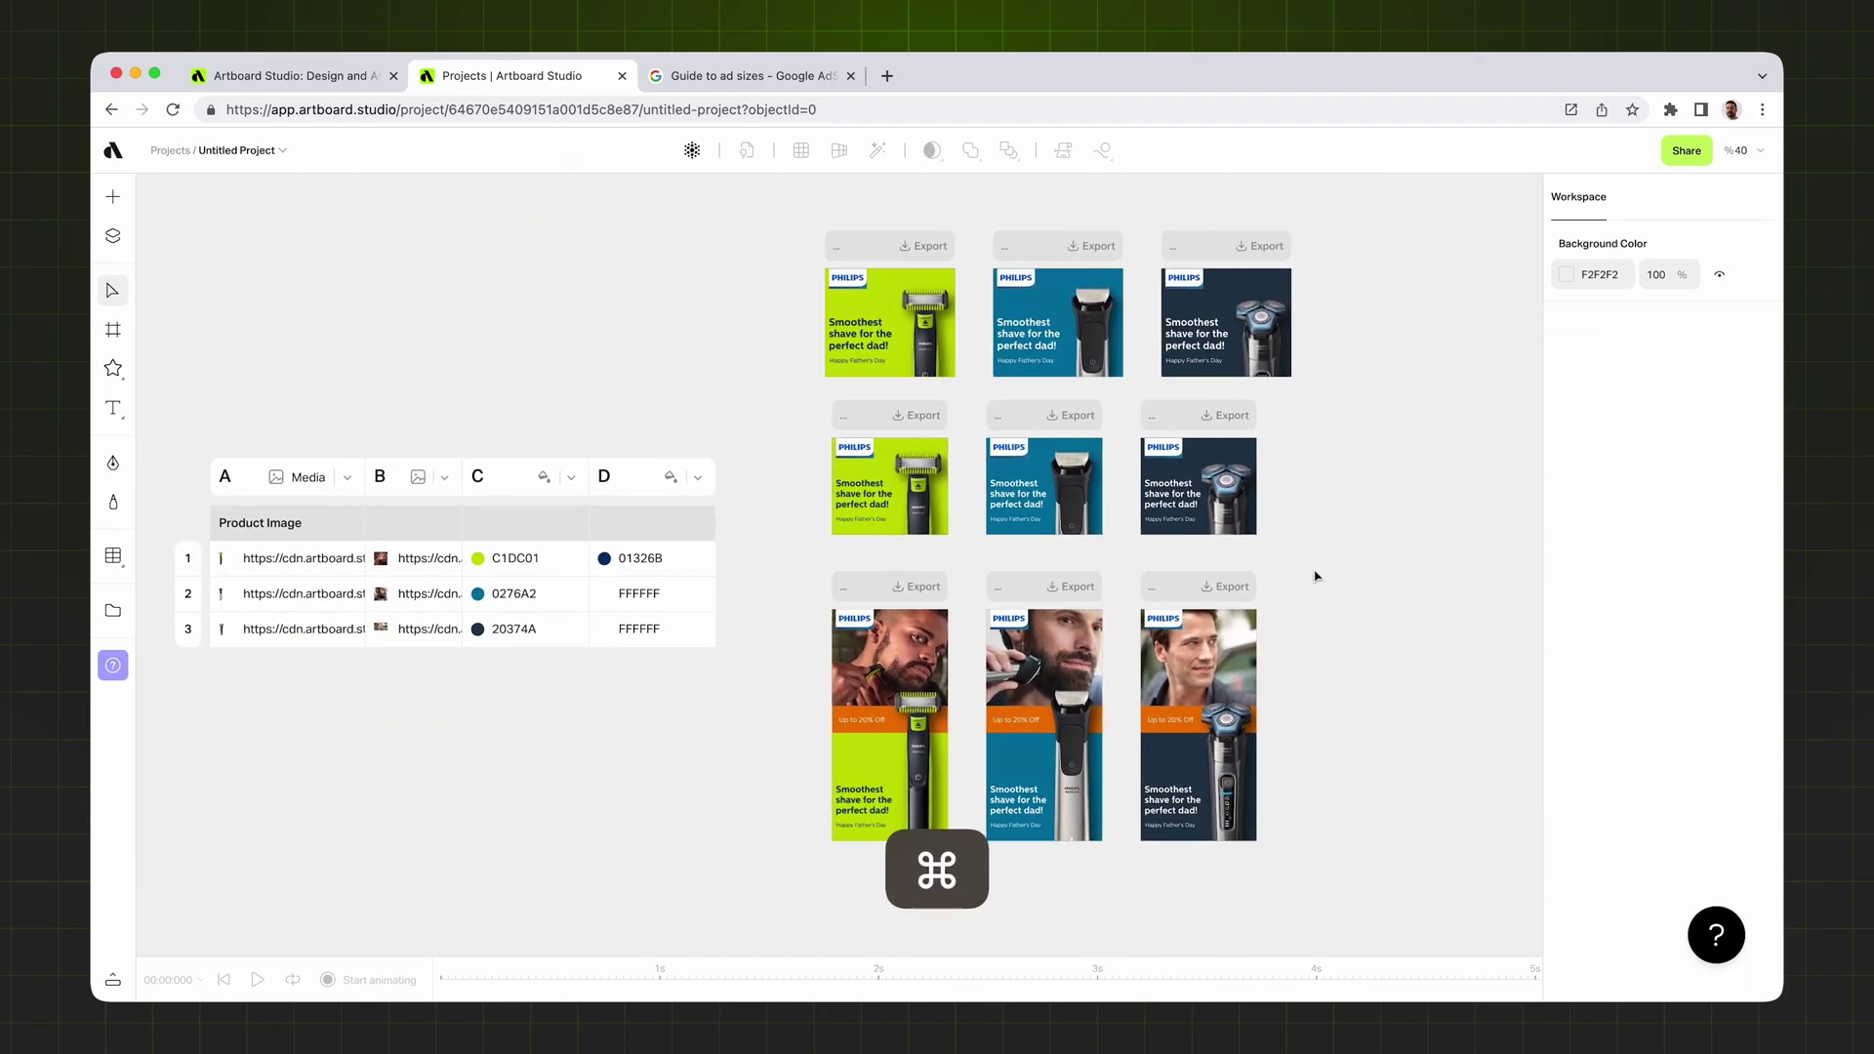